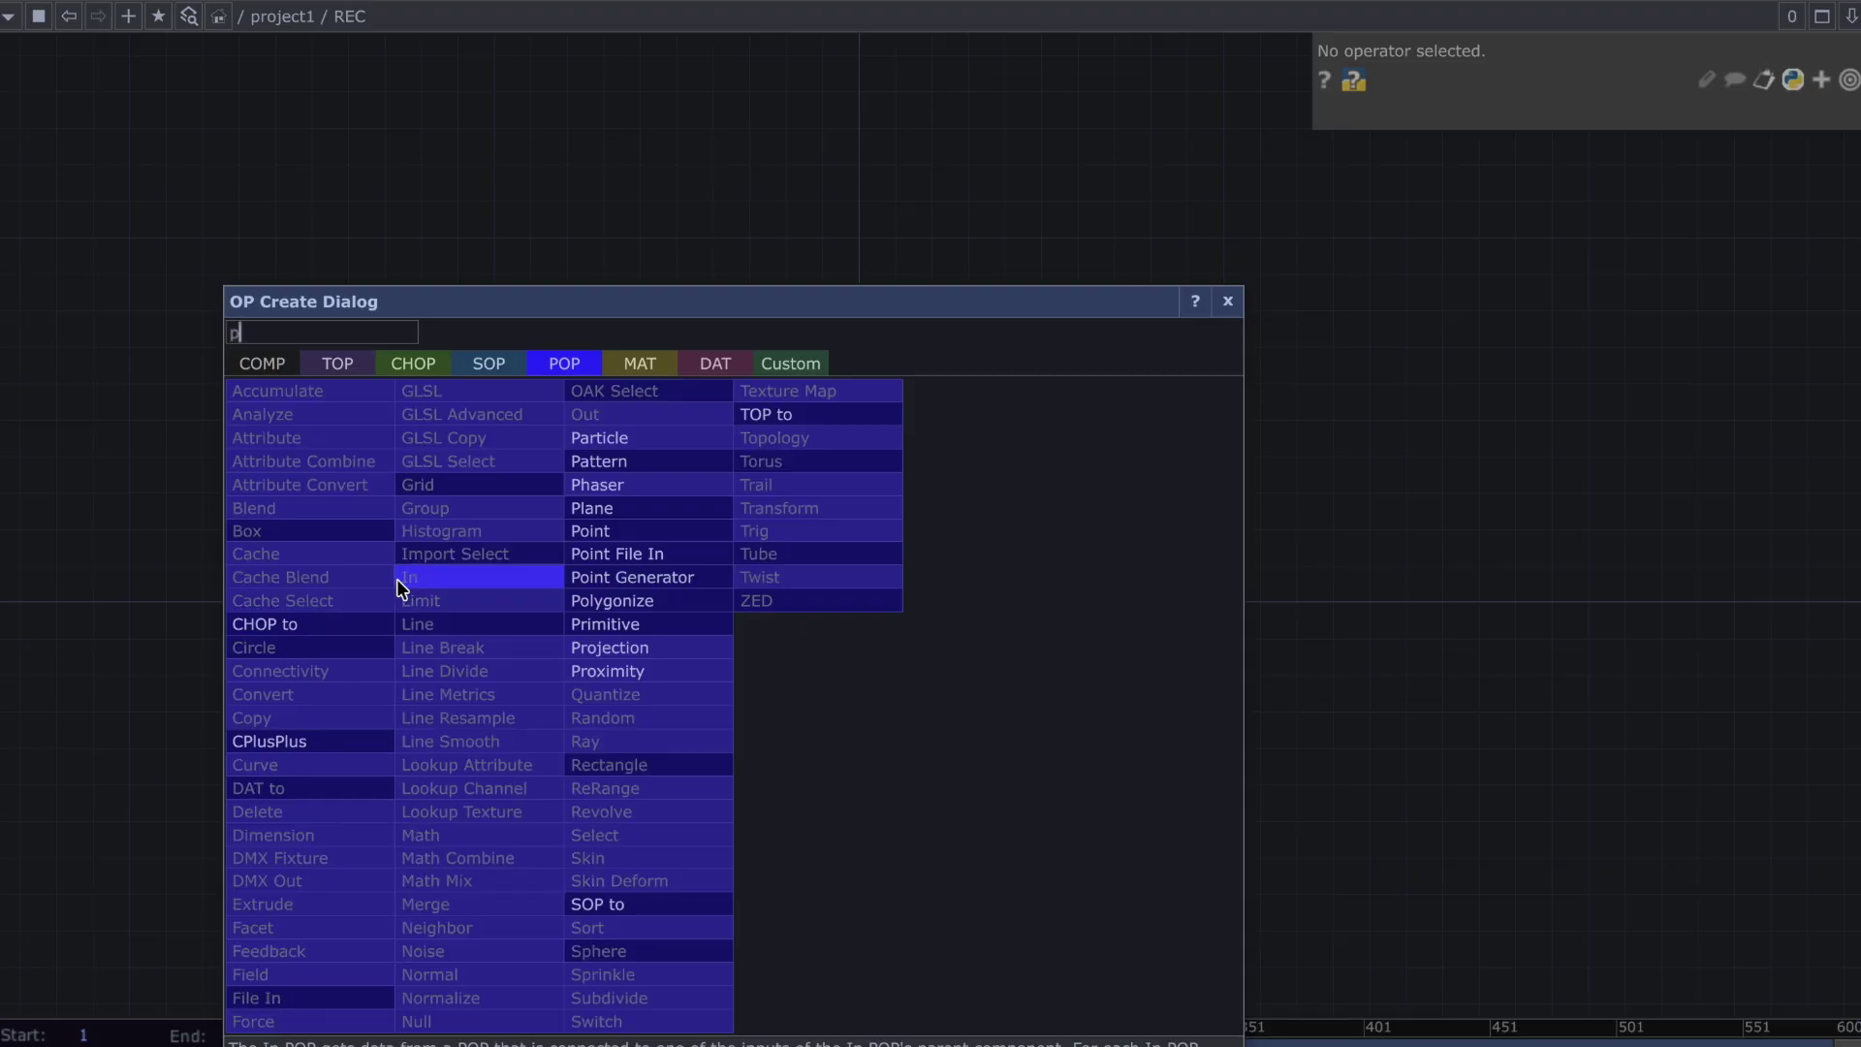
# Add a Point POP, point1, to the network
pyautogui.write('nt')
pyautogui.press('Return')
pyautogui.click(582, 580)
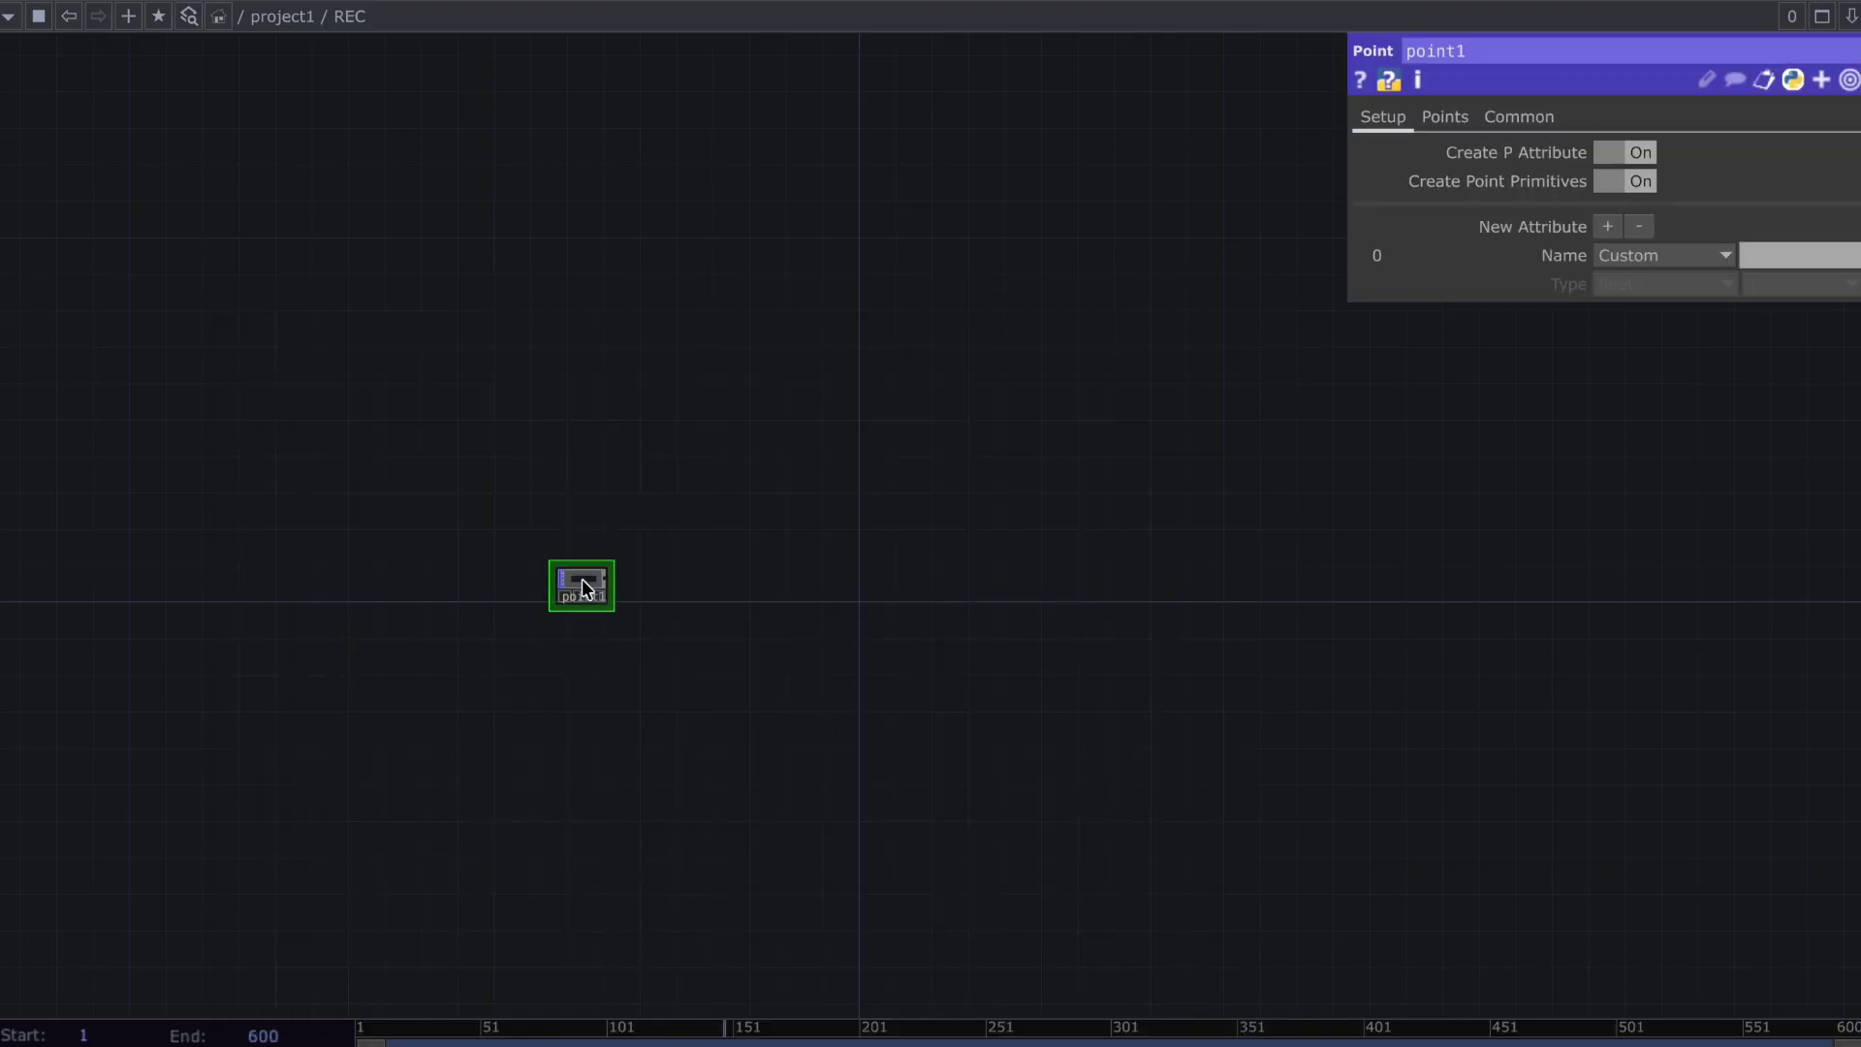
# Add a Line POP, line1, aligned directly beneath point1
pyautogui.press('Tab')
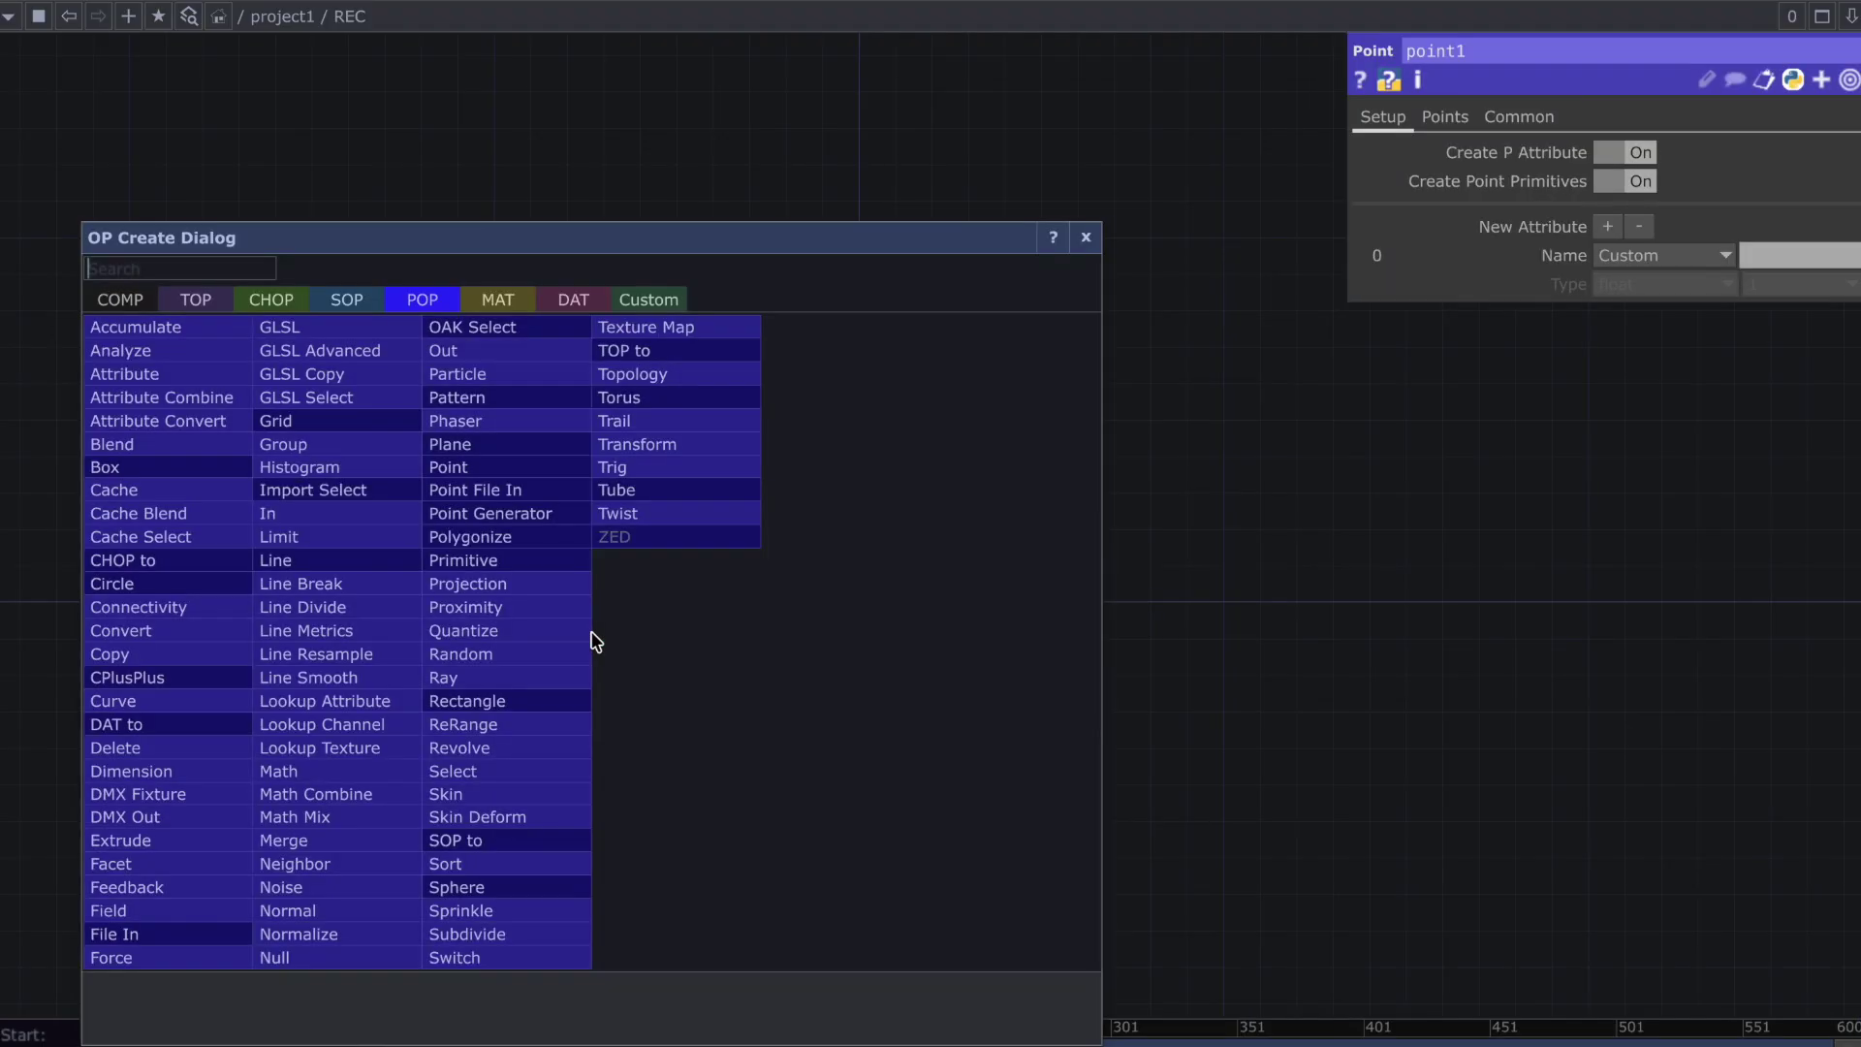
pyautogui.write('line')
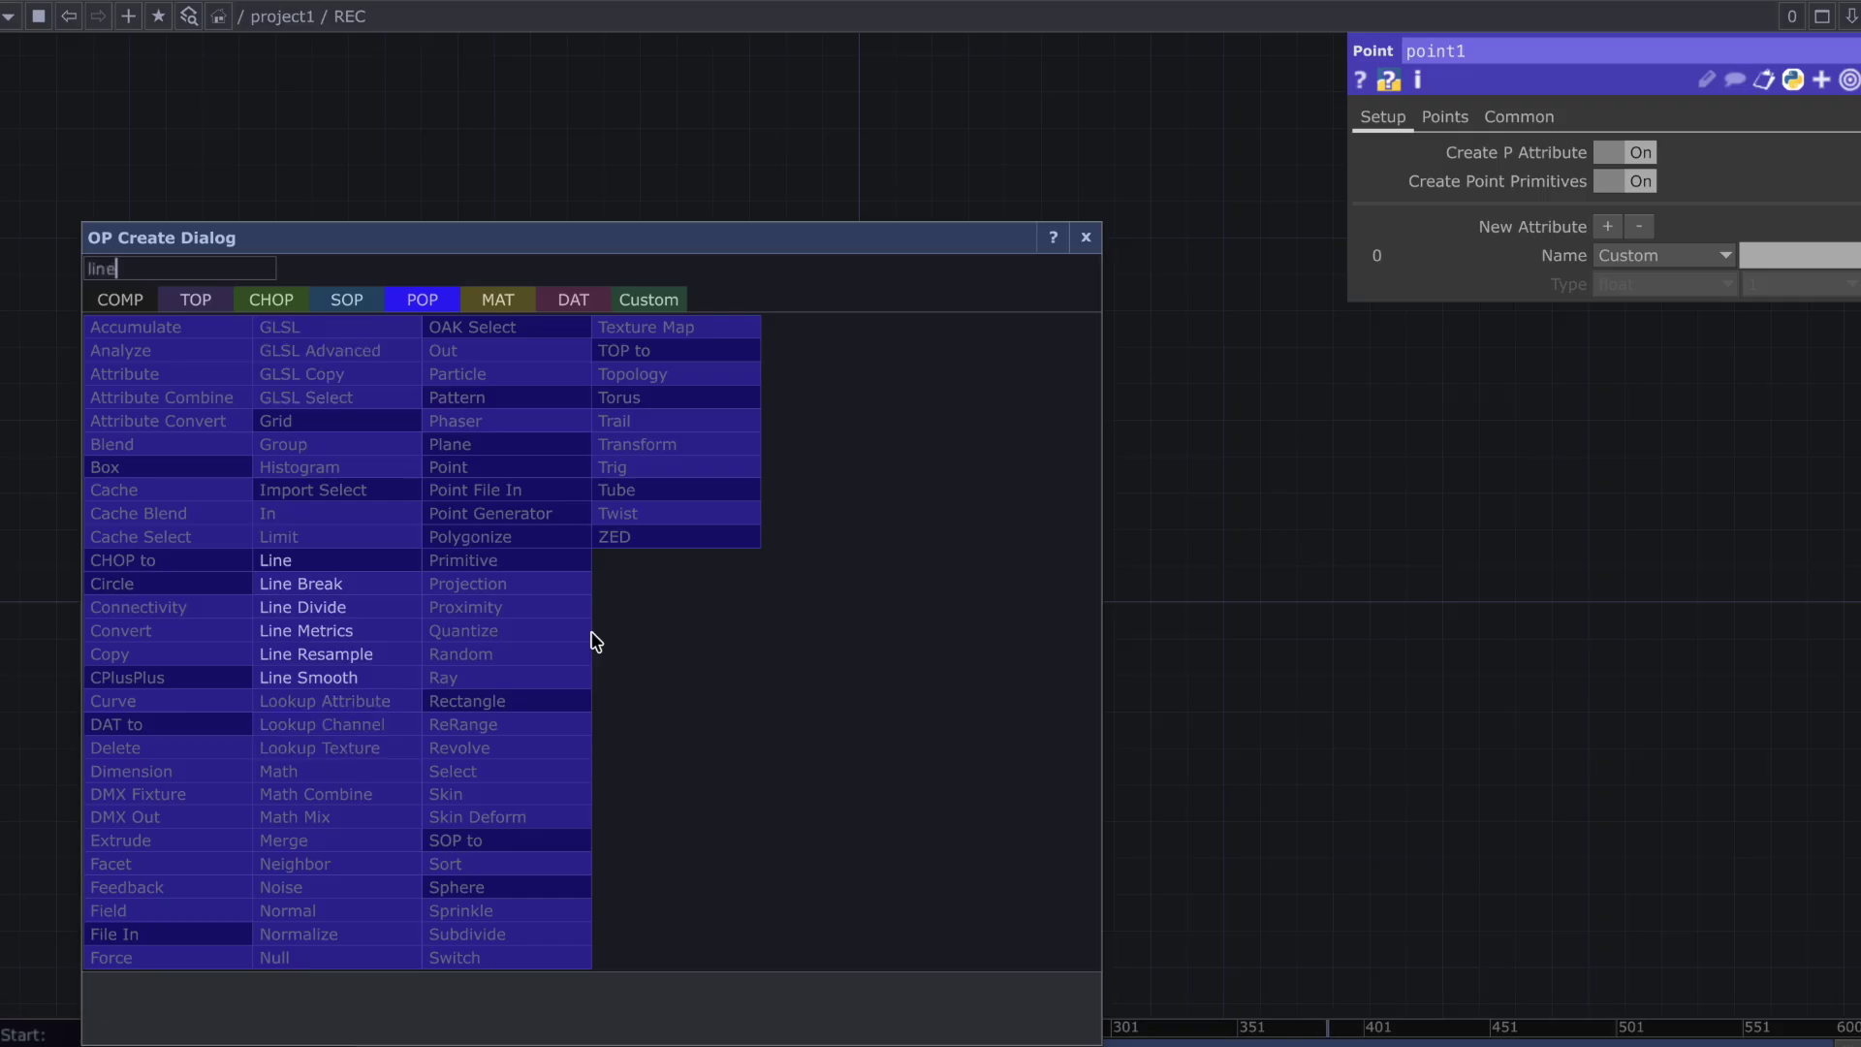
pyautogui.press('Return')
pyautogui.click(595, 641)
pyautogui.moveTo(596, 642); pyautogui.dragTo(603, 601)
pyautogui.scroll(5, 575, 631)
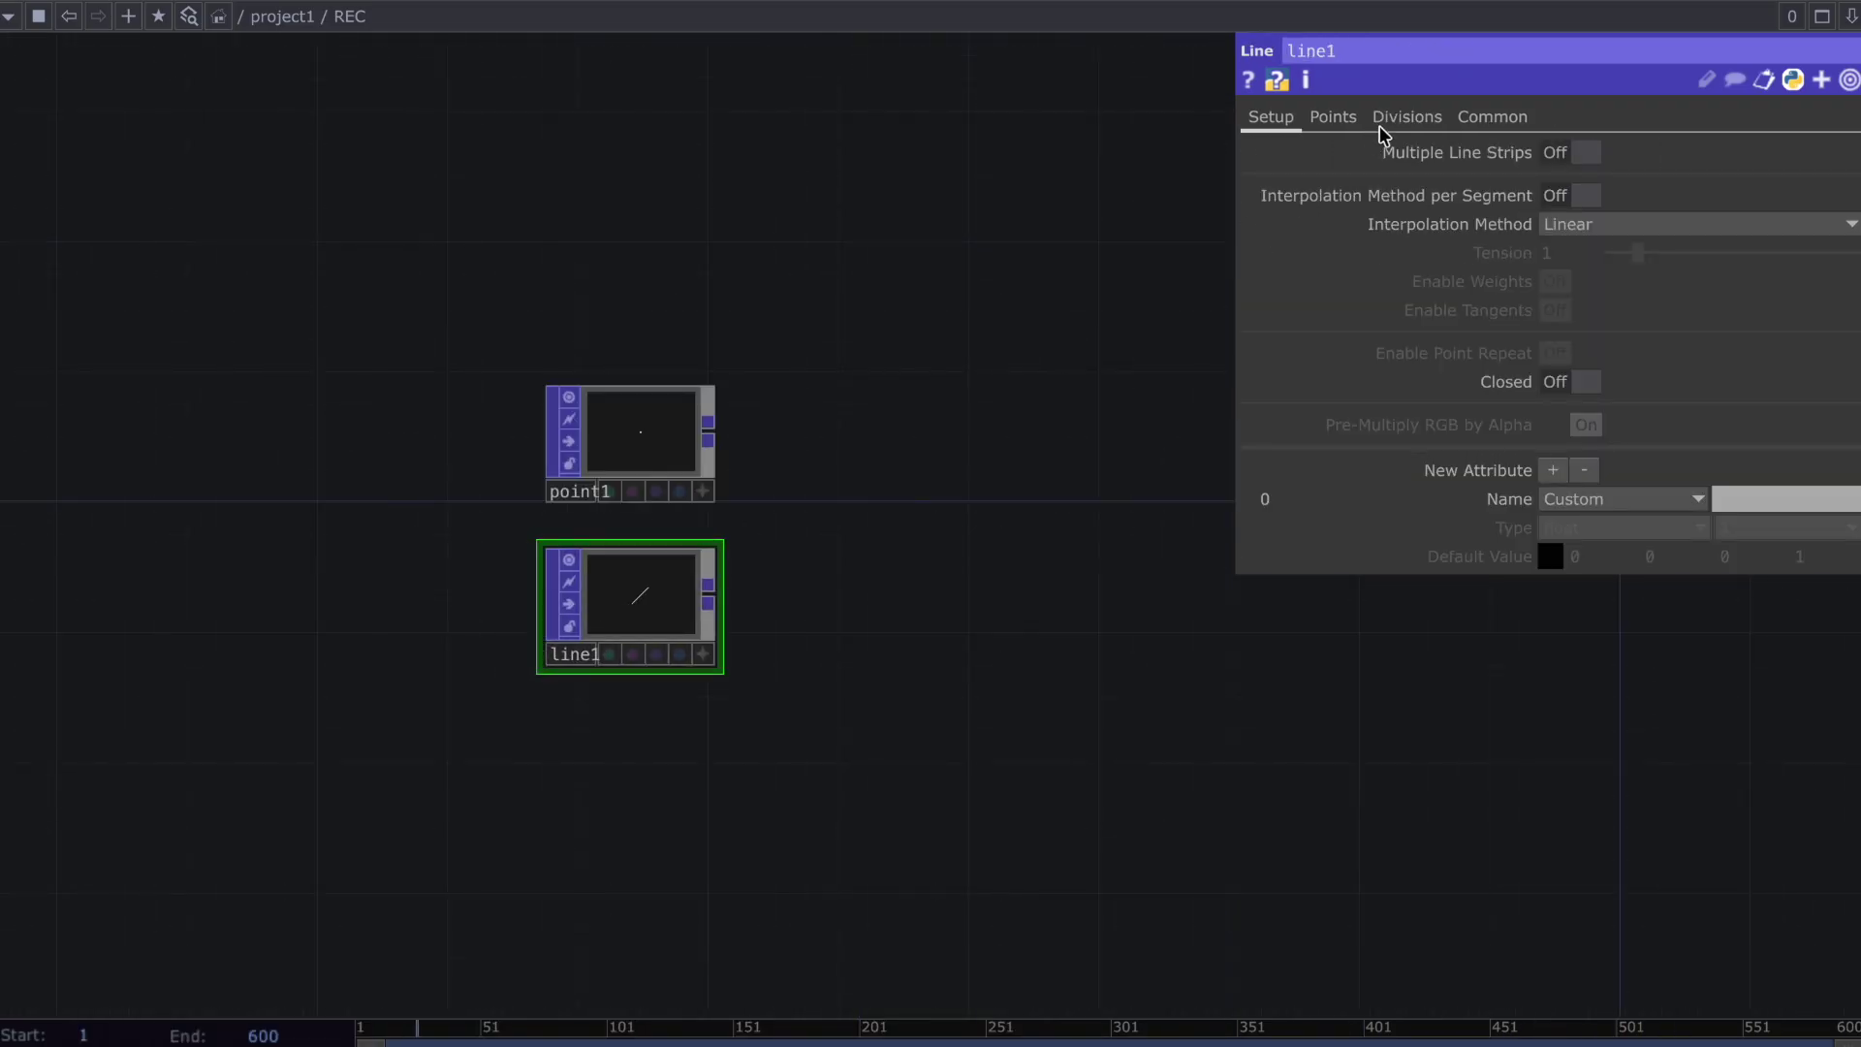
# Set line1's second point X position to 0, putting both points at 0 0 0
pyautogui.click(1404, 119)
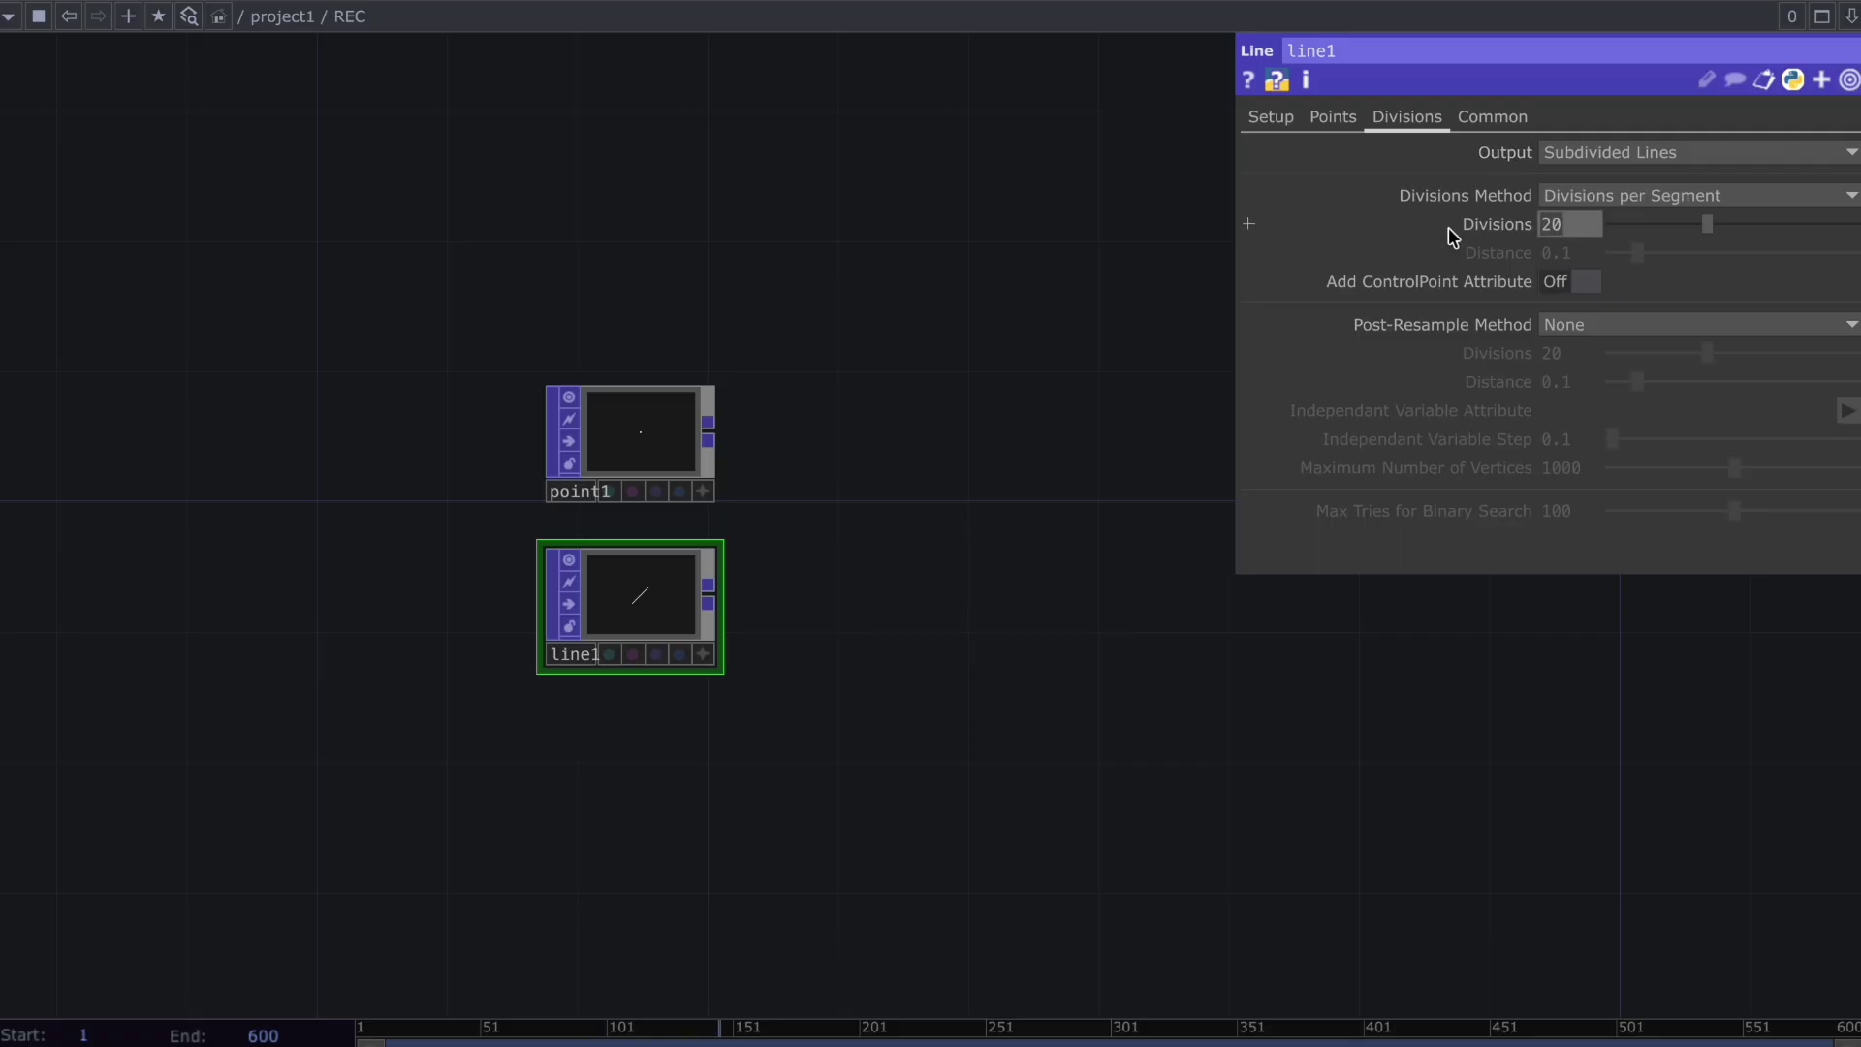
pyautogui.click(1331, 118)
pyautogui.write('0')
pyautogui.press('Tab')
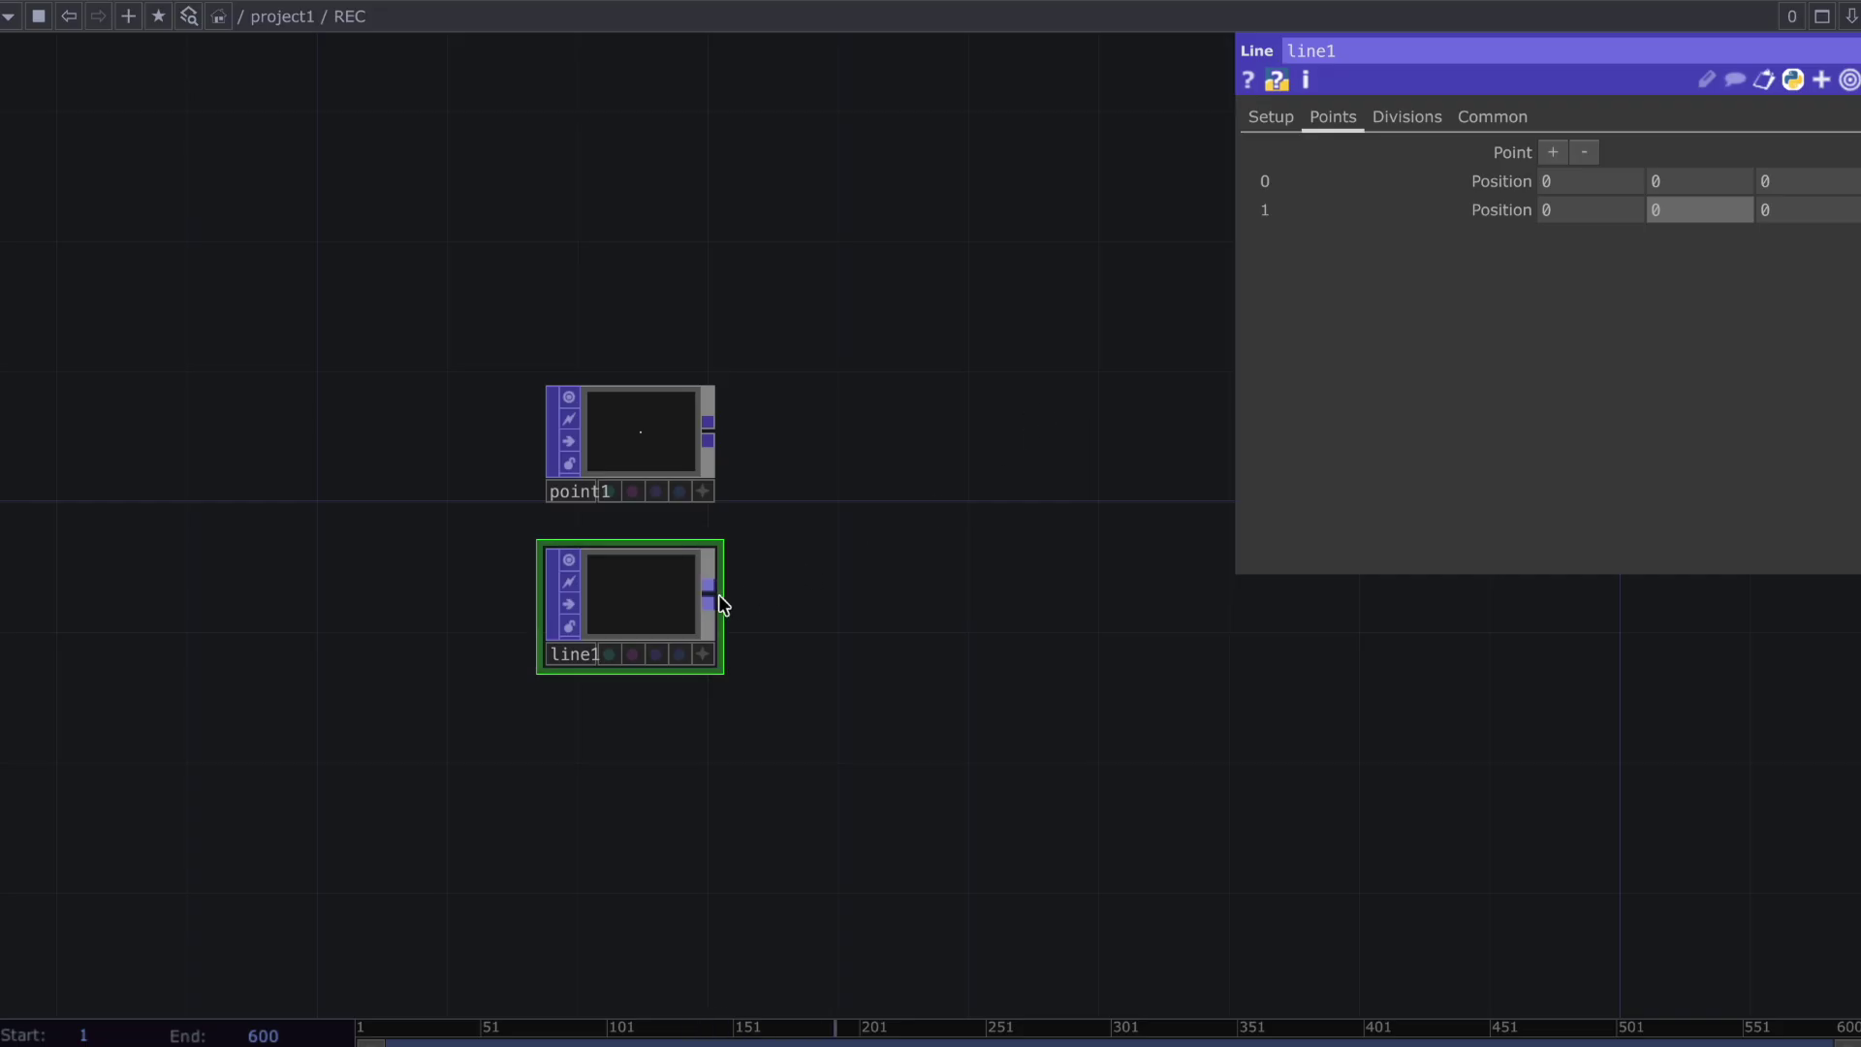
# Add a Copy POP, copy1, fed by point1 with line1 wired into its second input
pyautogui.moveTo(707, 446); pyautogui.dragTo(873, 540)
pyautogui.write('copy')
pyautogui.press('Return')
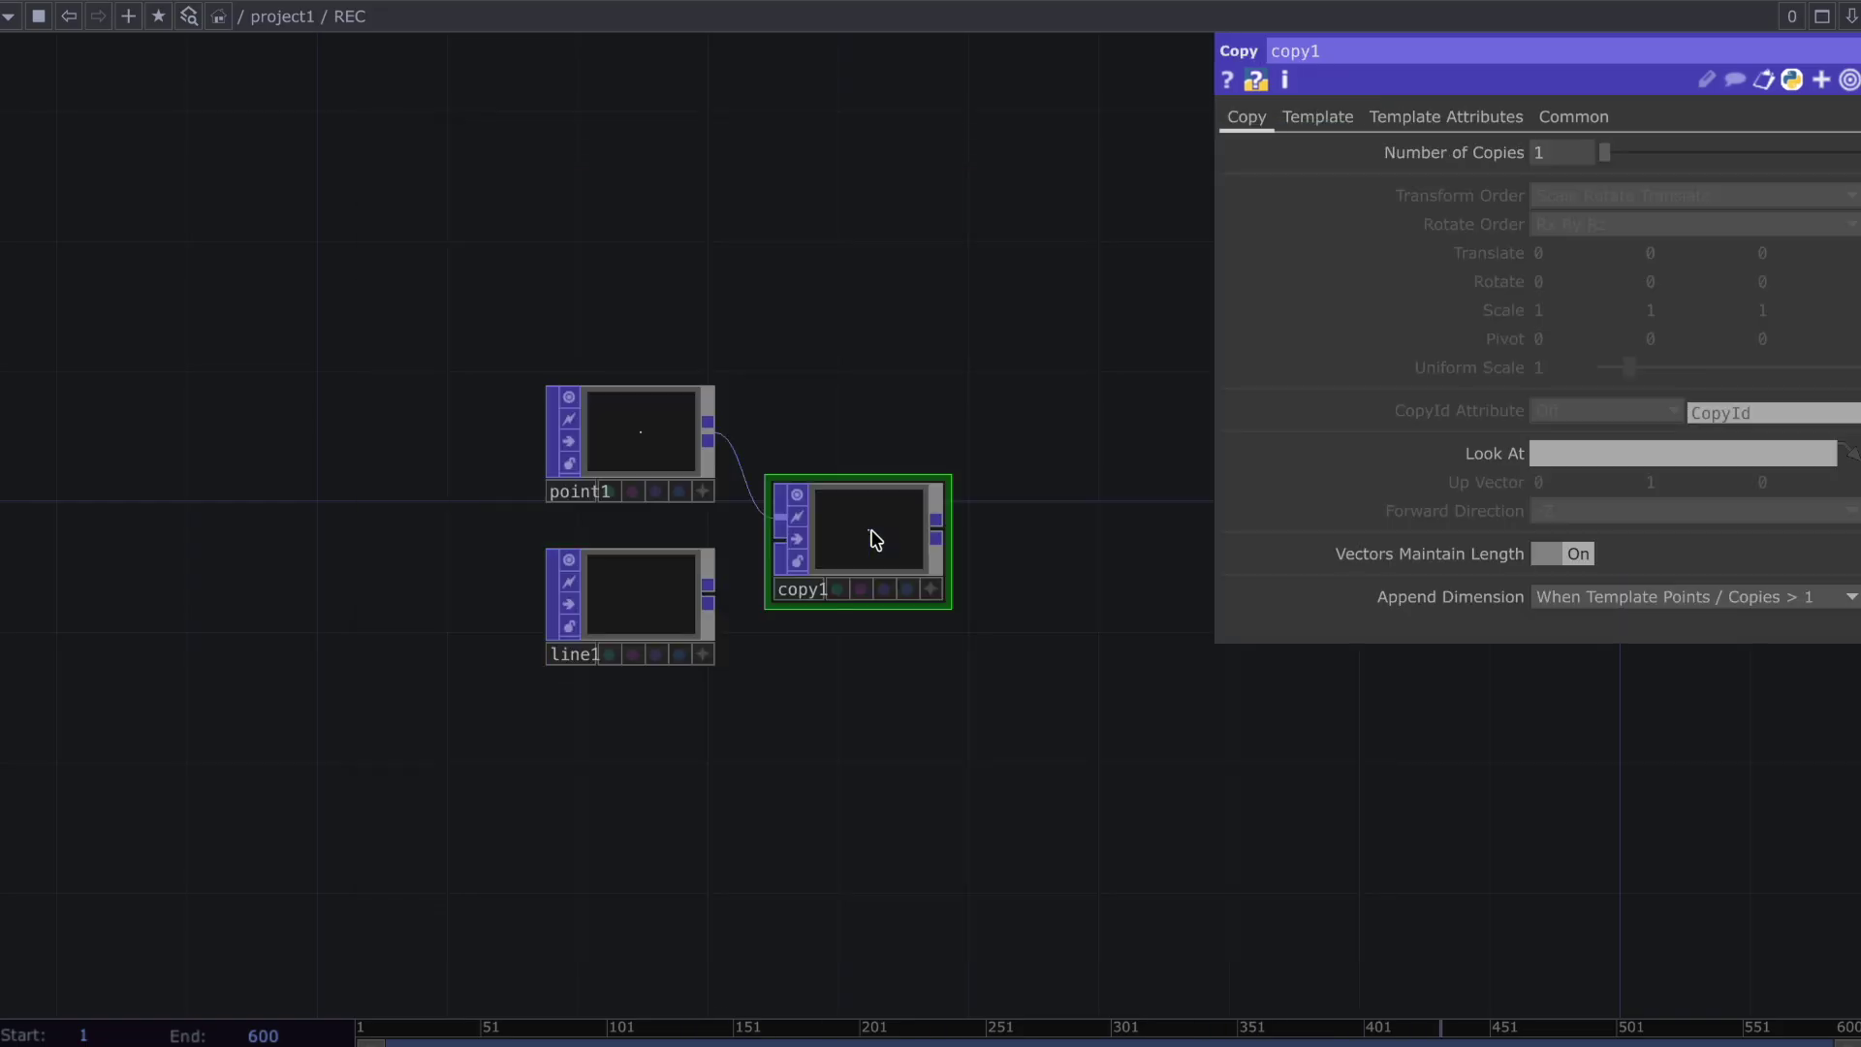
pyautogui.moveTo(709, 596); pyautogui.dragTo(776, 567)
pyautogui.moveTo(882, 673); pyautogui.dragTo(669, 752)
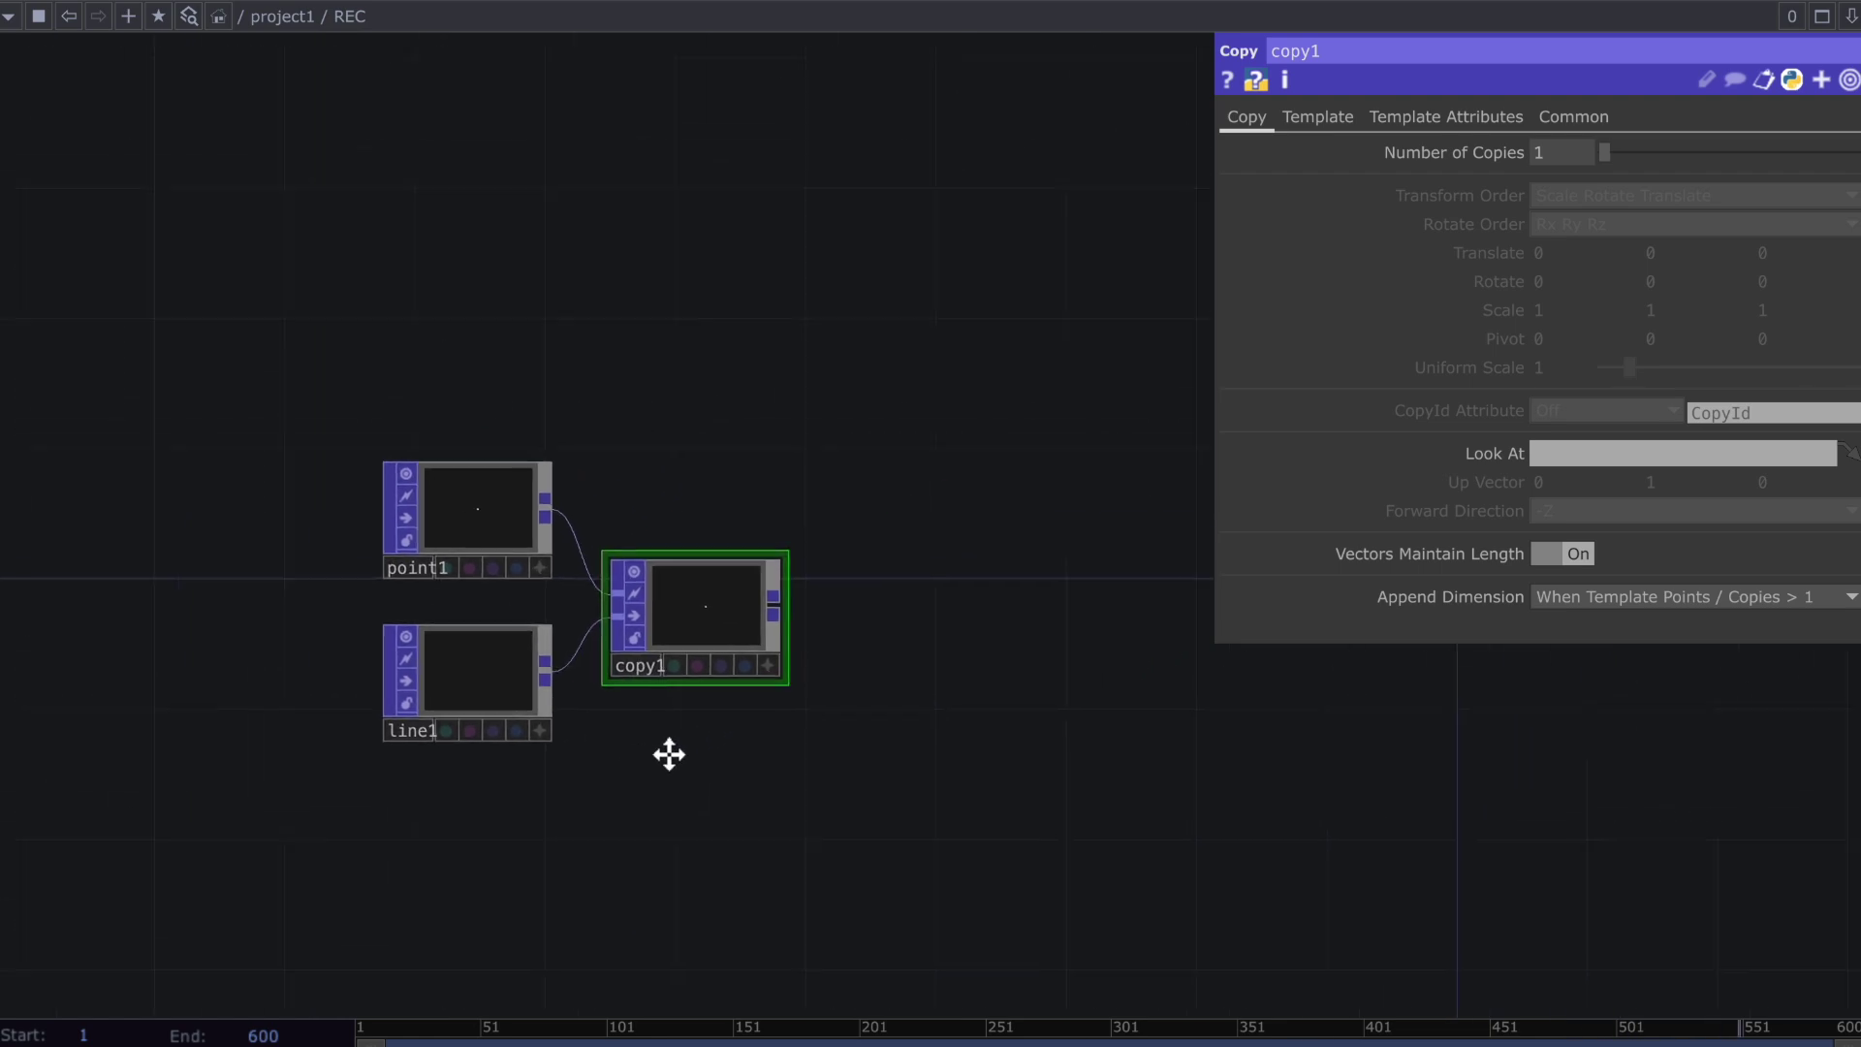
# Add a Null POP, null1, after copy1's output
pyautogui.moveTo(735, 623); pyautogui.dragTo(925, 620)
pyautogui.write('nul')
pyautogui.press('Return')
pyautogui.scroll(-3, 872, 736)
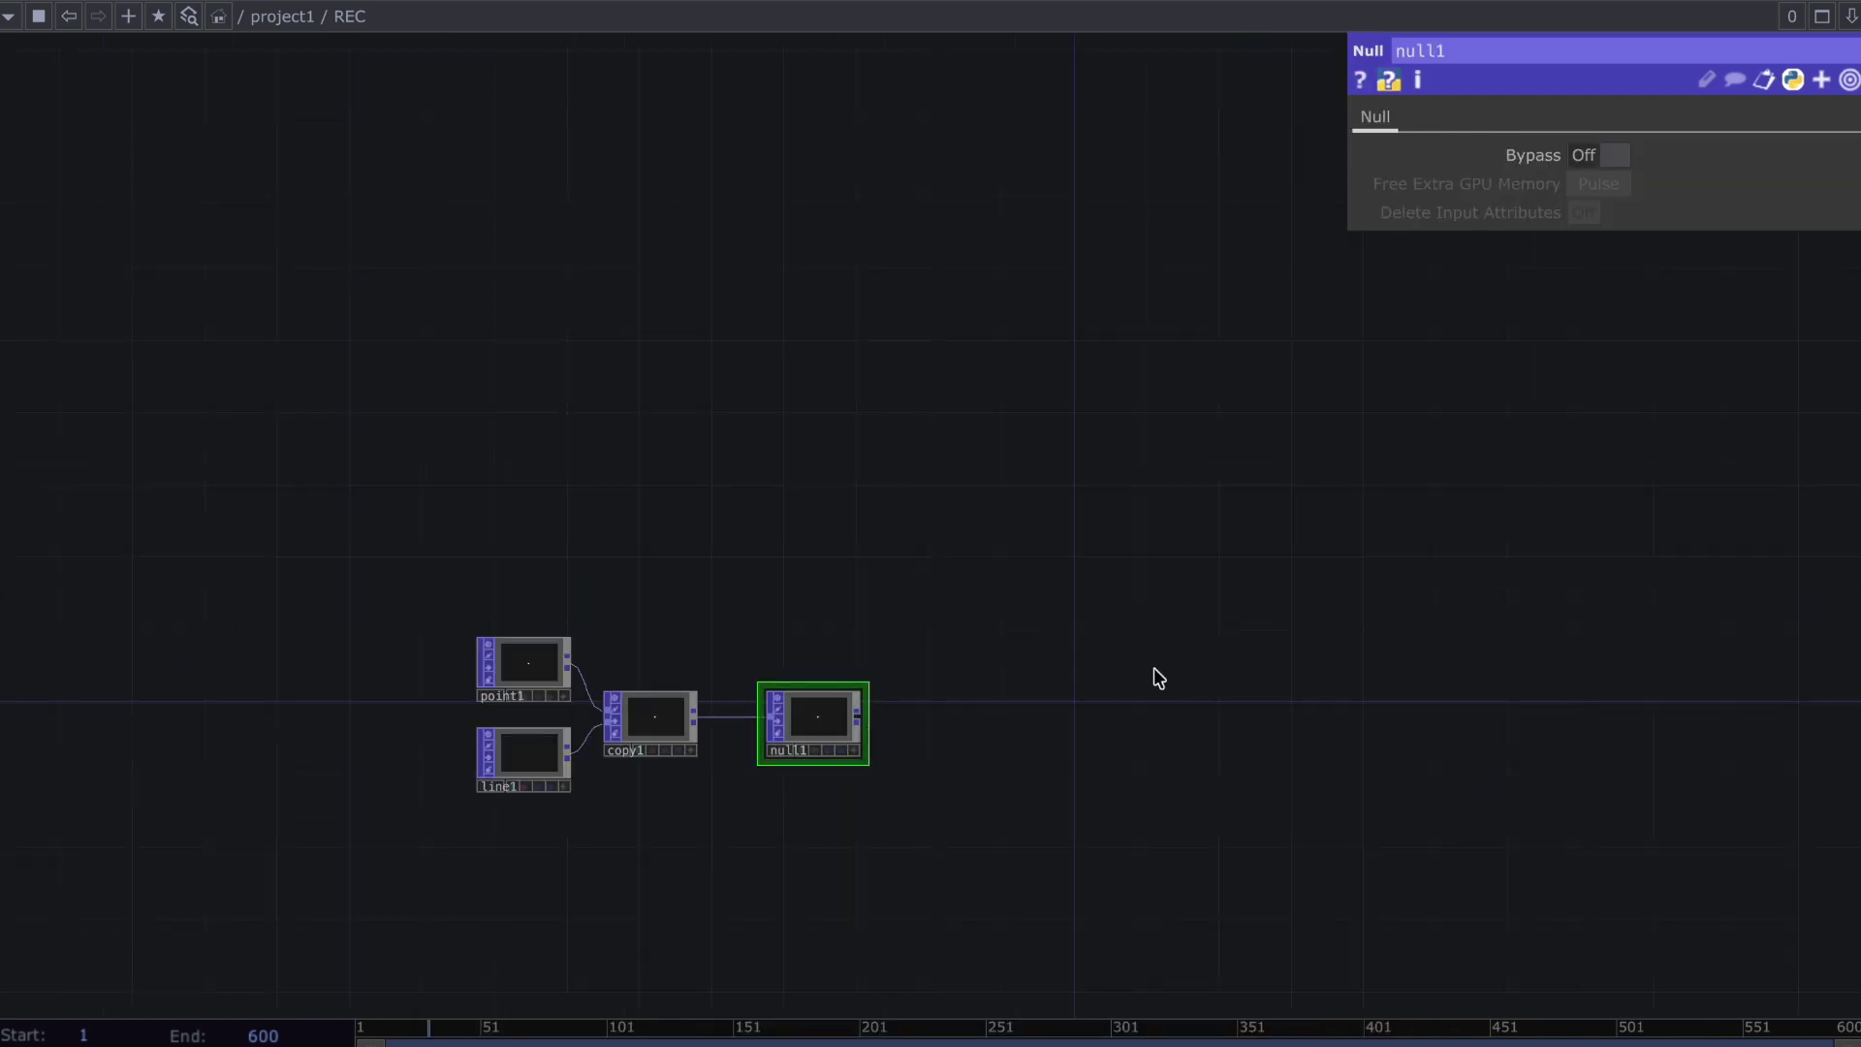
pyautogui.scroll(-4, 1154, 669)
pyautogui.moveTo(1154, 679); pyautogui.dragTo(1729, 714)
pyautogui.scroll(-1, 991, 708)
pyautogui.scroll(4, 1434, 715)
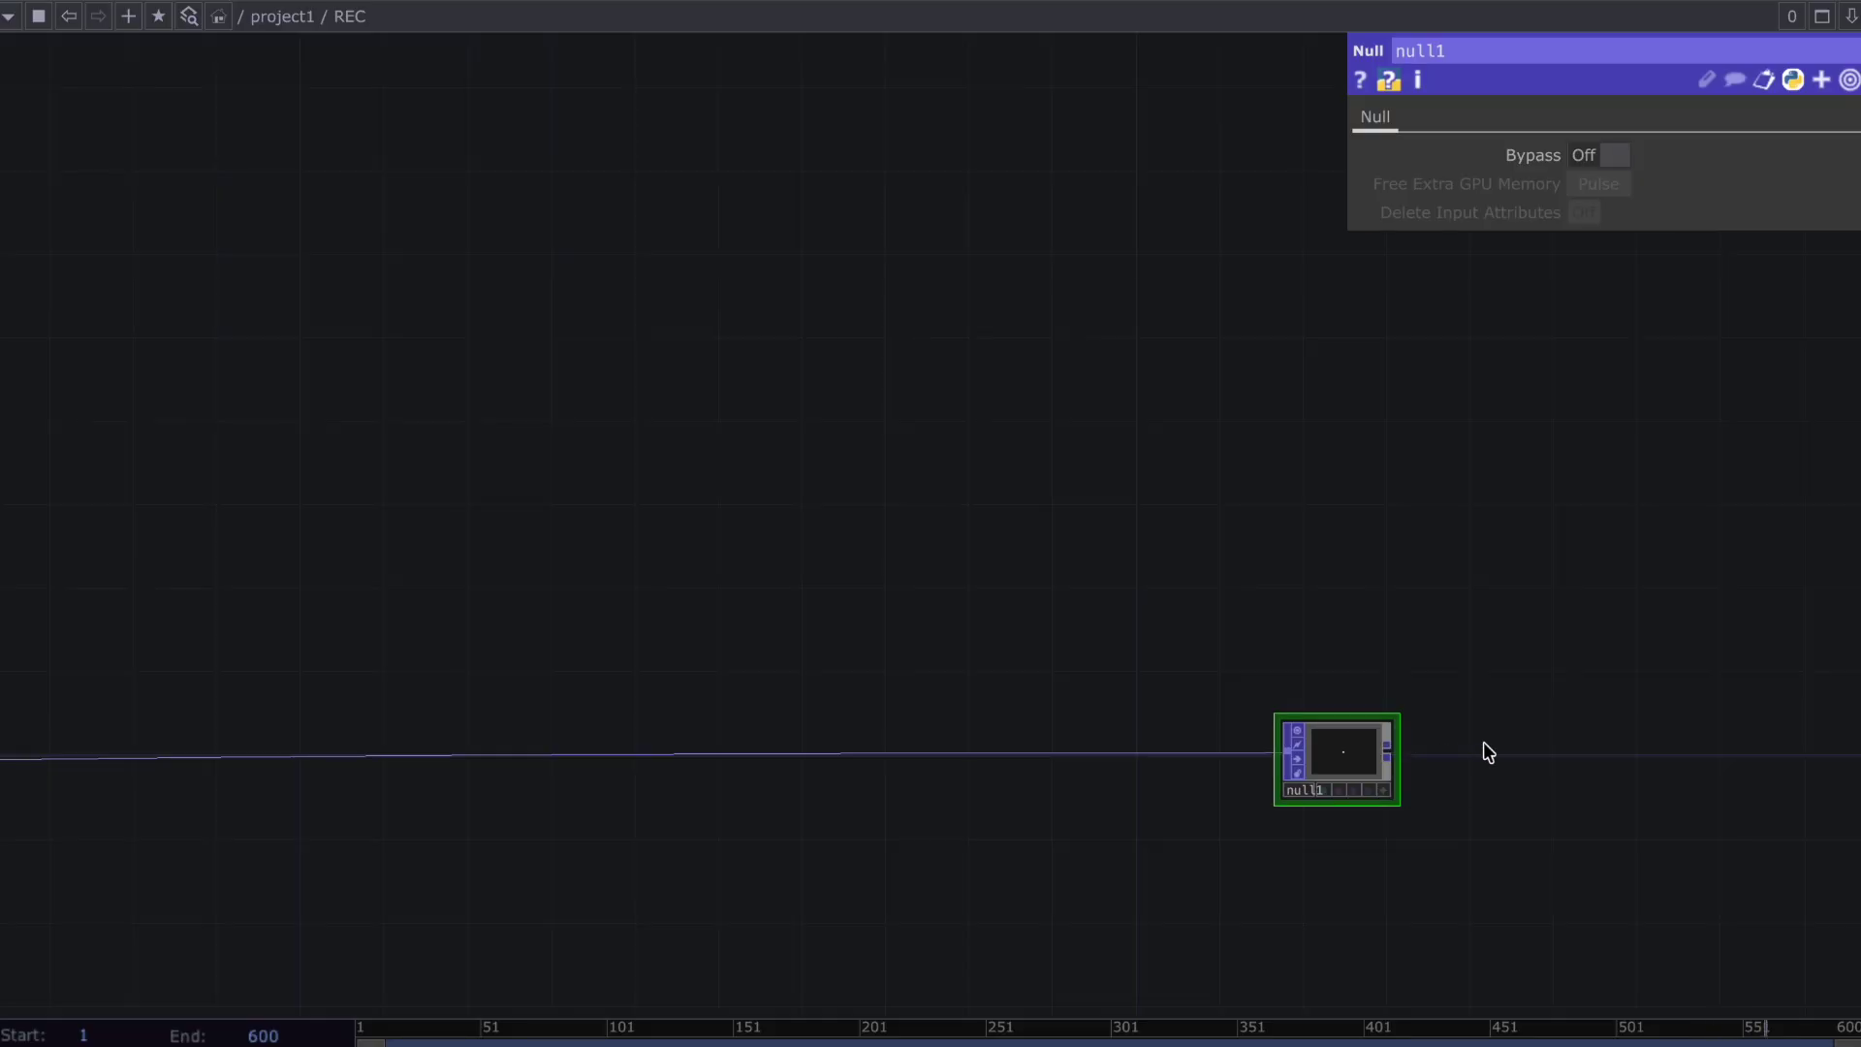
# Place a Geometry COMP, geo1, to the right of null1
pyautogui.press('Tab')
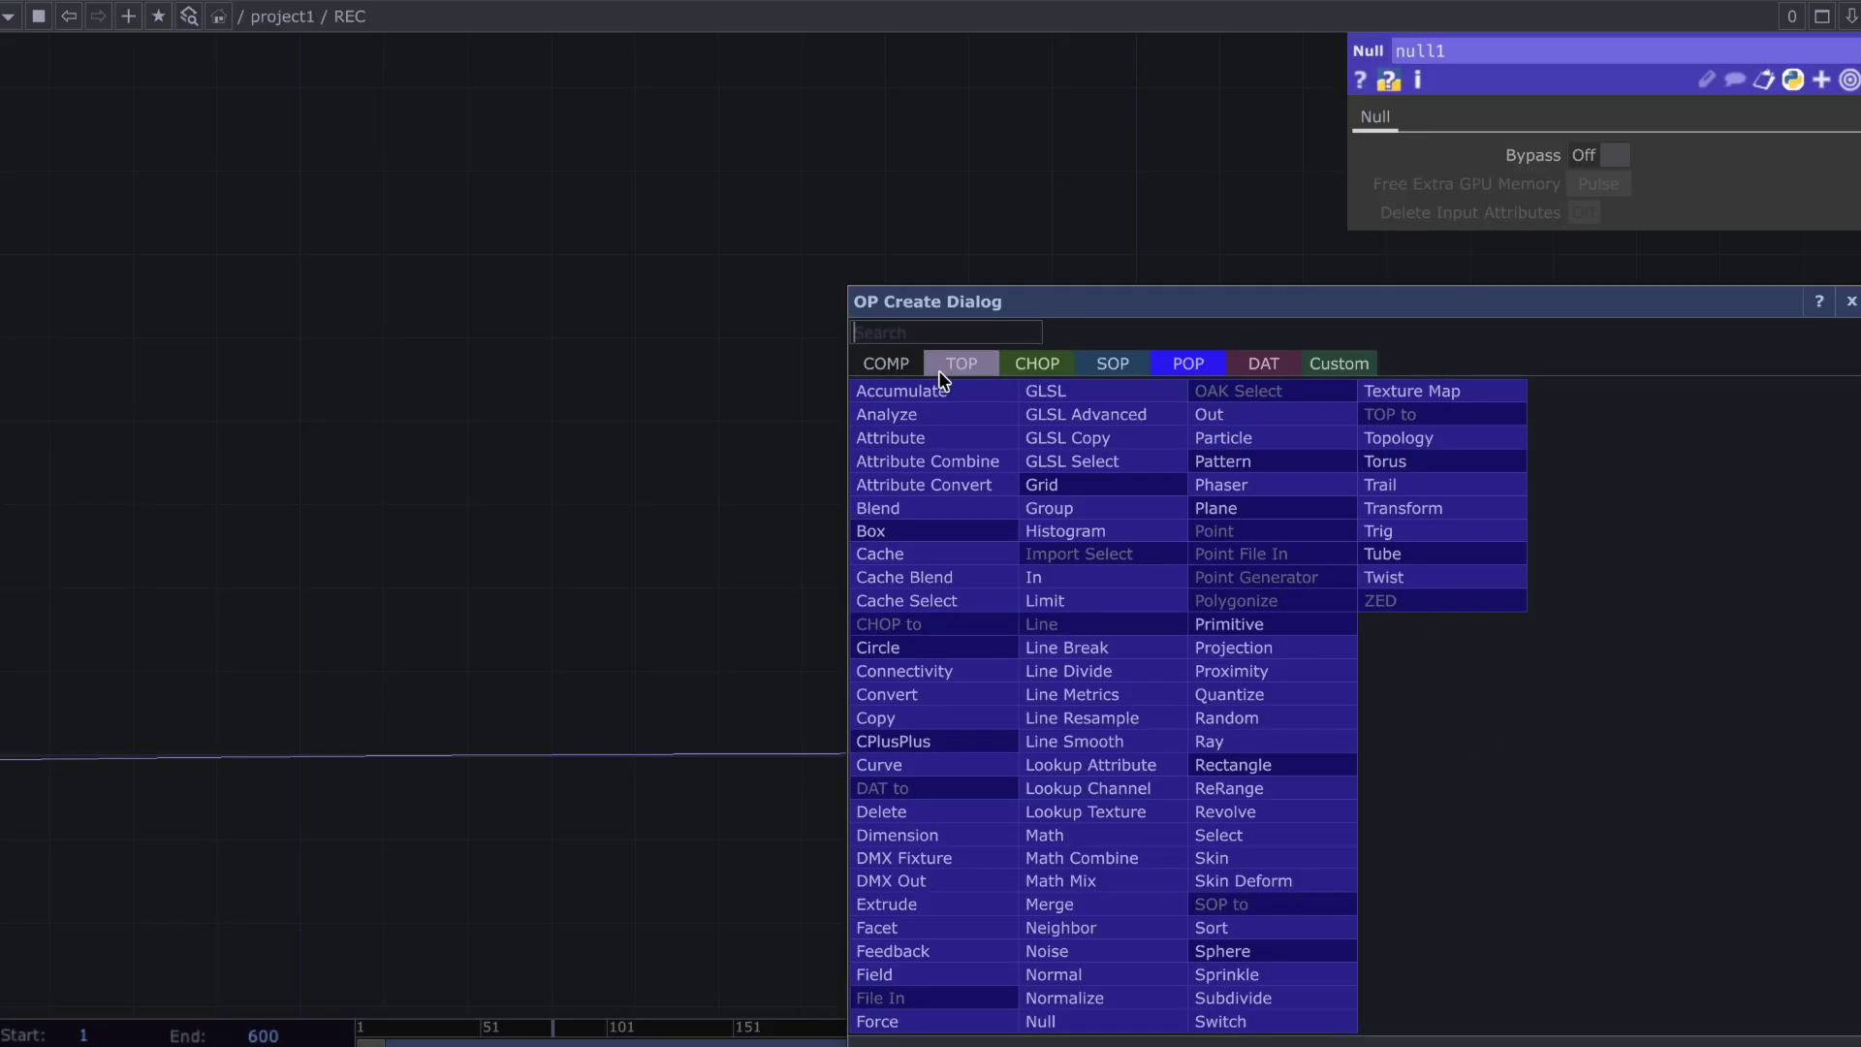
pyautogui.click(901, 365)
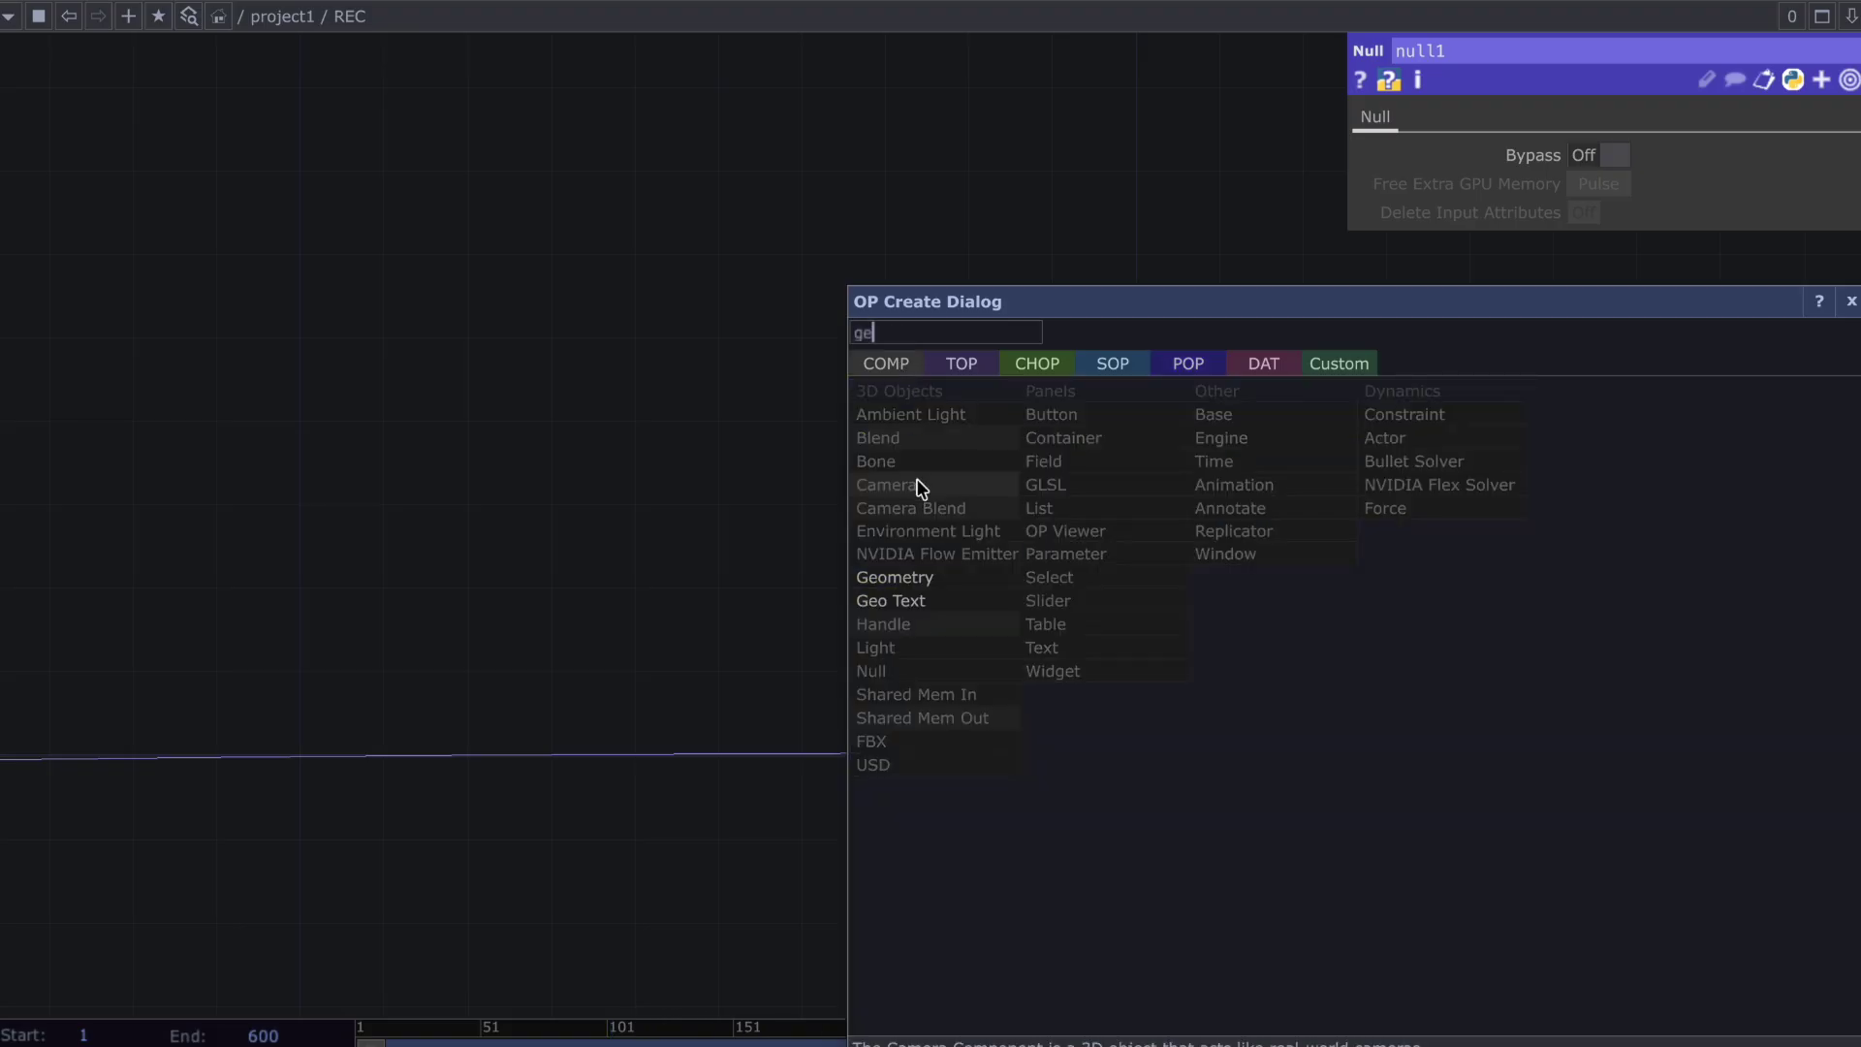
pyautogui.click(929, 577)
pyautogui.click(1520, 758)
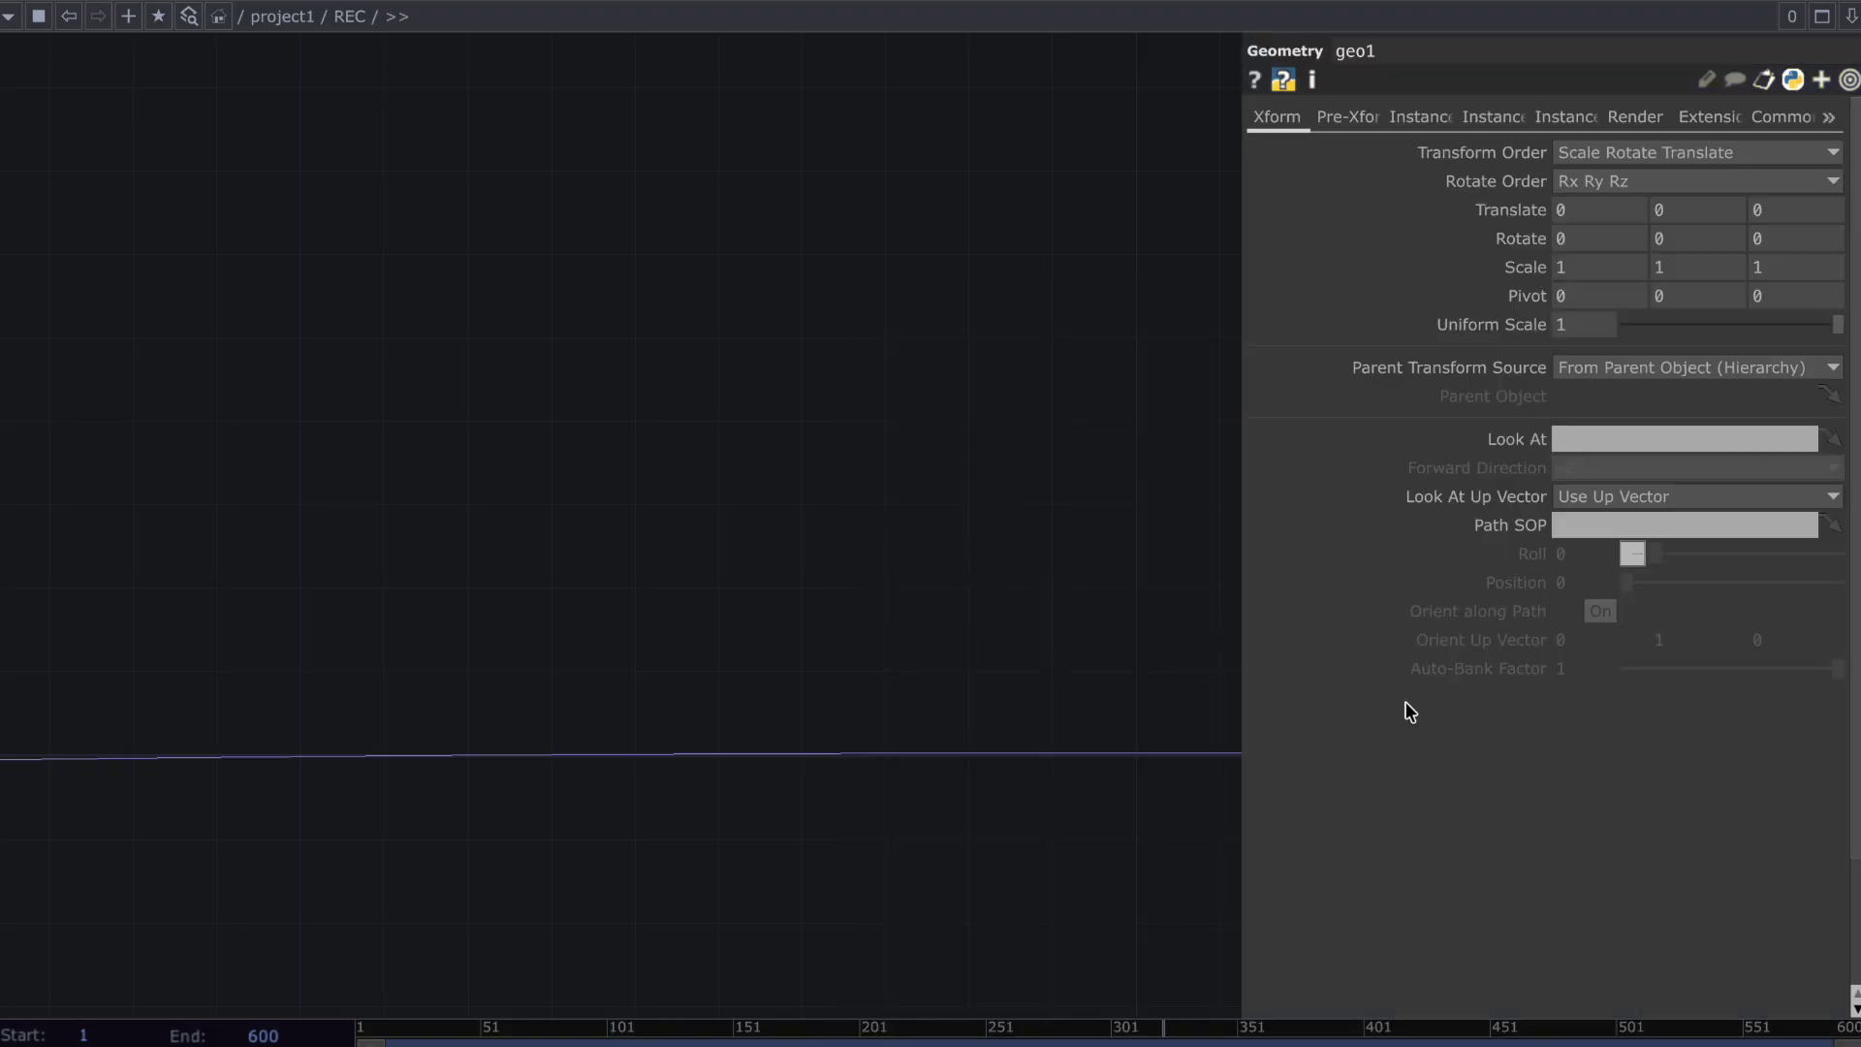
# Add a Camera COMP, cam1, above geo1
pyautogui.press('Tab')
pyautogui.write('ca')
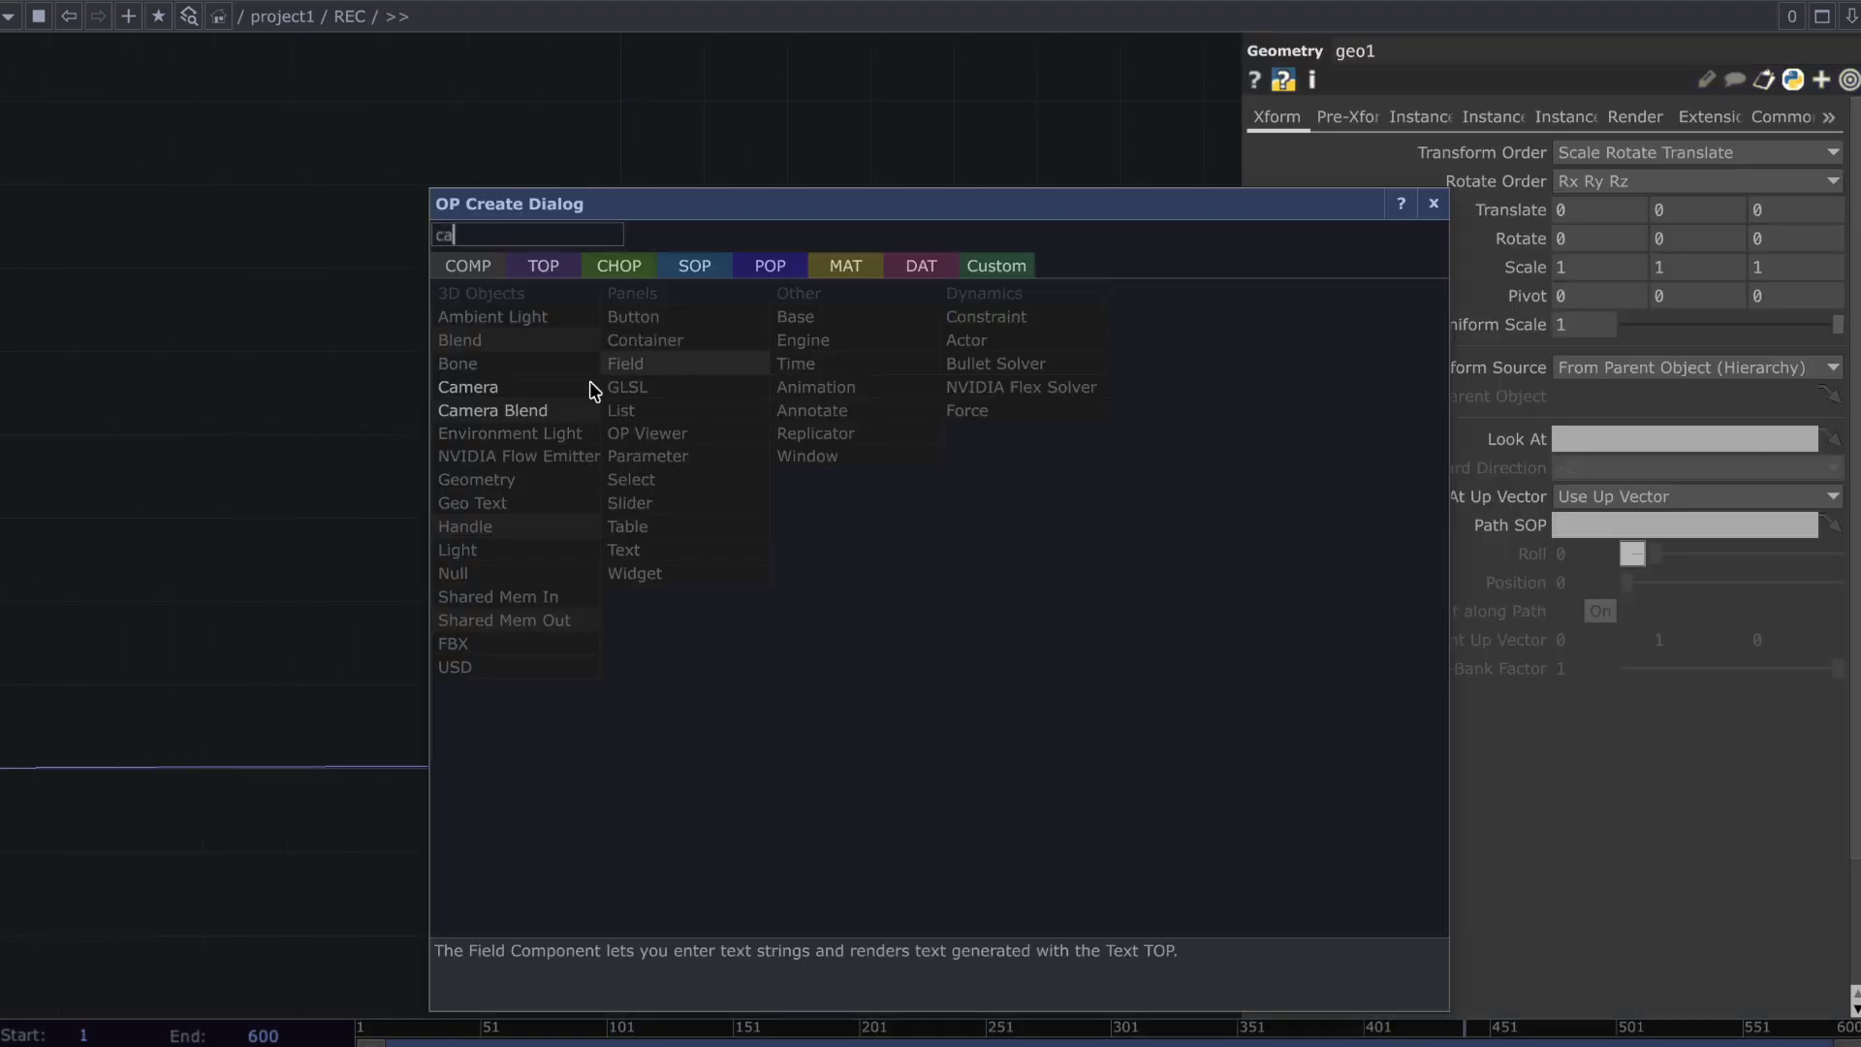
pyautogui.click(541, 389)
pyautogui.click(1009, 656)
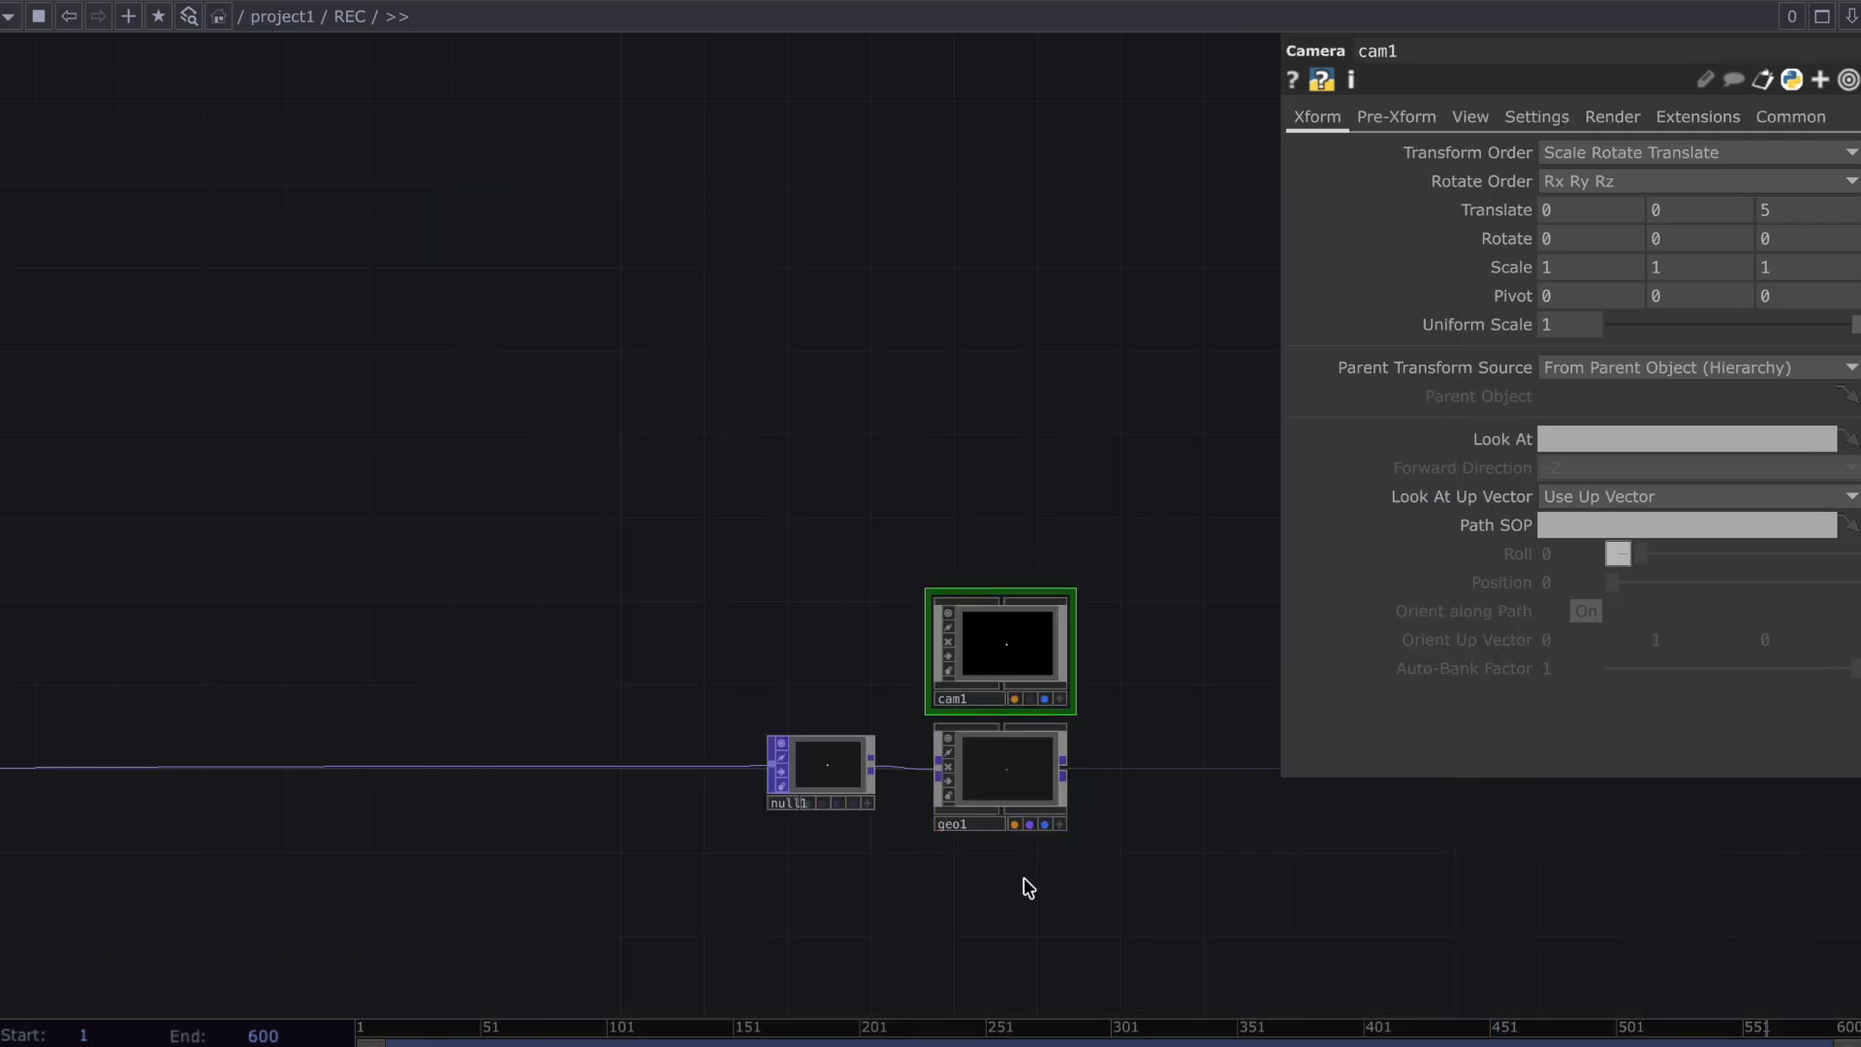
# Add a Render TOP, render1, beside geo1
pyautogui.press('Tab')
pyautogui.write('re')
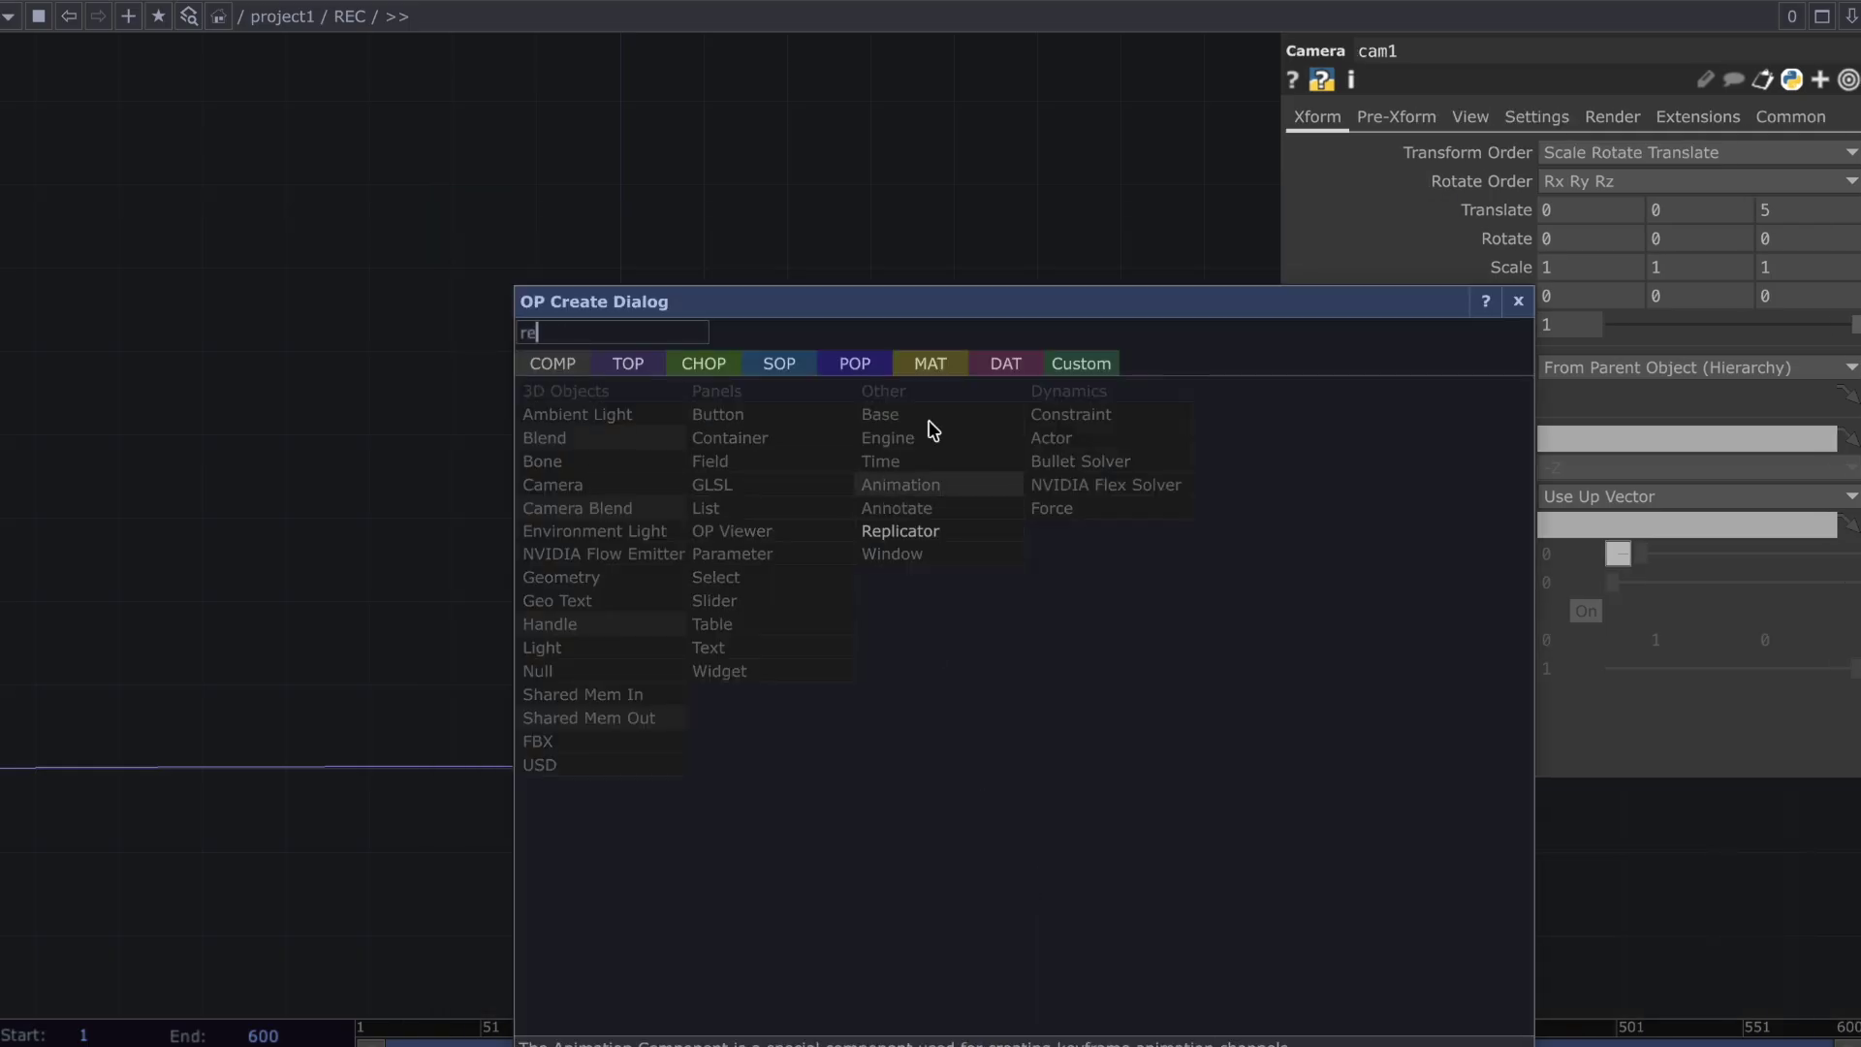
pyautogui.click(651, 365)
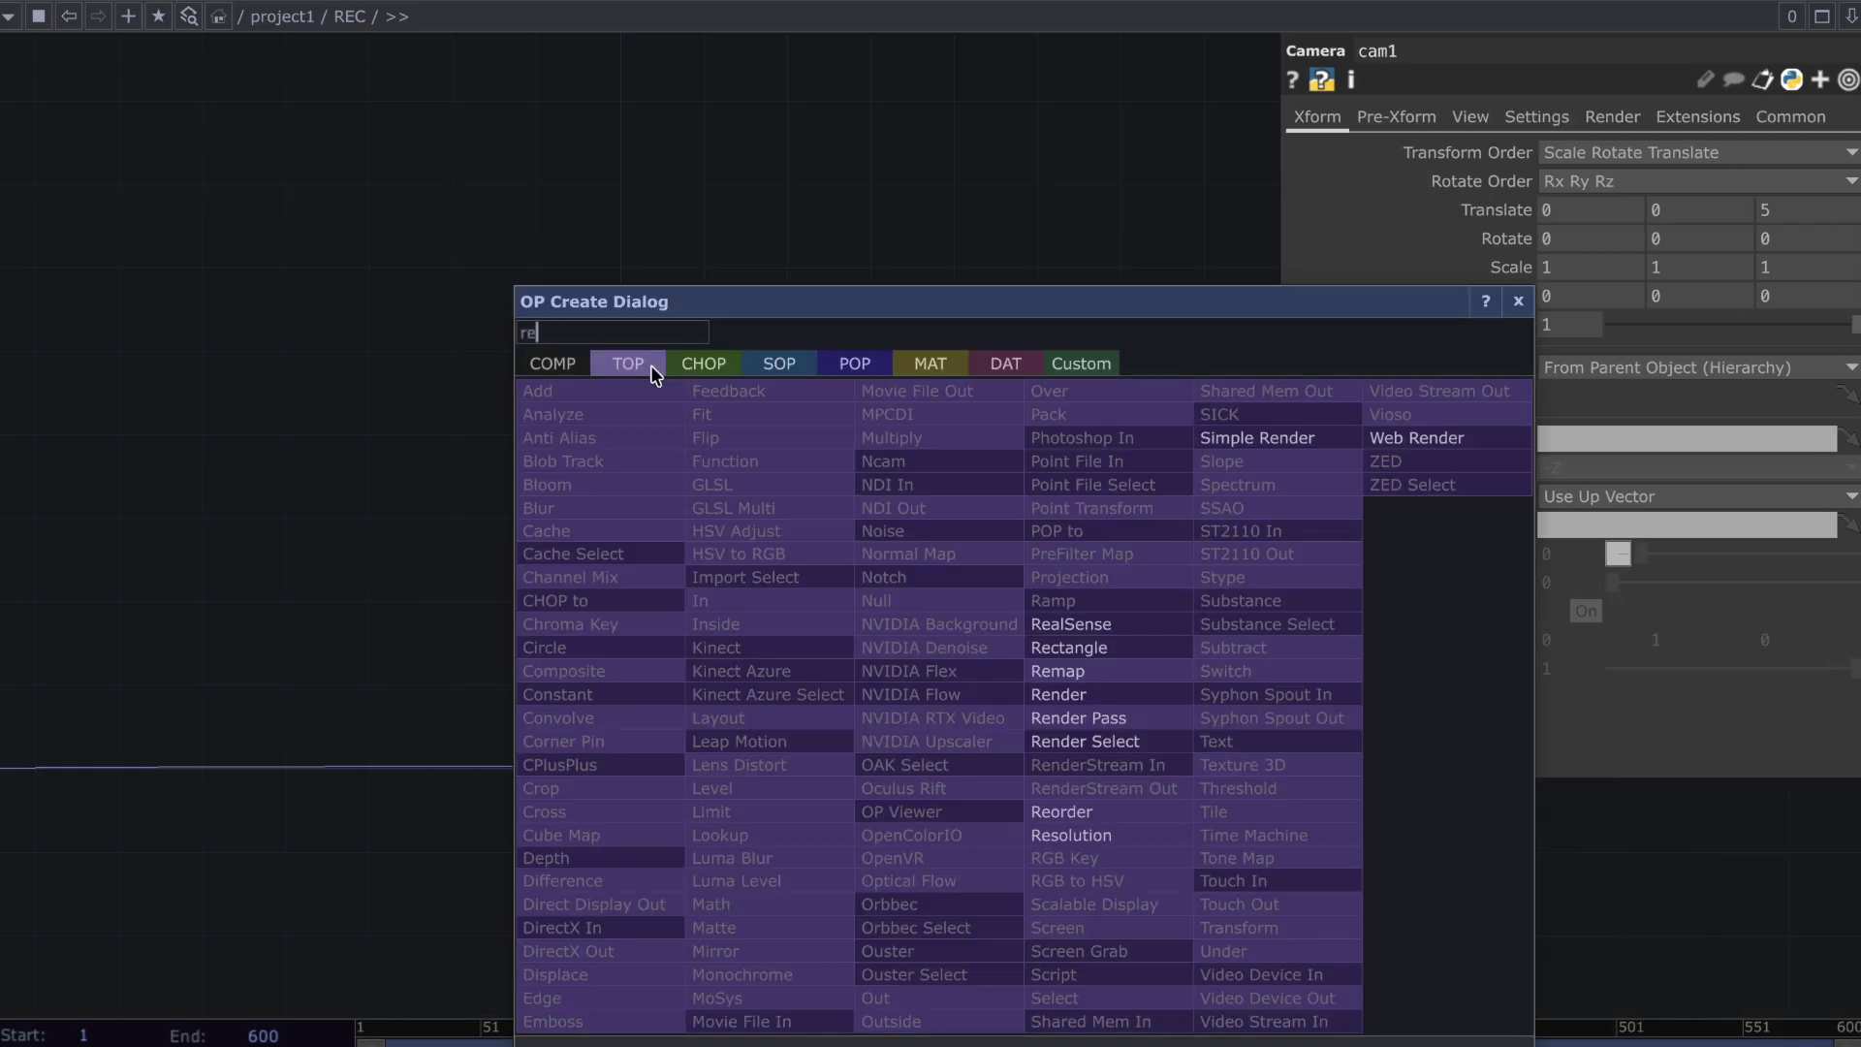
pyautogui.click(1134, 694)
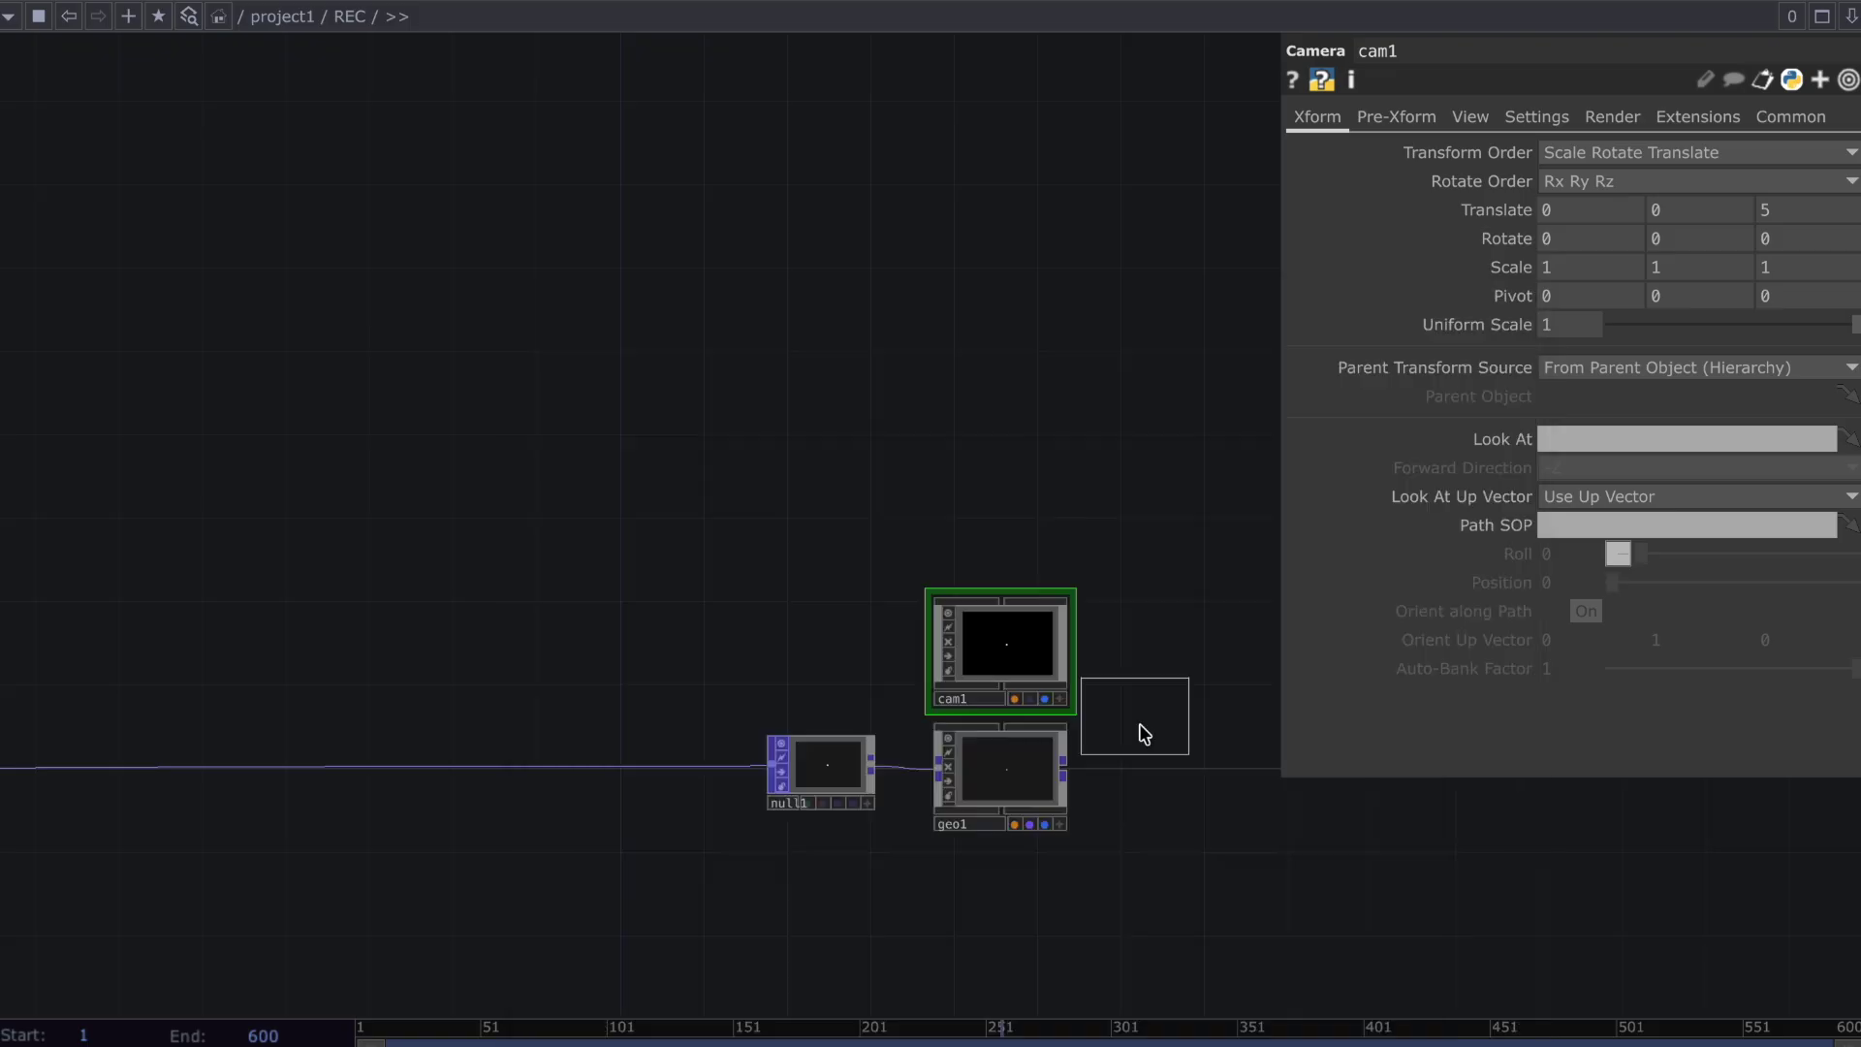
pyautogui.click(1147, 775)
# Add a Light COMP, light1, beside cam1 and nudge render1 slightly right
pyautogui.press('Tab')
pyautogui.click(686, 331)
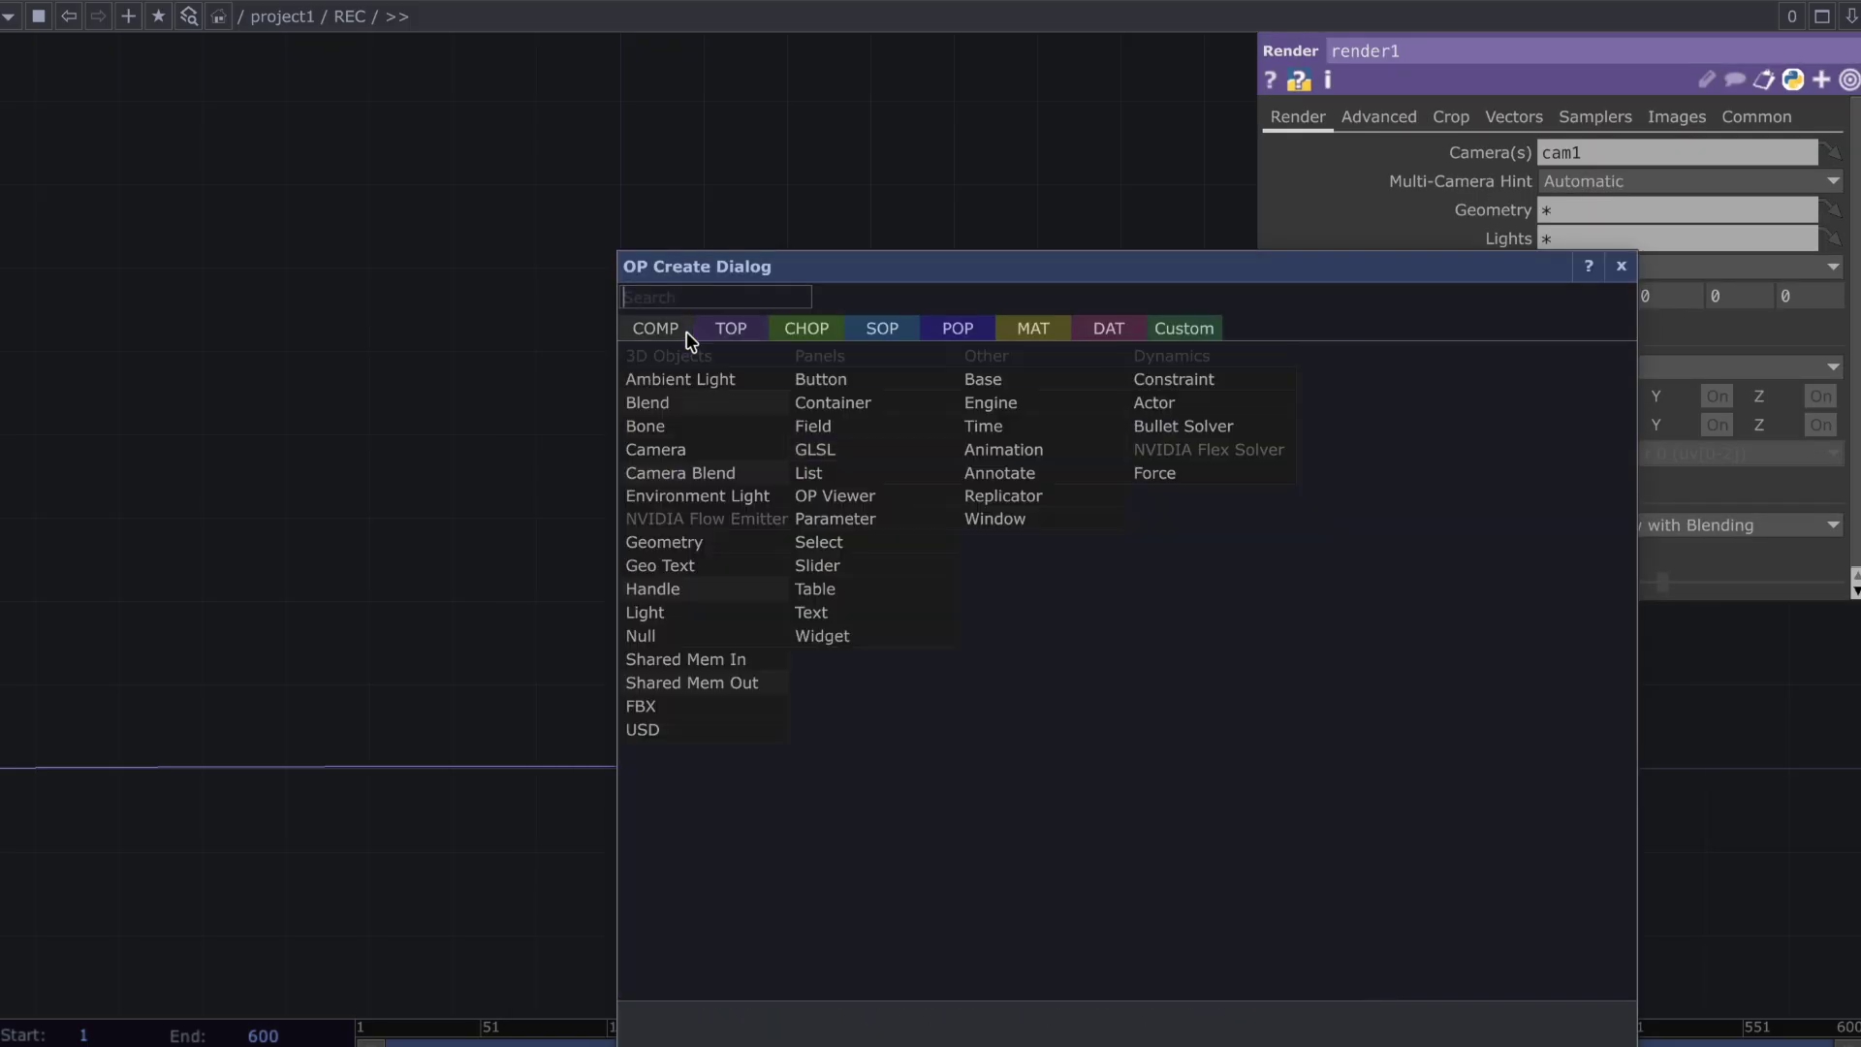
pyautogui.click(735, 614)
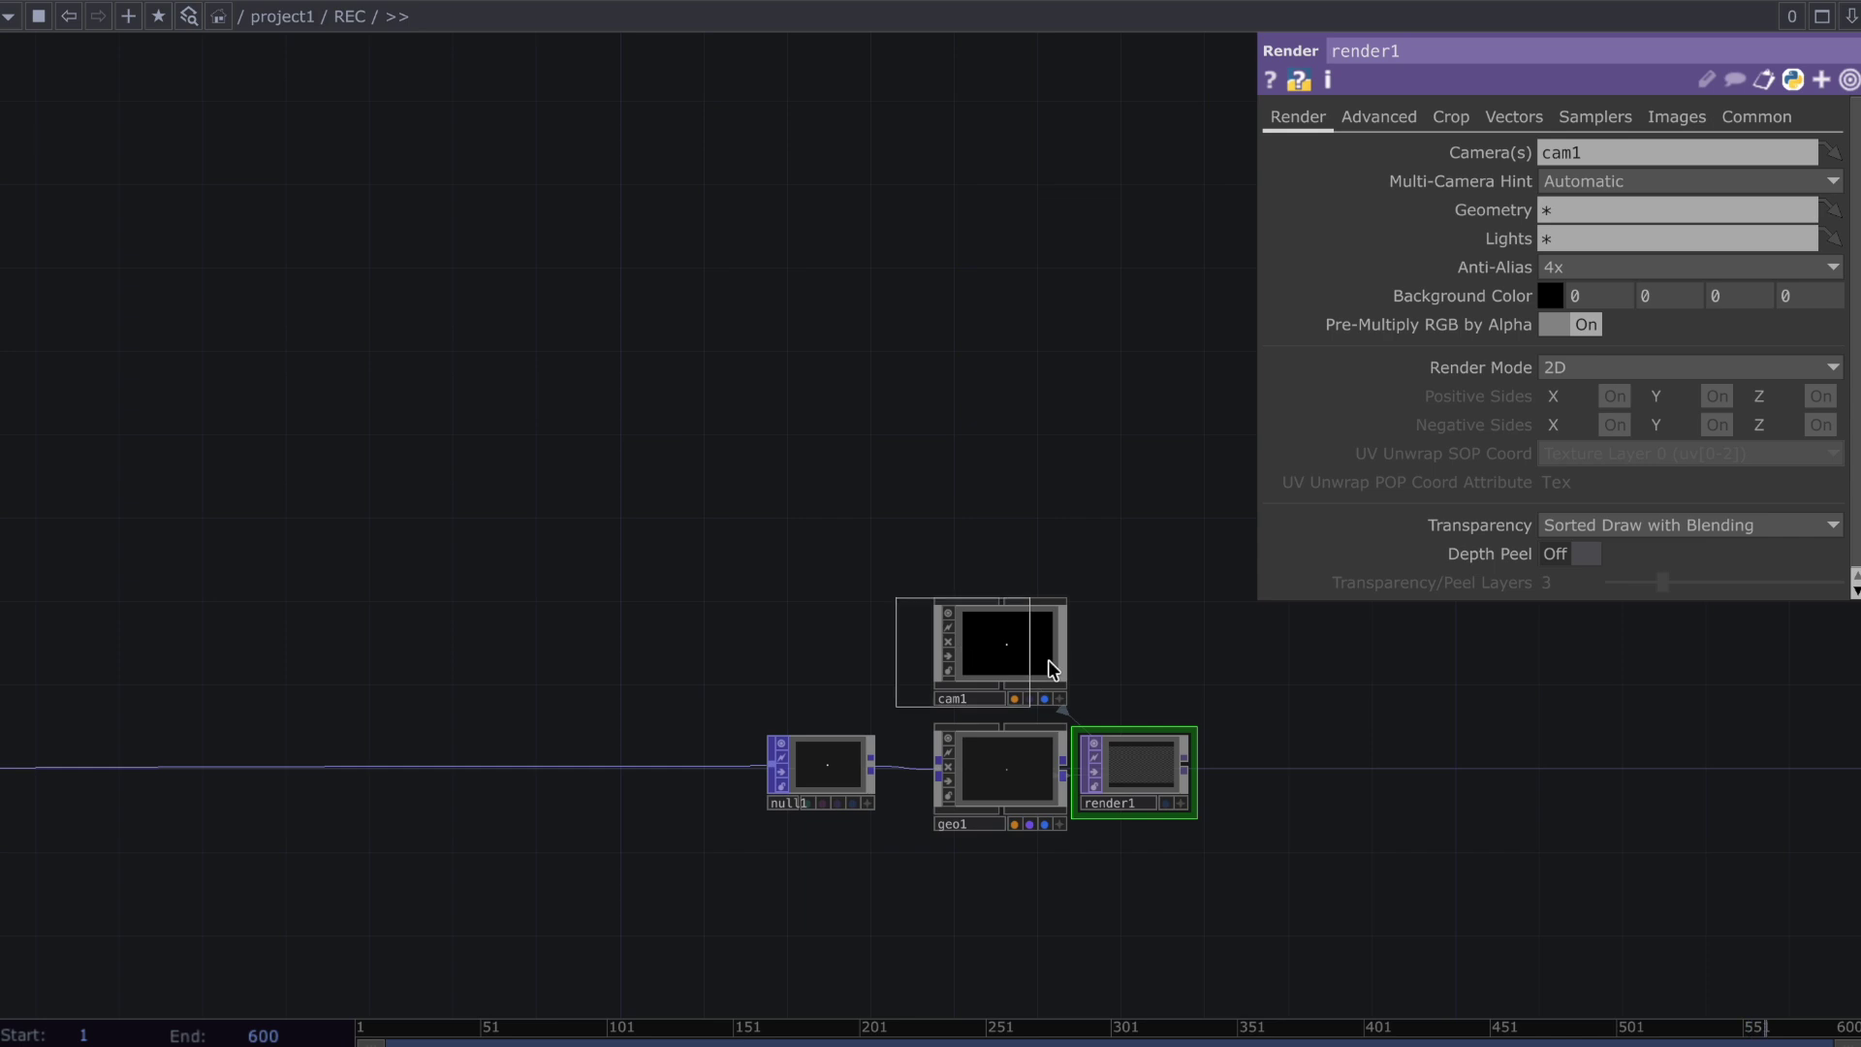
pyautogui.click(1140, 658)
pyautogui.scroll(5, 1151, 770)
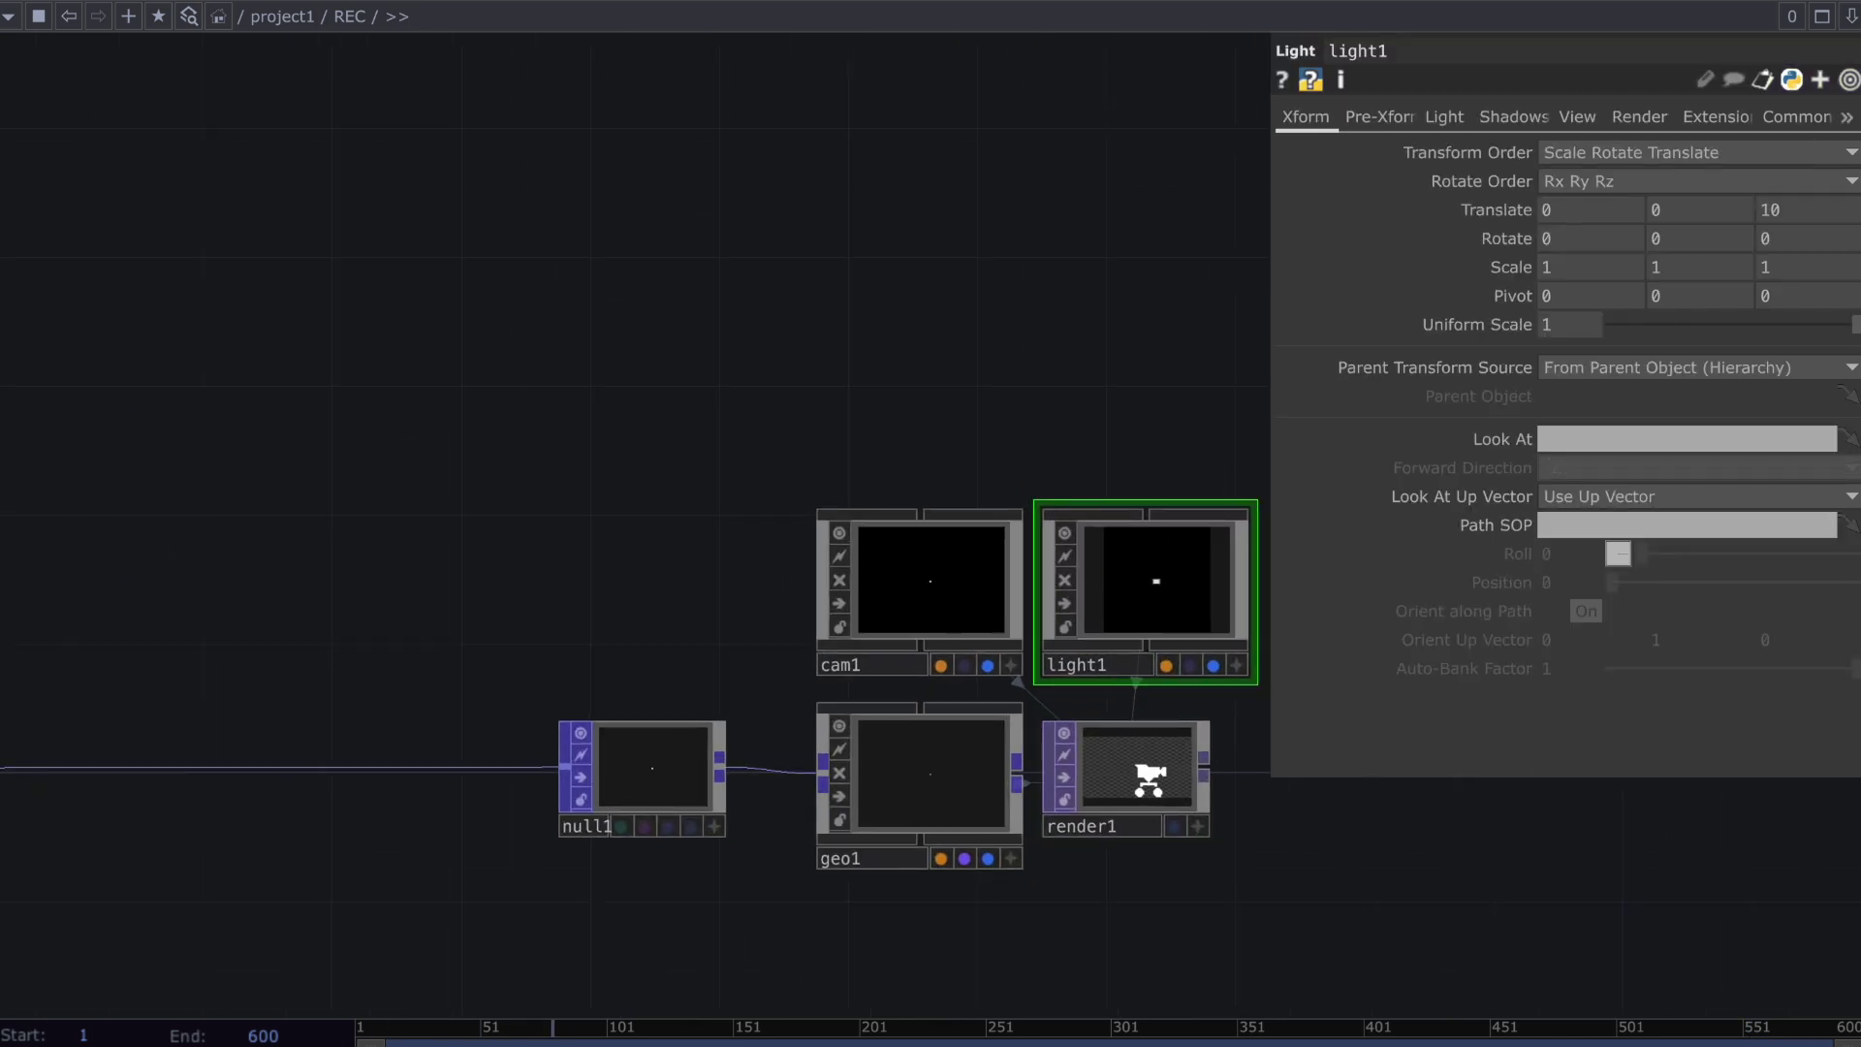
pyautogui.moveTo(1154, 792); pyautogui.dragTo(1187, 792)
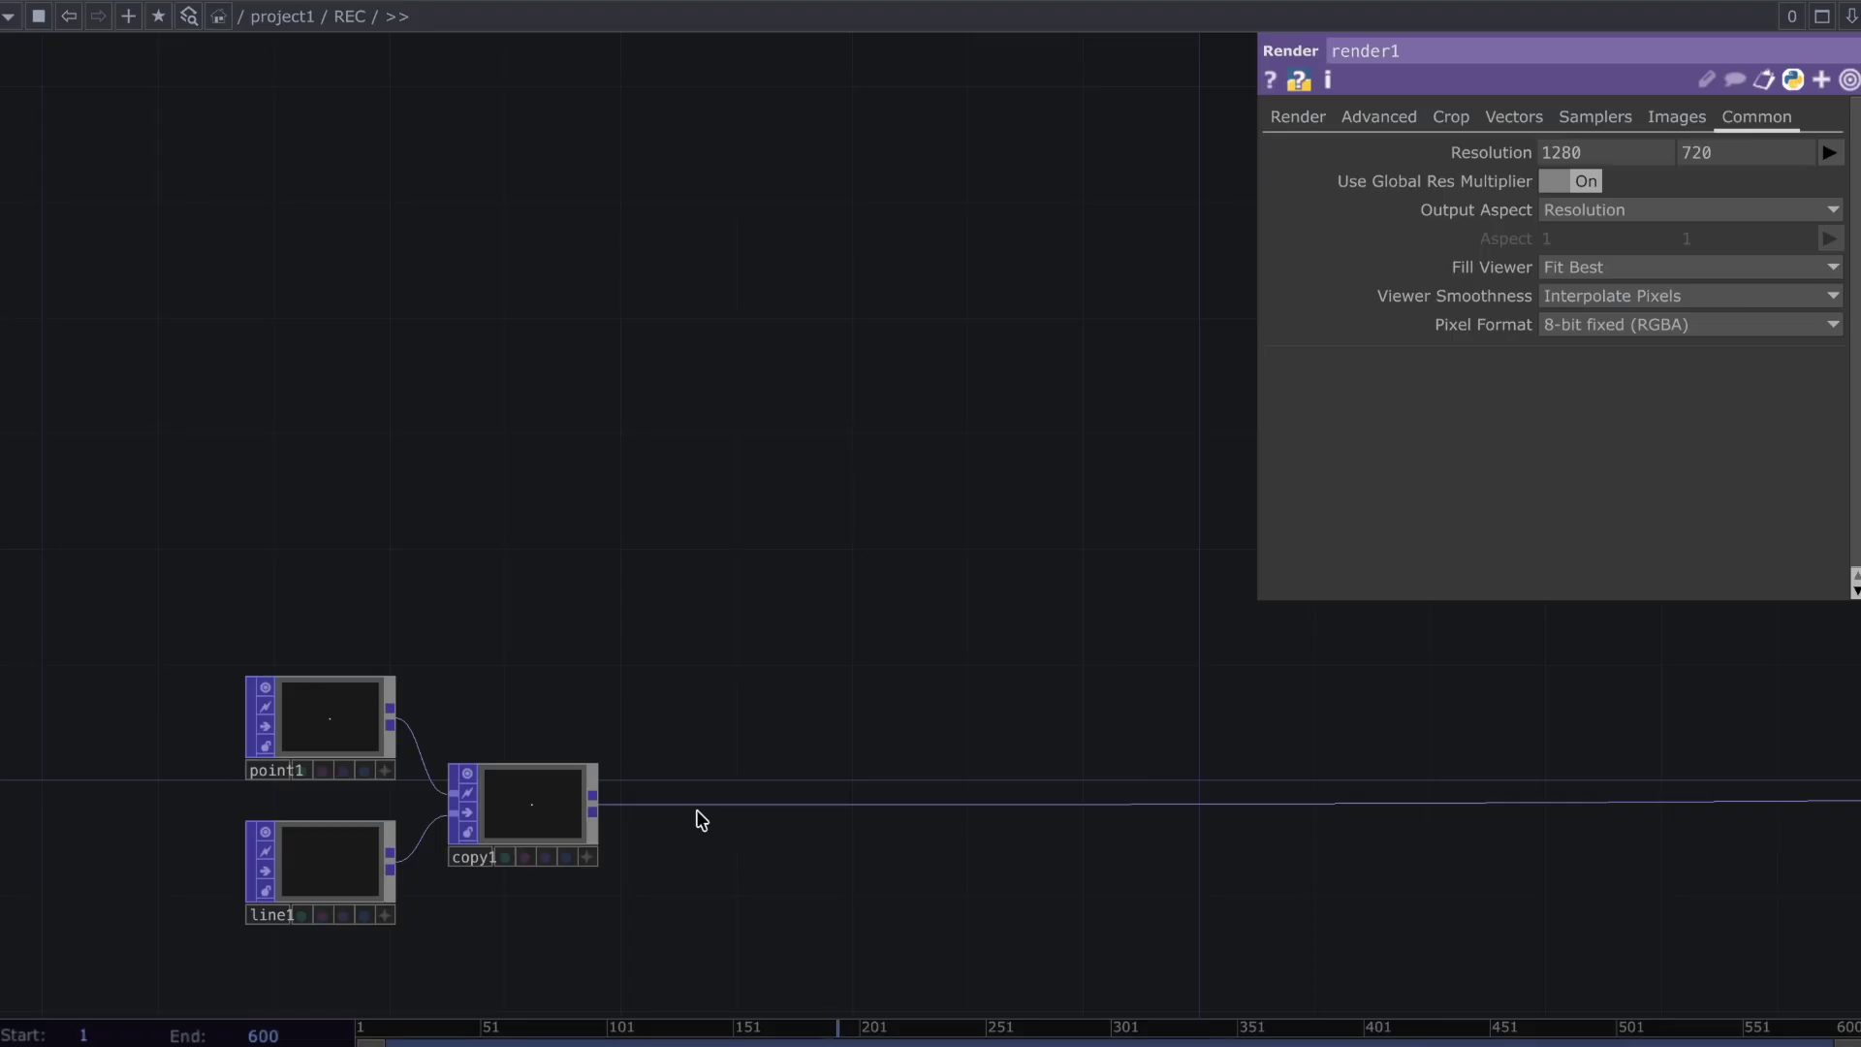
# Insert a Feedback POP, feedback1, into copy1's output wire
pyautogui.rightClick(685, 815)
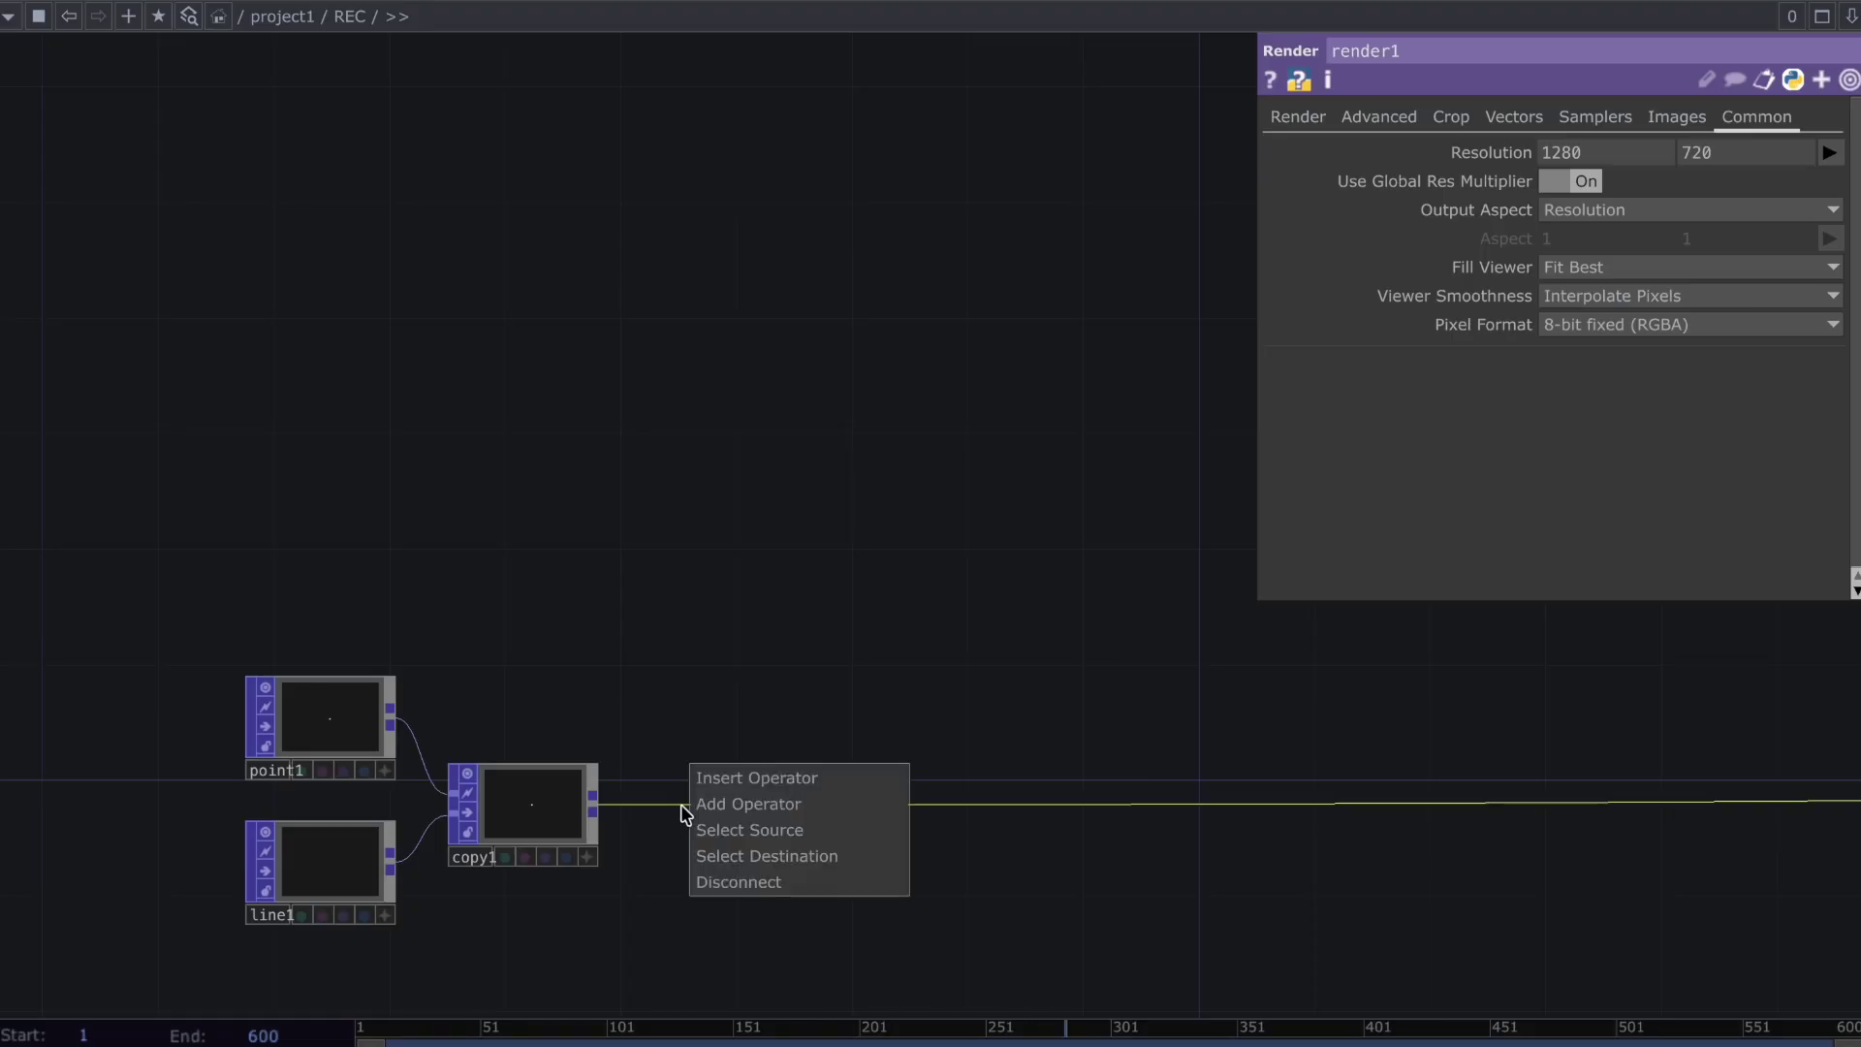
pyautogui.click(748, 773)
pyautogui.write('fee')
pyautogui.click(353, 951)
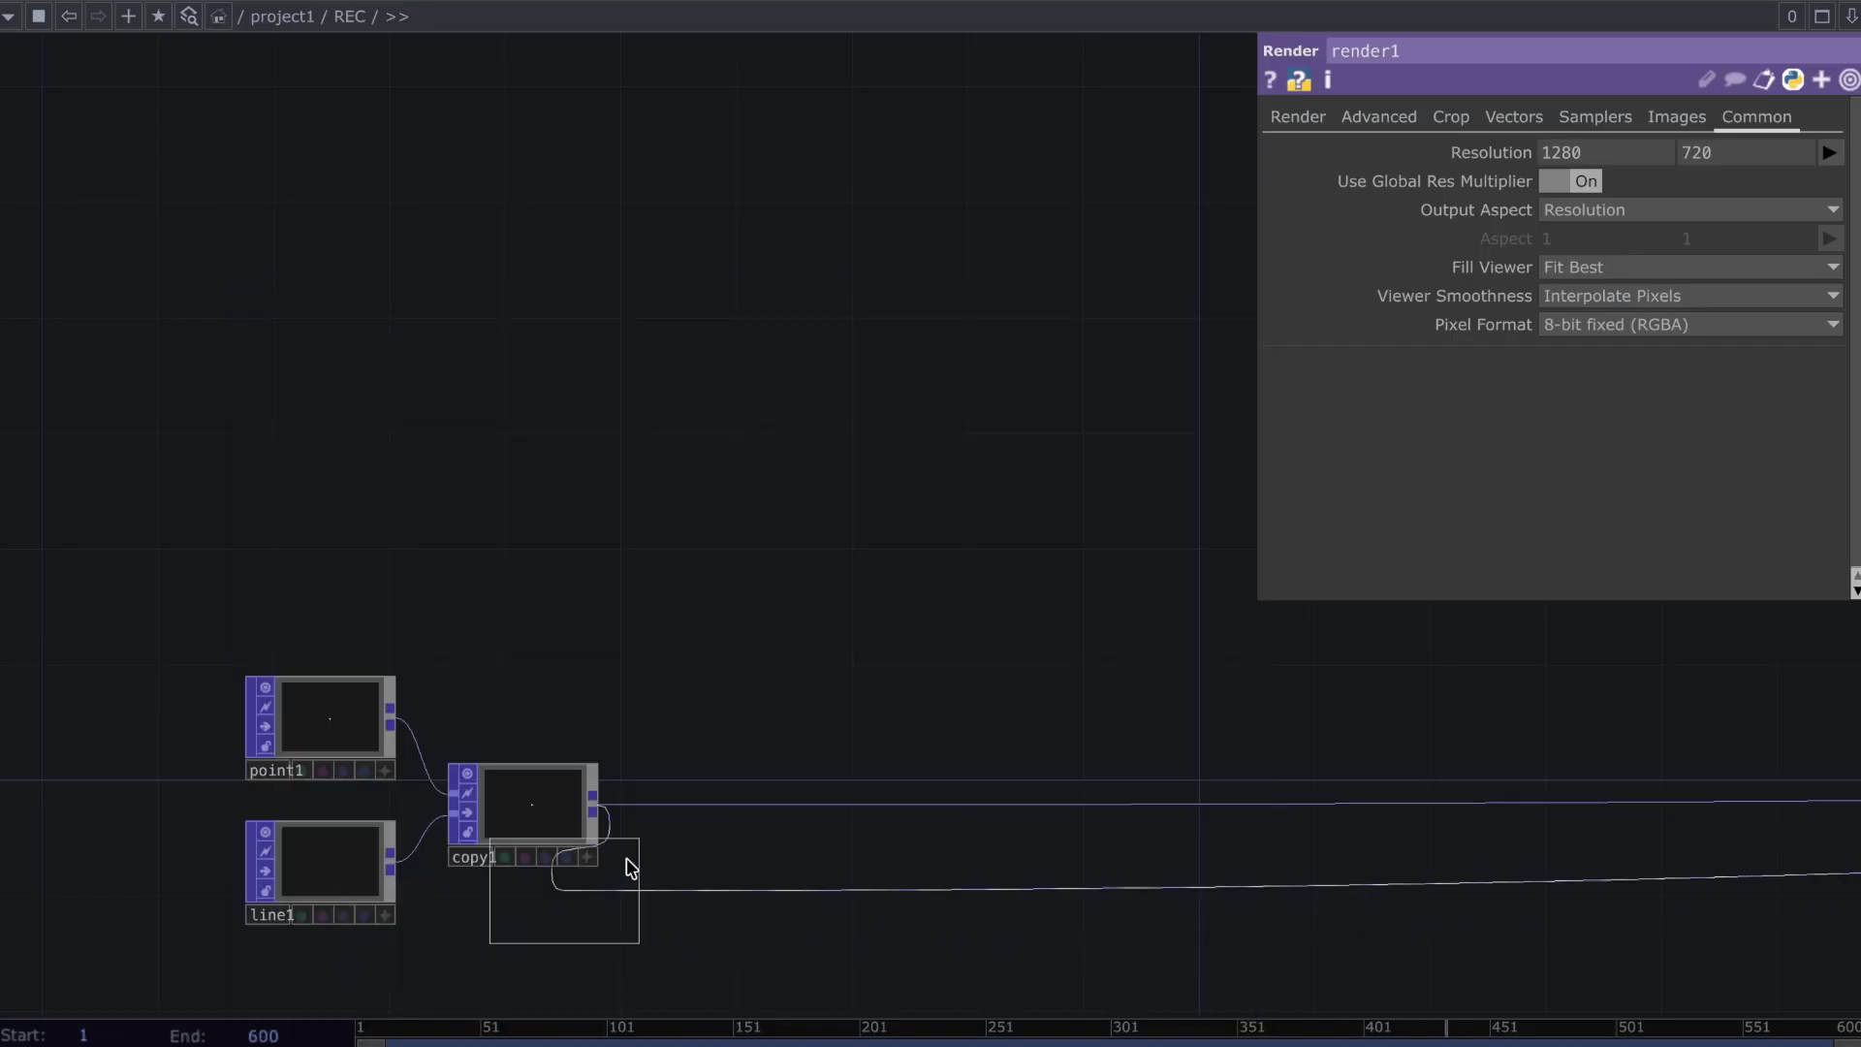
pyautogui.click(713, 820)
pyautogui.moveTo(864, 848); pyautogui.dragTo(760, 851)
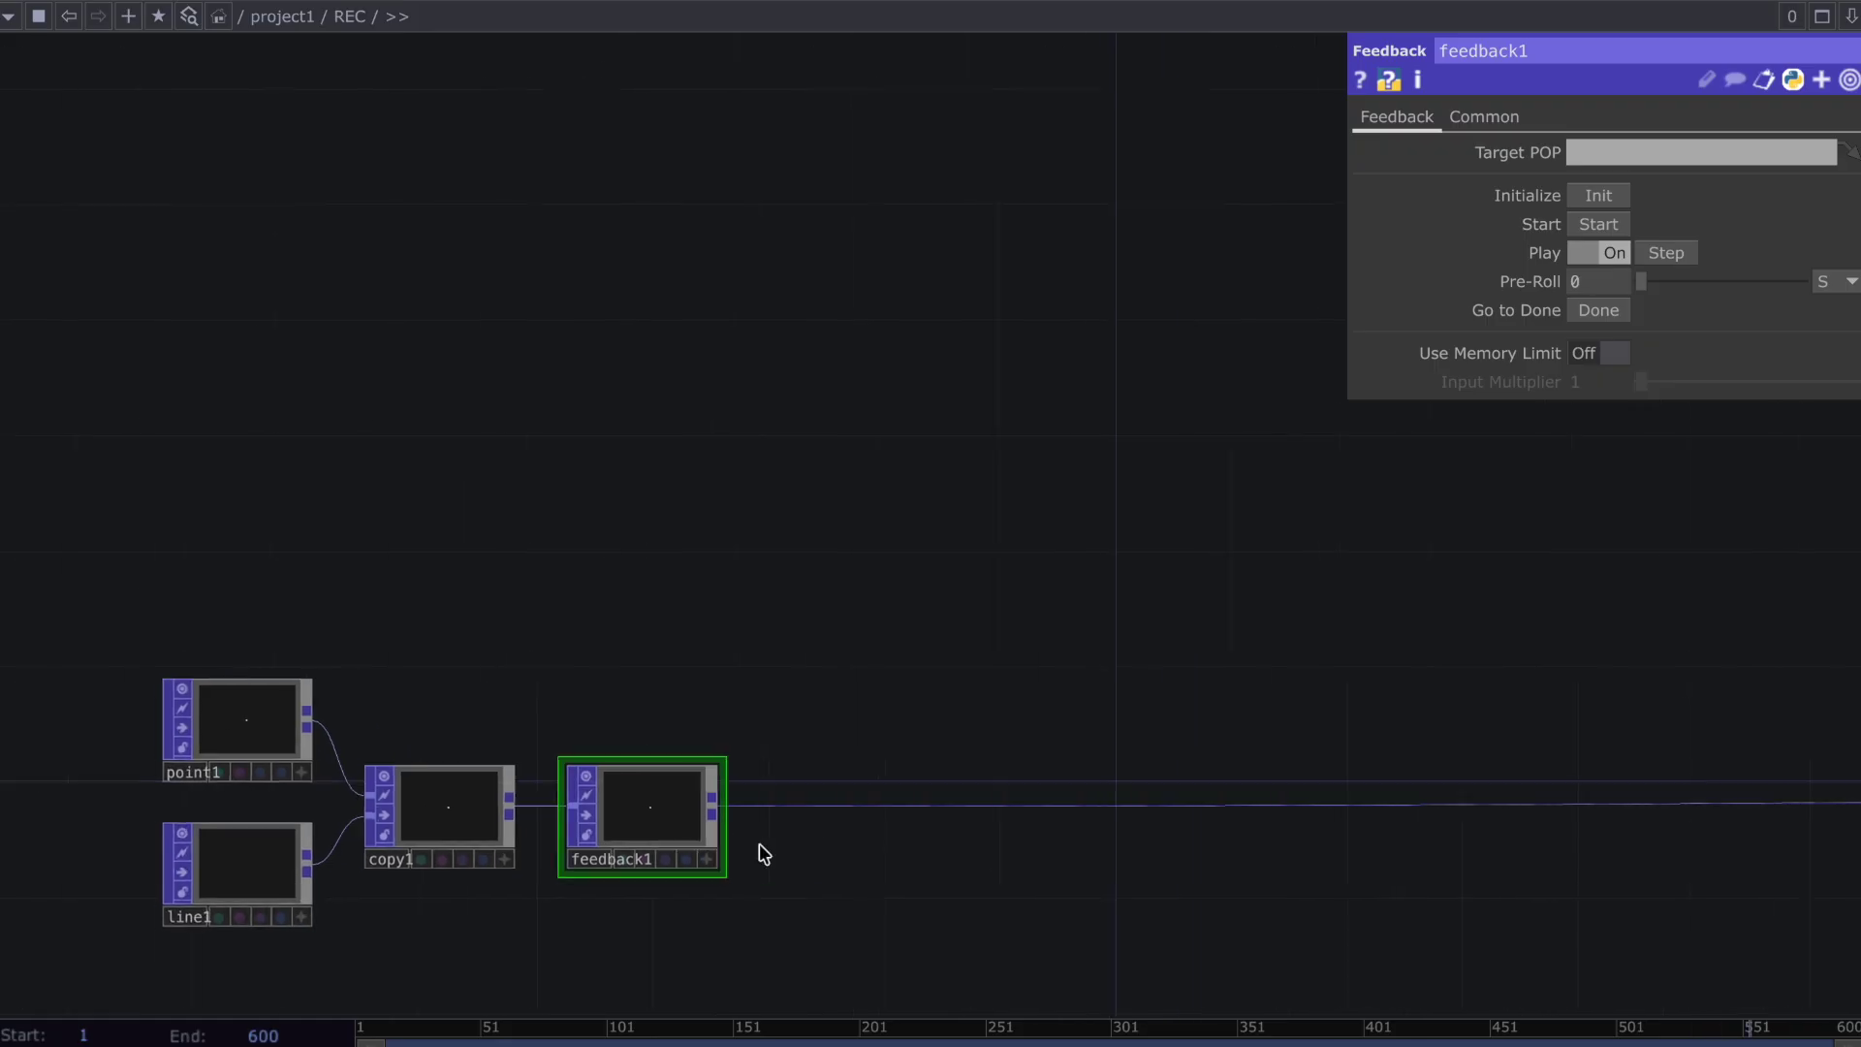
# Add a Keyboard In CHOP and reference its channel in feedback1's Start parameter
pyautogui.press('Tab')
pyautogui.click(328, 357)
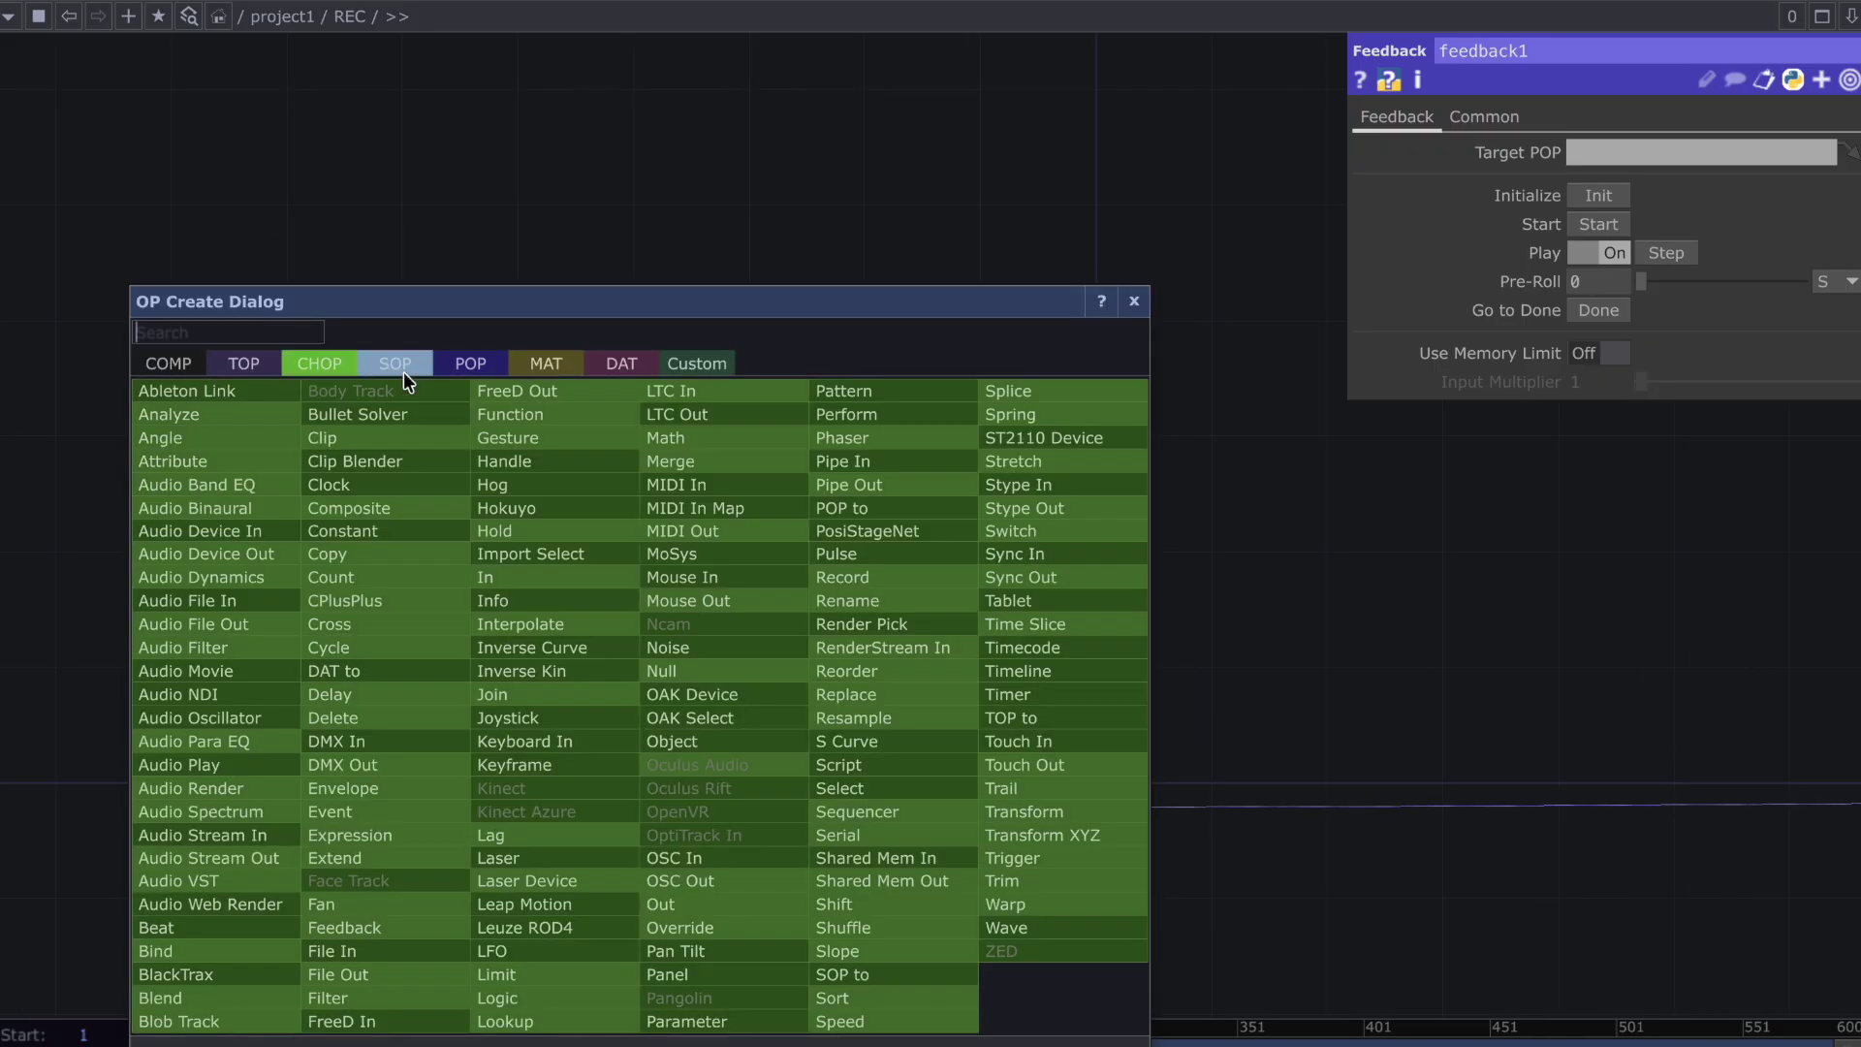
pyautogui.click(556, 737)
pyautogui.click(623, 674)
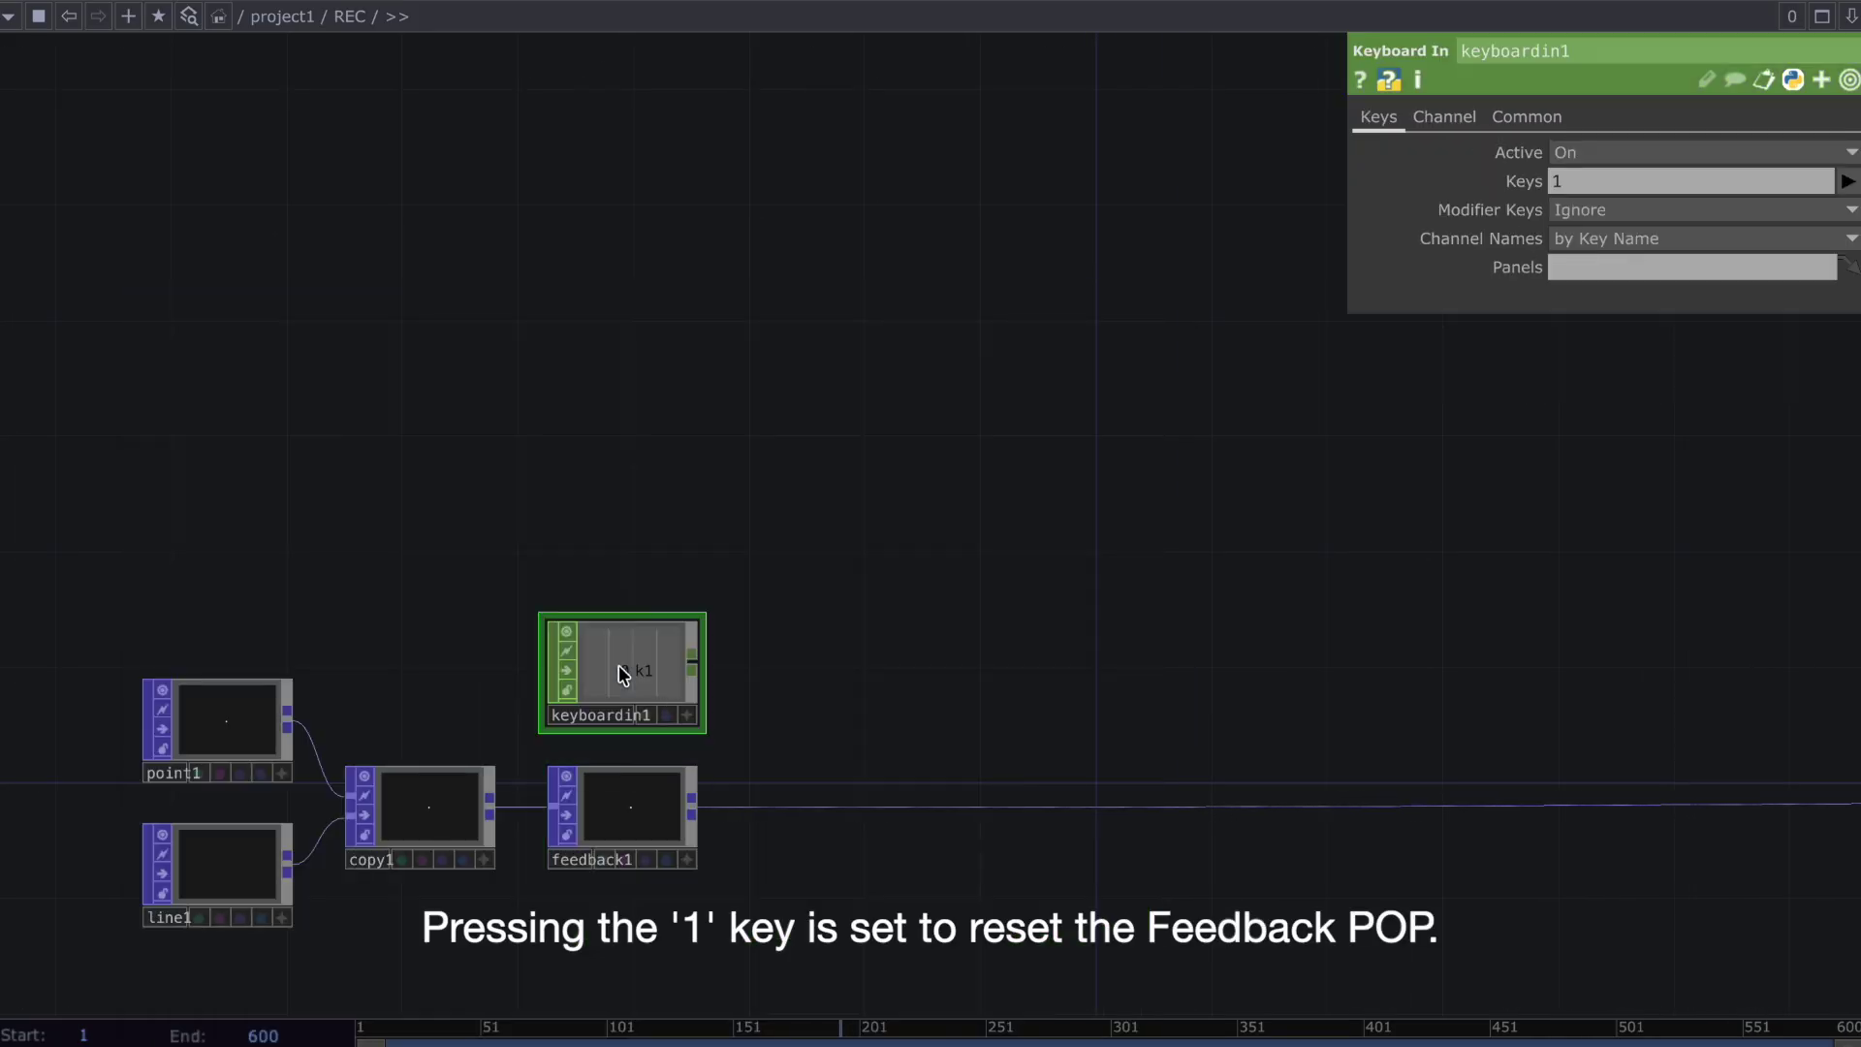
pyautogui.click(690, 717)
pyautogui.click(647, 805)
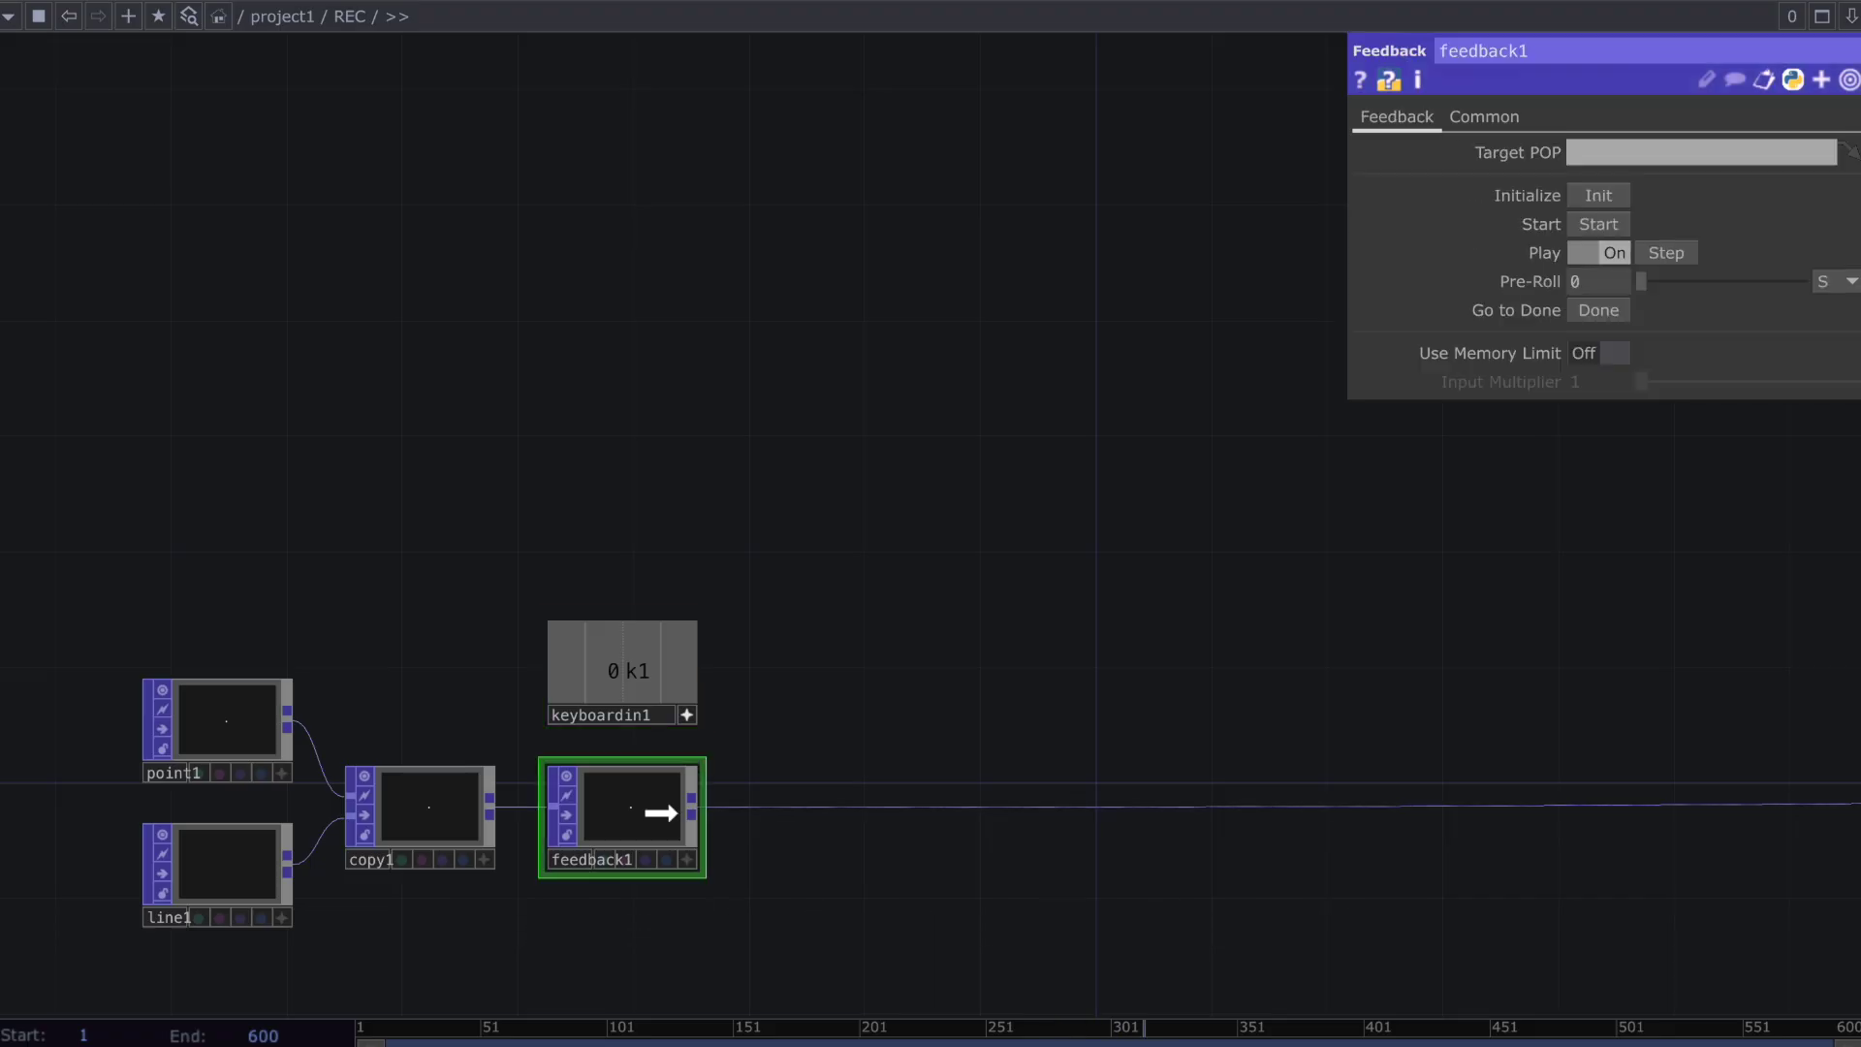
pyautogui.moveTo(1350, 446); pyautogui.dragTo(1588, 224)
pyautogui.click(1585, 212)
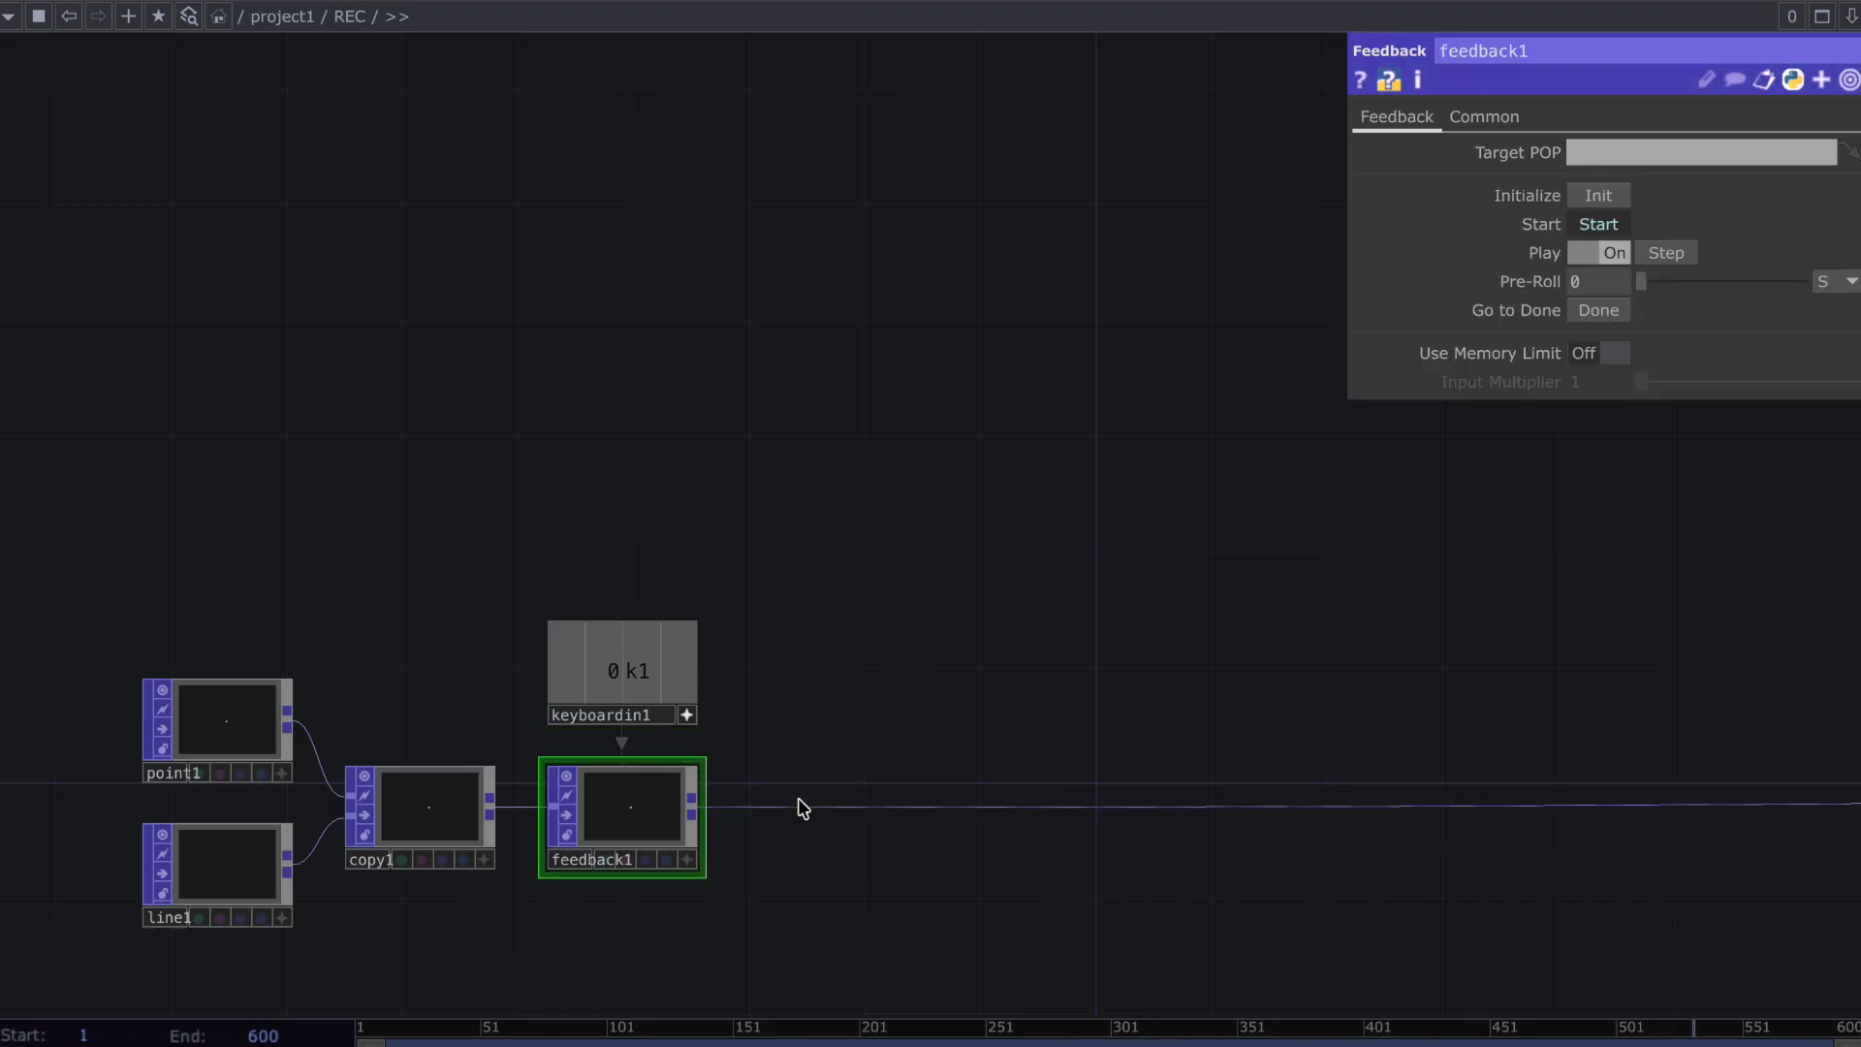
# Add a GLSL POP, glsl1, after feedback1
pyautogui.press('Tab')
pyautogui.write('glsl')
pyautogui.click(539, 391)
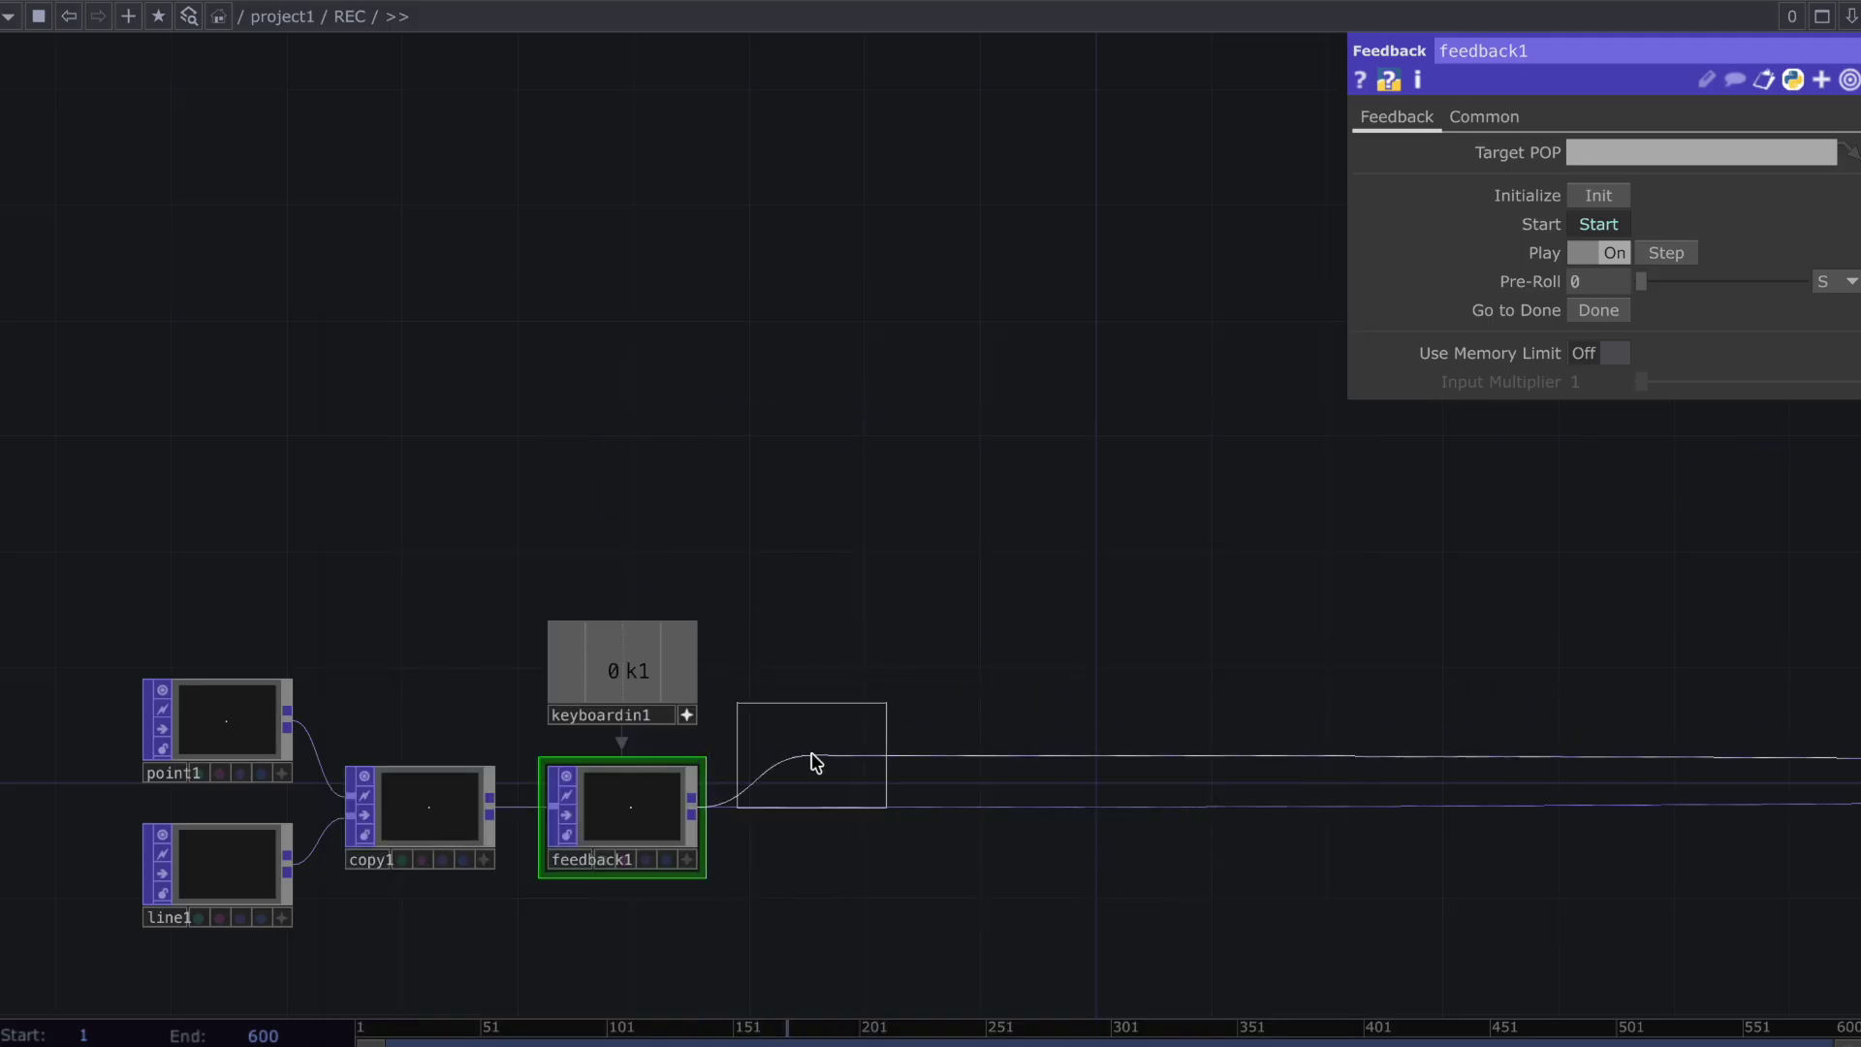
pyautogui.click(811, 811)
pyautogui.scroll(2, 911, 930)
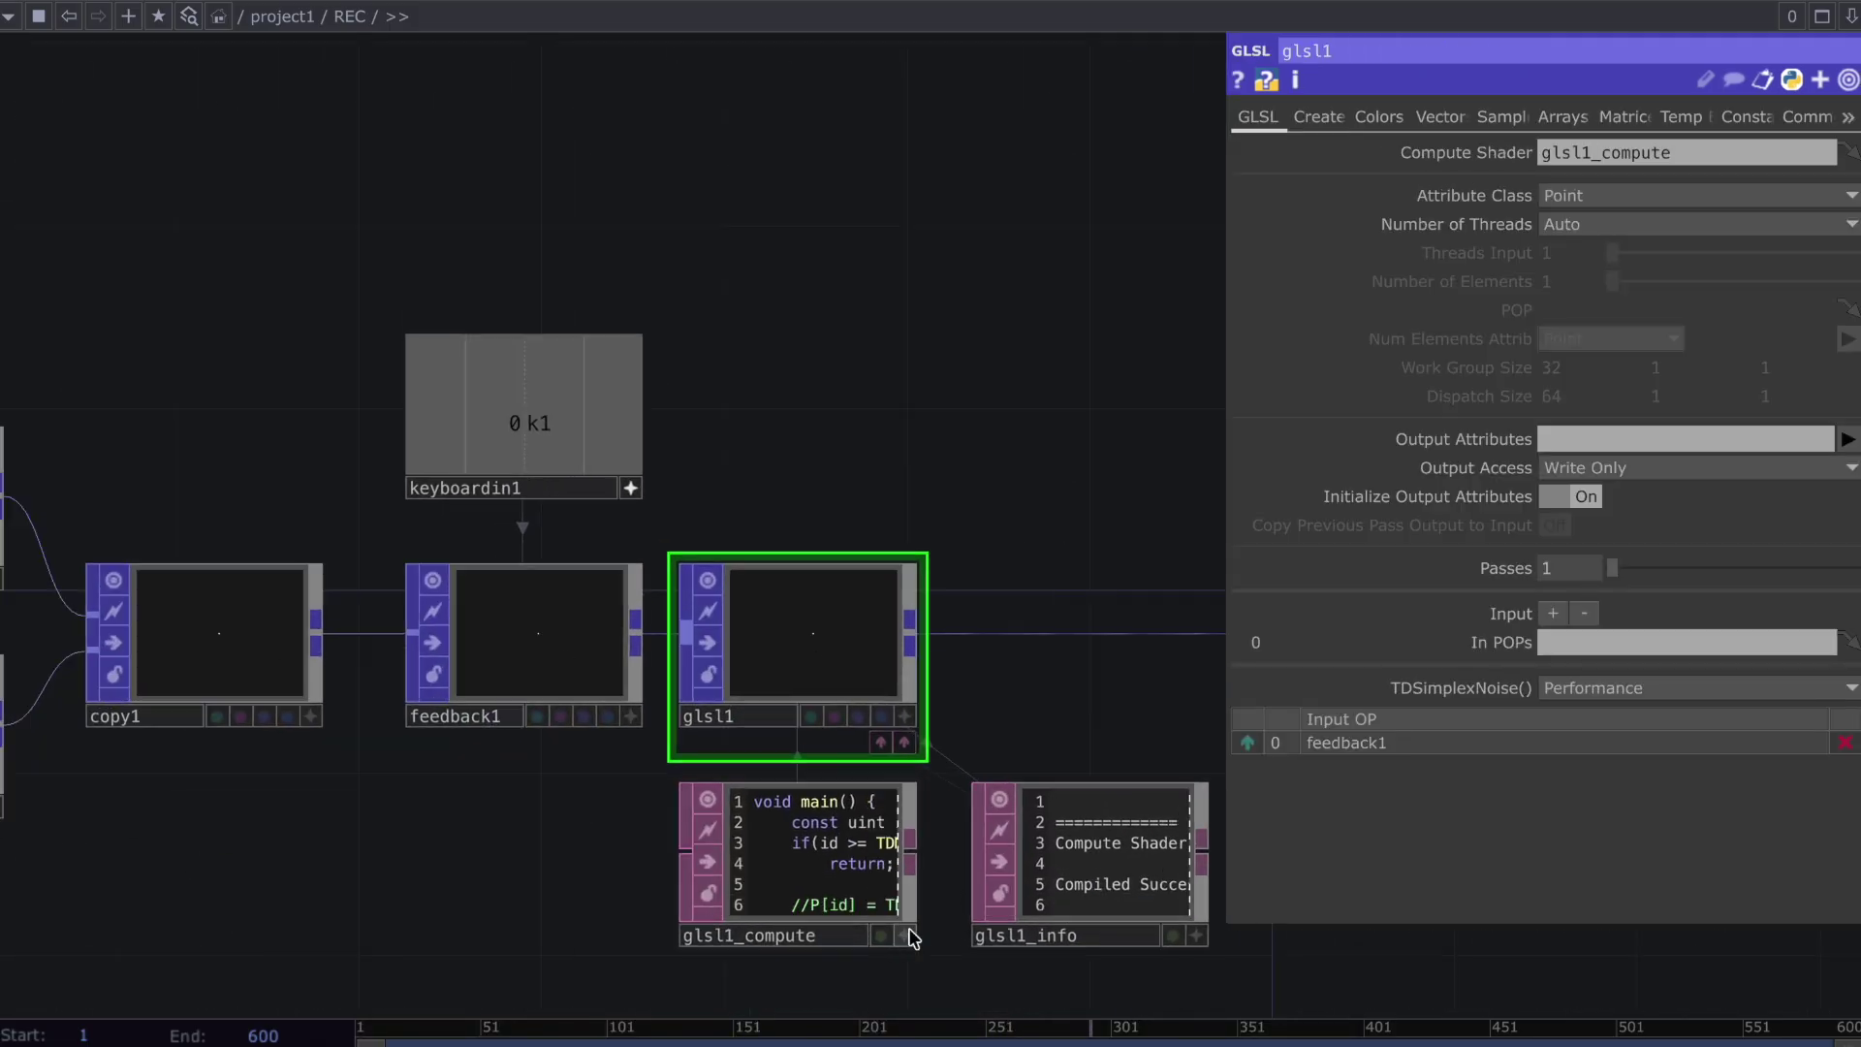
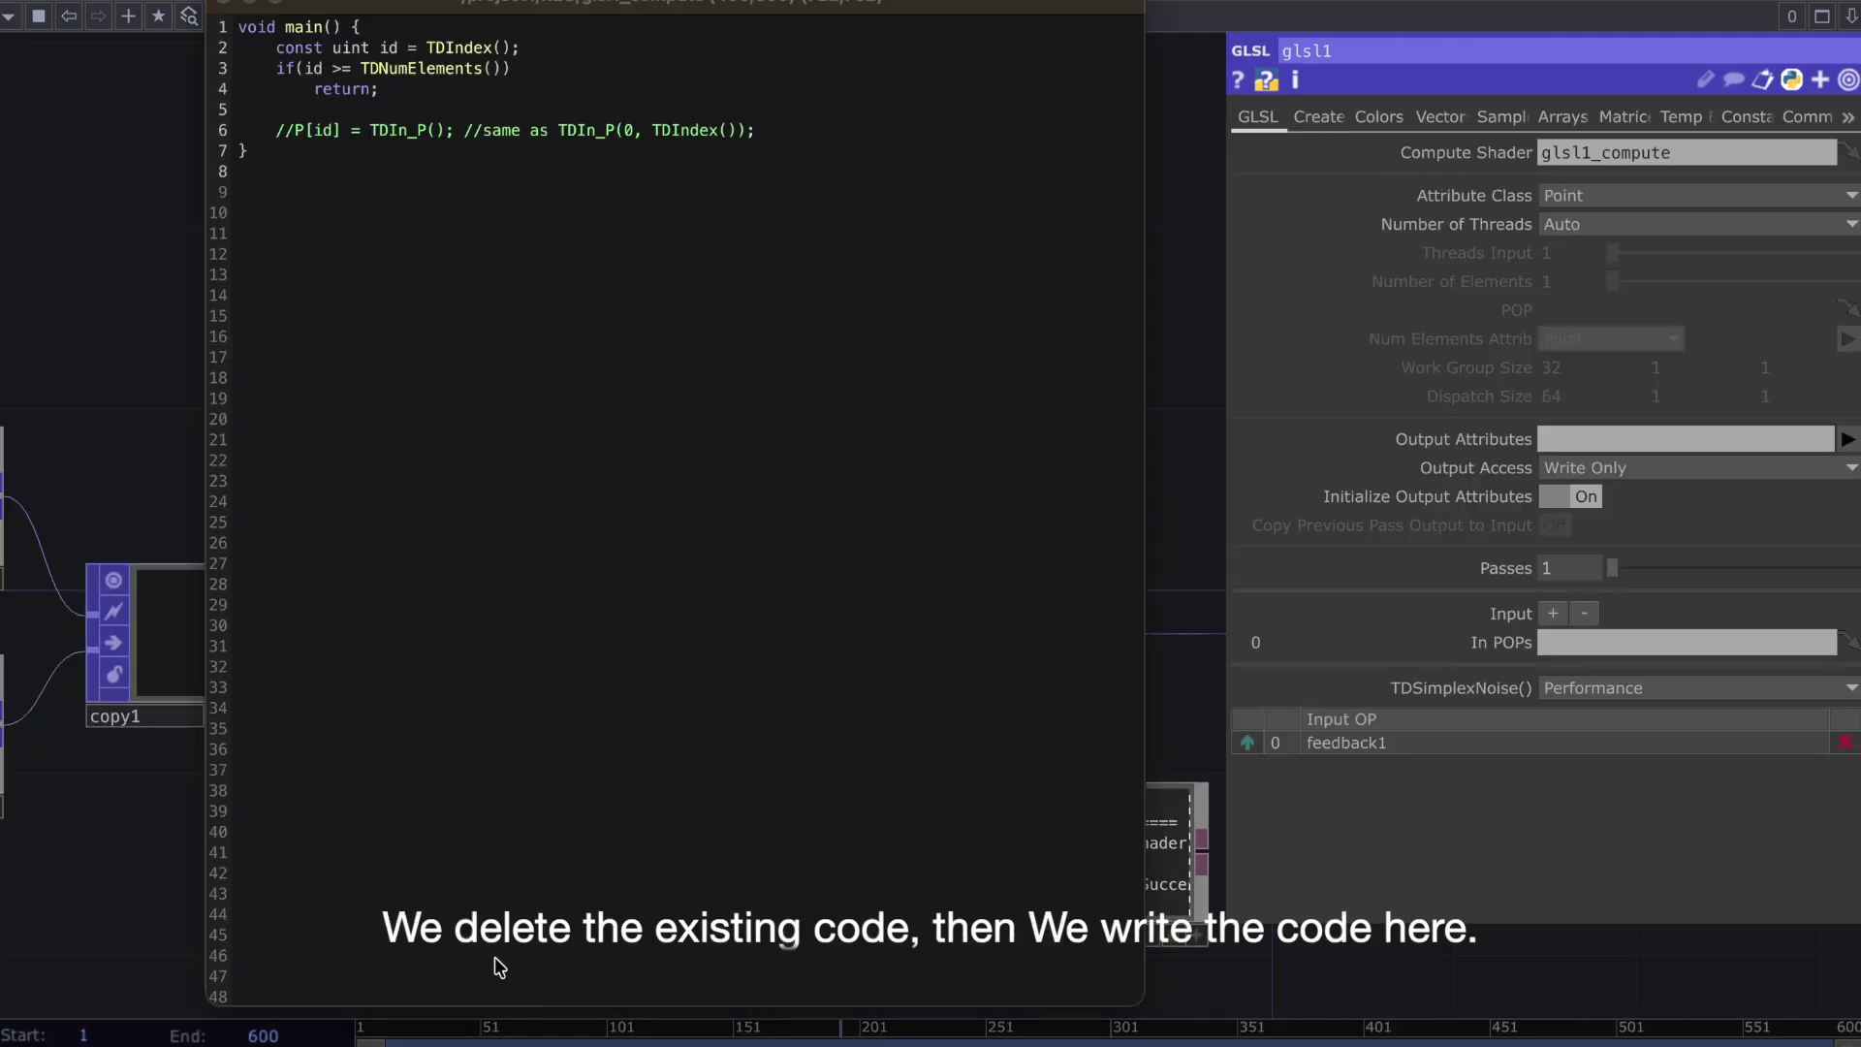
# Replace glsl1's shader code with the trail program using Firstpoint, distance and radius uniforms
pyautogui.moveTo(548, 337); pyautogui.dragTo(156, 9)
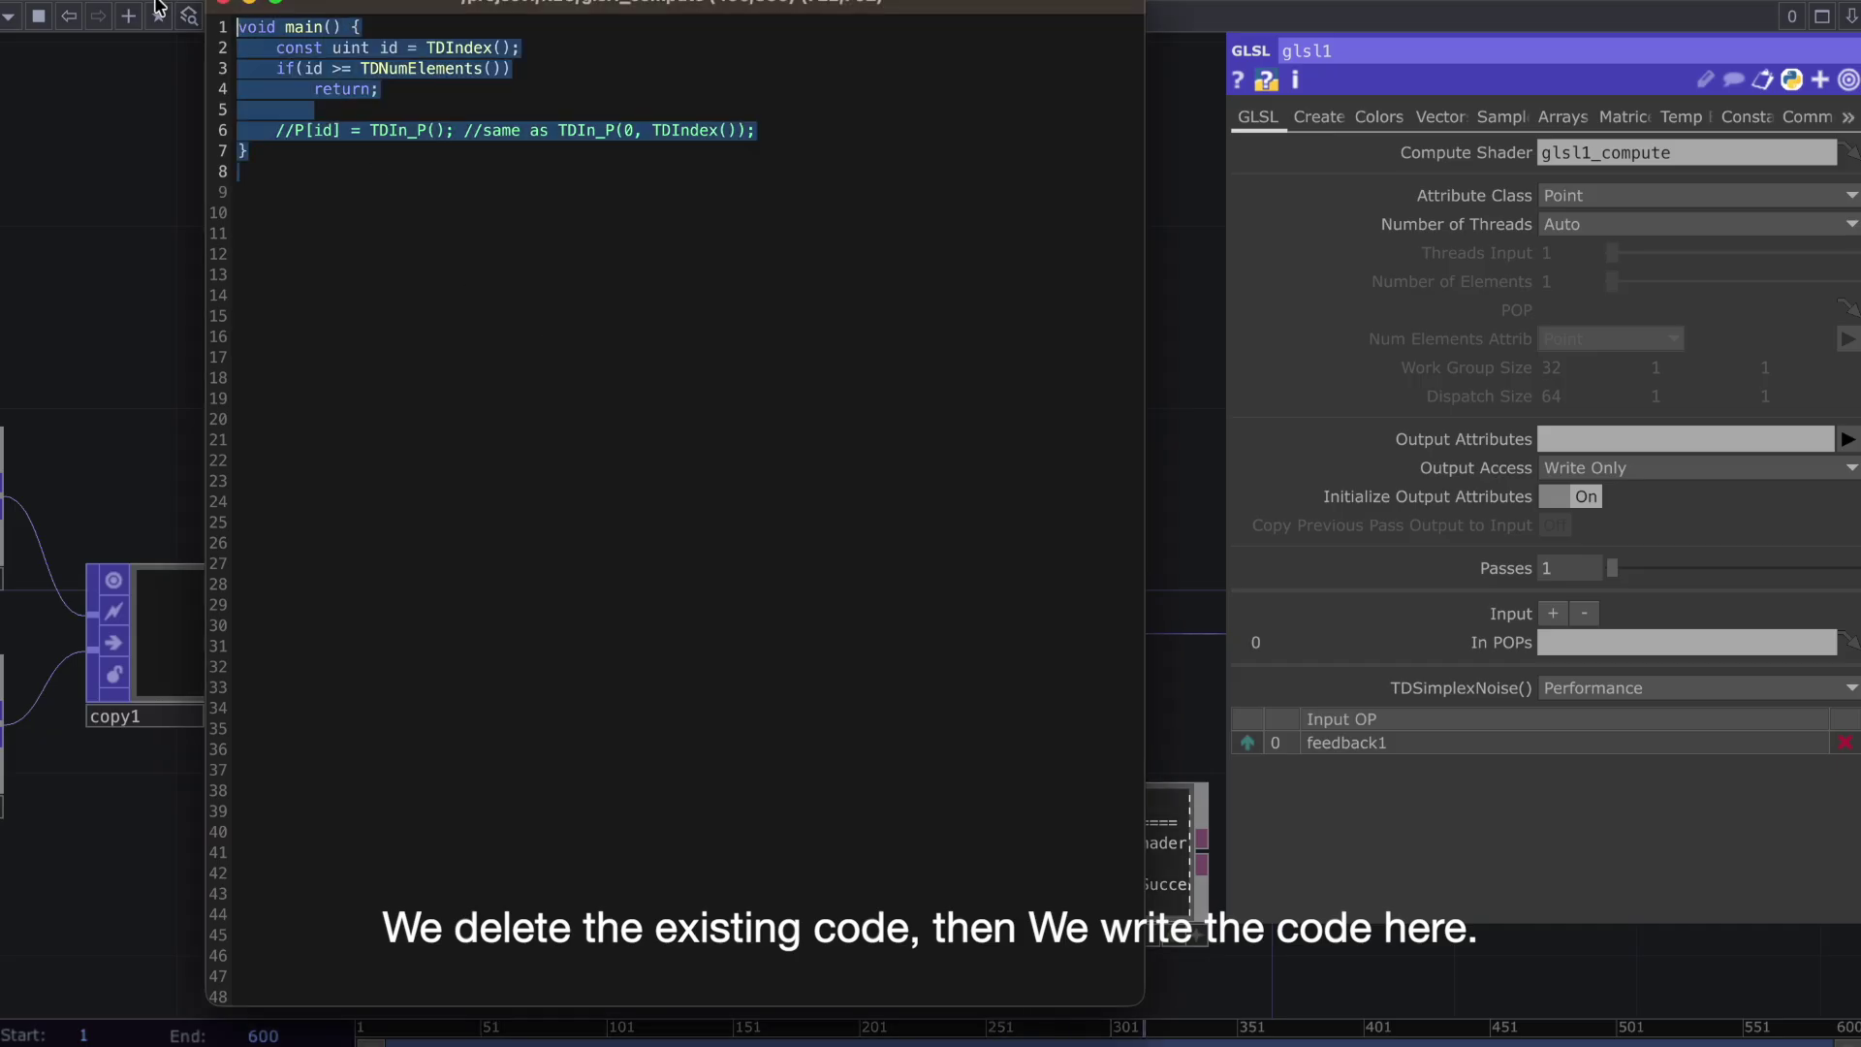
pyautogui.press('super+v')
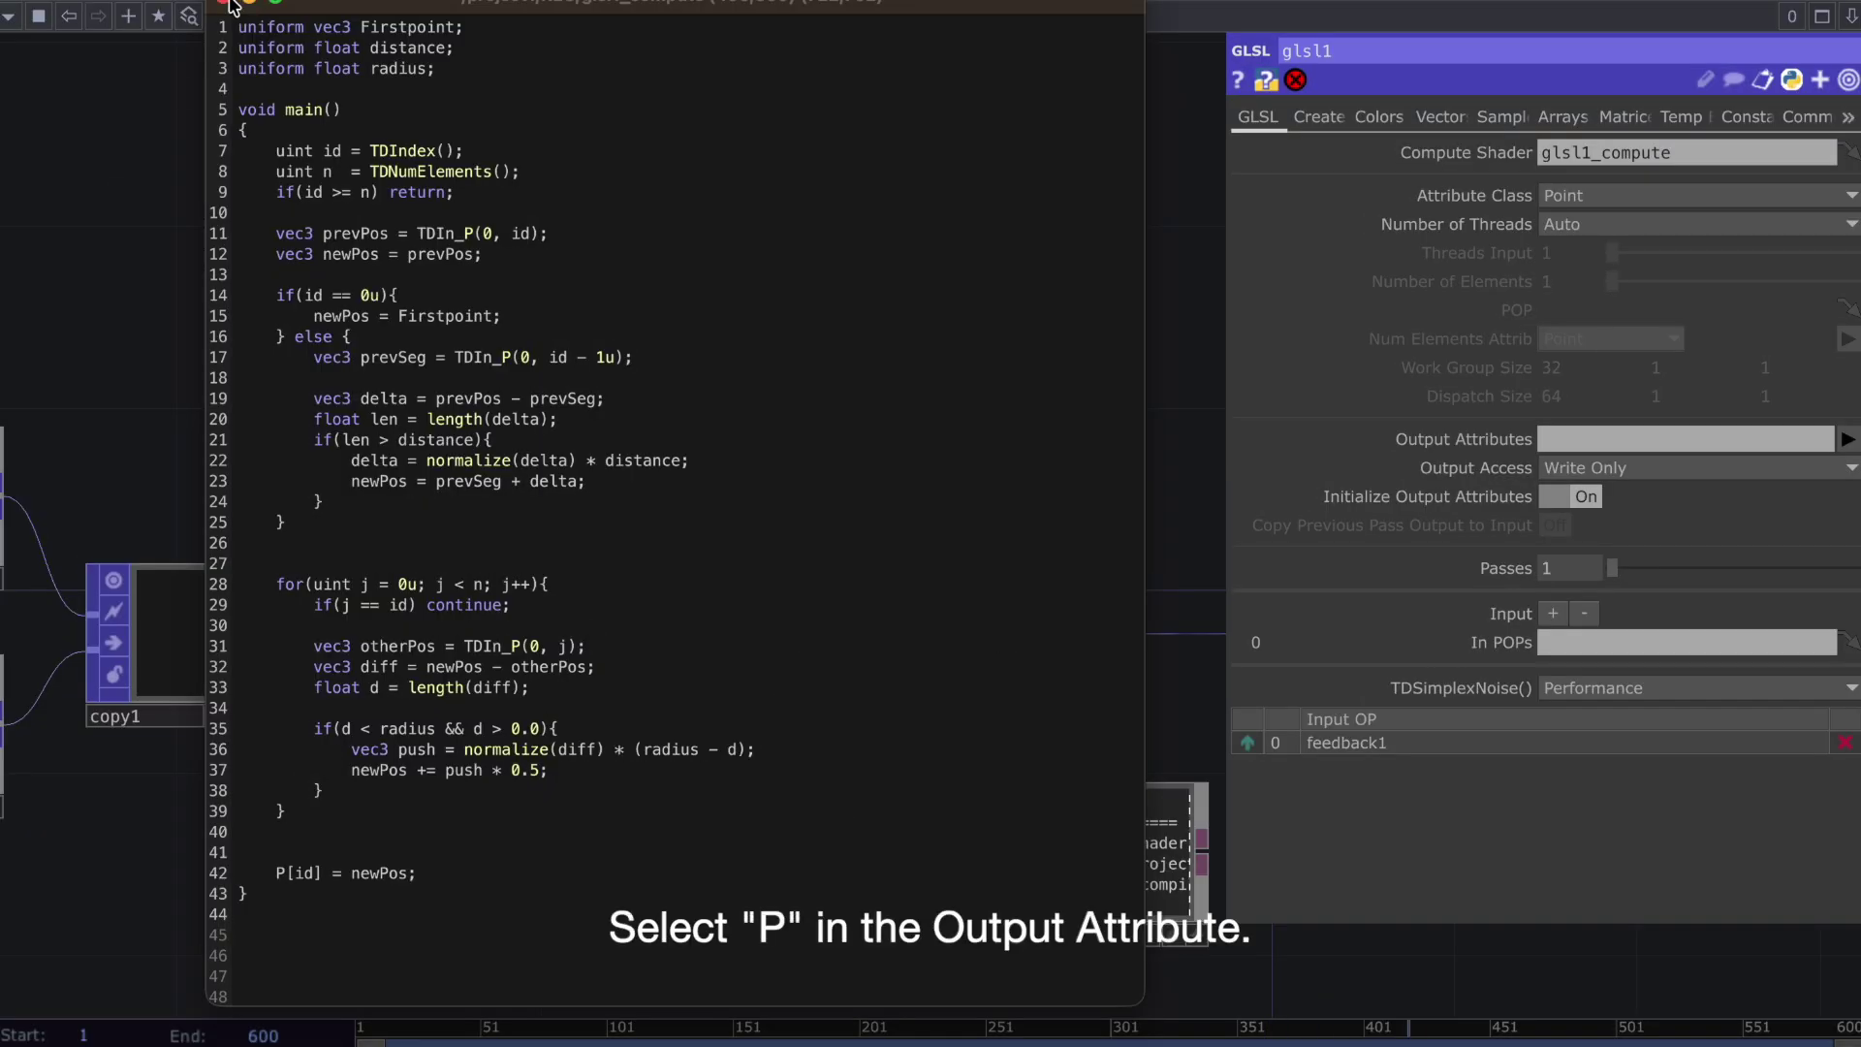
pyautogui.click(231, 4)
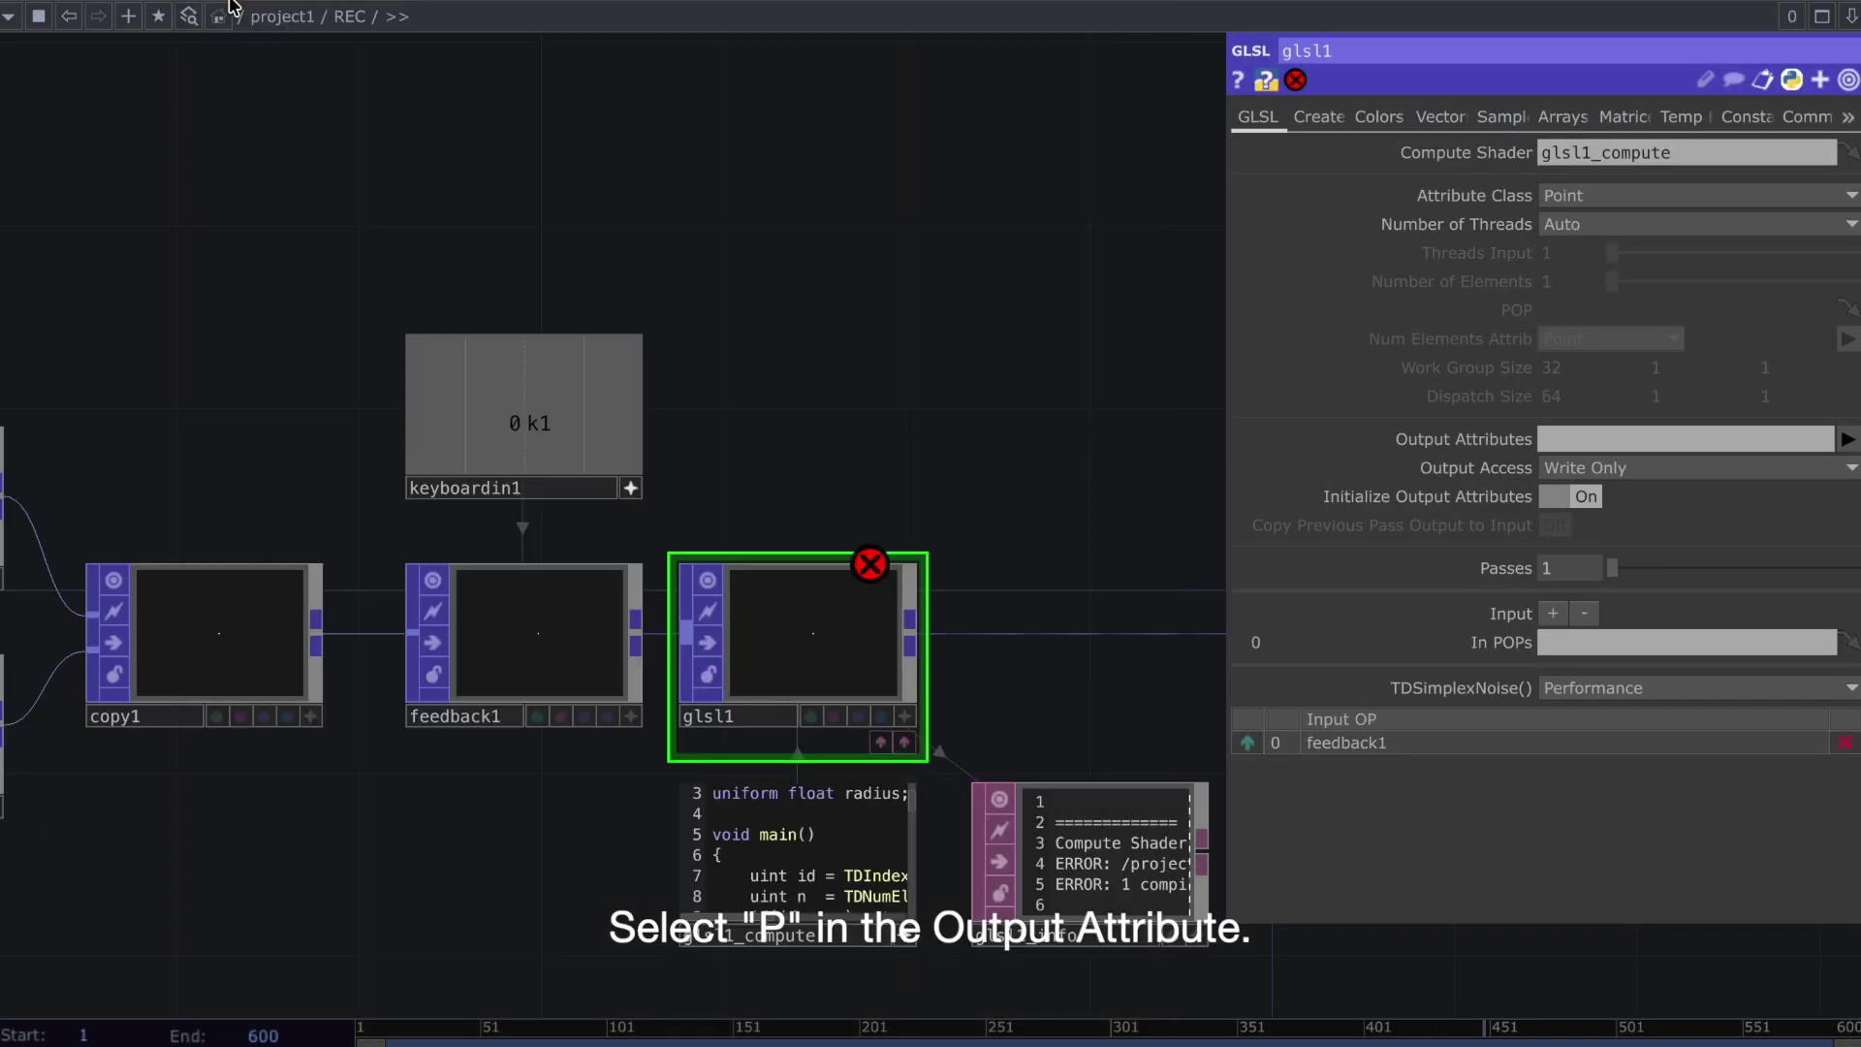
# Set glsl1's output attribute to P and add a vec3 vector uniform named Firstpoint
pyautogui.click(1848, 444)
pyautogui.click(1845, 504)
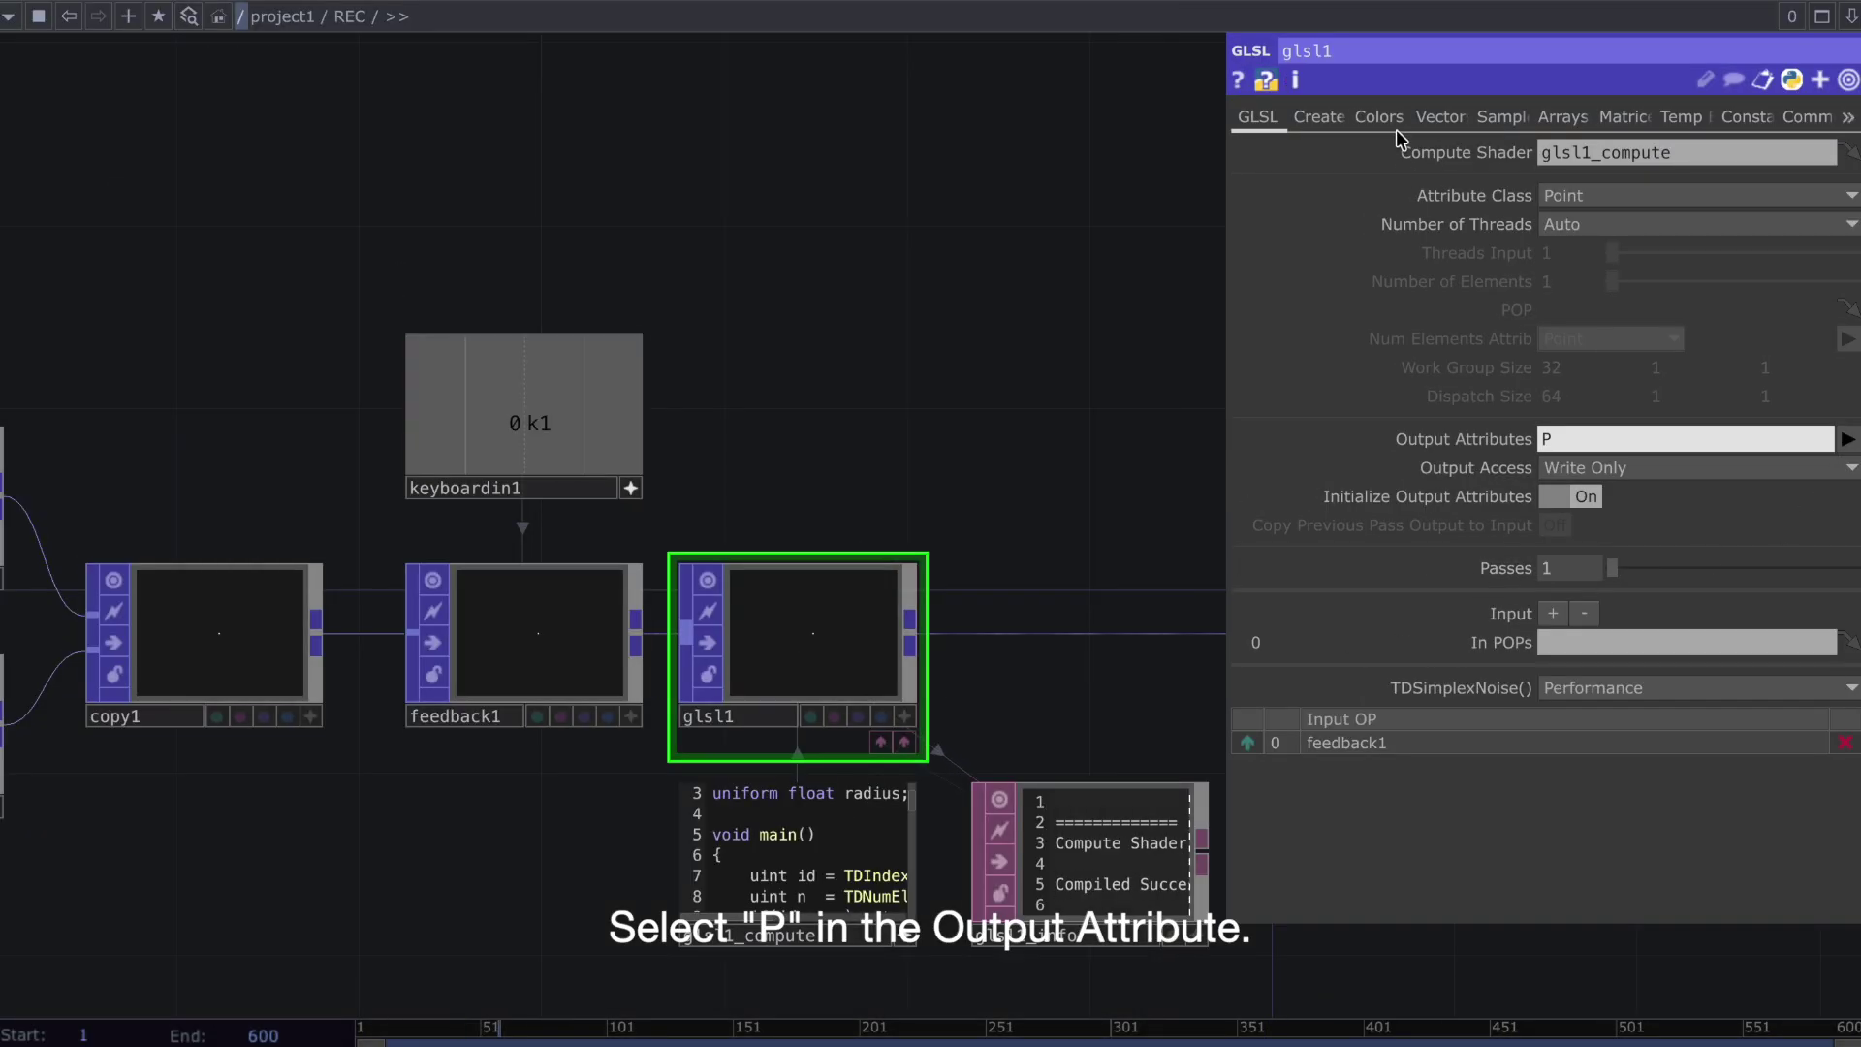
pyautogui.click(1442, 118)
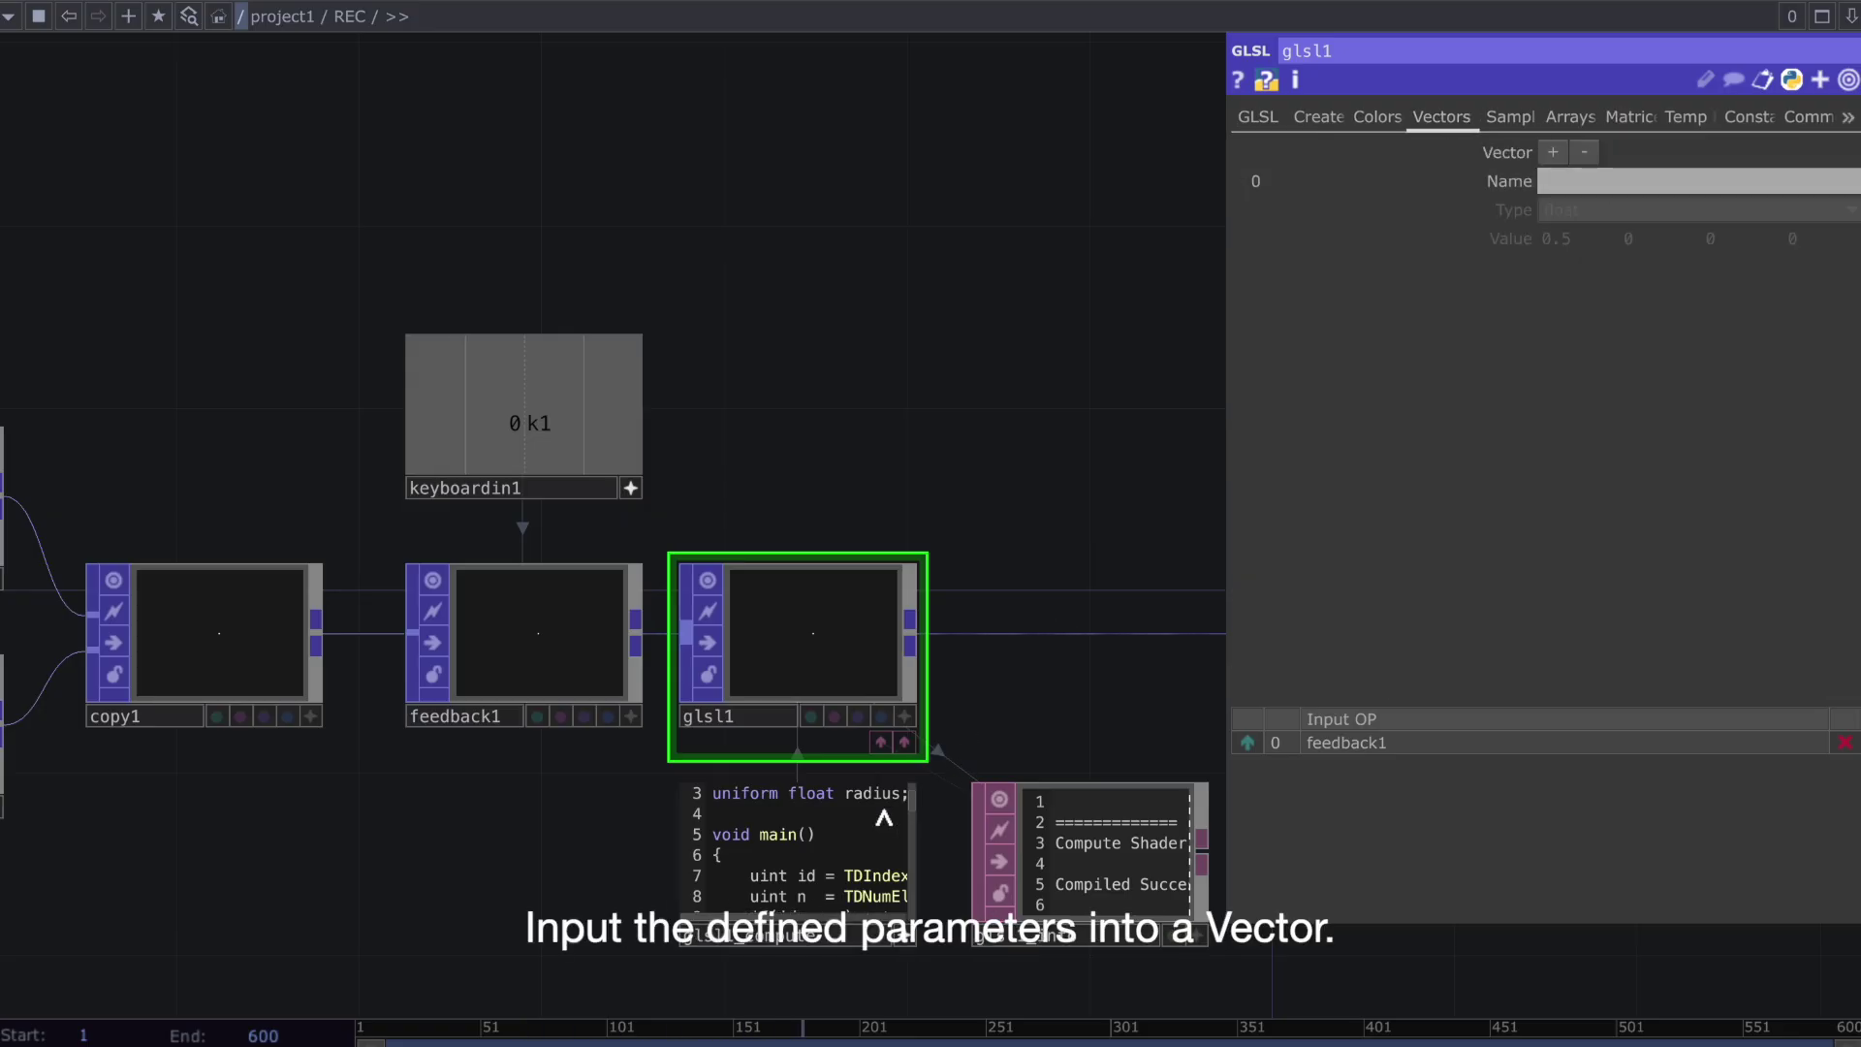
pyautogui.scroll(1, 884, 818)
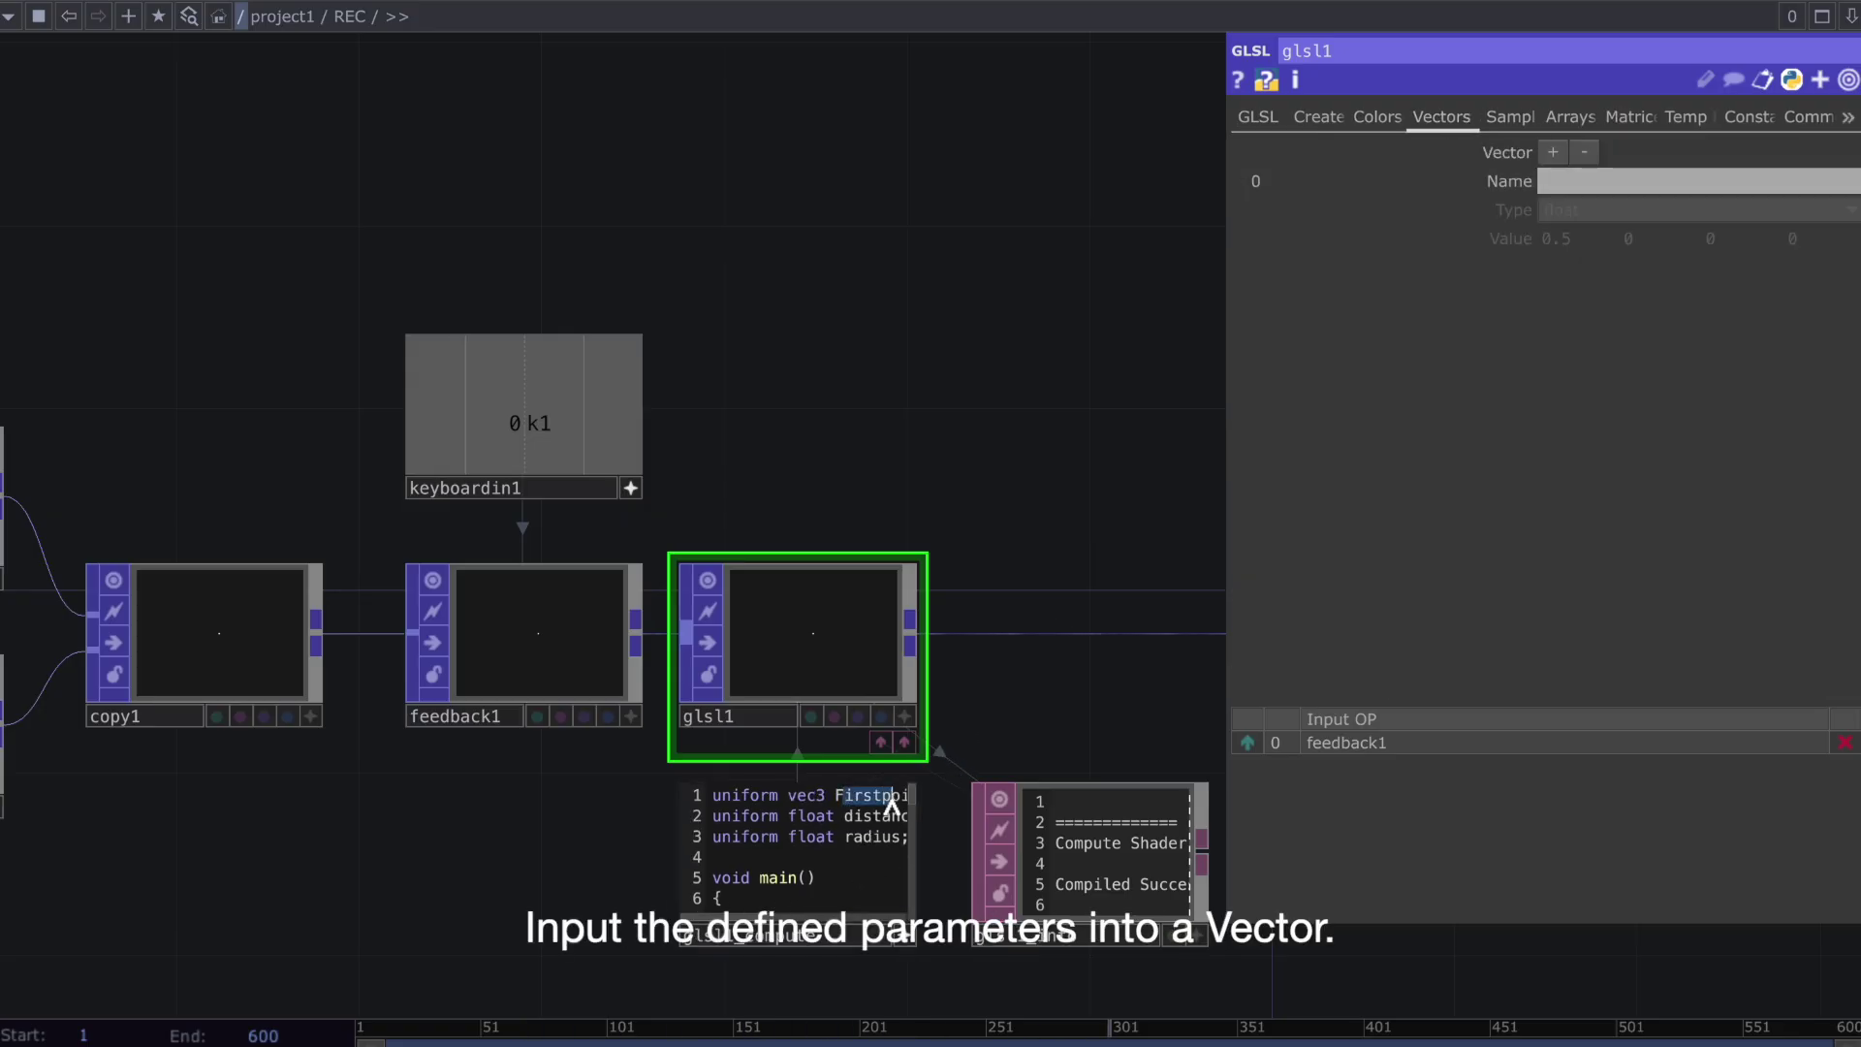
pyautogui.moveTo(891, 802); pyautogui.dragTo(938, 809)
pyautogui.click(884, 799)
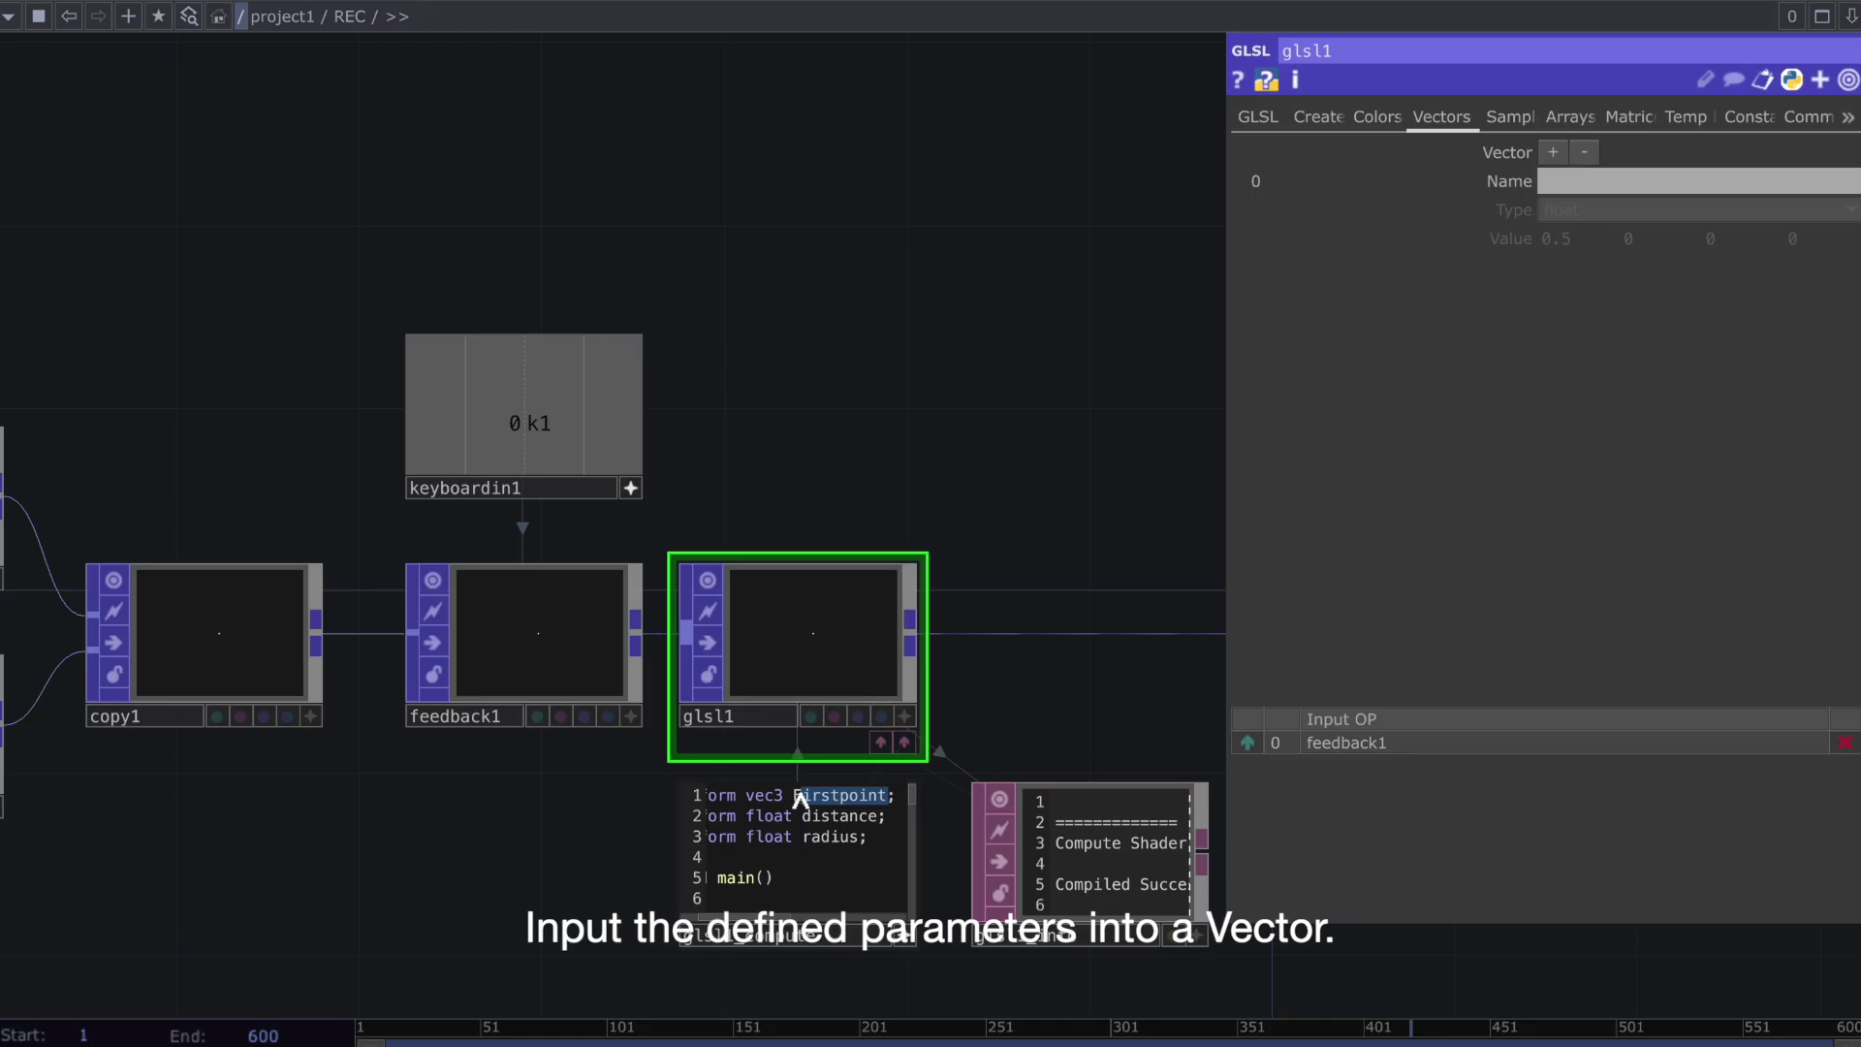
pyautogui.click(1658, 183)
pyautogui.write('Firstpoint')
pyautogui.press('Return')
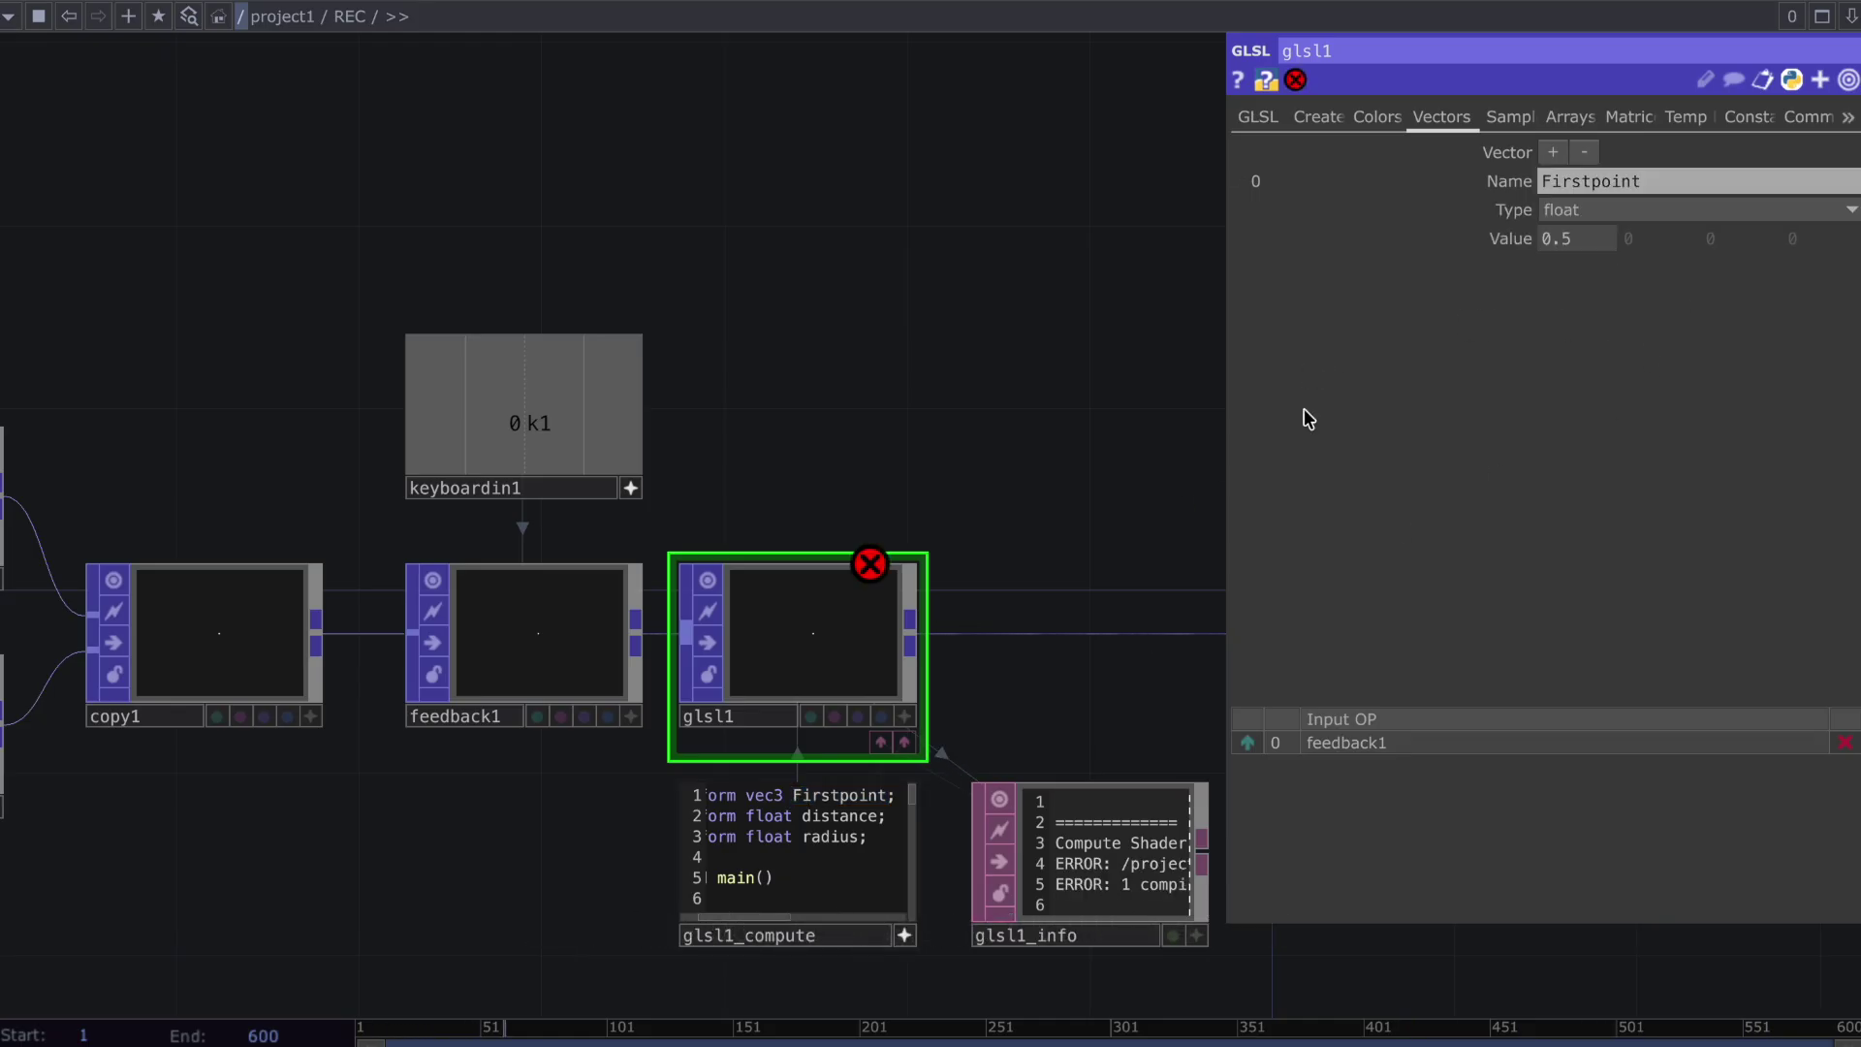
pyautogui.click(1582, 211)
pyautogui.click(1566, 291)
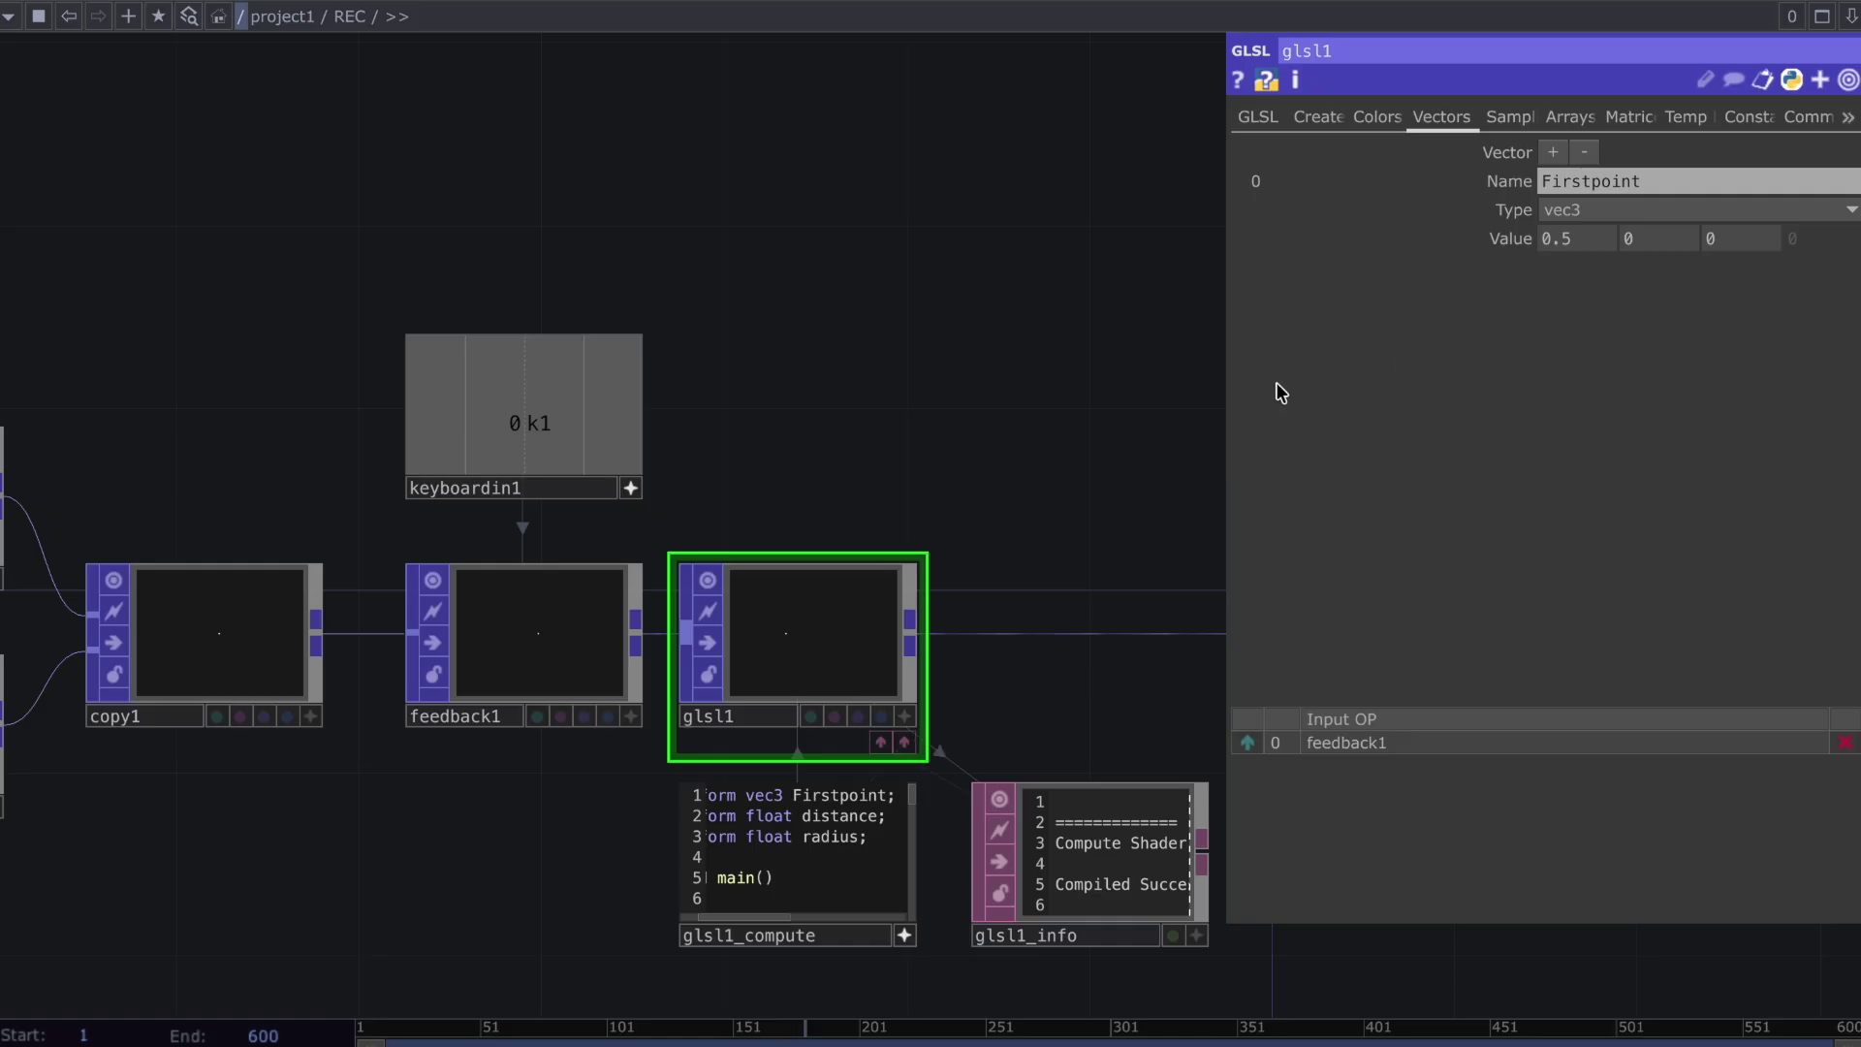
# Add the distance (0.011) and radius (0.01) float uniforms, names copied from the shader
pyautogui.moveTo(829, 828); pyautogui.dragTo(805, 826)
pyautogui.hotkey('ctrl', 'c')
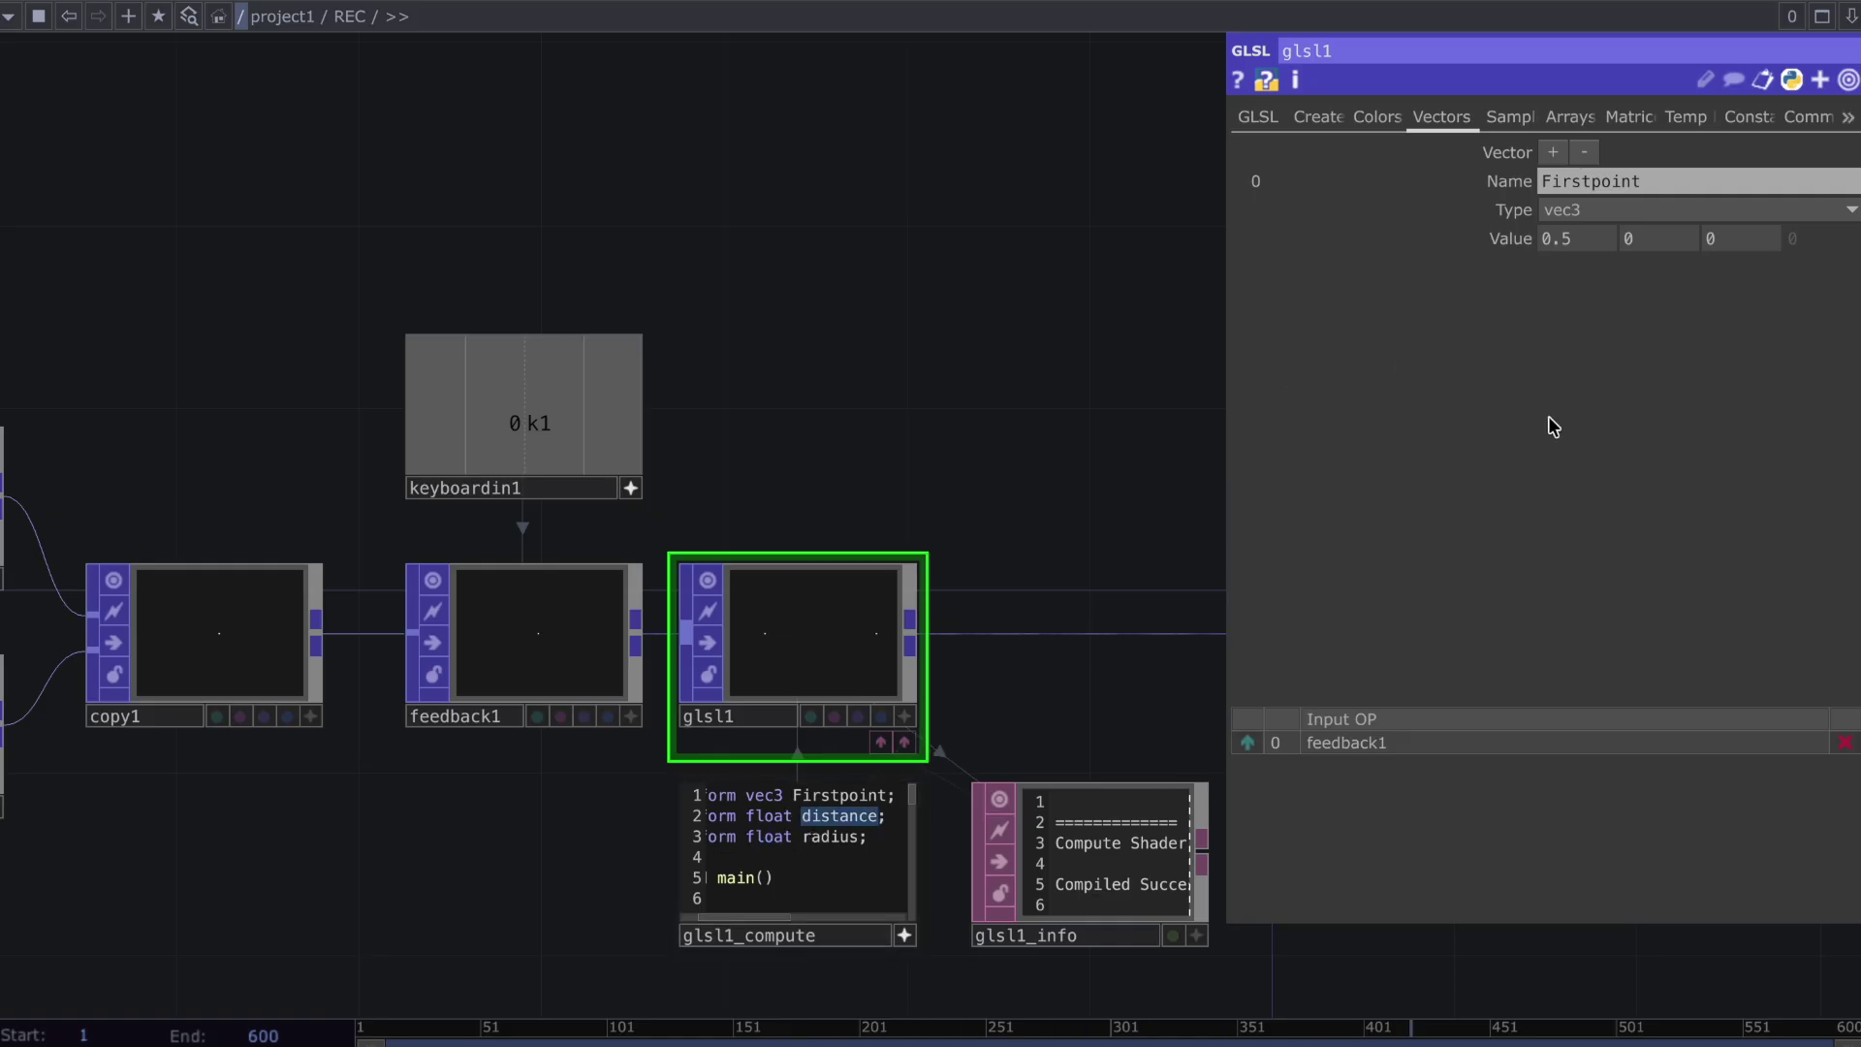
pyautogui.click(1554, 152)
pyautogui.click(1594, 282)
pyautogui.hotkey('ctrl', 'v')
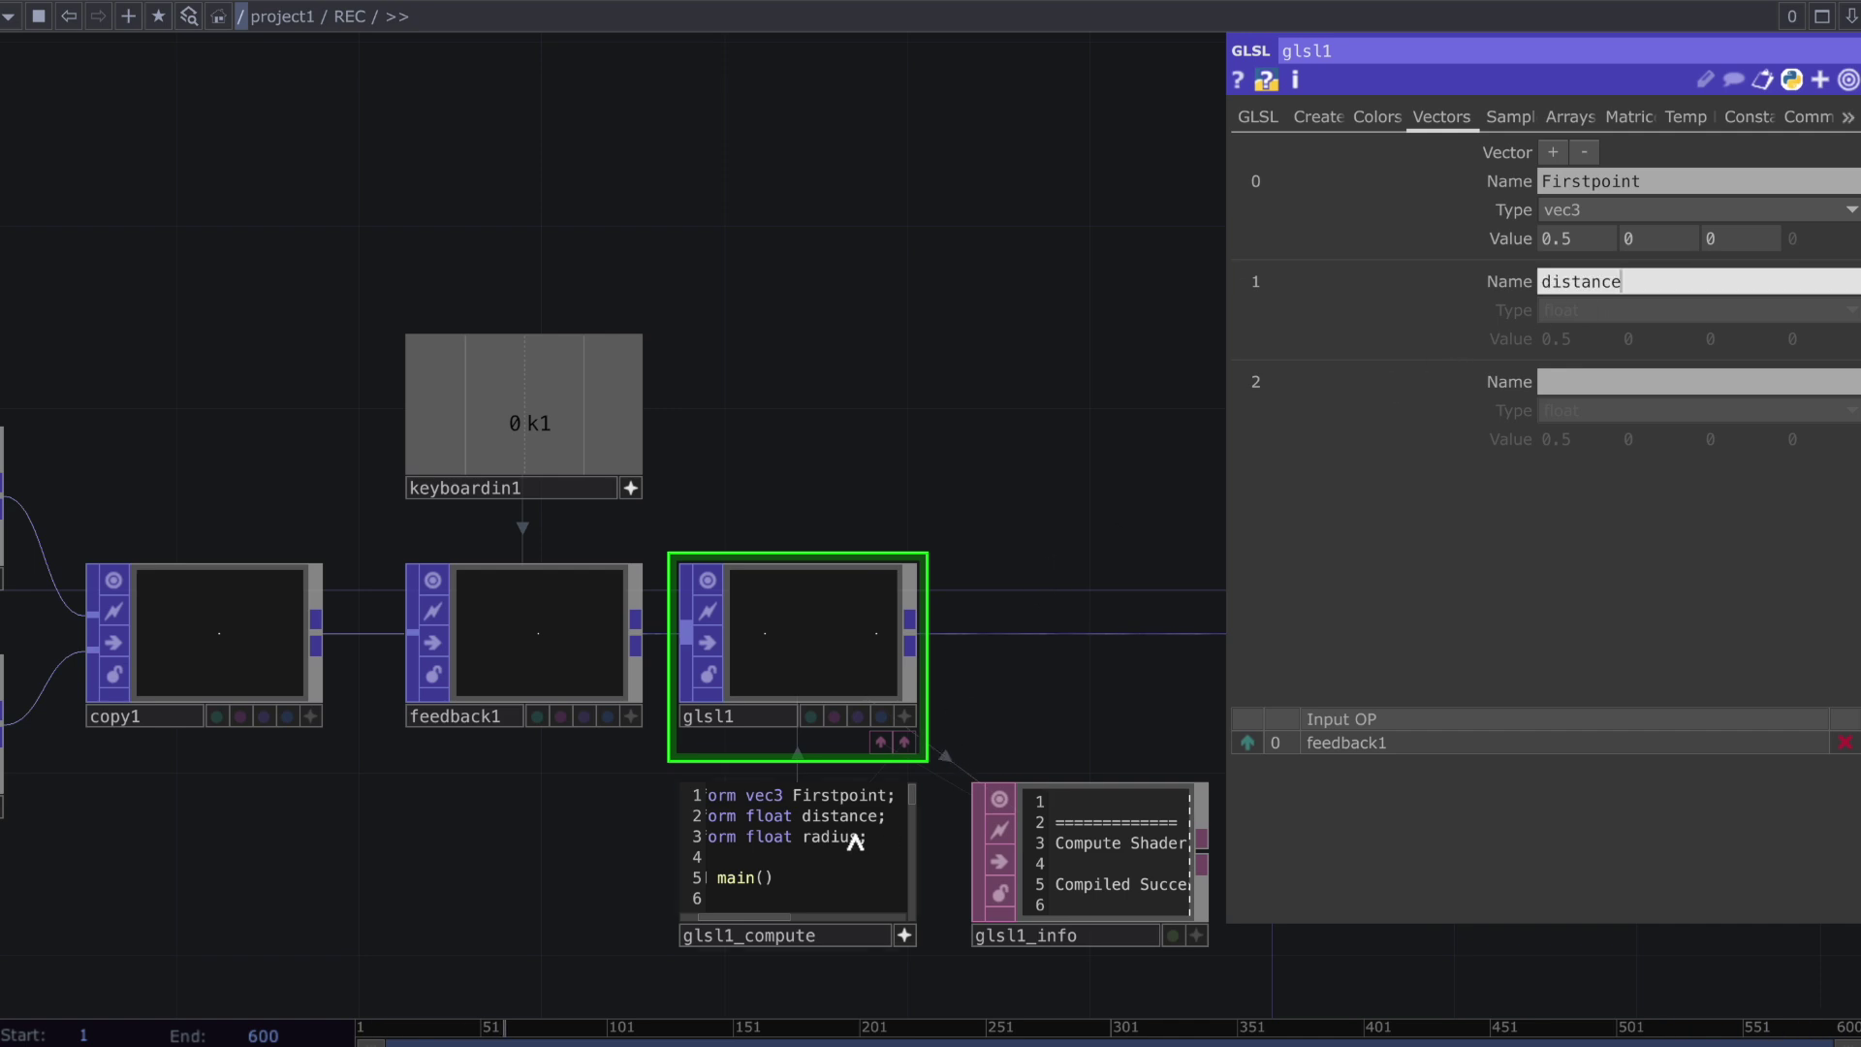
pyautogui.moveTo(855, 842); pyautogui.dragTo(849, 842)
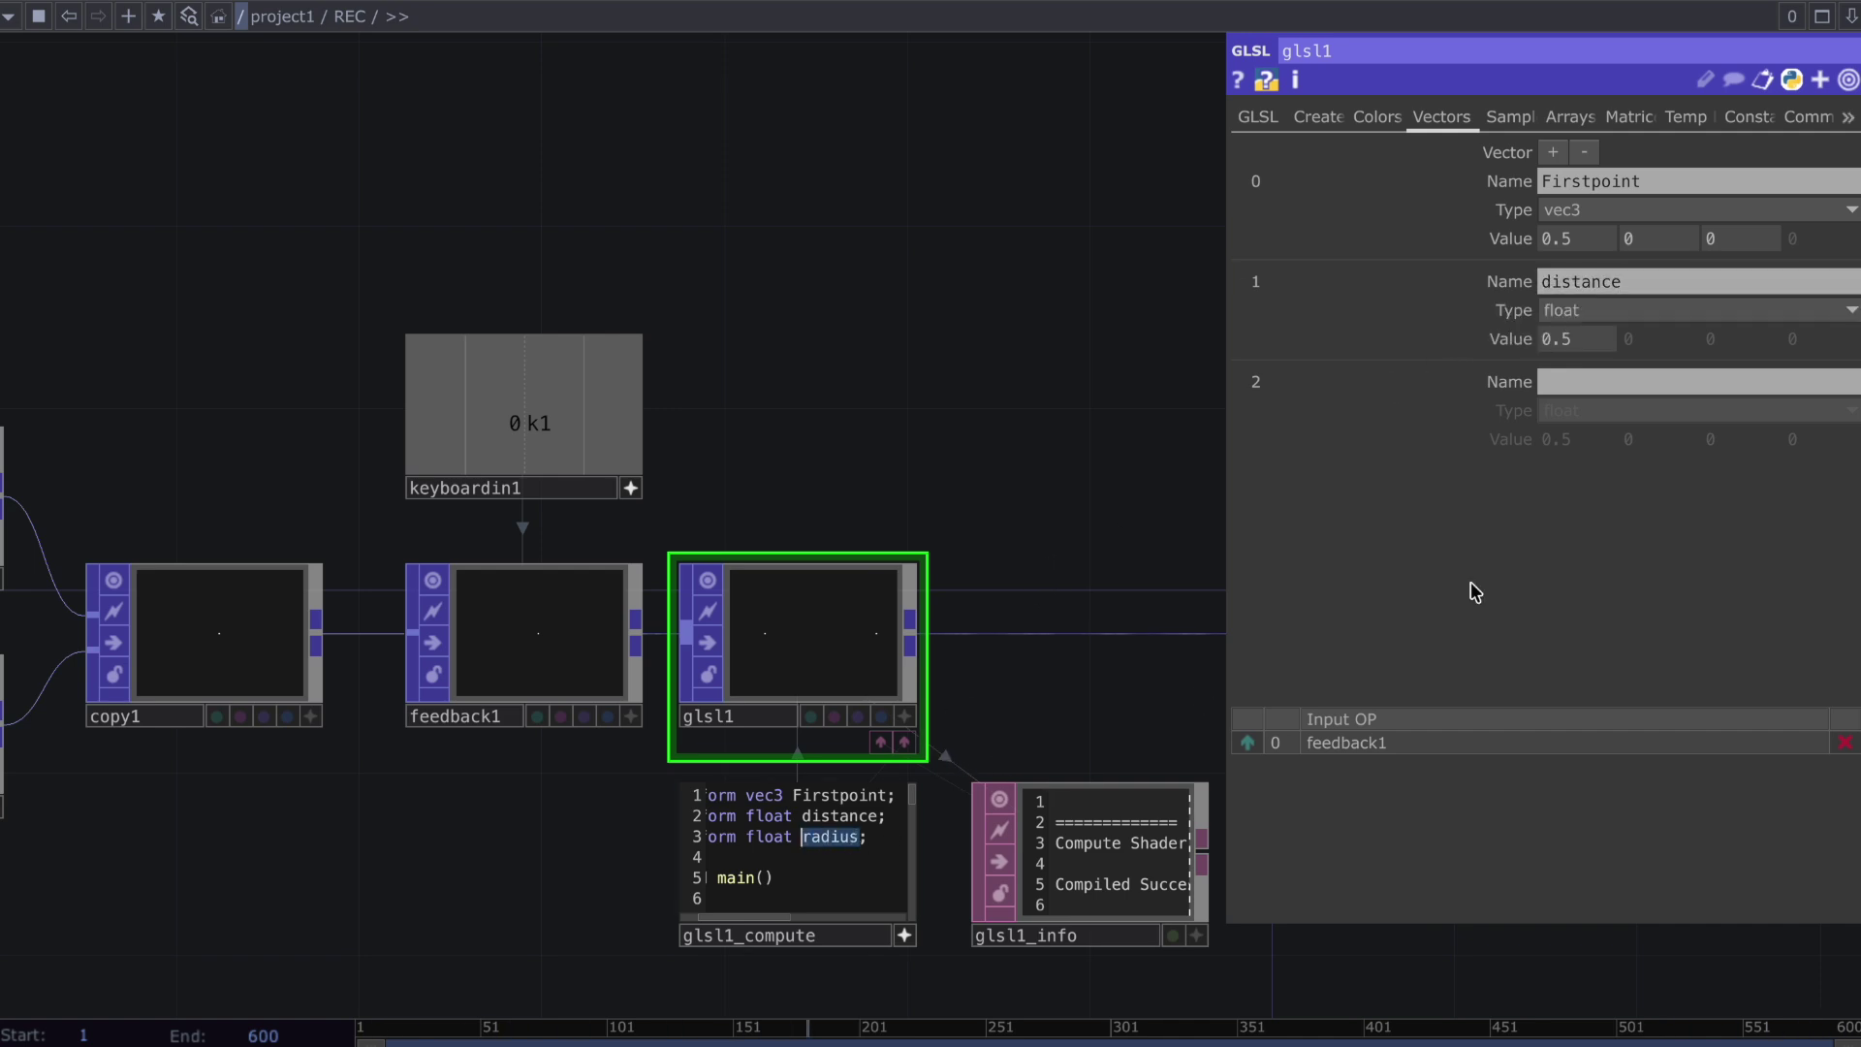
pyautogui.click(1822, 383)
pyautogui.press('Return')
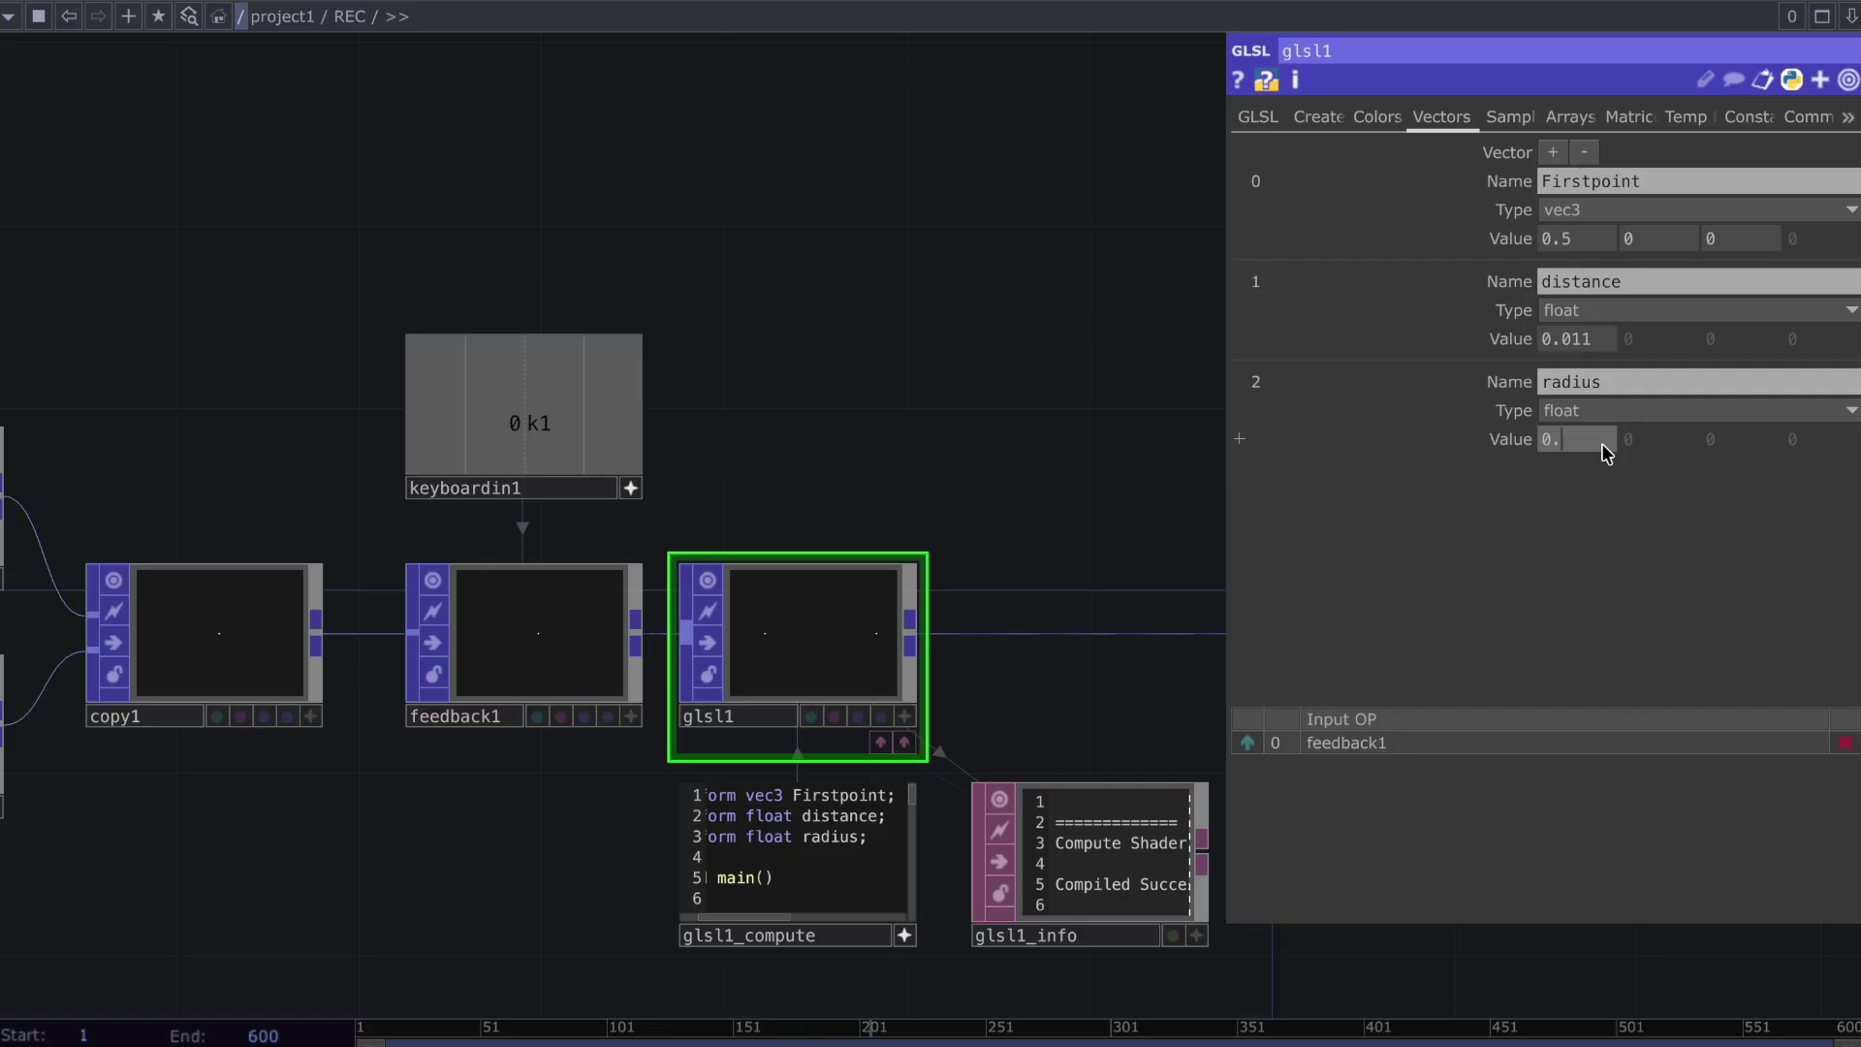
pyautogui.moveTo(735, 167); pyautogui.dragTo(764, 307)
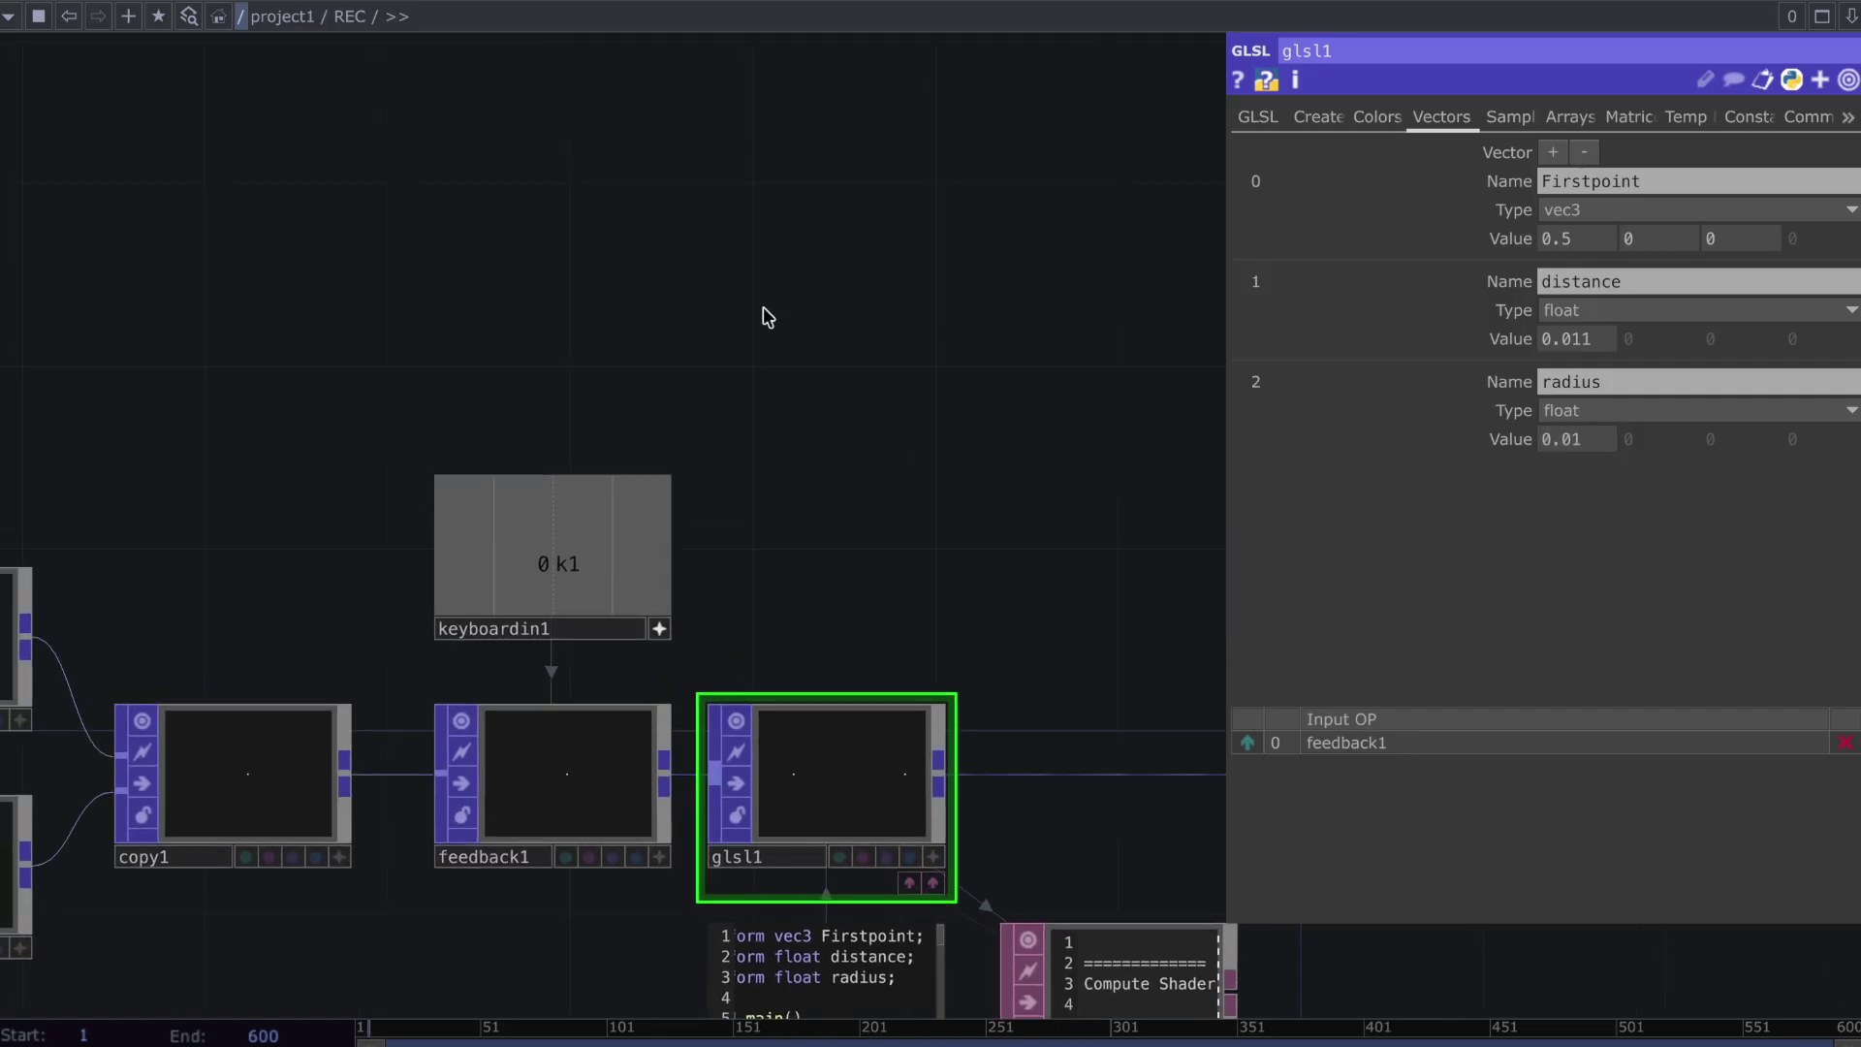
# Create lfo1 above glsl1 and duplicate it into lfo2 and lfo3 stacked beneath
pyautogui.press('Tab')
pyautogui.write('l')
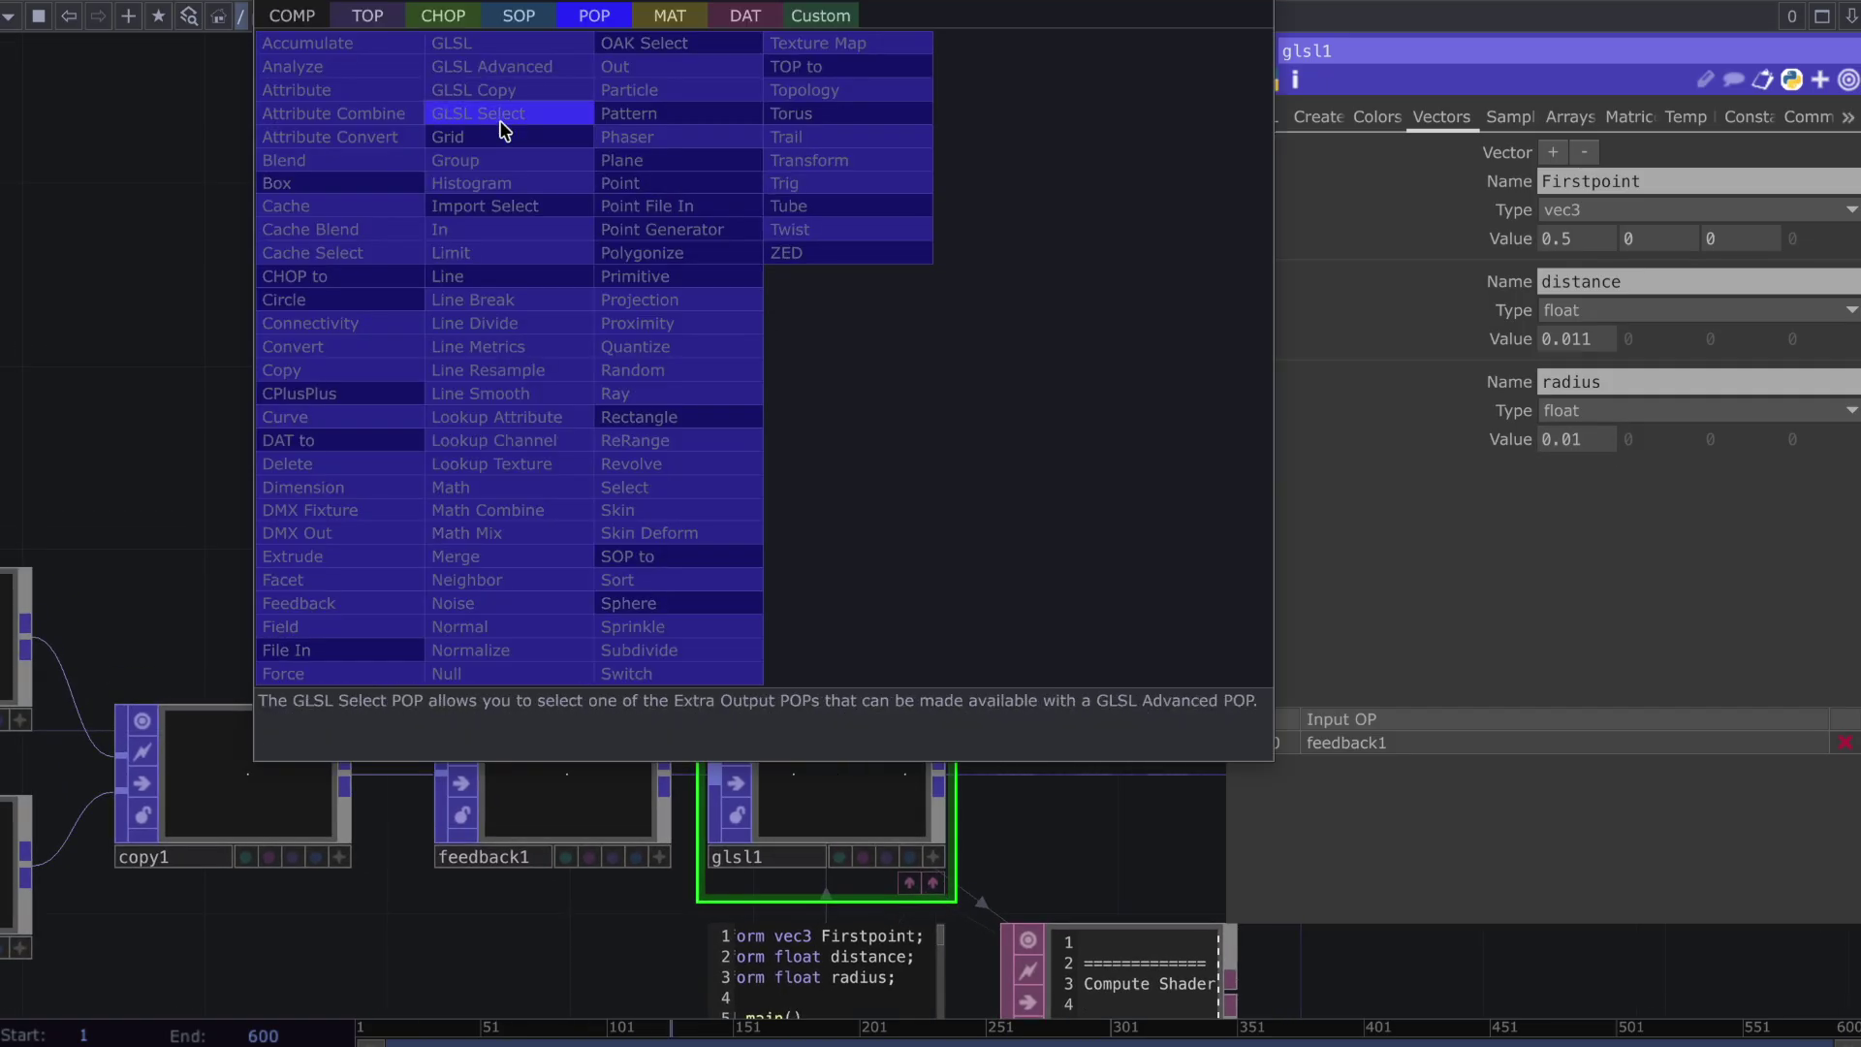
pyautogui.click(444, 15)
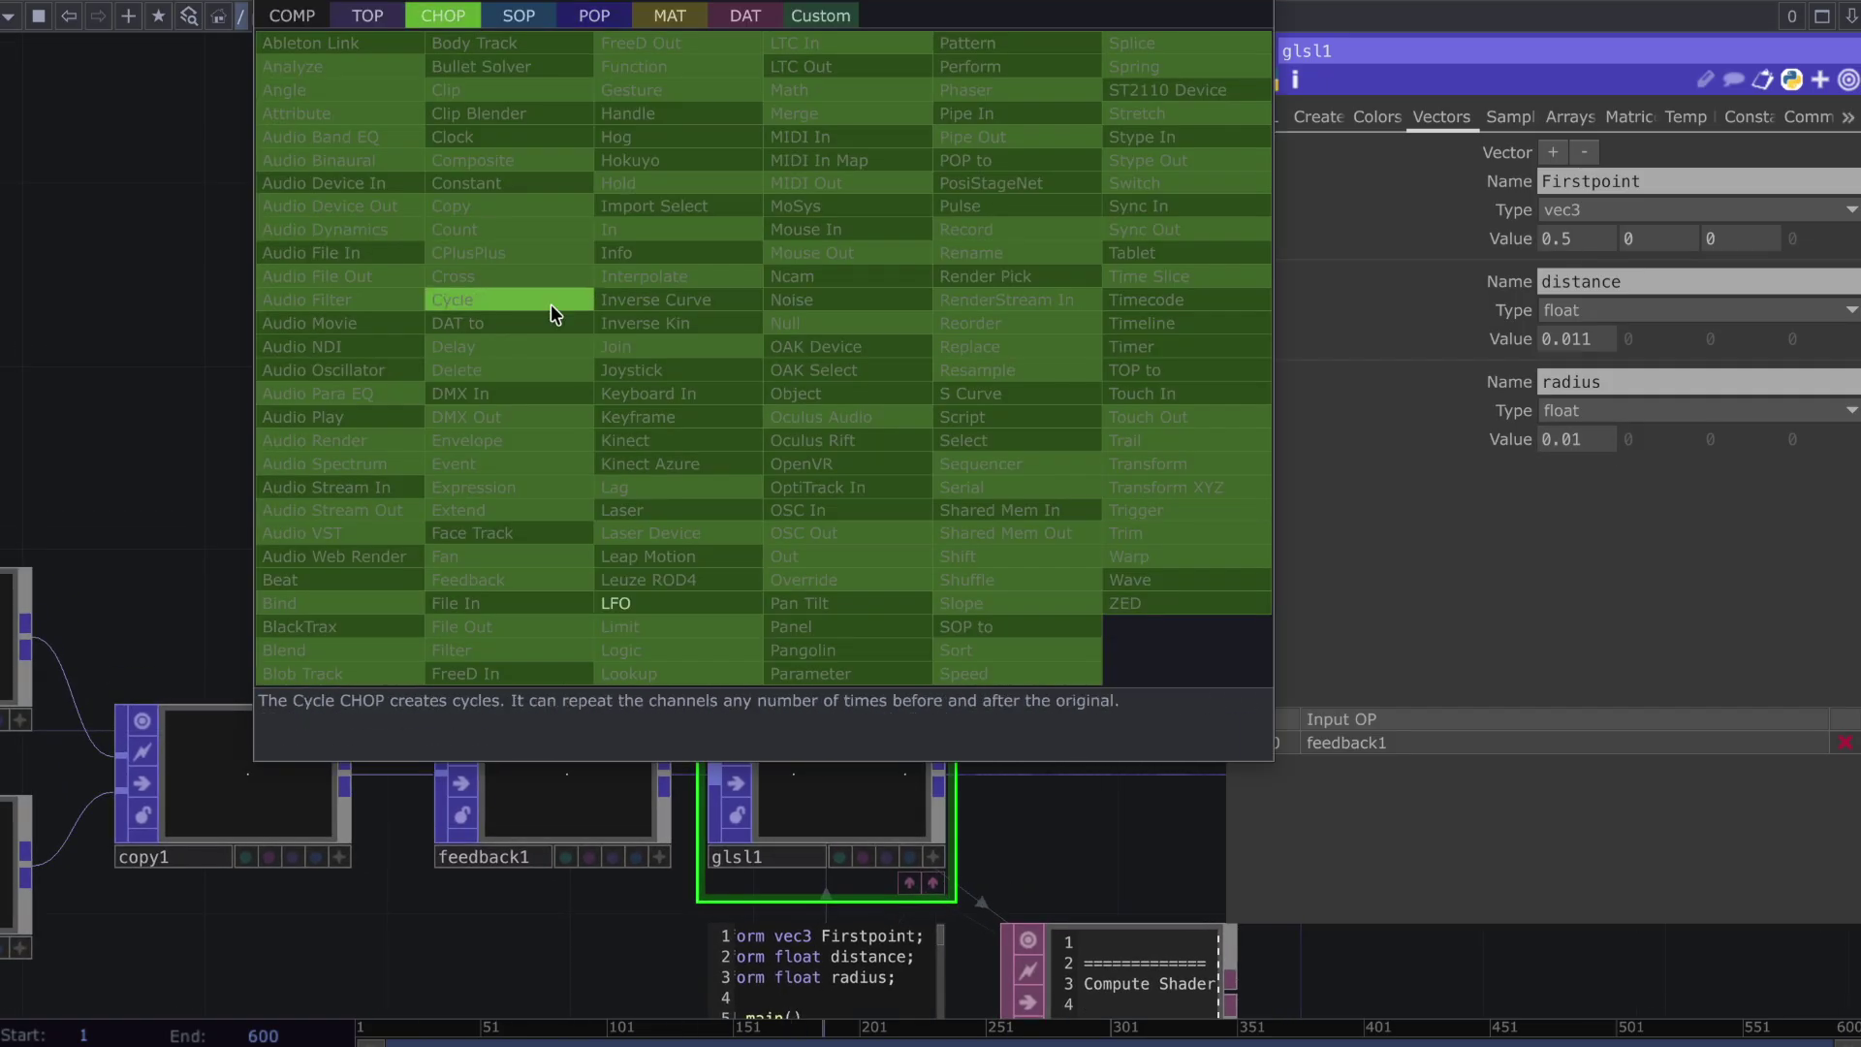
pyautogui.click(618, 601)
pyautogui.click(845, 315)
pyautogui.moveTo(845, 311); pyautogui.dragTo(851, 221)
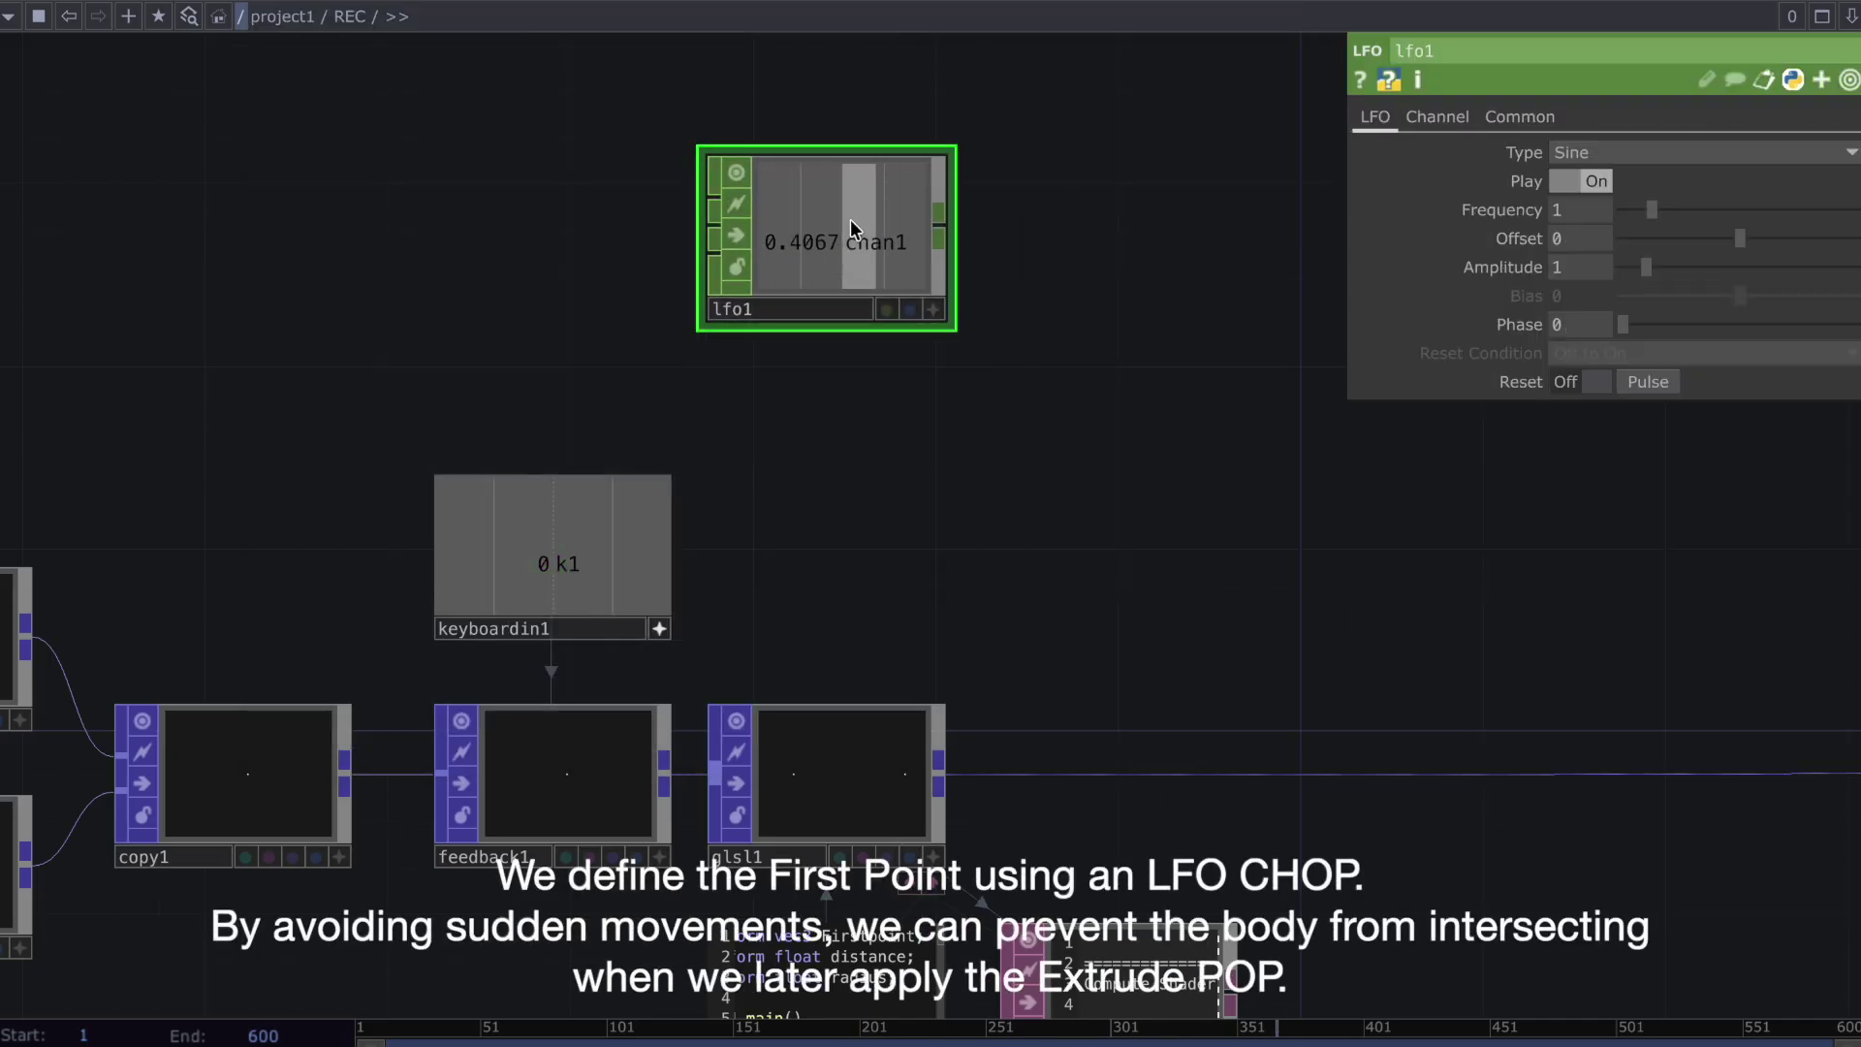
pyautogui.hotkey('ctrl', 'c')
pyautogui.hotkey('ctrl', 'v')
pyautogui.hotkey('ctrl', 'v')
pyautogui.moveTo(989, 611); pyautogui.dragTo(870, 482, button='right')
pyautogui.moveTo(853, 472); pyautogui.dragTo(831, 425)
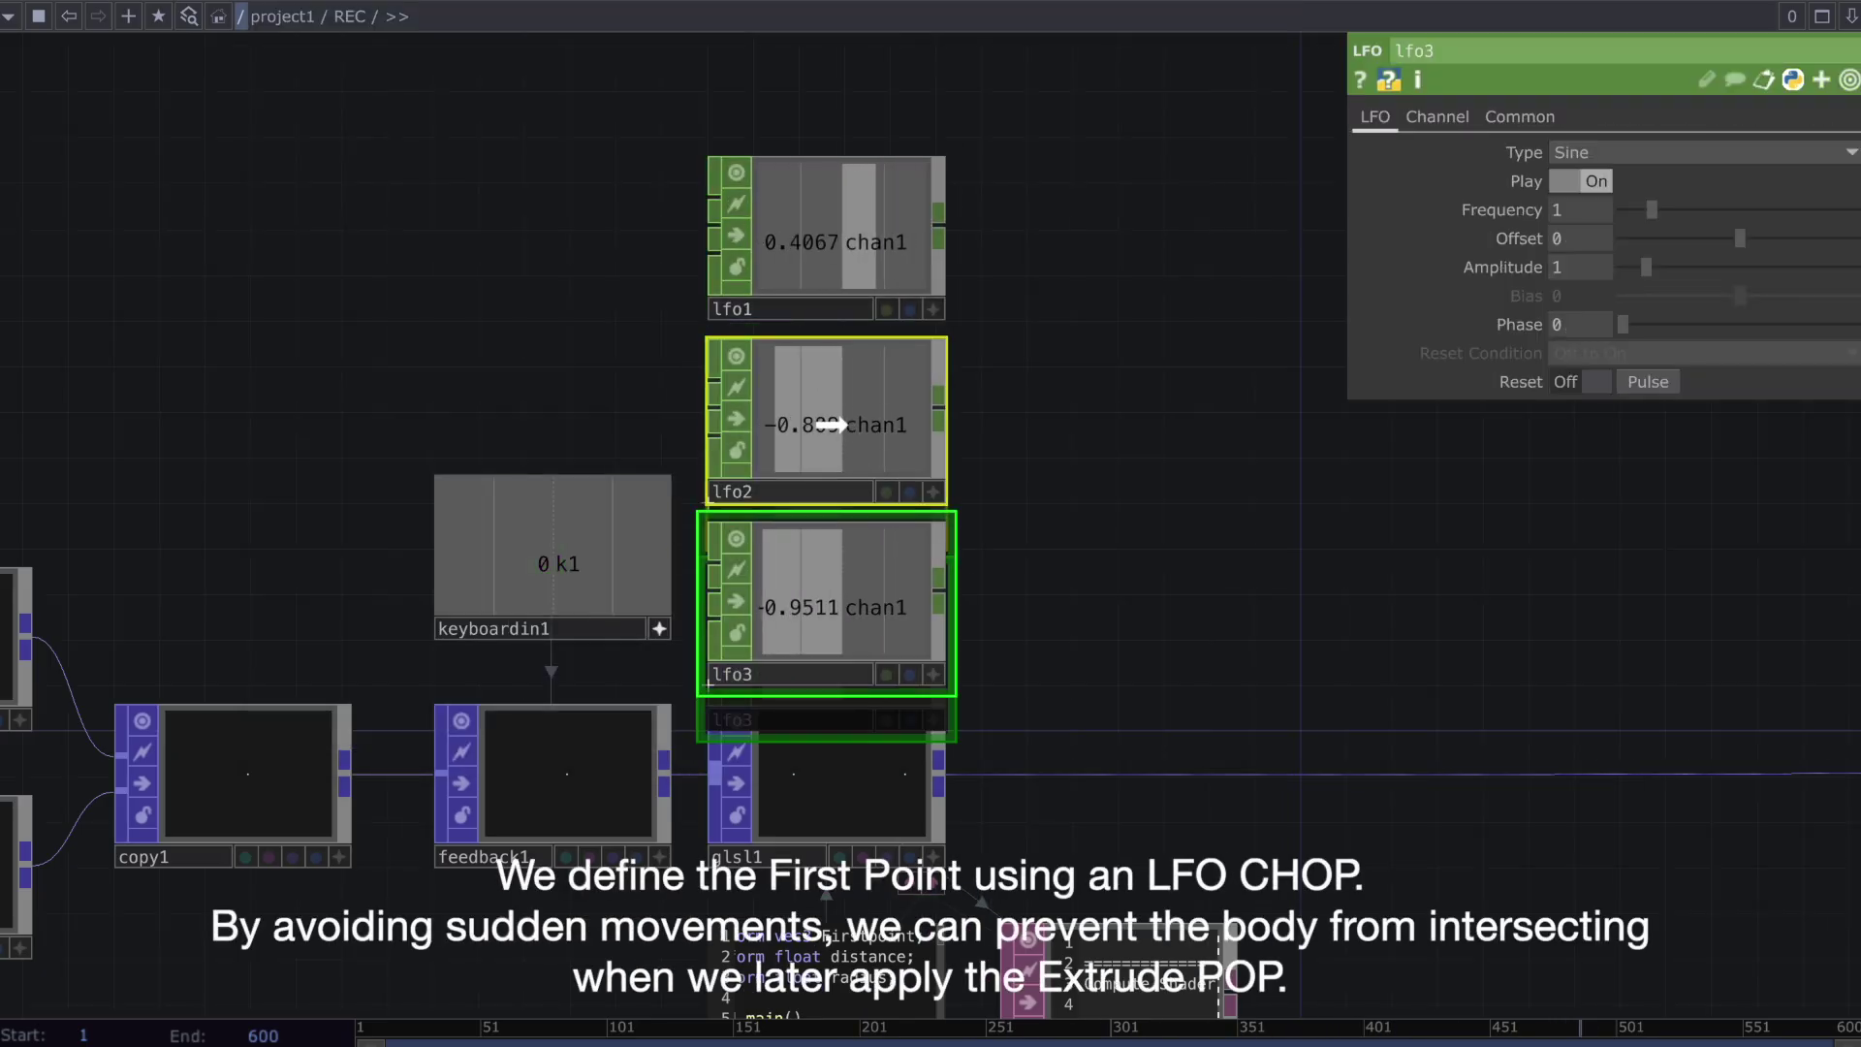
pyautogui.click(1018, 422)
# Name the channels of lfo1, lfo2 and lfo3 x, y and z
pyautogui.click(877, 296)
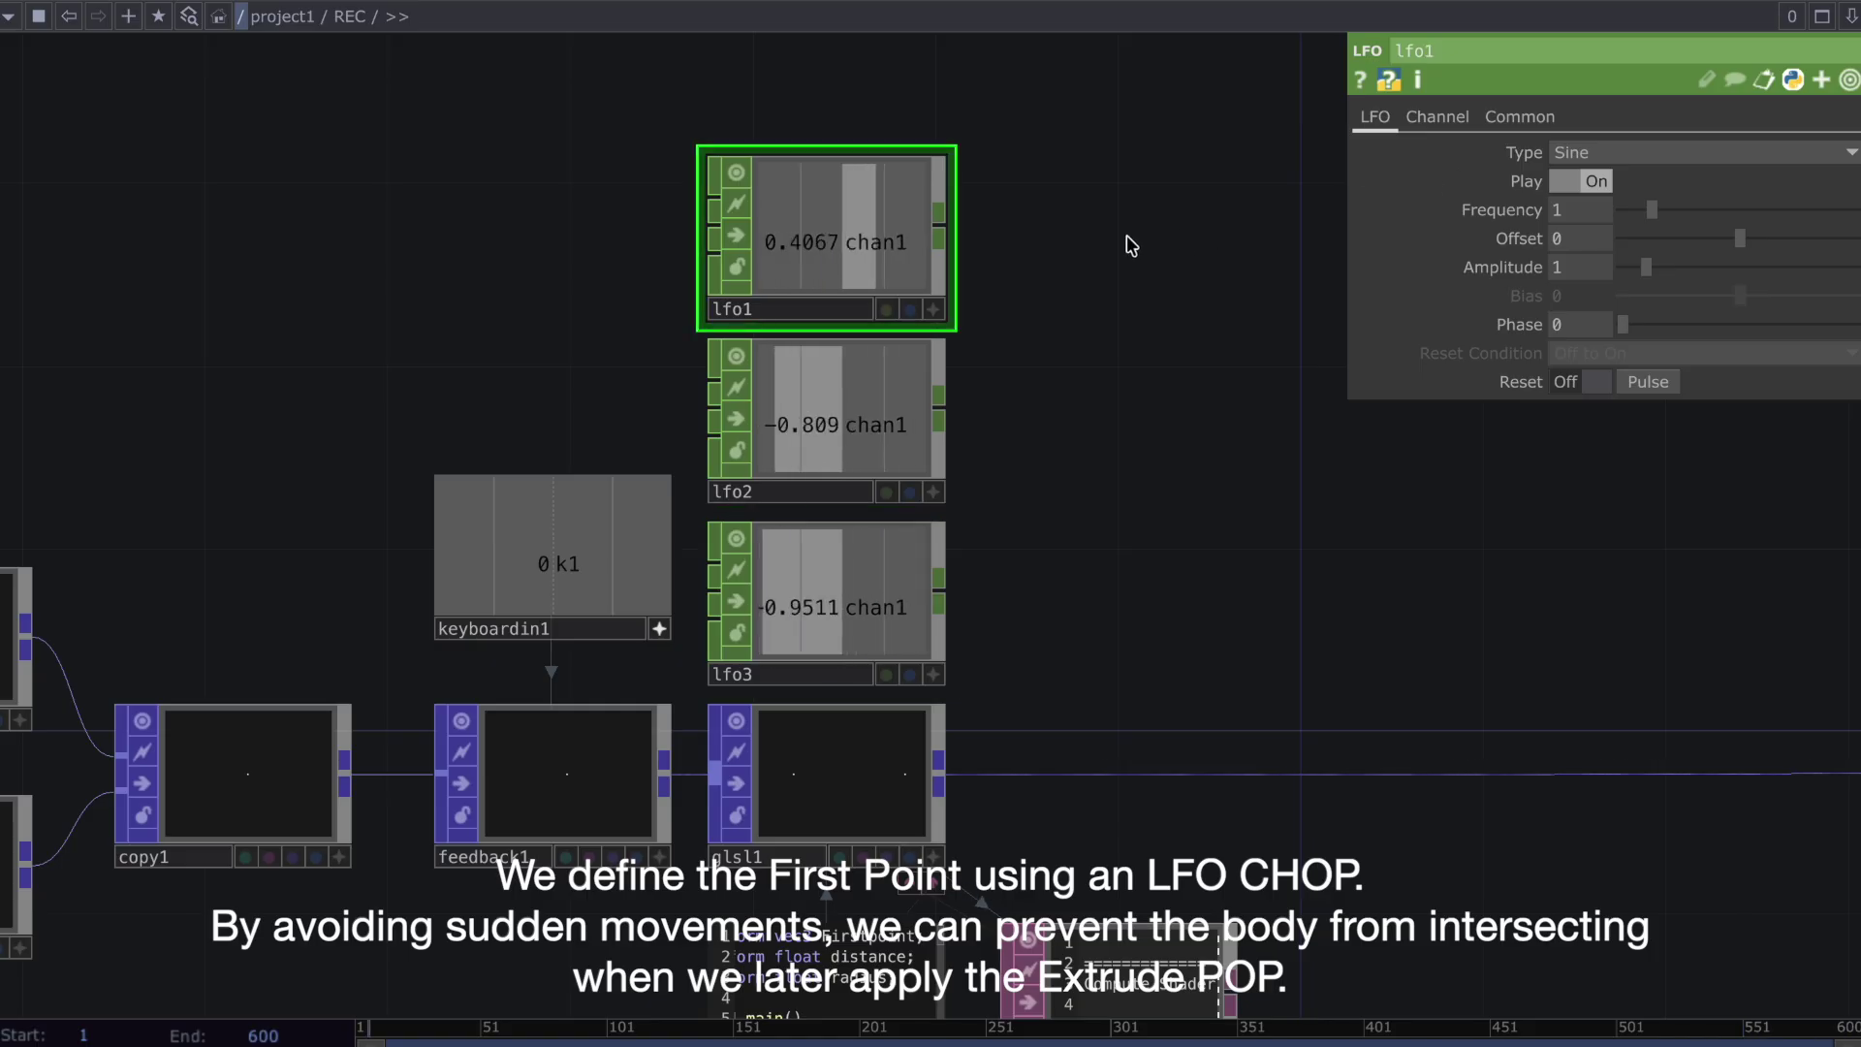
pyautogui.click(1437, 116)
pyautogui.moveTo(1667, 157); pyautogui.dragTo(1434, 171)
pyautogui.write('x')
pyautogui.press('Return')
pyautogui.click(903, 407)
pyautogui.click(1438, 116)
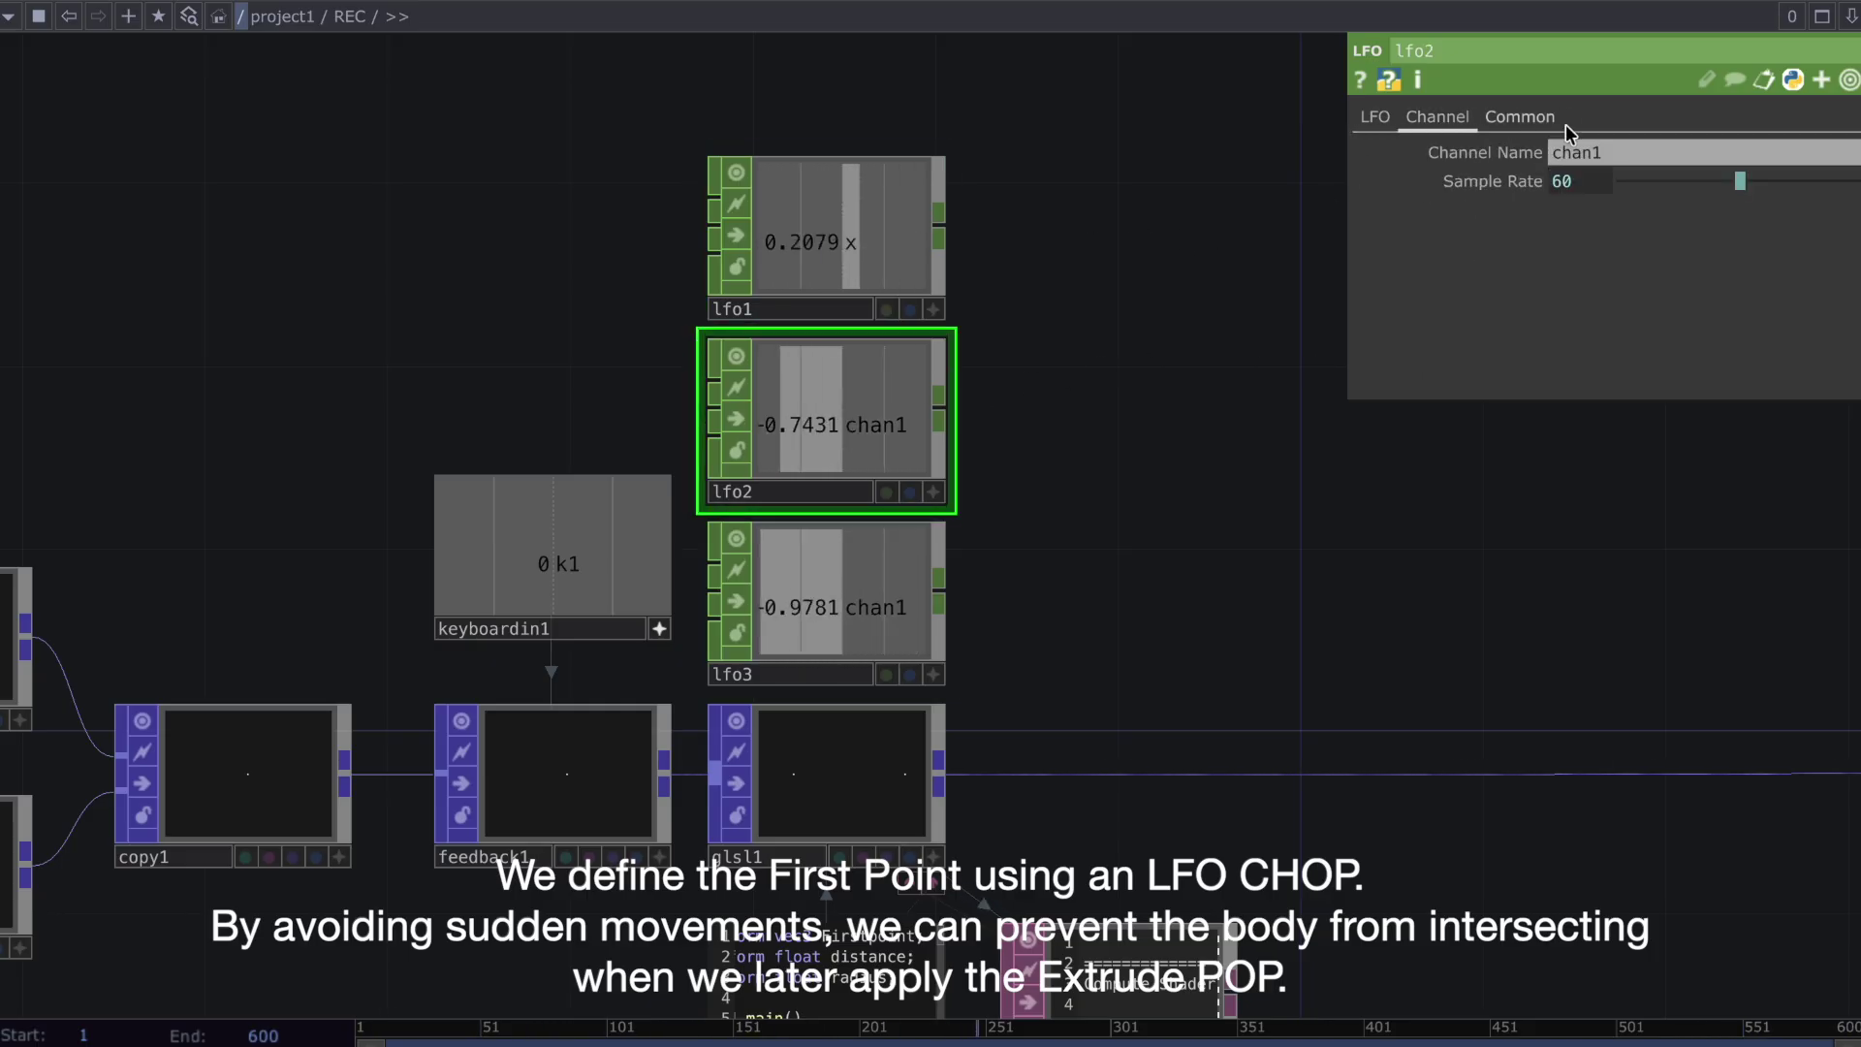
pyautogui.click(1629, 153)
pyautogui.write('y')
pyautogui.press('Return')
pyautogui.click(934, 635)
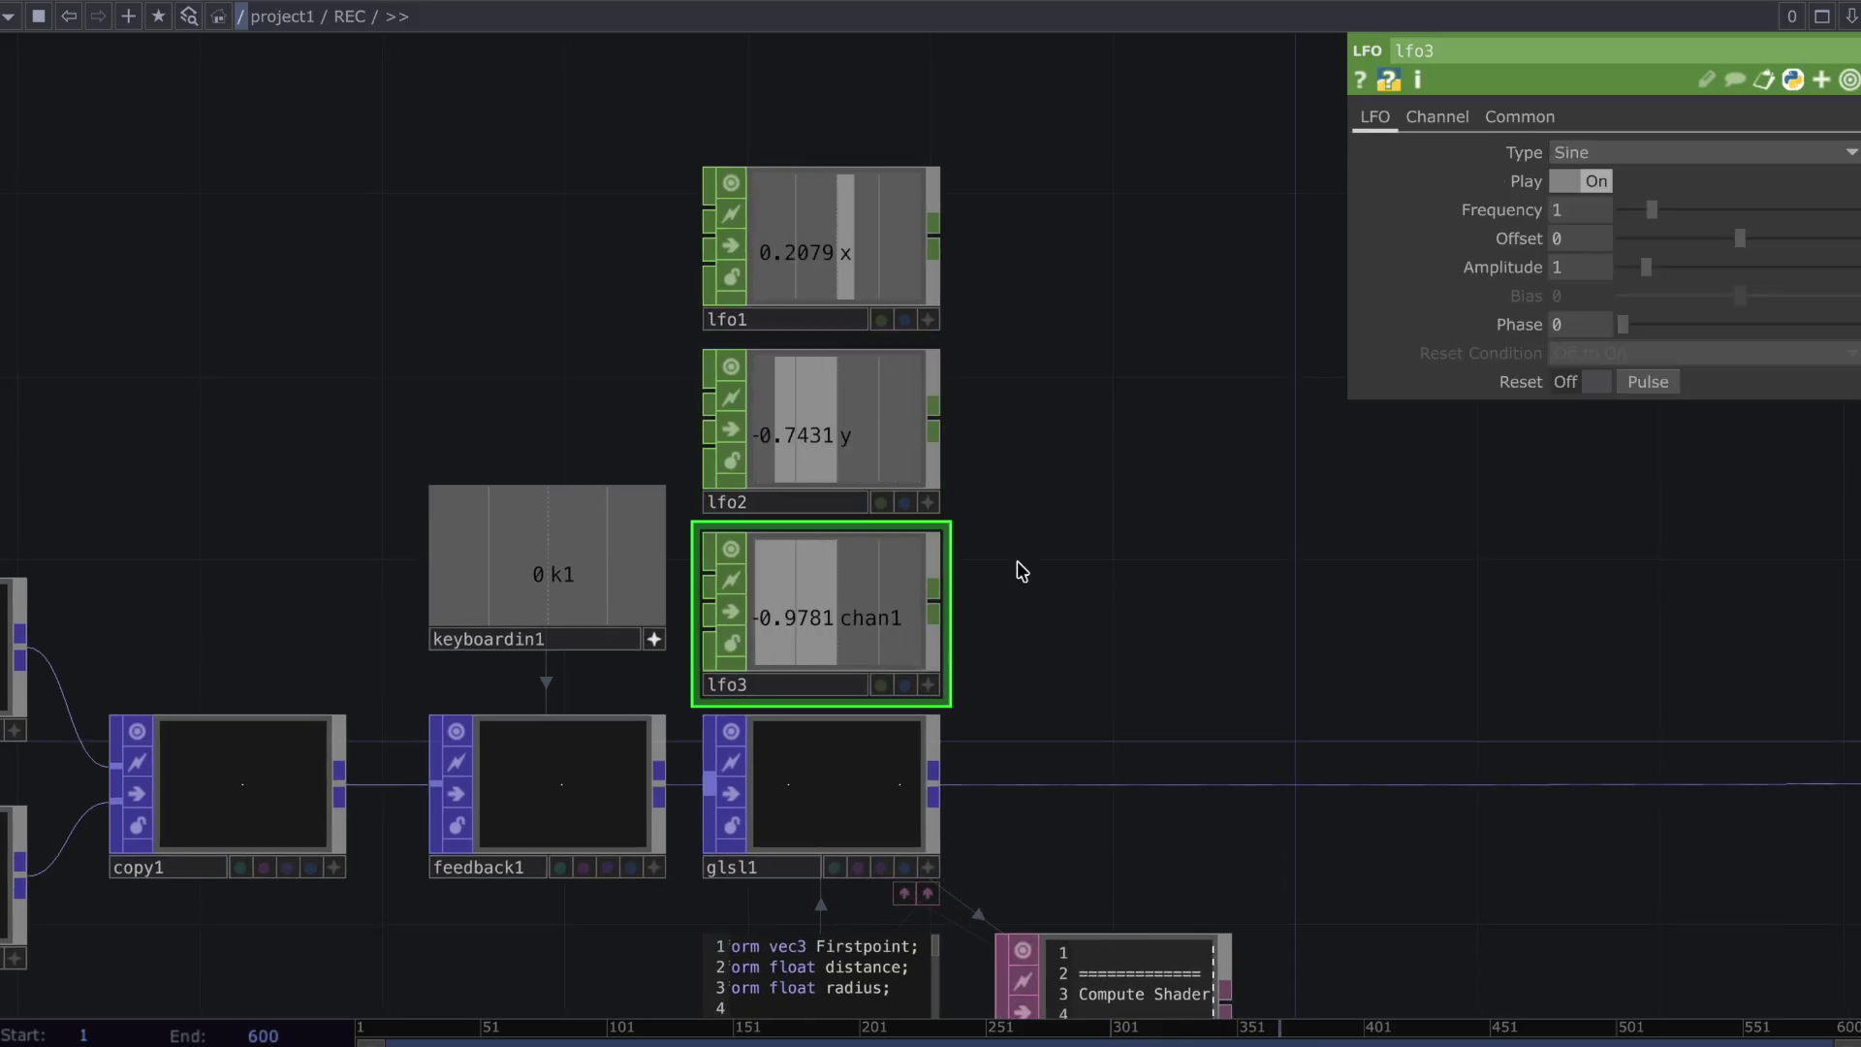
pyautogui.click(1438, 116)
pyautogui.click(1604, 154)
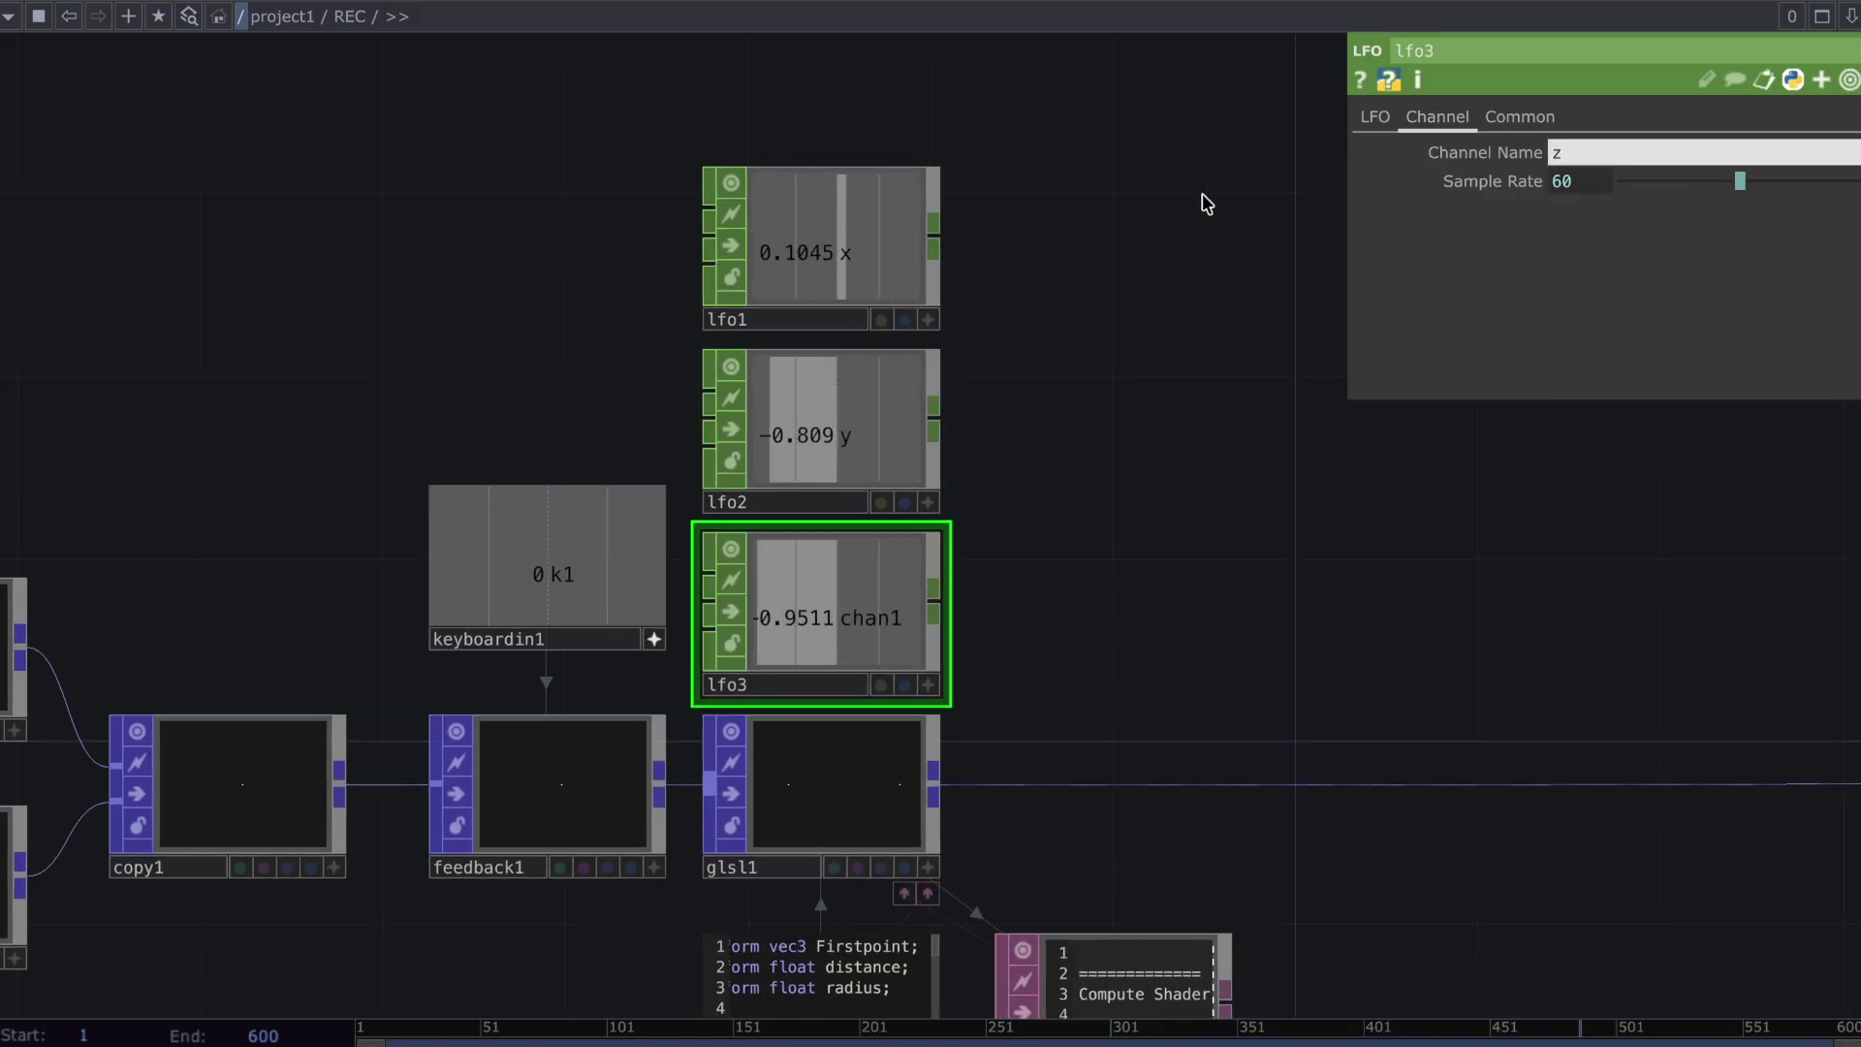
pyautogui.write('z')
pyautogui.press('Return')
pyautogui.click(926, 291)
pyautogui.click(1399, 116)
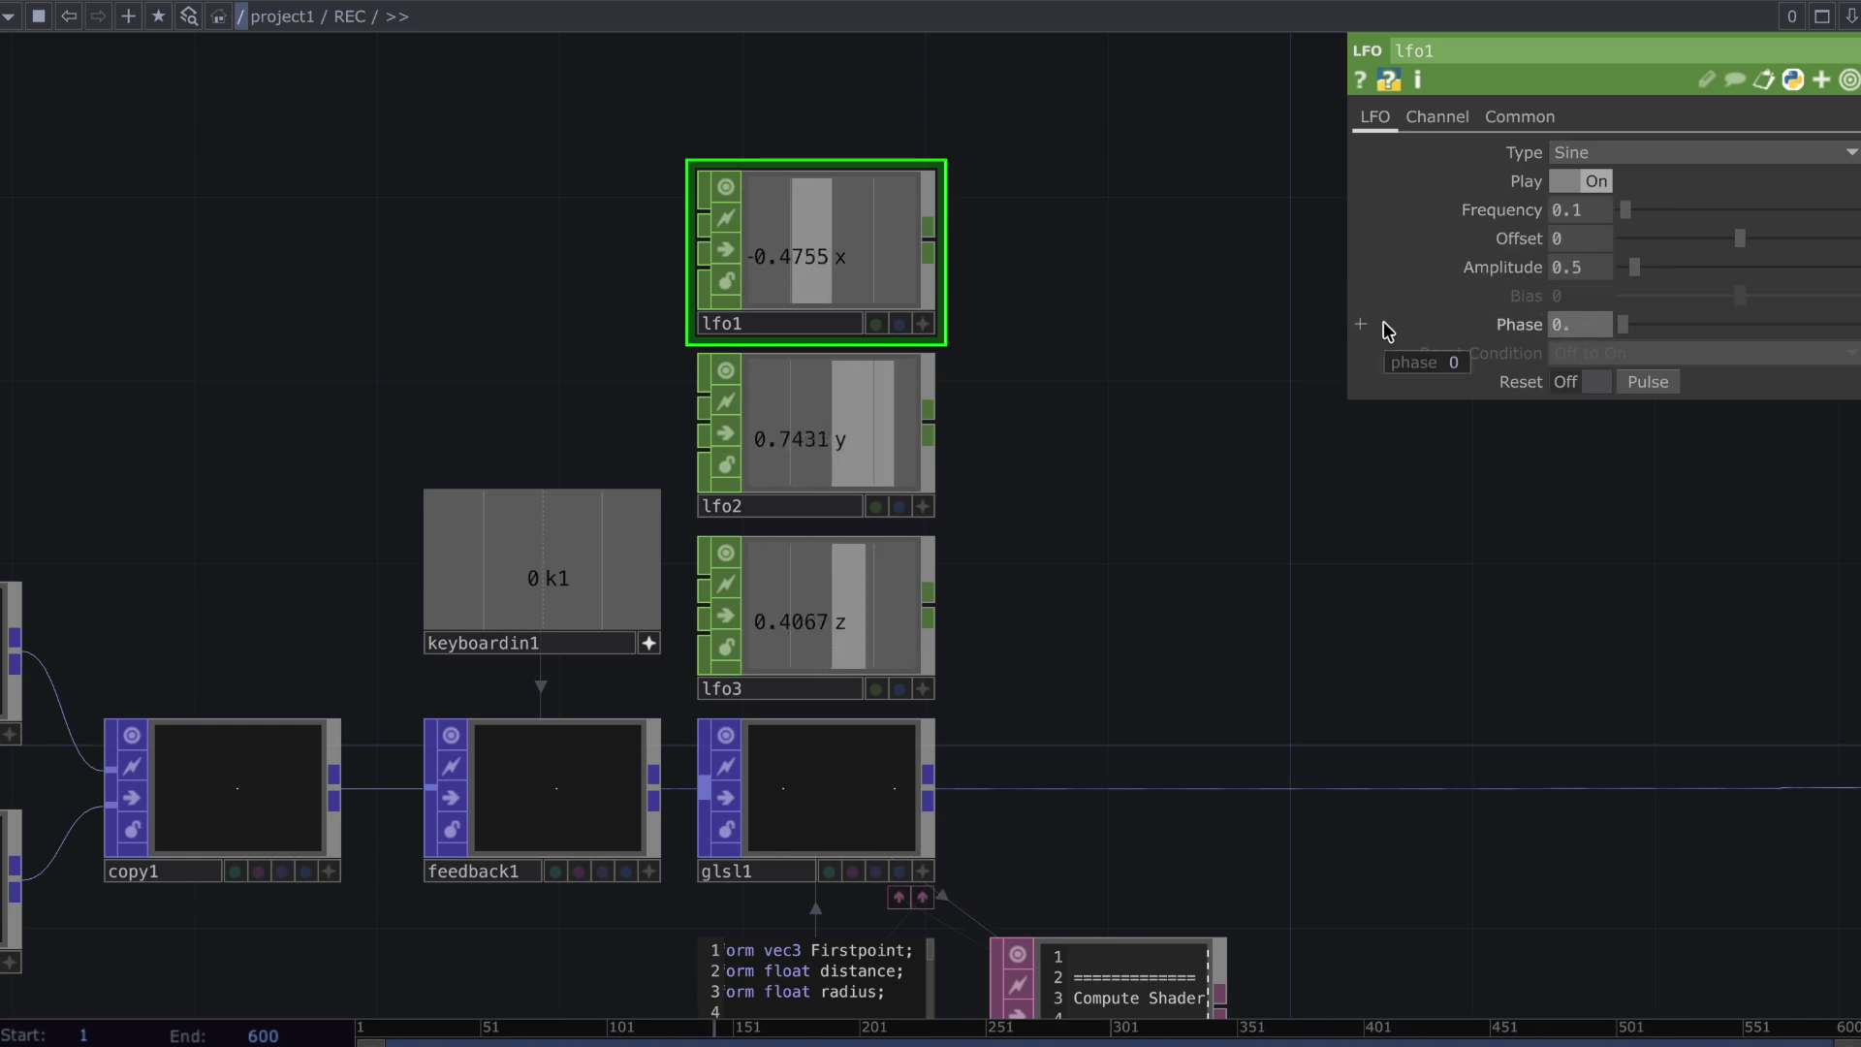
# Make lfo2 a Triangle wave with frequency 0.1, amplitude 0.2 and phase 0.3
pyautogui.click(896, 427)
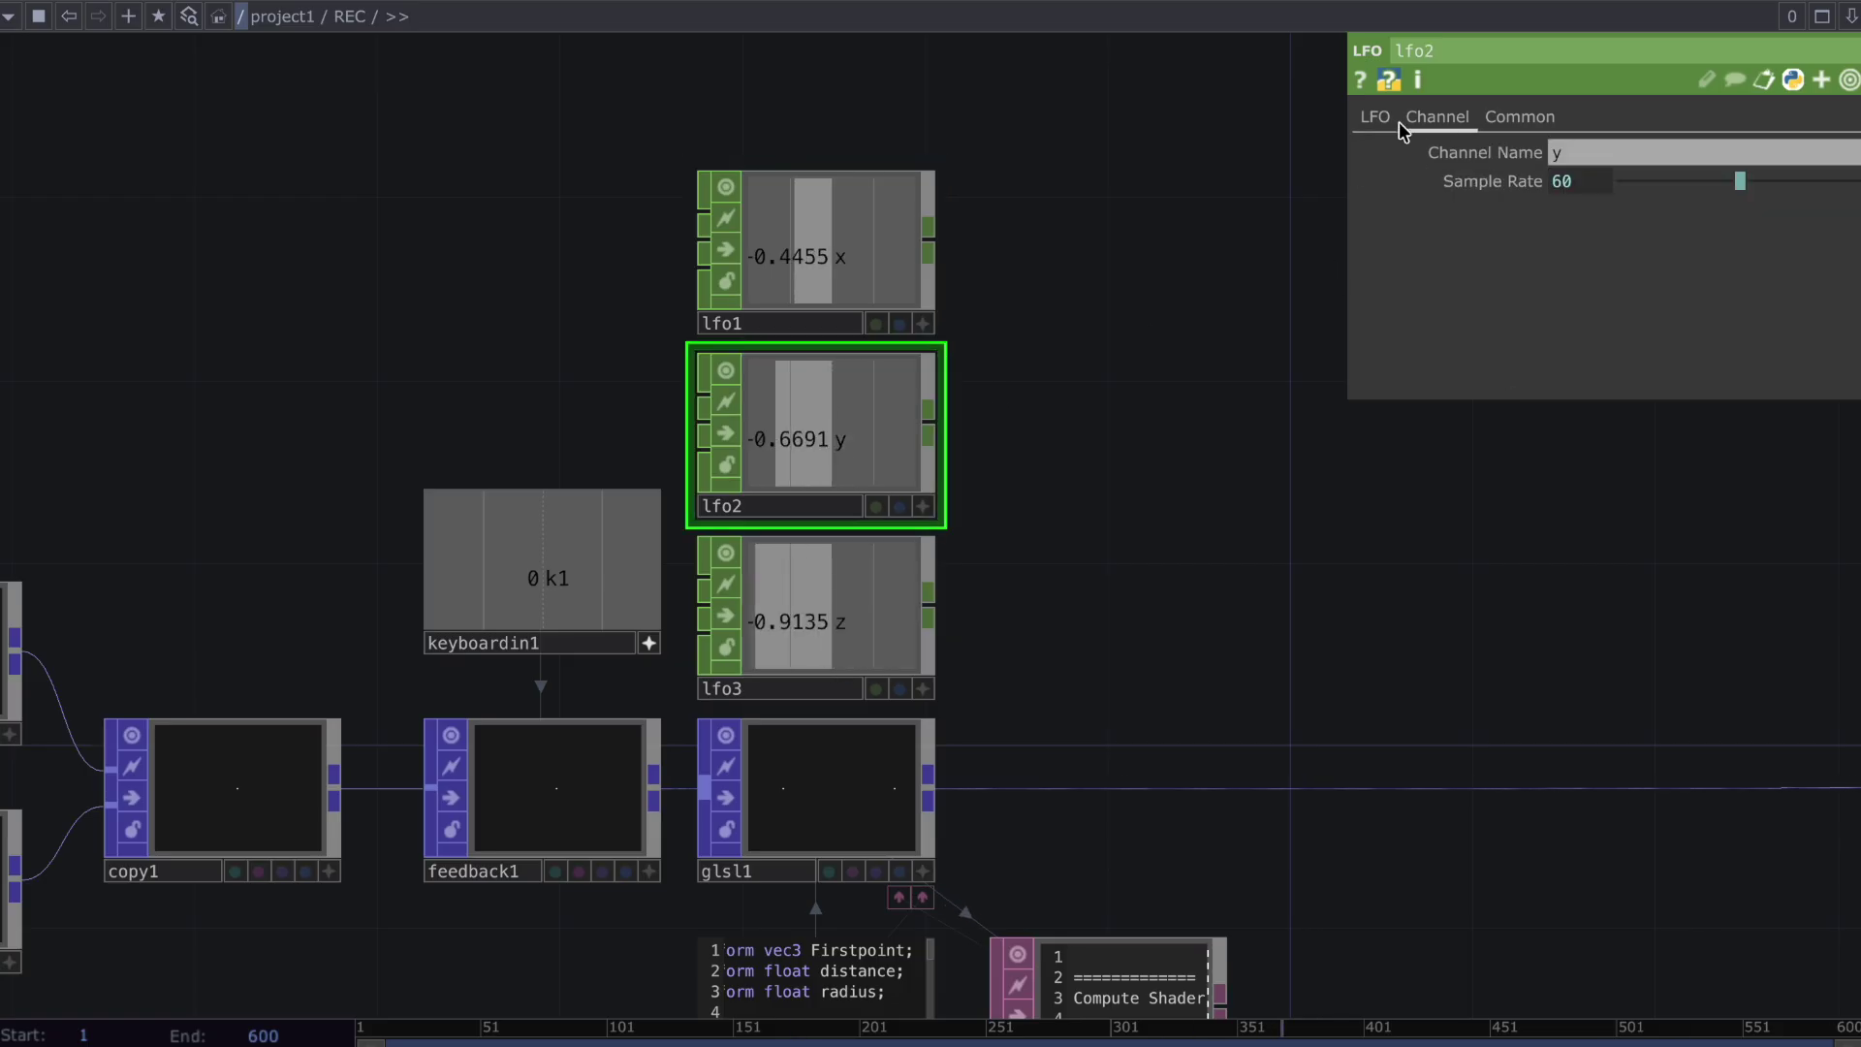
pyautogui.click(1384, 120)
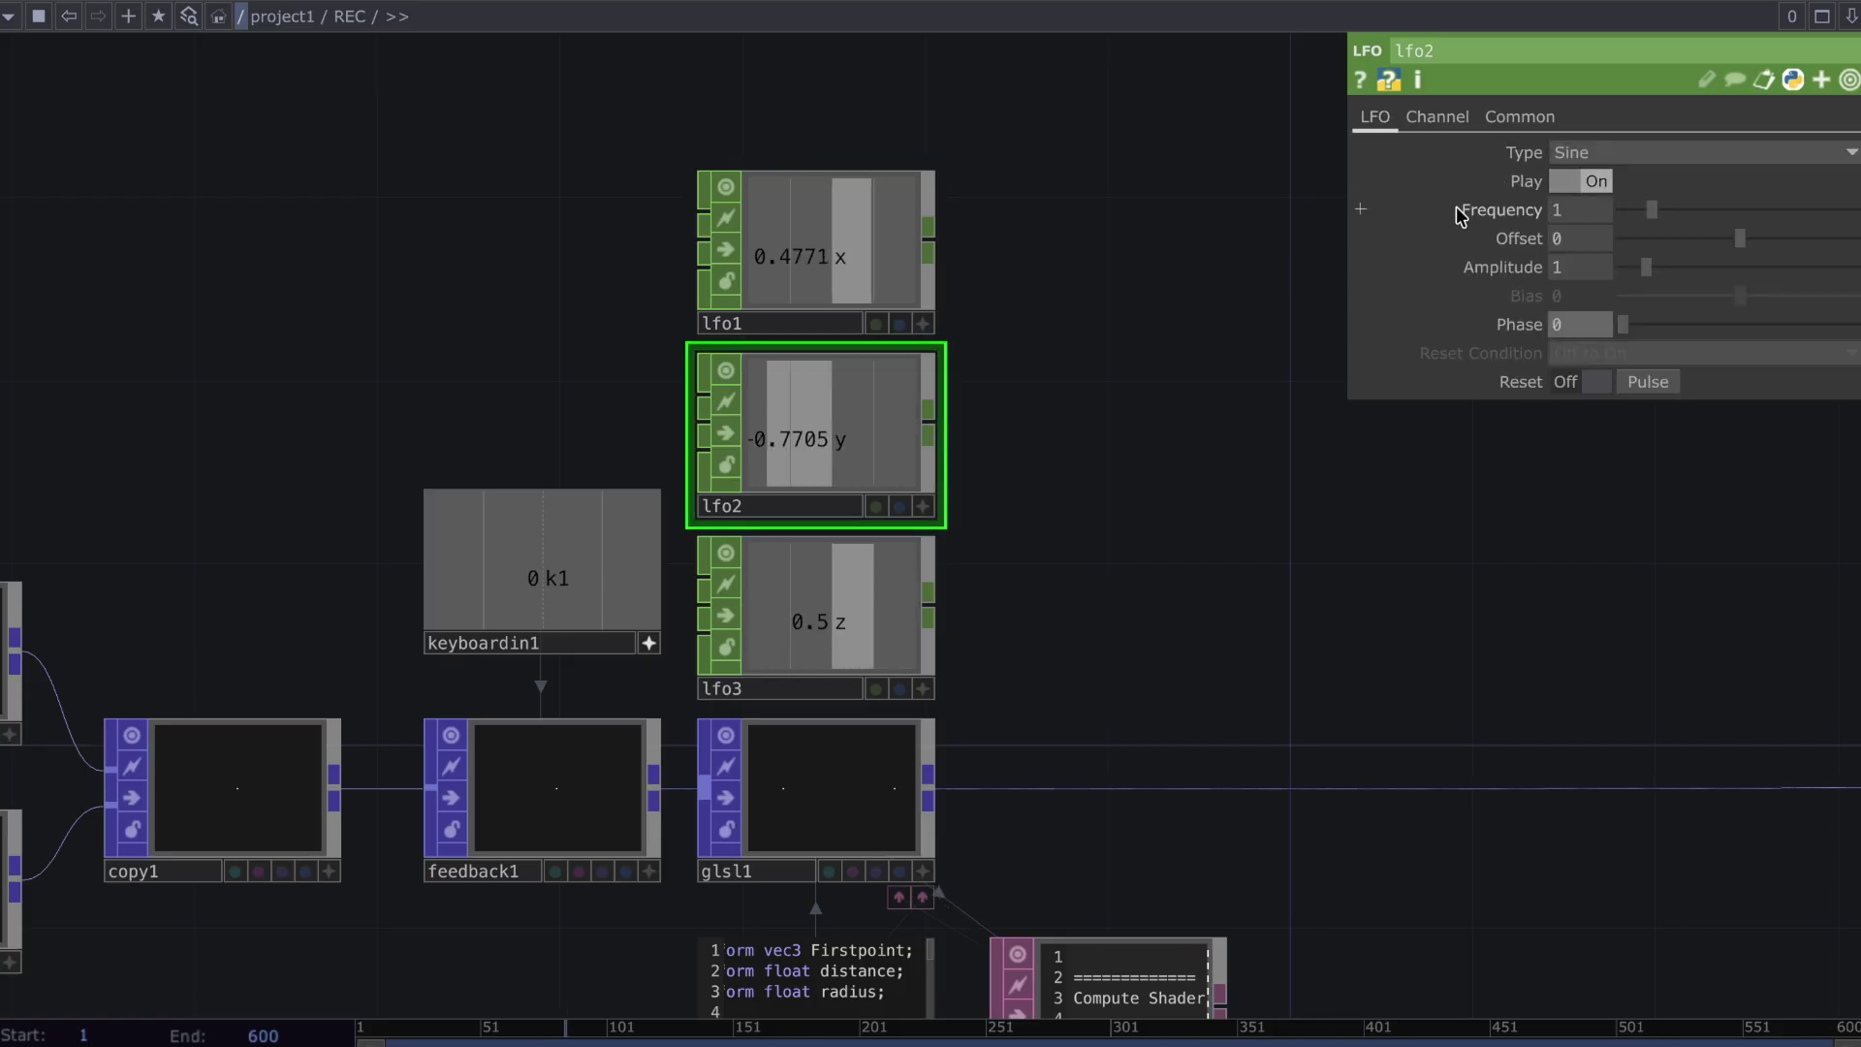
pyautogui.click(1580, 153)
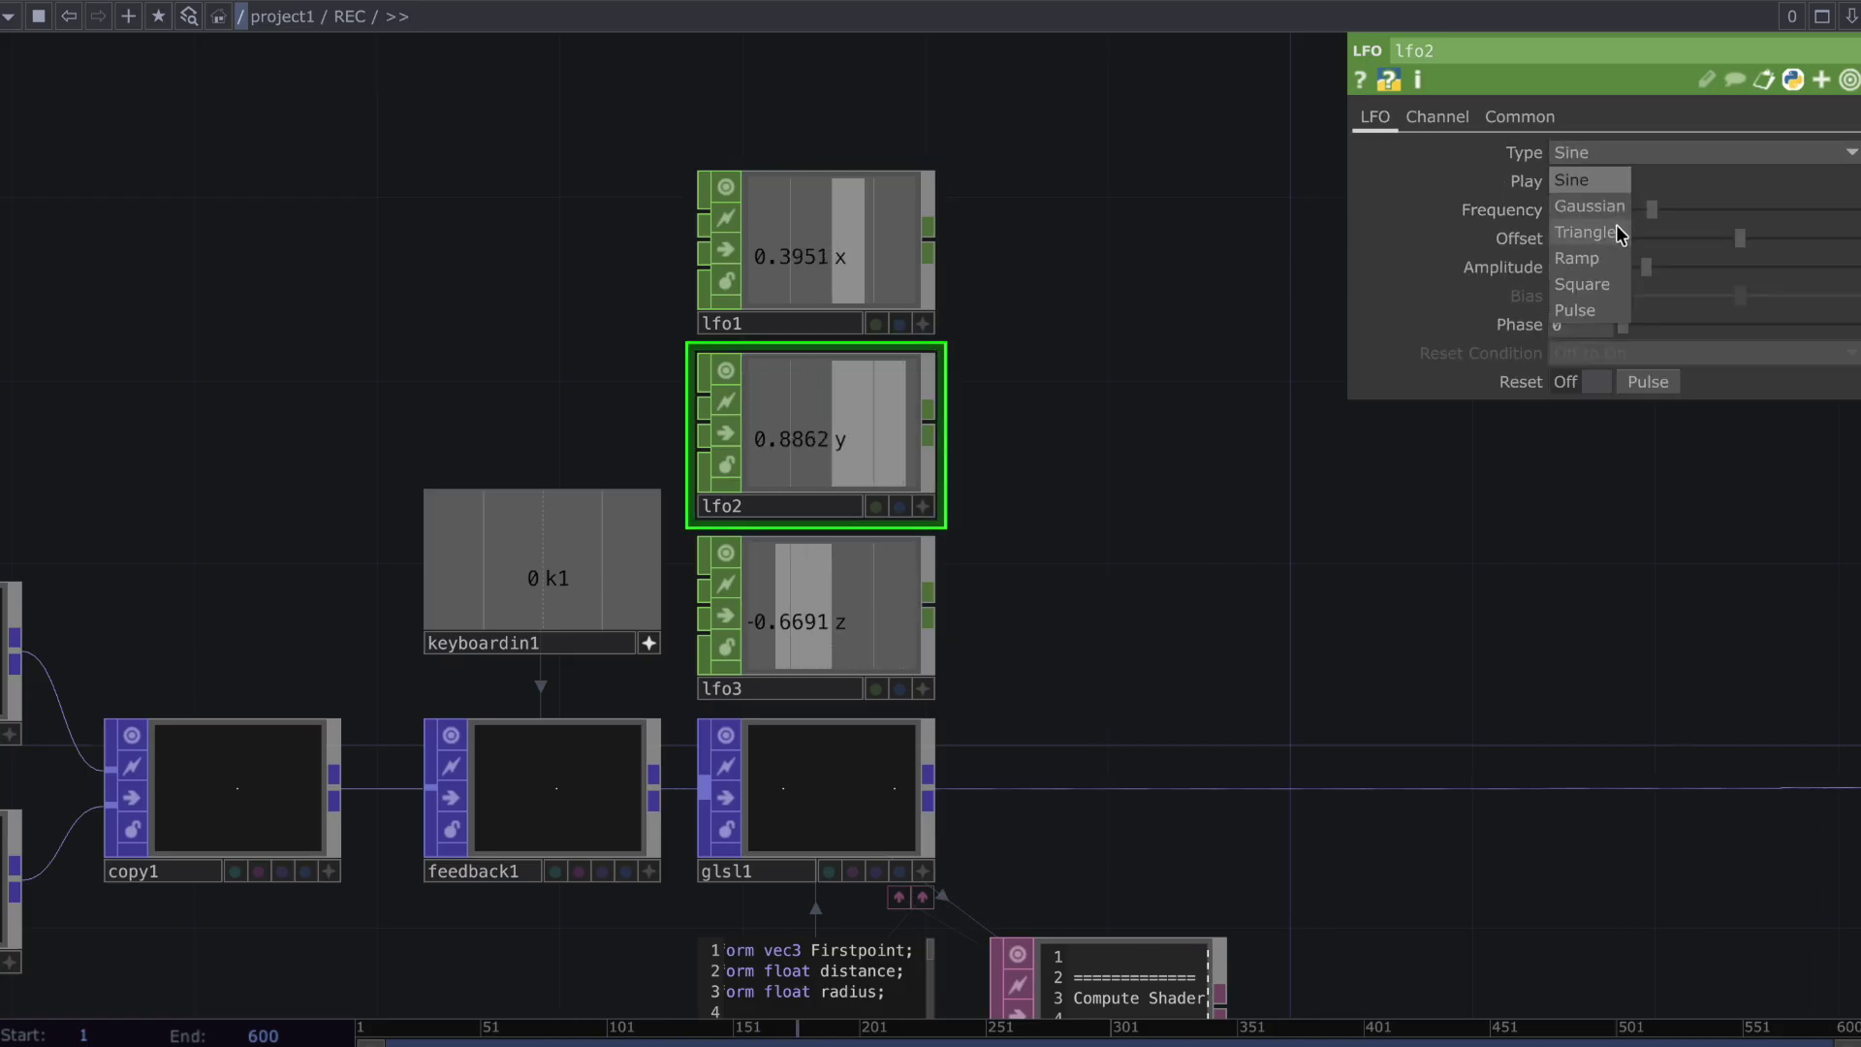
pyautogui.click(1593, 217)
pyautogui.write('0.1')
pyautogui.press('Return')
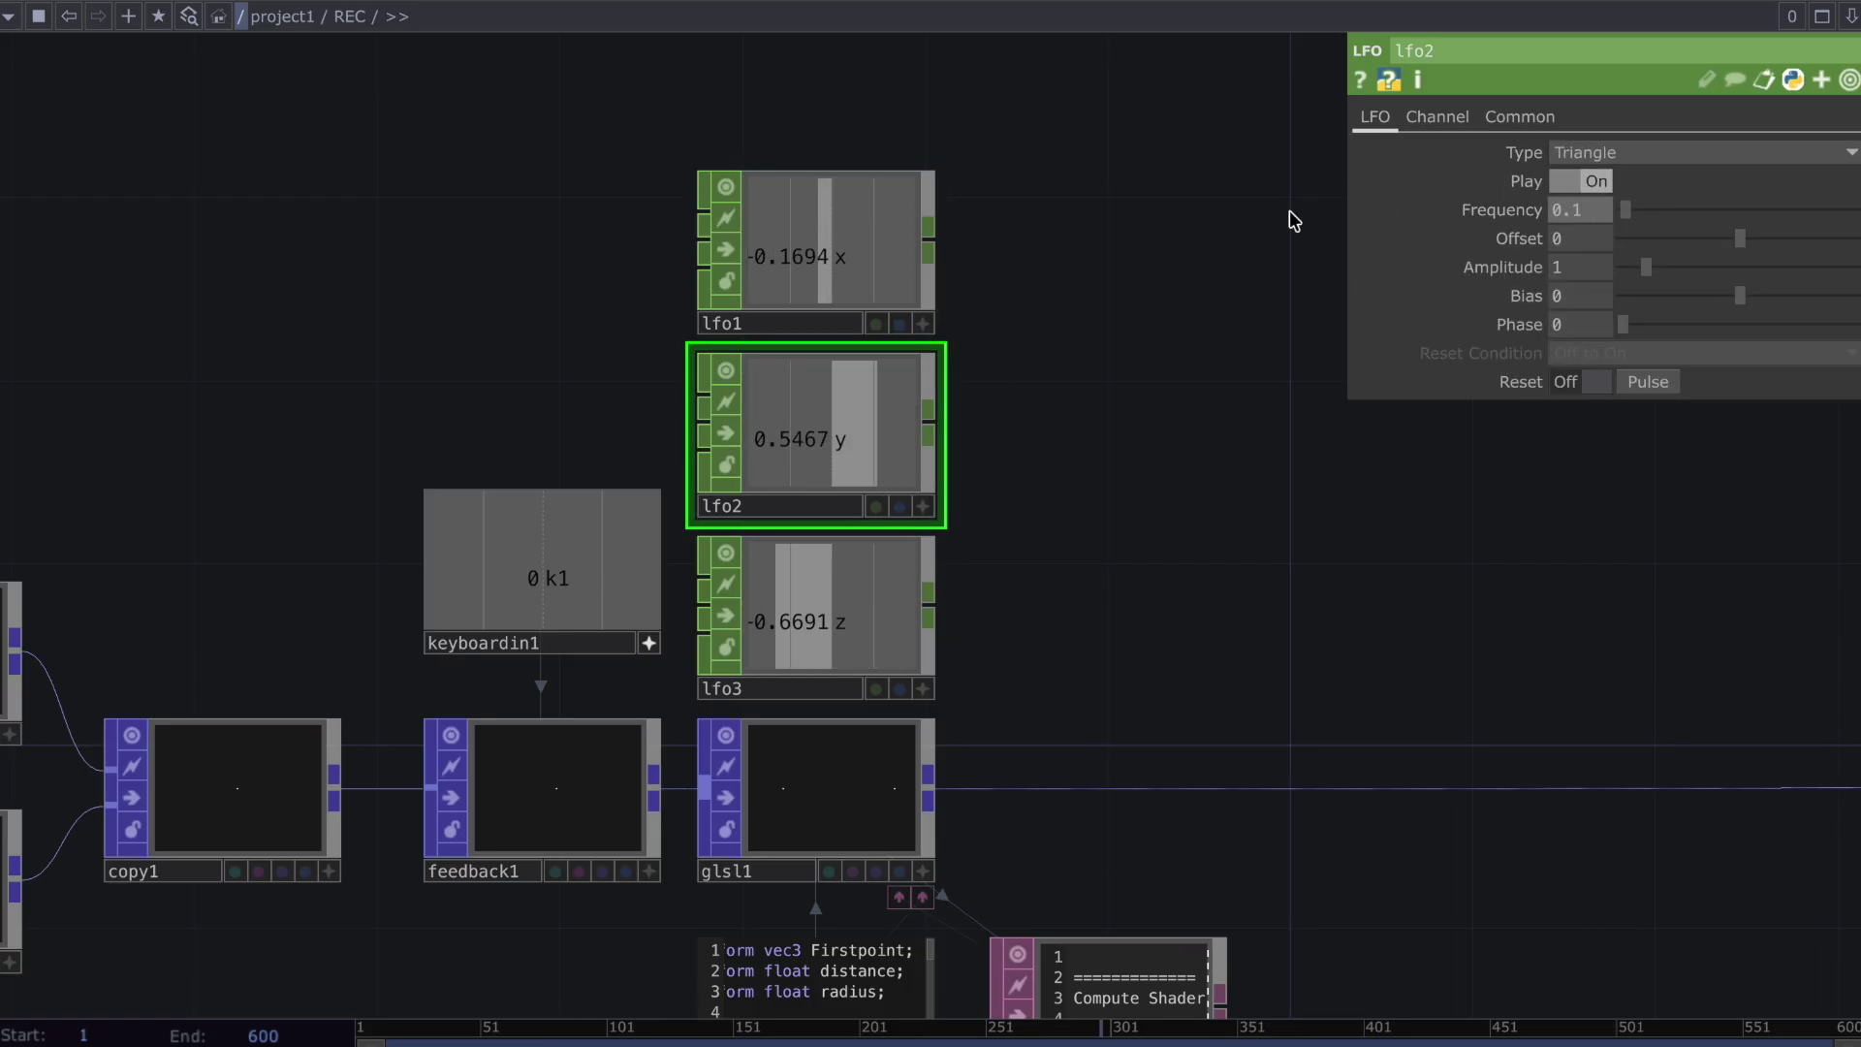
pyautogui.moveTo(1577, 270); pyautogui.dragTo(960, 278)
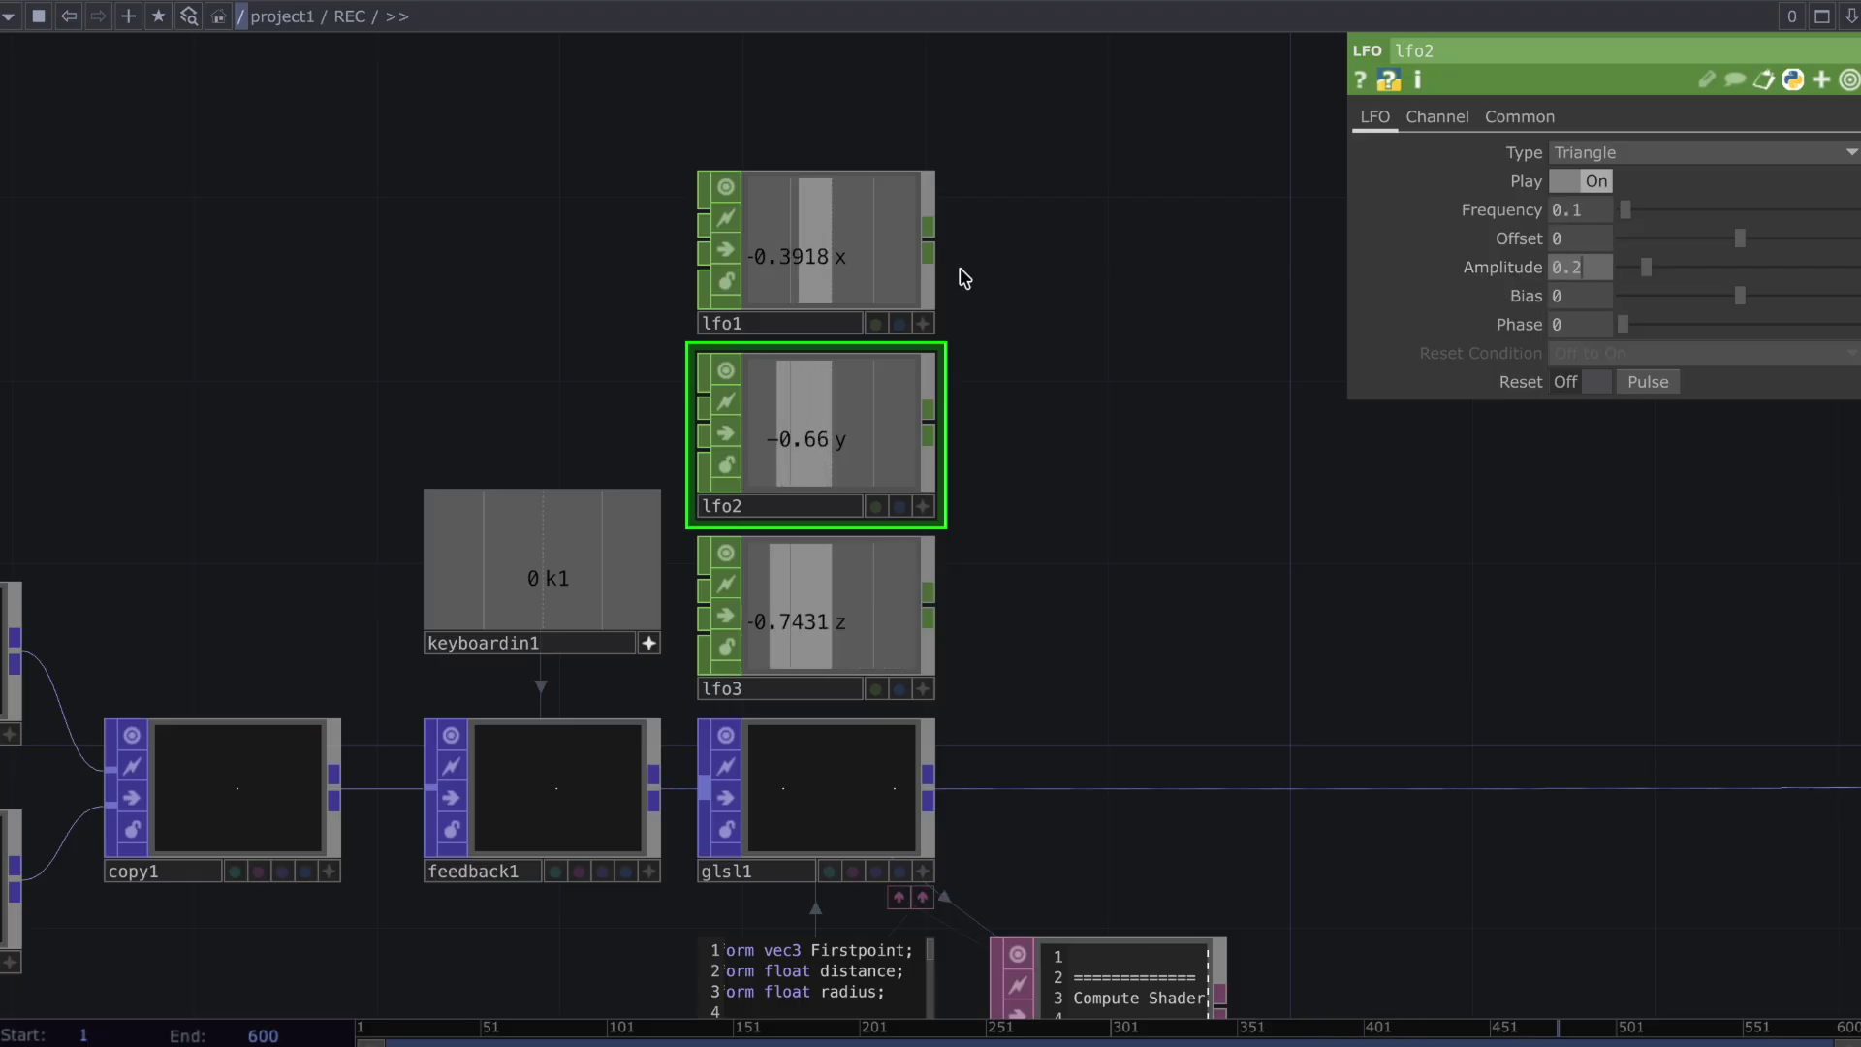
pyautogui.write('0.2')
pyautogui.press('Return')
pyautogui.moveTo(1571, 334); pyautogui.dragTo(1688, 329)
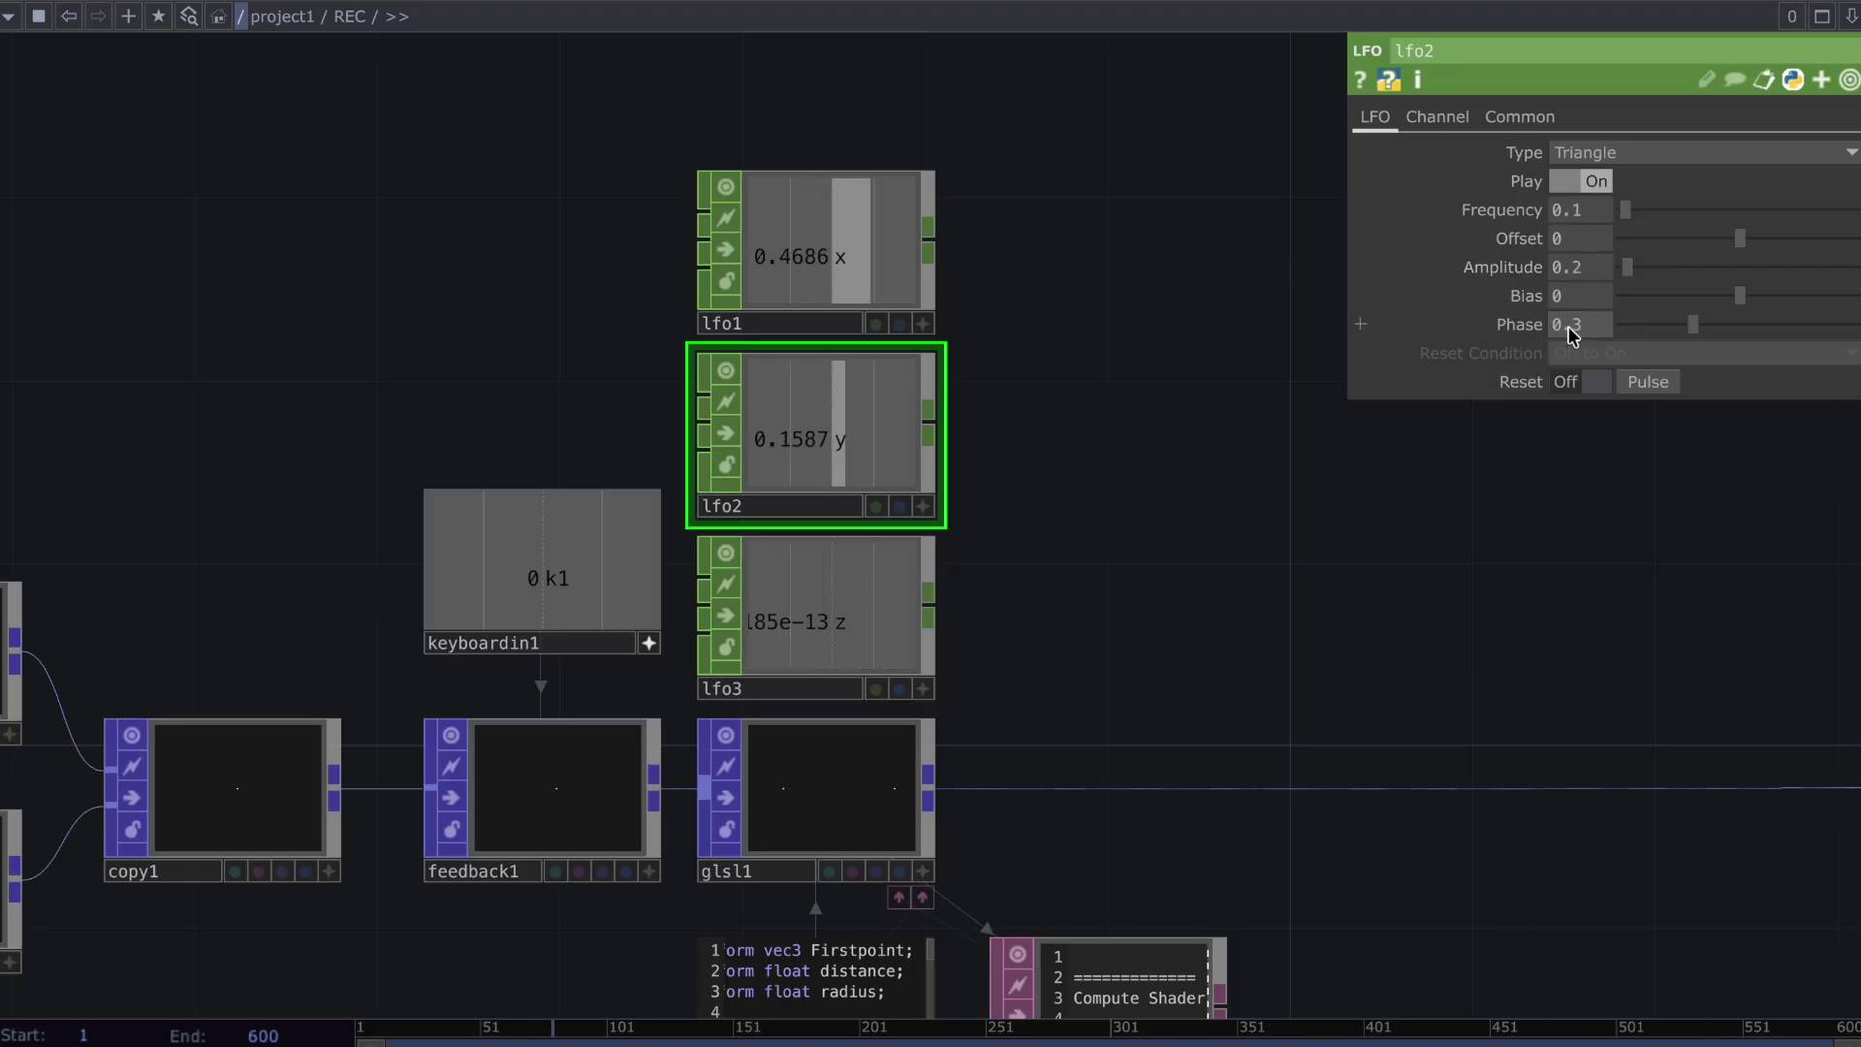
# Set lfo3's frequency to 0.1, adjust its amplitude, and select glsl1
pyautogui.click(876, 603)
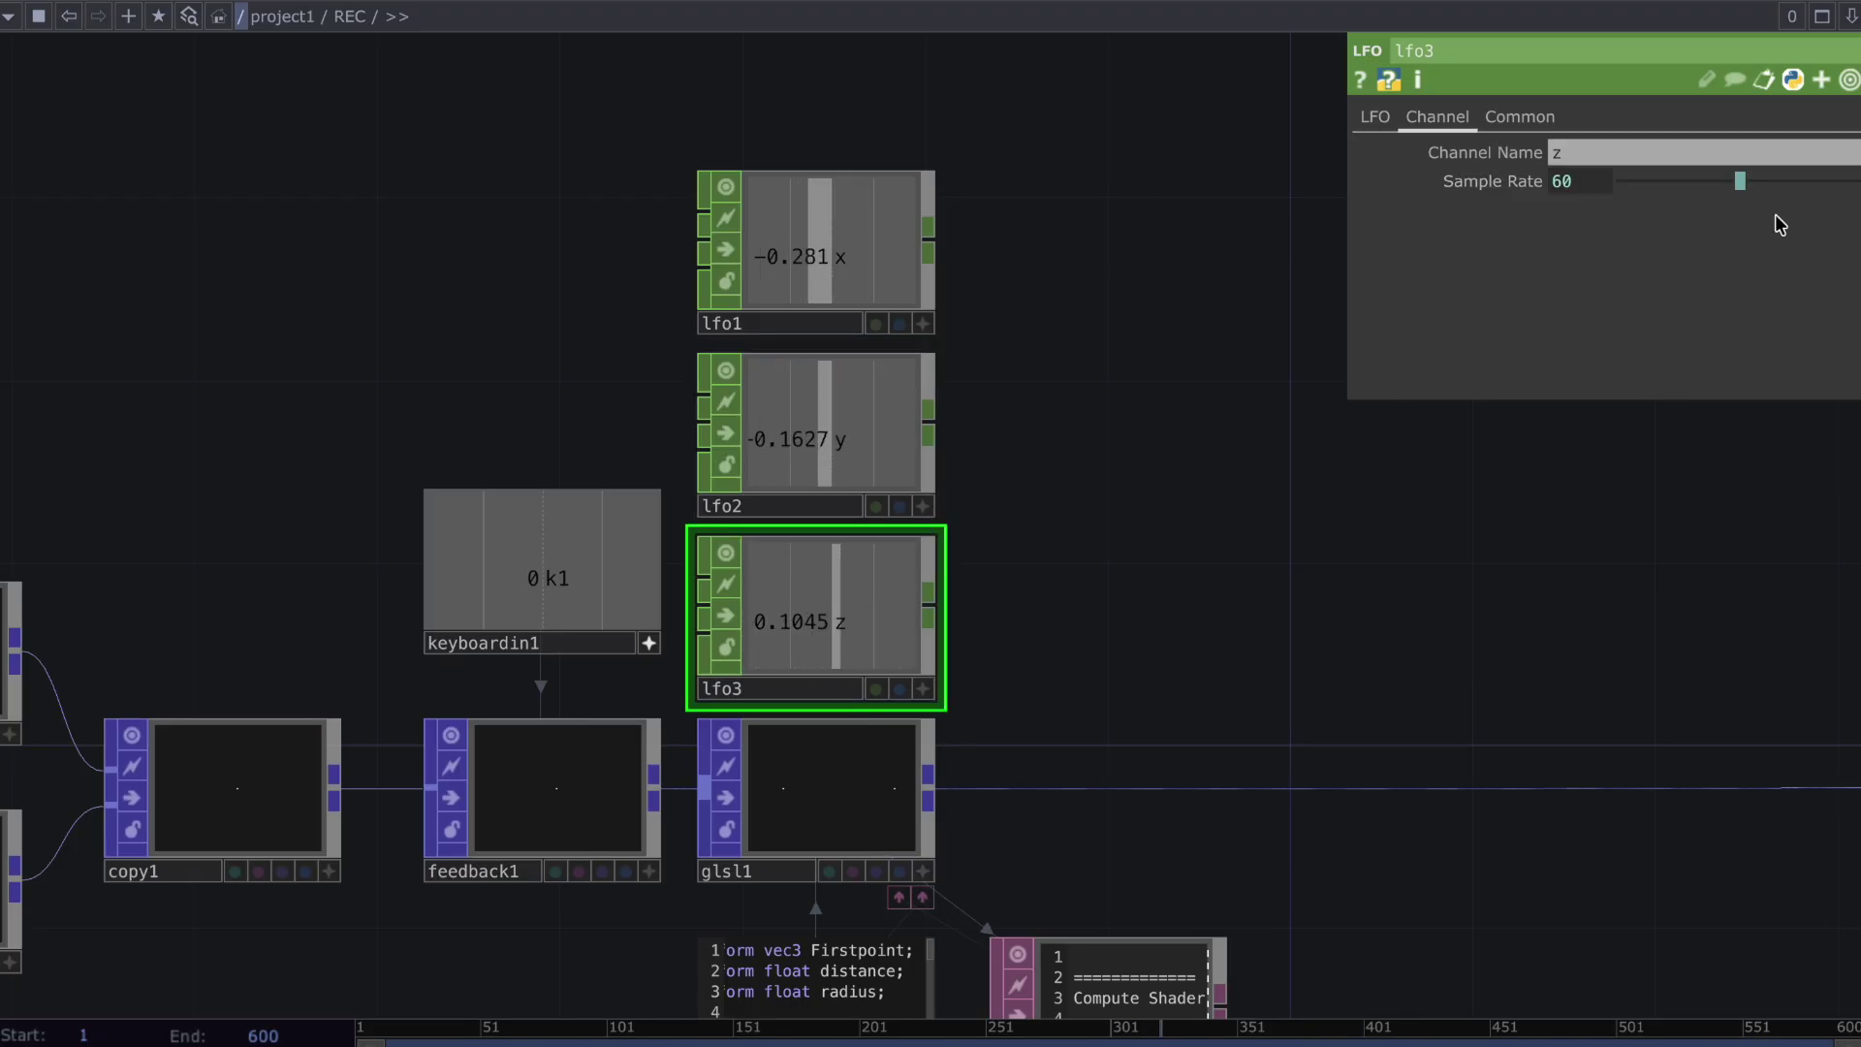
pyautogui.click(1375, 117)
pyautogui.click(1599, 210)
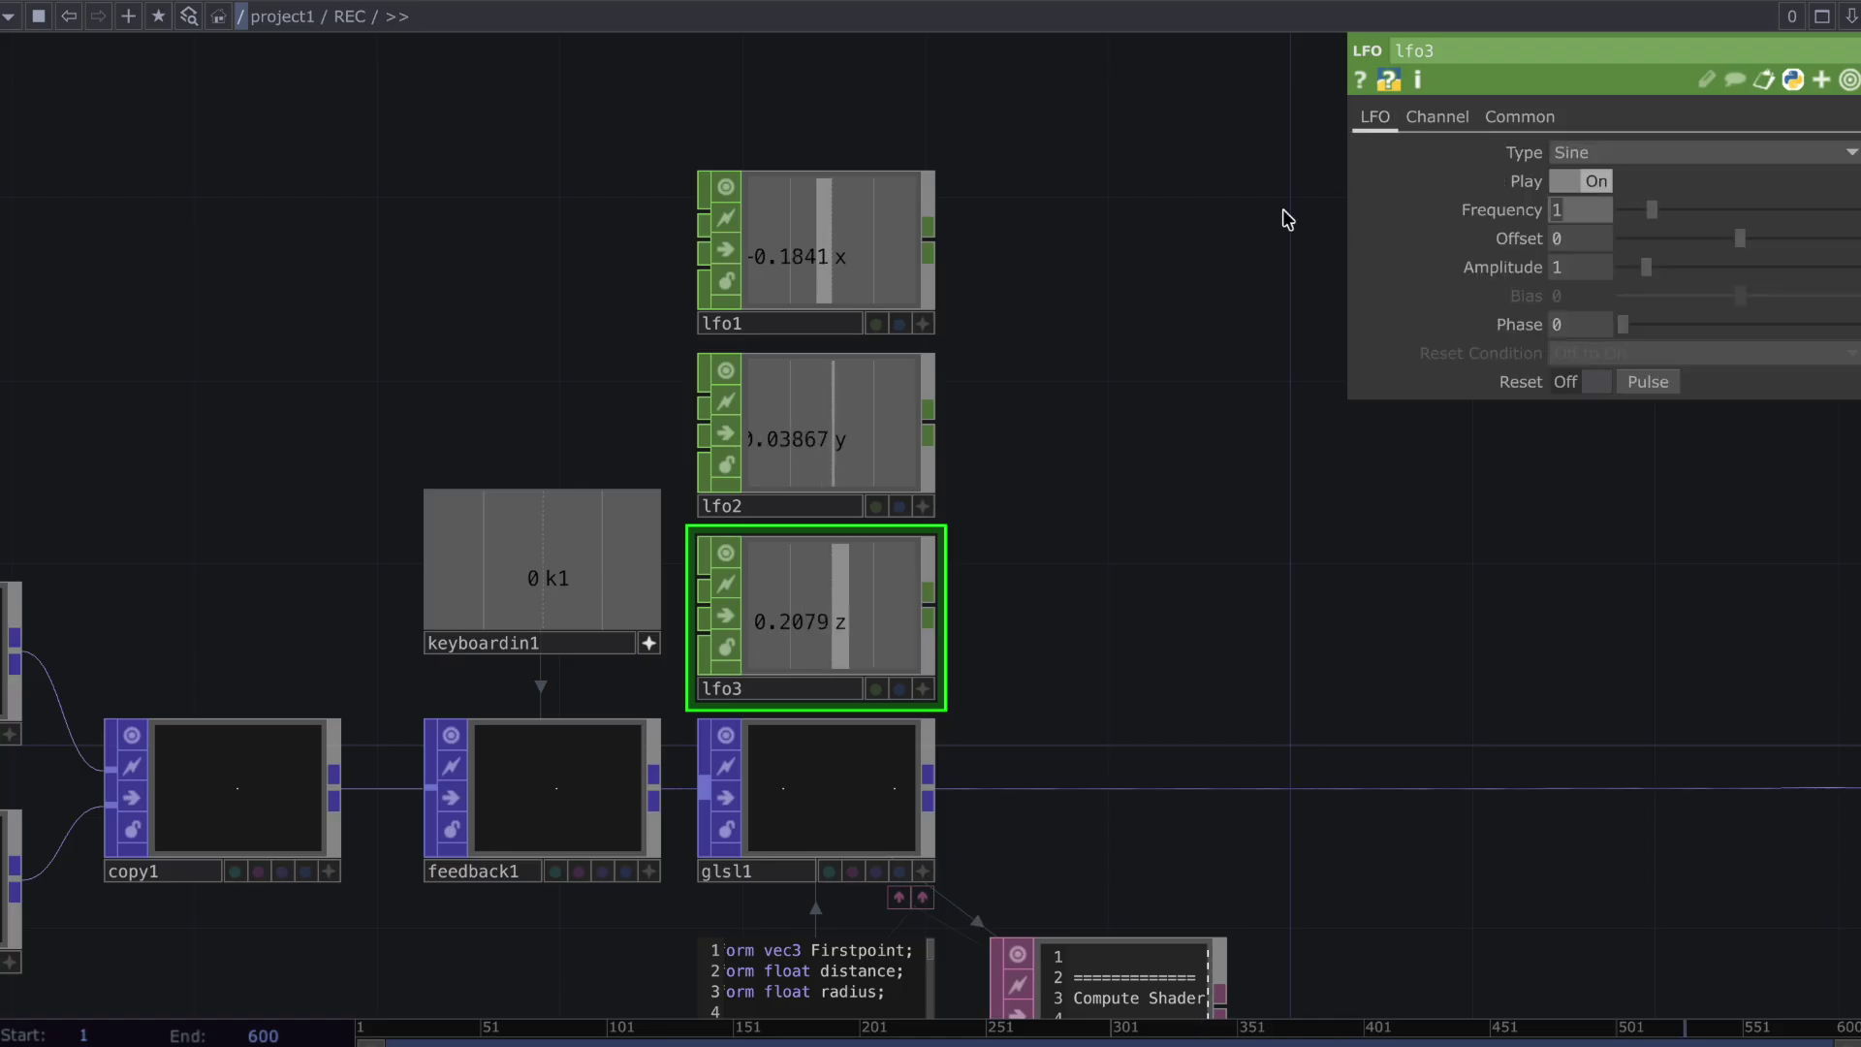
pyautogui.click(1590, 264)
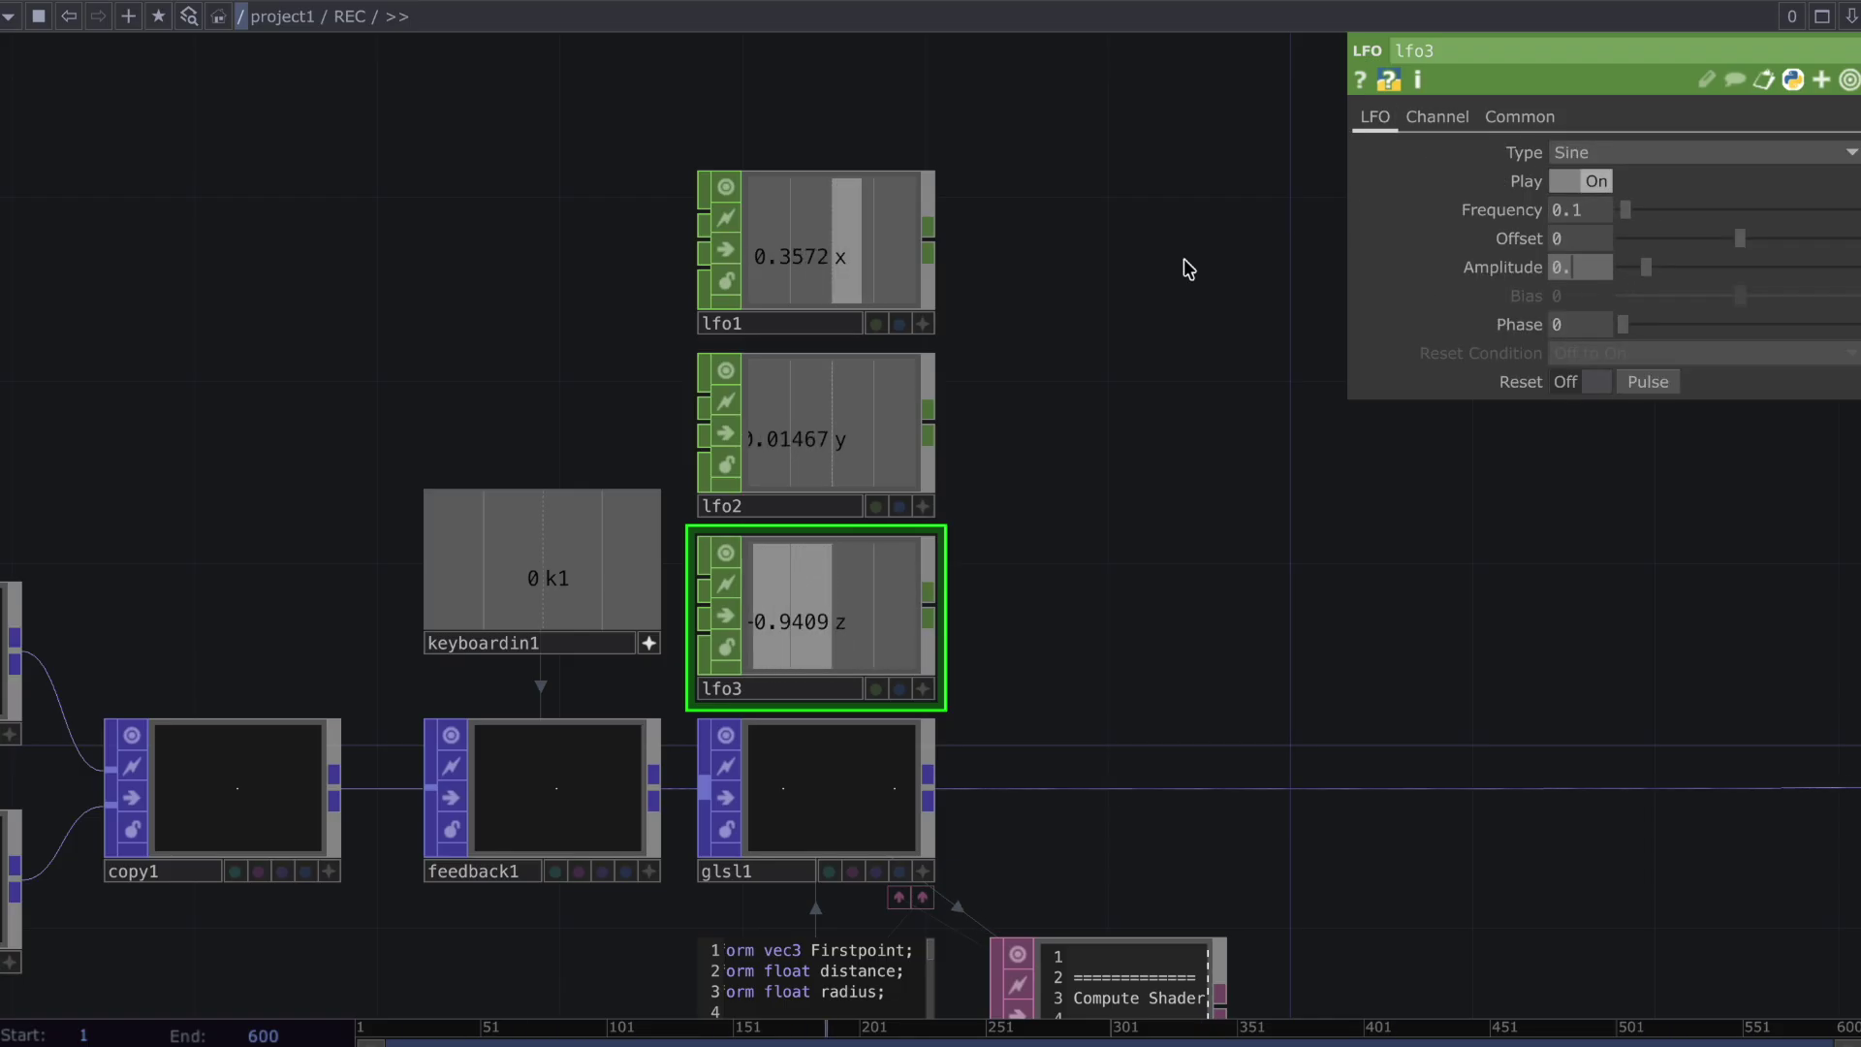
pyautogui.click(818, 769)
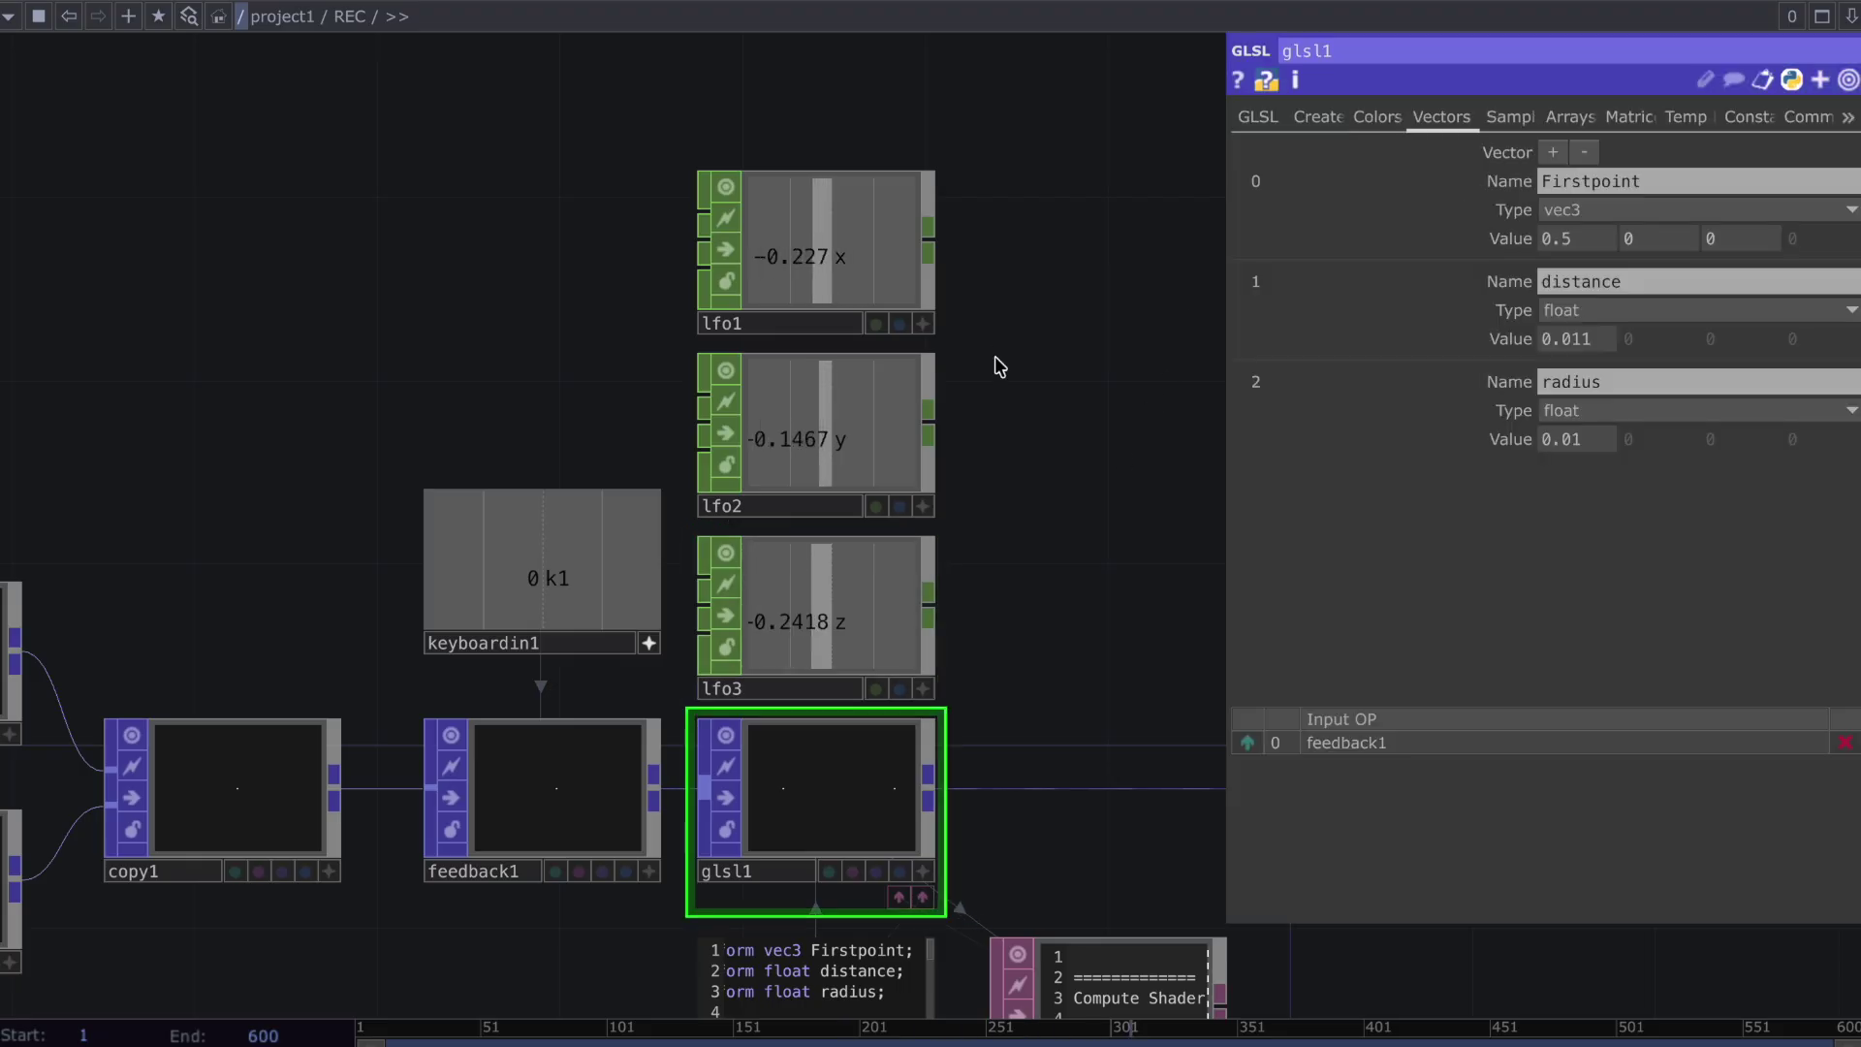
# Reference lfo1–lfo3 channels in Firstpoint's x, y, z and feed glsl1 back into feedback1
pyautogui.click(928, 324)
pyautogui.moveTo(836, 228); pyautogui.dragTo(1614, 238)
pyautogui.click(1604, 226)
pyautogui.click(922, 506)
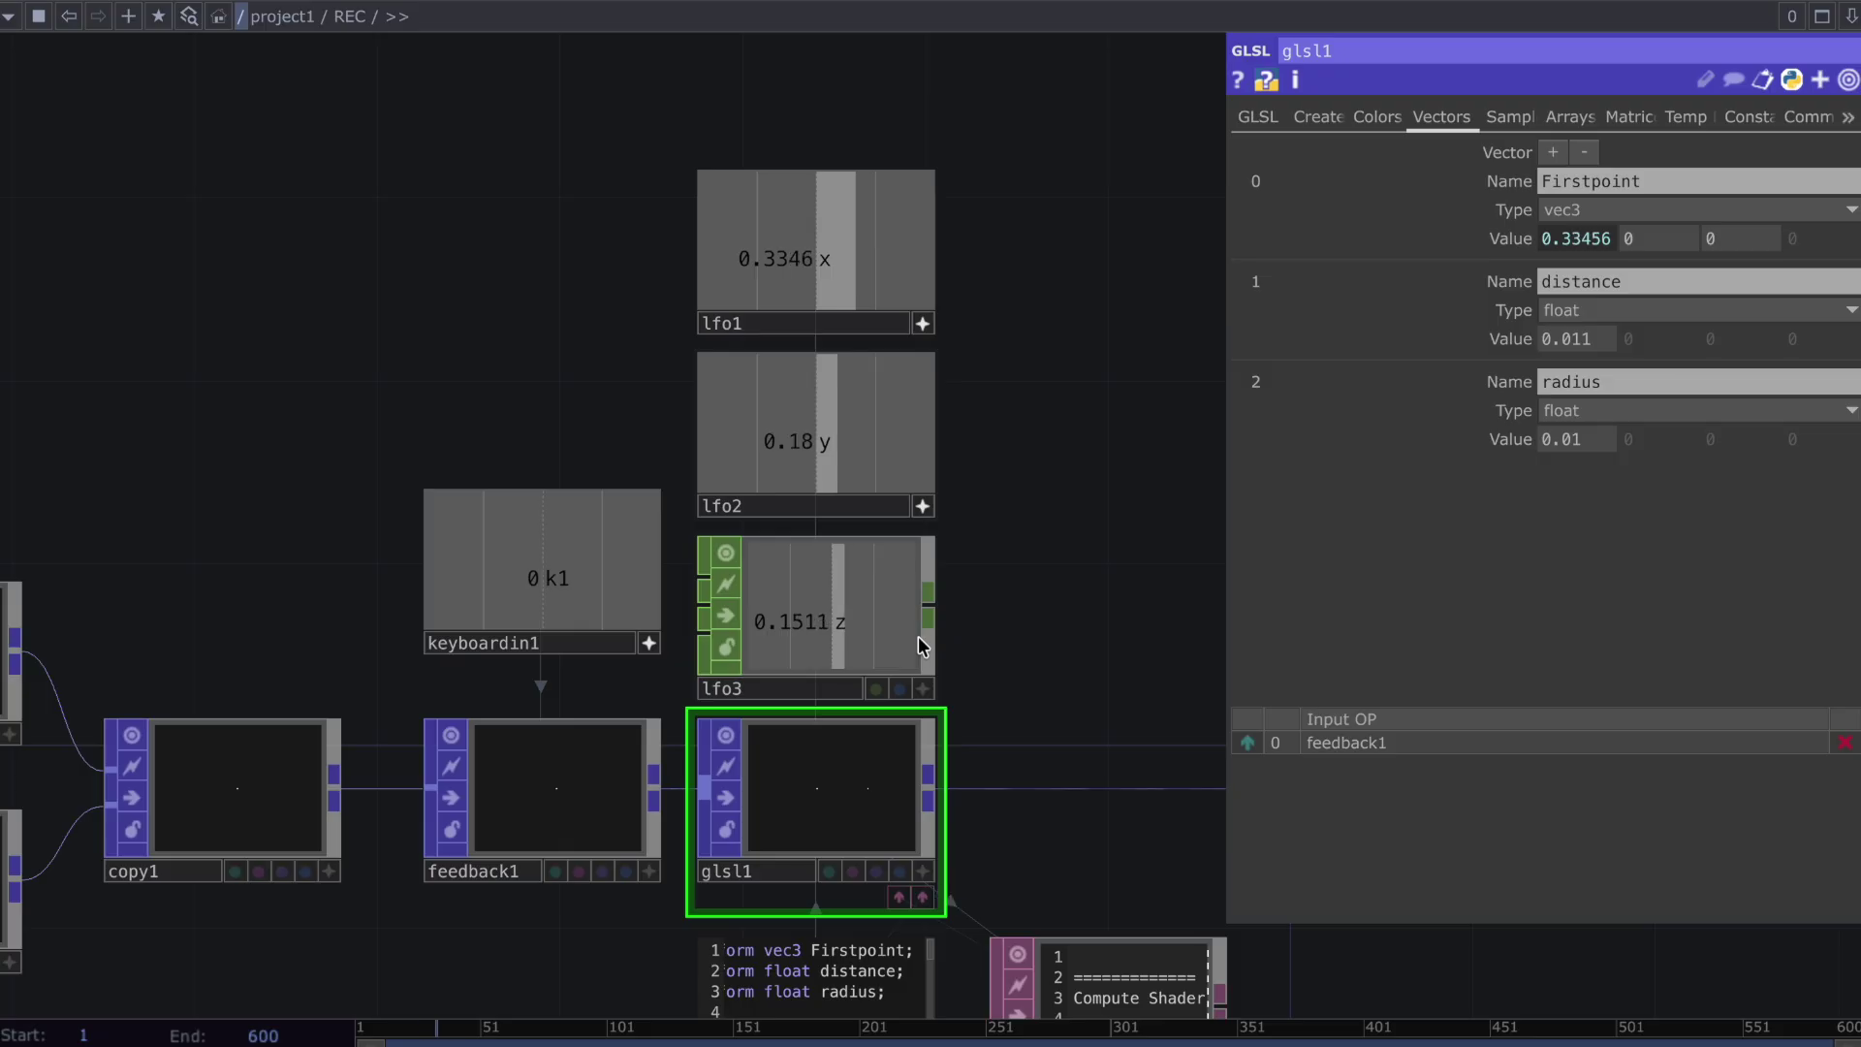
pyautogui.click(926, 688)
pyautogui.moveTo(863, 399); pyautogui.dragTo(1676, 238)
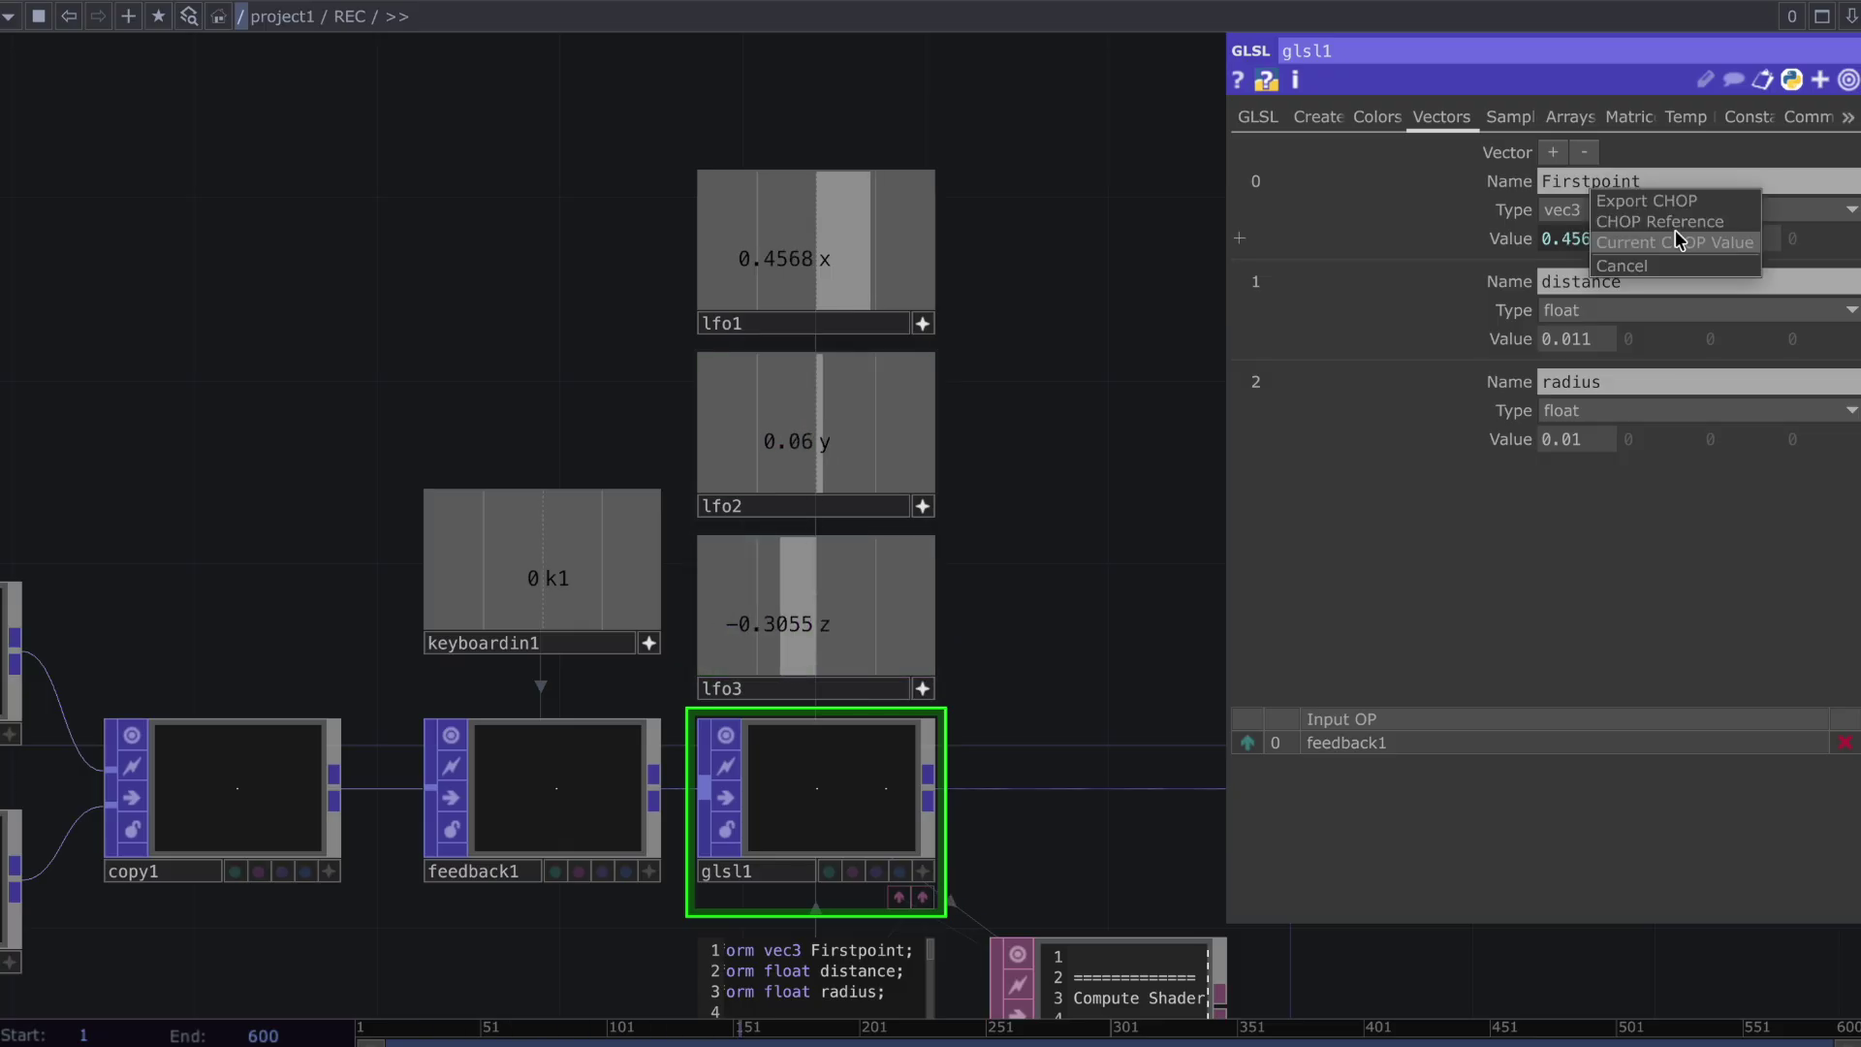
pyautogui.click(1660, 228)
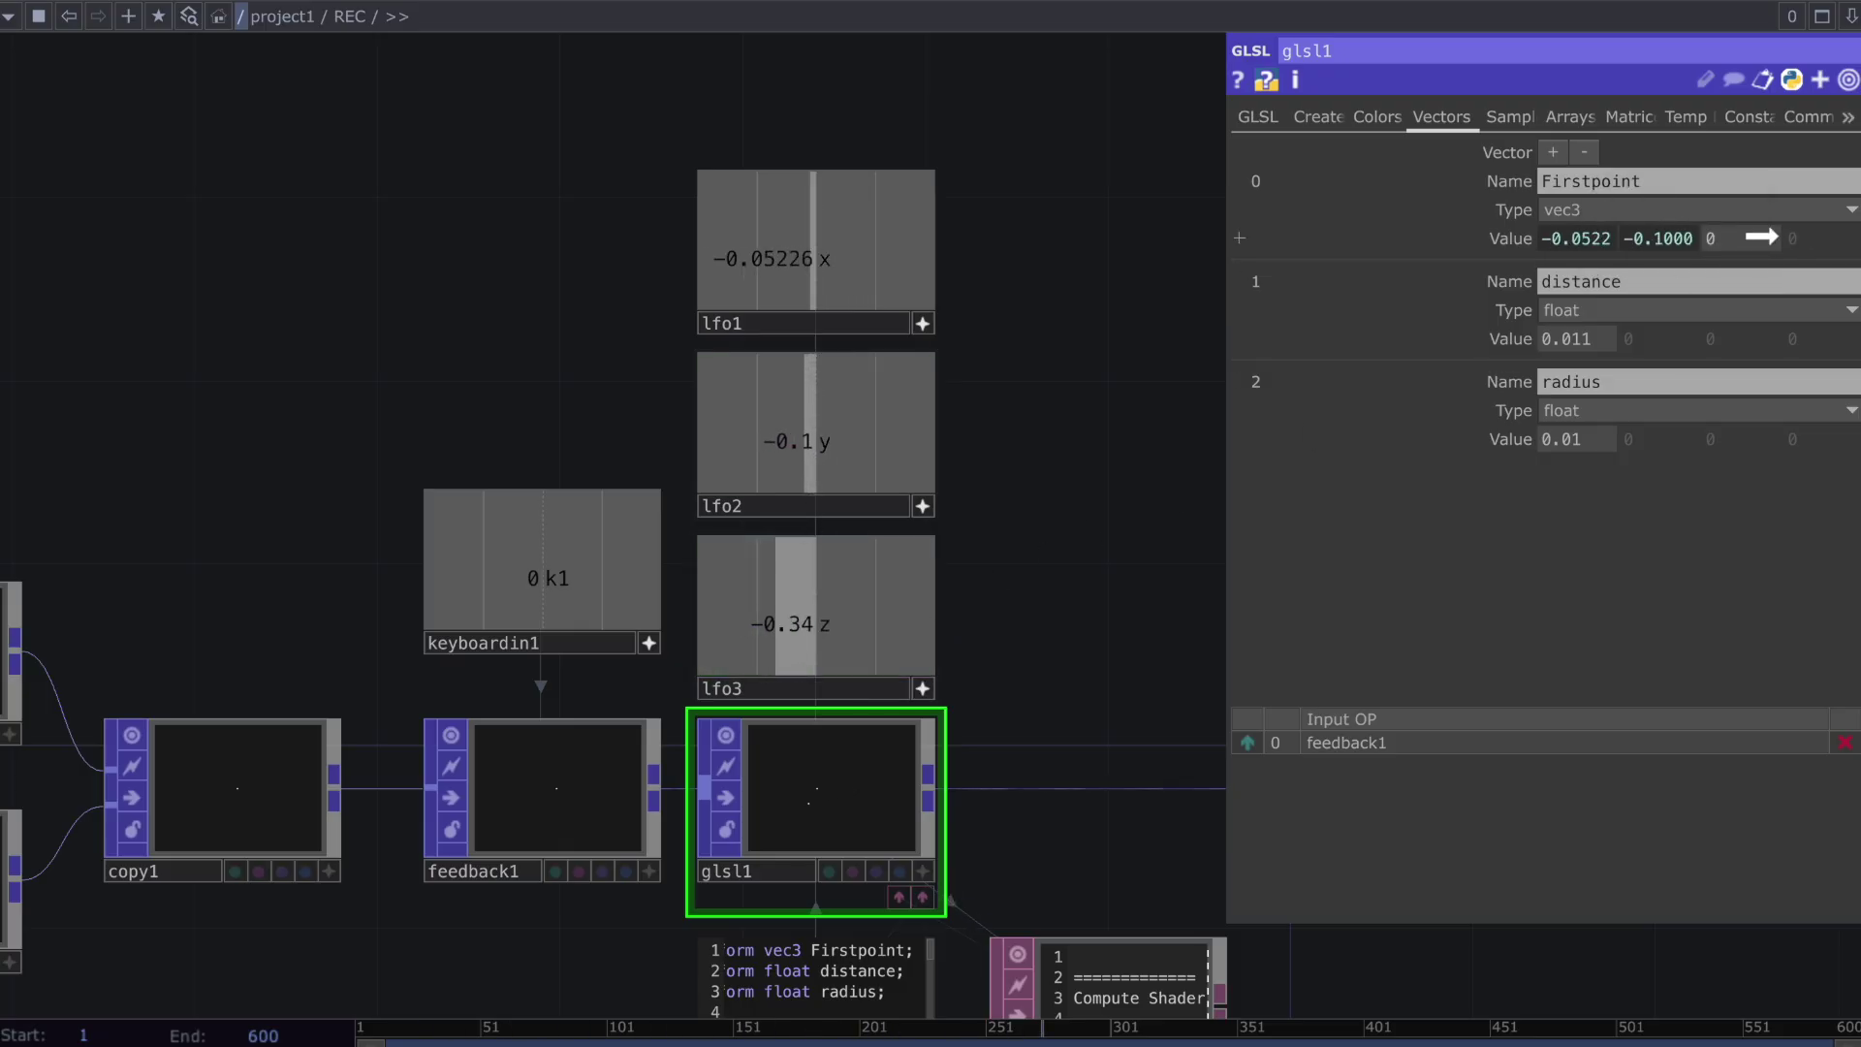
pyautogui.moveTo(1763, 236); pyautogui.dragTo(1772, 237)
pyautogui.click(1753, 225)
pyautogui.moveTo(1074, 713); pyautogui.dragTo(1052, 543)
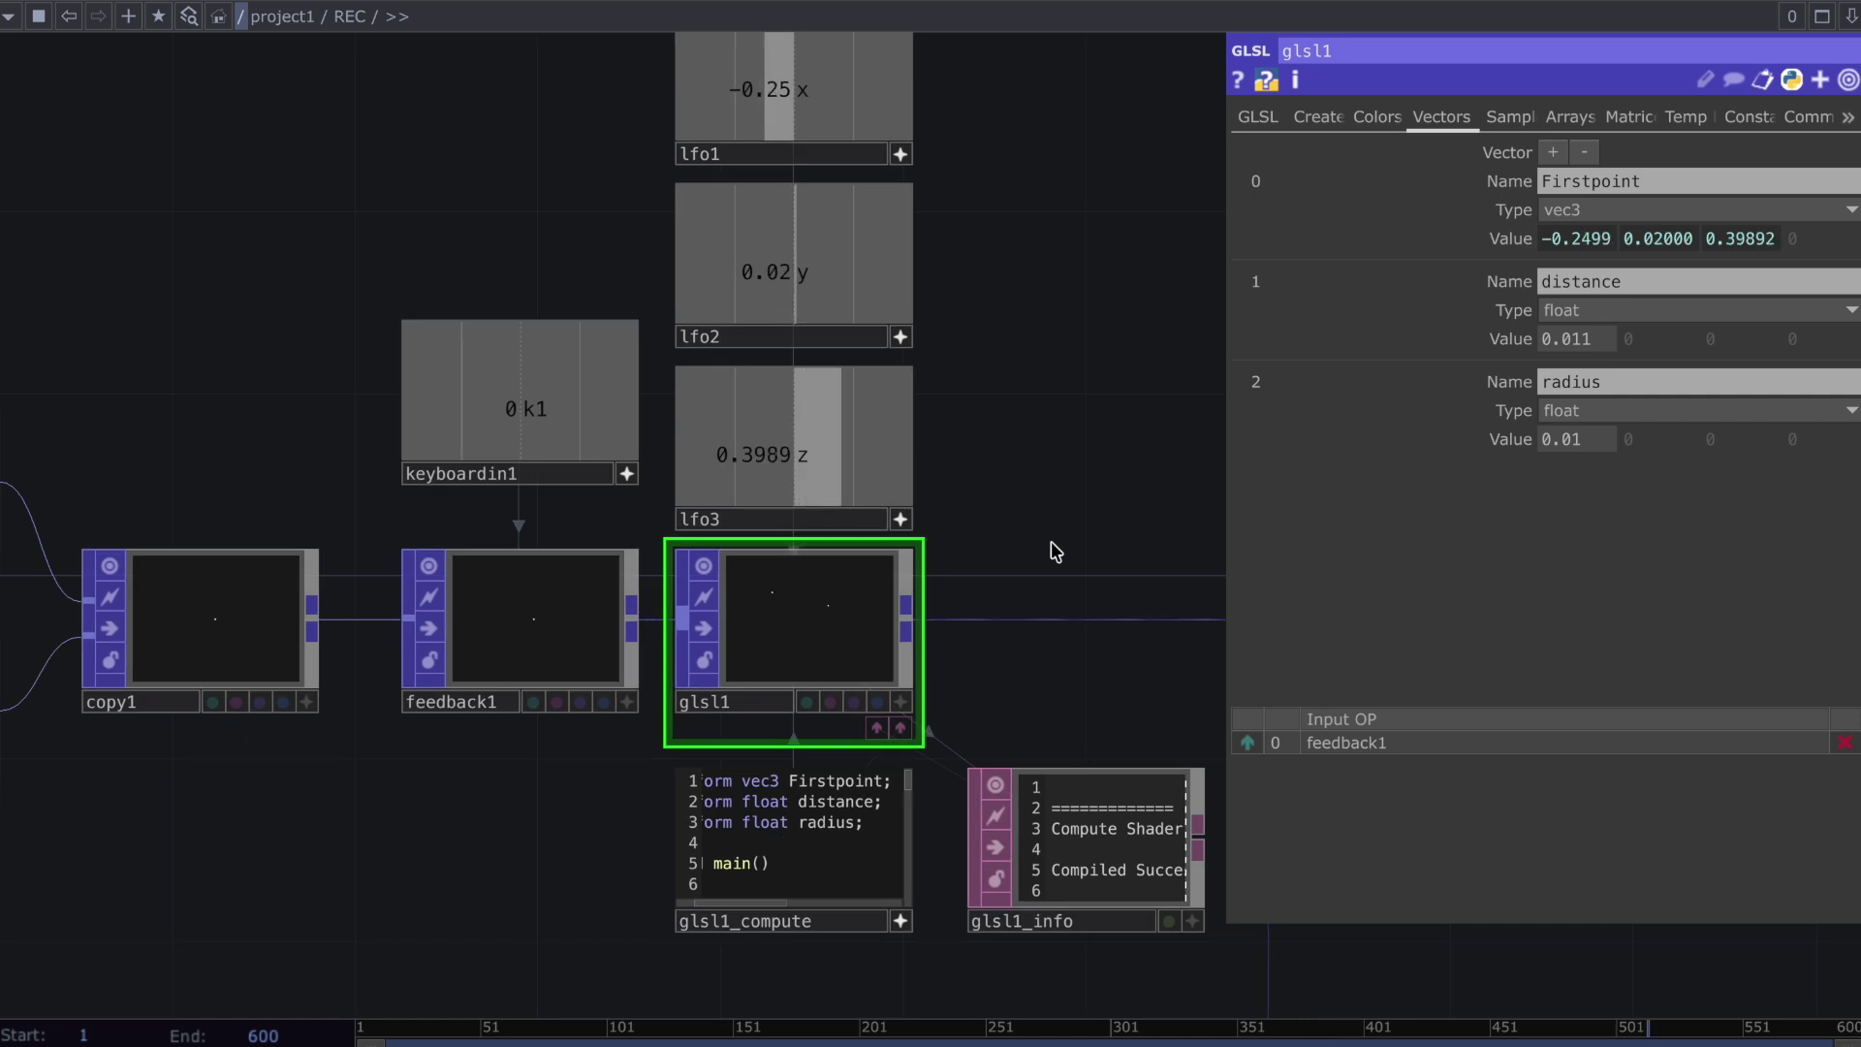
pyautogui.moveTo(756, 625); pyautogui.dragTo(496, 631)
pyautogui.rightClick(798, 581)
pyautogui.click(819, 572)
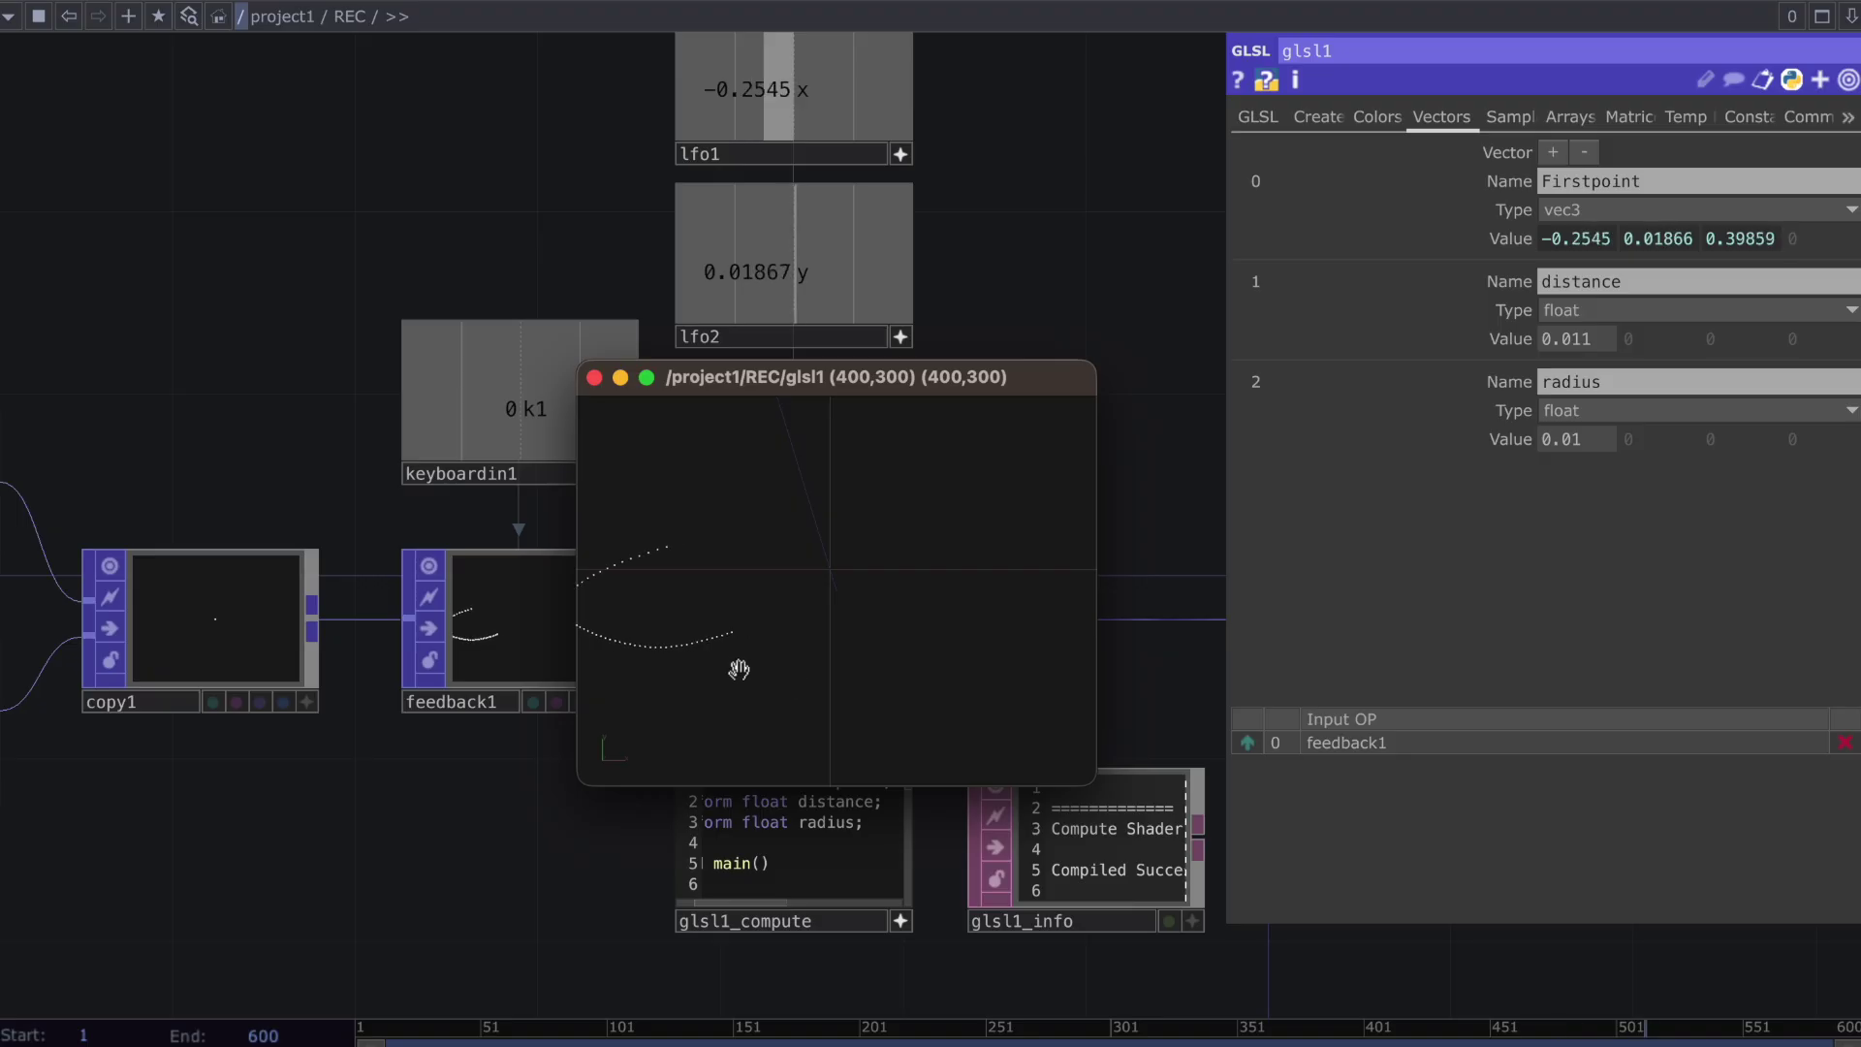
pyautogui.click(595, 378)
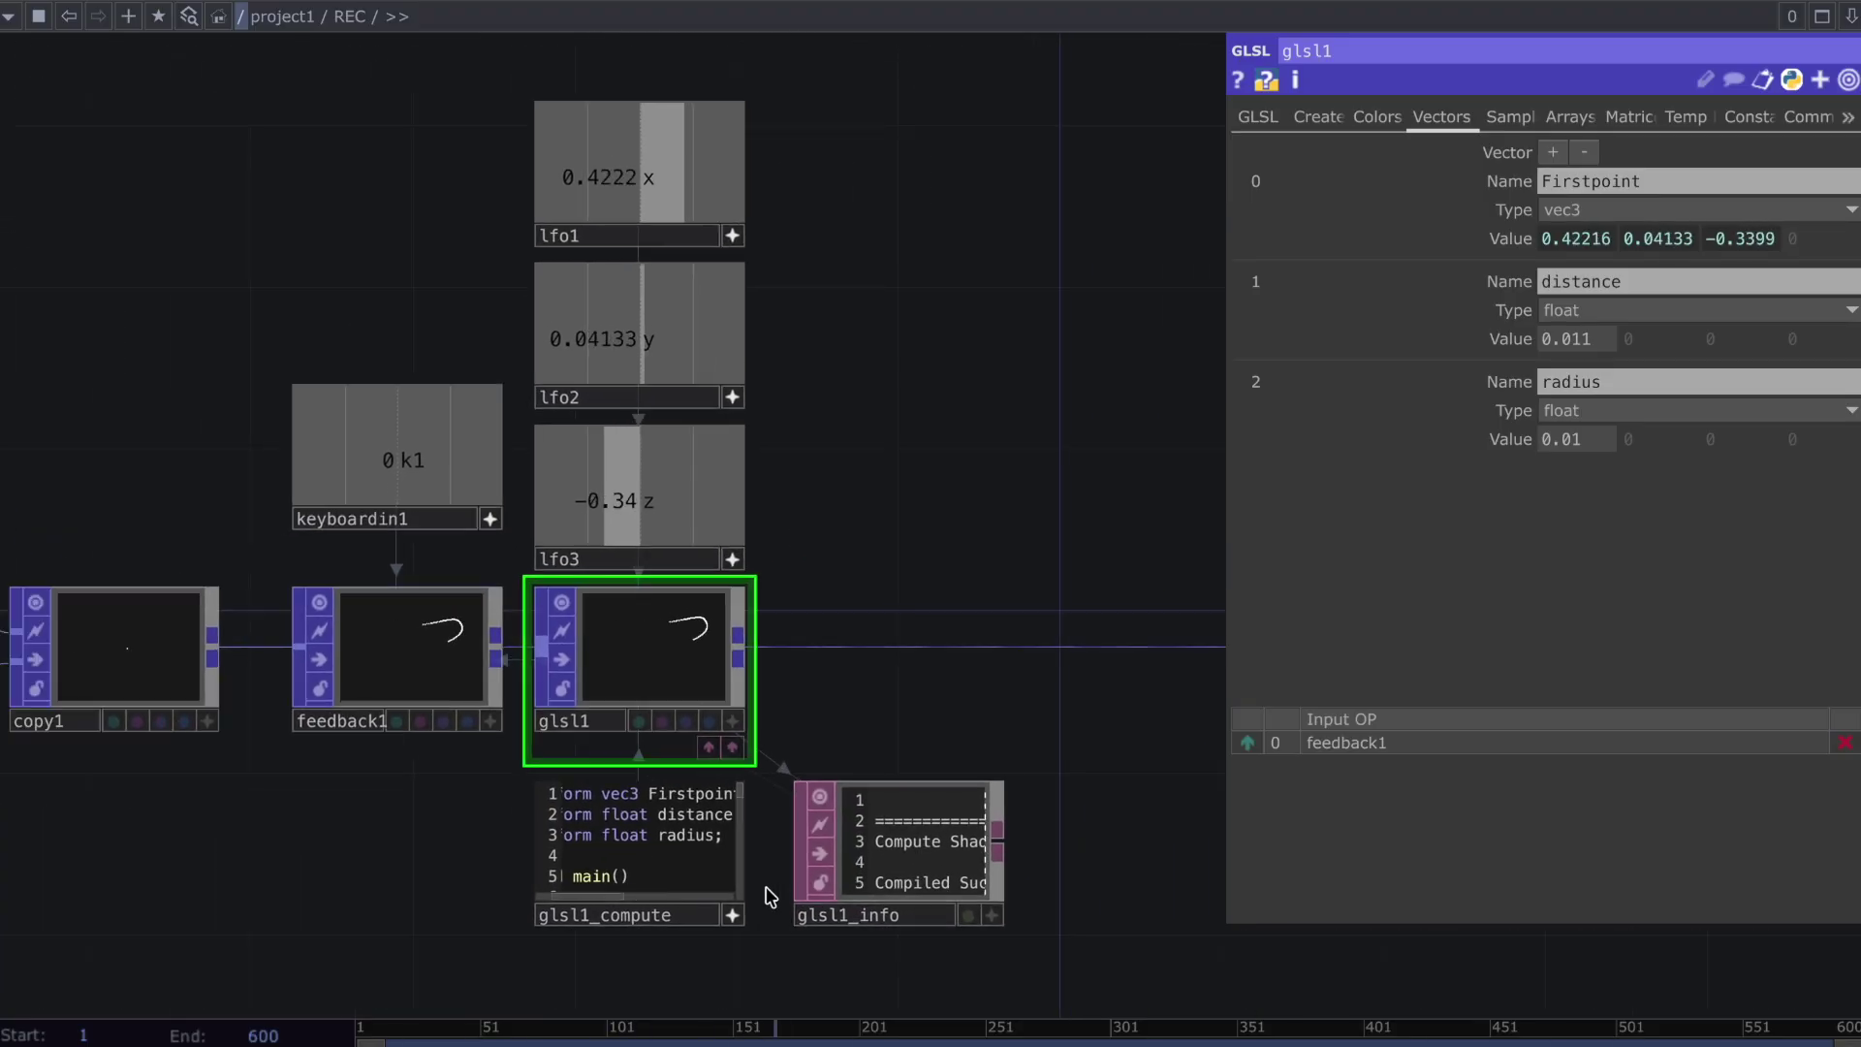
pyautogui.click(735, 914)
# Insert a Primitive POP, primitive1, on glsl1's output wire
pyautogui.rightClick(972, 645)
pyautogui.click(1026, 623)
pyautogui.write('pro')
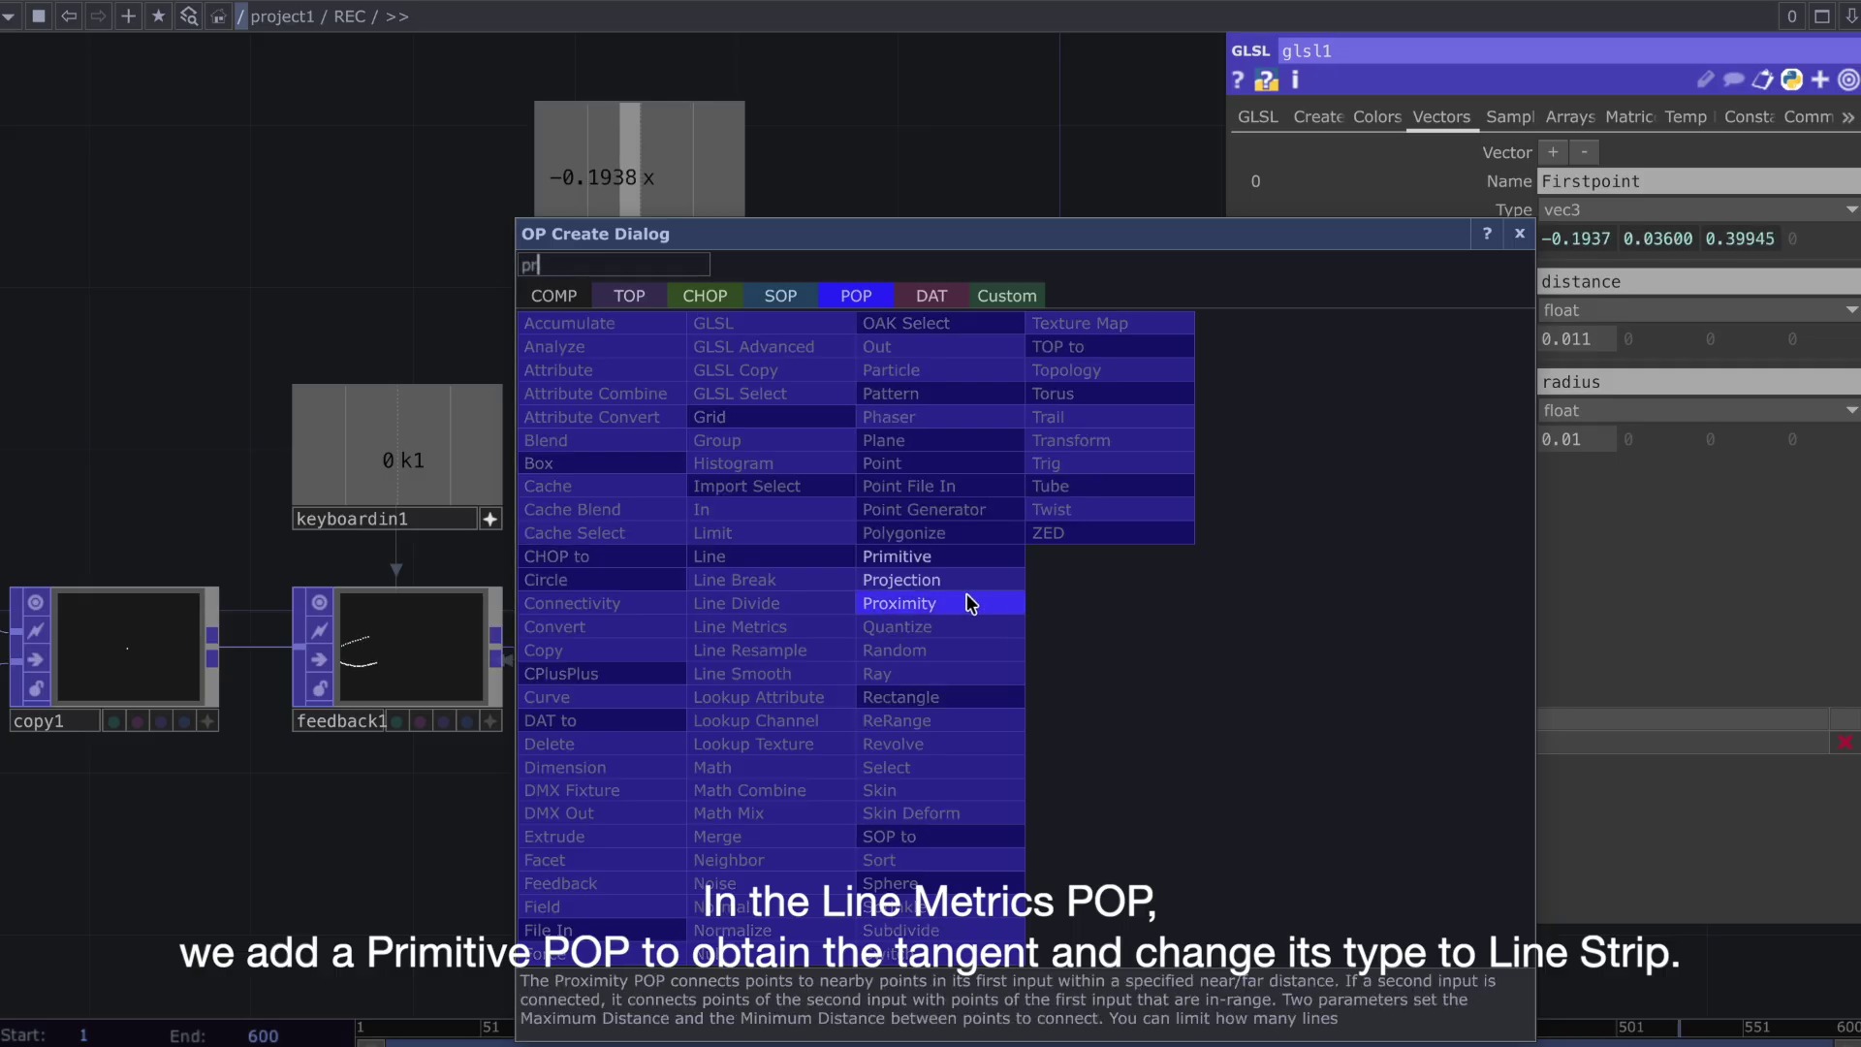
pyautogui.click(945, 559)
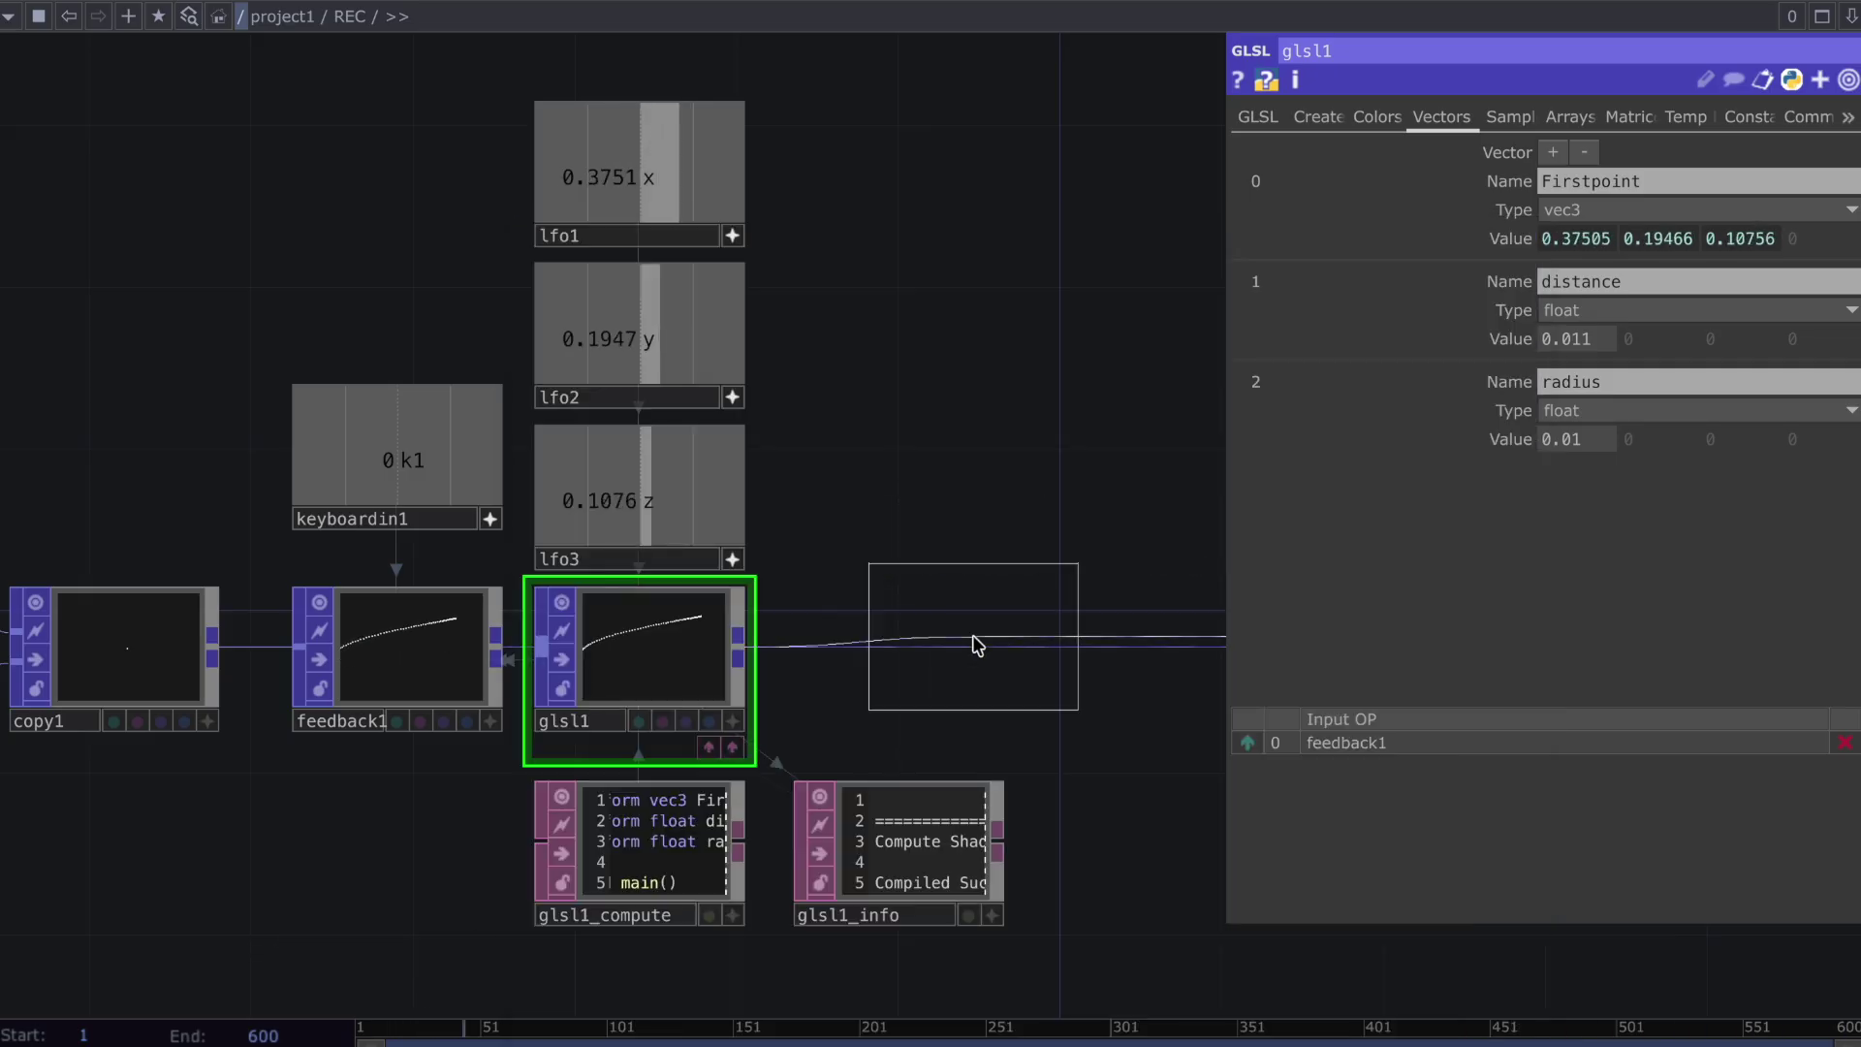
pyautogui.click(917, 671)
pyautogui.click(732, 747)
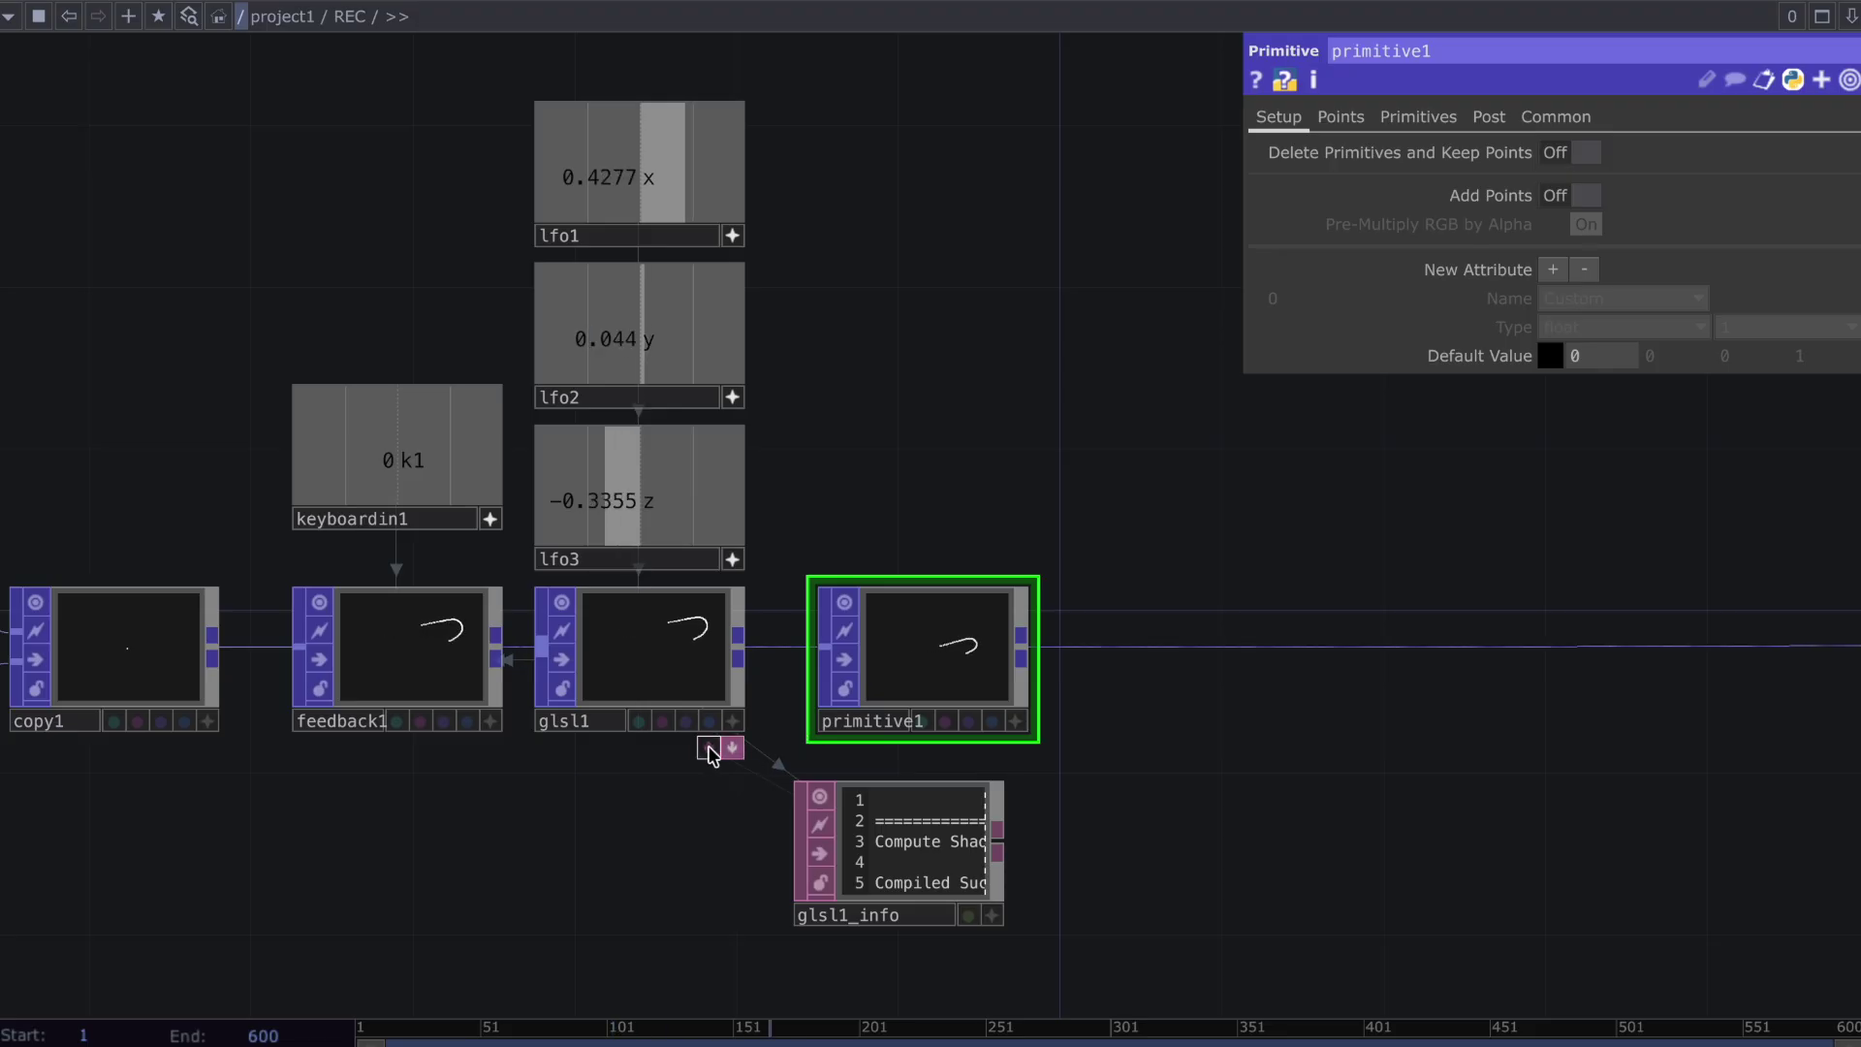
pyautogui.click(709, 748)
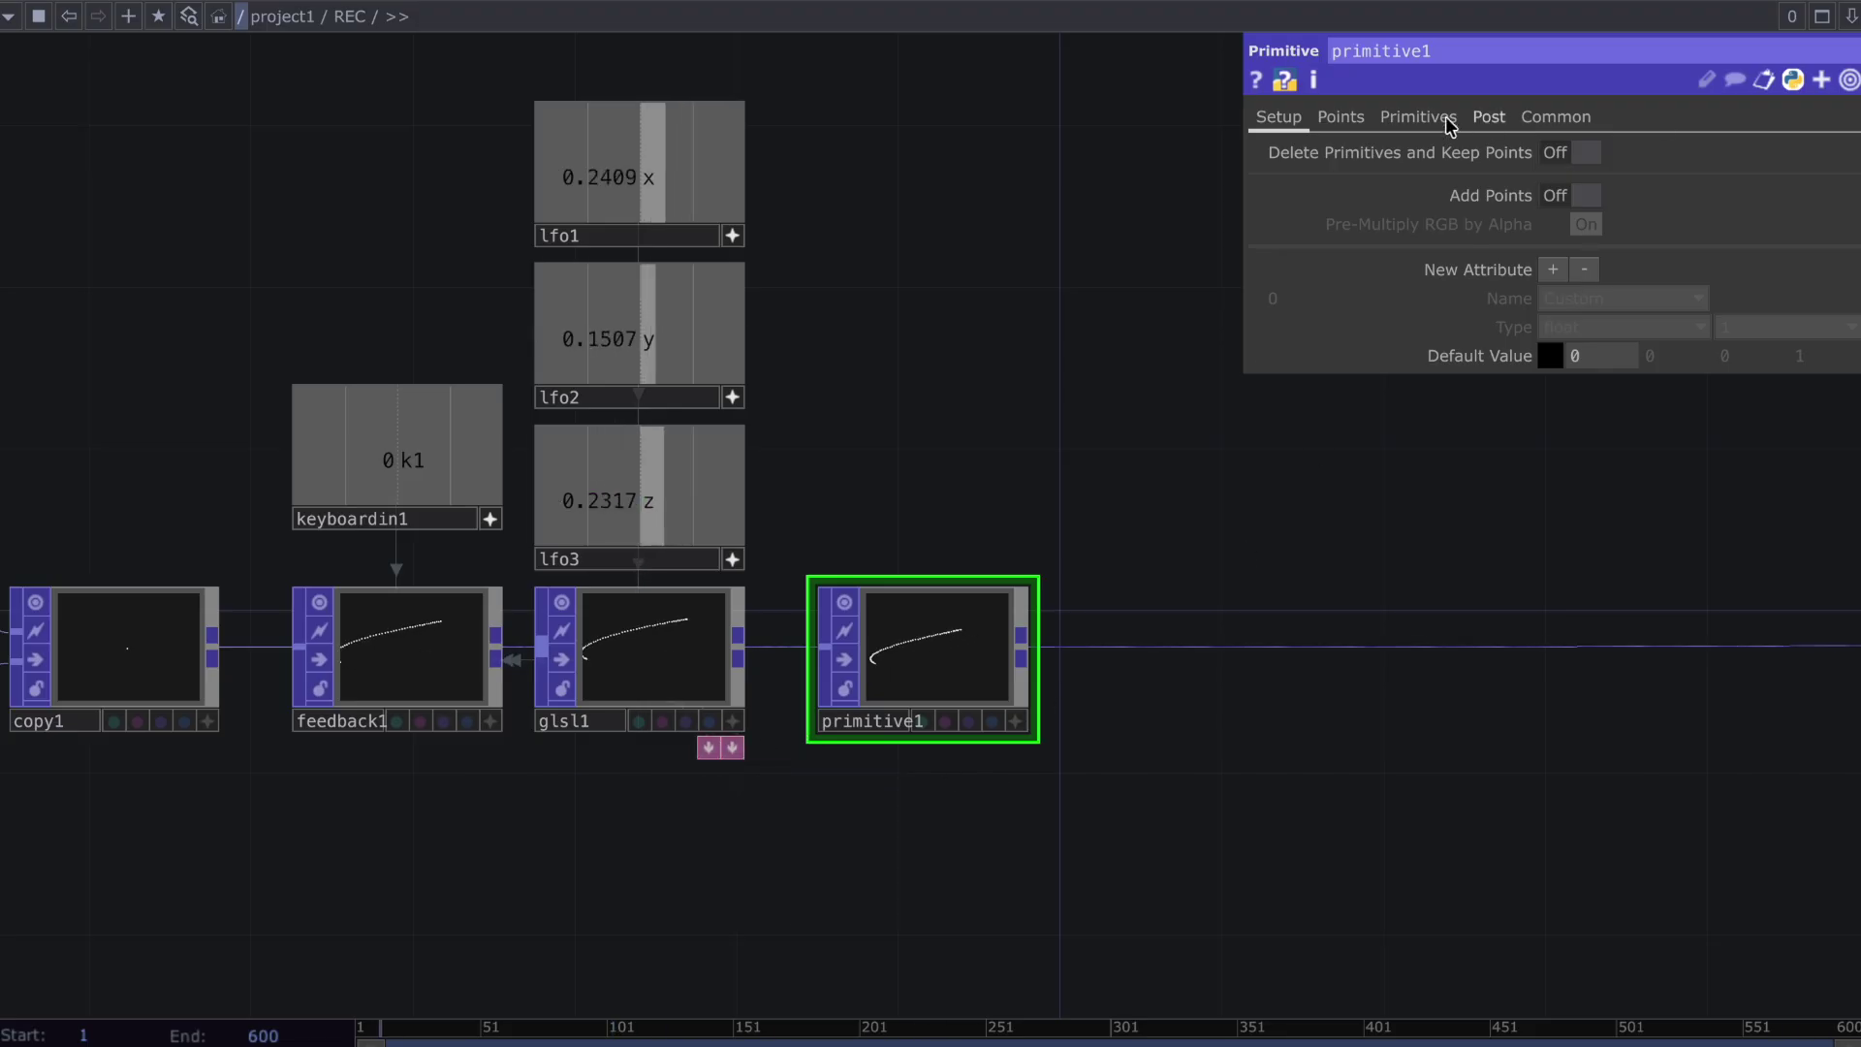
# Set primitive1 to build Line Strips by pattern, deleting incoming primitives but keeping points
pyautogui.click(1448, 124)
pyautogui.click(1552, 152)
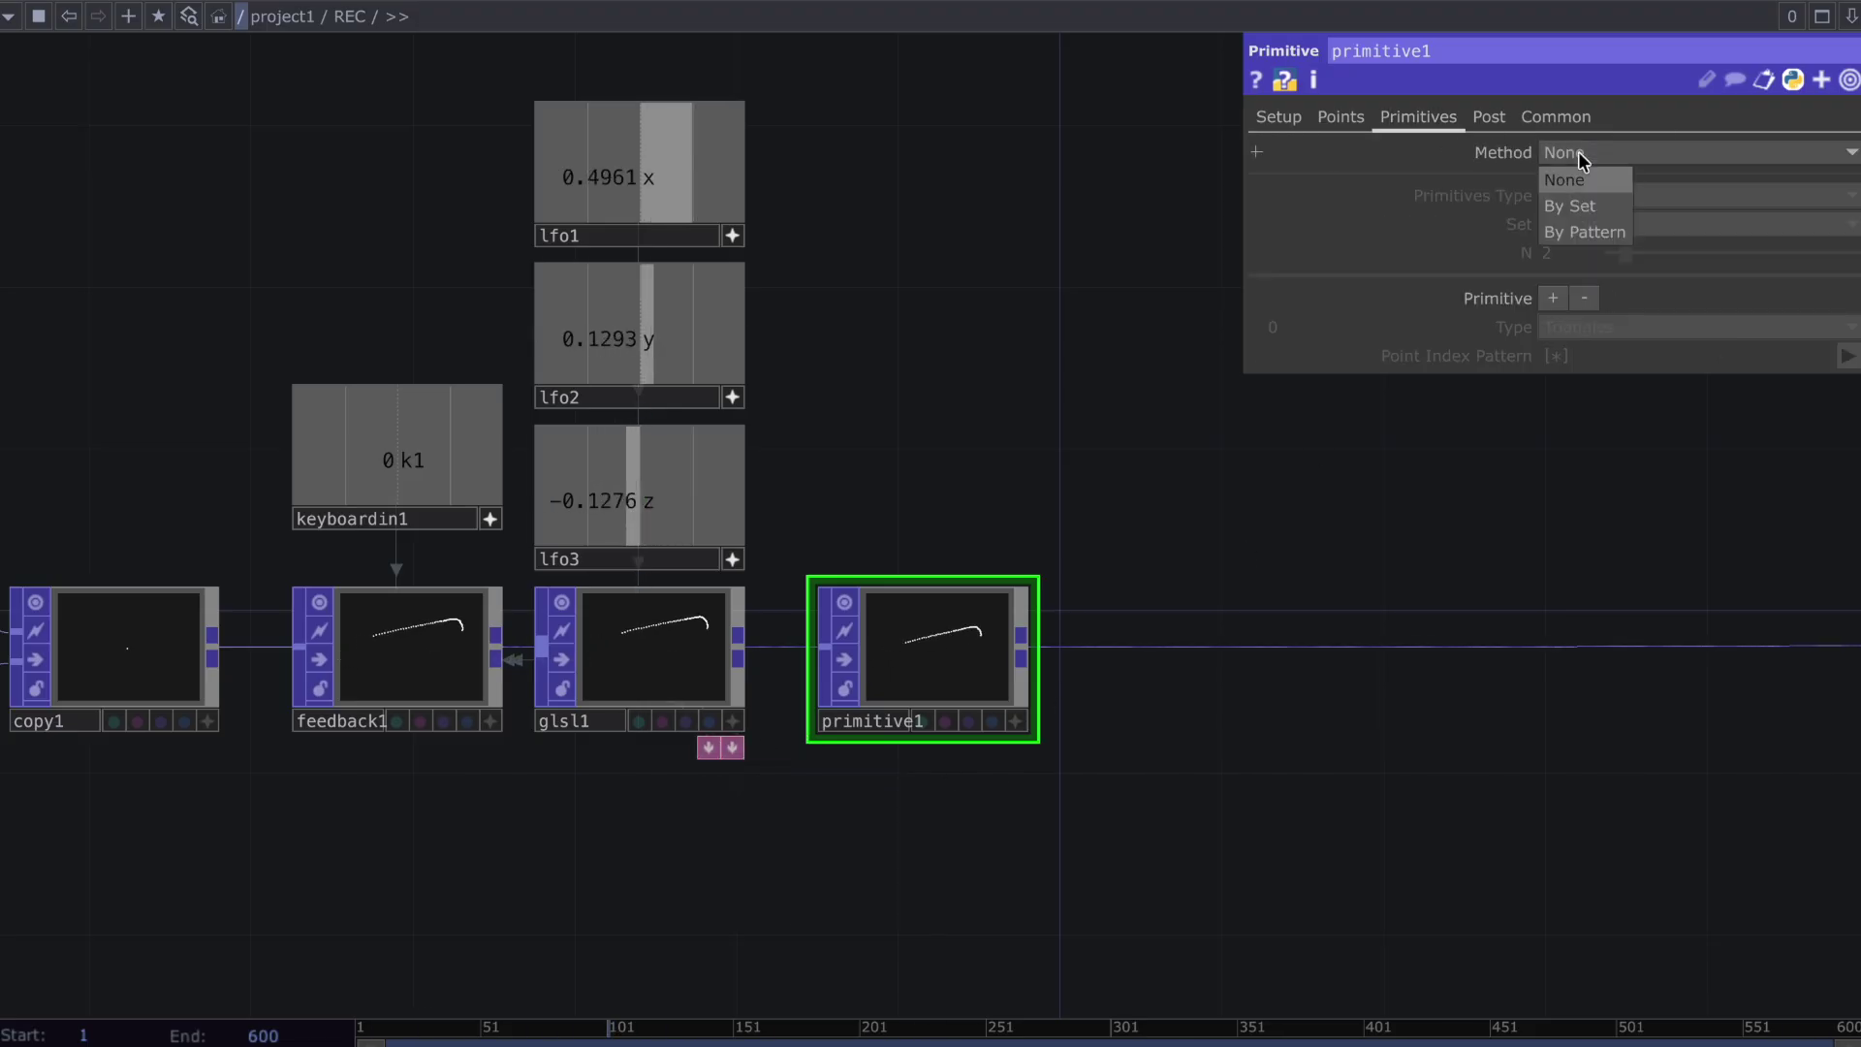
pyautogui.click(1584, 233)
pyautogui.click(1591, 327)
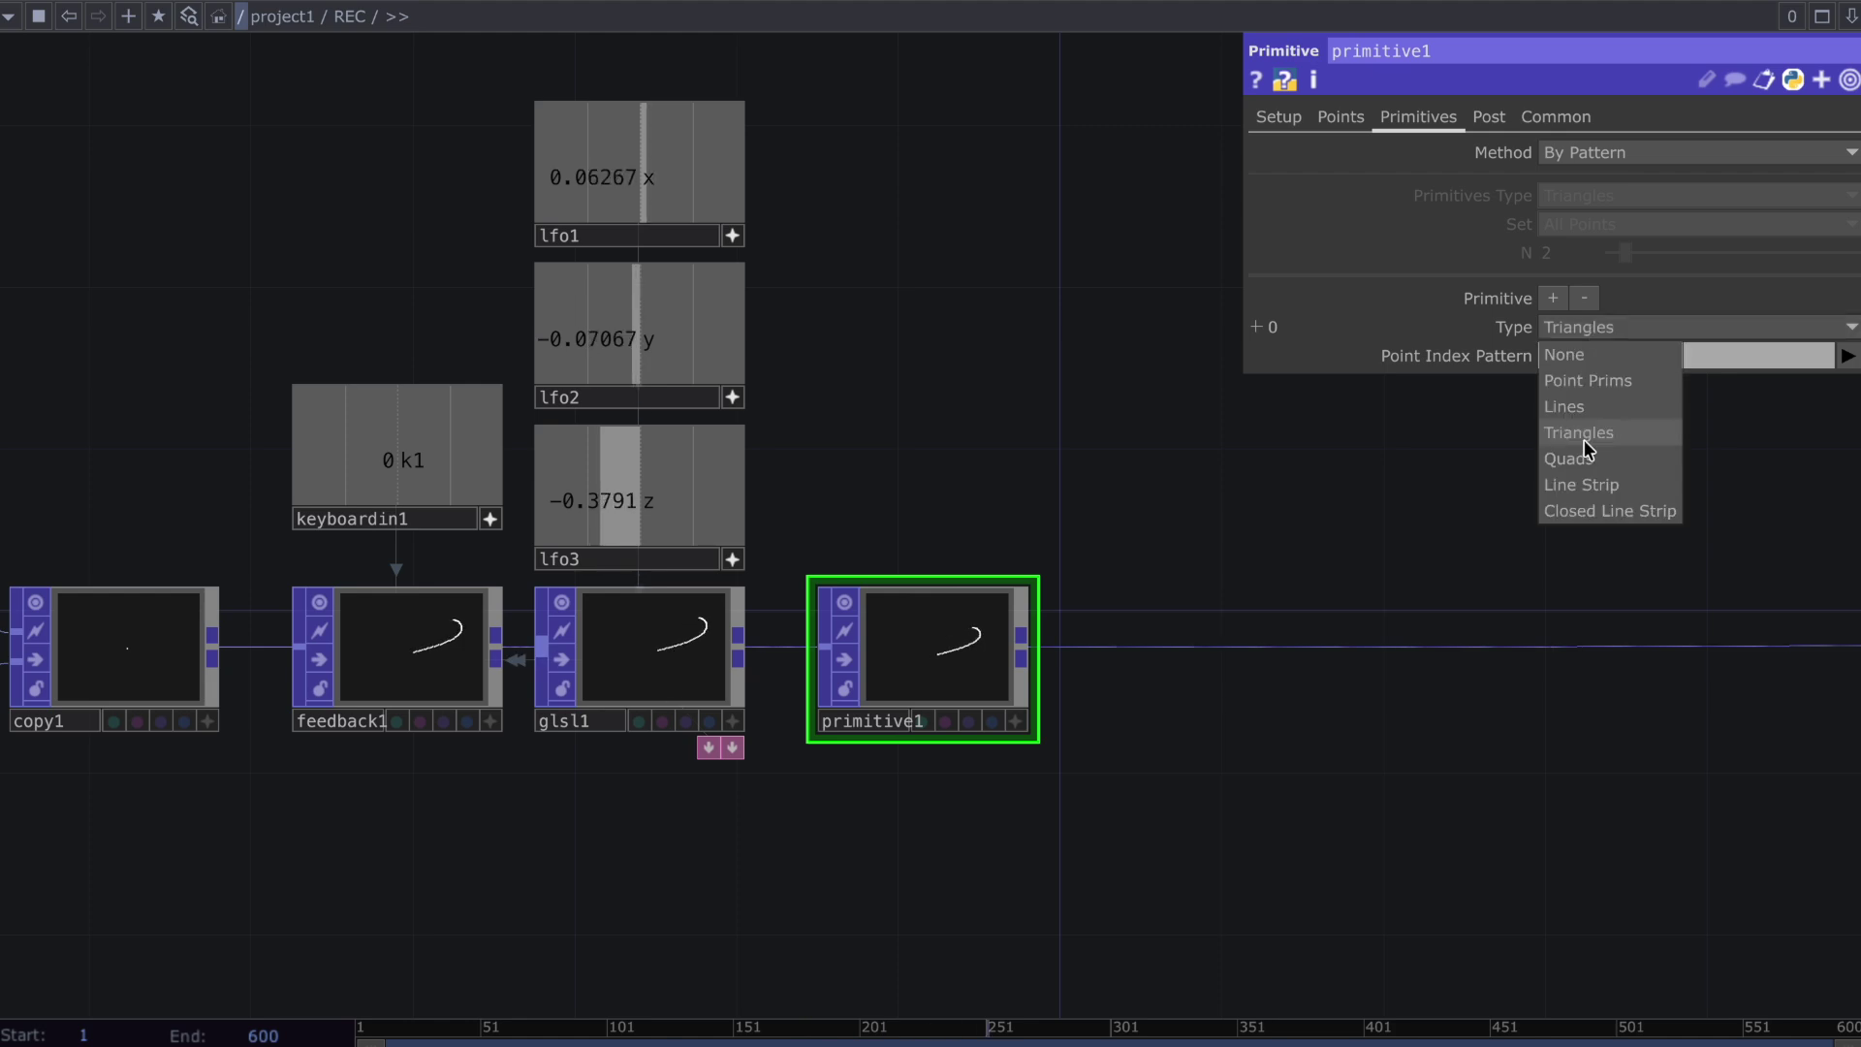
pyautogui.click(1582, 485)
pyautogui.click(1278, 116)
pyautogui.click(1570, 152)
# Insert linemetrics1 after primitive1 with Tangent turned on
pyautogui.rightClick(1008, 684)
pyautogui.click(1033, 666)
pyautogui.write('lin')
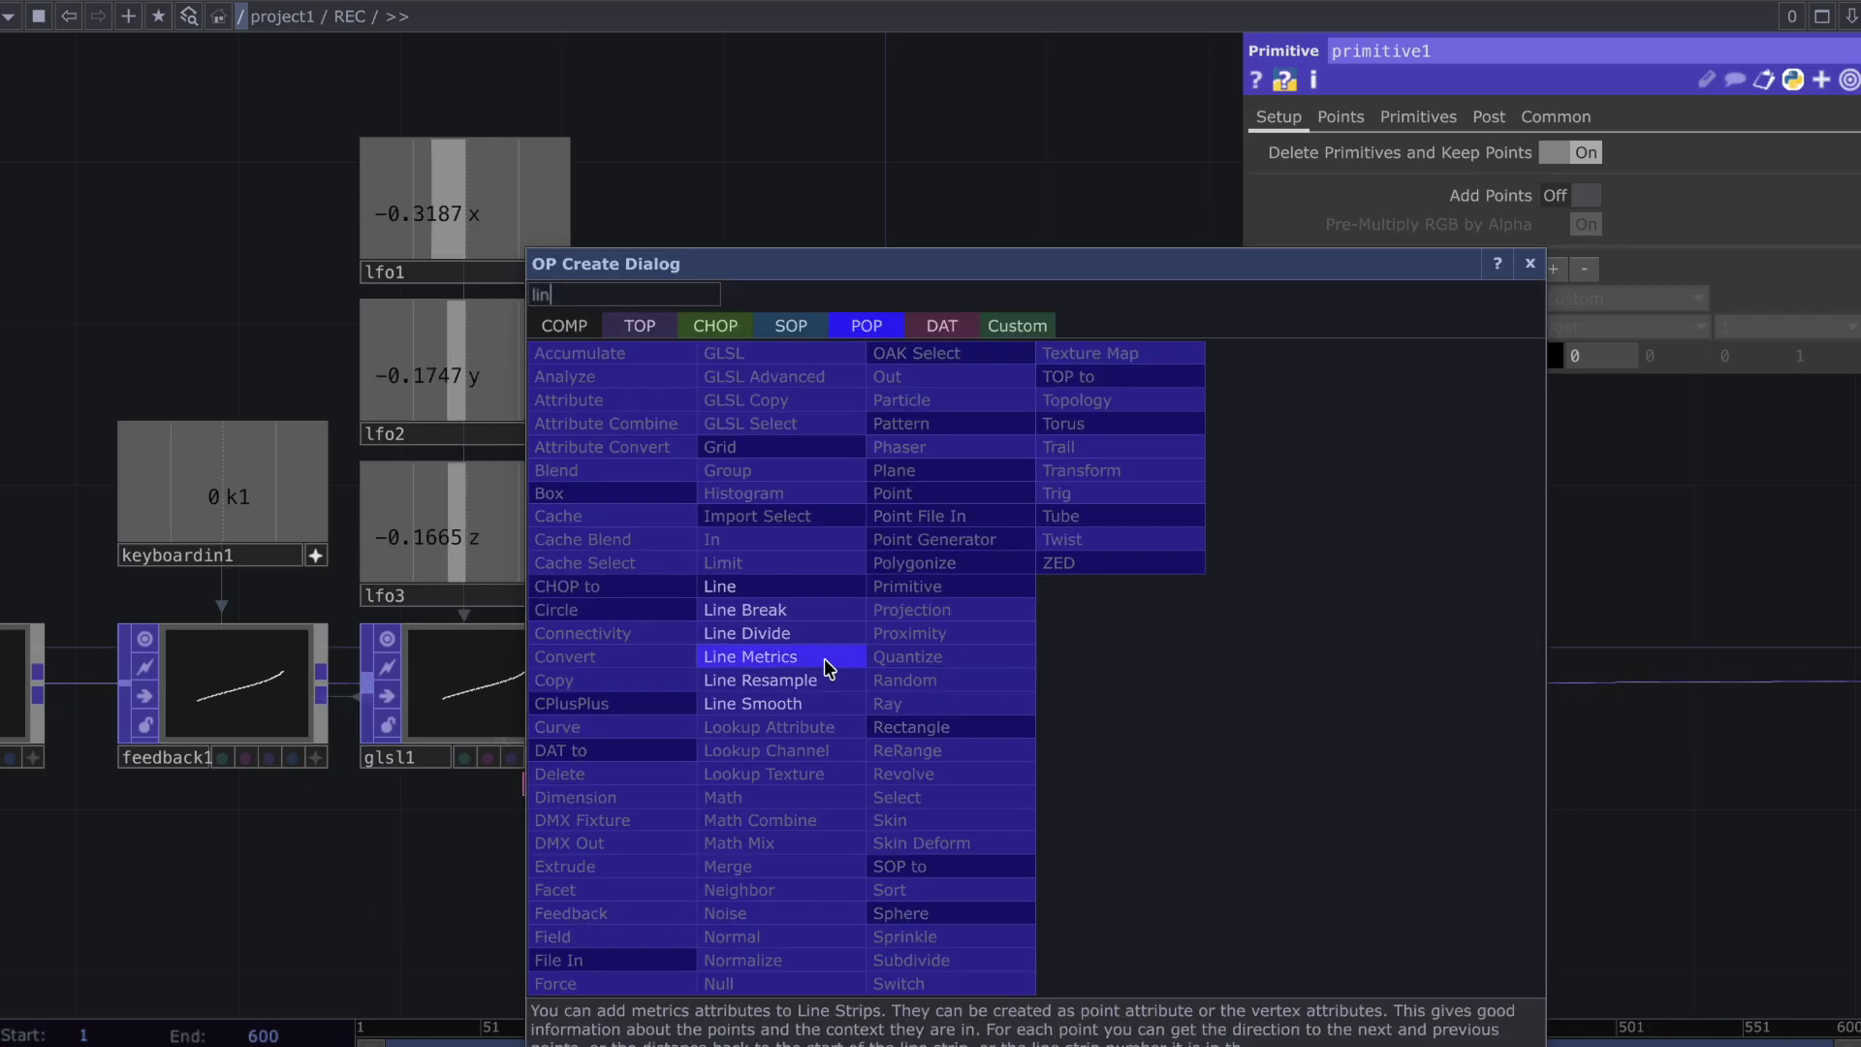
pyautogui.click(750, 656)
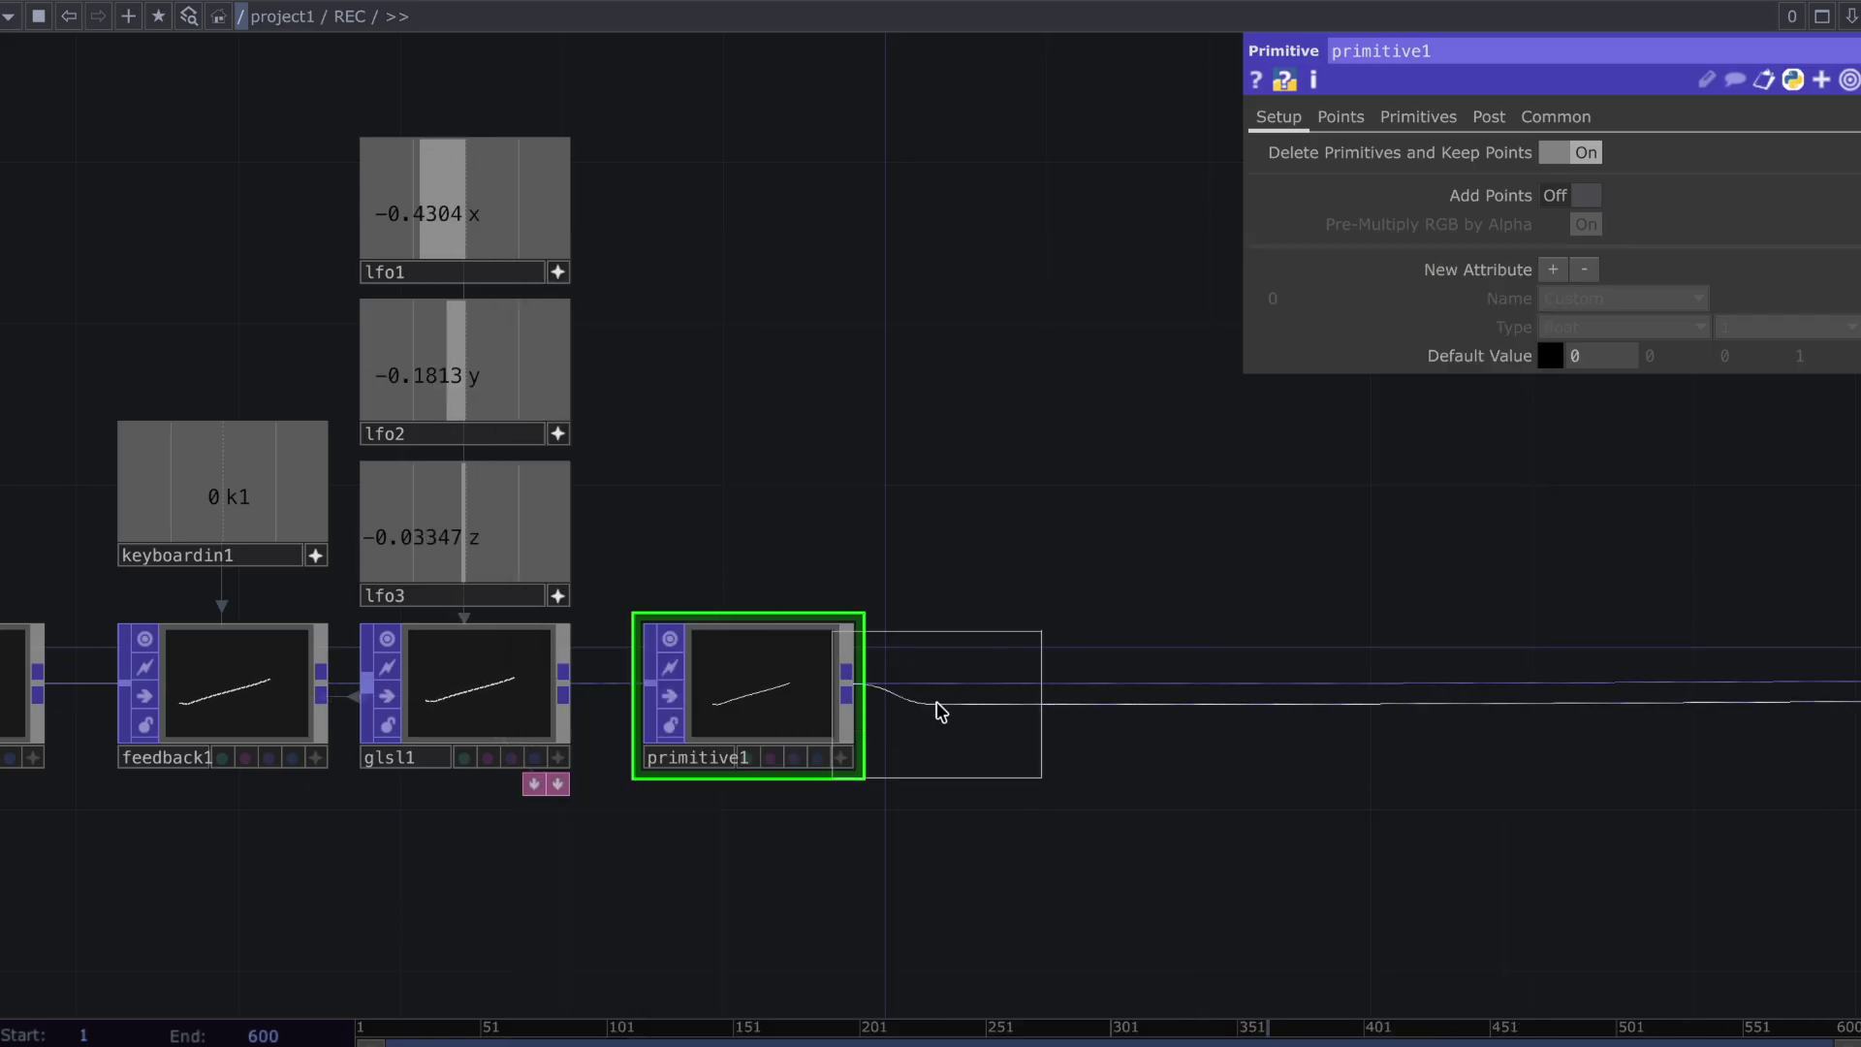
pyautogui.click(1032, 700)
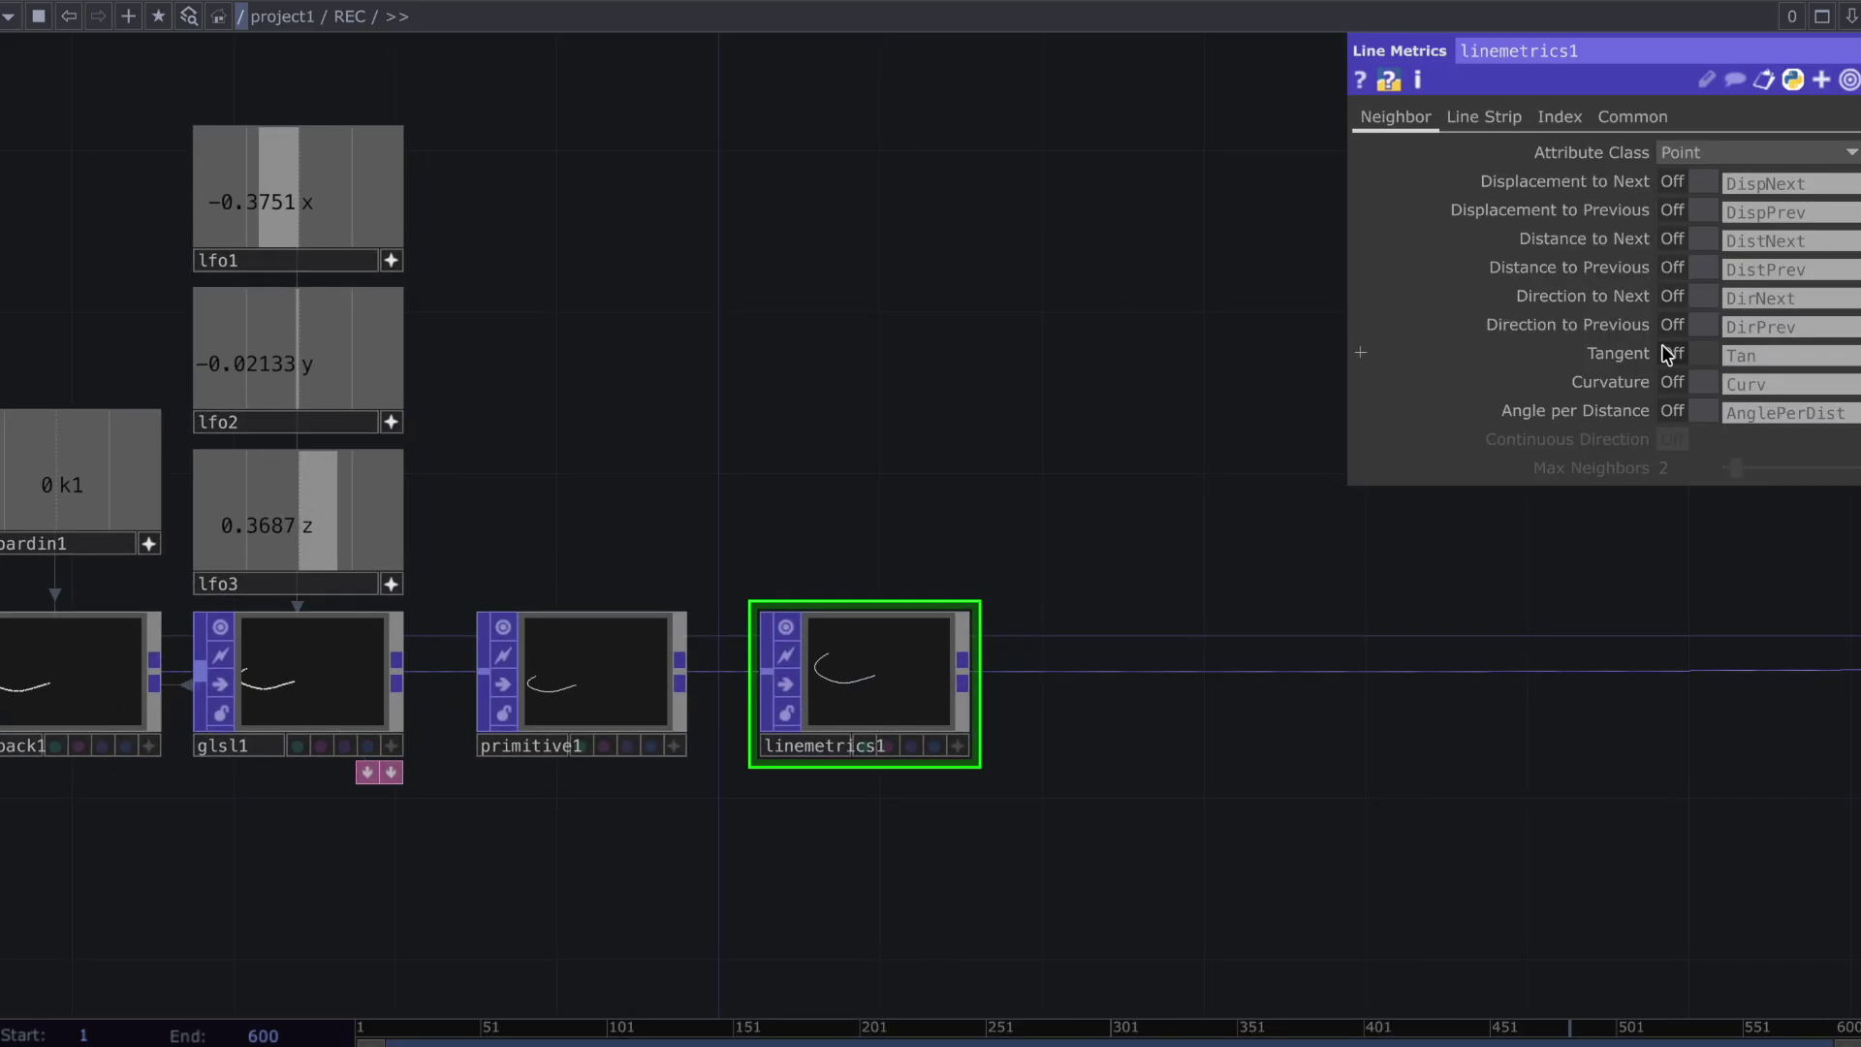
pyautogui.click(1667, 353)
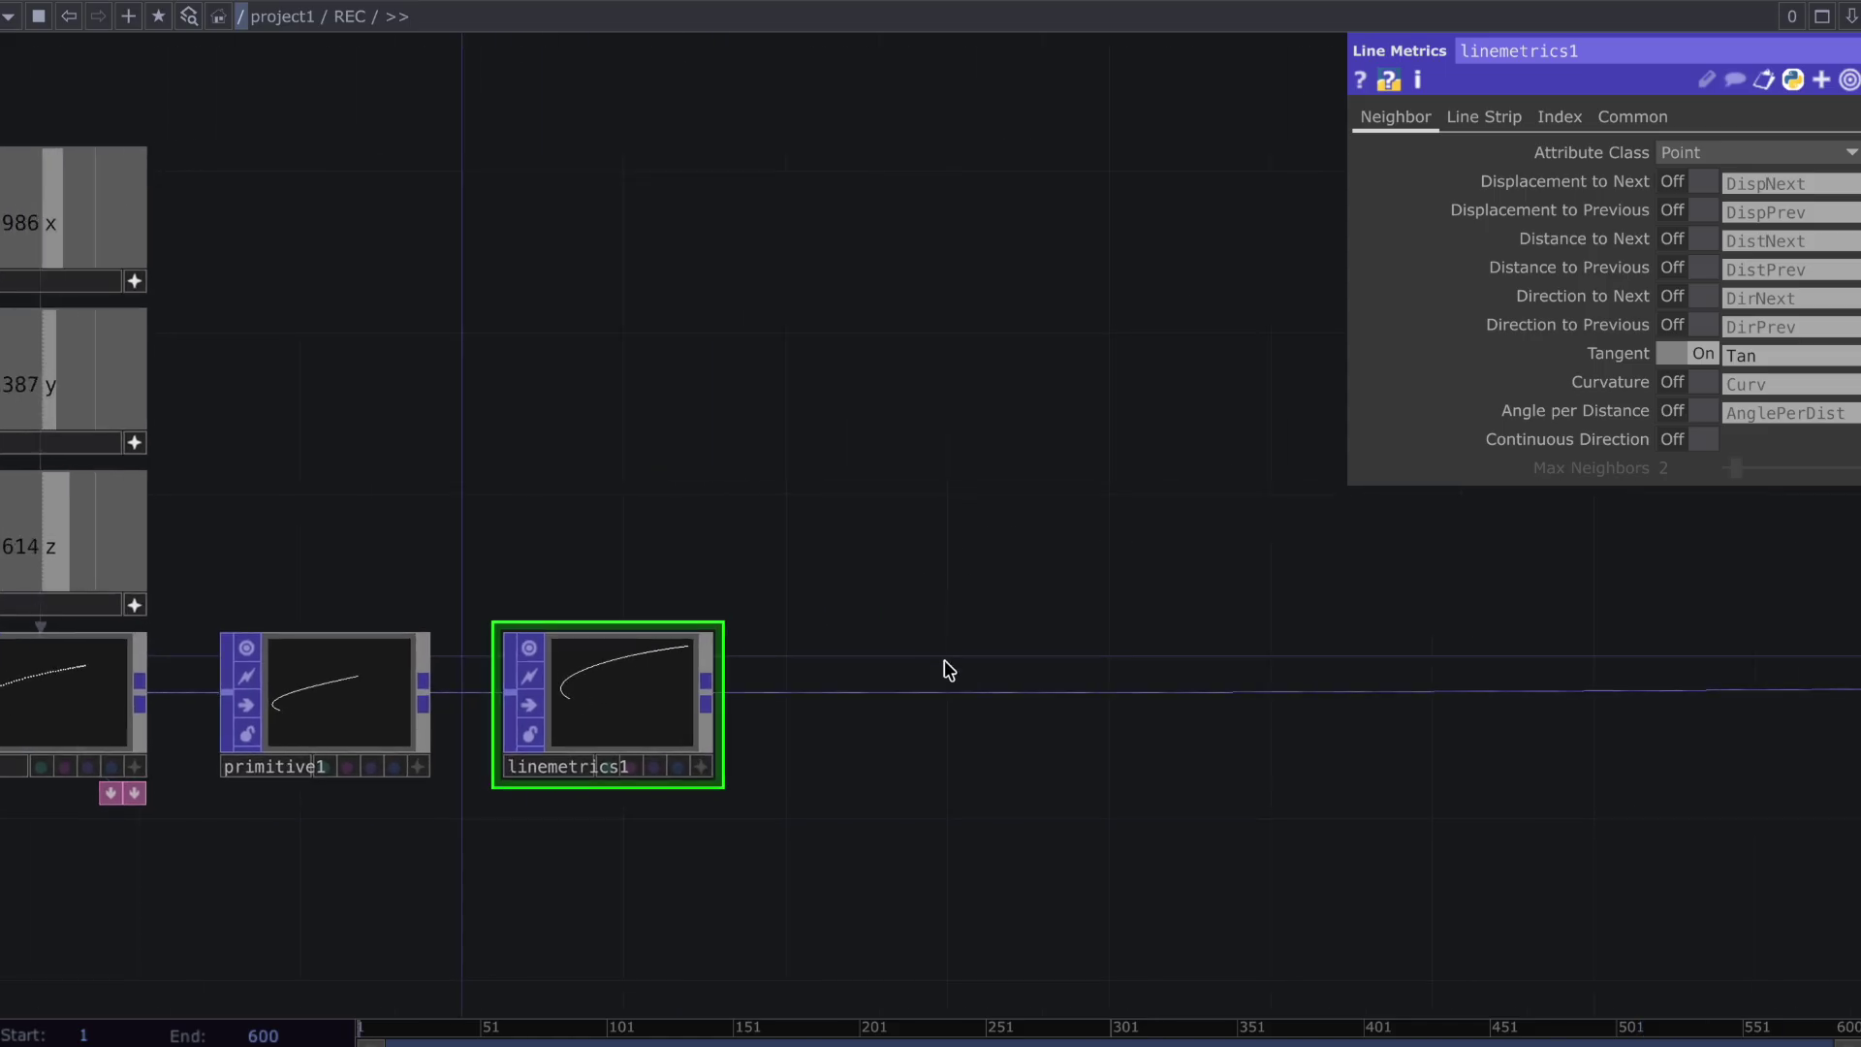
# Insert attribute1 after linemetrics1, adding a three-component float attribute named Radius
pyautogui.rightClick(927, 691)
pyautogui.click(954, 671)
pyautogui.write('attr')
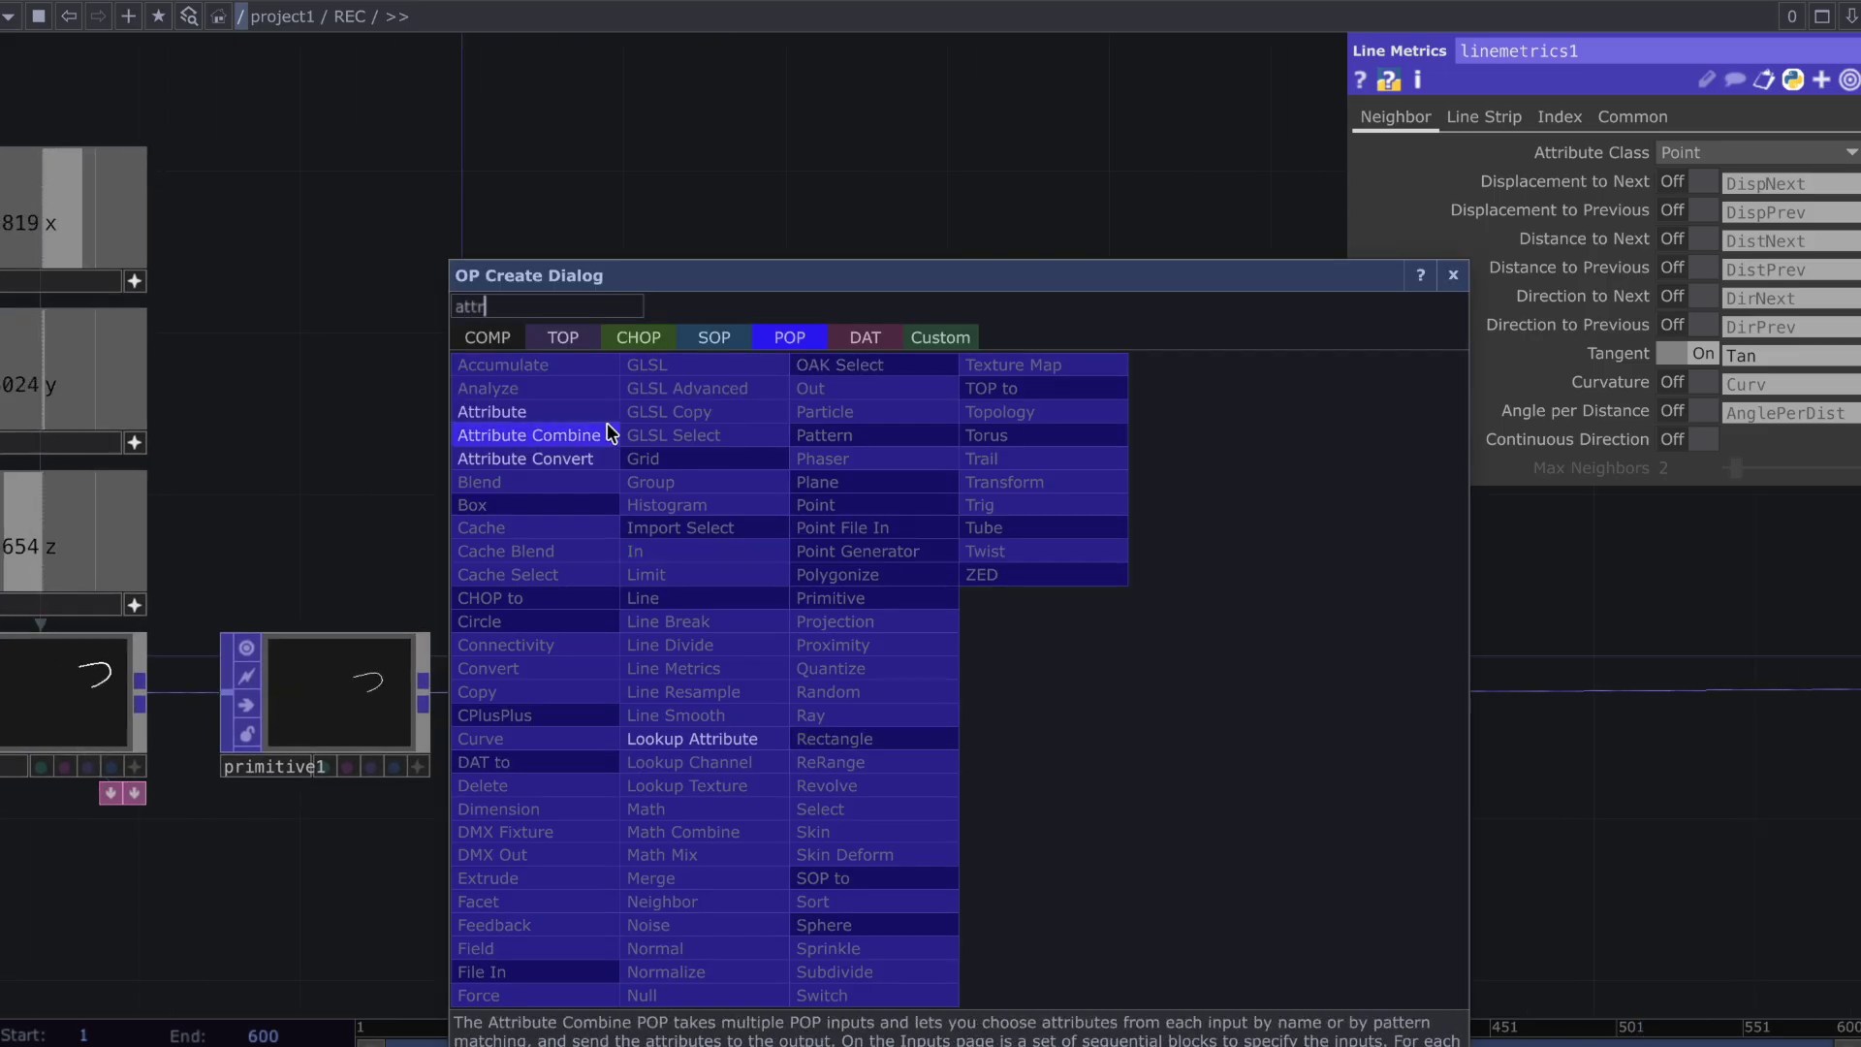
pyautogui.click(528, 434)
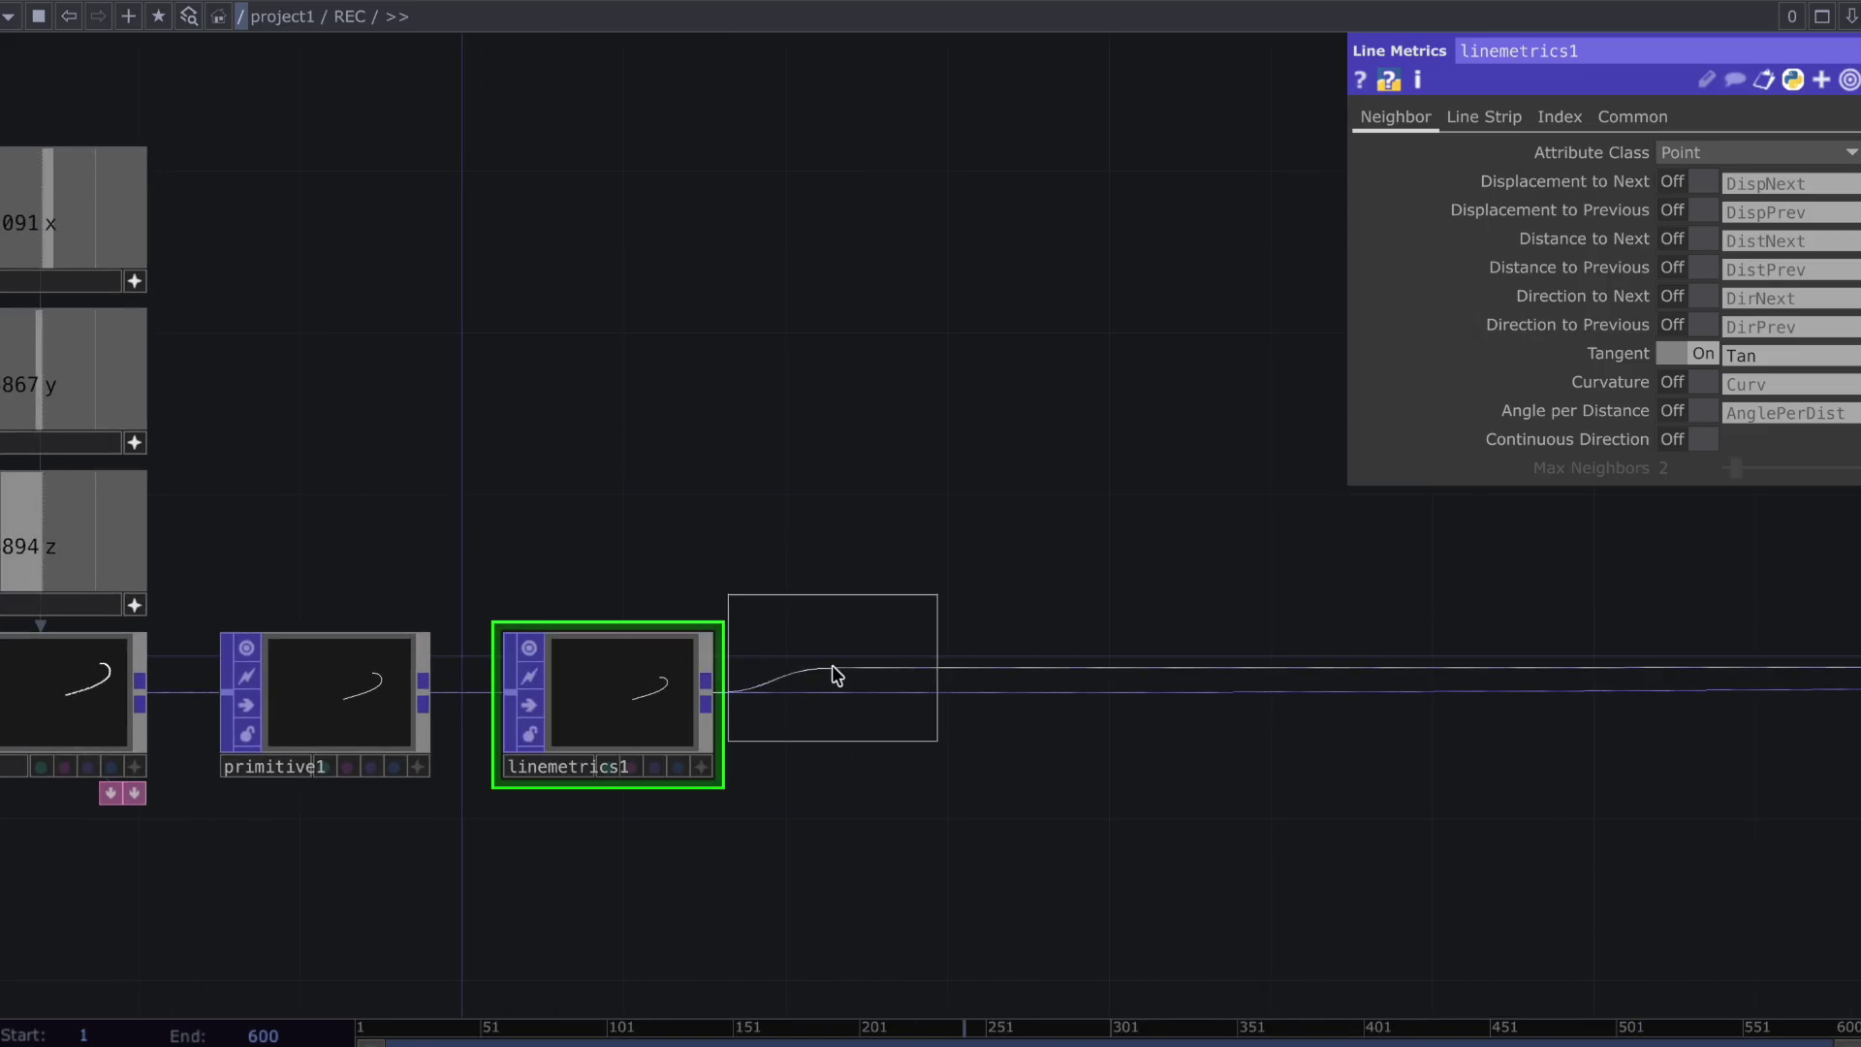
pyautogui.click(853, 700)
pyautogui.write('Ra')
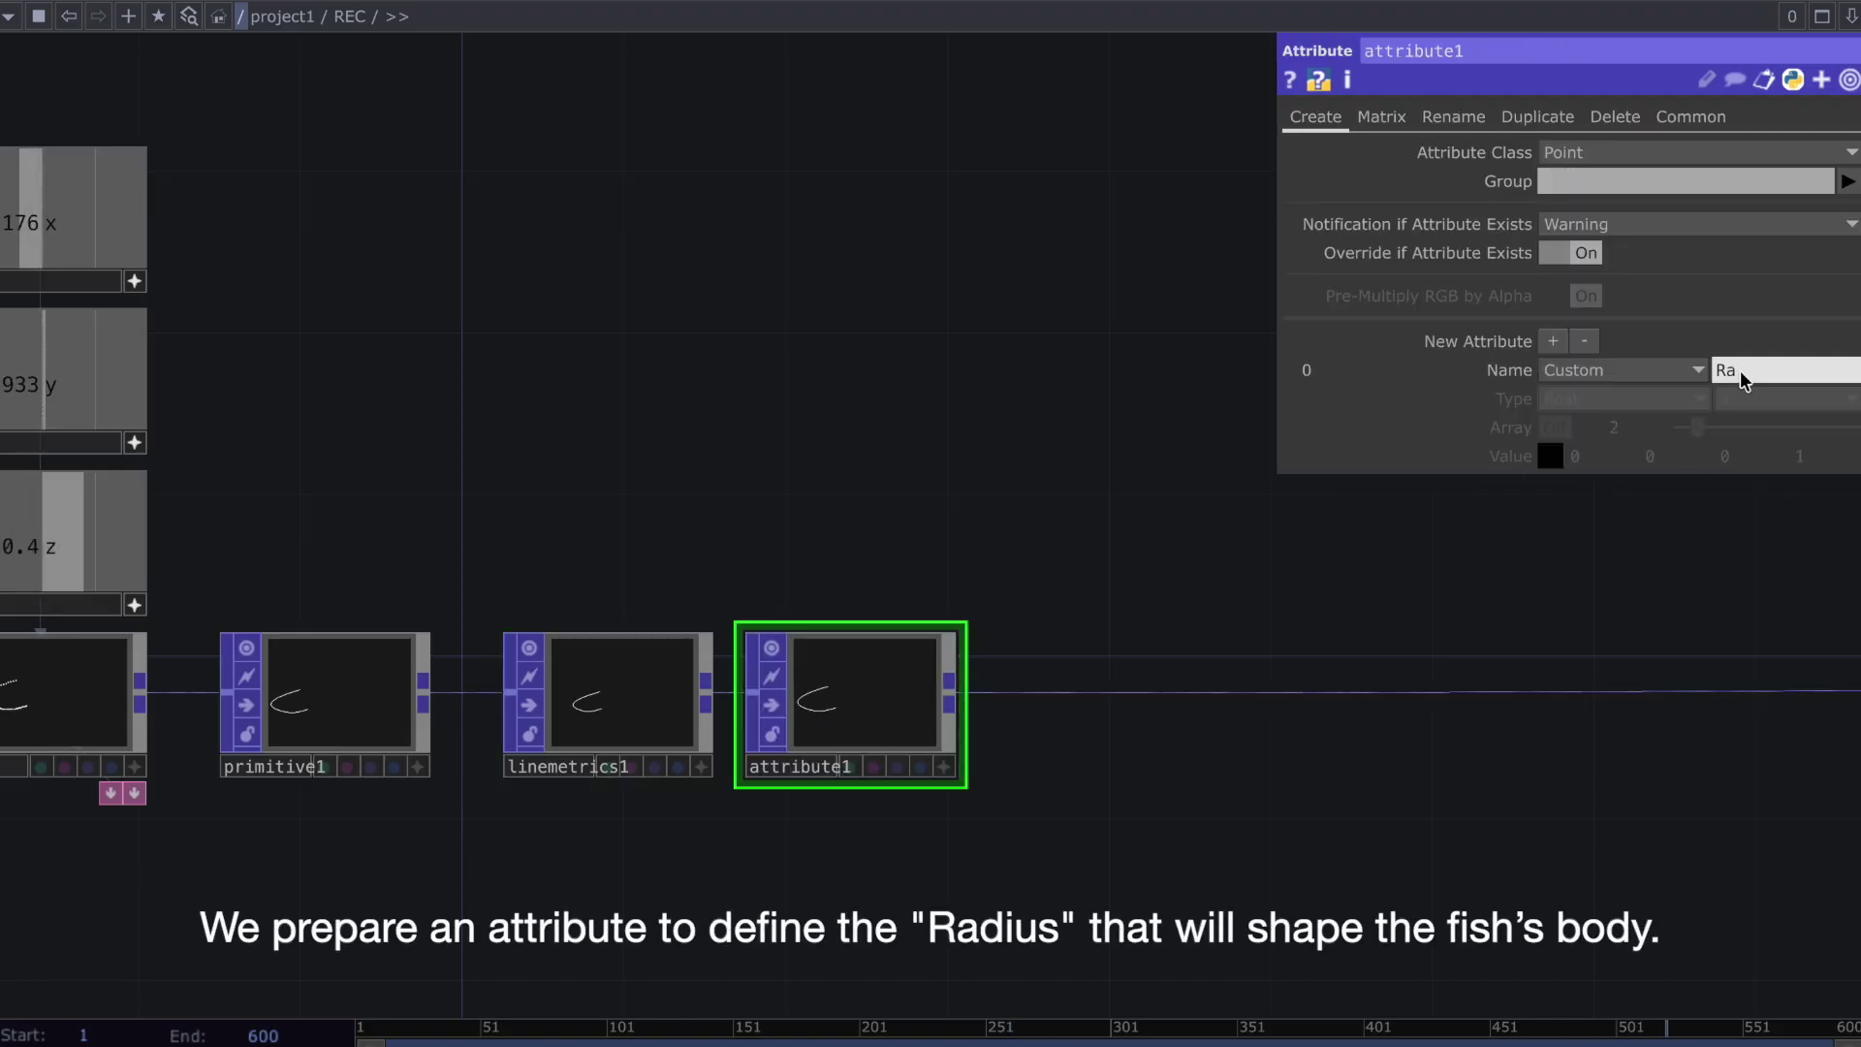
pyautogui.write('dius')
pyautogui.press('Return')
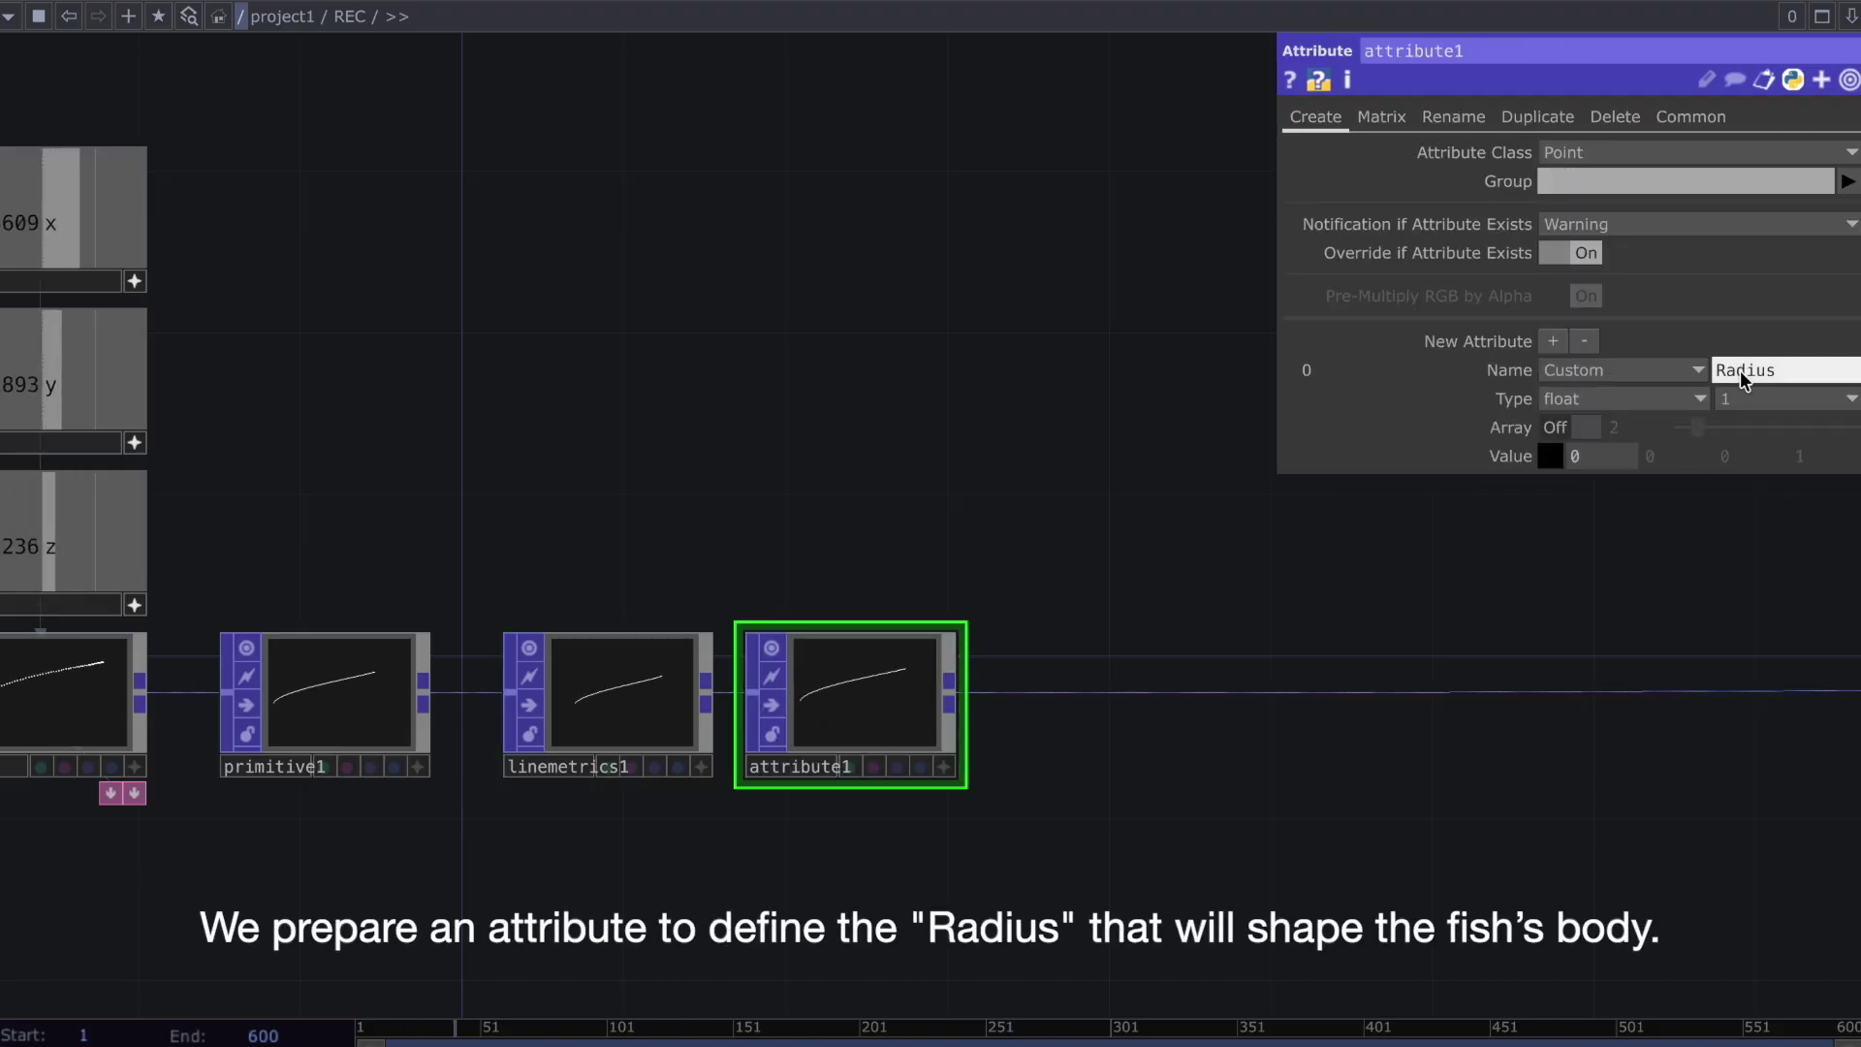
pyautogui.click(1757, 398)
pyautogui.click(1725, 478)
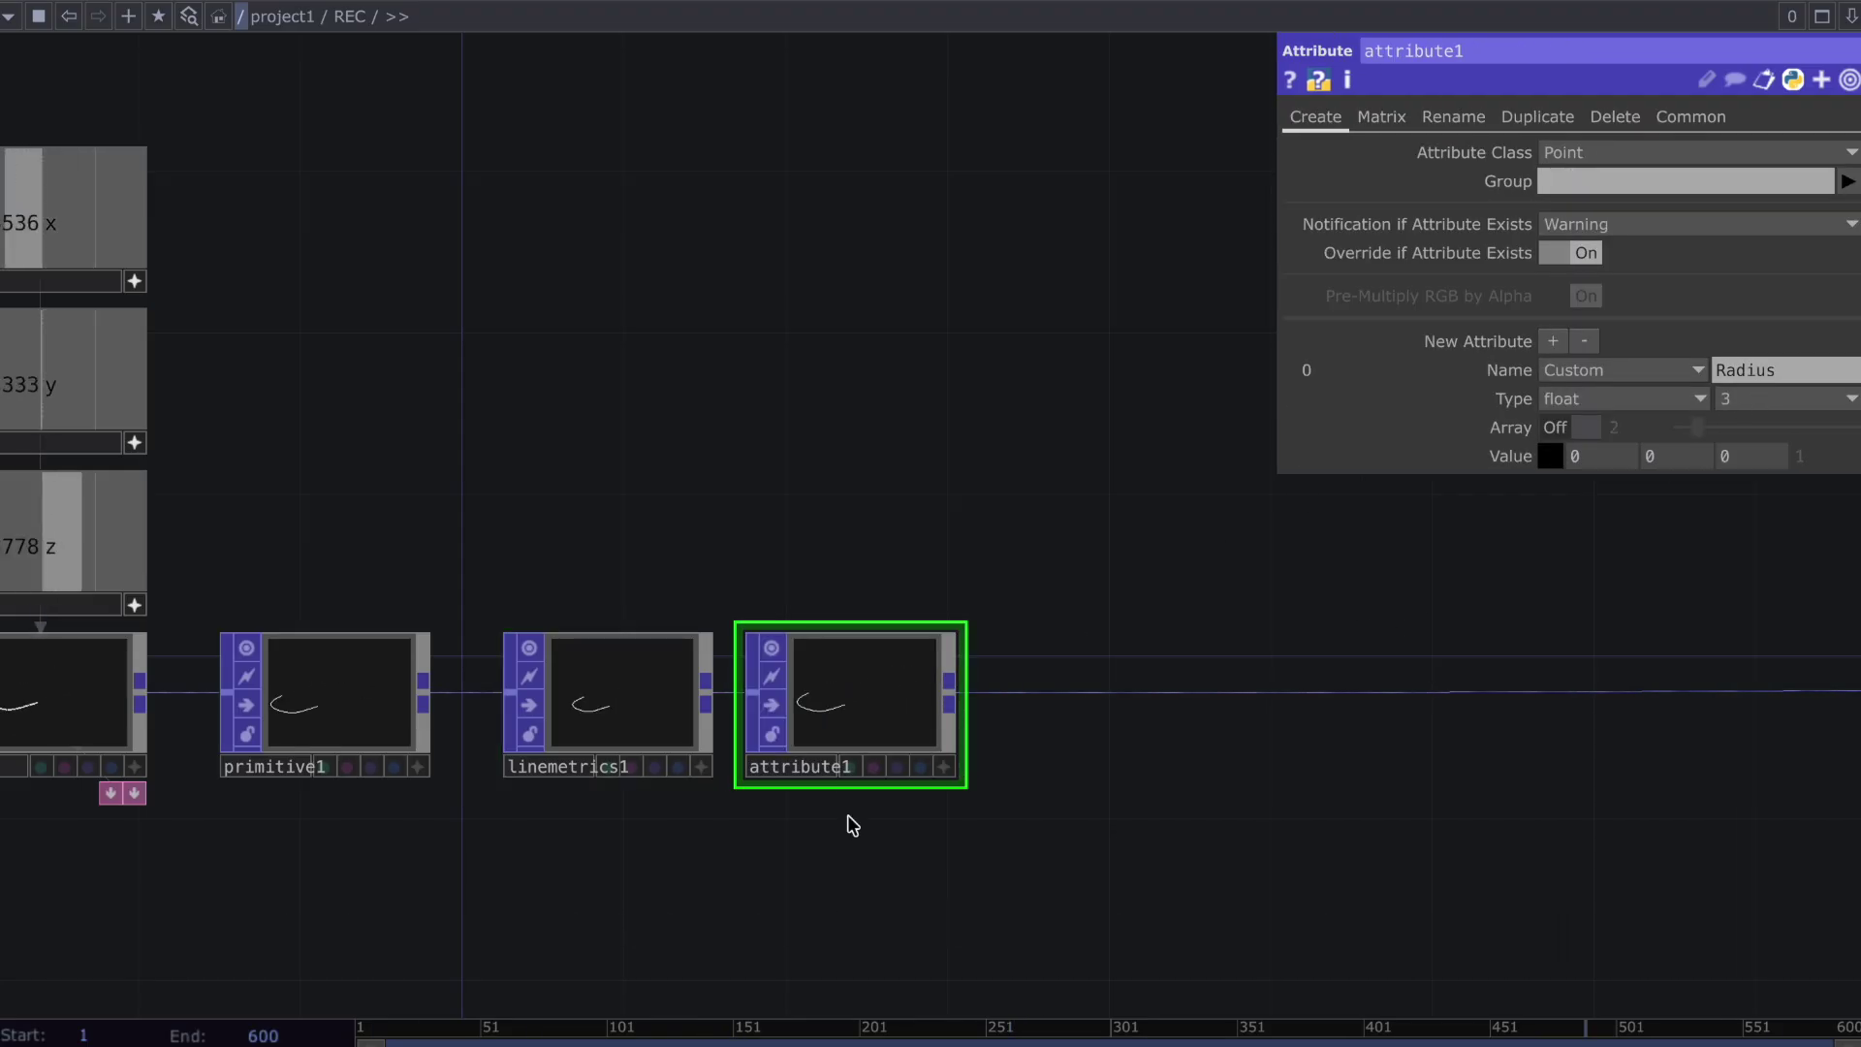
pyautogui.press('Tab')
pyautogui.write('pa')
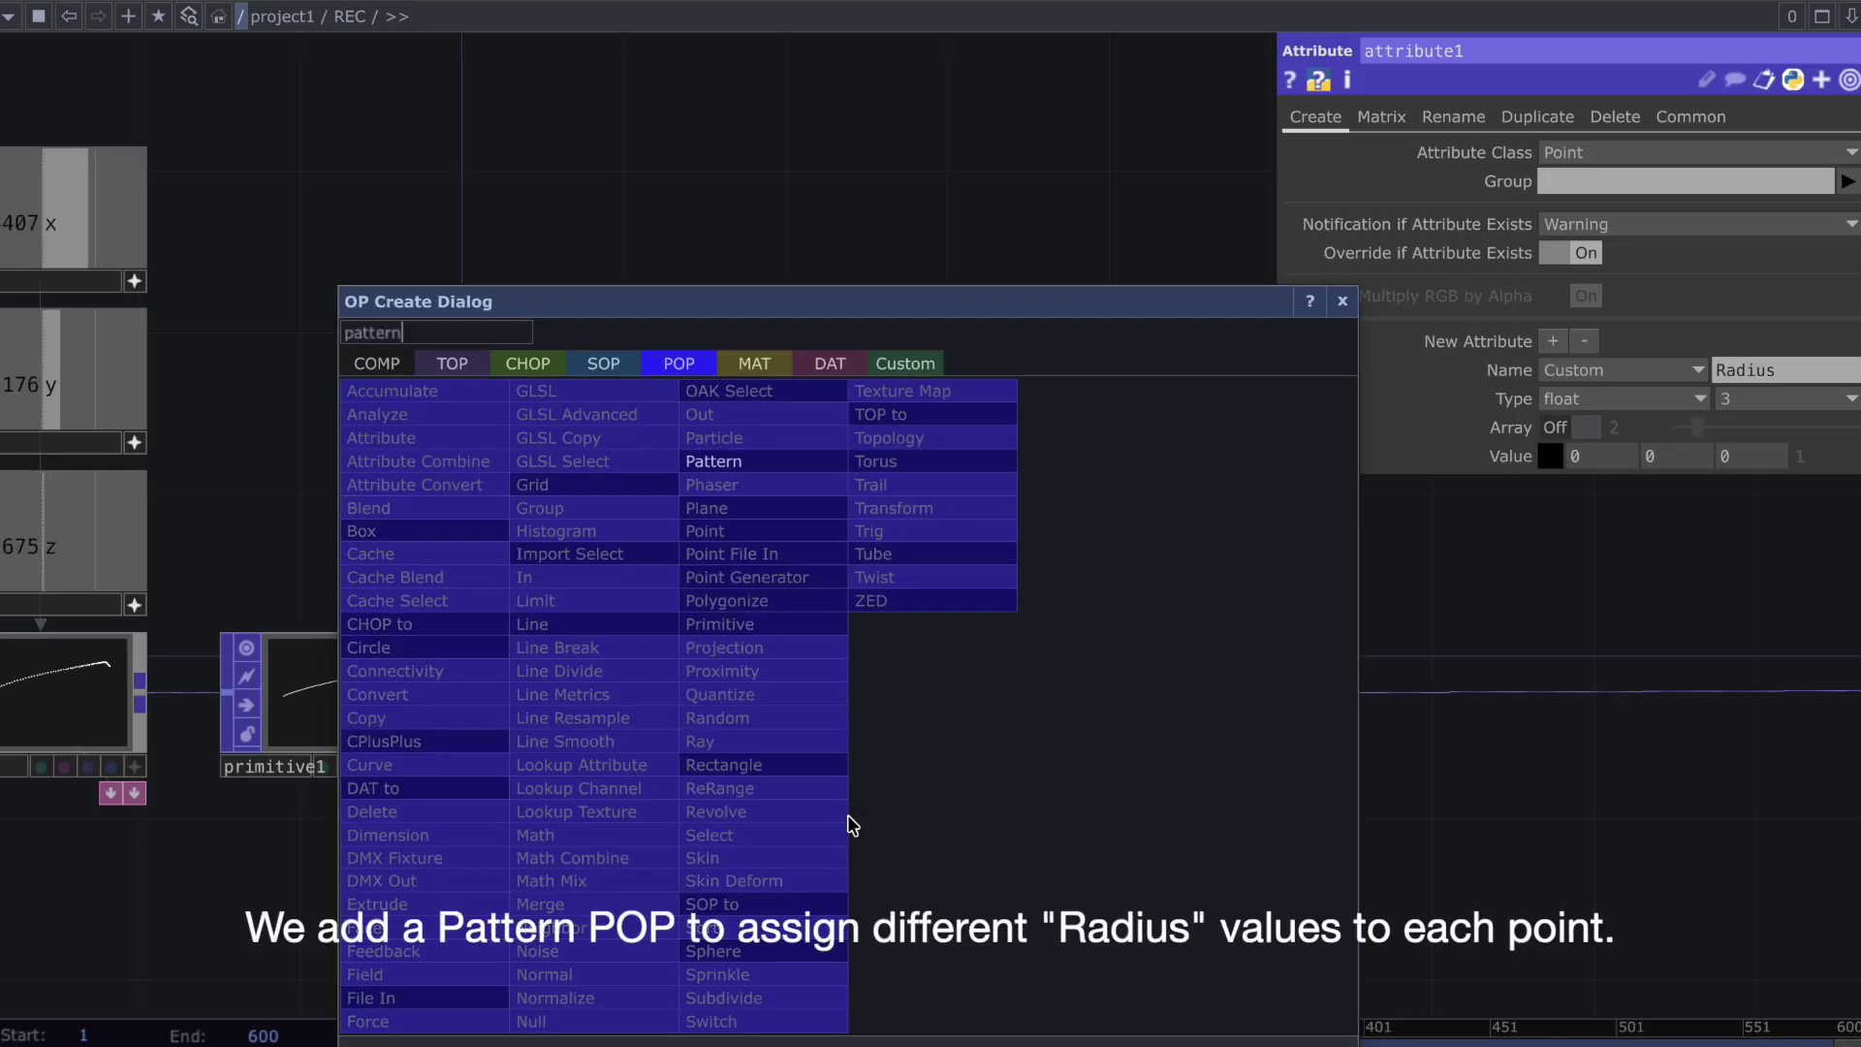
# Place pattern1 below attribute1 with 94 points and a parameter size of 1
pyautogui.click(746, 461)
pyautogui.click(848, 900)
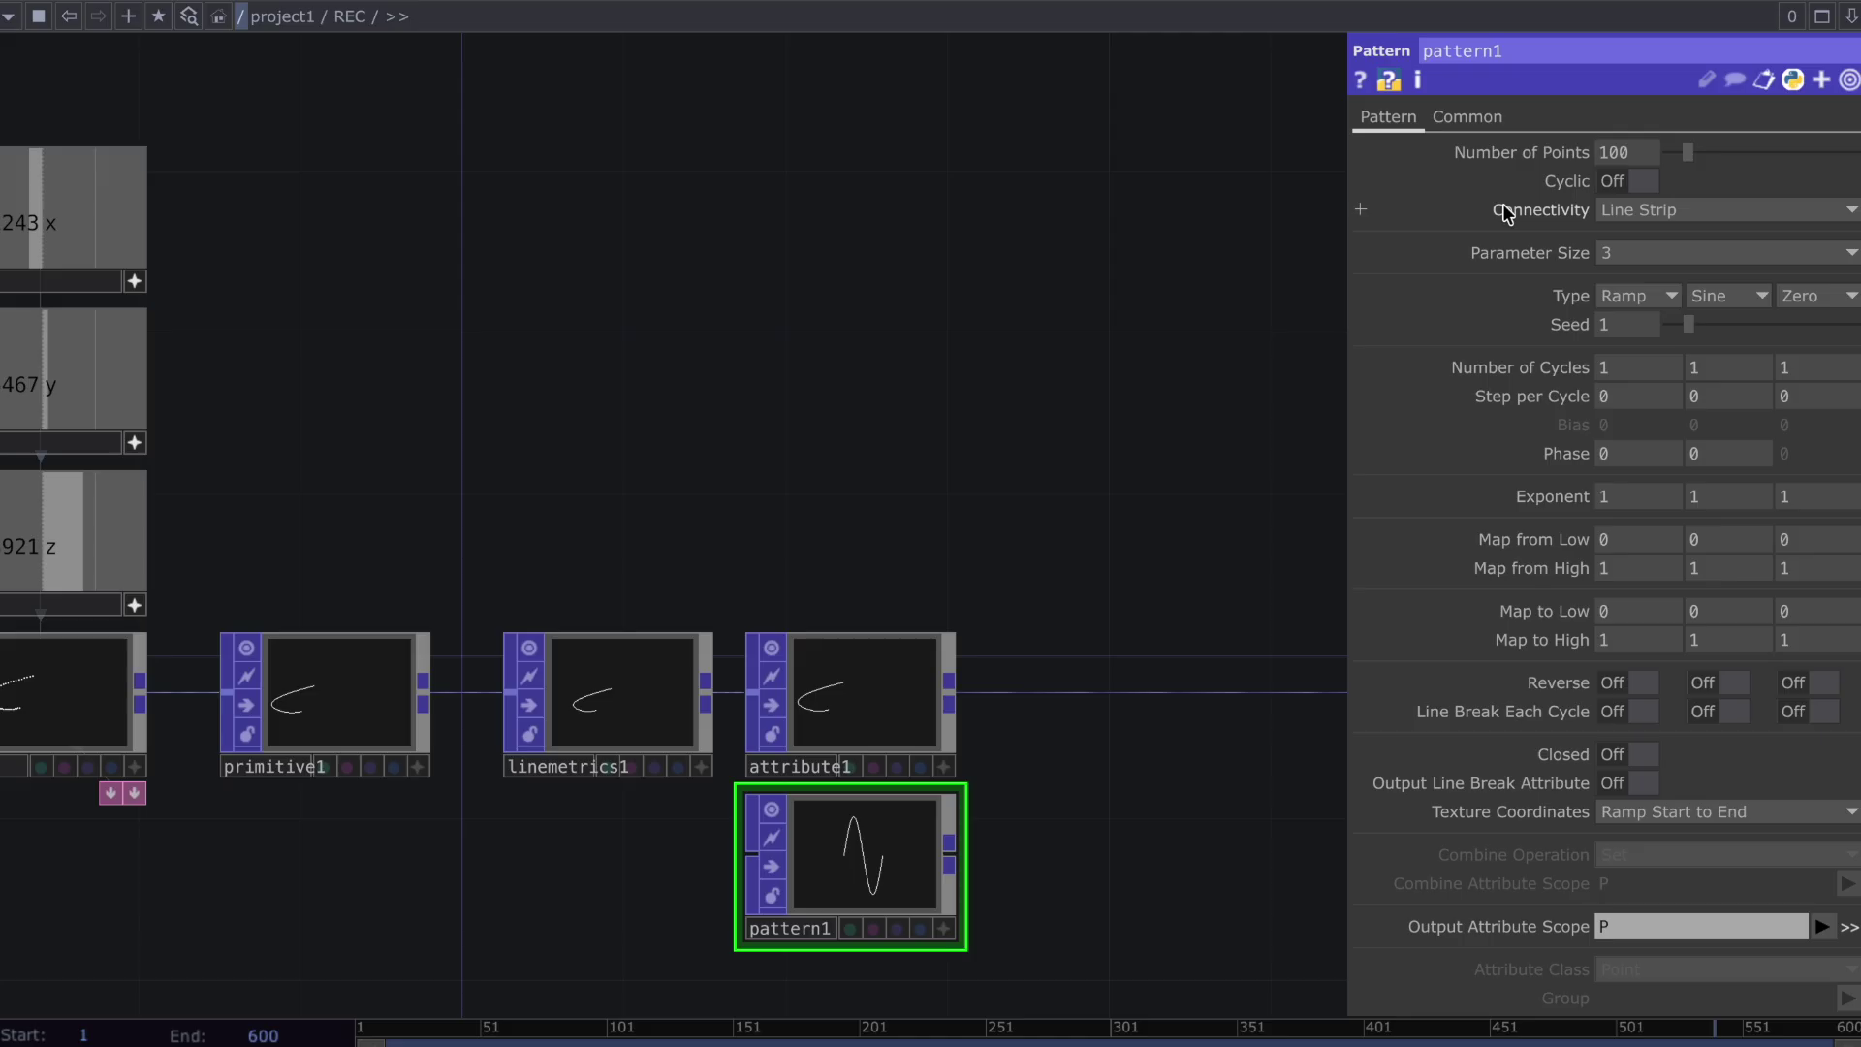
pyautogui.write('94')
pyautogui.press('Return')
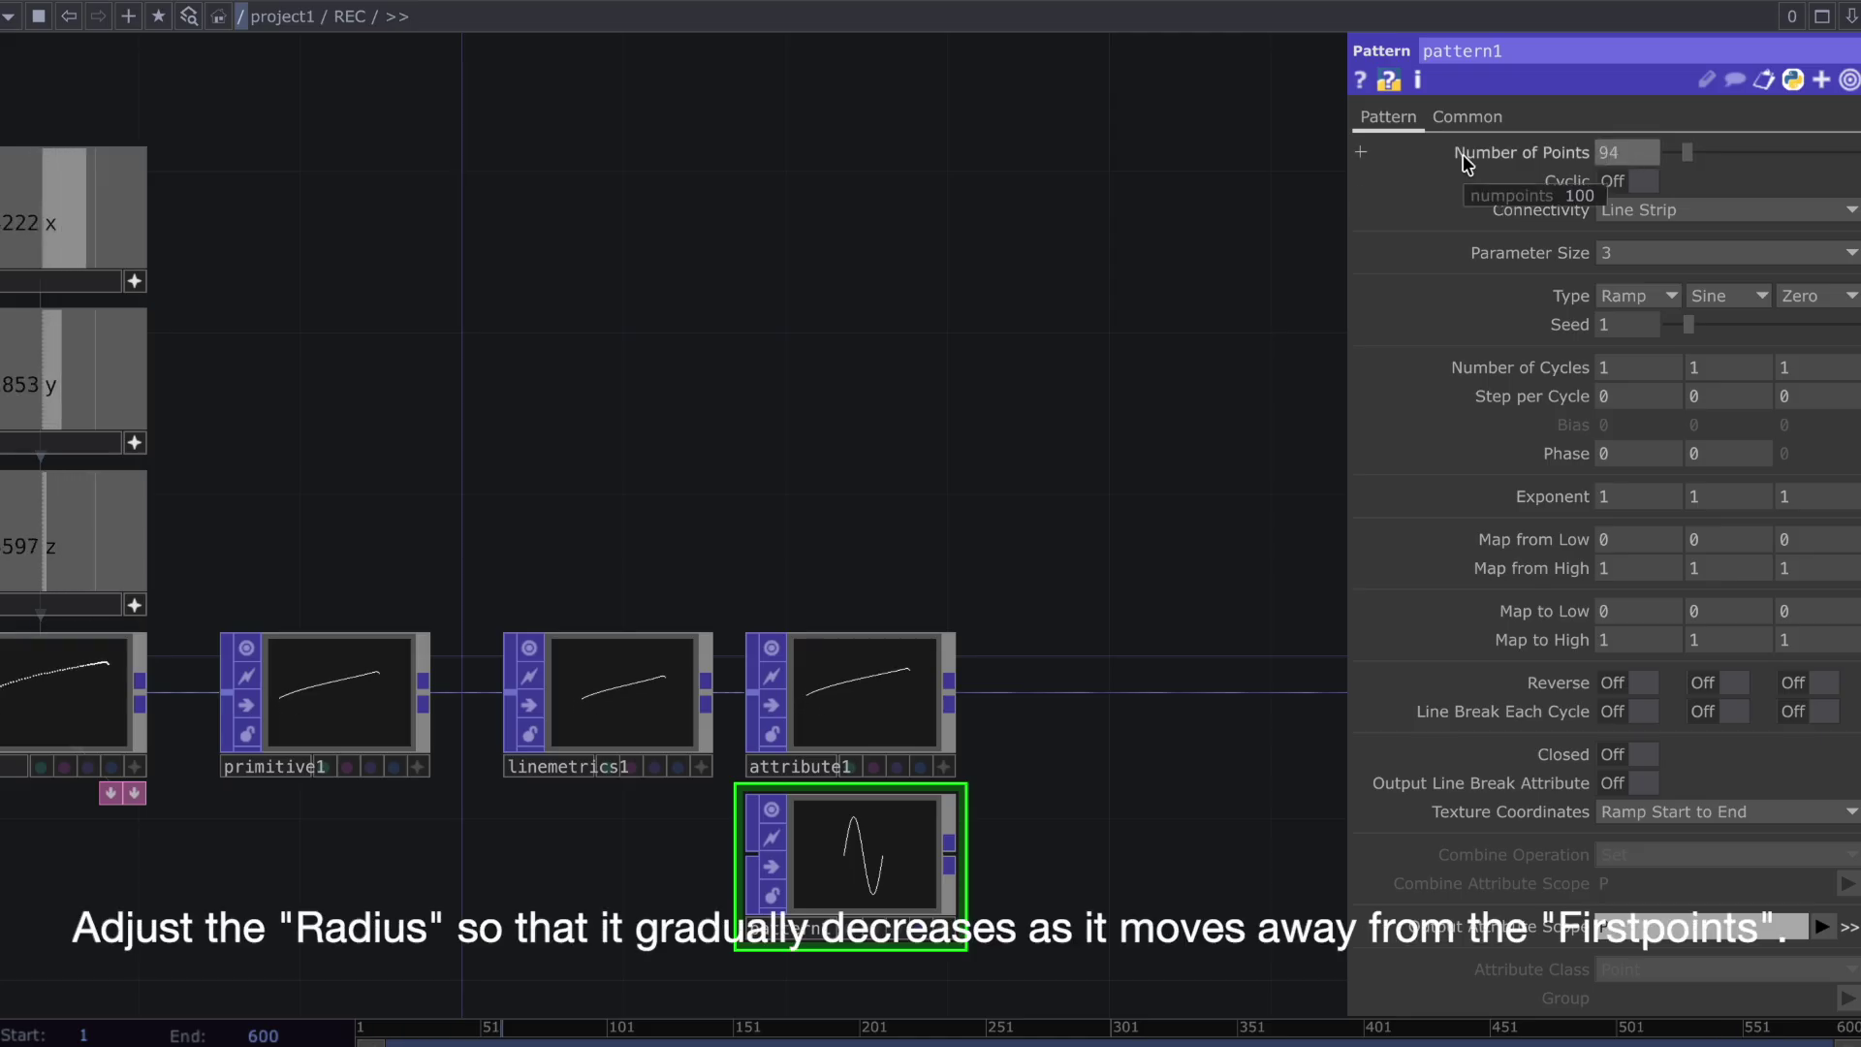
pyautogui.click(1615, 262)
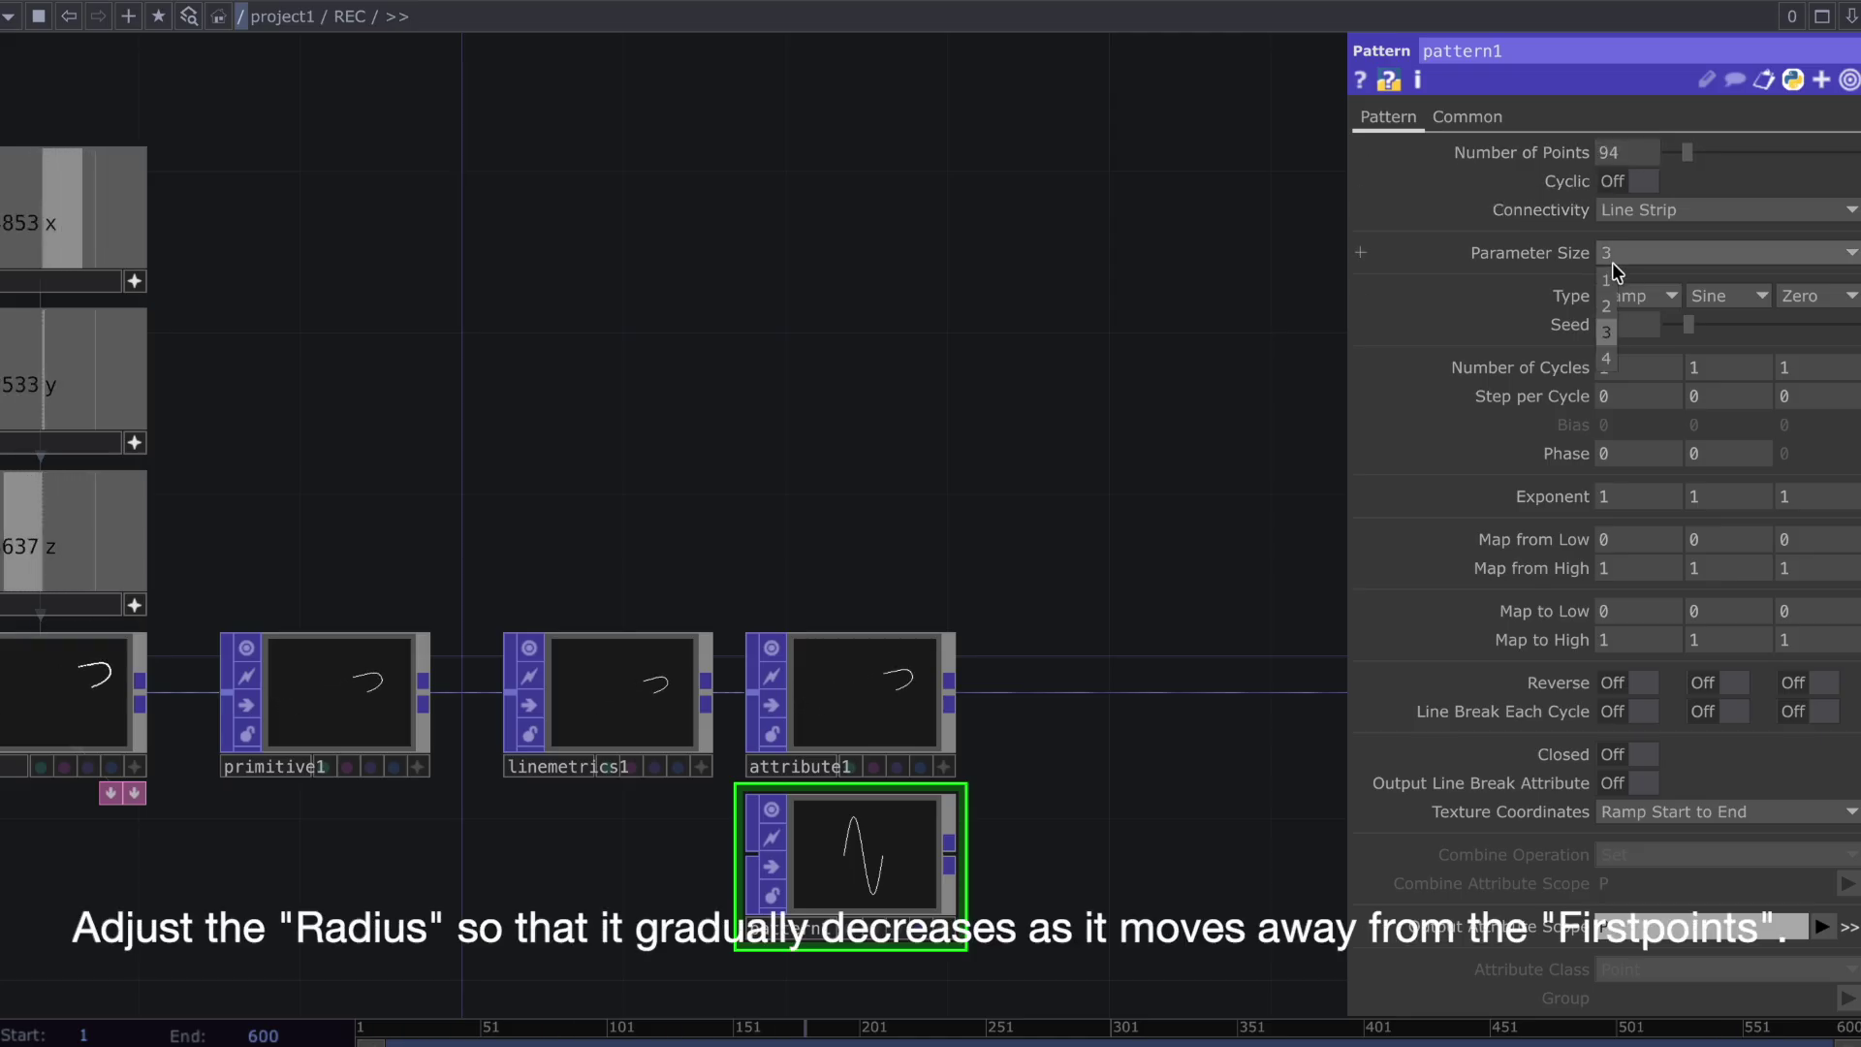
pyautogui.click(1611, 282)
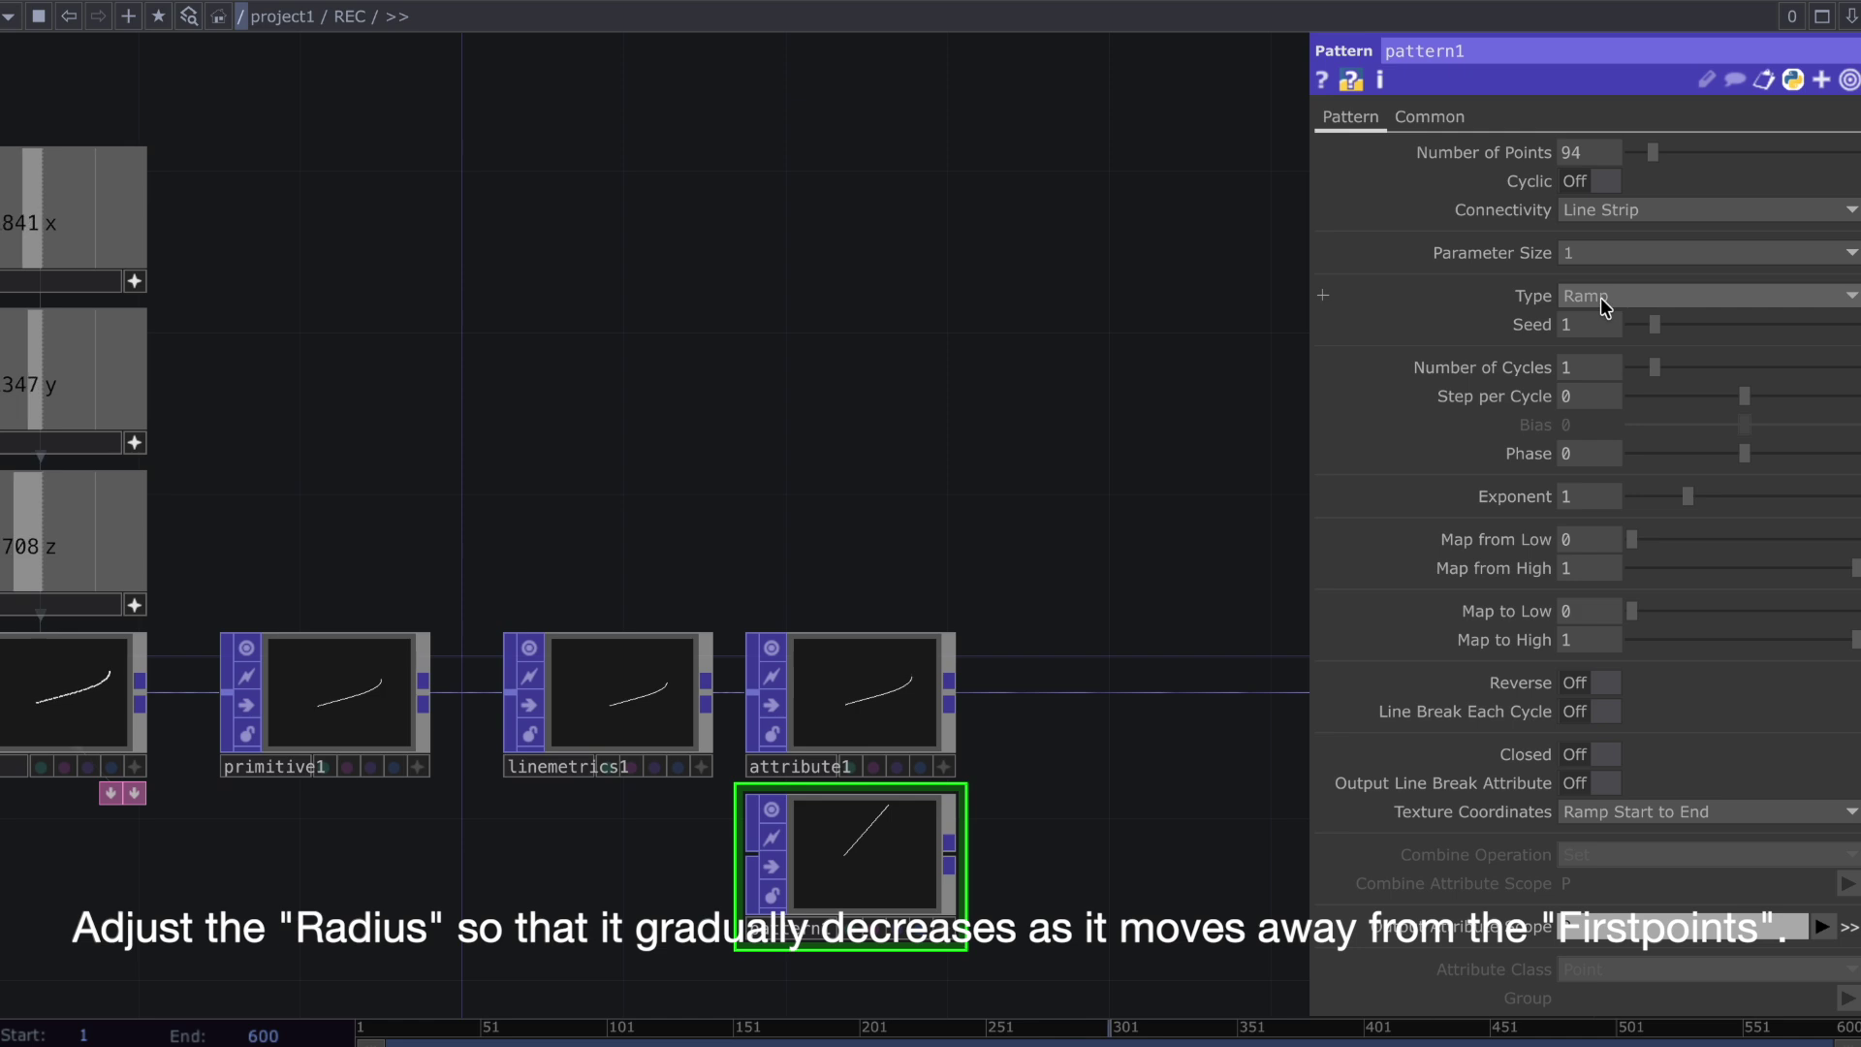
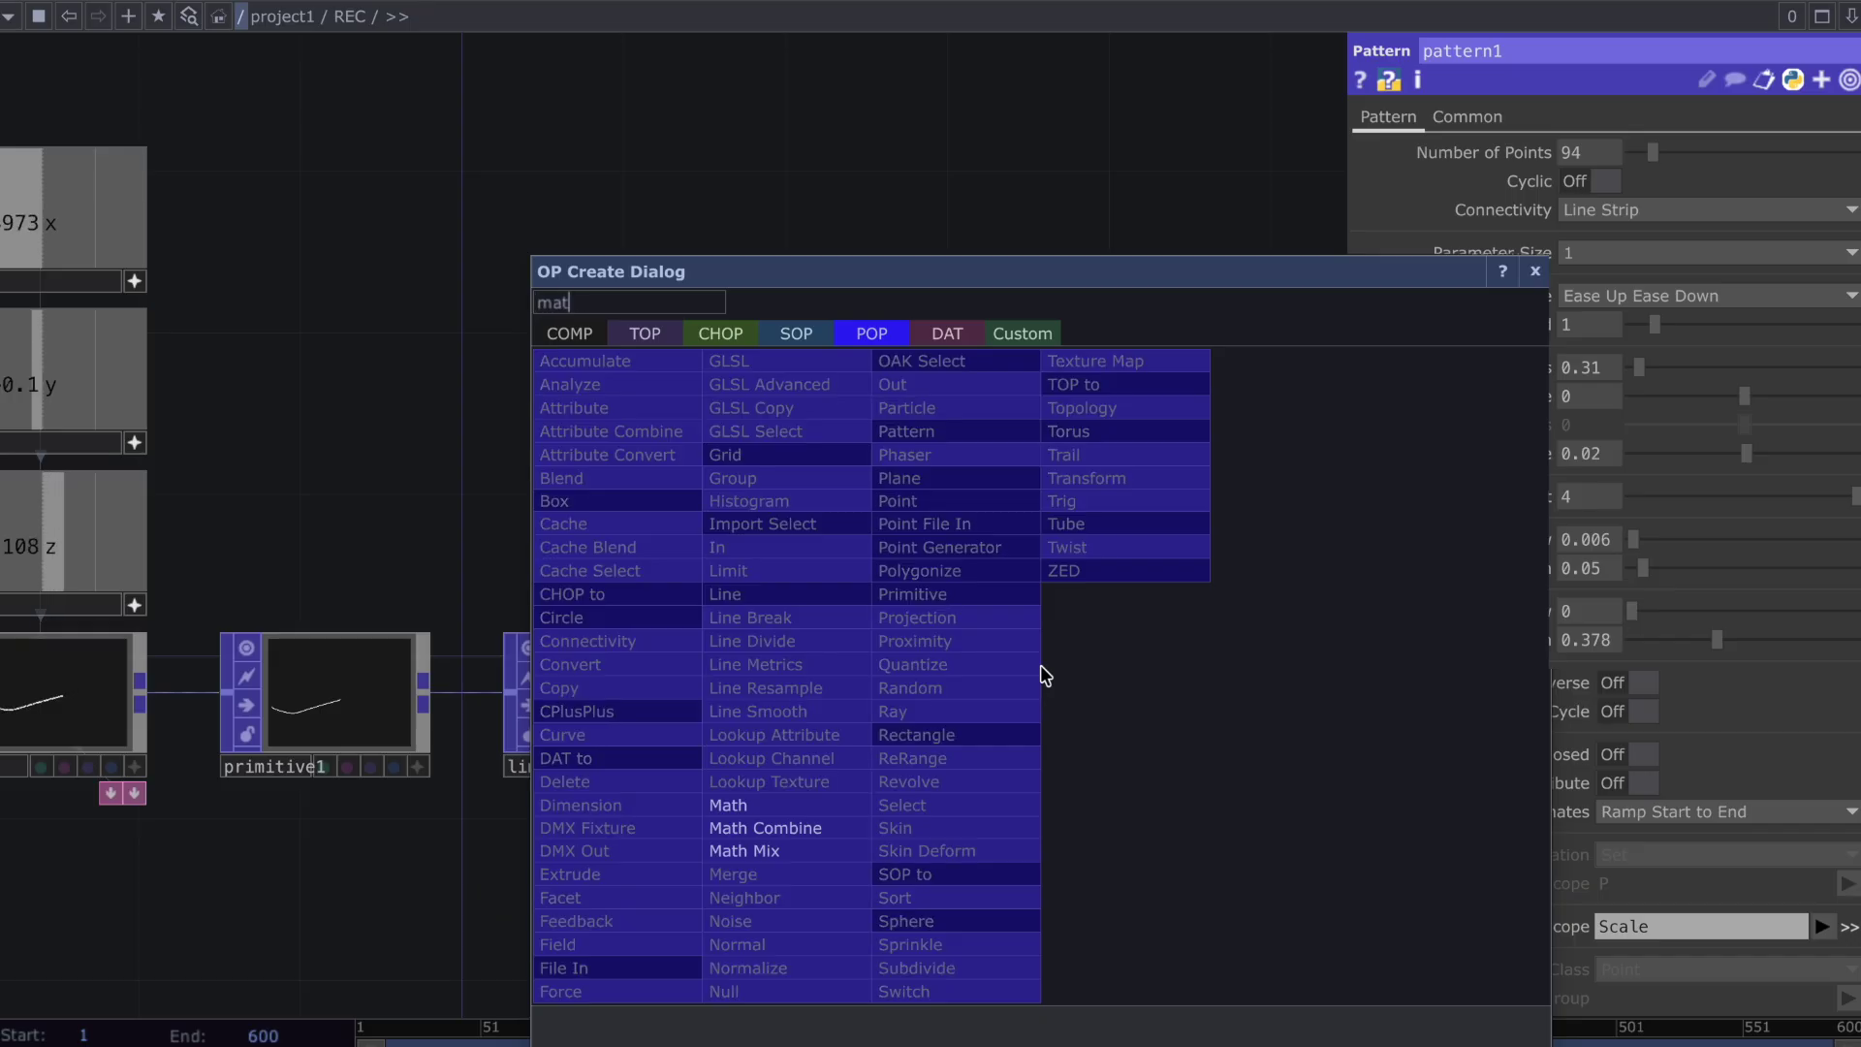
# Add mathmix1 after attribute1 with pattern1 as input 2, computing Radius + in1_Scale
pyautogui.click(833, 851)
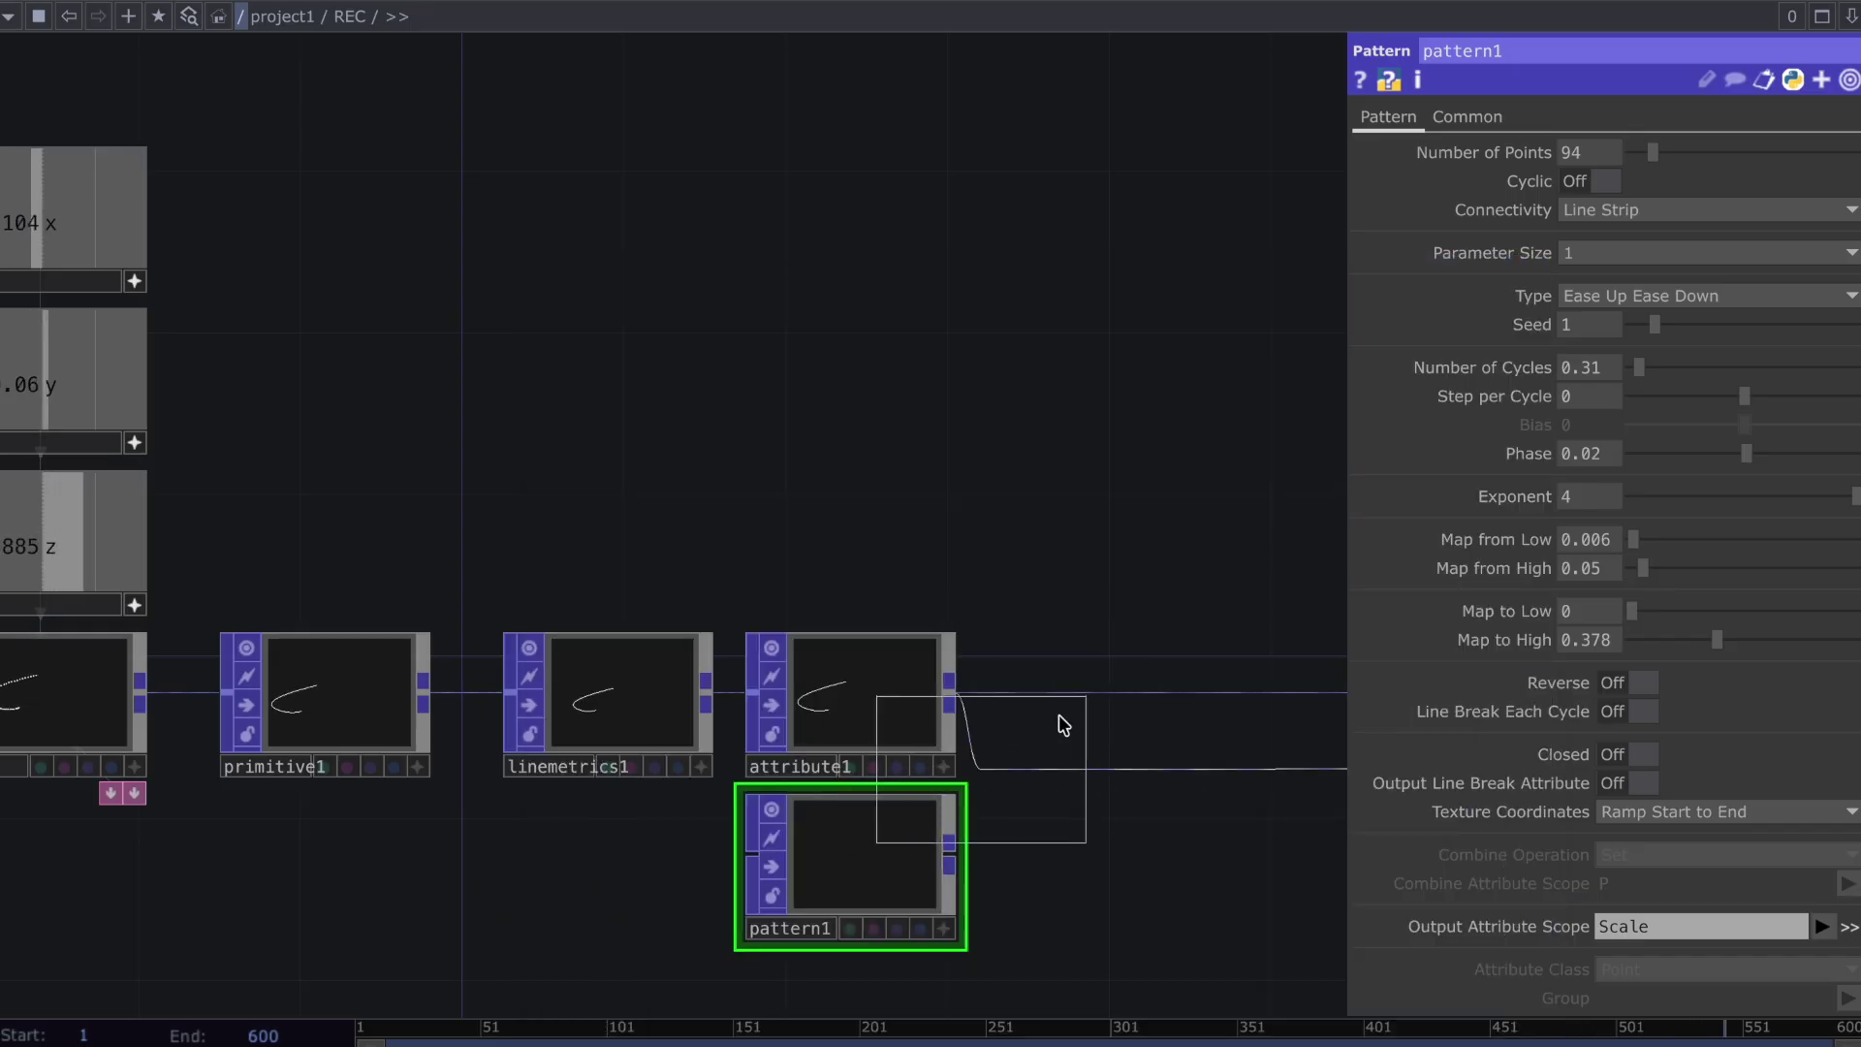
pyautogui.click(1093, 705)
pyautogui.moveTo(950, 861); pyautogui.dragTo(996, 694)
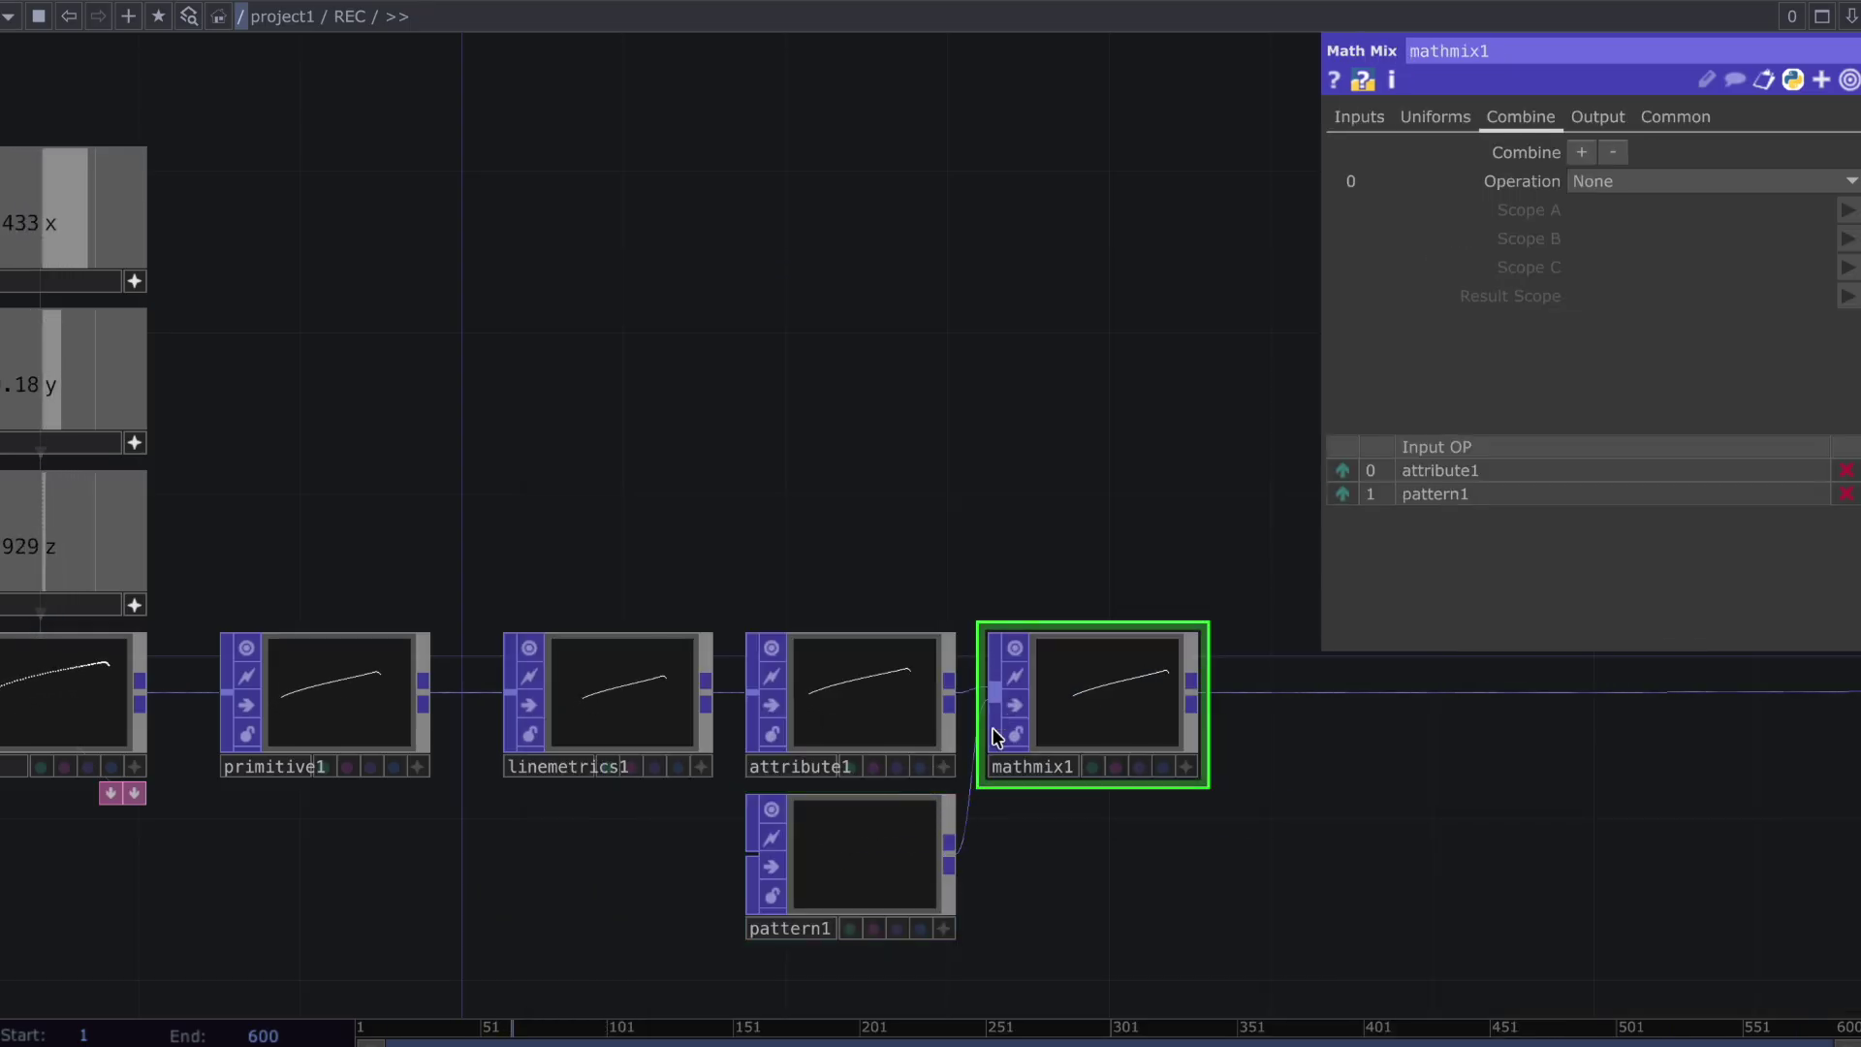
pyautogui.click(1638, 185)
pyautogui.click(1636, 208)
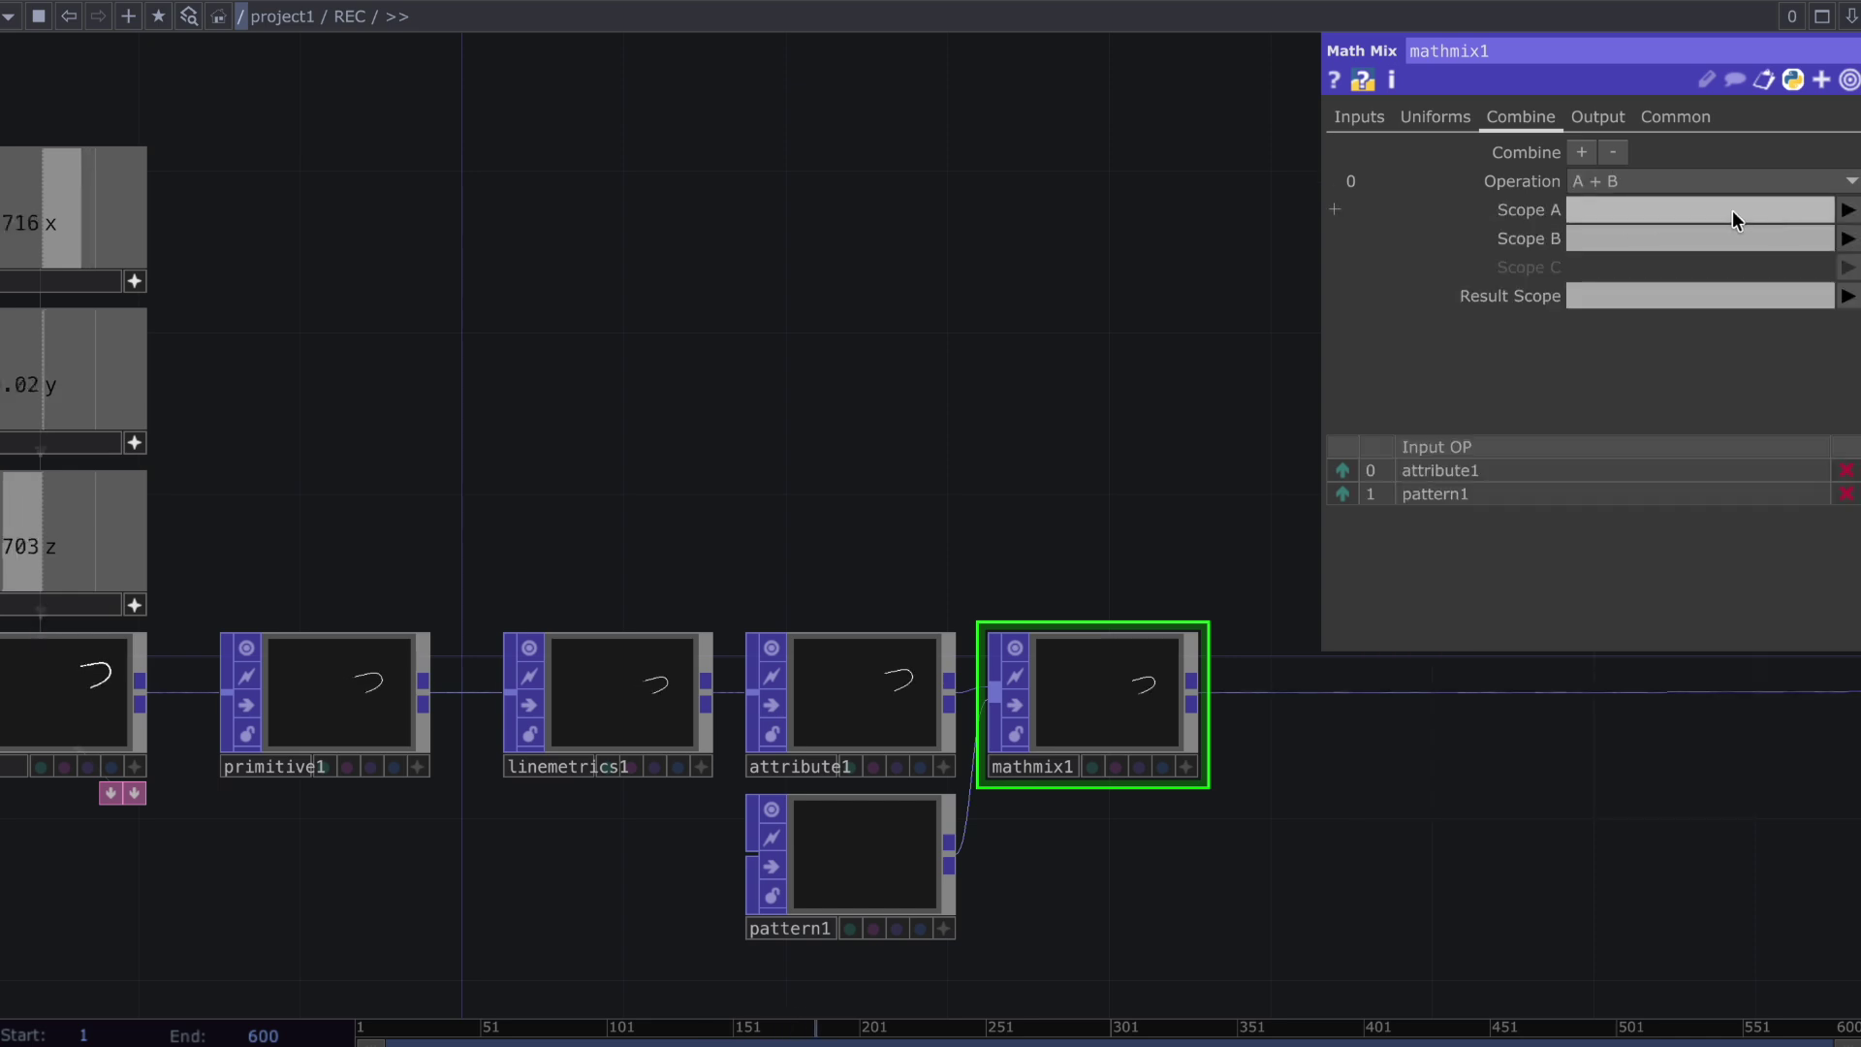
pyautogui.click(1848, 210)
pyautogui.click(1828, 288)
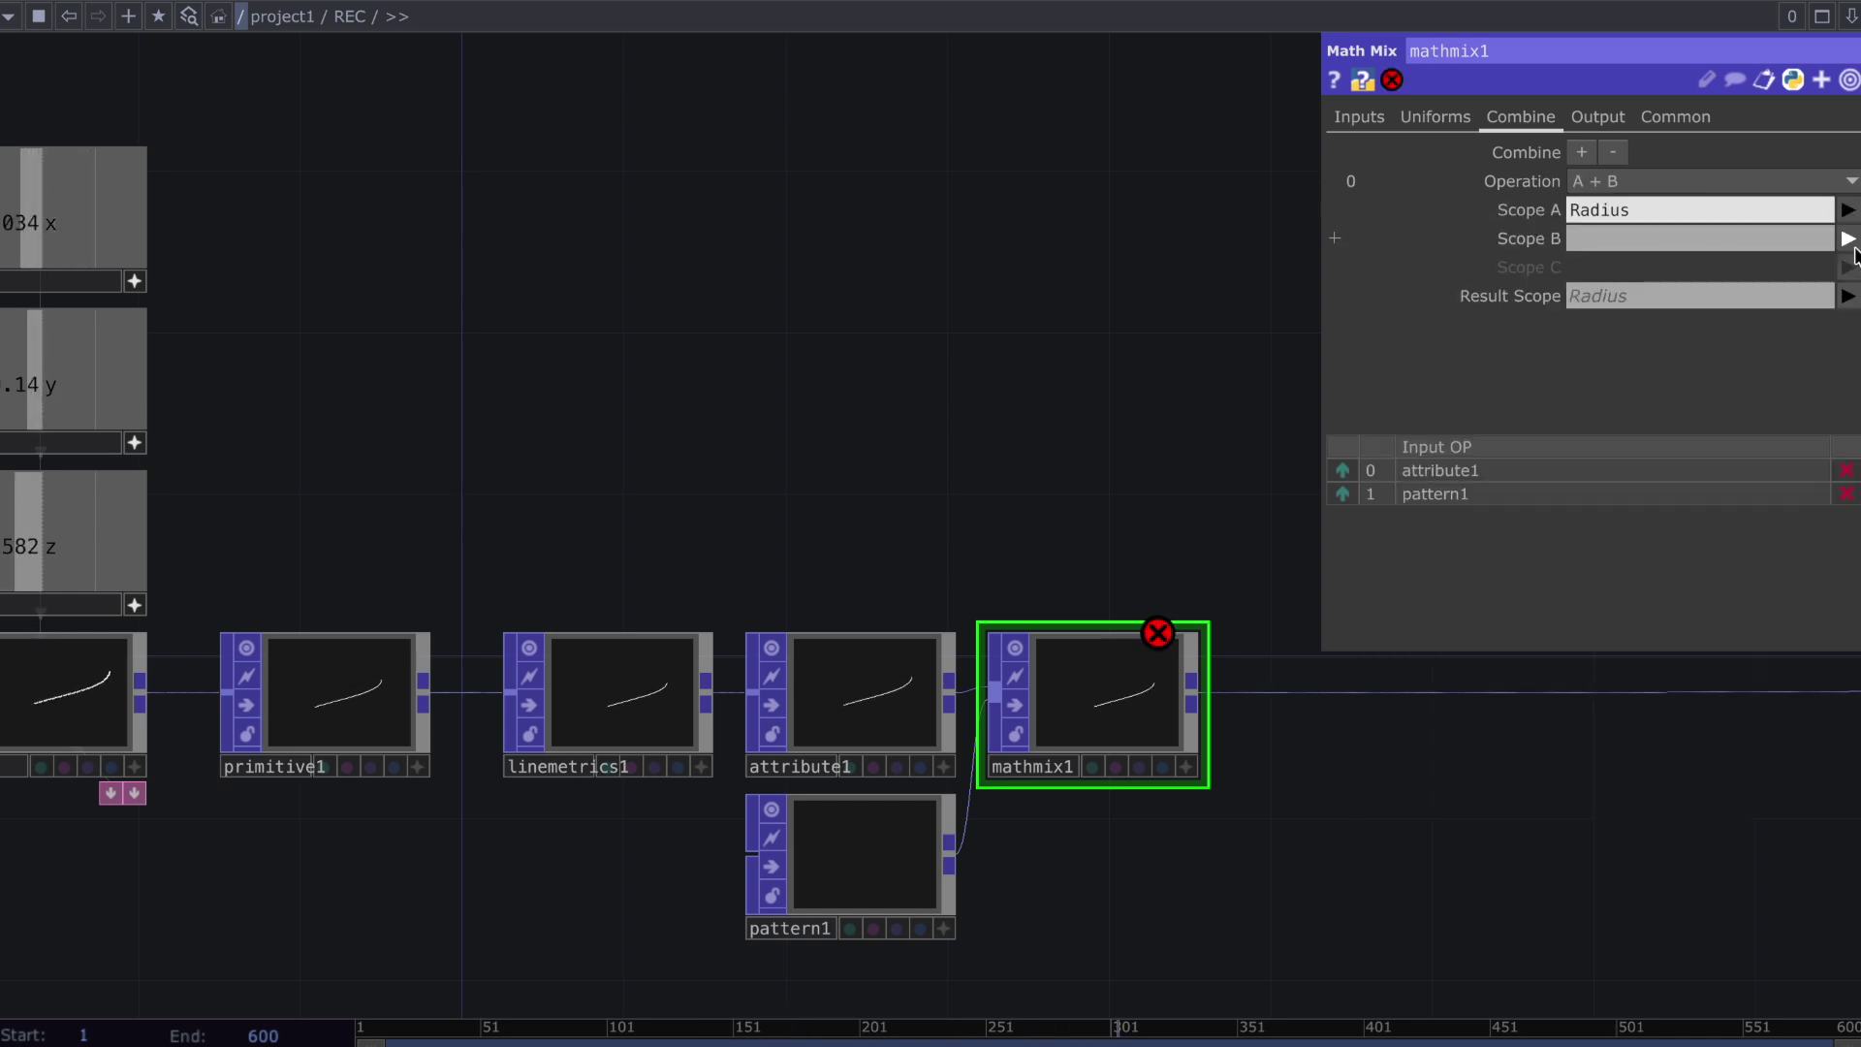
pyautogui.click(1848, 238)
pyautogui.click(1828, 374)
pyautogui.moveTo(1570, 810); pyautogui.dragTo(902, 696)
# Insert lineresample1 after mathmix1, resampling by Divisions per Line Strip with 50 divisions
pyautogui.rightClick(546, 733)
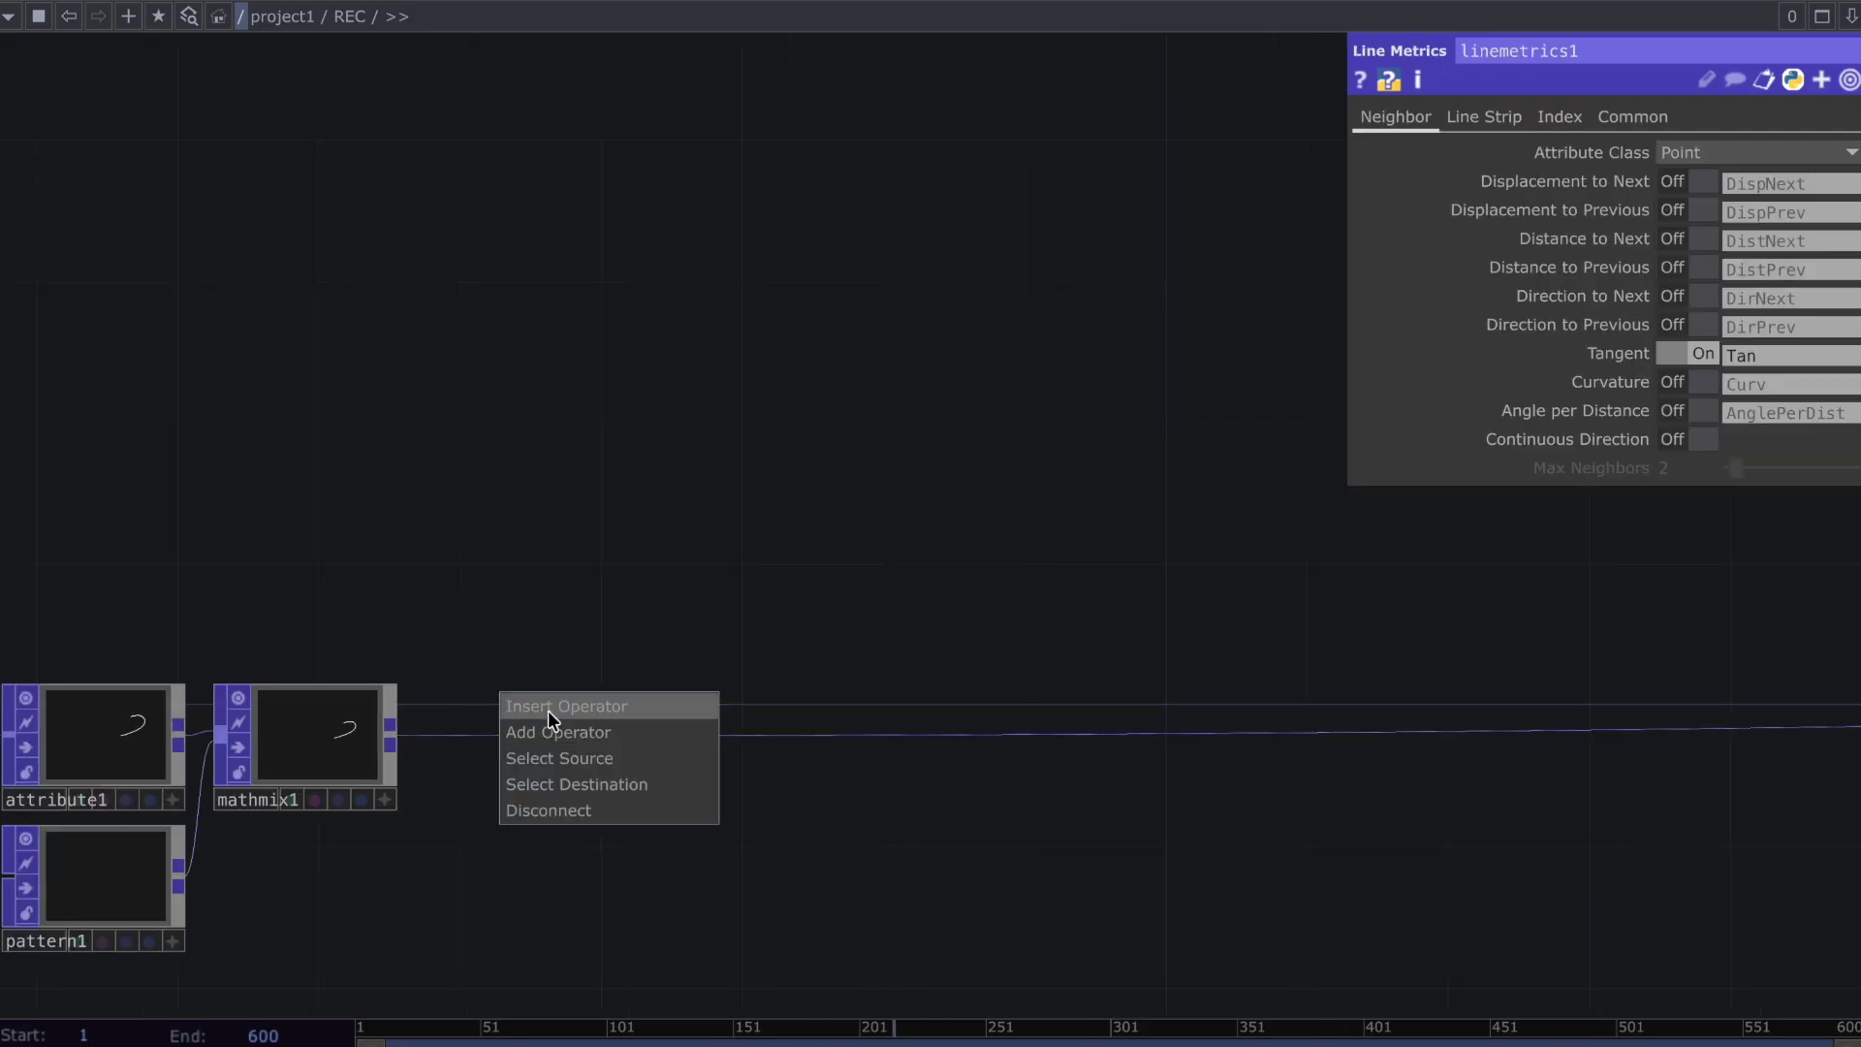
pyautogui.click(549, 712)
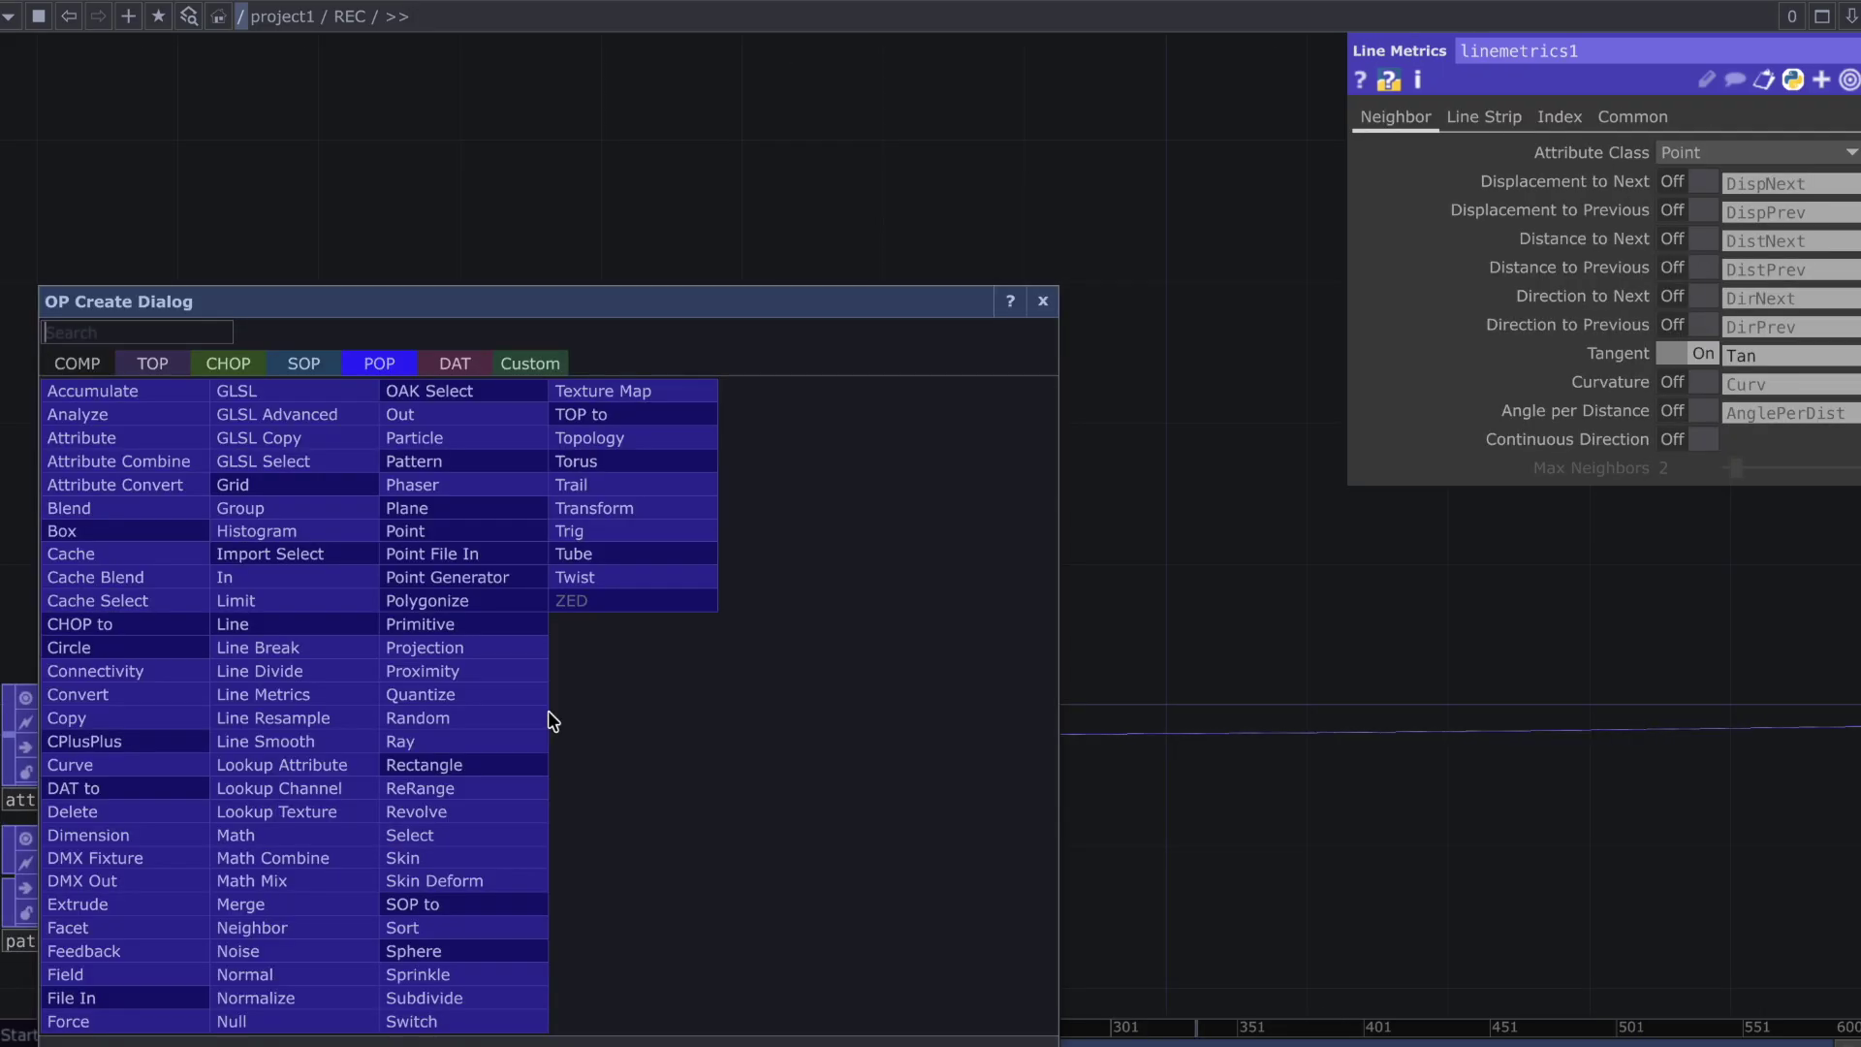
pyautogui.write('res')
pyautogui.click(312, 718)
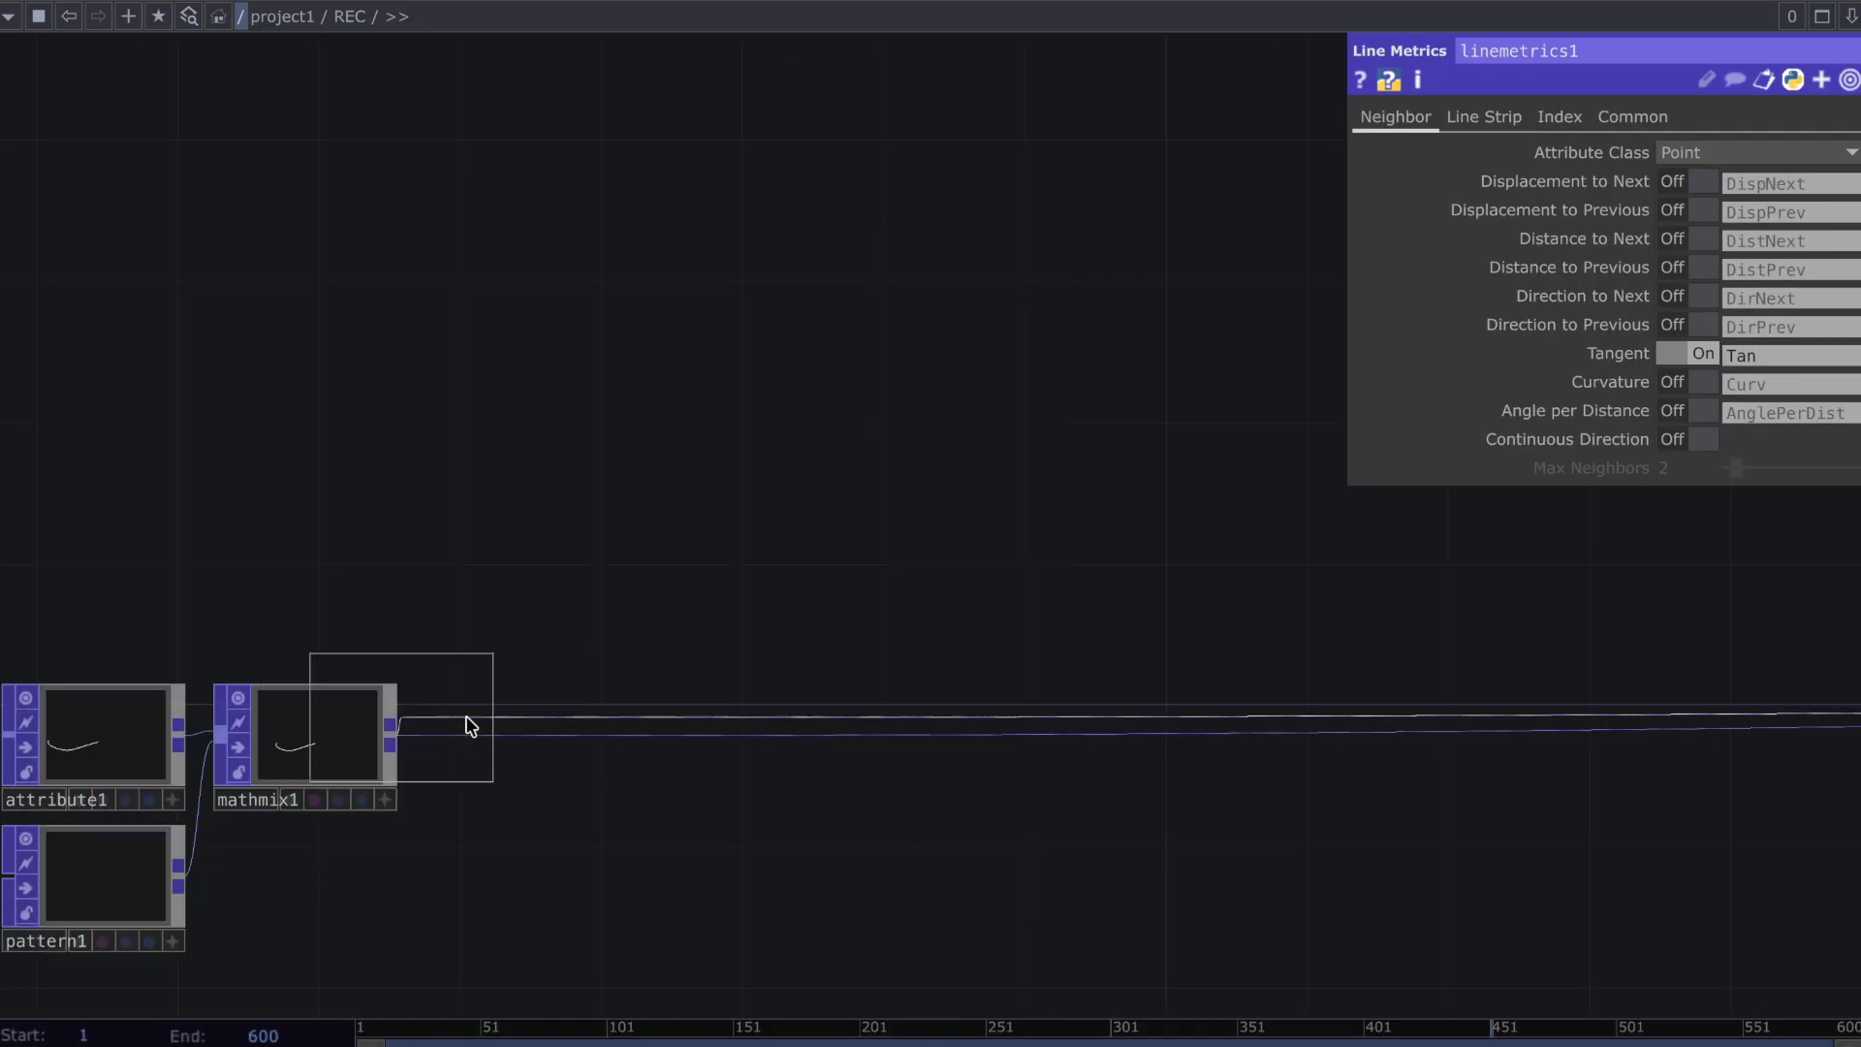
pyautogui.click(525, 730)
pyautogui.click(1488, 116)
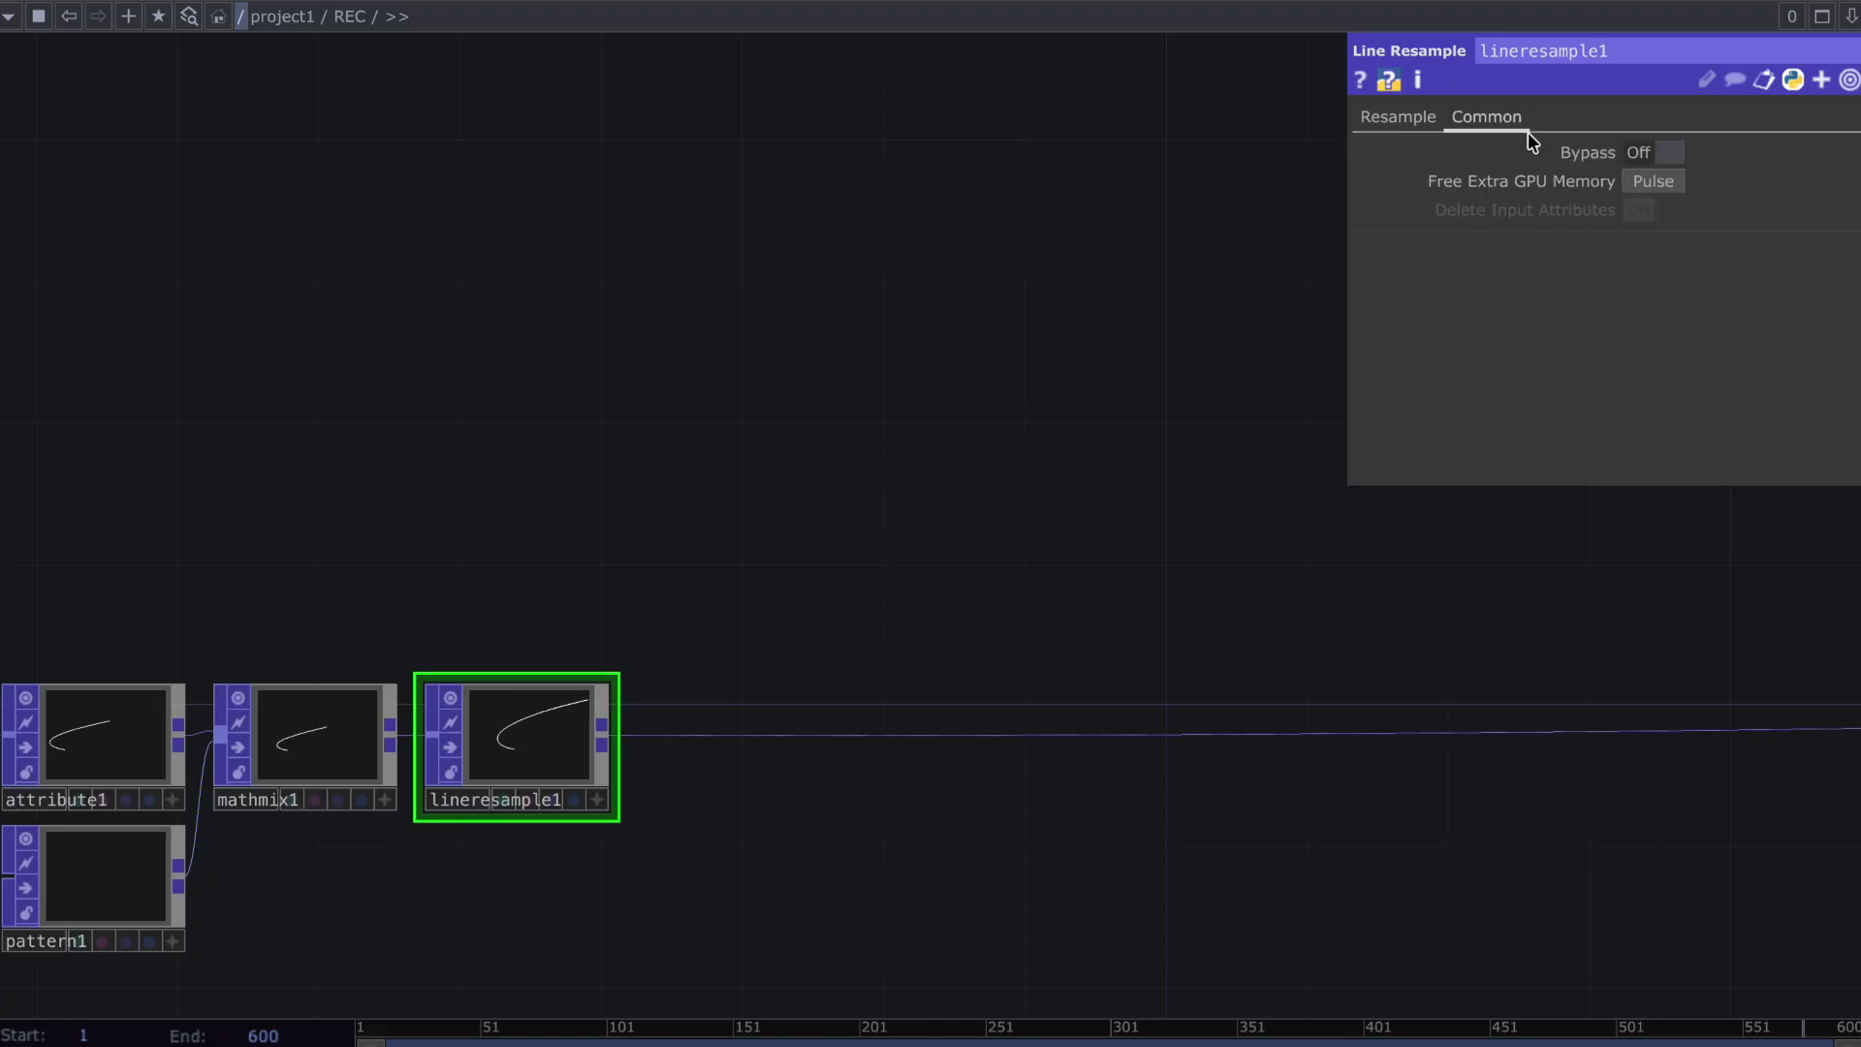
pyautogui.click(1407, 117)
pyautogui.click(1644, 152)
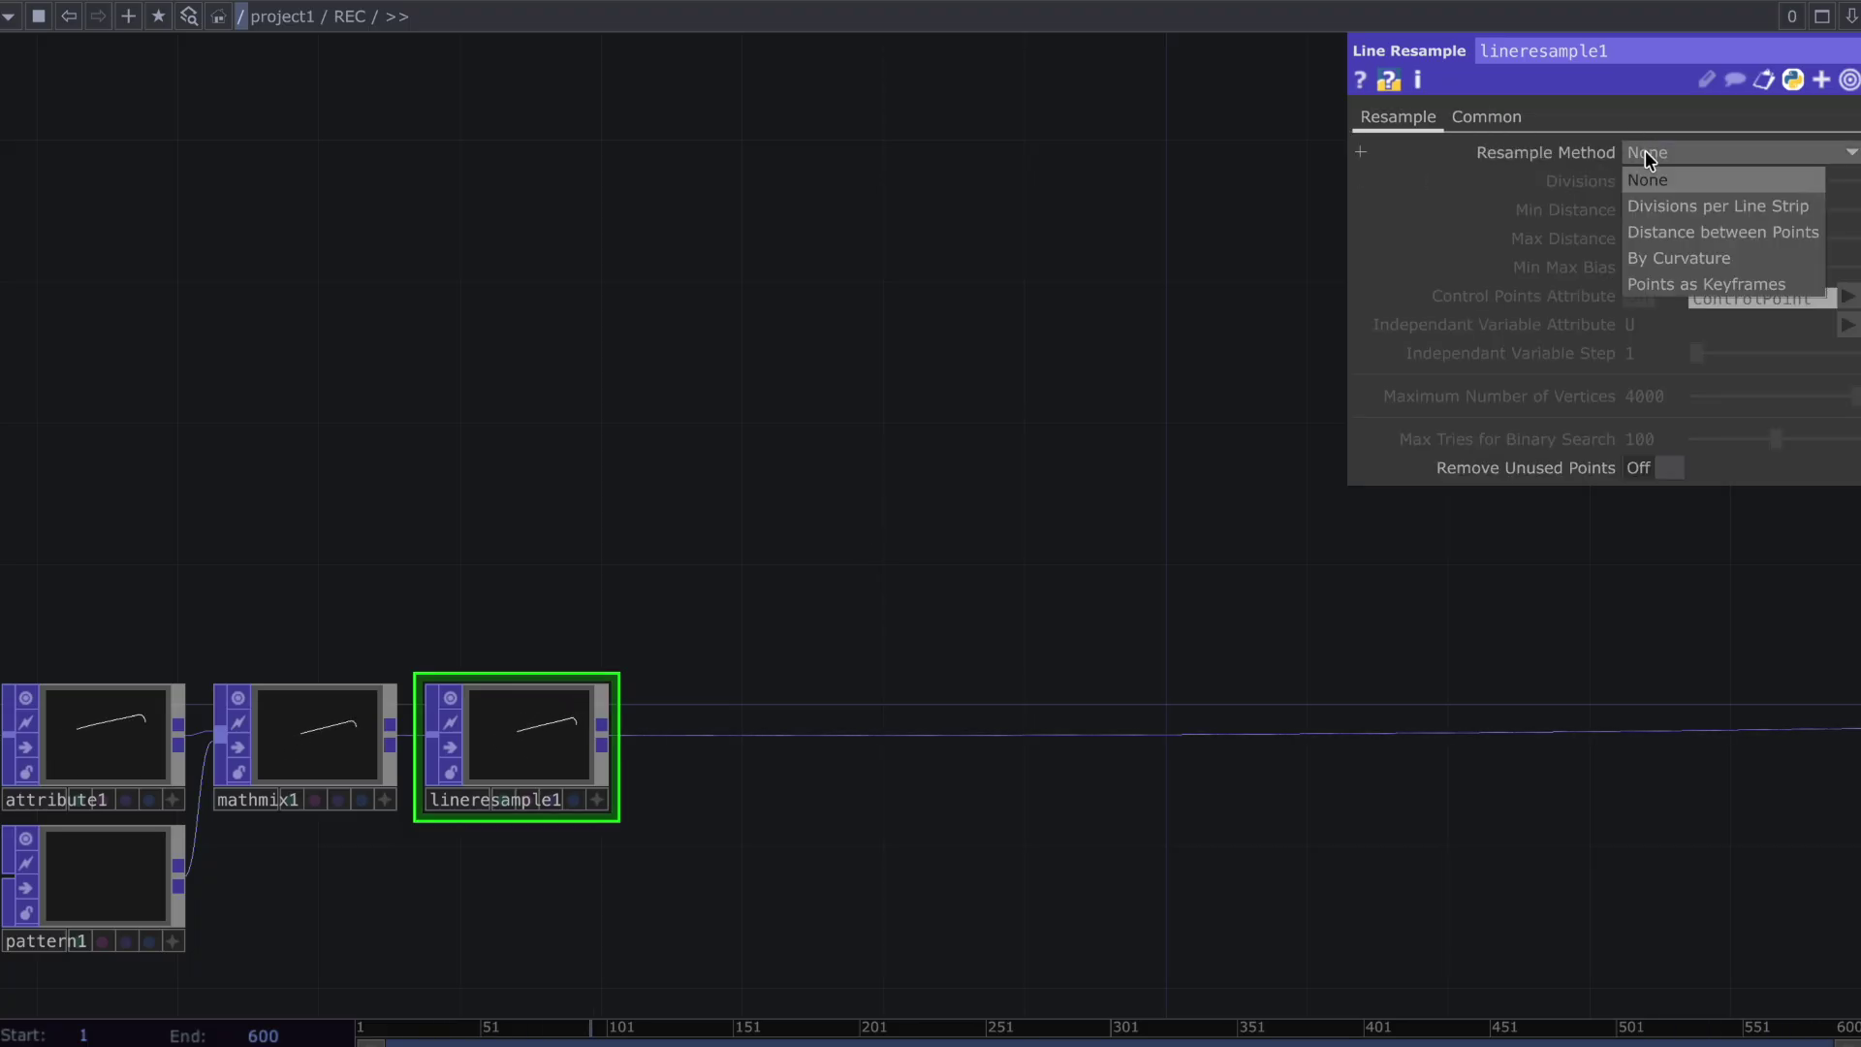
pyautogui.click(1663, 205)
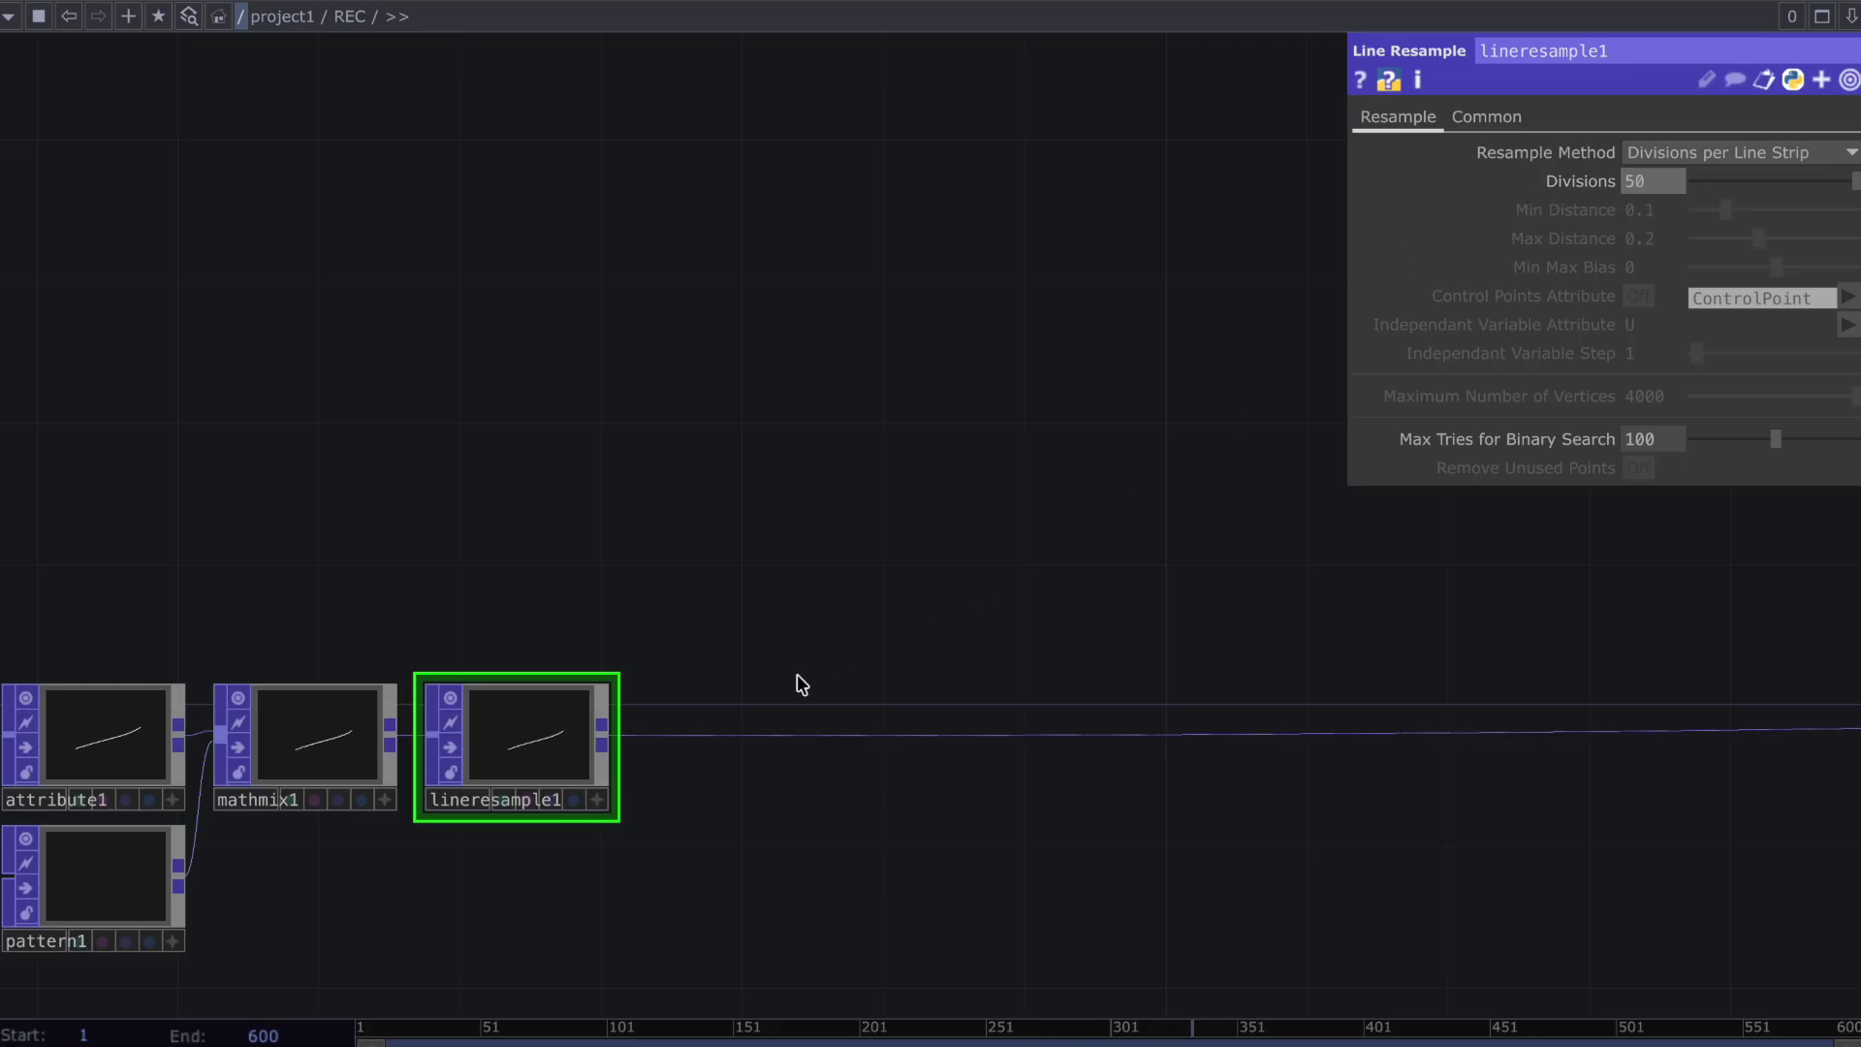
pyautogui.press('Tab')
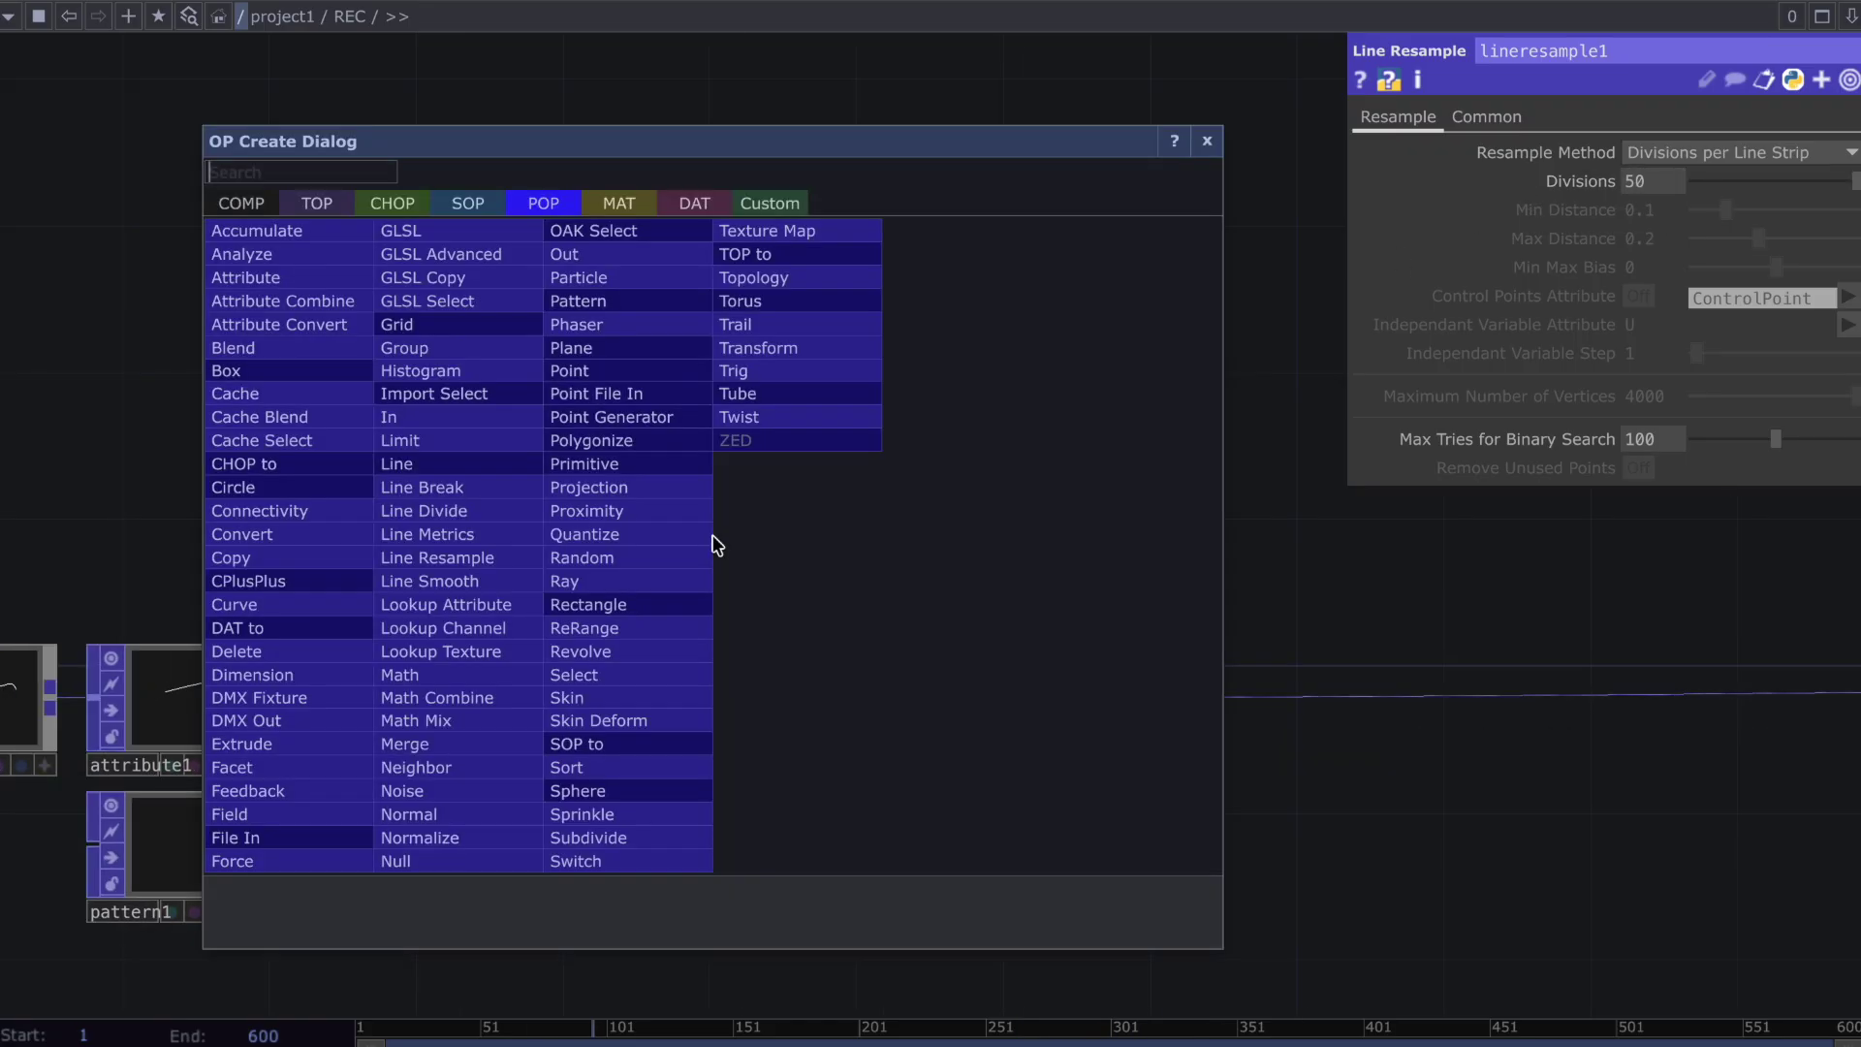
pyautogui.click(266, 482)
# Place circle1 with radius 0.28 by 0.28 and 6 divisions, making a hexagon
pyautogui.click(626, 548)
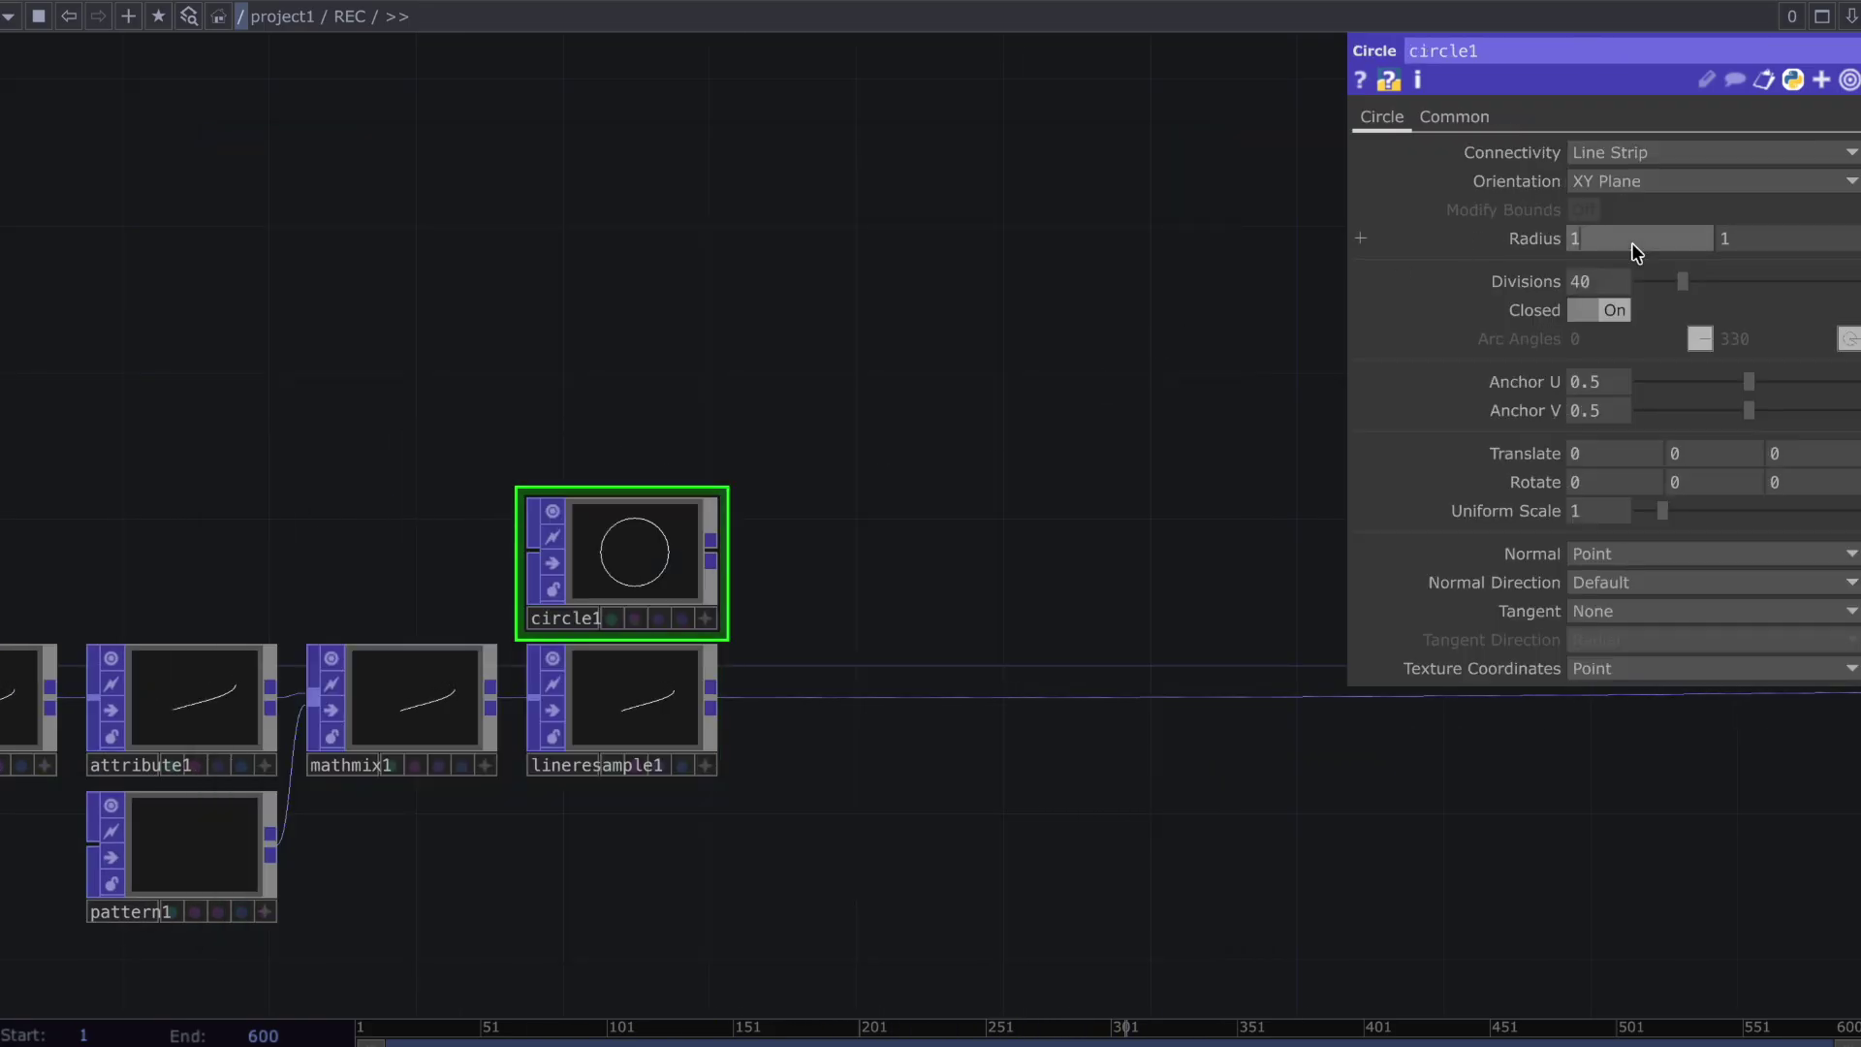
pyautogui.write('0.28')
pyautogui.press('Tab')
pyautogui.write('0.28')
pyautogui.press('Return')
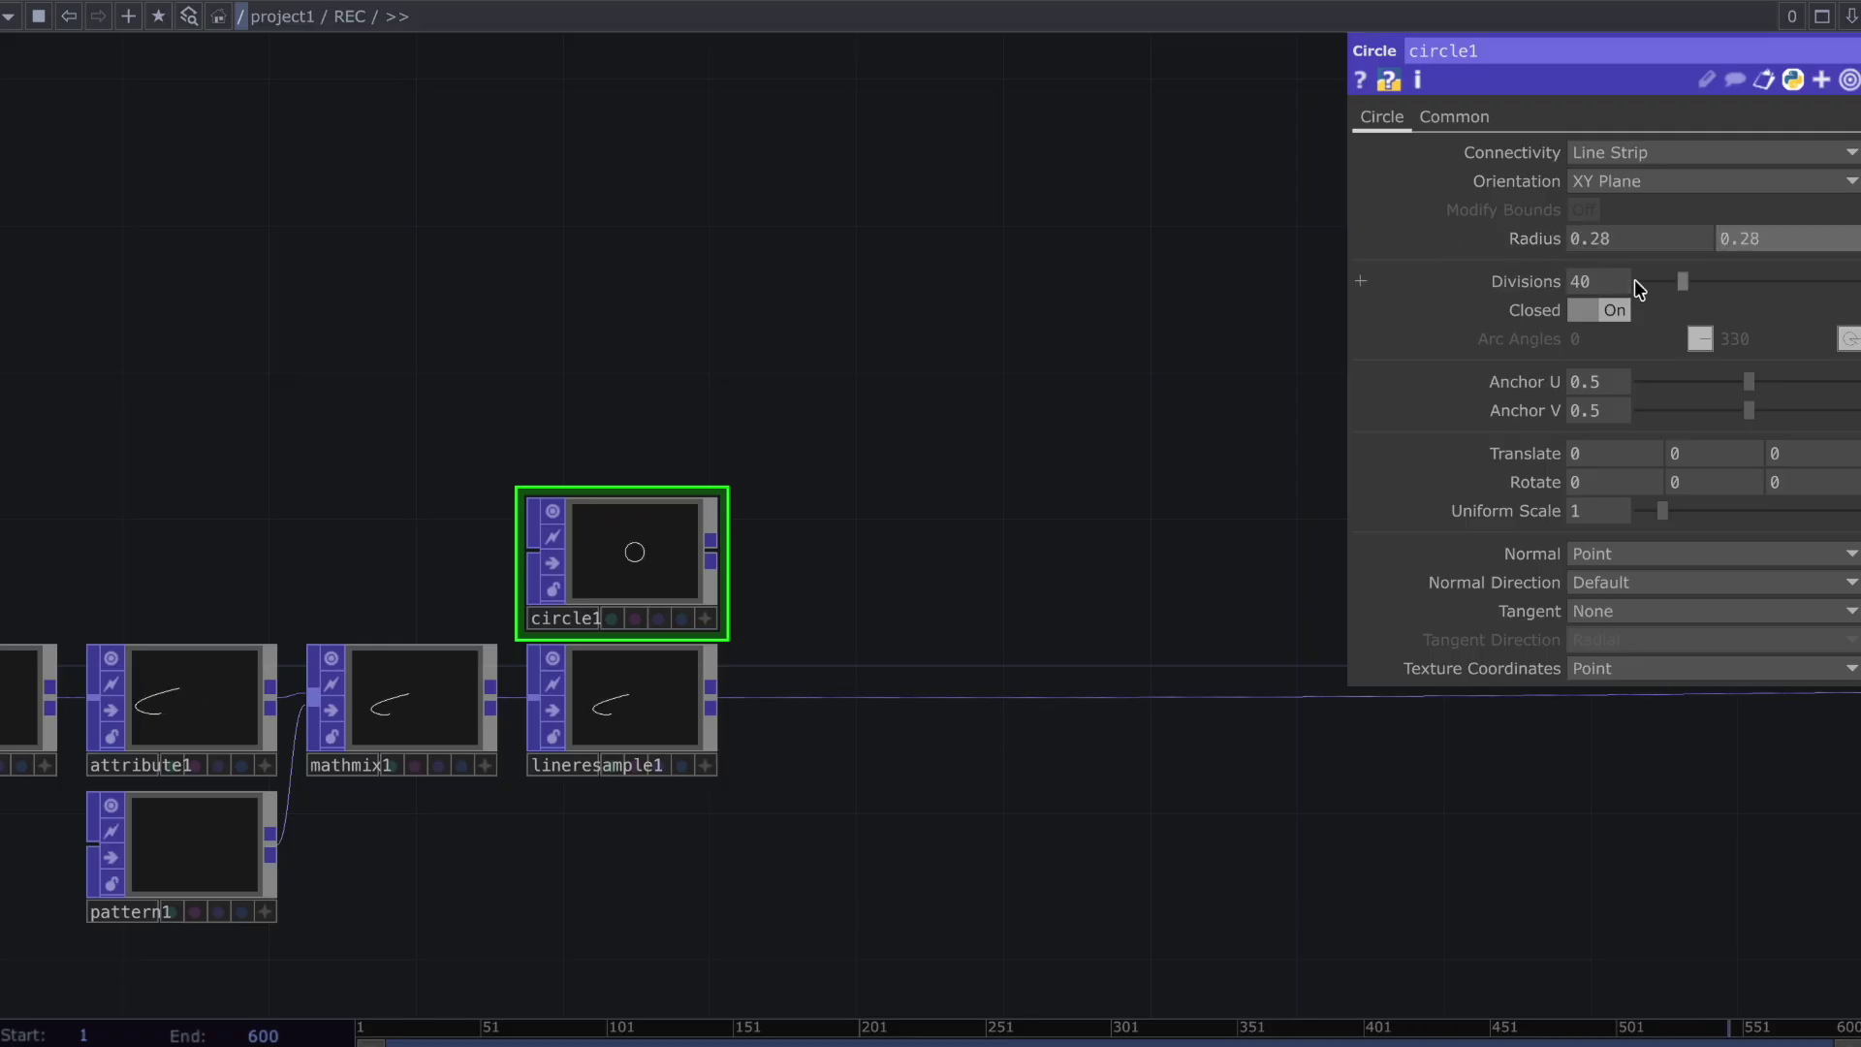
pyautogui.click(1592, 279)
pyautogui.write('6')
pyautogui.press('Return')
# Add copy2 on the resampled line's wire, copying circle1
pyautogui.moveTo(731, 561); pyautogui.dragTo(861, 607)
pyautogui.write('c')
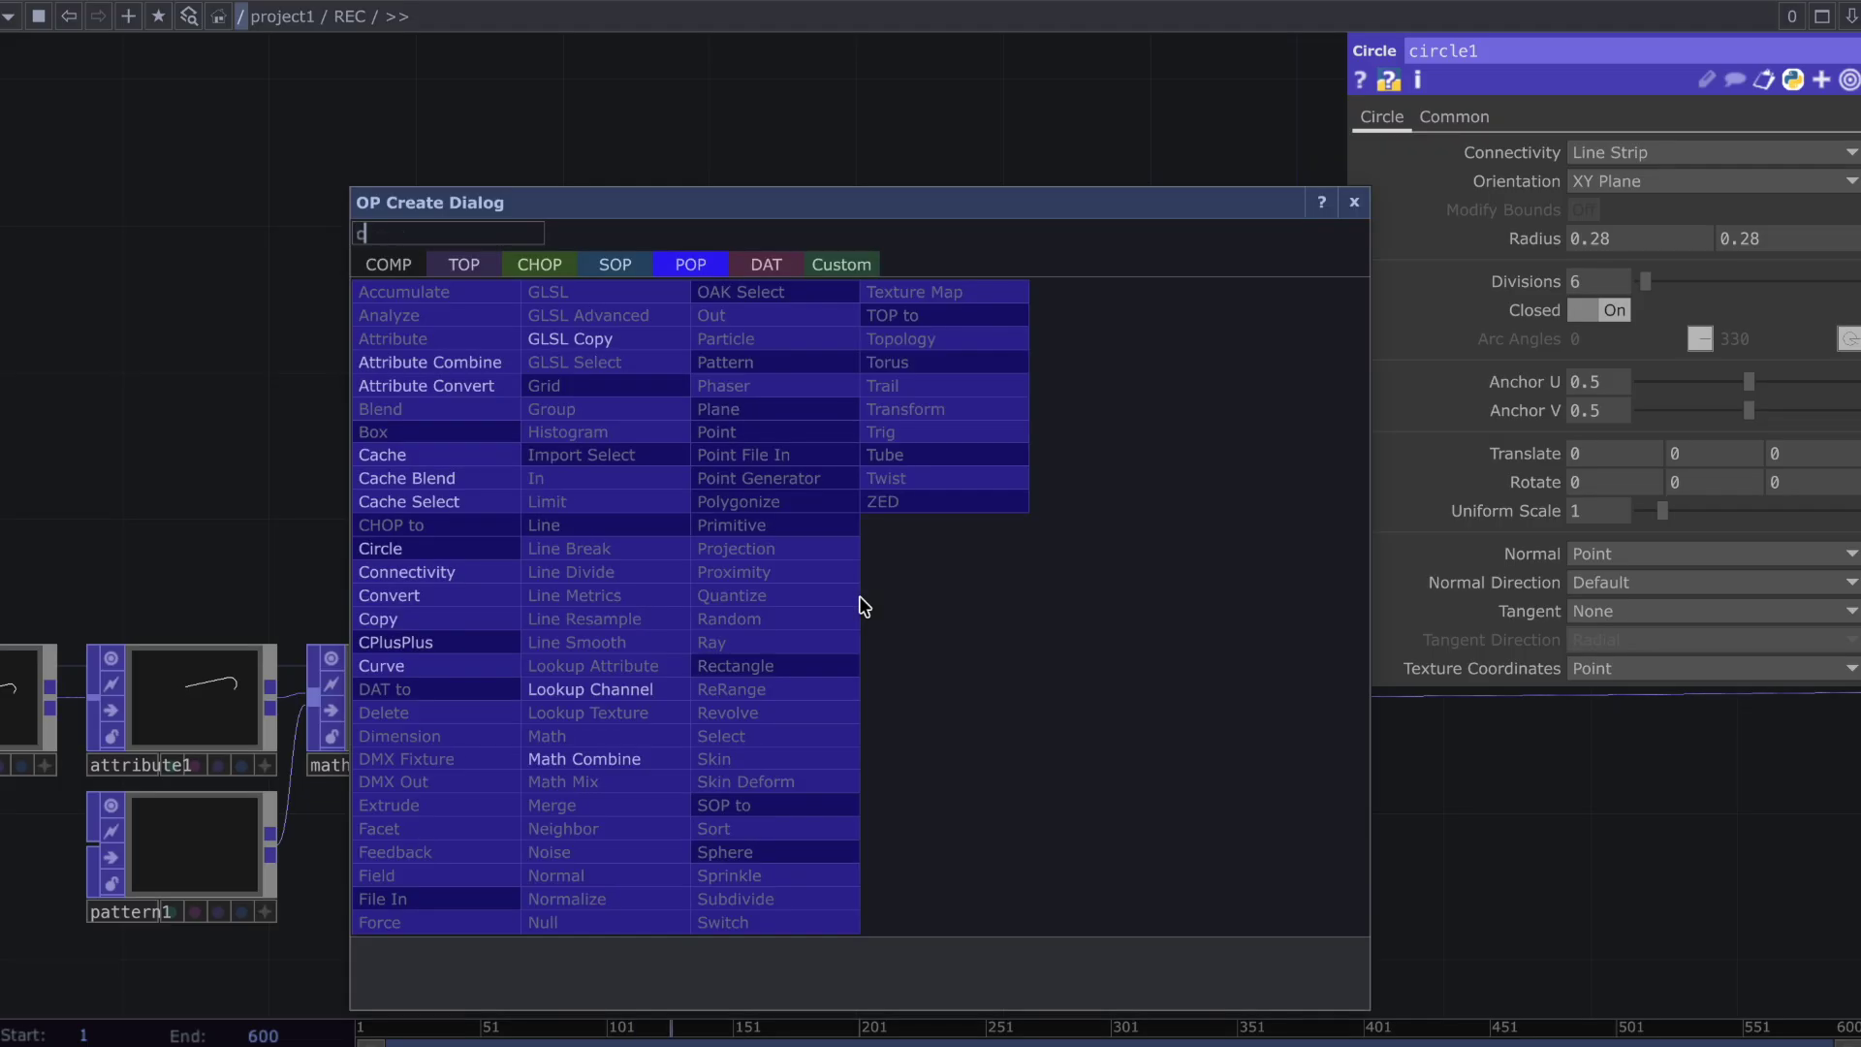
pyautogui.click(489, 610)
pyautogui.click(849, 694)
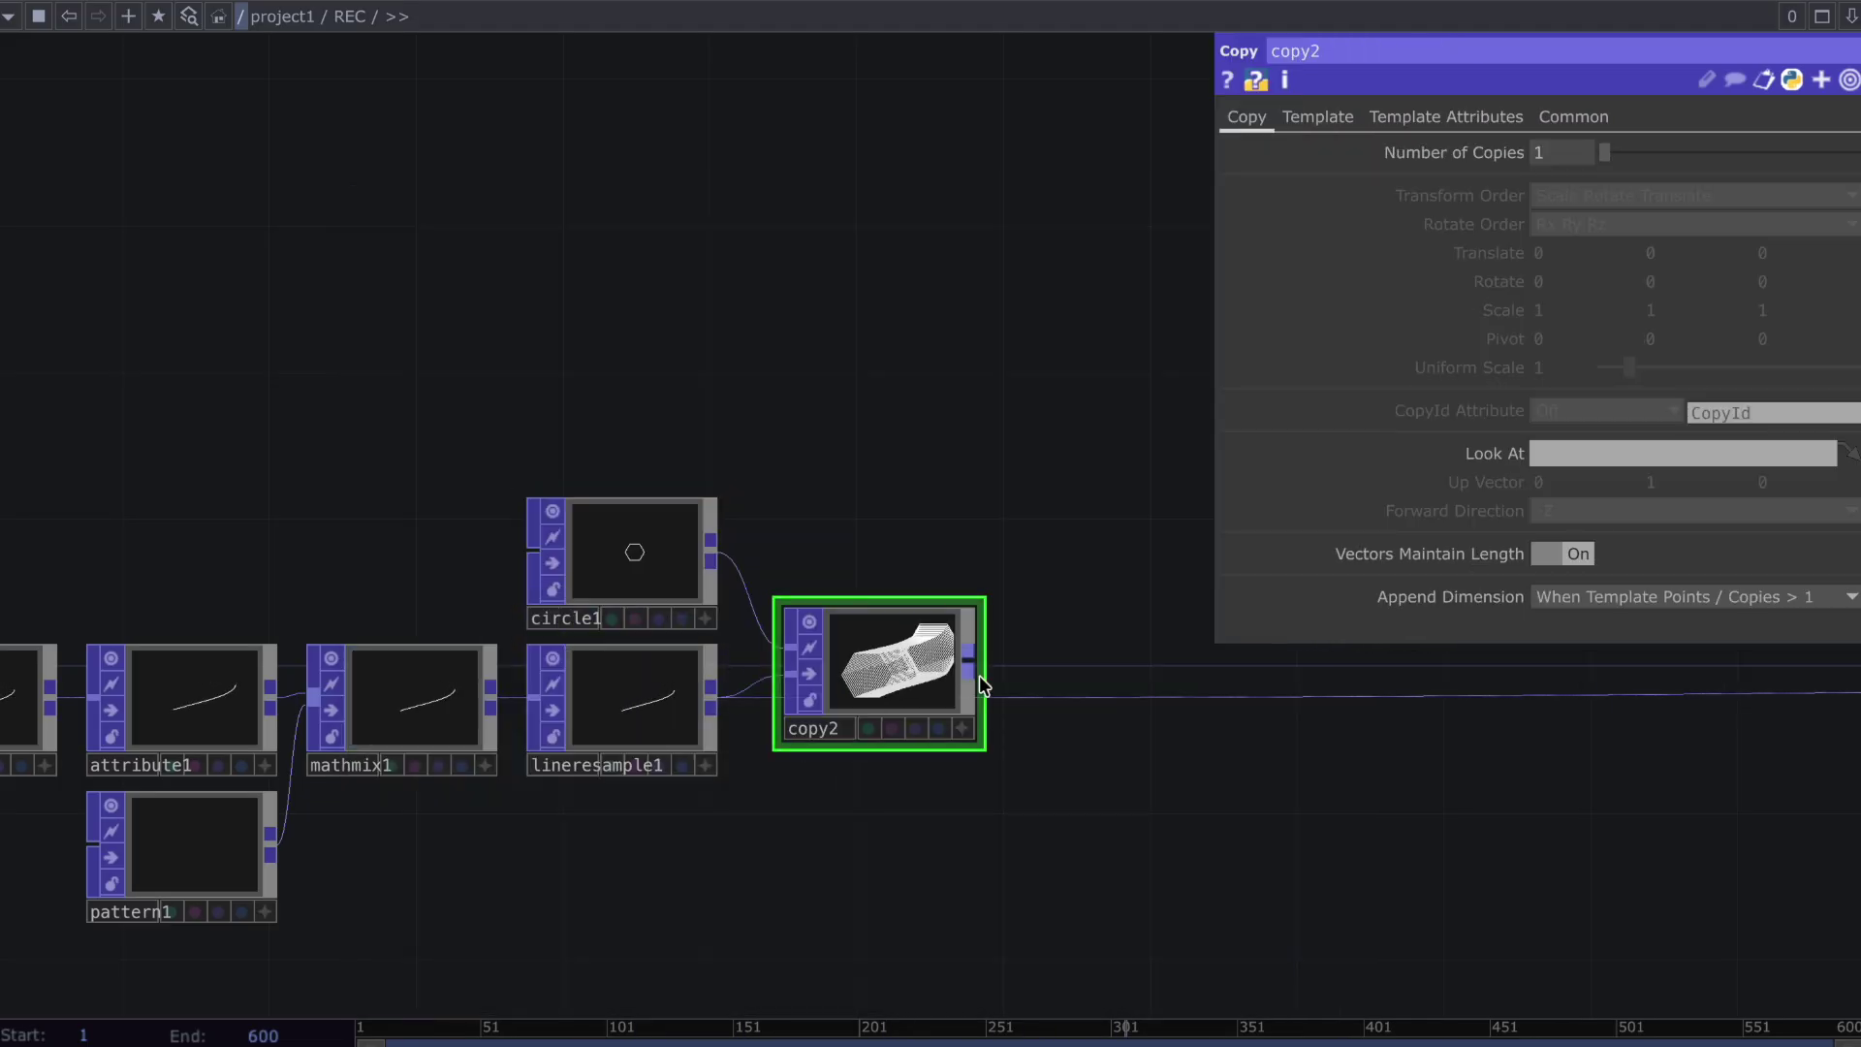
pyautogui.moveTo(893, 669); pyautogui.dragTo(893, 706)
# Scale copy2's copies by Radius and rotate them to Tan with forward direction -Z
pyautogui.click(1317, 117)
pyautogui.click(1566, 325)
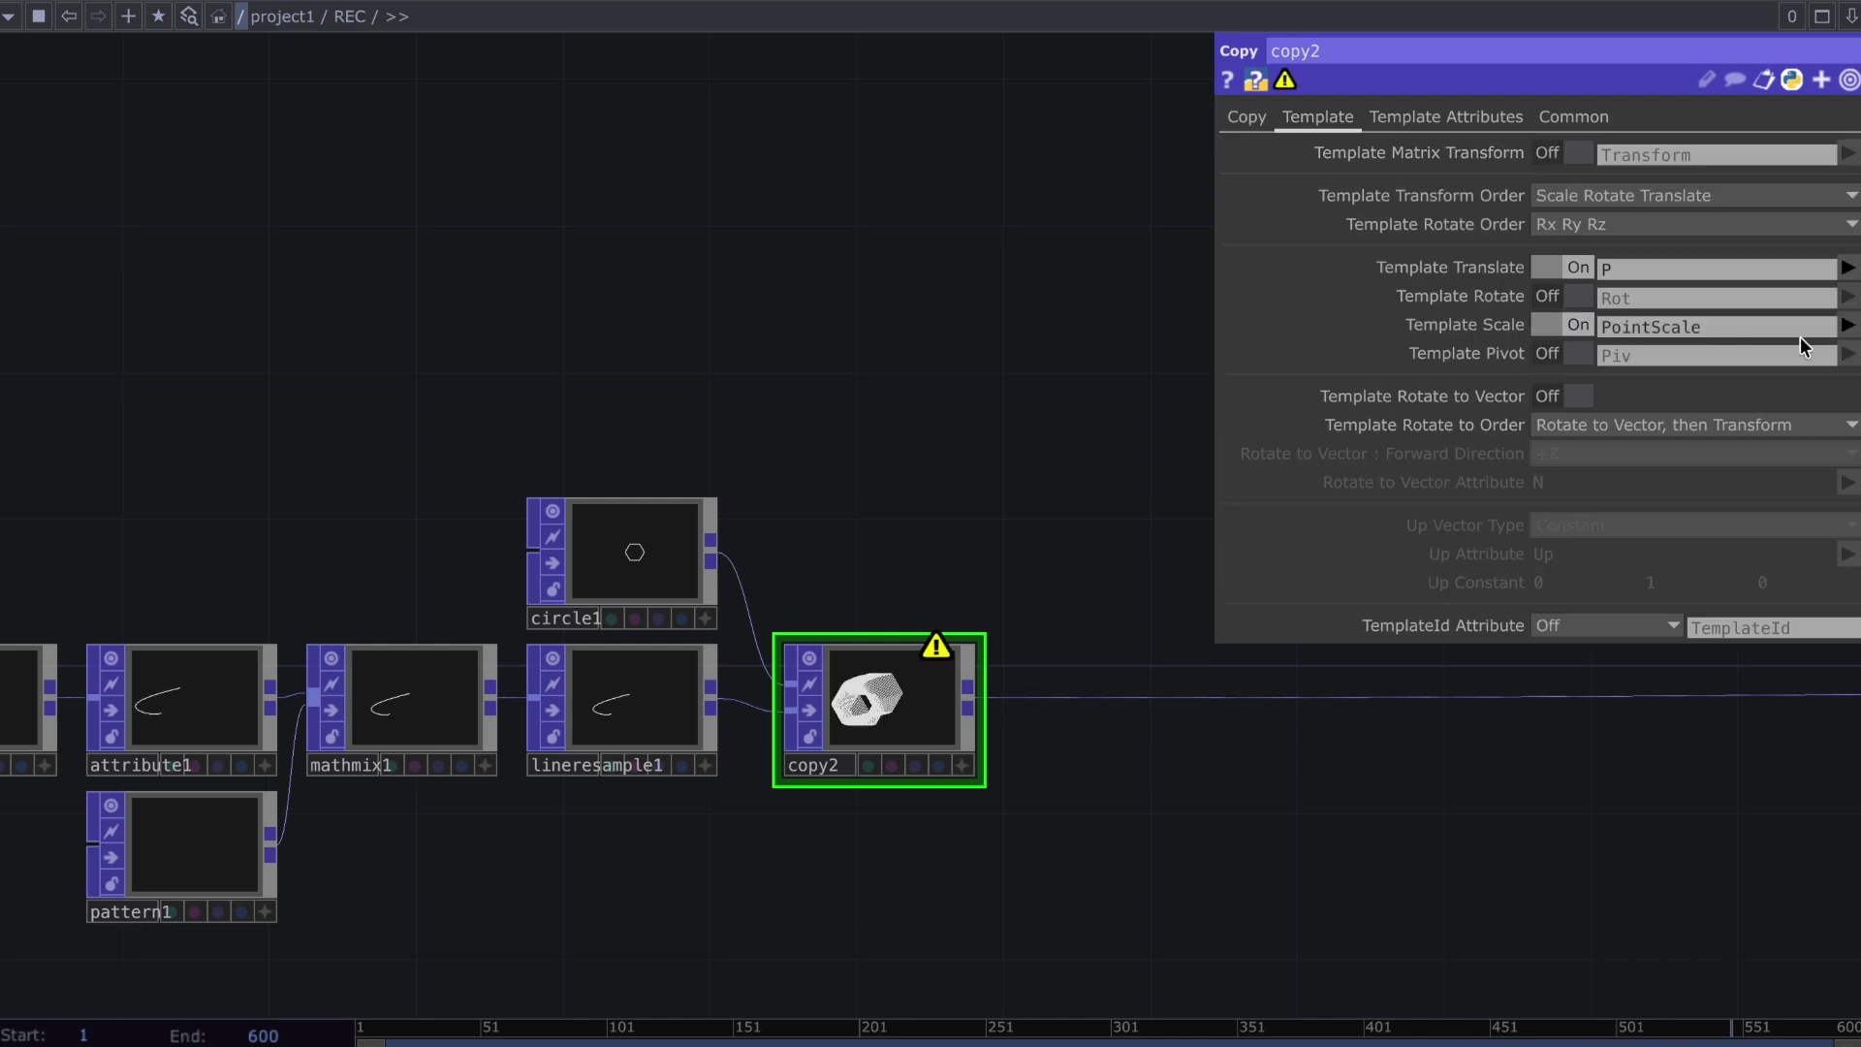
pyautogui.click(1848, 325)
pyautogui.click(1836, 382)
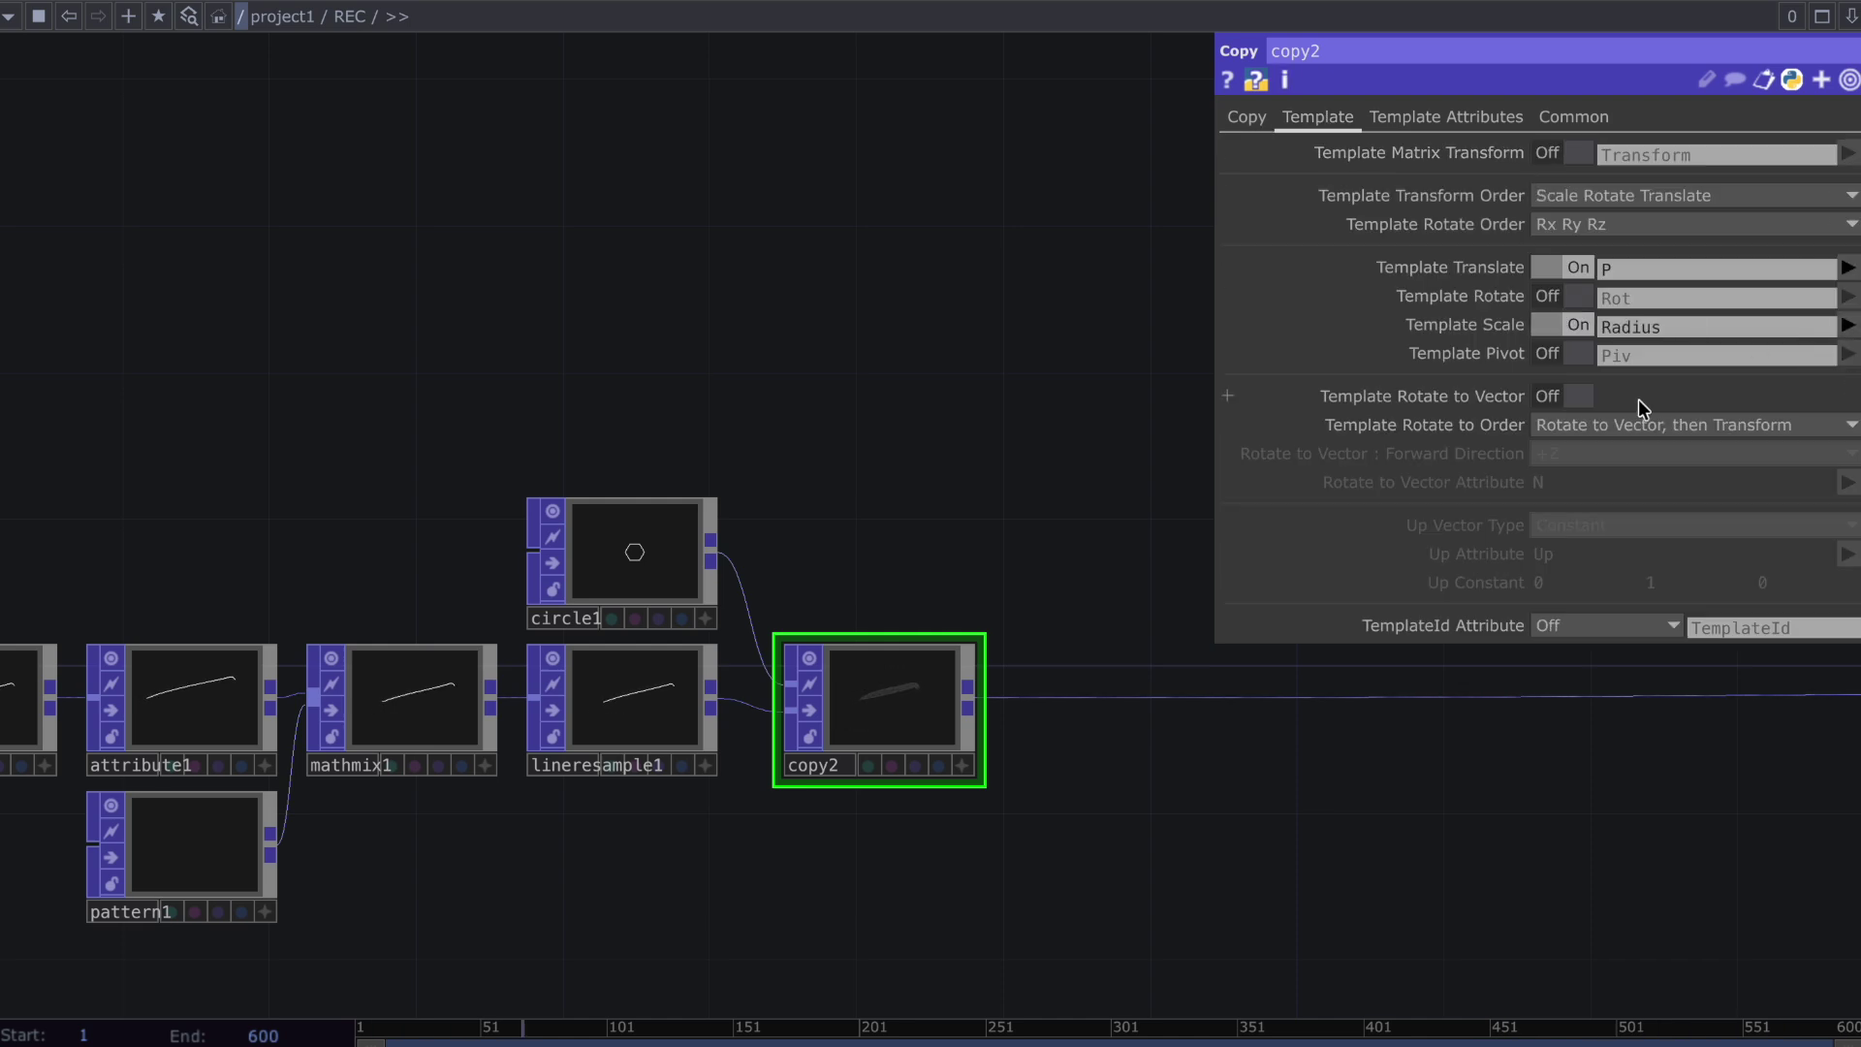
pyautogui.click(1575, 396)
pyautogui.click(1847, 482)
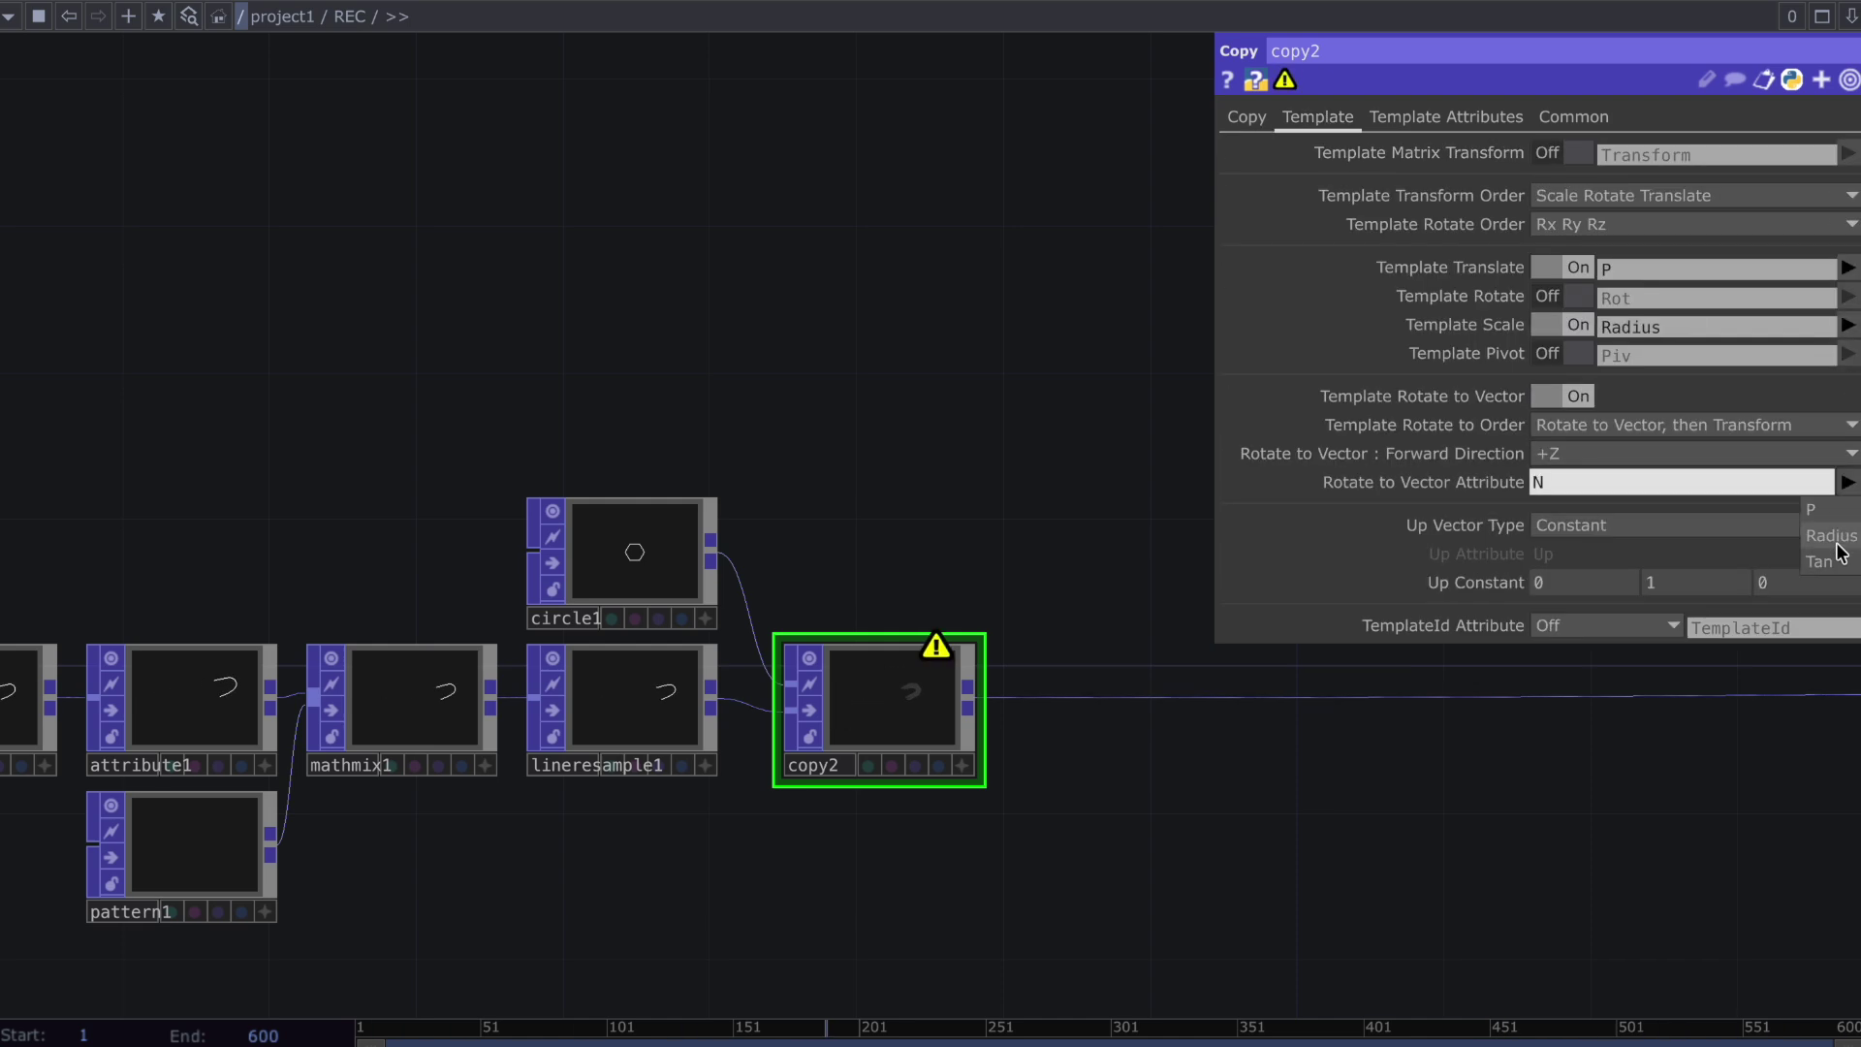
pyautogui.click(1823, 560)
pyautogui.click(1780, 455)
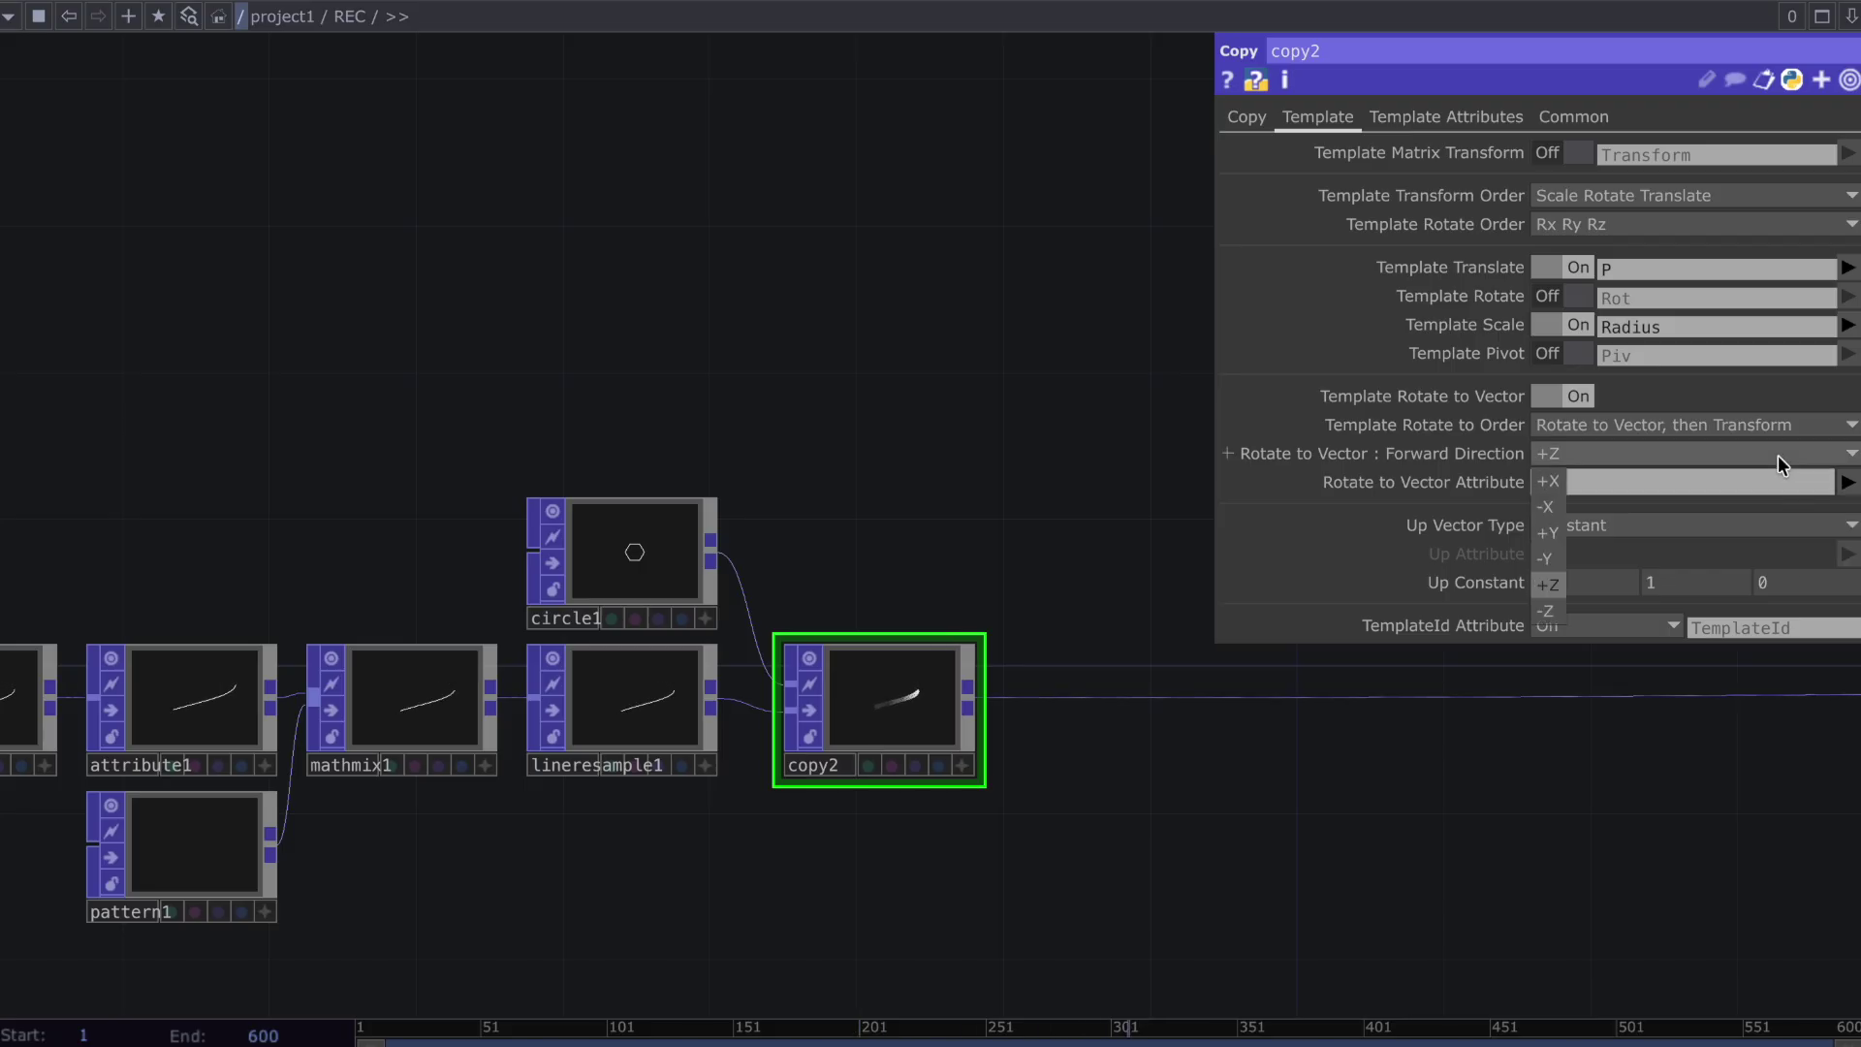
pyautogui.click(1549, 611)
pyautogui.moveTo(1545, 695); pyautogui.dragTo(1261, 717)
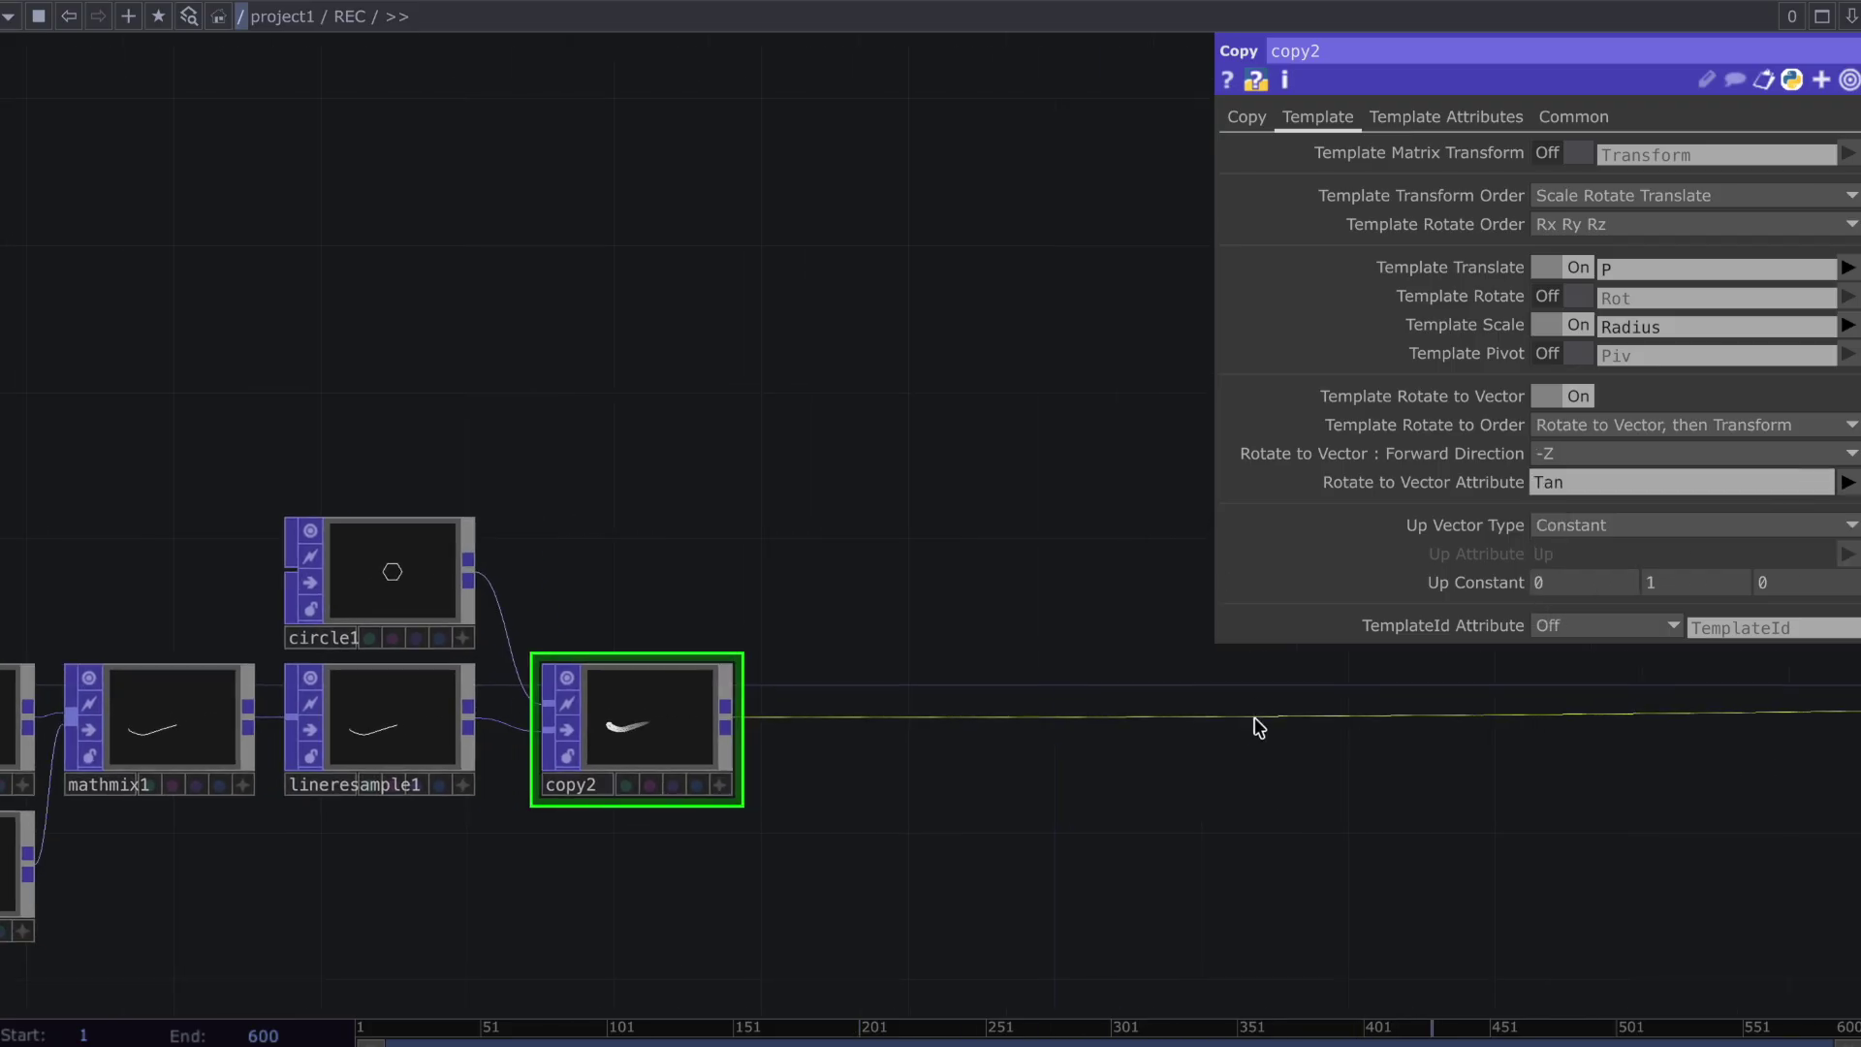
# Insert skin1 after copy2 using the skin alias
pyautogui.rightClick(926, 718)
pyautogui.click(979, 696)
pyautogui.write('s')
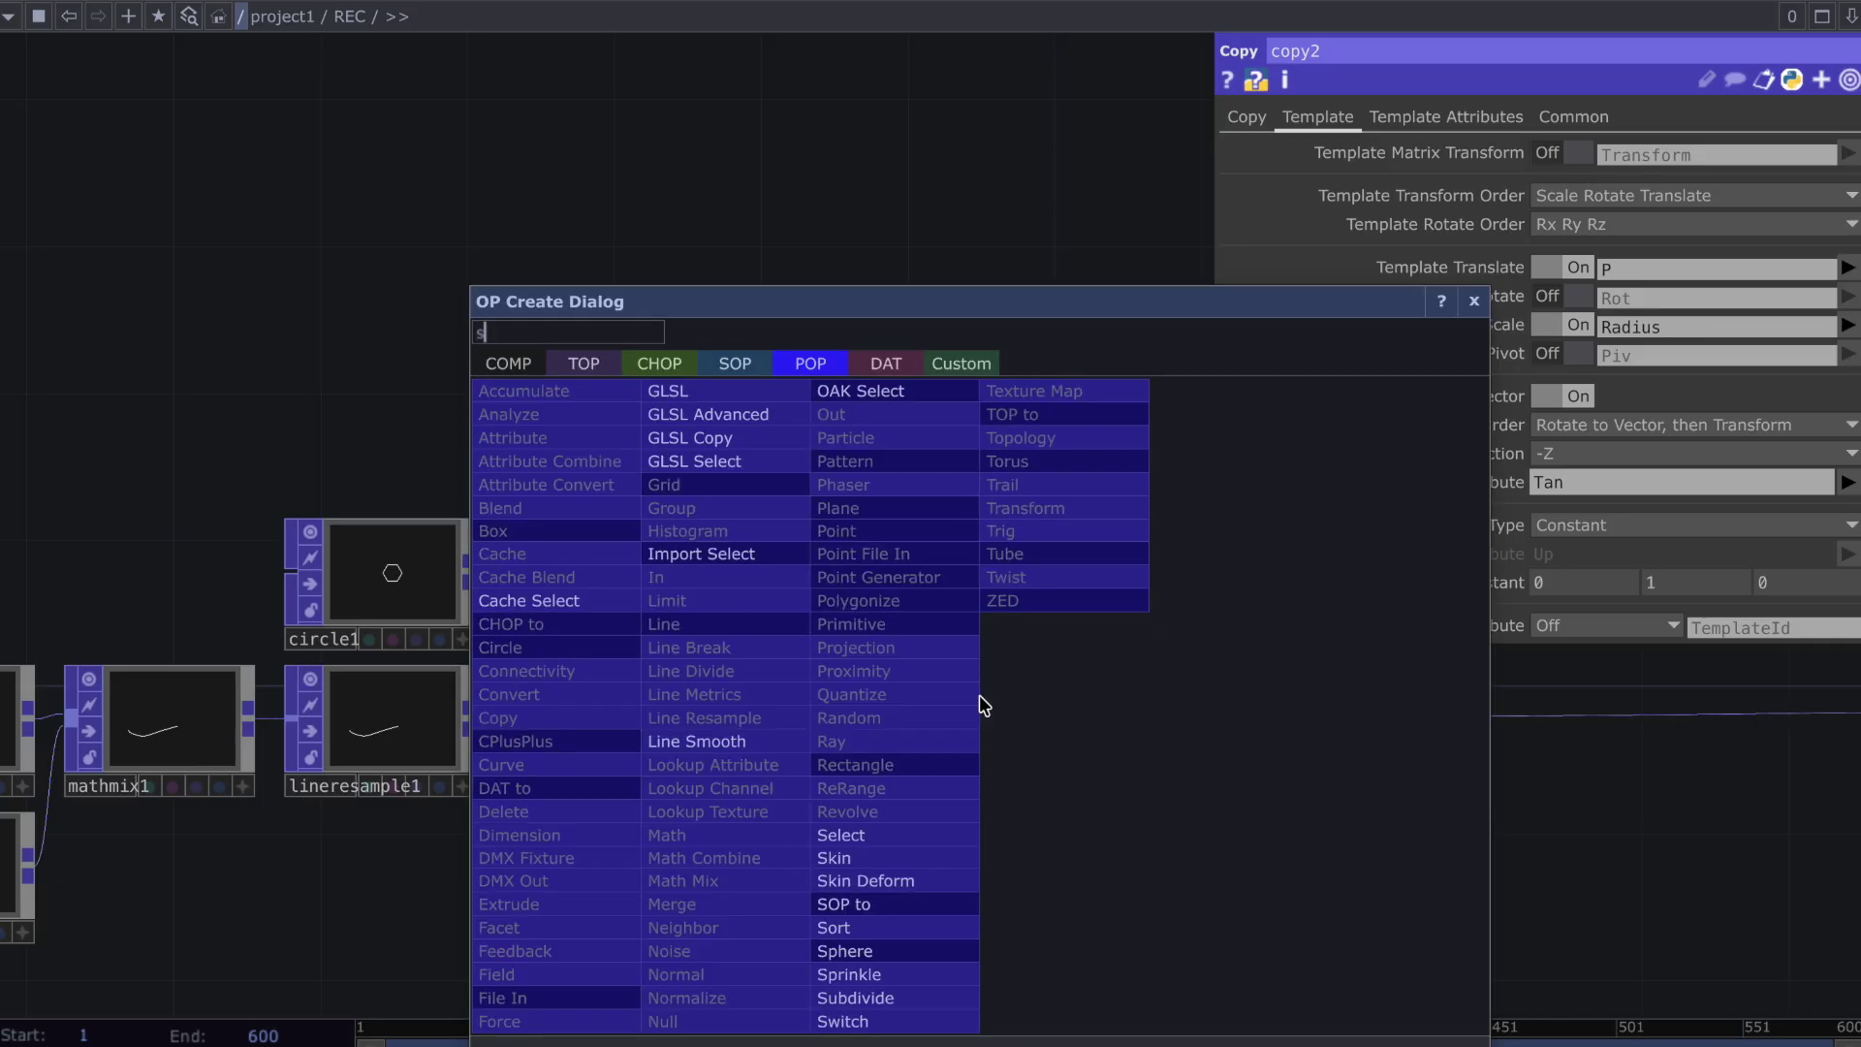
pyautogui.write('kin')
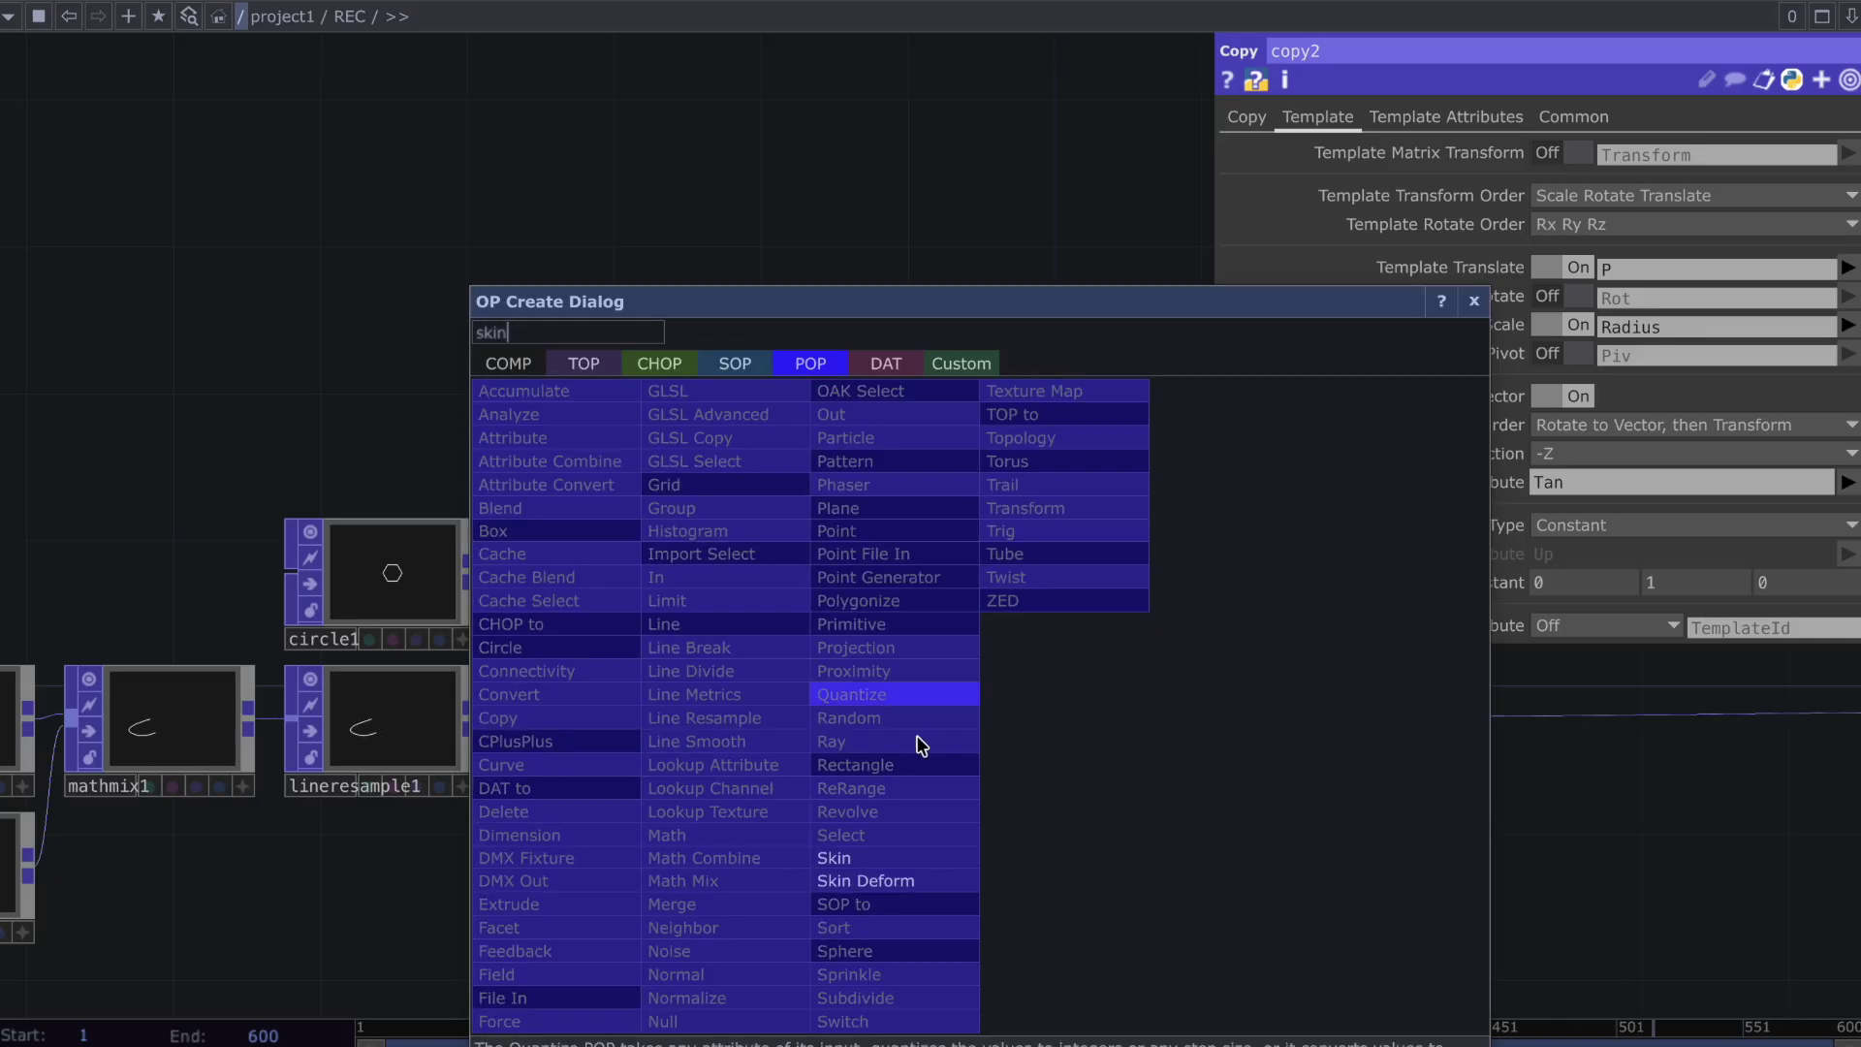
pyautogui.click(836, 858)
pyautogui.click(853, 722)
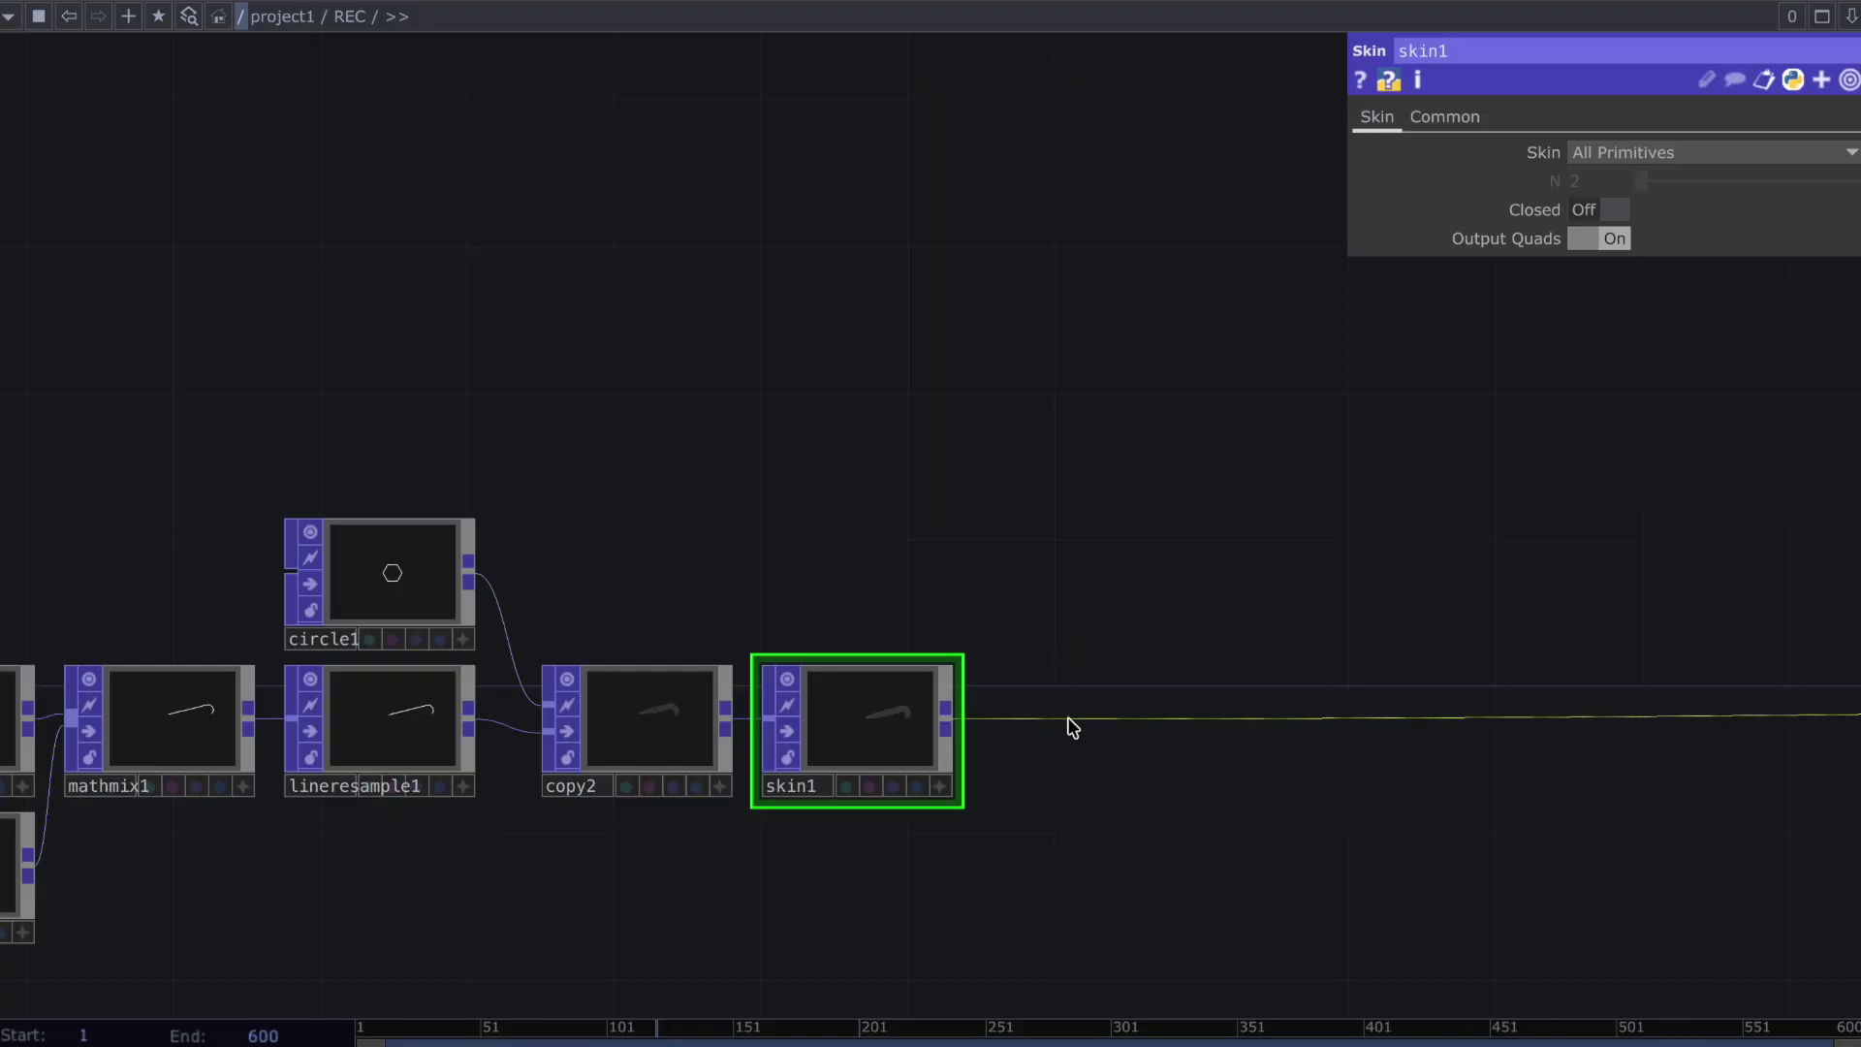
# Insert attconvert1 after skin1, converting P from Point to Primitive while keeping the original
pyautogui.rightClick(1078, 718)
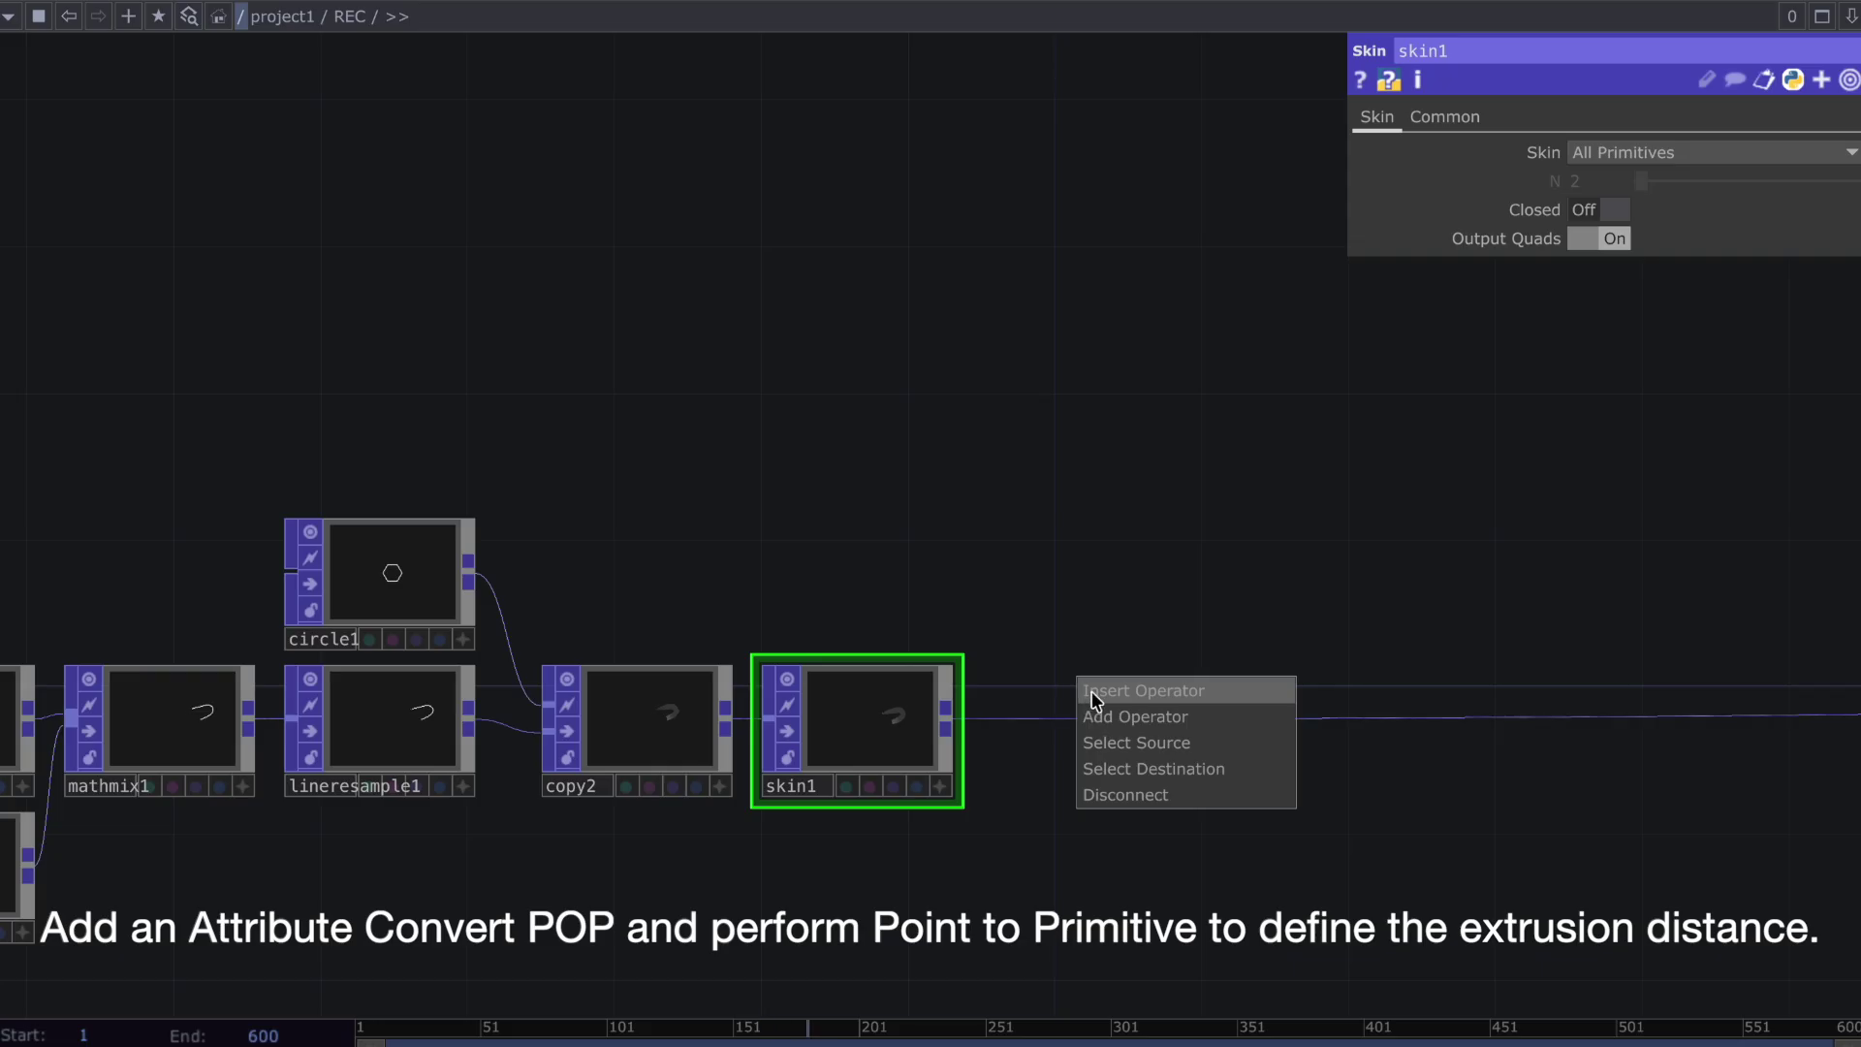
pyautogui.click(1092, 693)
pyautogui.write('attr')
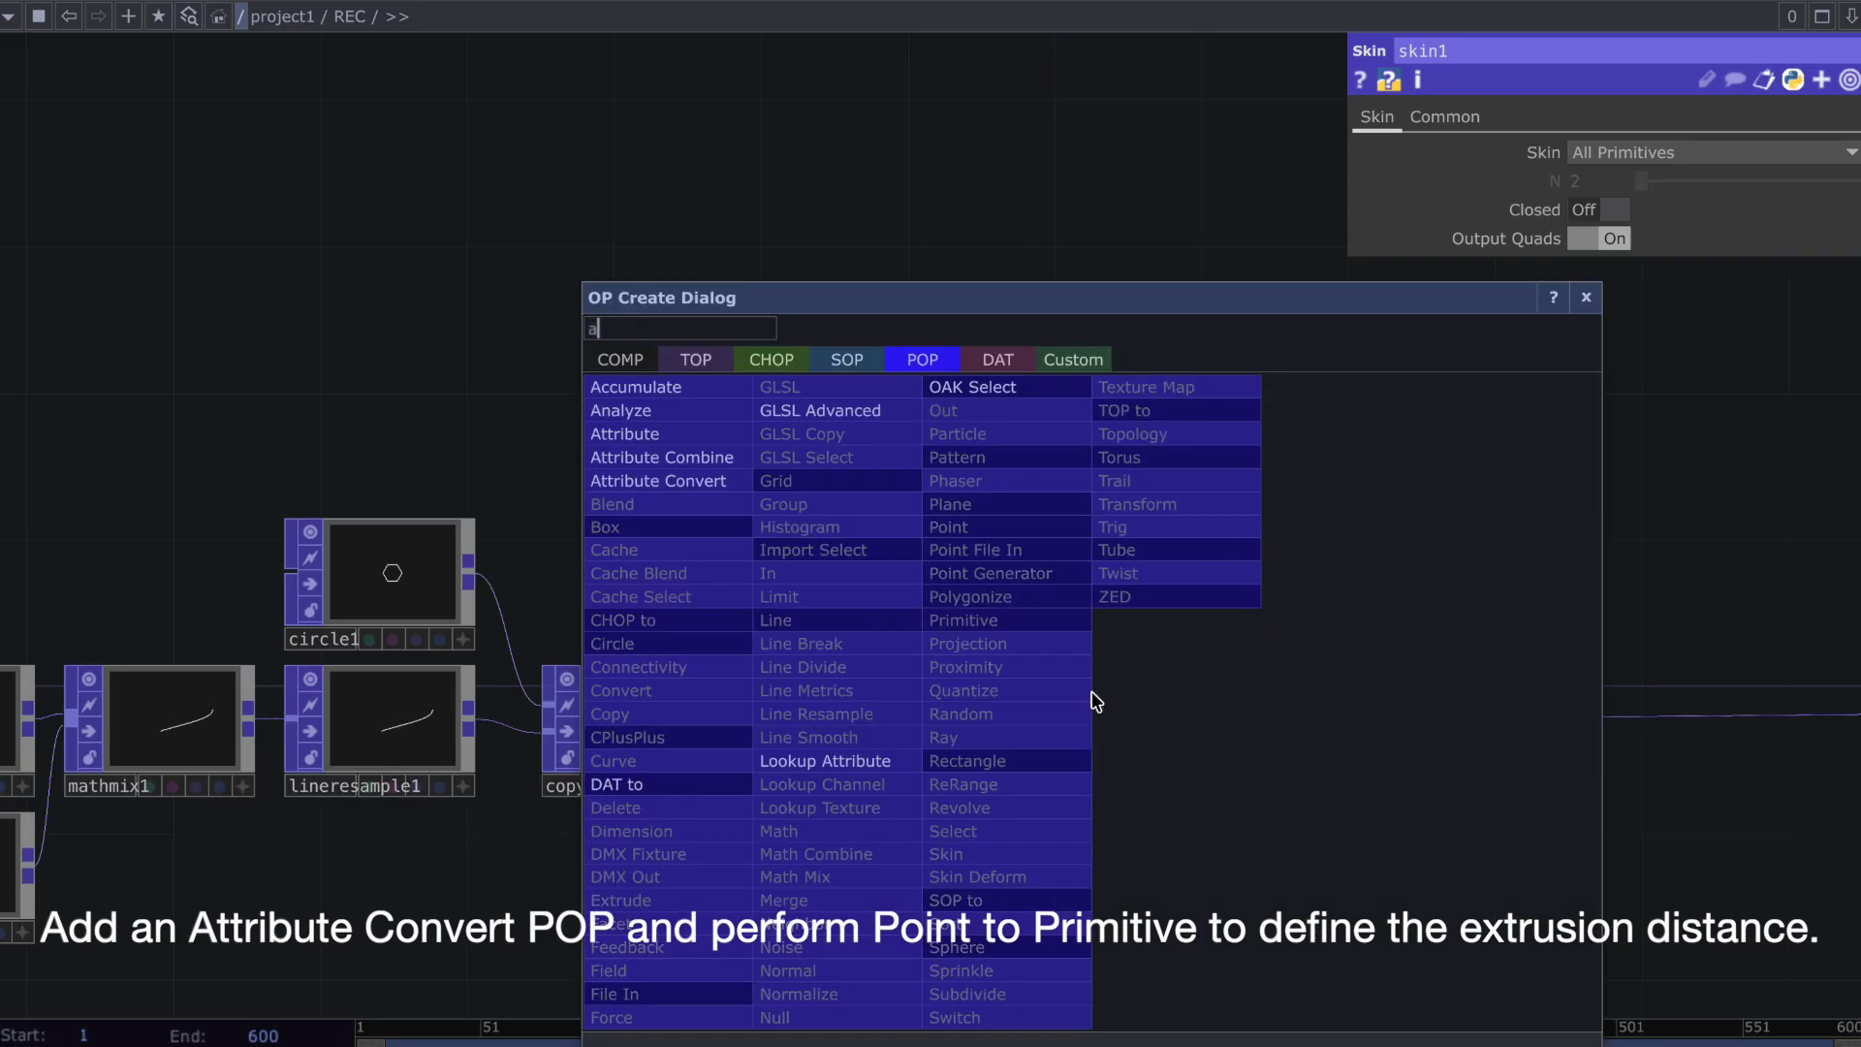
pyautogui.click(737, 482)
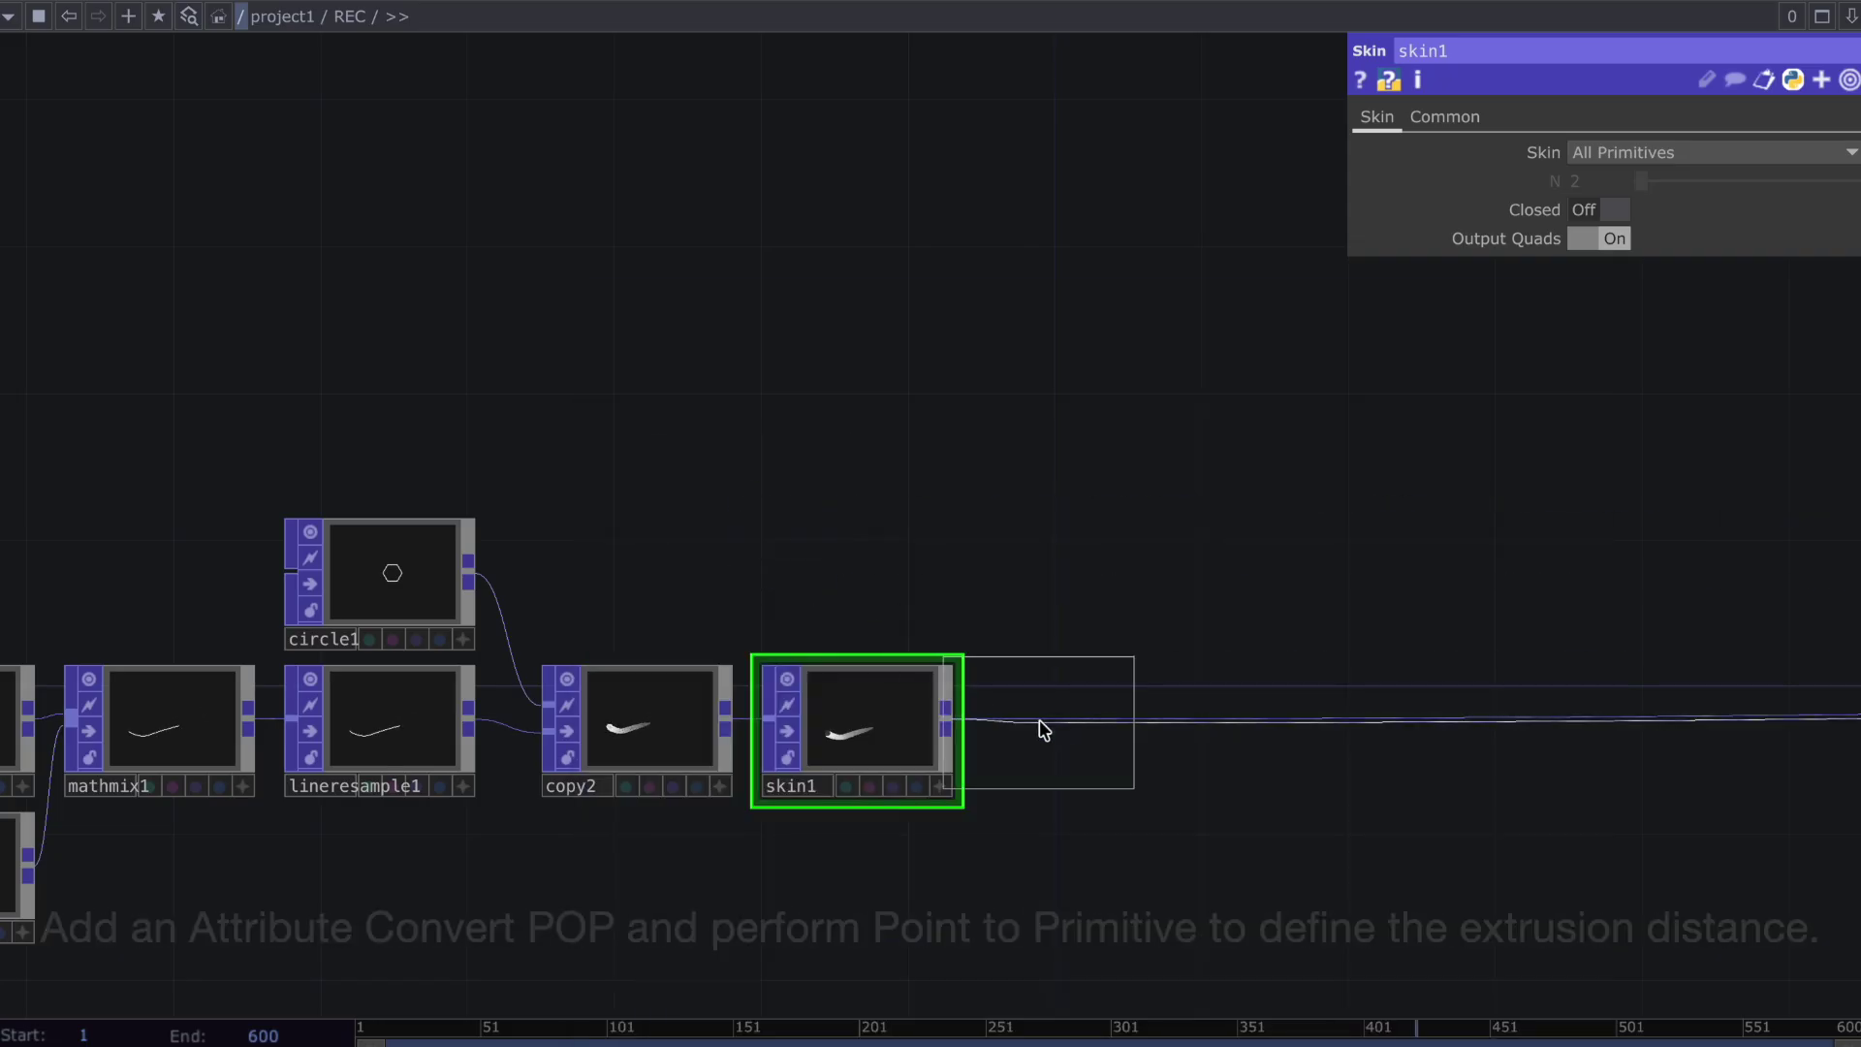
pyautogui.click(1042, 725)
pyautogui.click(1639, 153)
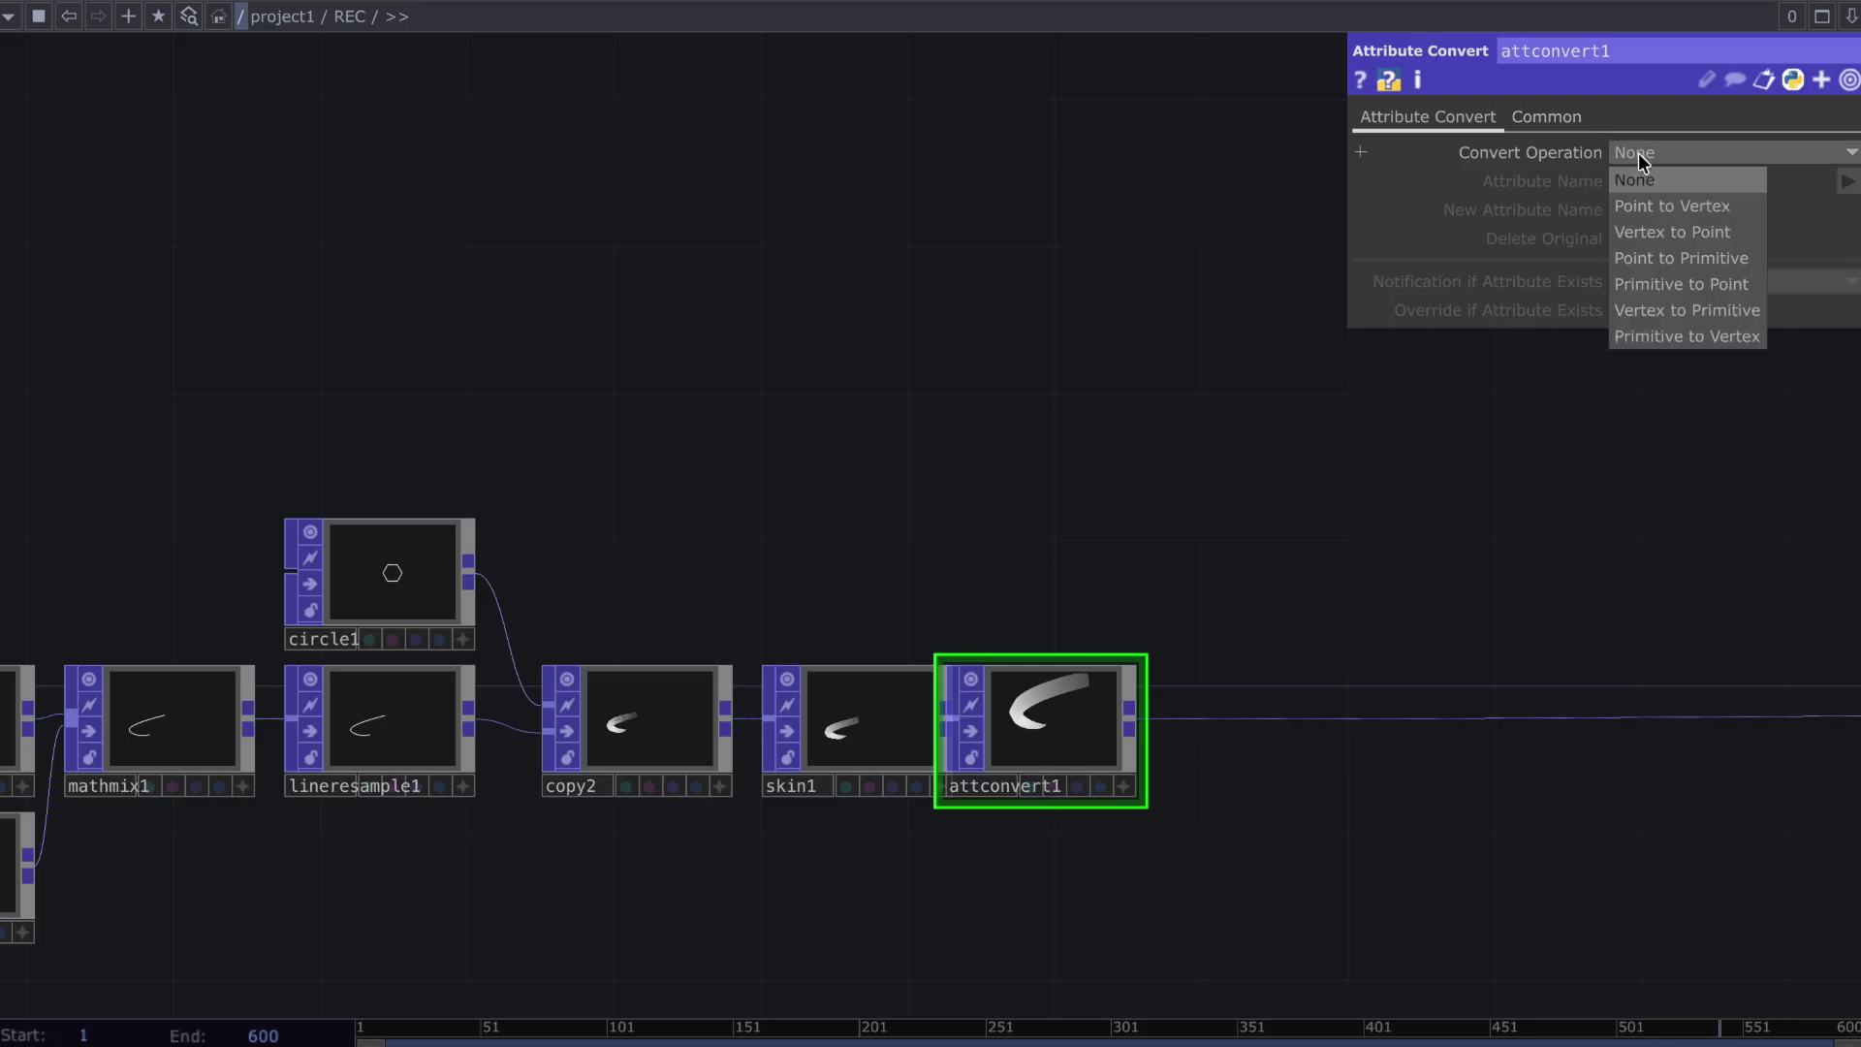
pyautogui.click(1654, 256)
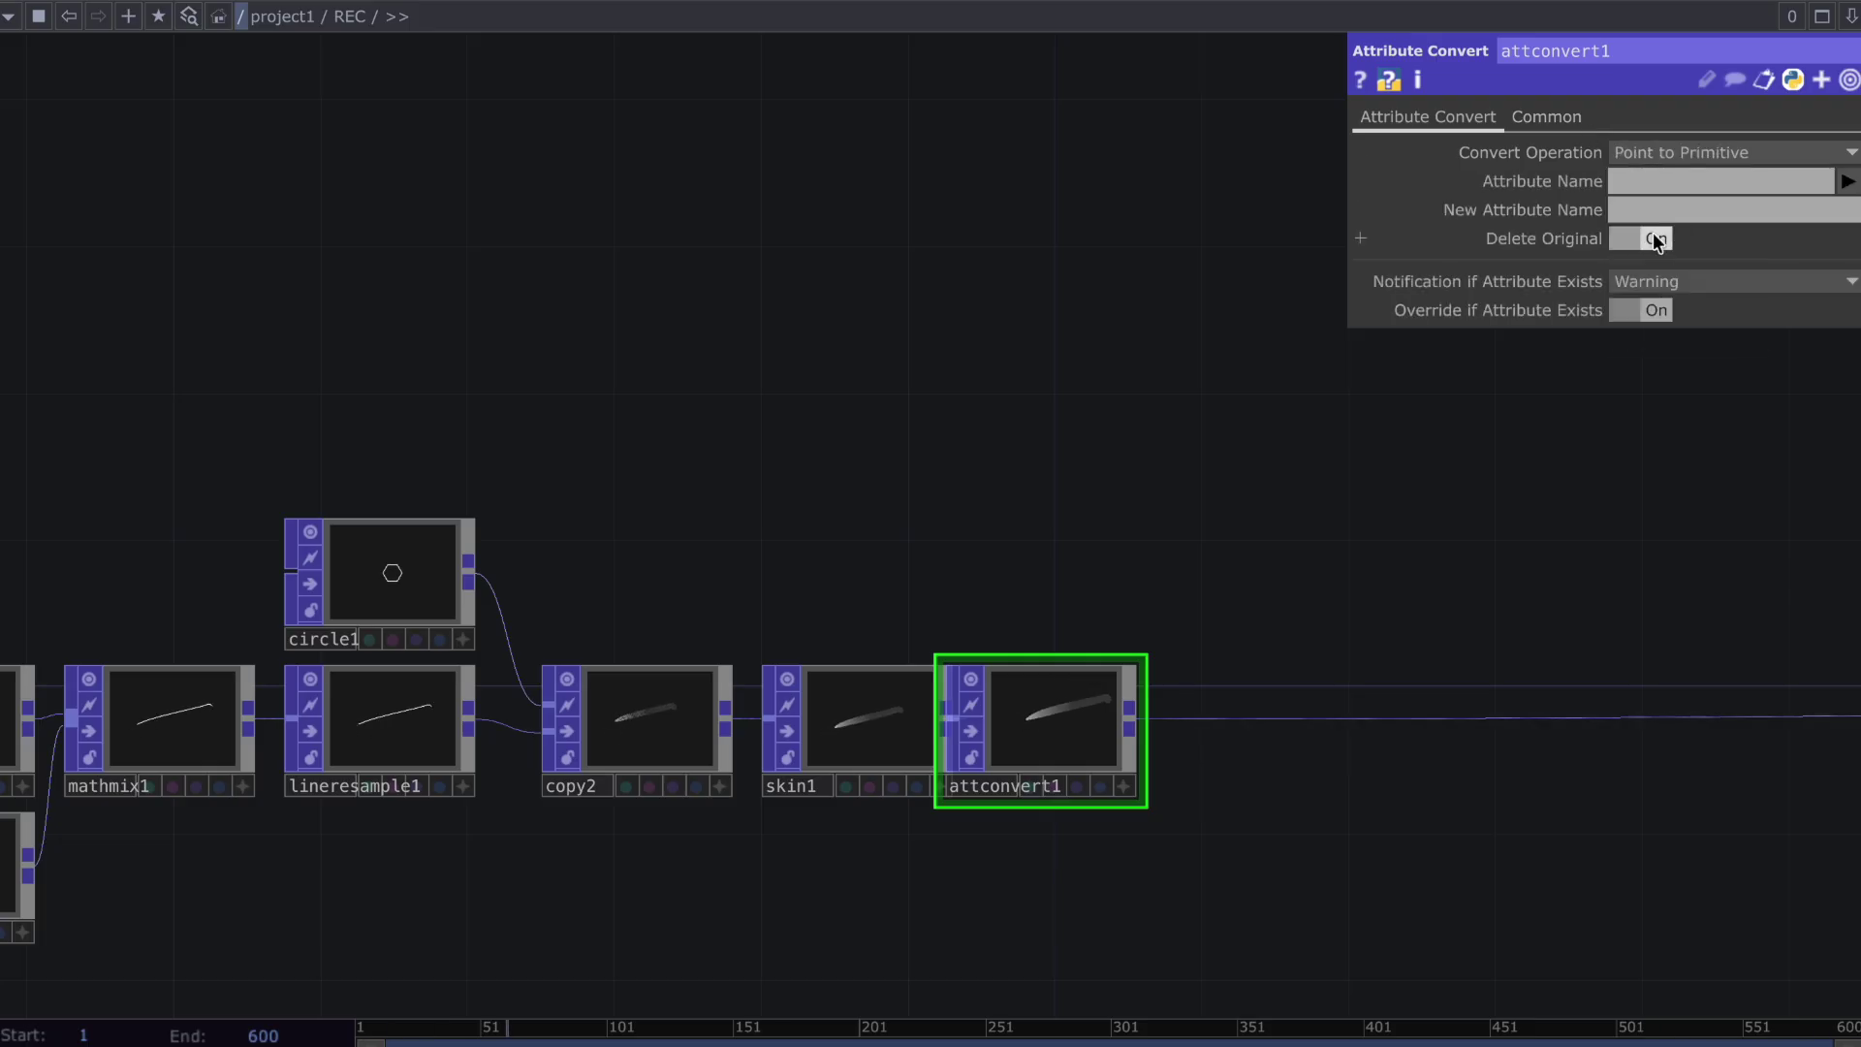
pyautogui.click(1848, 181)
pyautogui.click(1847, 204)
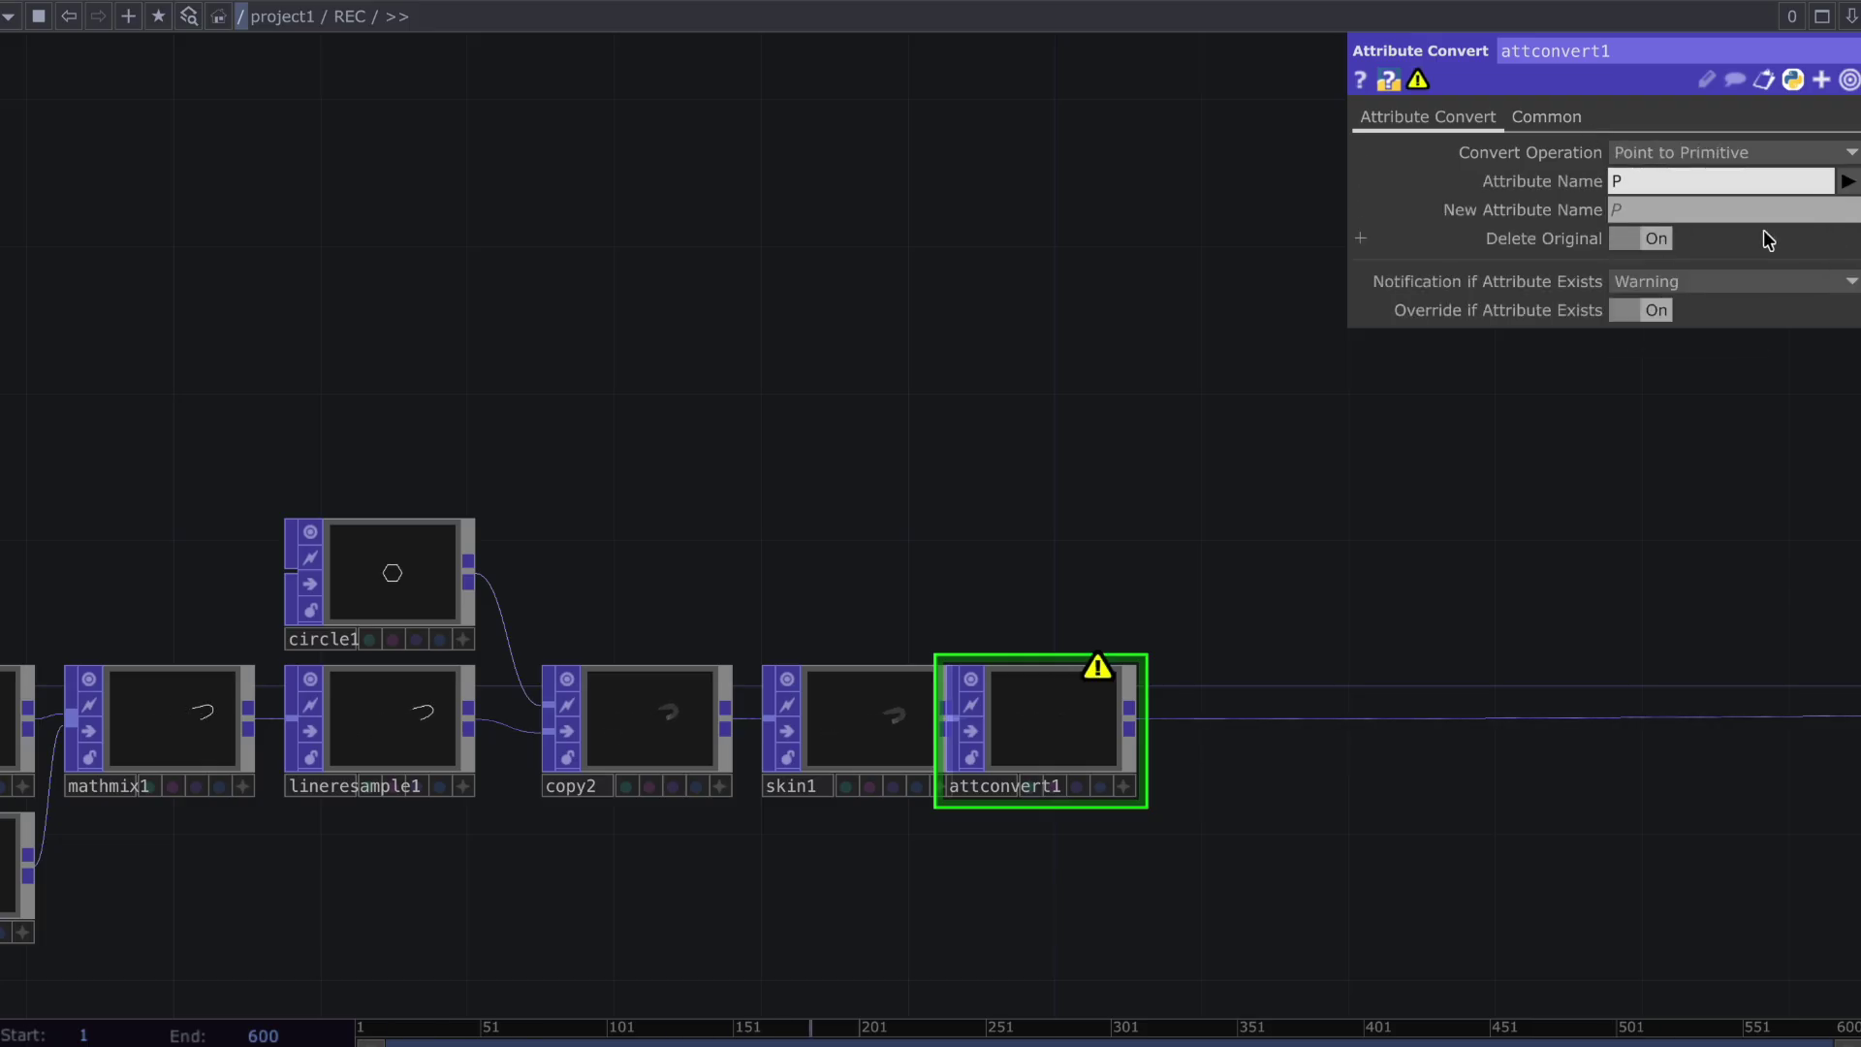
pyautogui.click(1632, 239)
pyautogui.moveTo(1093, 670); pyautogui.dragTo(855, 752)
# Branch analyze1 off attconvert1, placed above the chain
pyautogui.click(824, 768)
pyautogui.click(998, 620)
pyautogui.write('a')
pyautogui.click(529, 336)
pyautogui.click(916, 441)
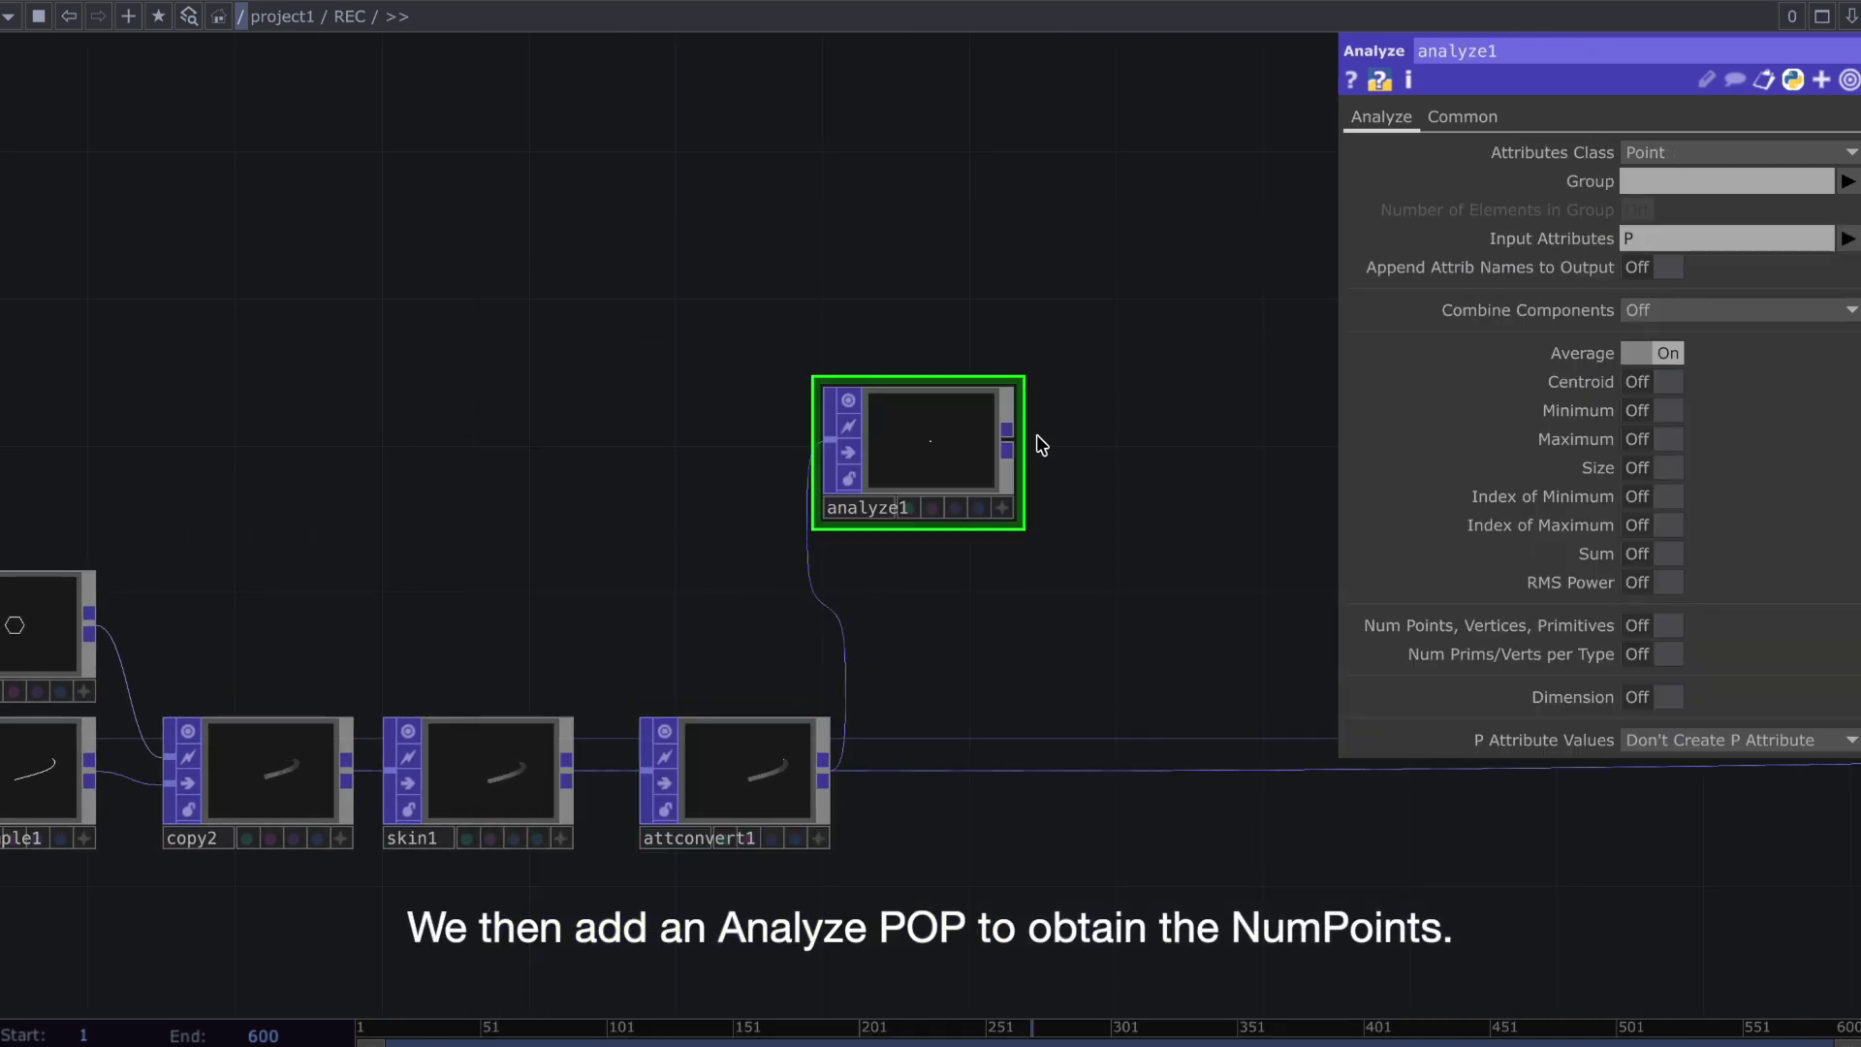
# Add popto1 reading analyze1, and make analyze1 count points (306) instead of averaging
pyautogui.click(1023, 438)
pyautogui.write('da')
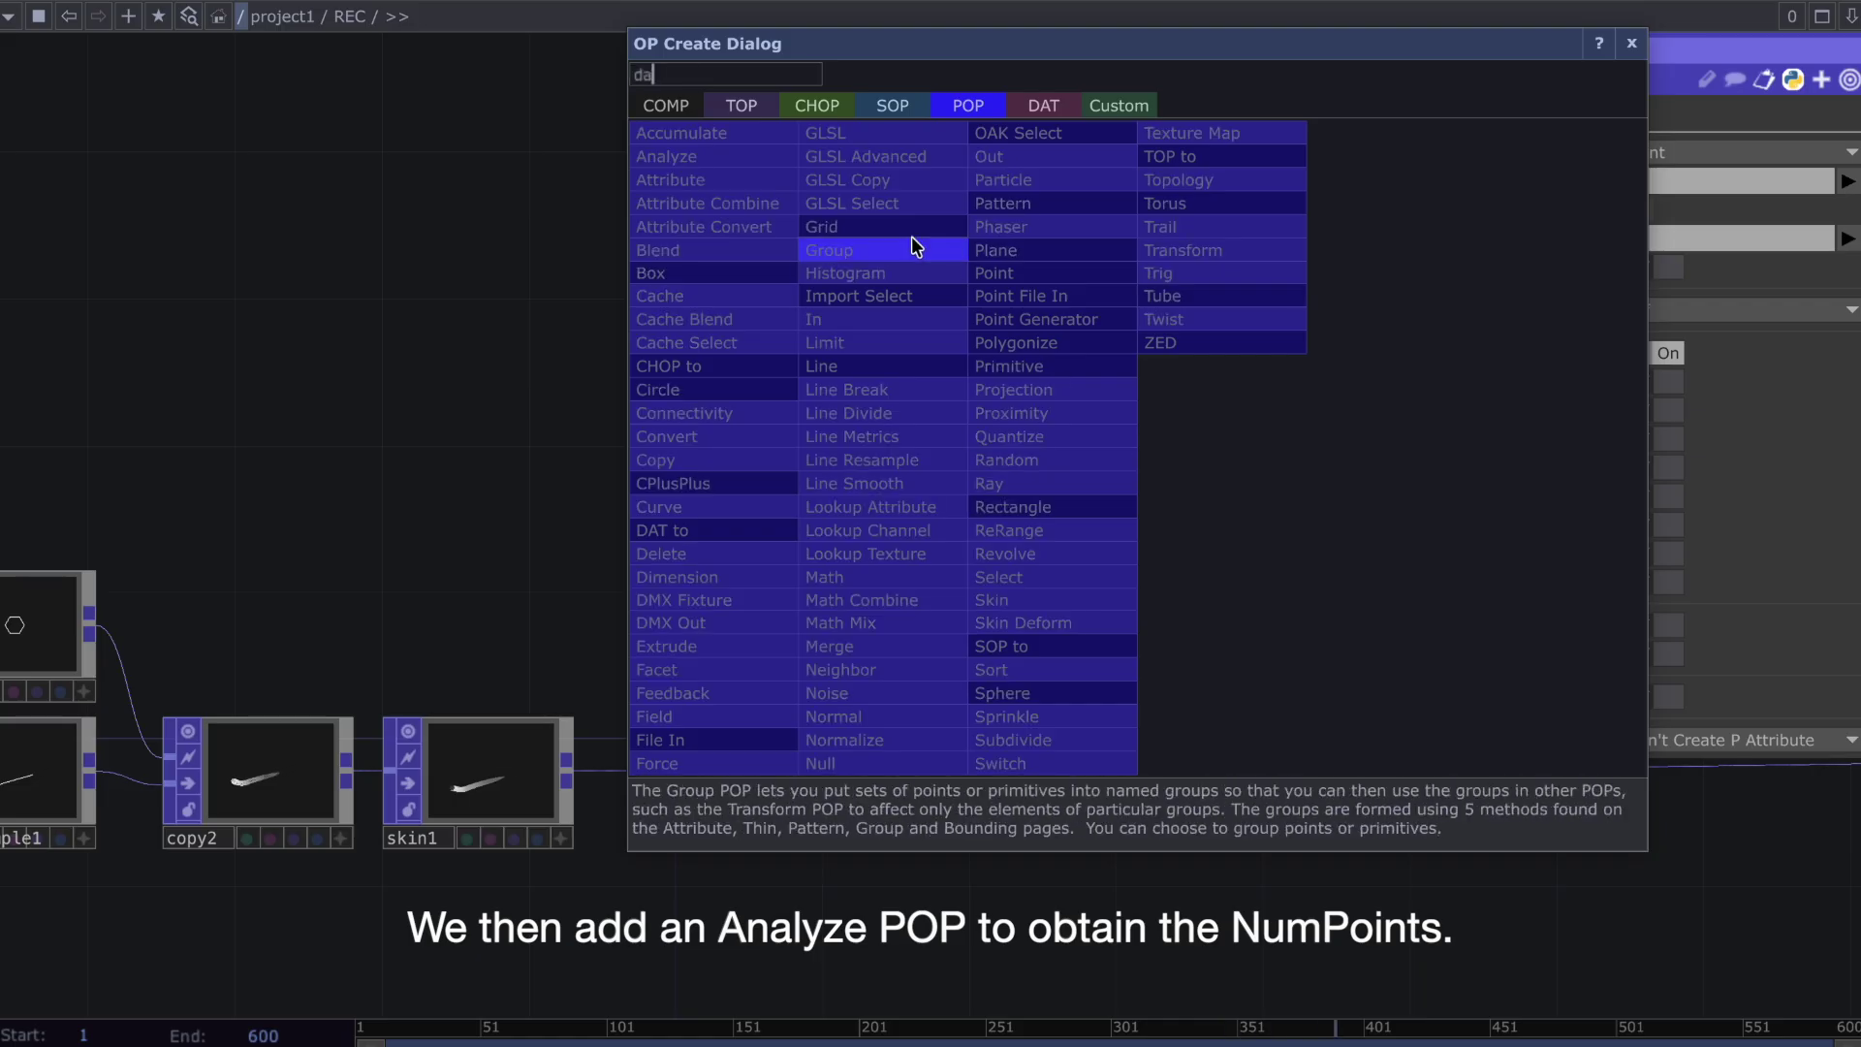
pyautogui.click(1068, 101)
pyautogui.click(785, 155)
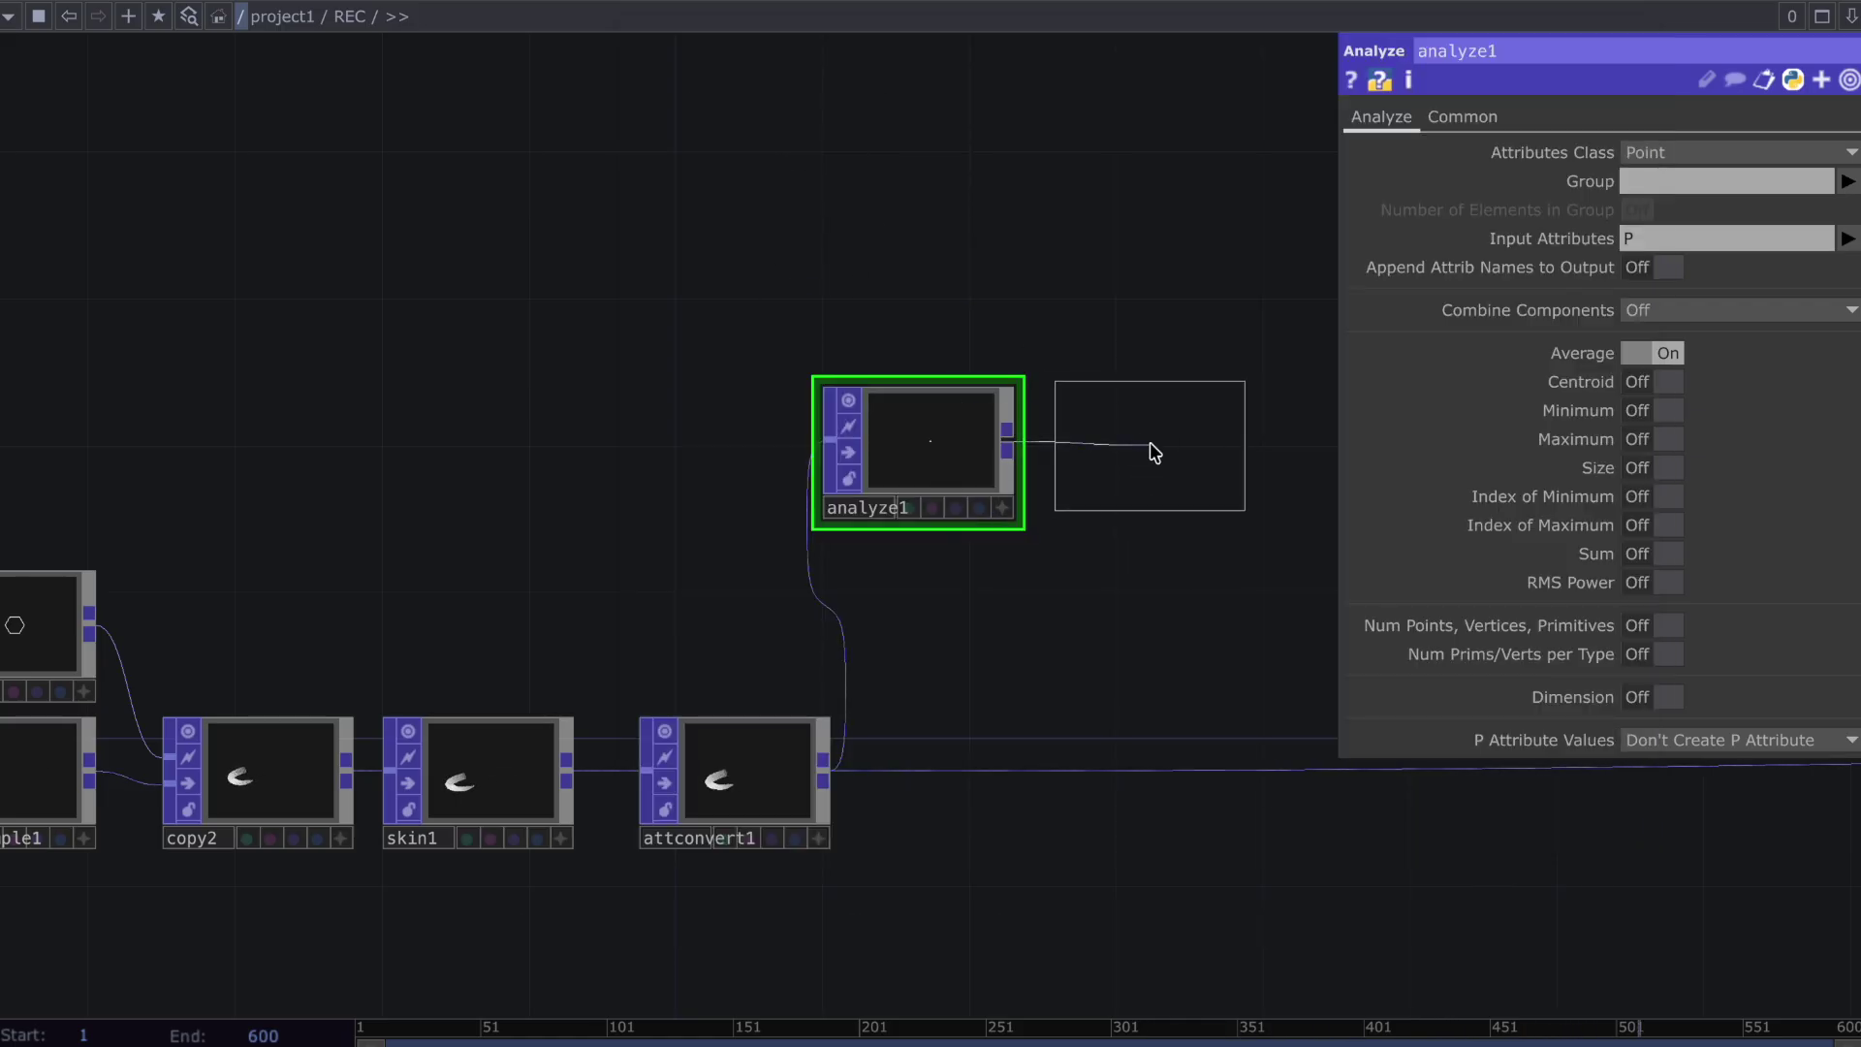
pyautogui.click(1128, 439)
pyautogui.click(962, 453)
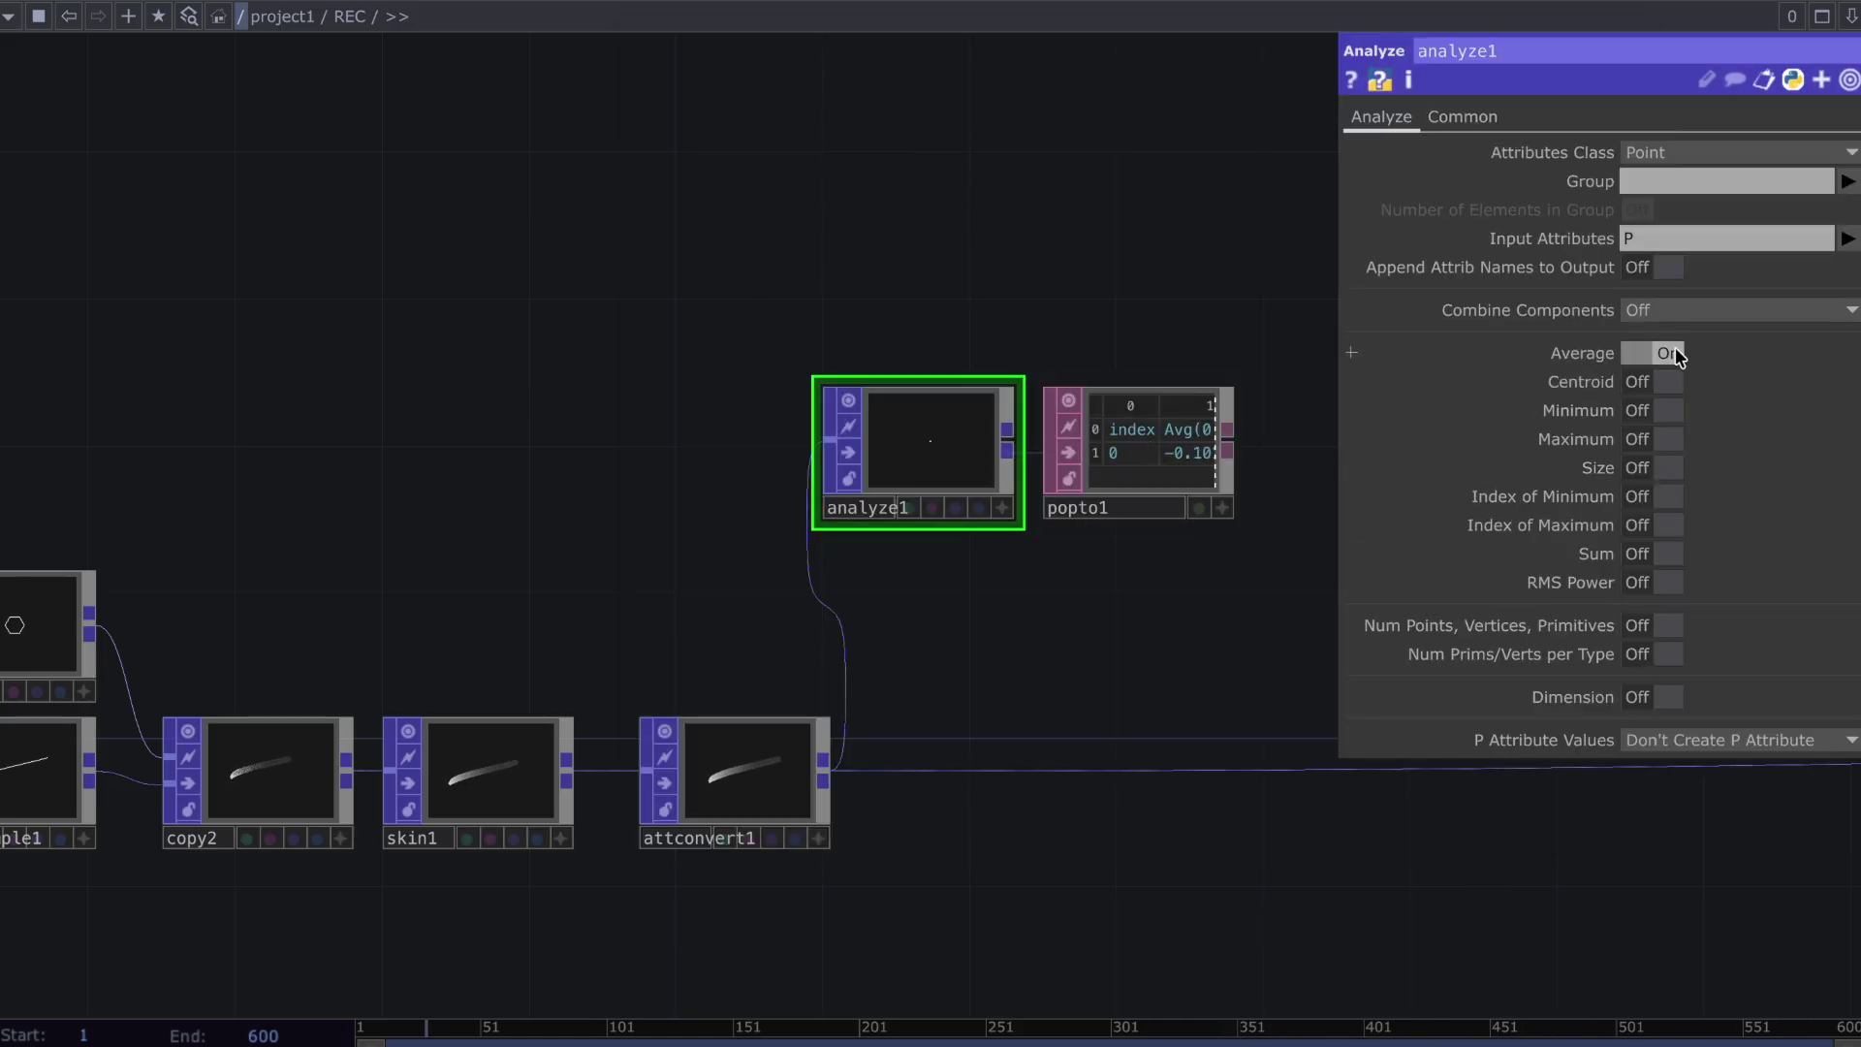
pyautogui.click(1649, 625)
pyautogui.moveTo(880, 763); pyautogui.dragTo(772, 731)
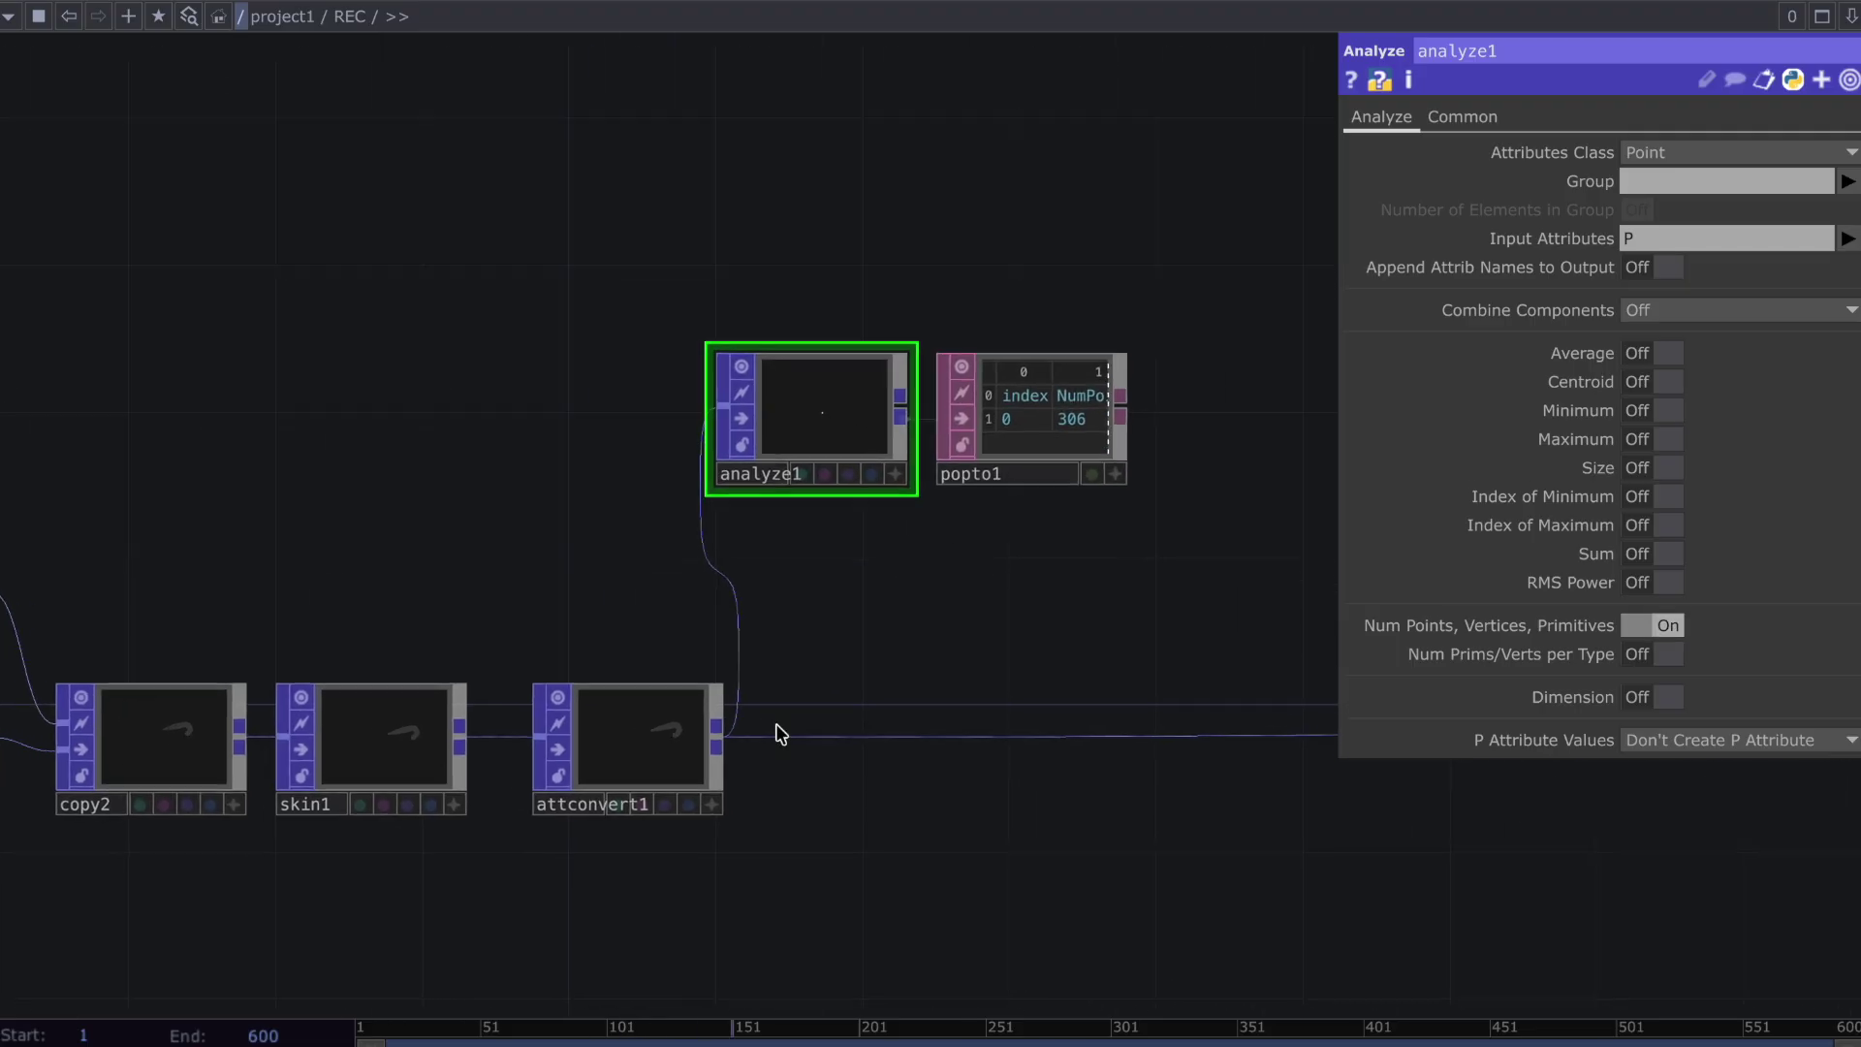
# Insert lookuptex1 on the wire after attconvert1
pyautogui.rightClick(797, 728)
pyautogui.click(797, 729)
pyautogui.rightClick(798, 736)
pyautogui.click(880, 708)
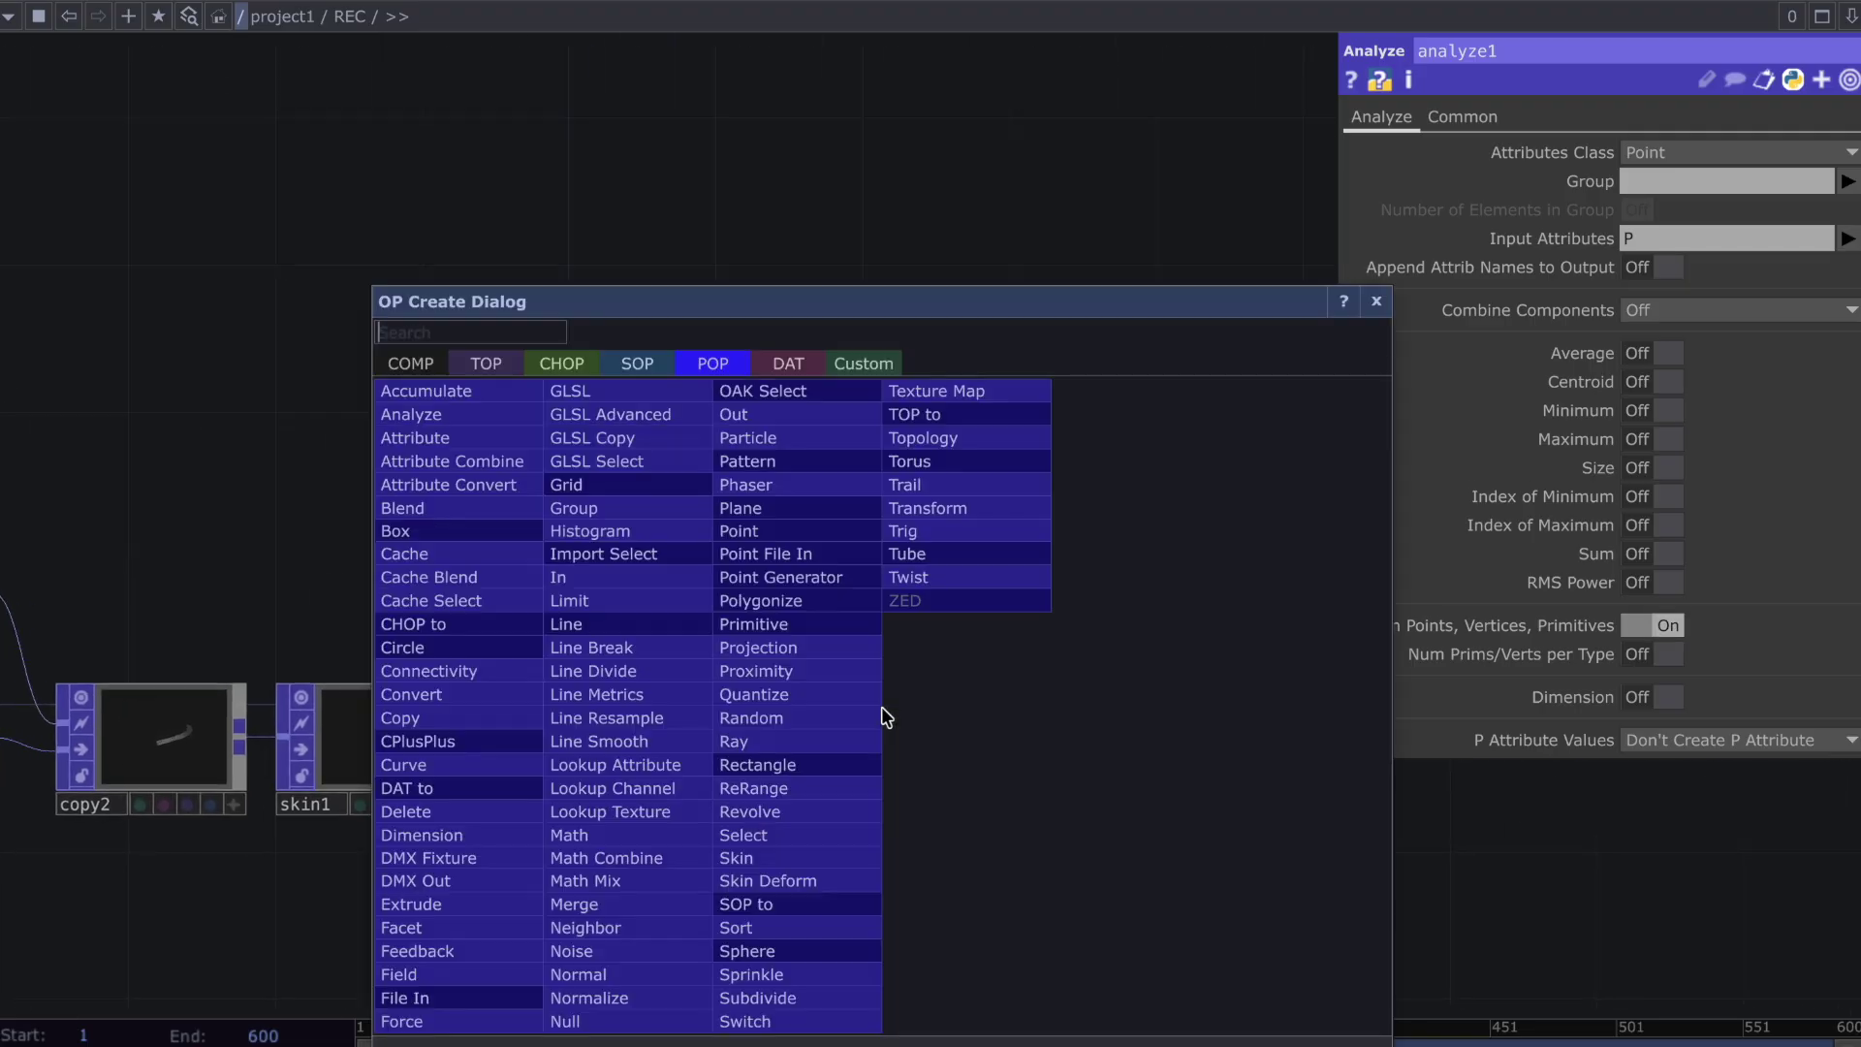
pyautogui.click(696, 812)
pyautogui.click(913, 750)
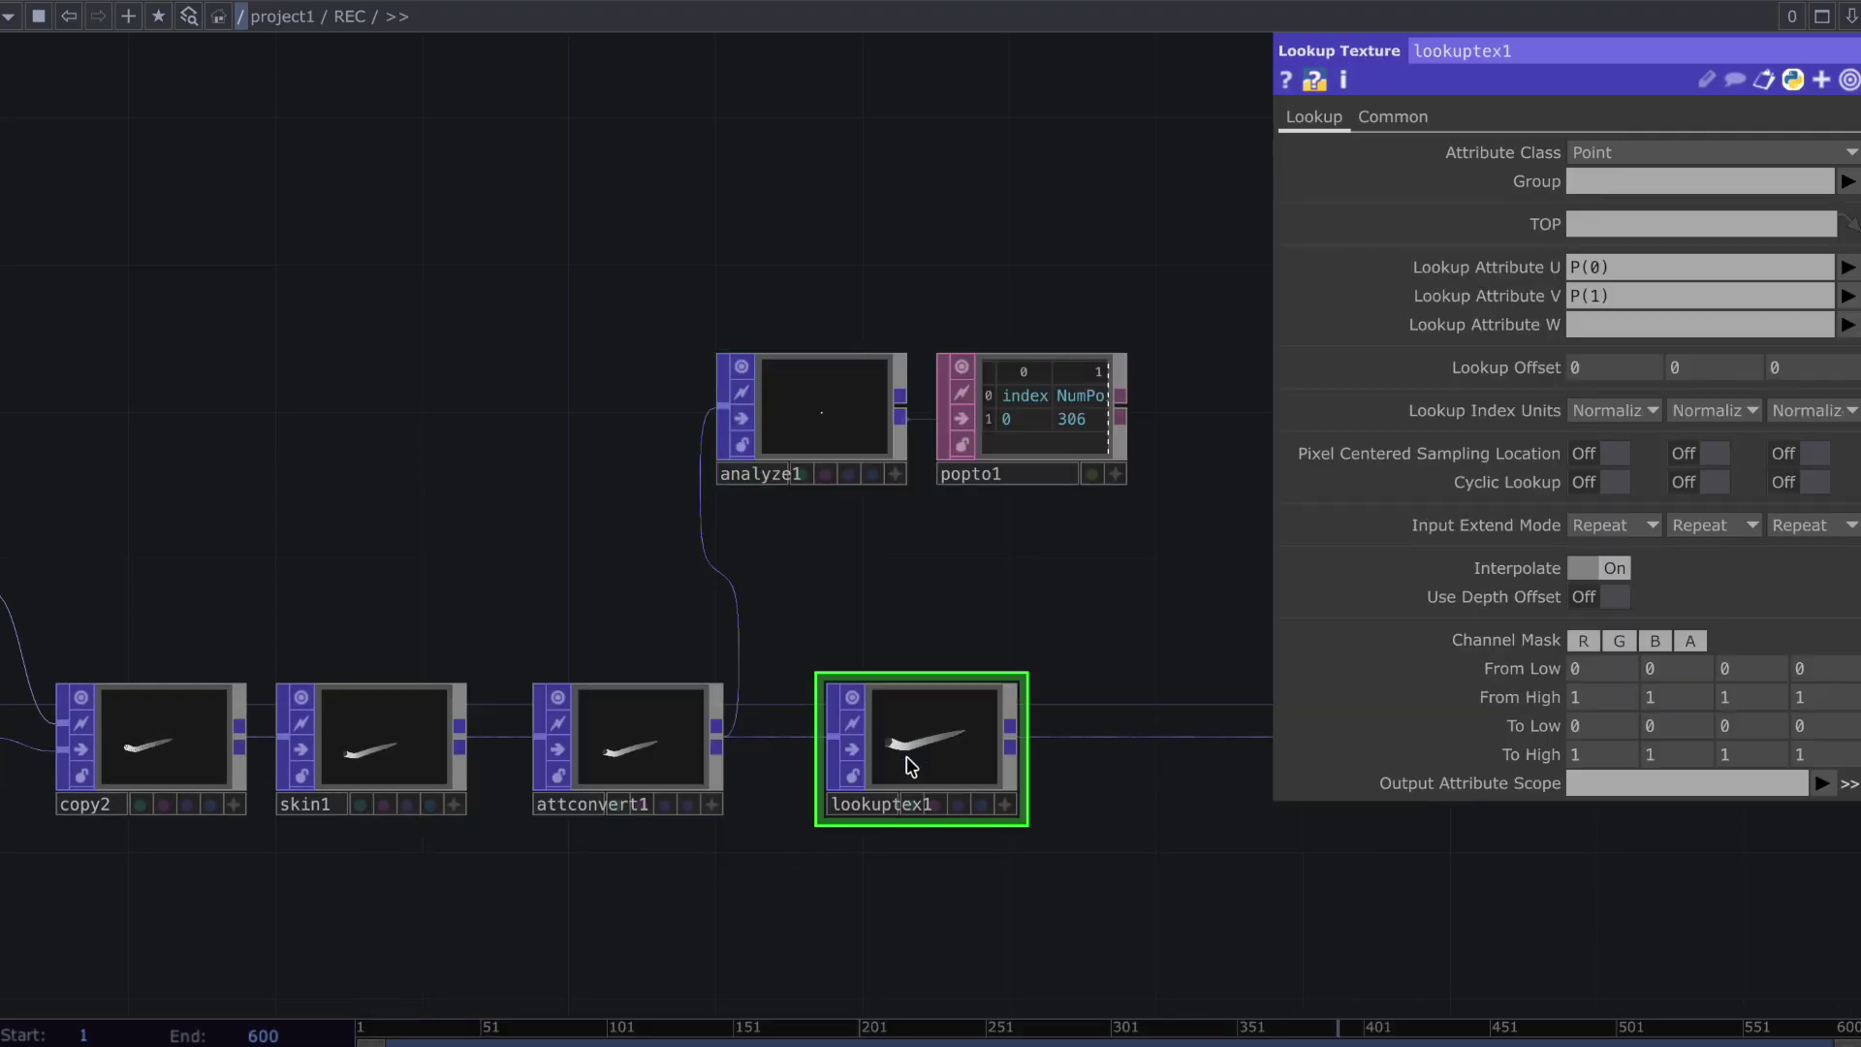
# Add a ramp1 TOP above lookuptex1
pyautogui.press('Tab')
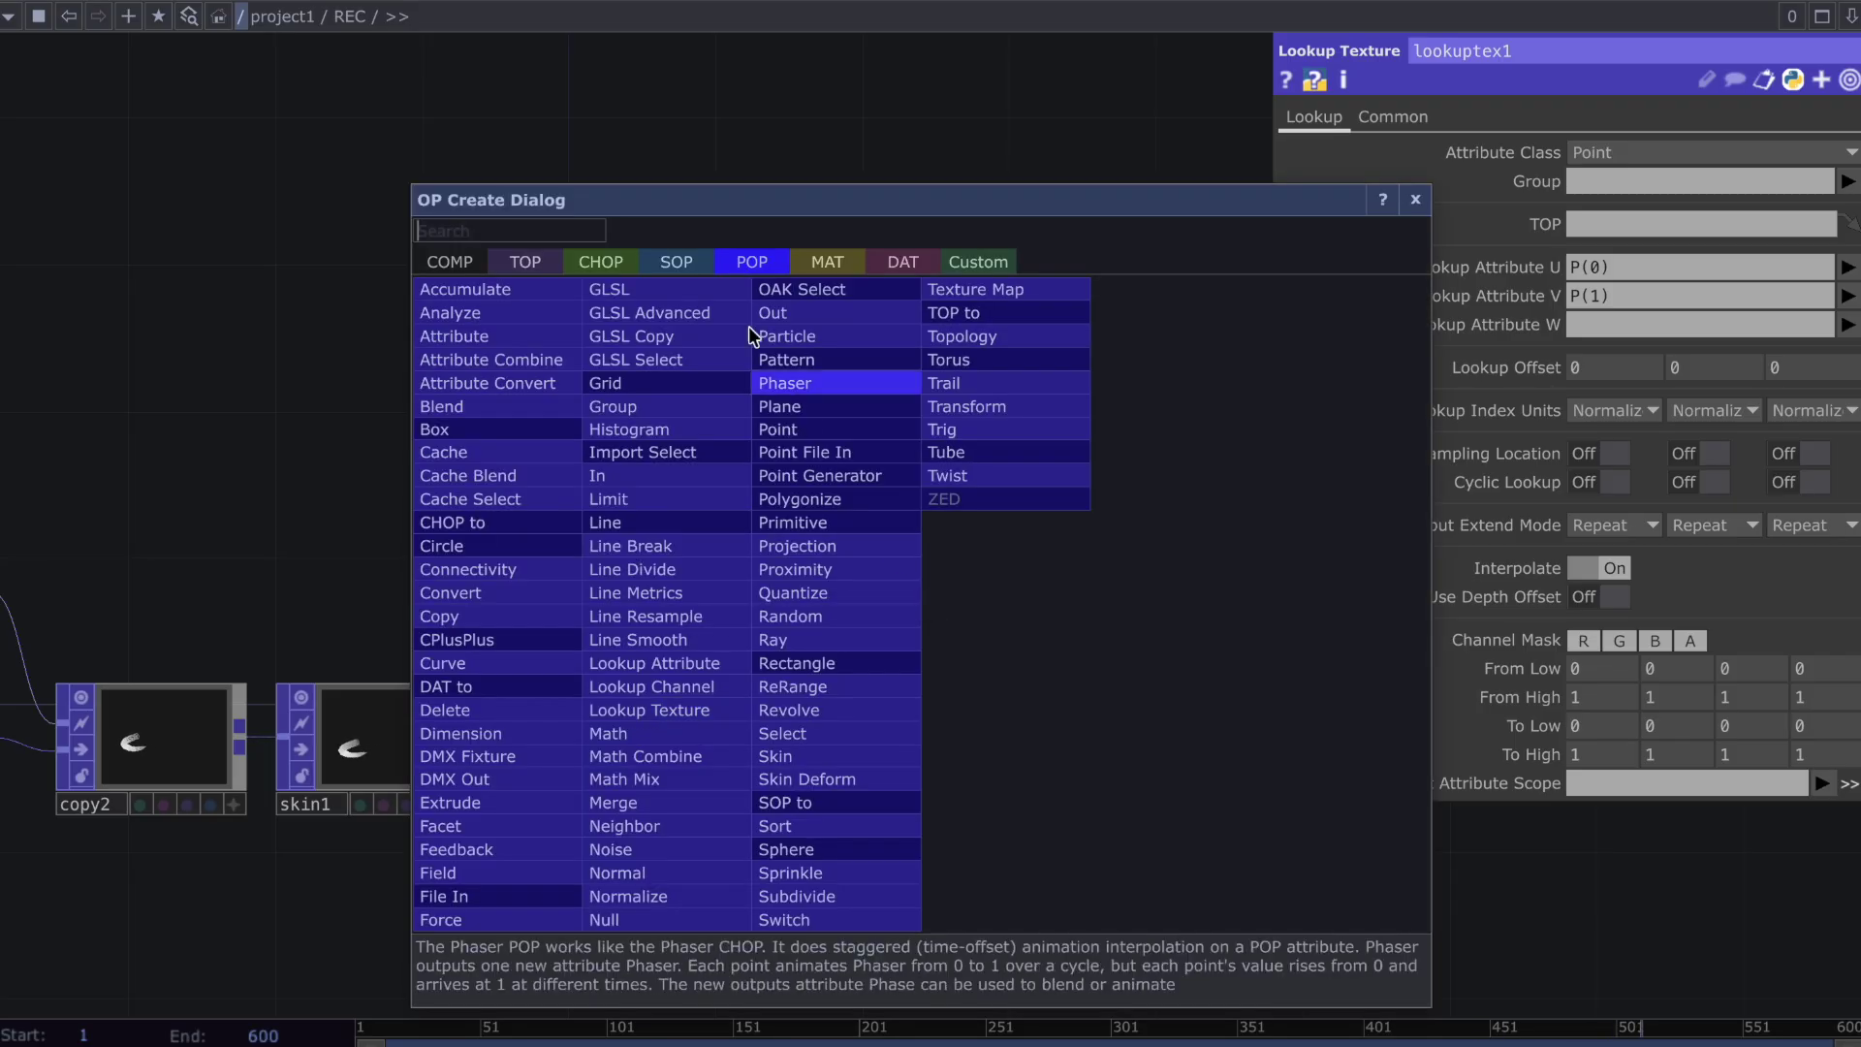
pyautogui.click(524, 261)
pyautogui.click(853, 611)
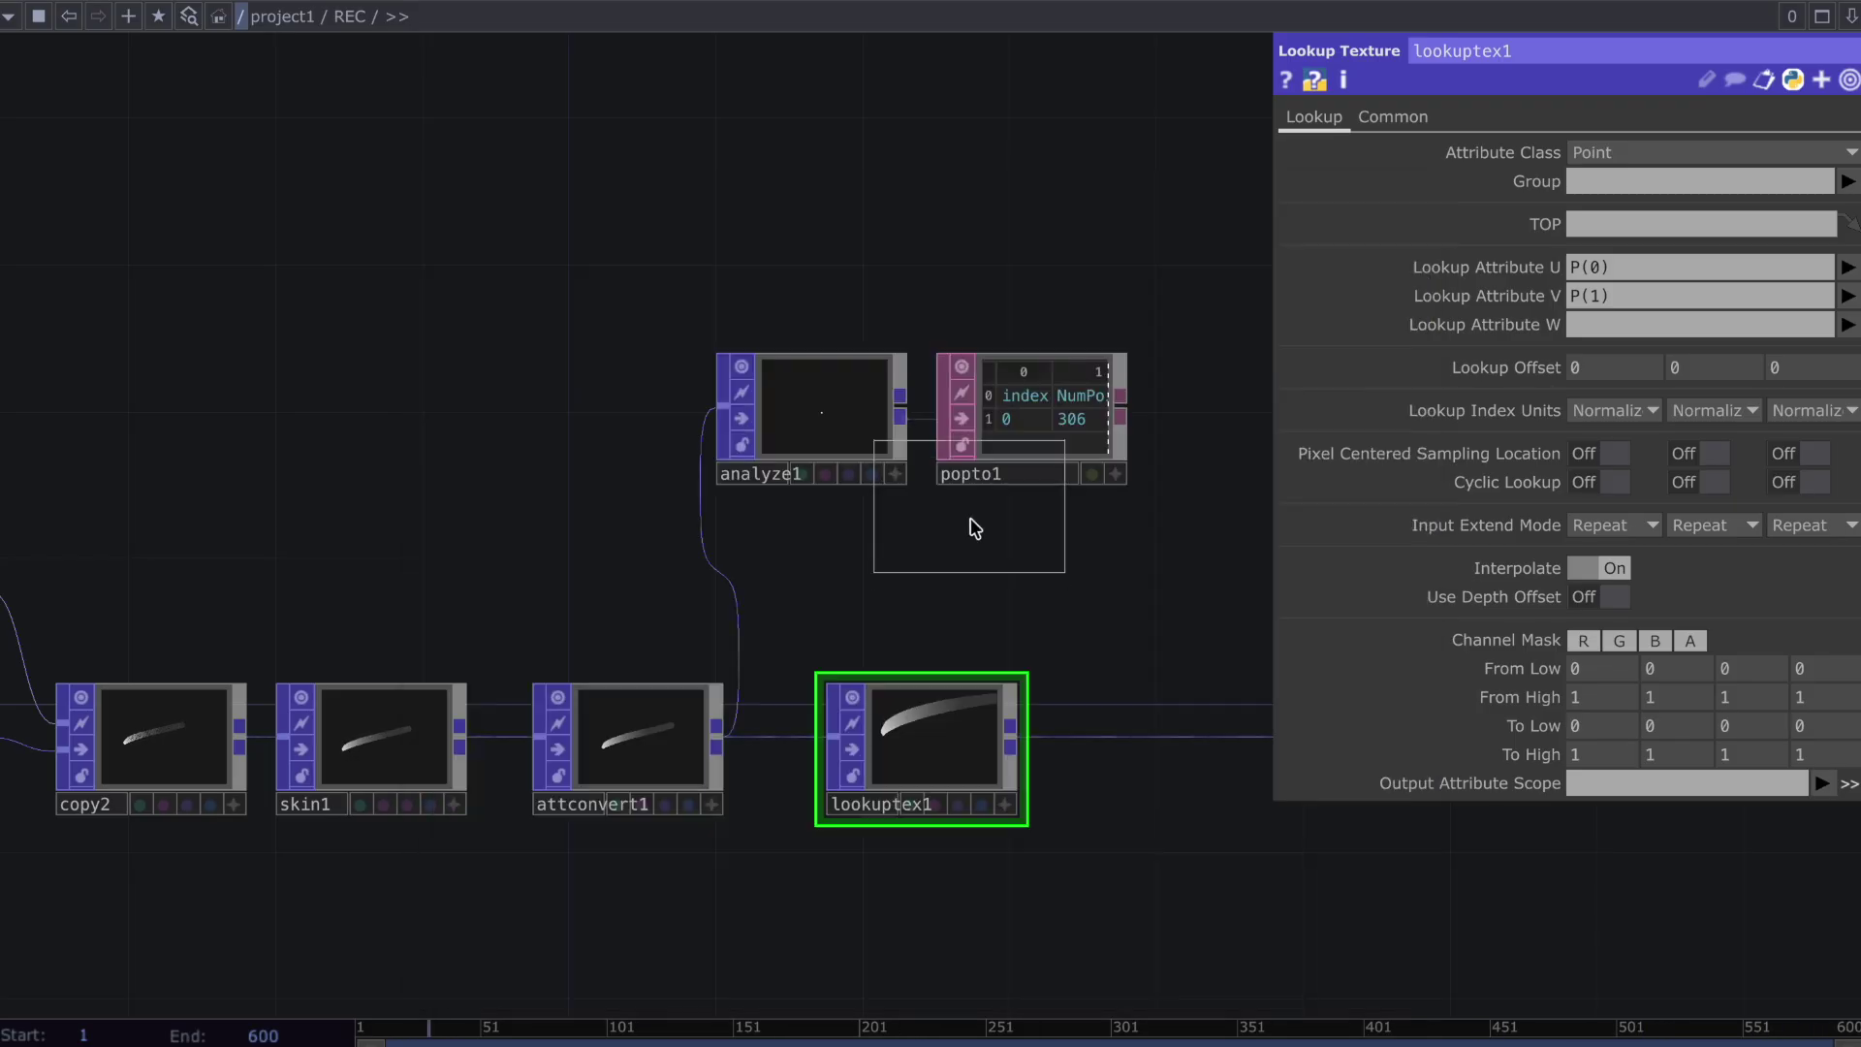
pyautogui.click(939, 601)
pyautogui.click(1064, 426)
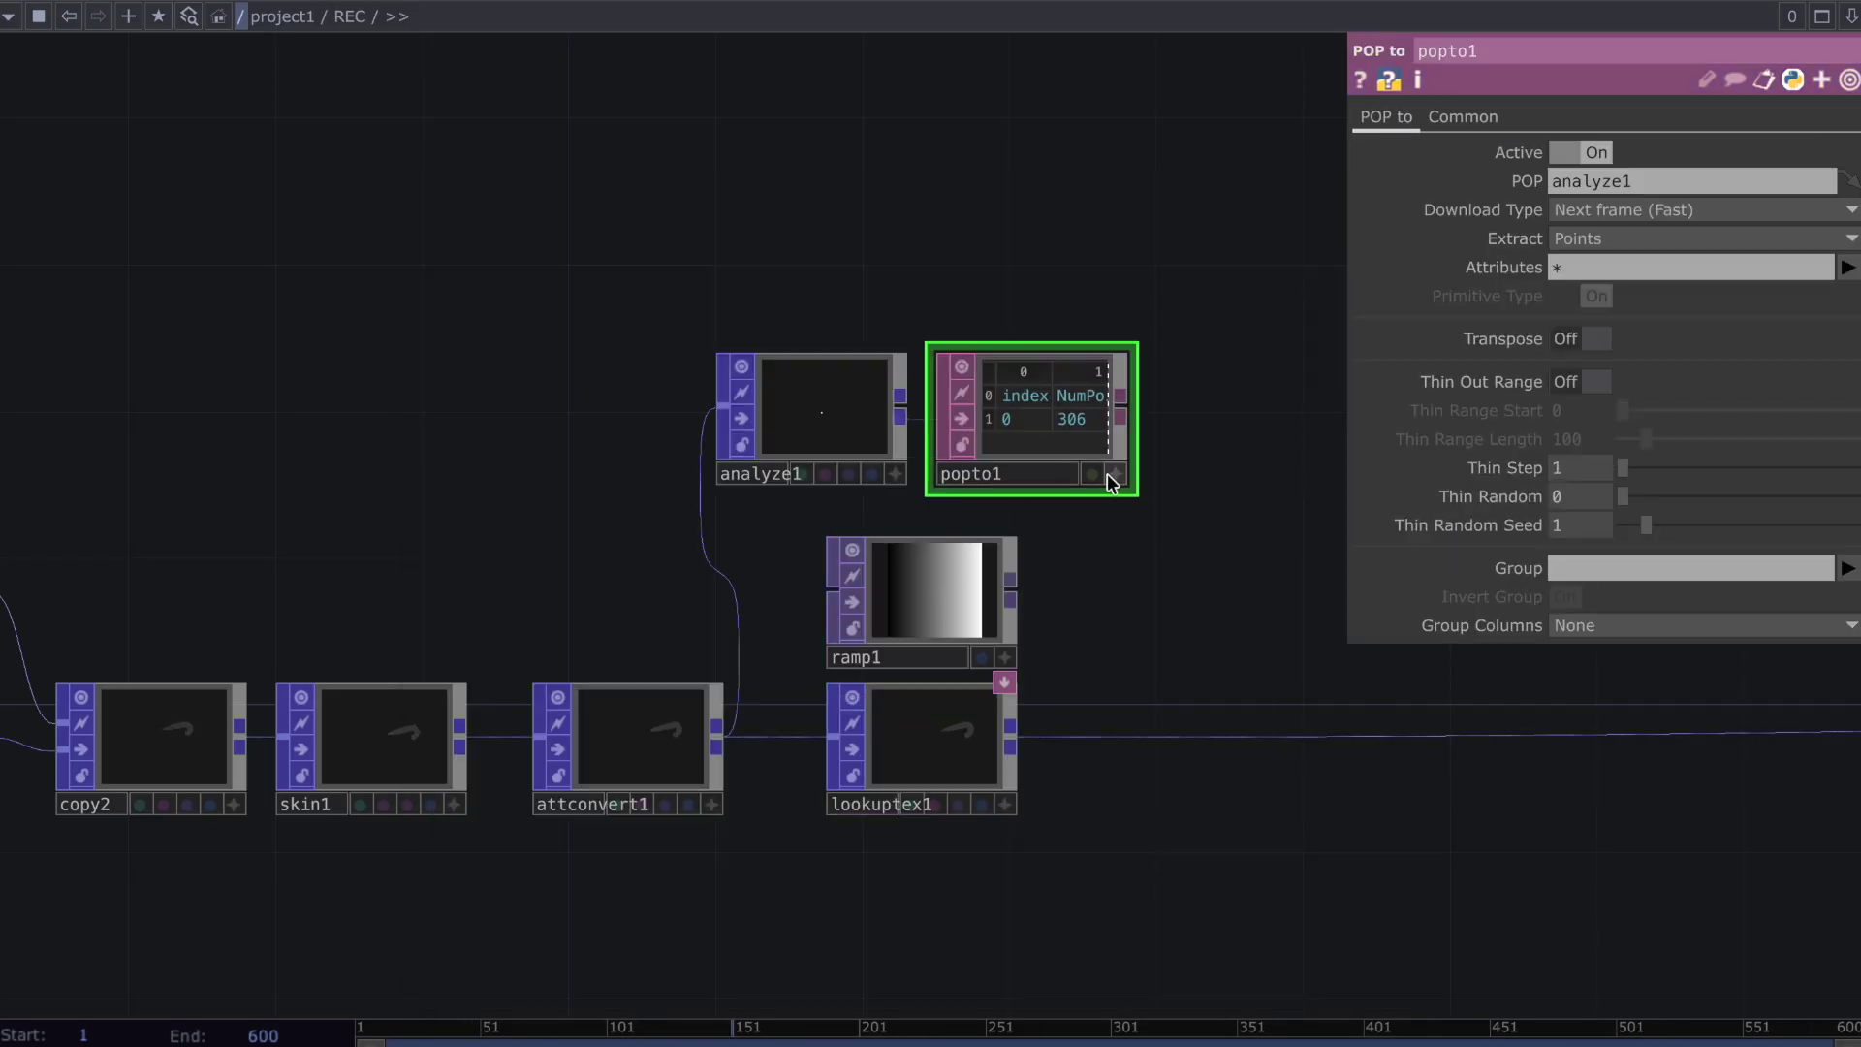
pyautogui.click(984, 570)
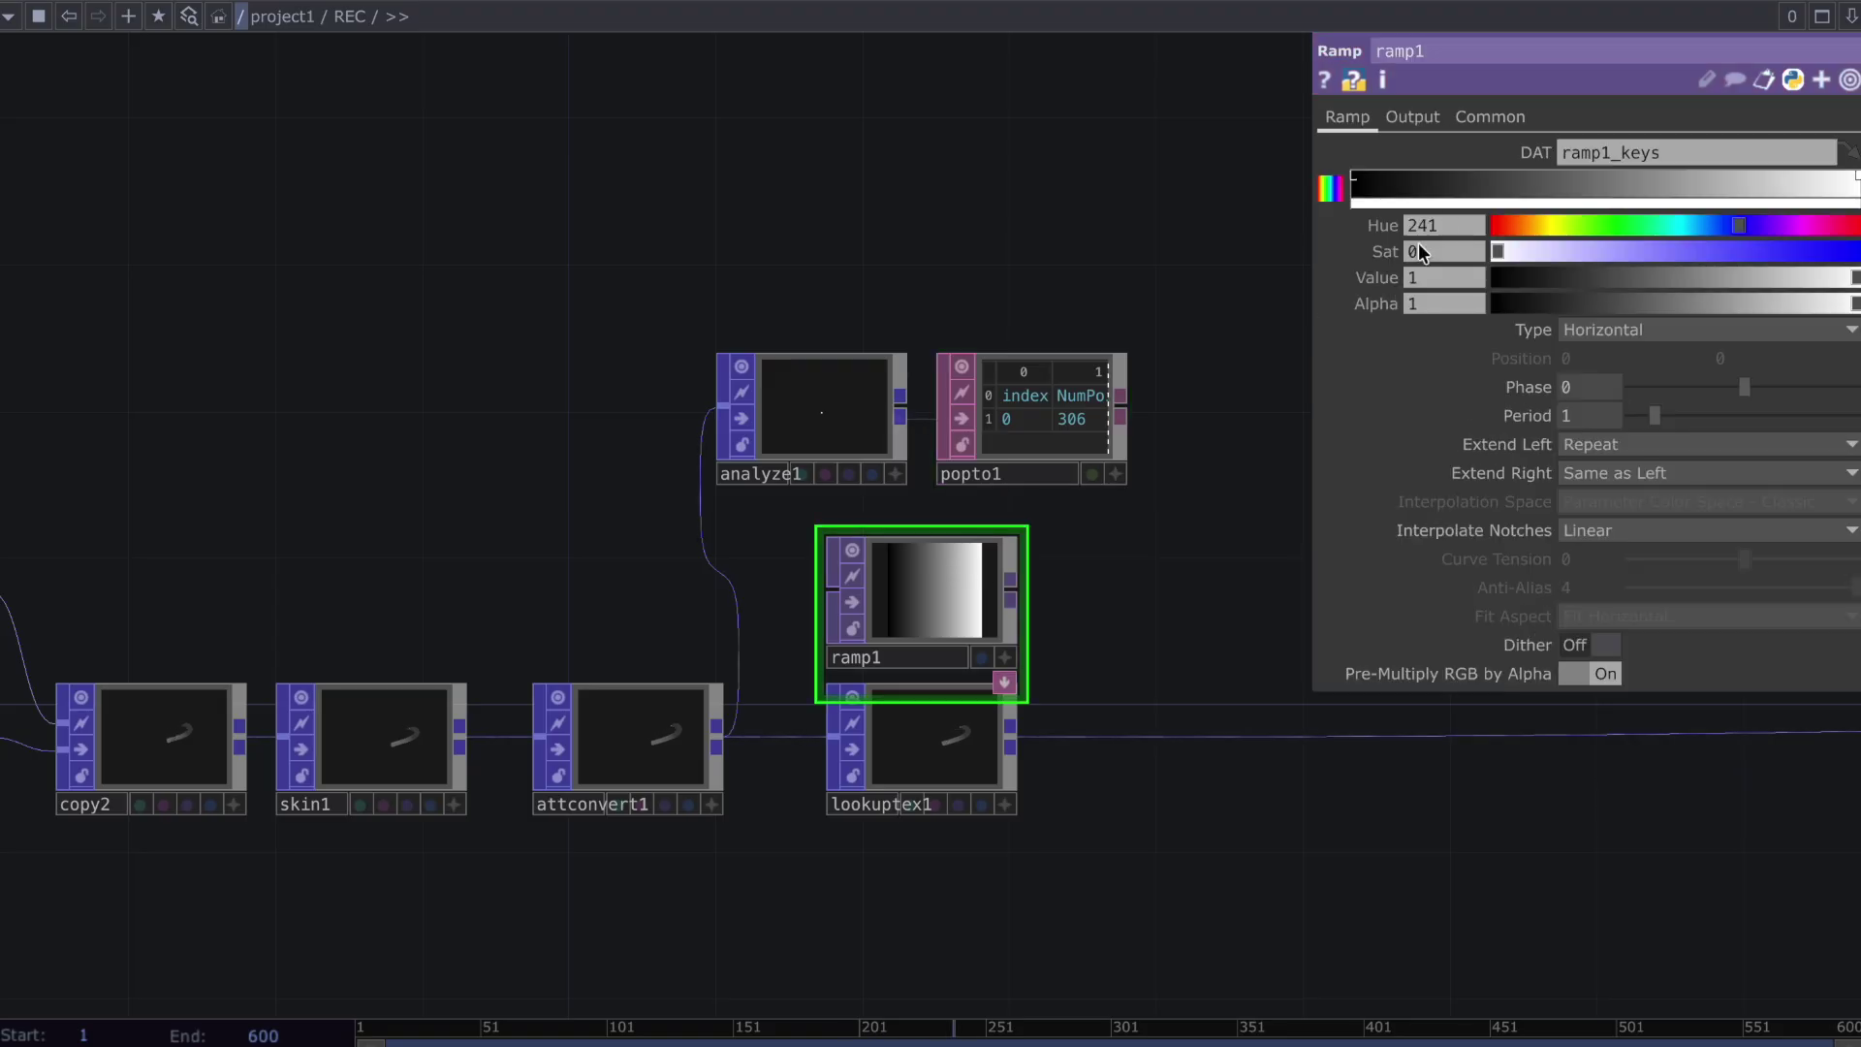
# Set ramp1's resolution width to op('popto1')[1,1] and height to 1
pyautogui.click(1486, 117)
pyautogui.click(1510, 180)
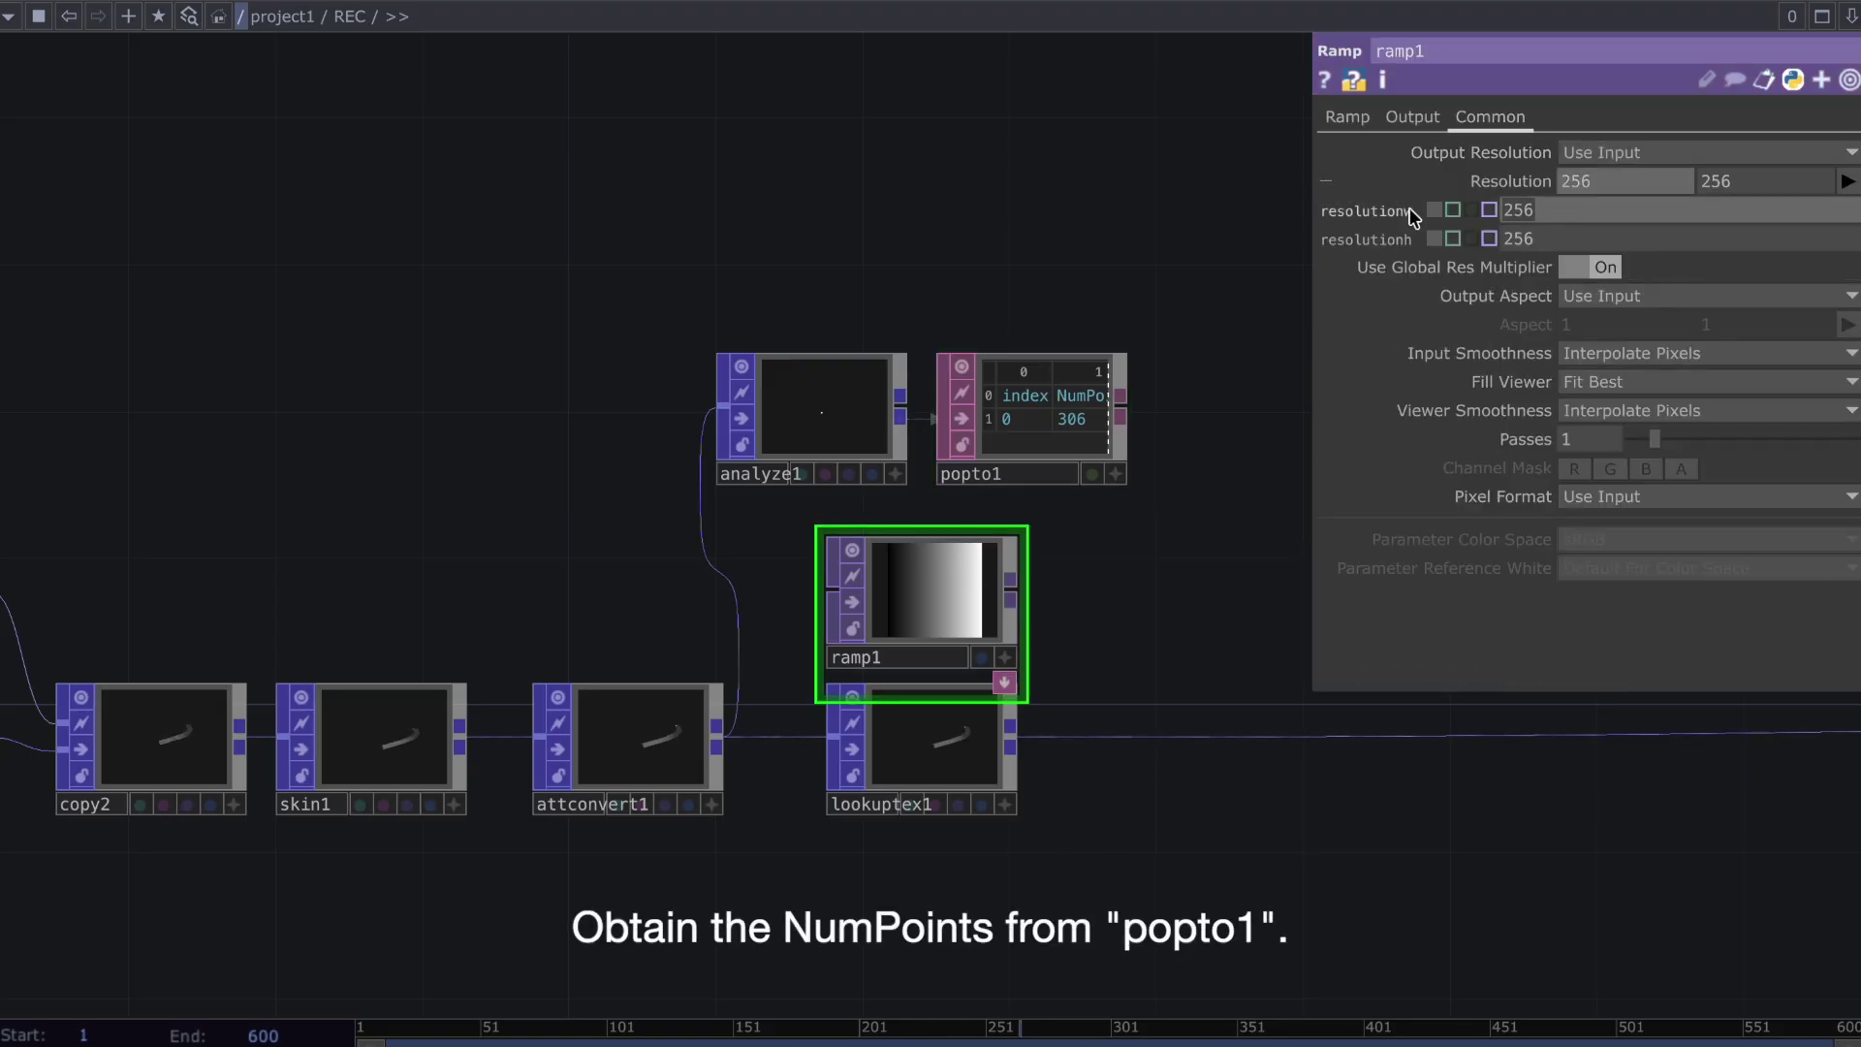
pyautogui.write("op('popto1')[1,1")
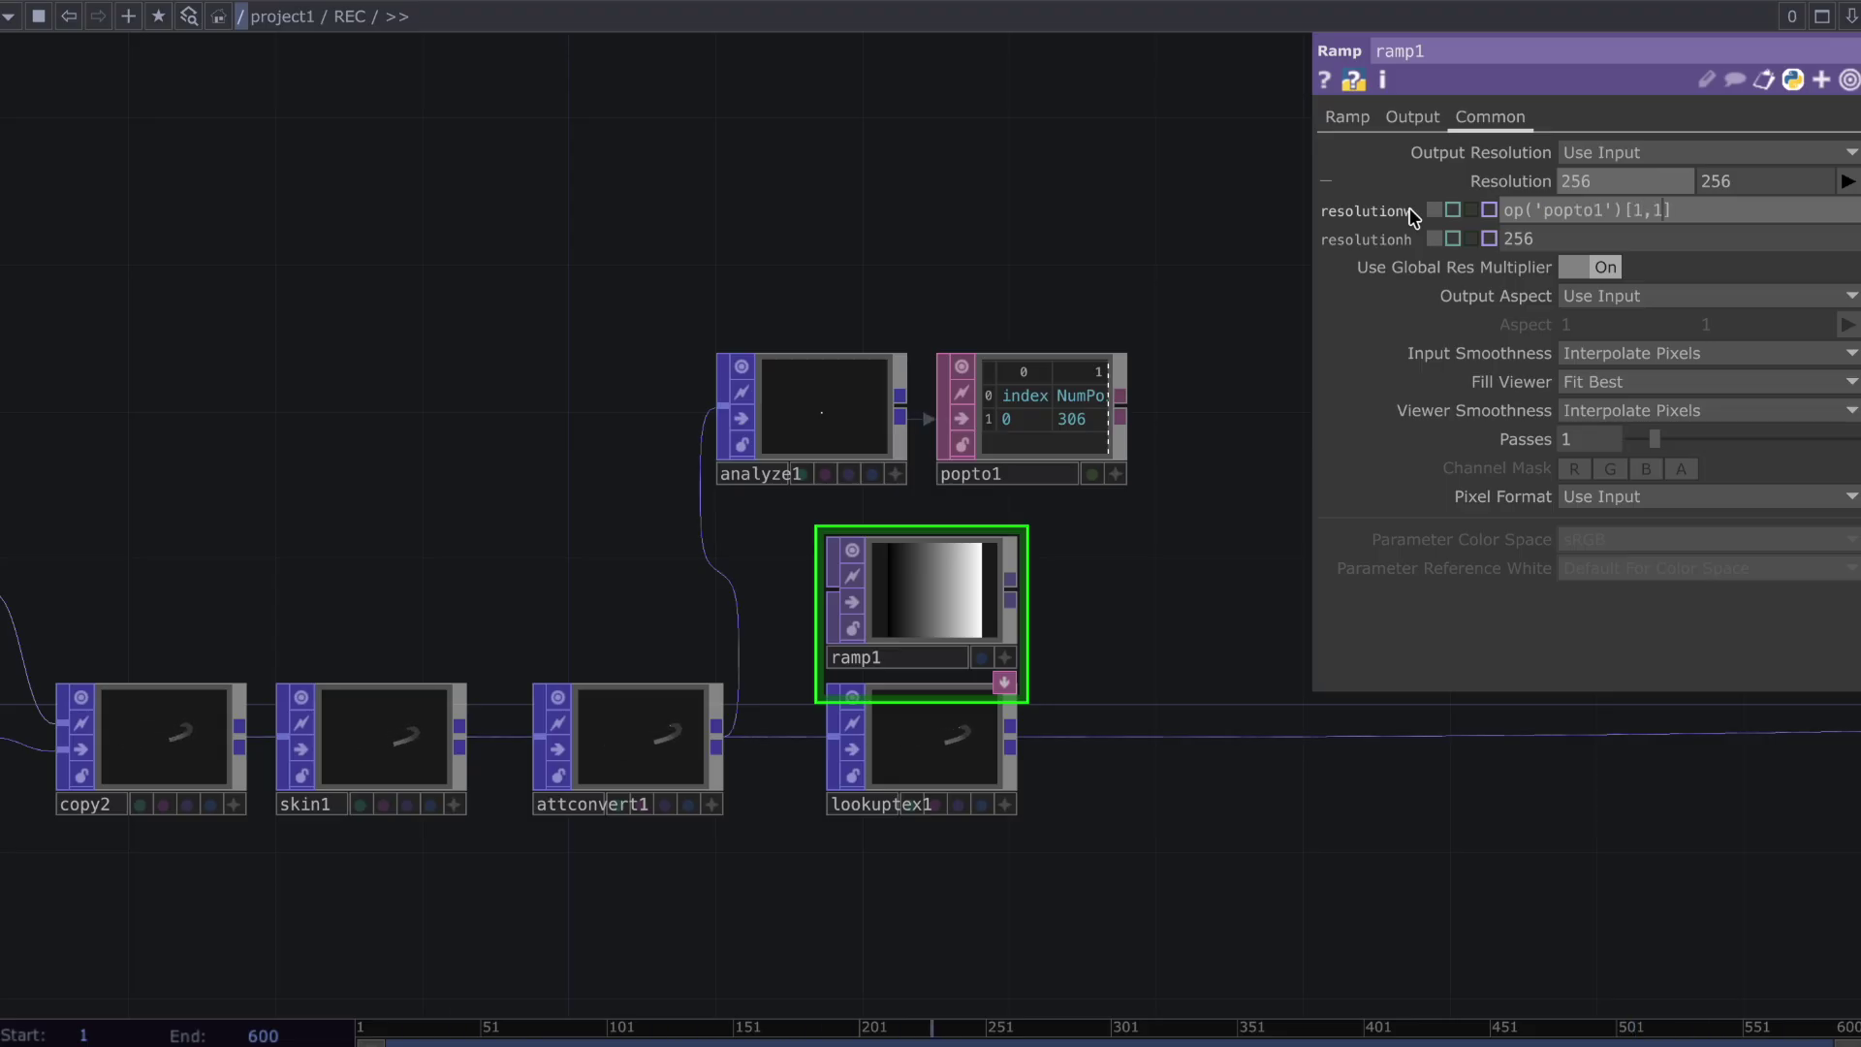
pyautogui.press('Return')
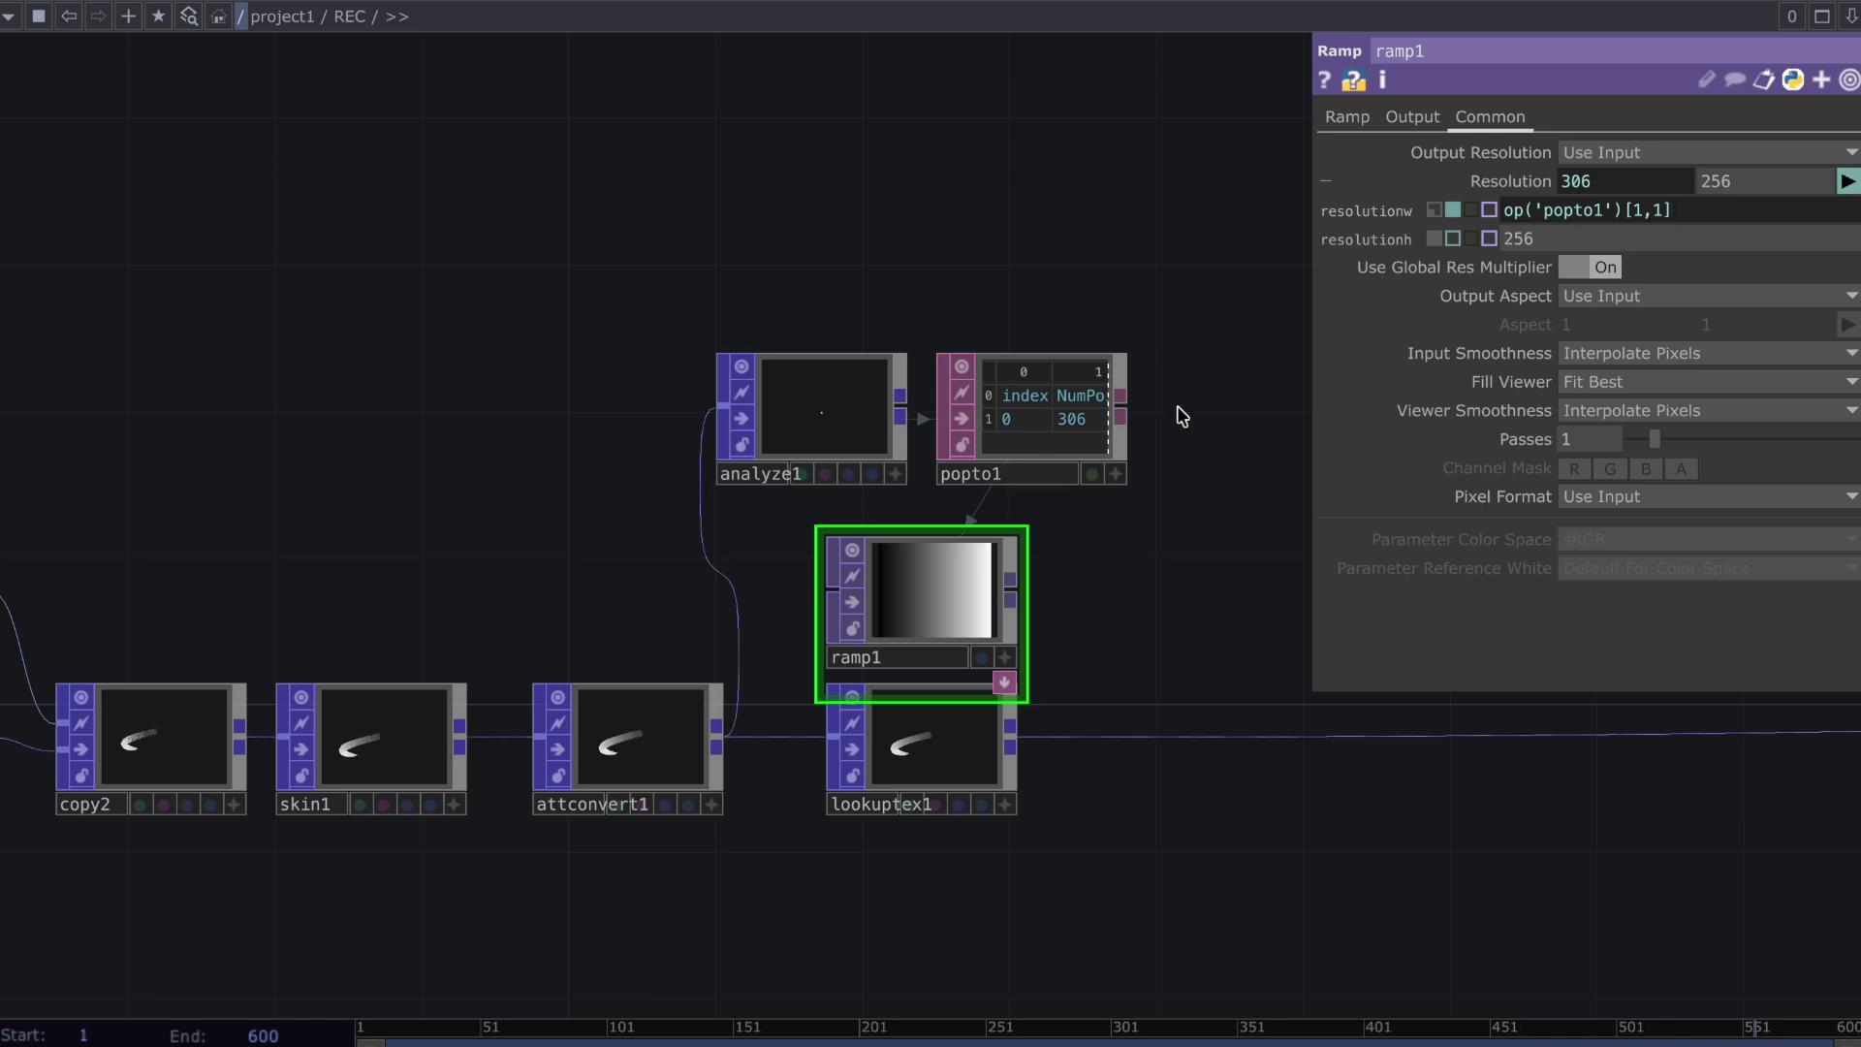
pyautogui.moveTo(1182, 417); pyautogui.dragTo(1125, 407)
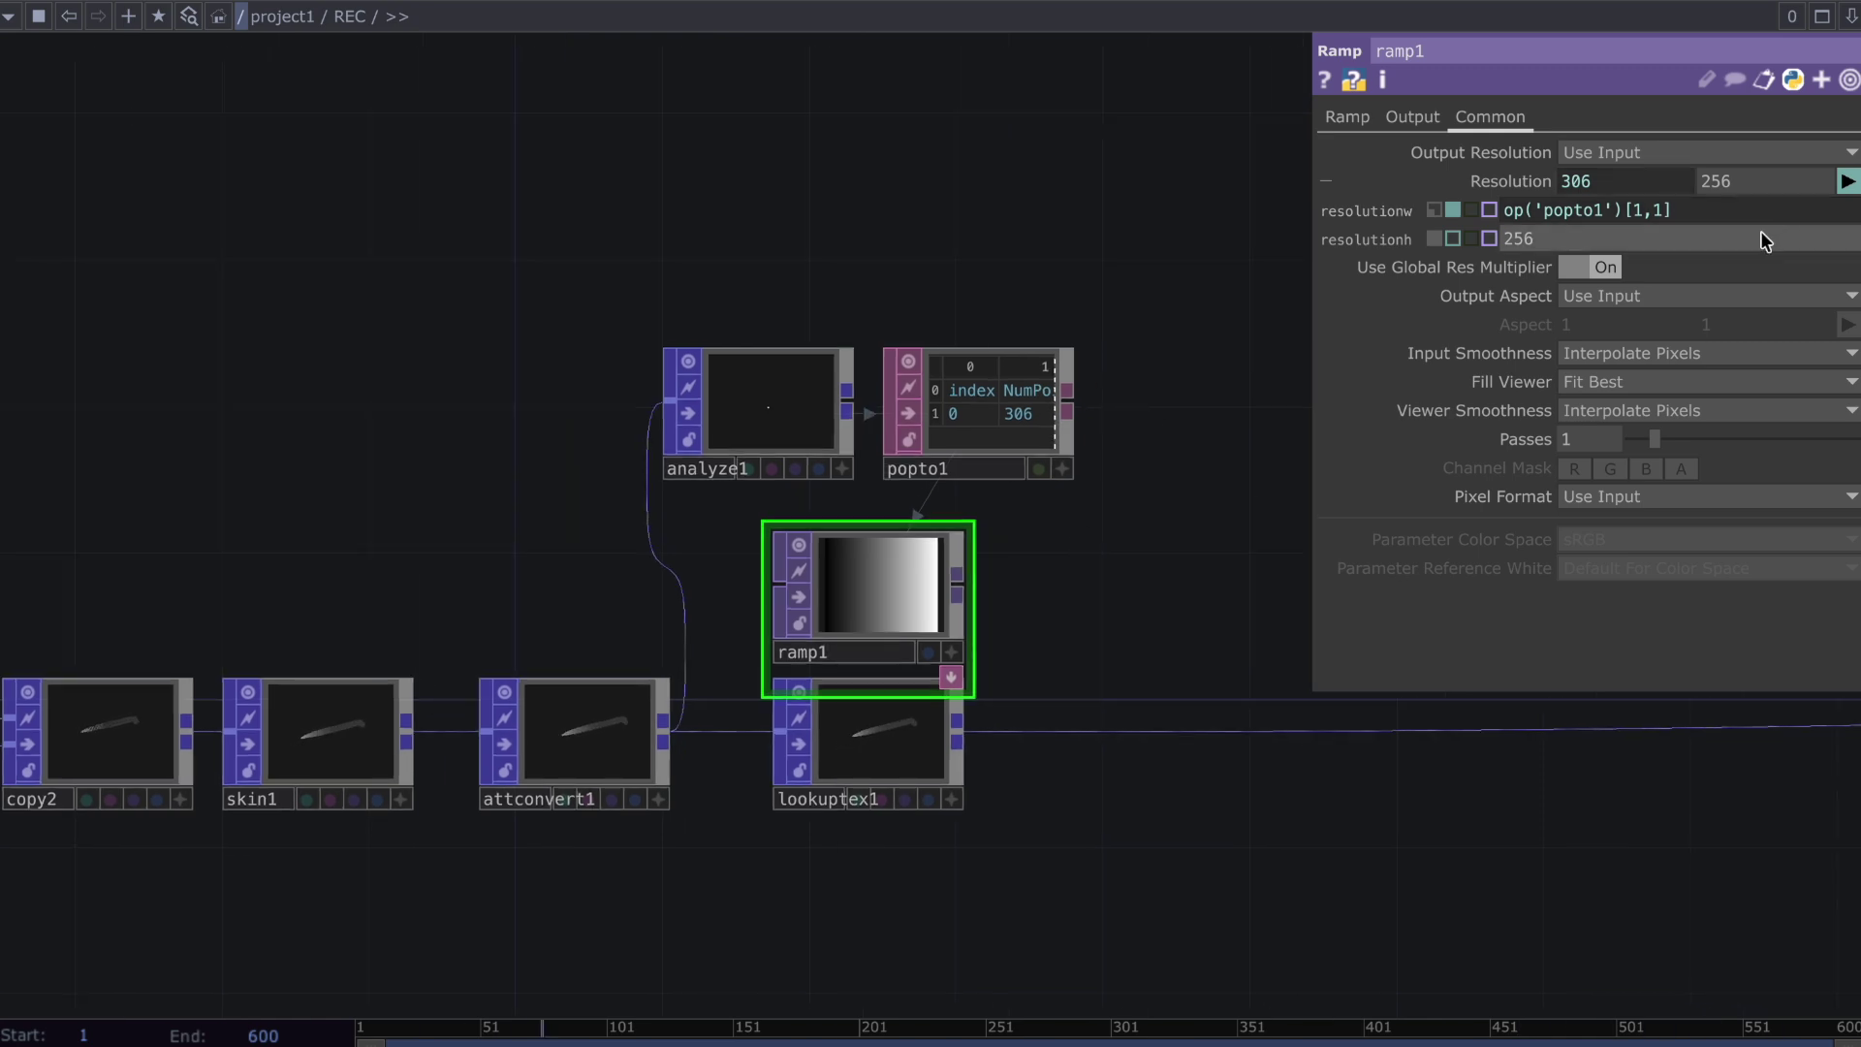
pyautogui.click(1695, 233)
pyautogui.write('1')
pyautogui.press('Return')
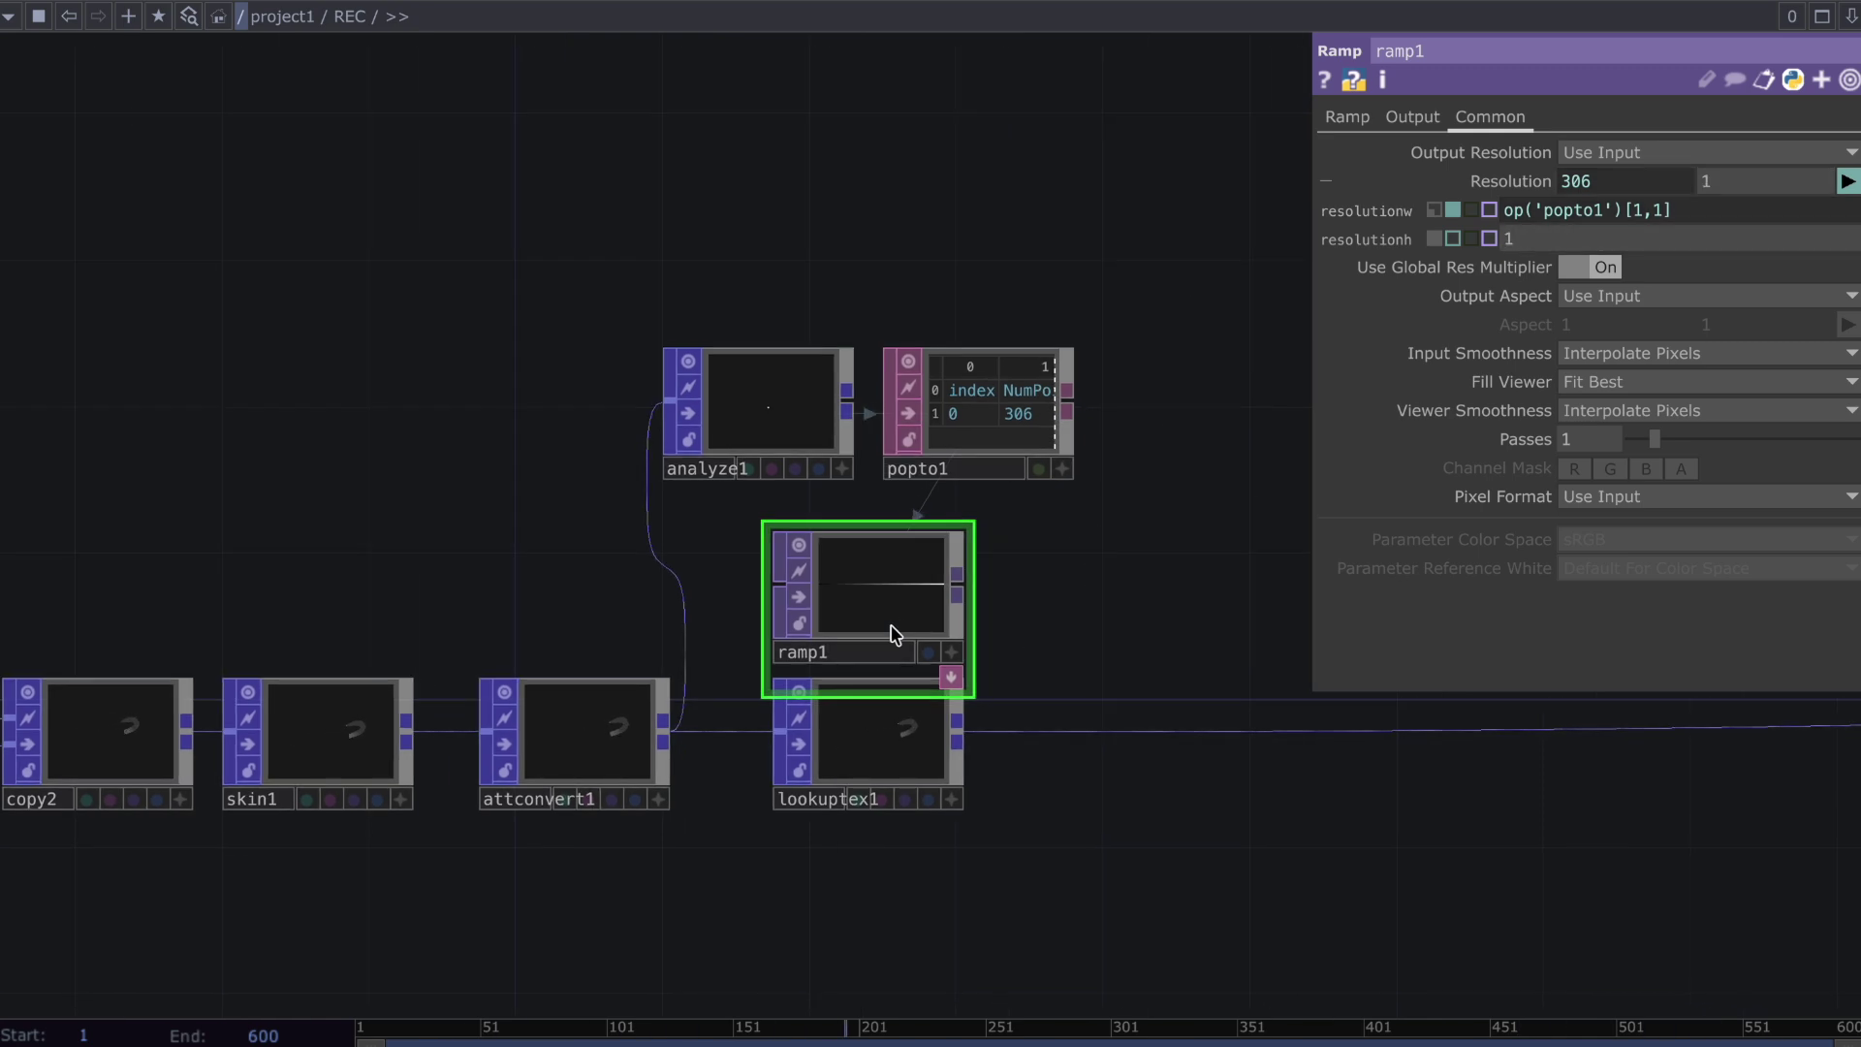
# Brighten the existing gradient key and add a black key to ramp1's gradient
pyautogui.click(1348, 116)
pyautogui.moveTo(1658, 277); pyautogui.dragTo(1571, 282)
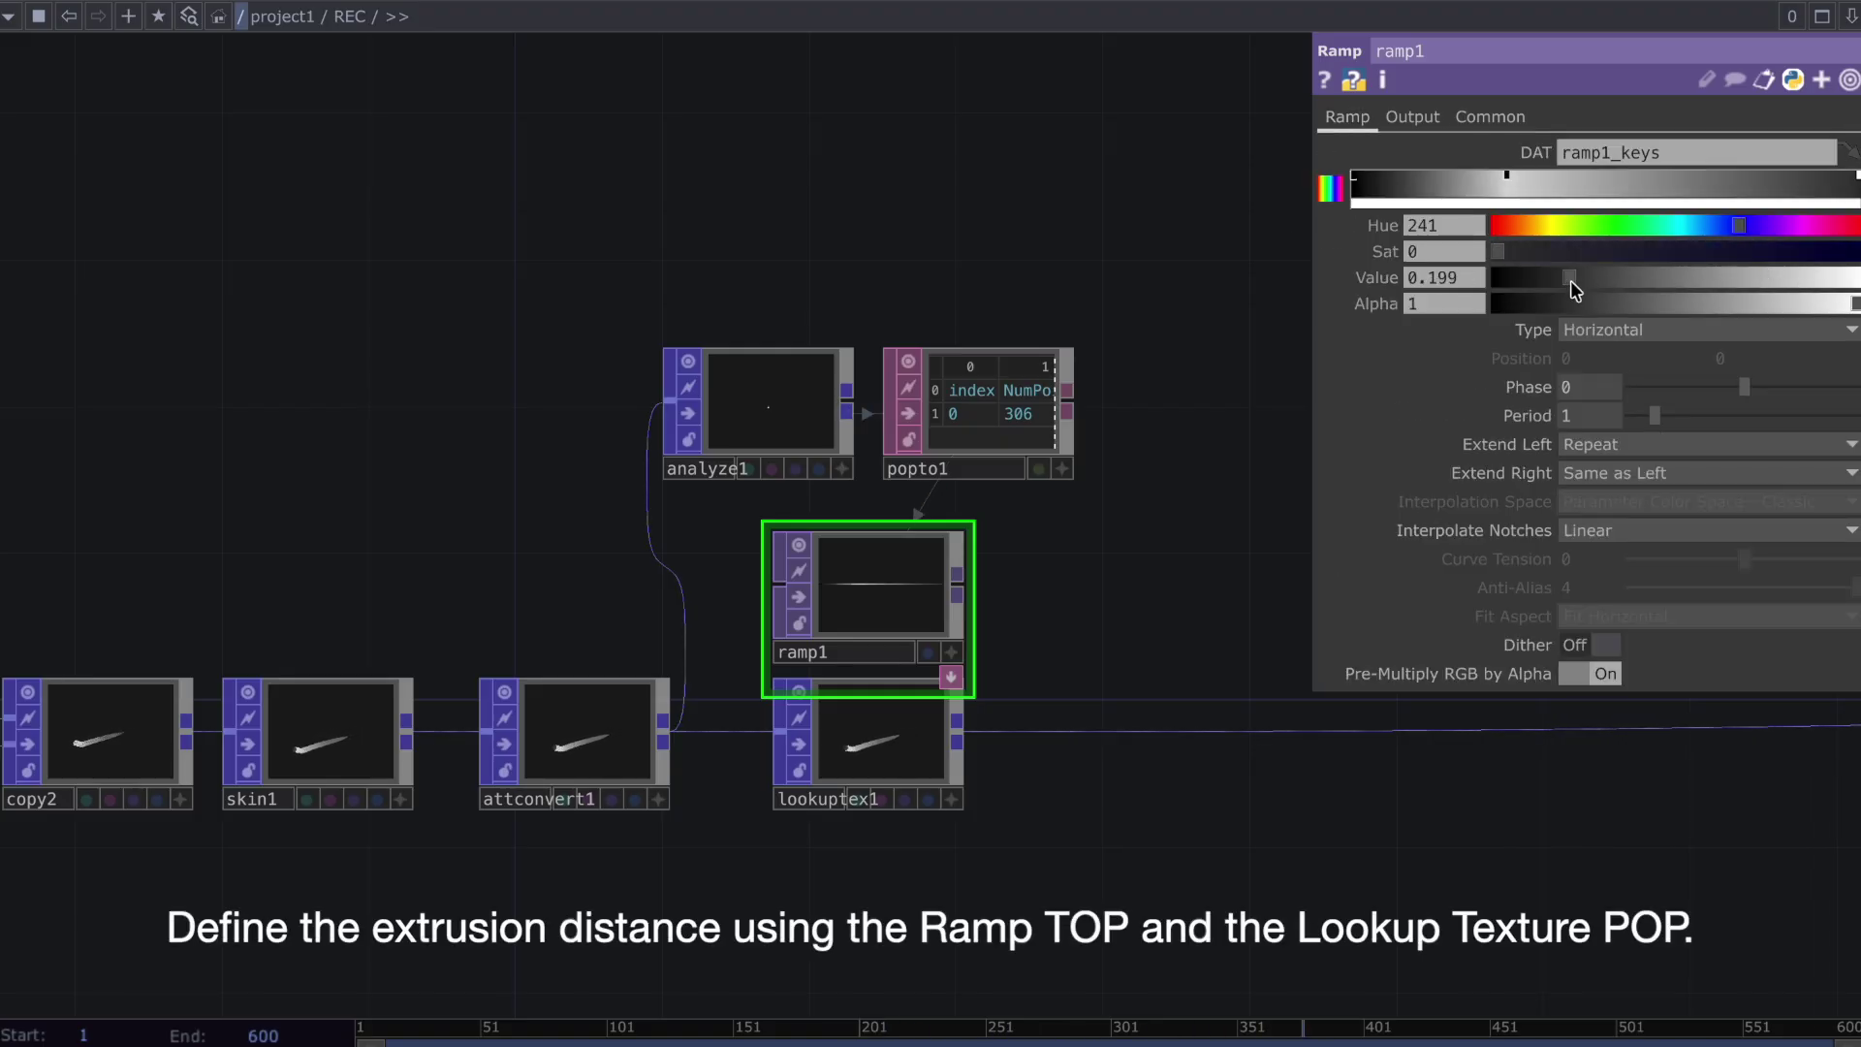
pyautogui.click(1666, 178)
pyautogui.moveTo(1660, 278); pyautogui.dragTo(1456, 281)
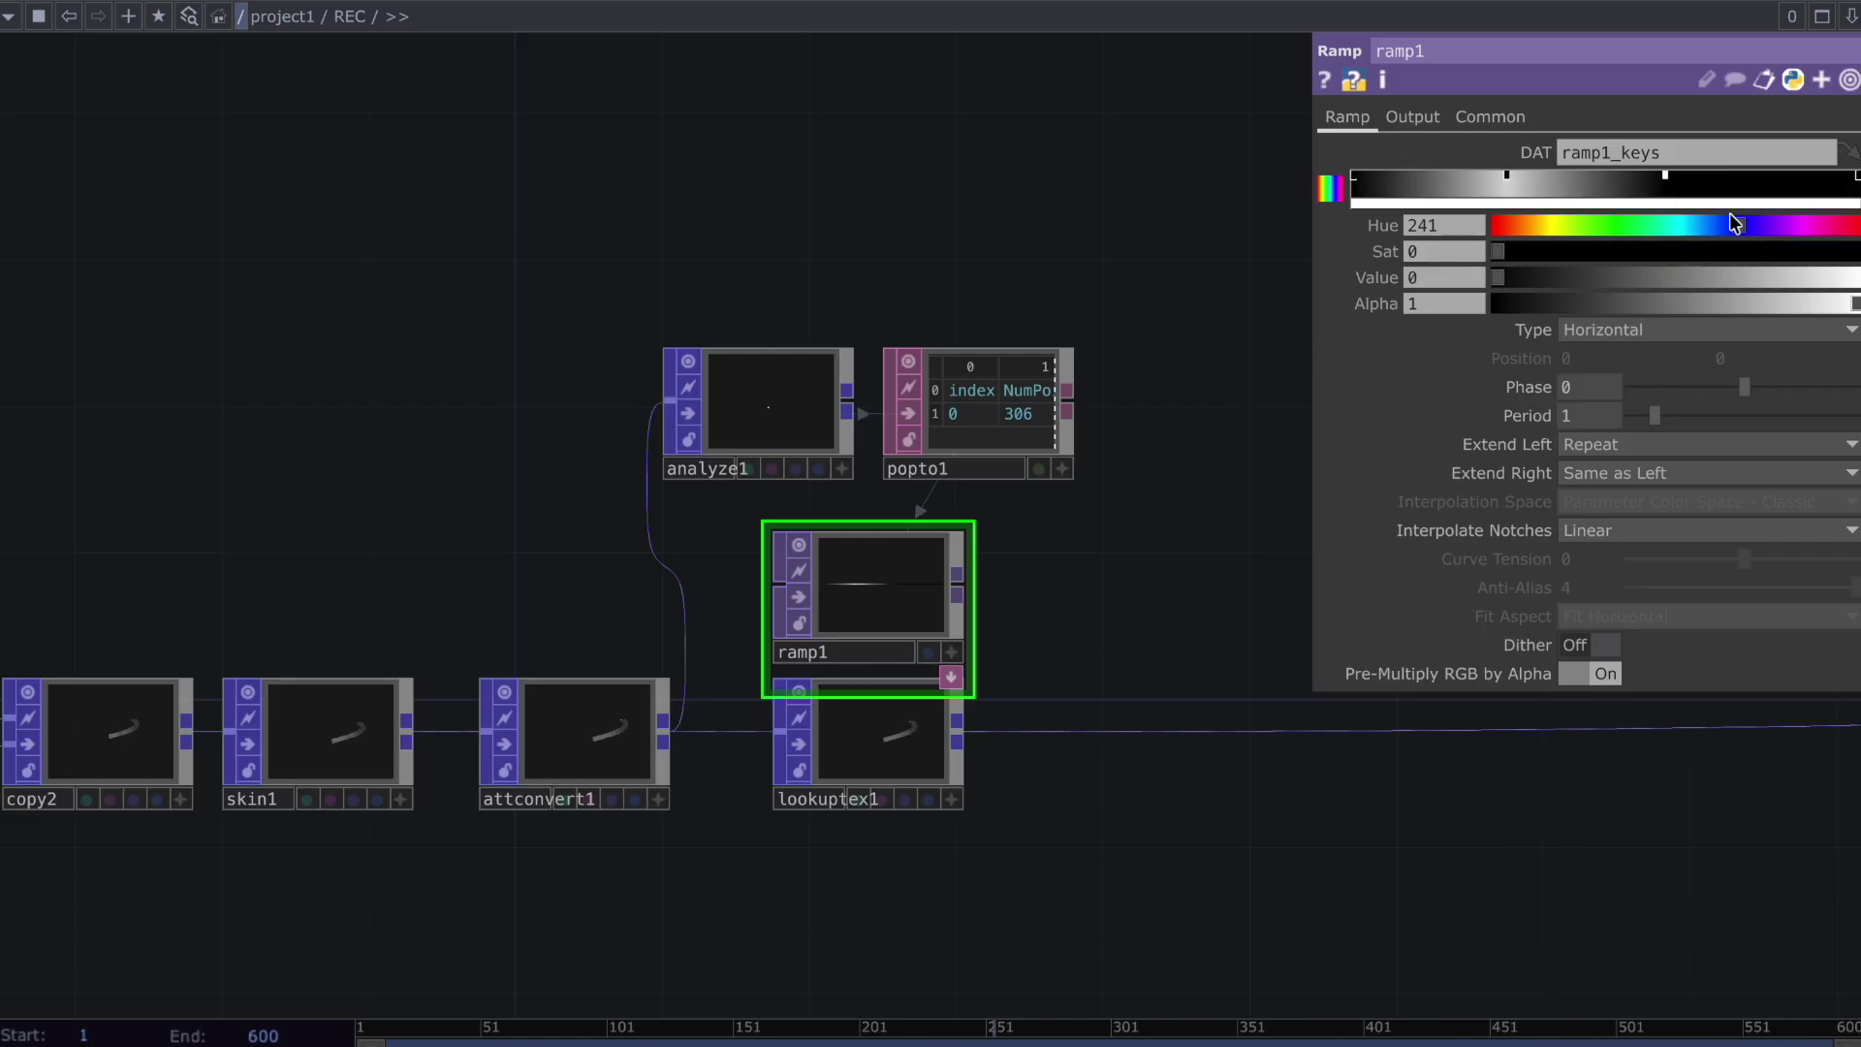
pyautogui.click(942, 733)
pyautogui.moveTo(1119, 630); pyautogui.dragTo(943, 646)
# Set lookuptex1's Lookup Attribute U and V both to _PrimCy
pyautogui.click(1848, 267)
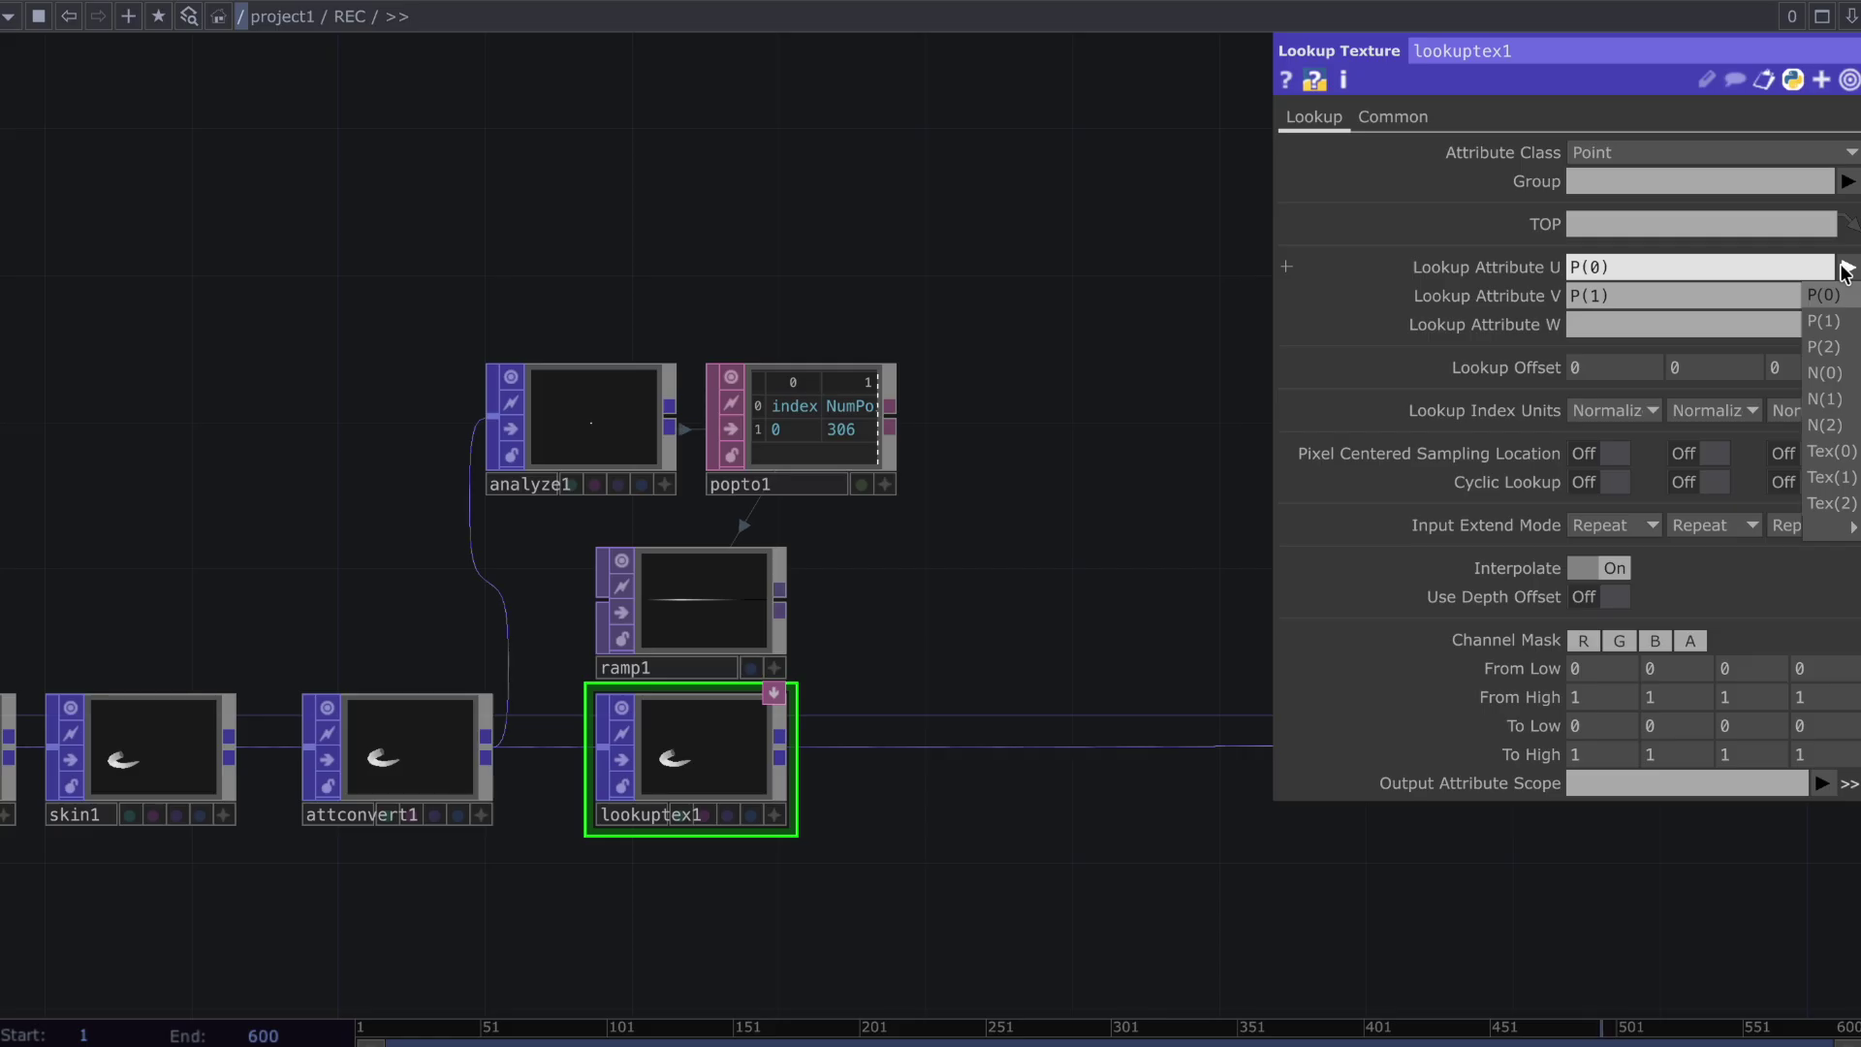
pyautogui.moveTo(1815, 529)
pyautogui.click(1735, 165)
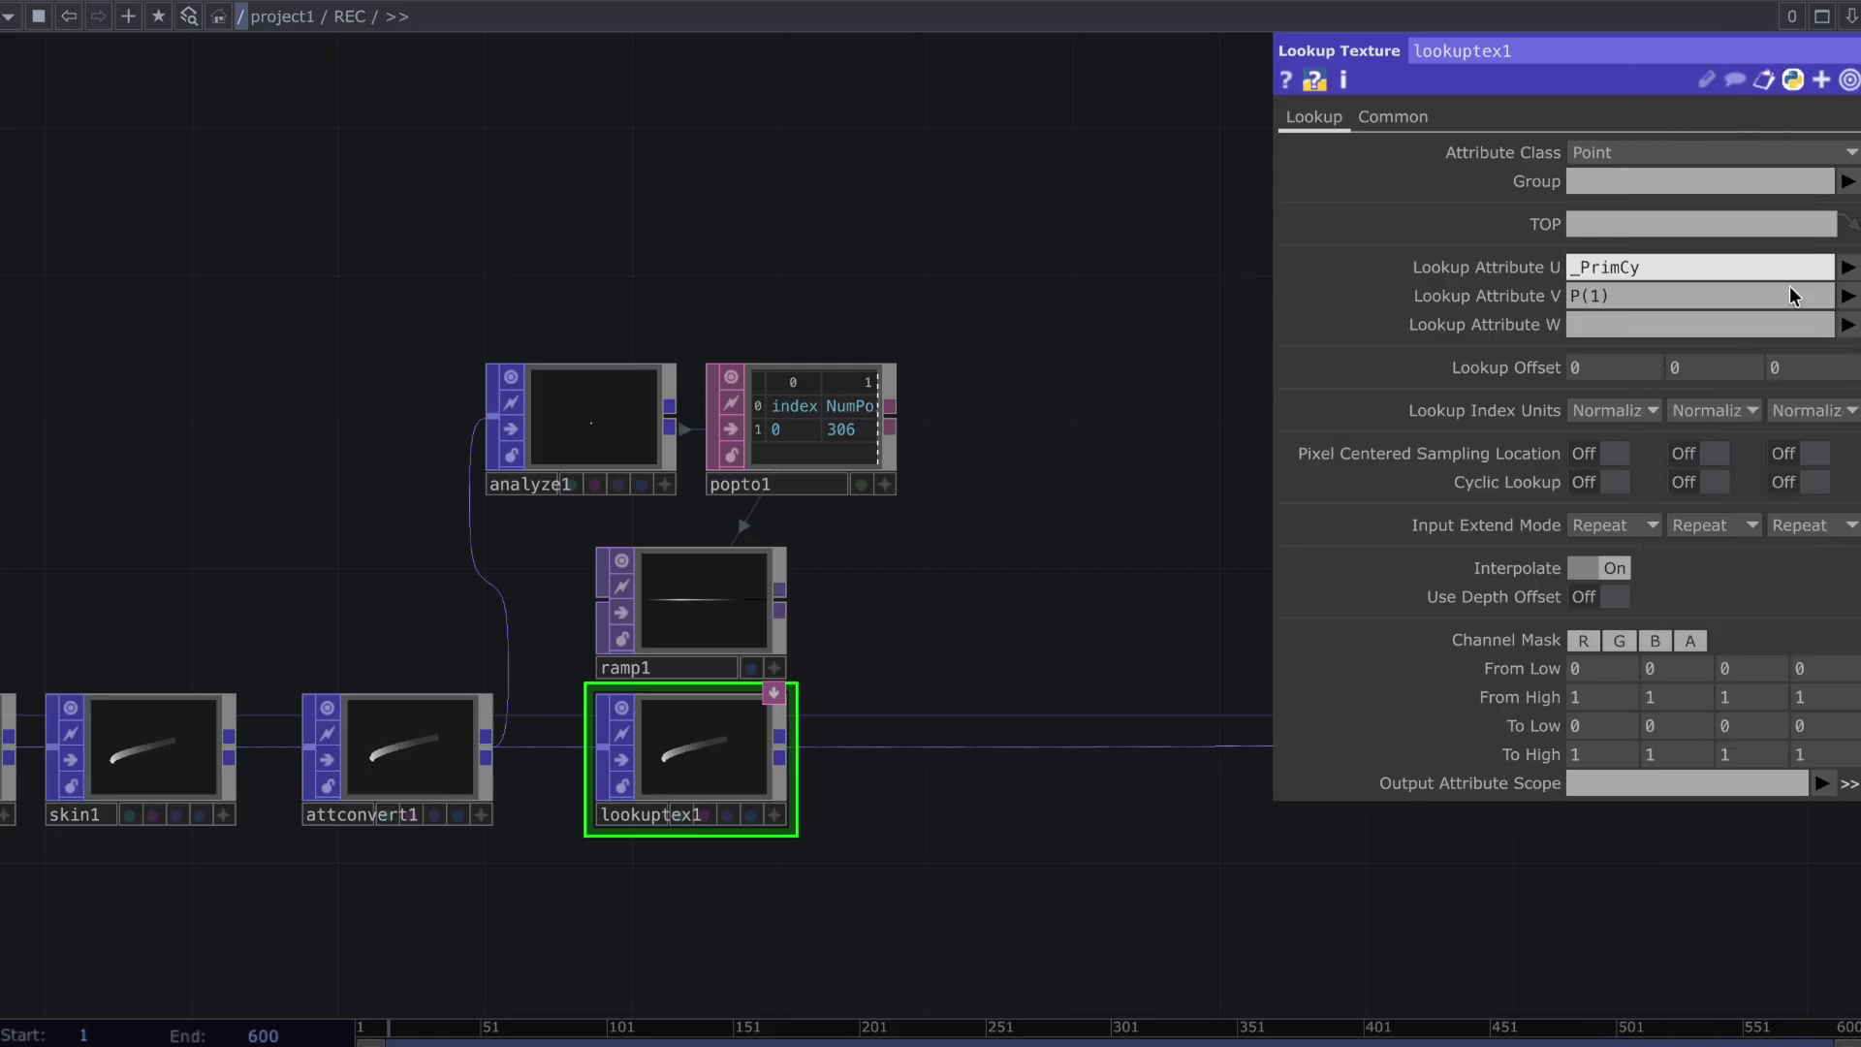
pyautogui.click(1847, 304)
pyautogui.moveTo(1821, 557)
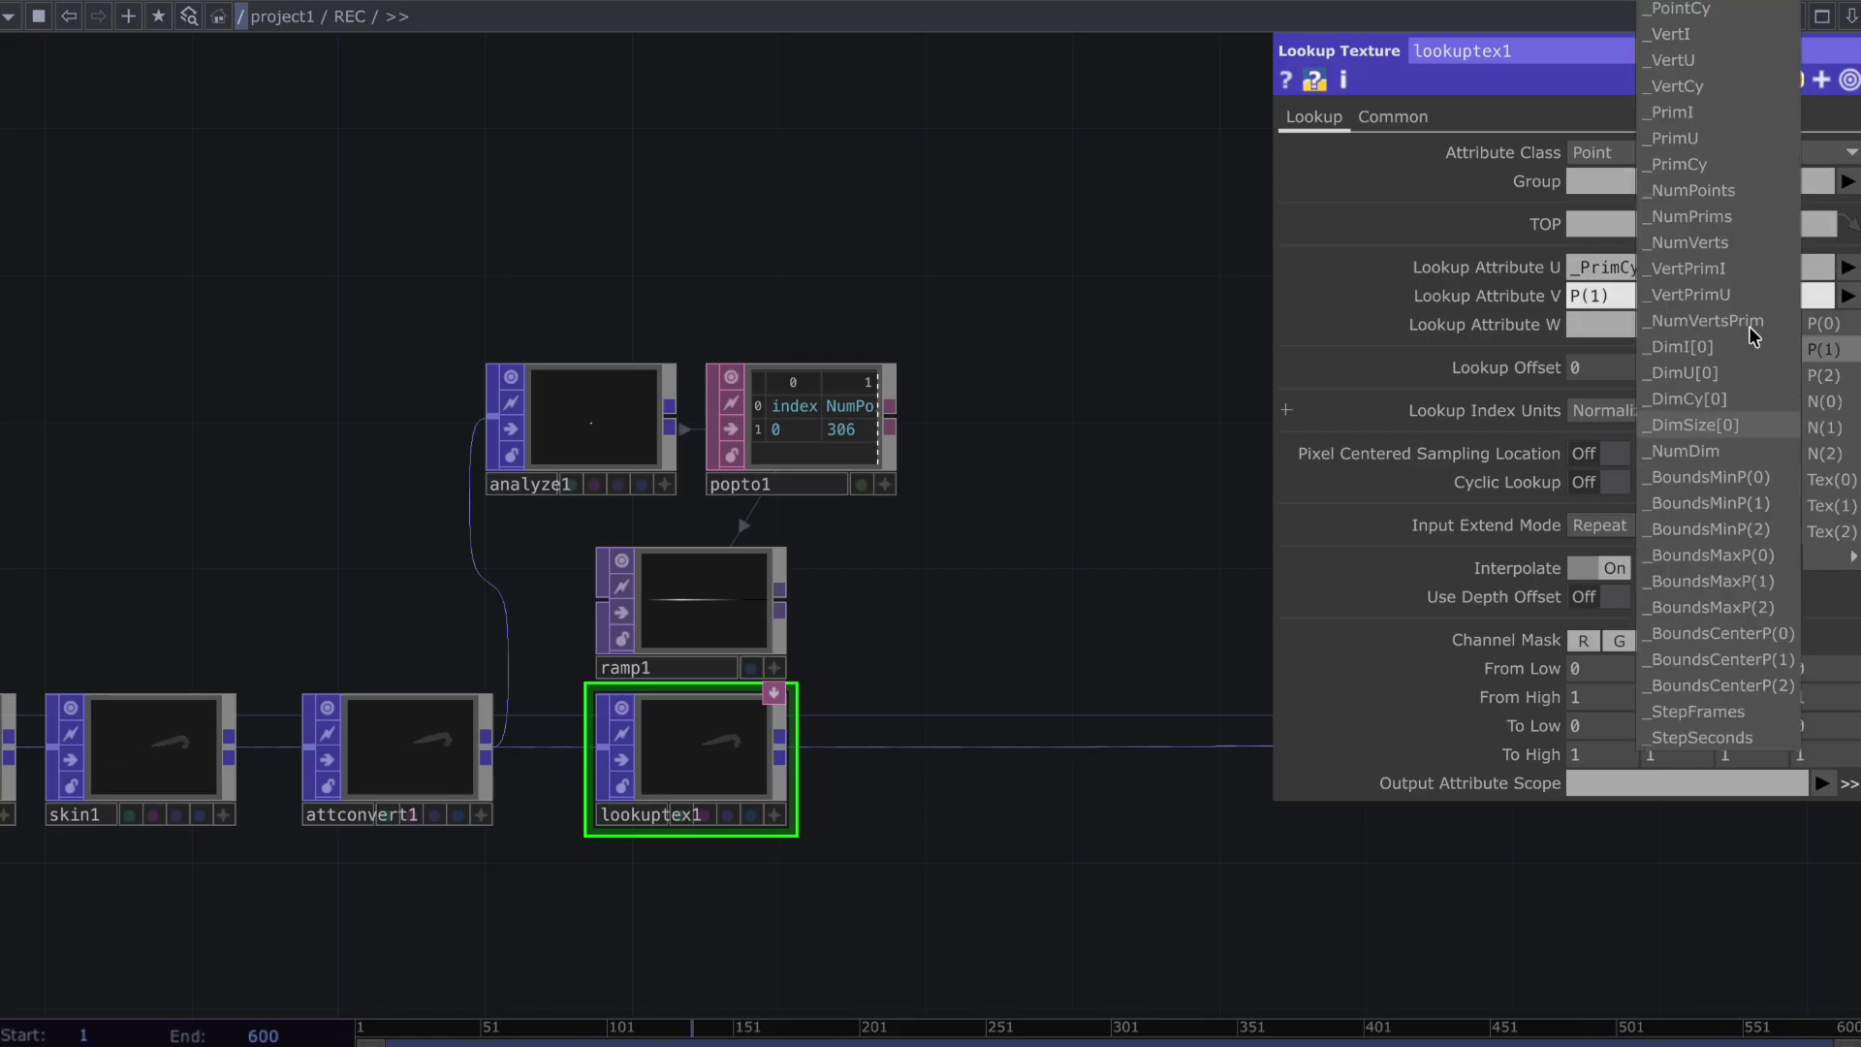
pyautogui.click(1742, 172)
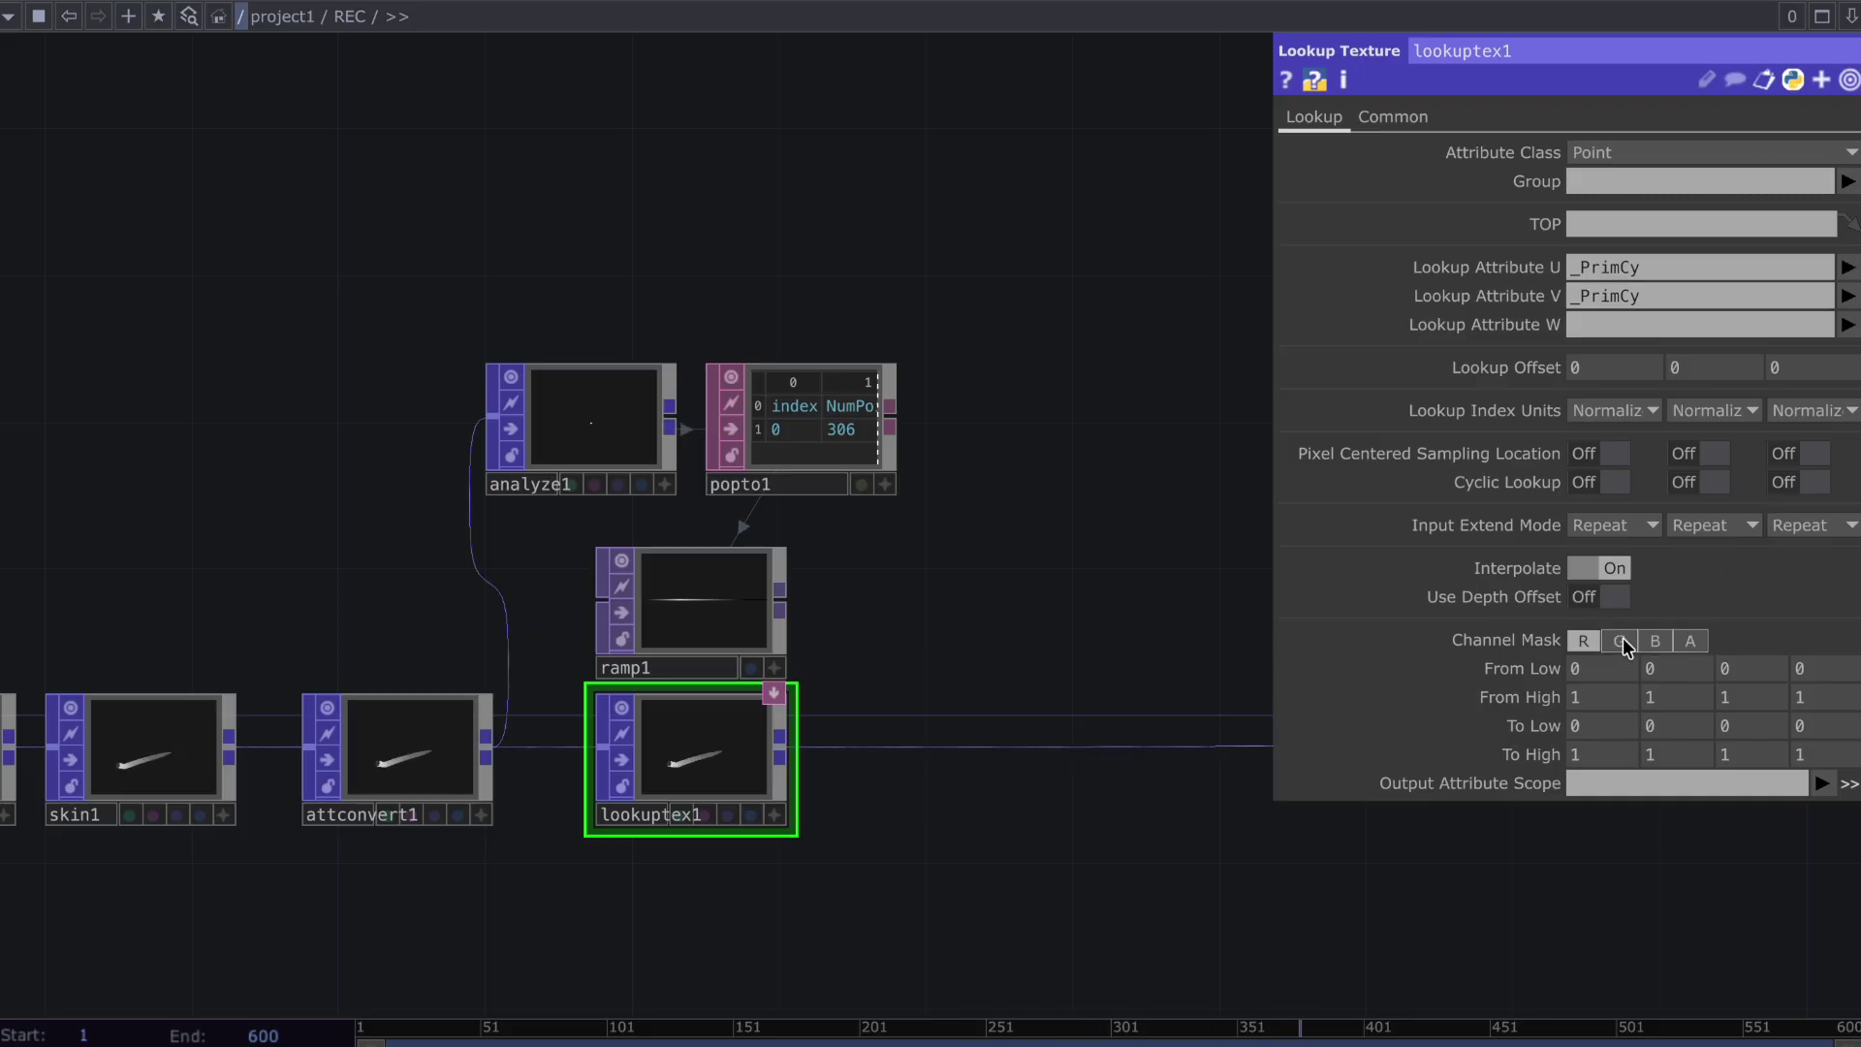
# Output to a Distance attribute, use ramp1 as the TOP, and set Attribute Class to Primitive
pyautogui.click(1627, 783)
pyautogui.write('Distance')
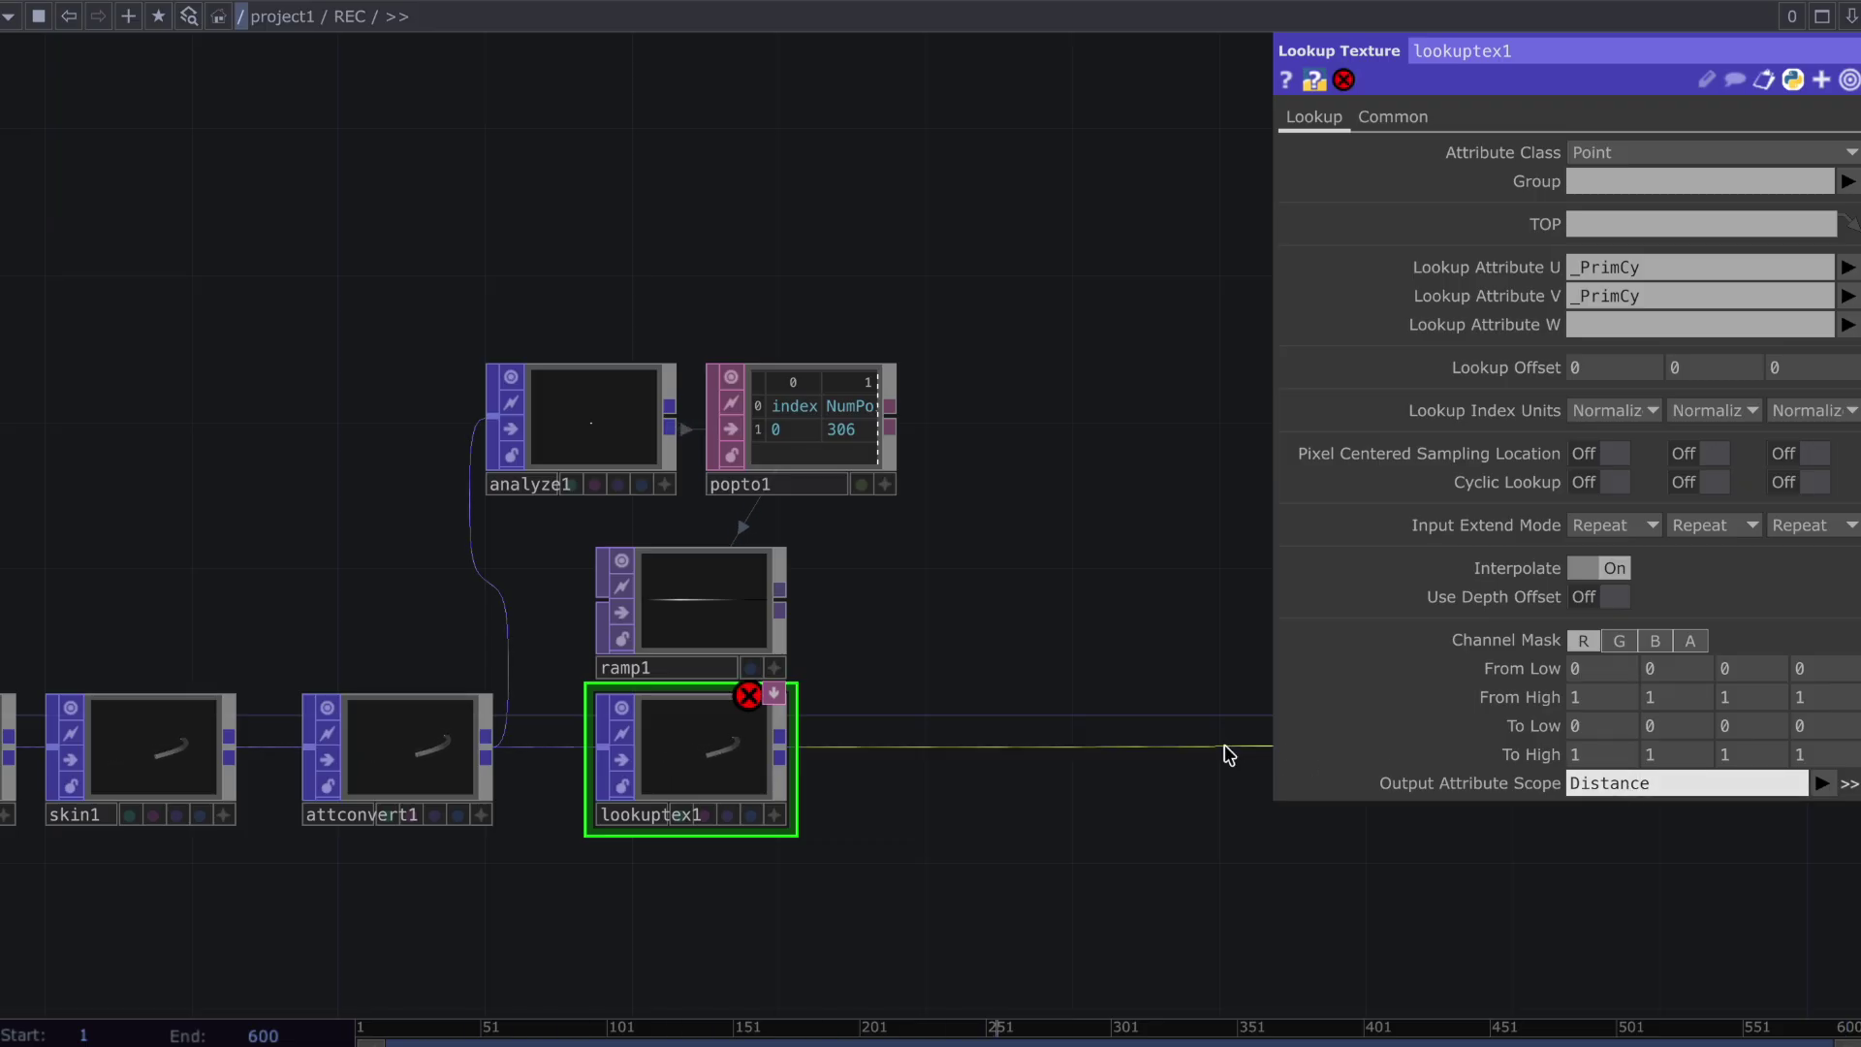
pyautogui.moveTo(753, 659); pyautogui.dragTo(735, 747)
pyautogui.moveTo(1491, 828); pyautogui.dragTo(1088, 867)
pyautogui.scroll(-2, 1088, 868)
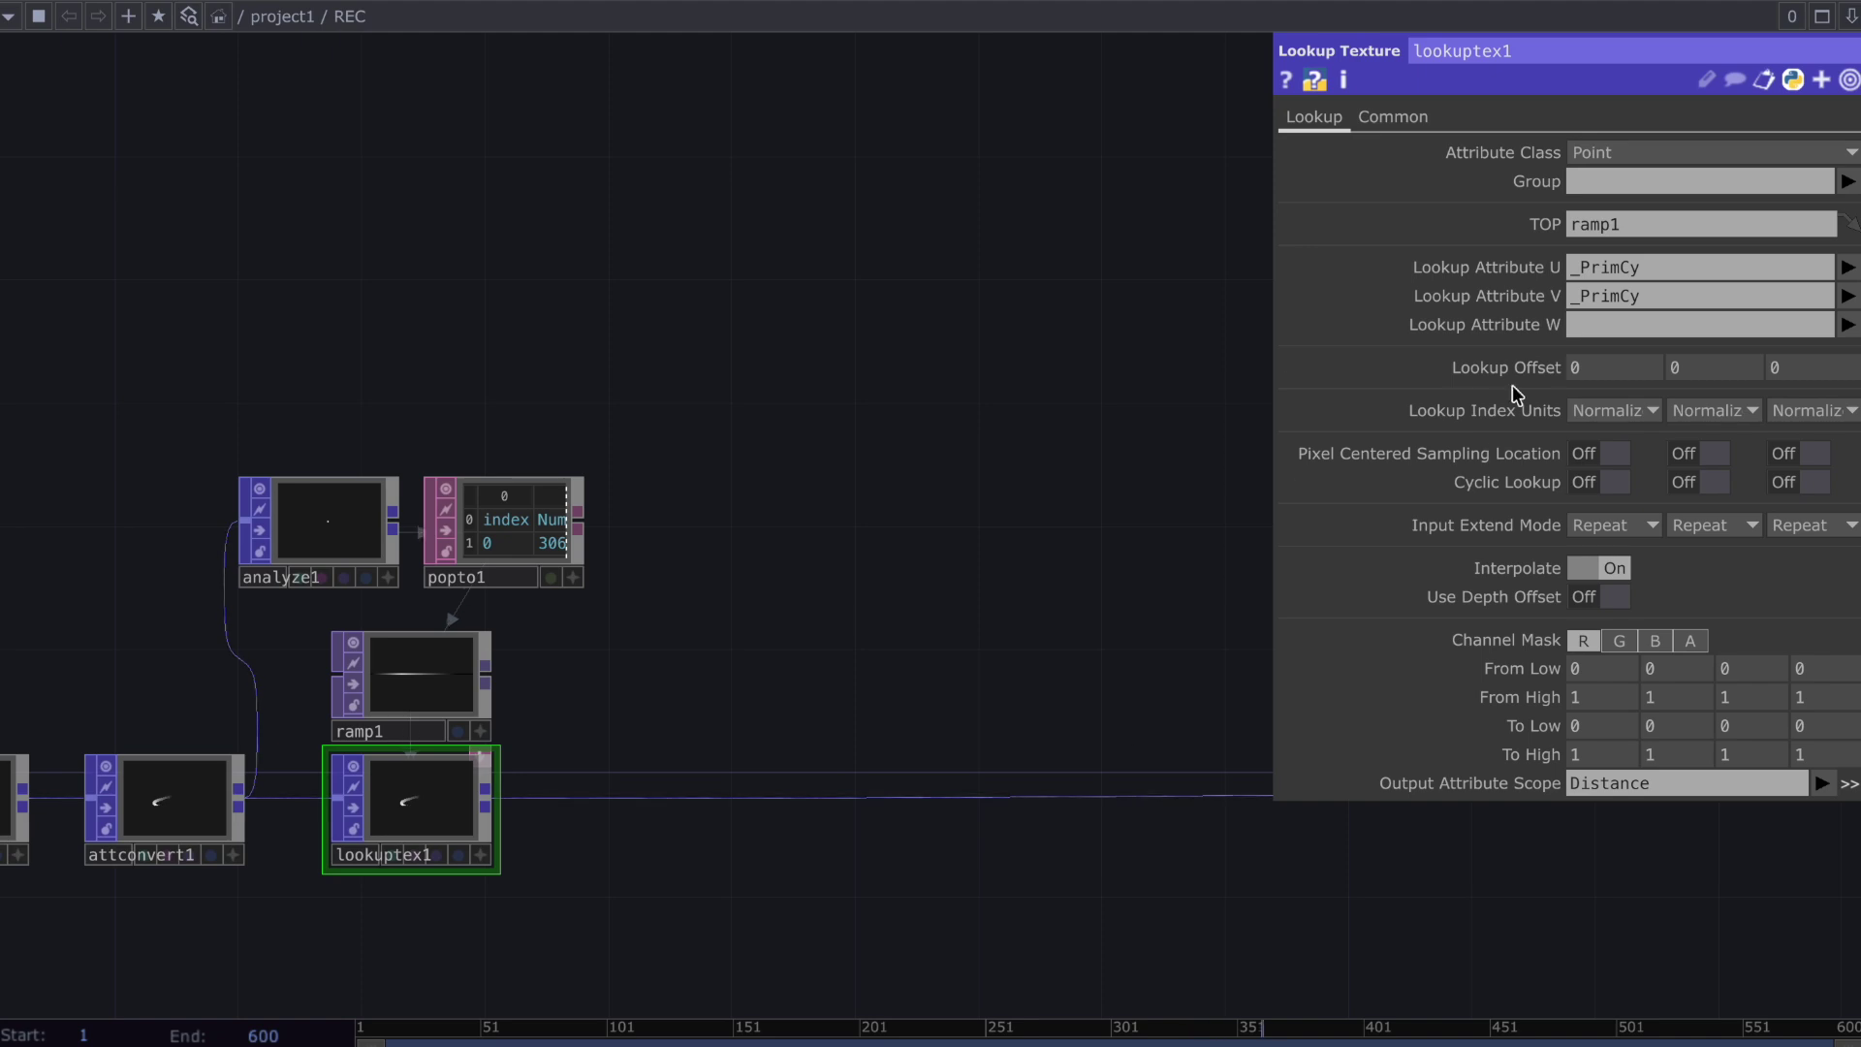
pyautogui.click(1620, 154)
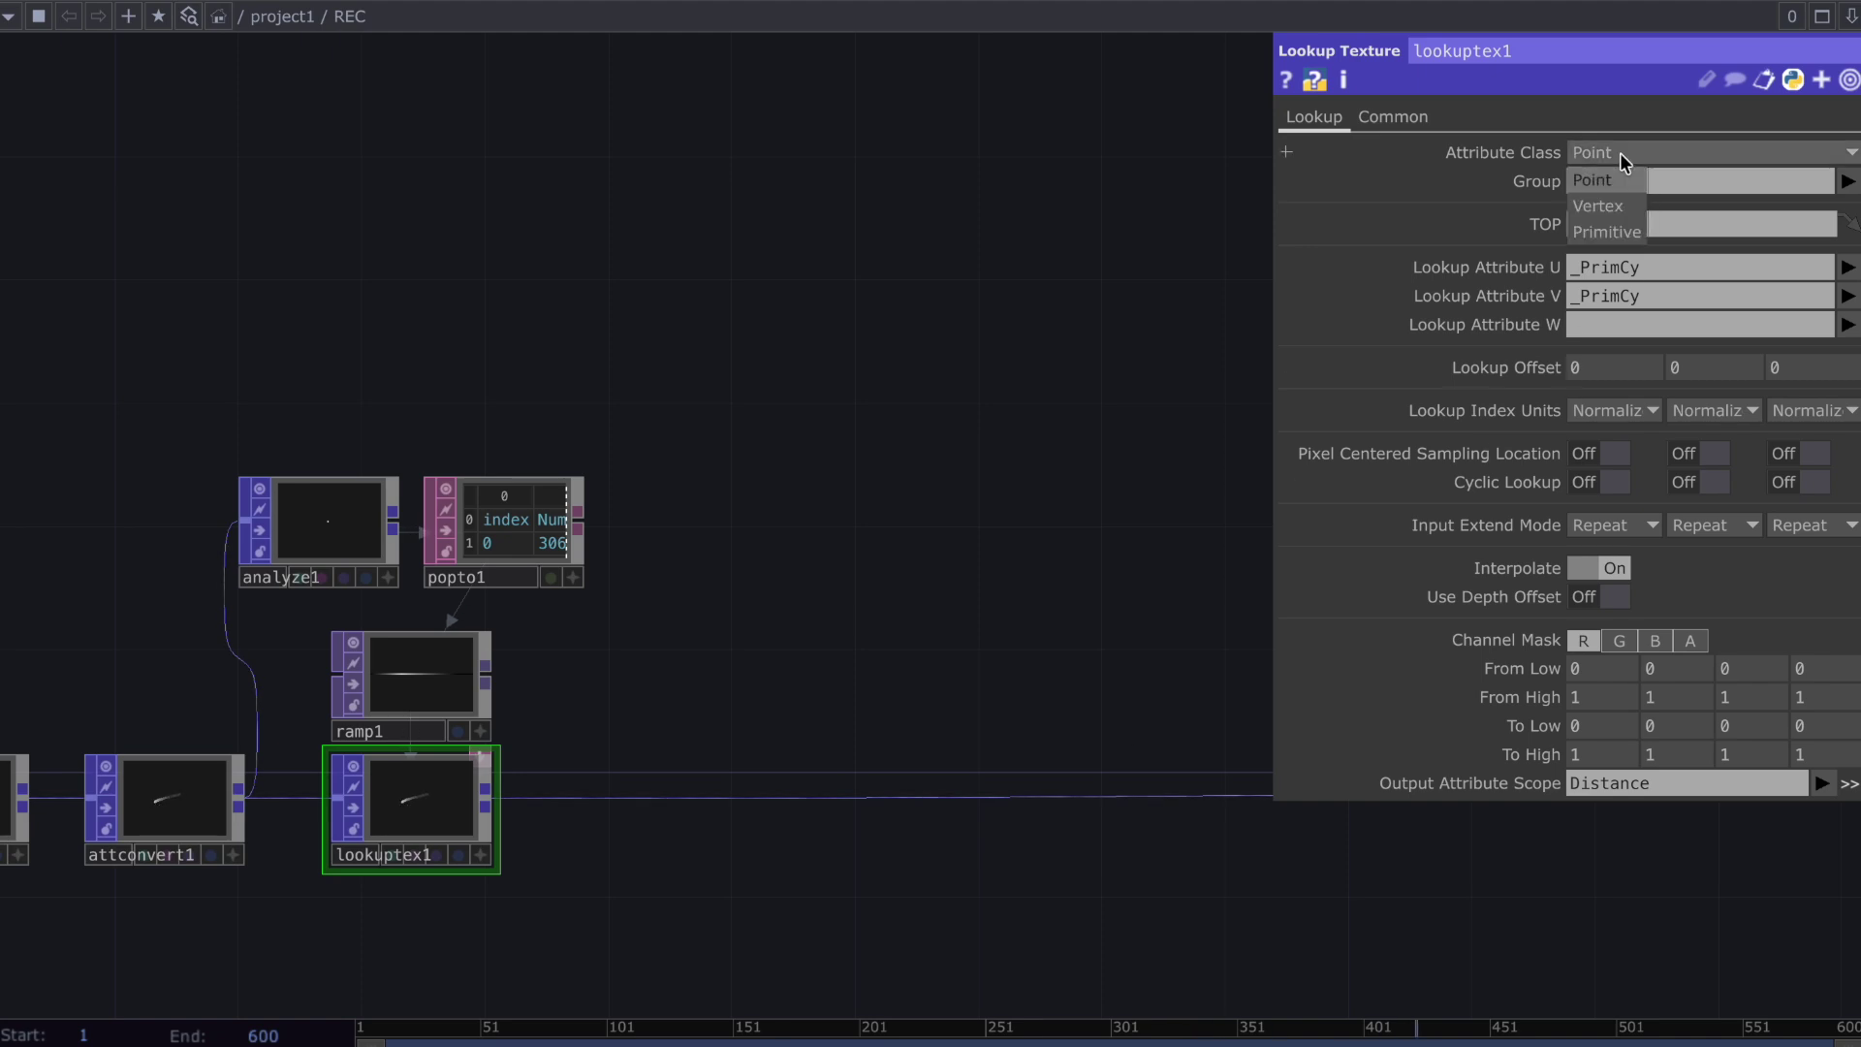
pyautogui.click(1615, 231)
pyautogui.rightClick(639, 793)
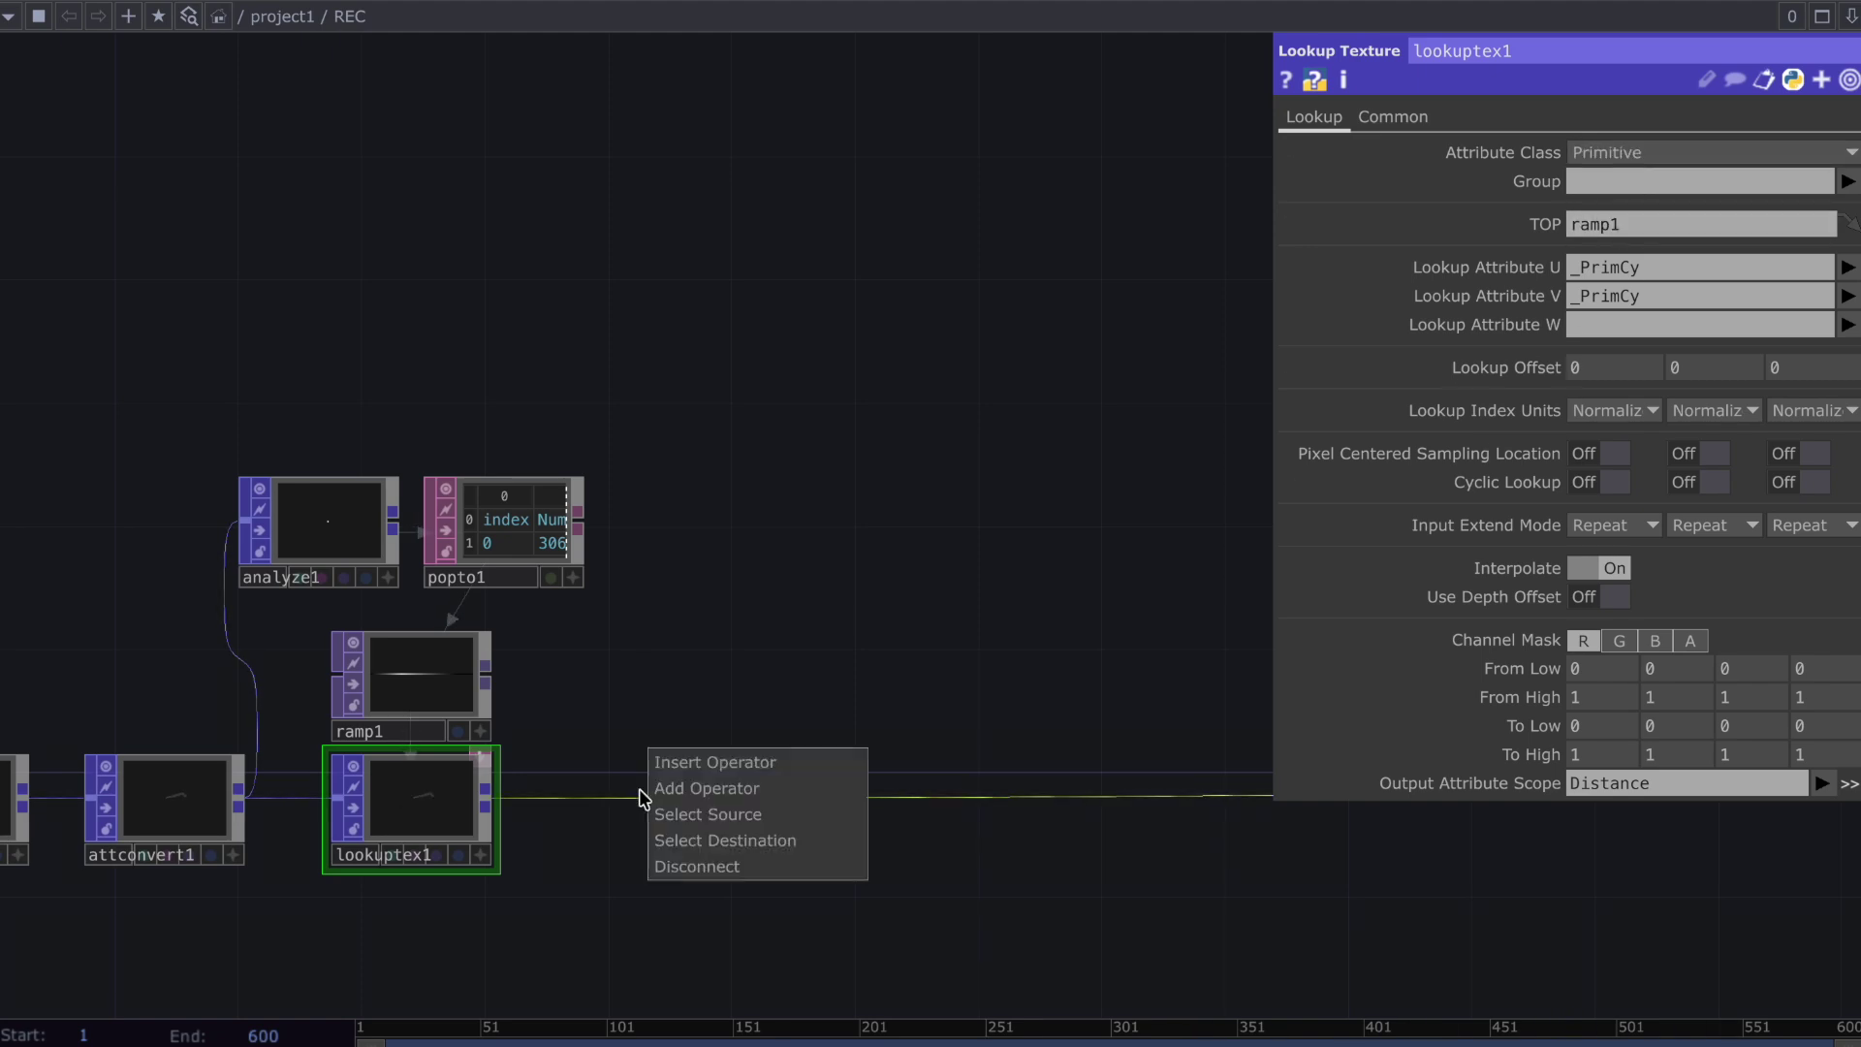
# Insert group1 after lookuptex1, grouping primitives
pyautogui.click(683, 760)
pyautogui.write('group')
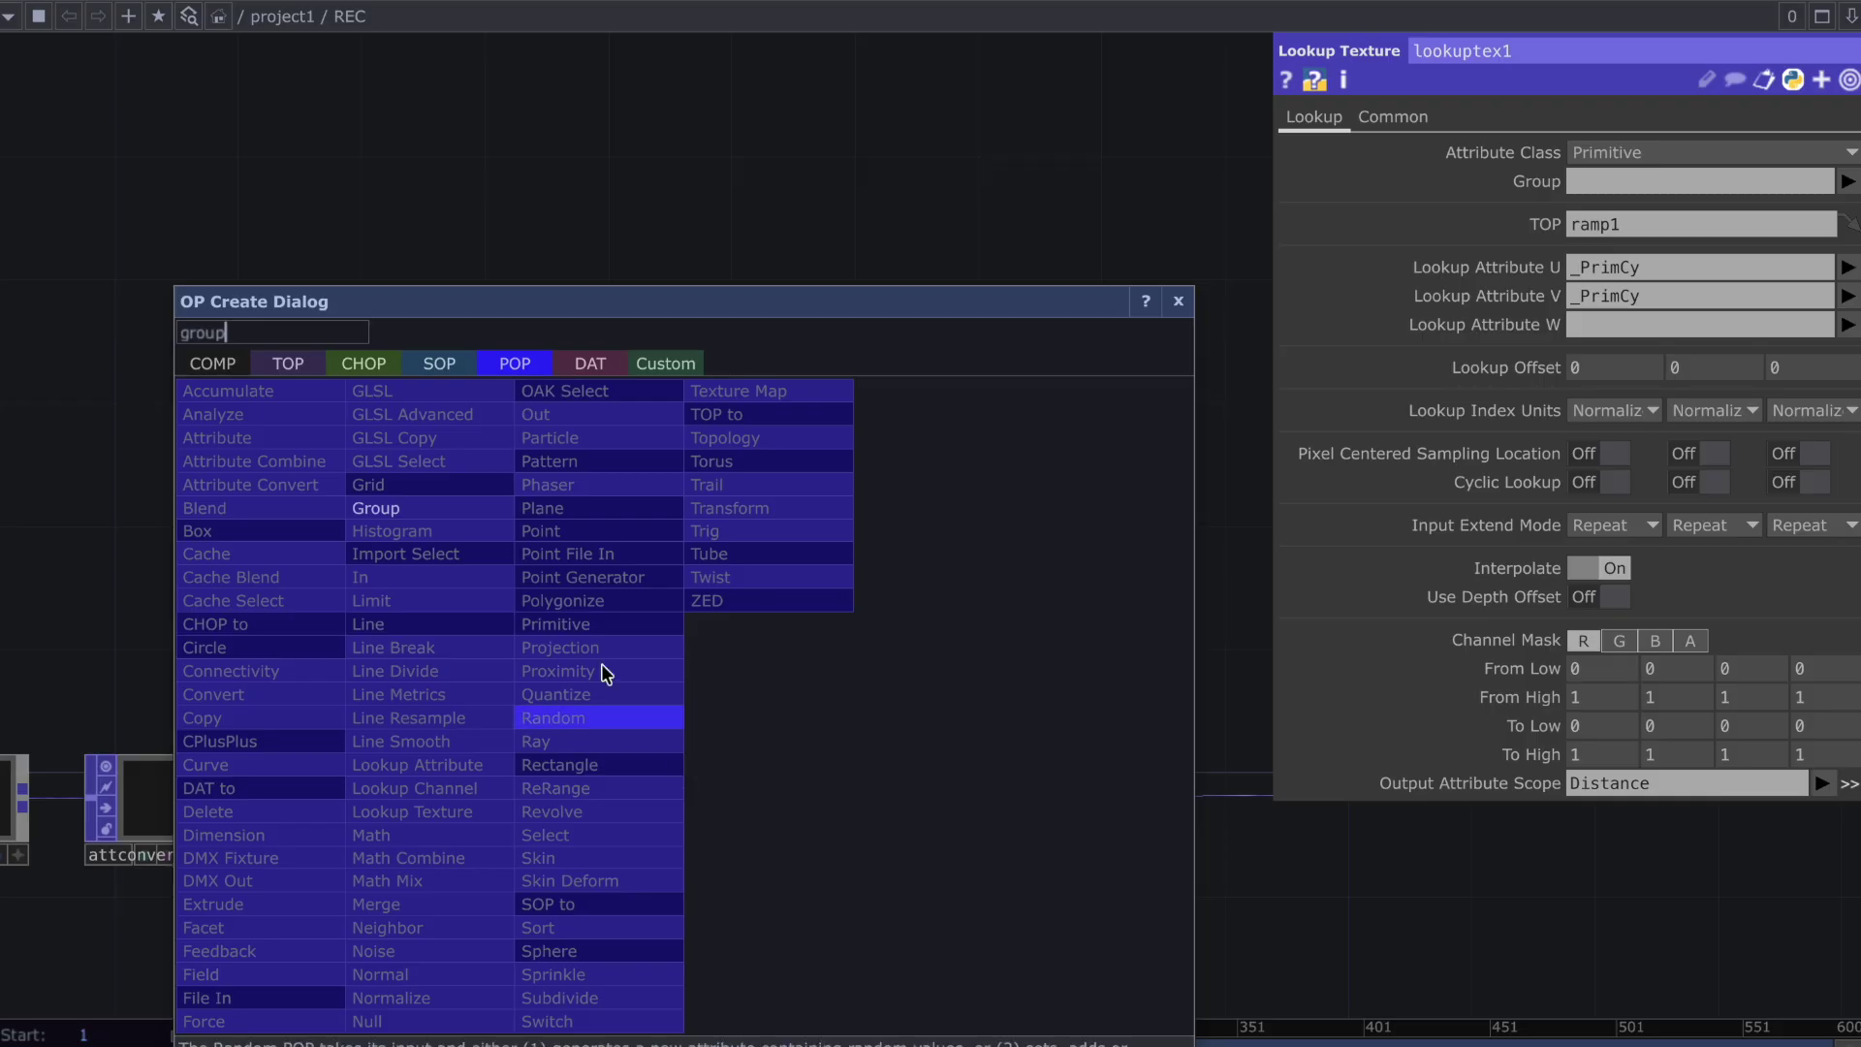
pyautogui.click(497, 510)
pyautogui.click(613, 819)
pyautogui.click(1628, 182)
pyautogui.click(1625, 209)
# Set group1's pattern to the expression "[1-" + str(int(op('popto1')[1,1])) + ":3]"
pyautogui.click(1629, 117)
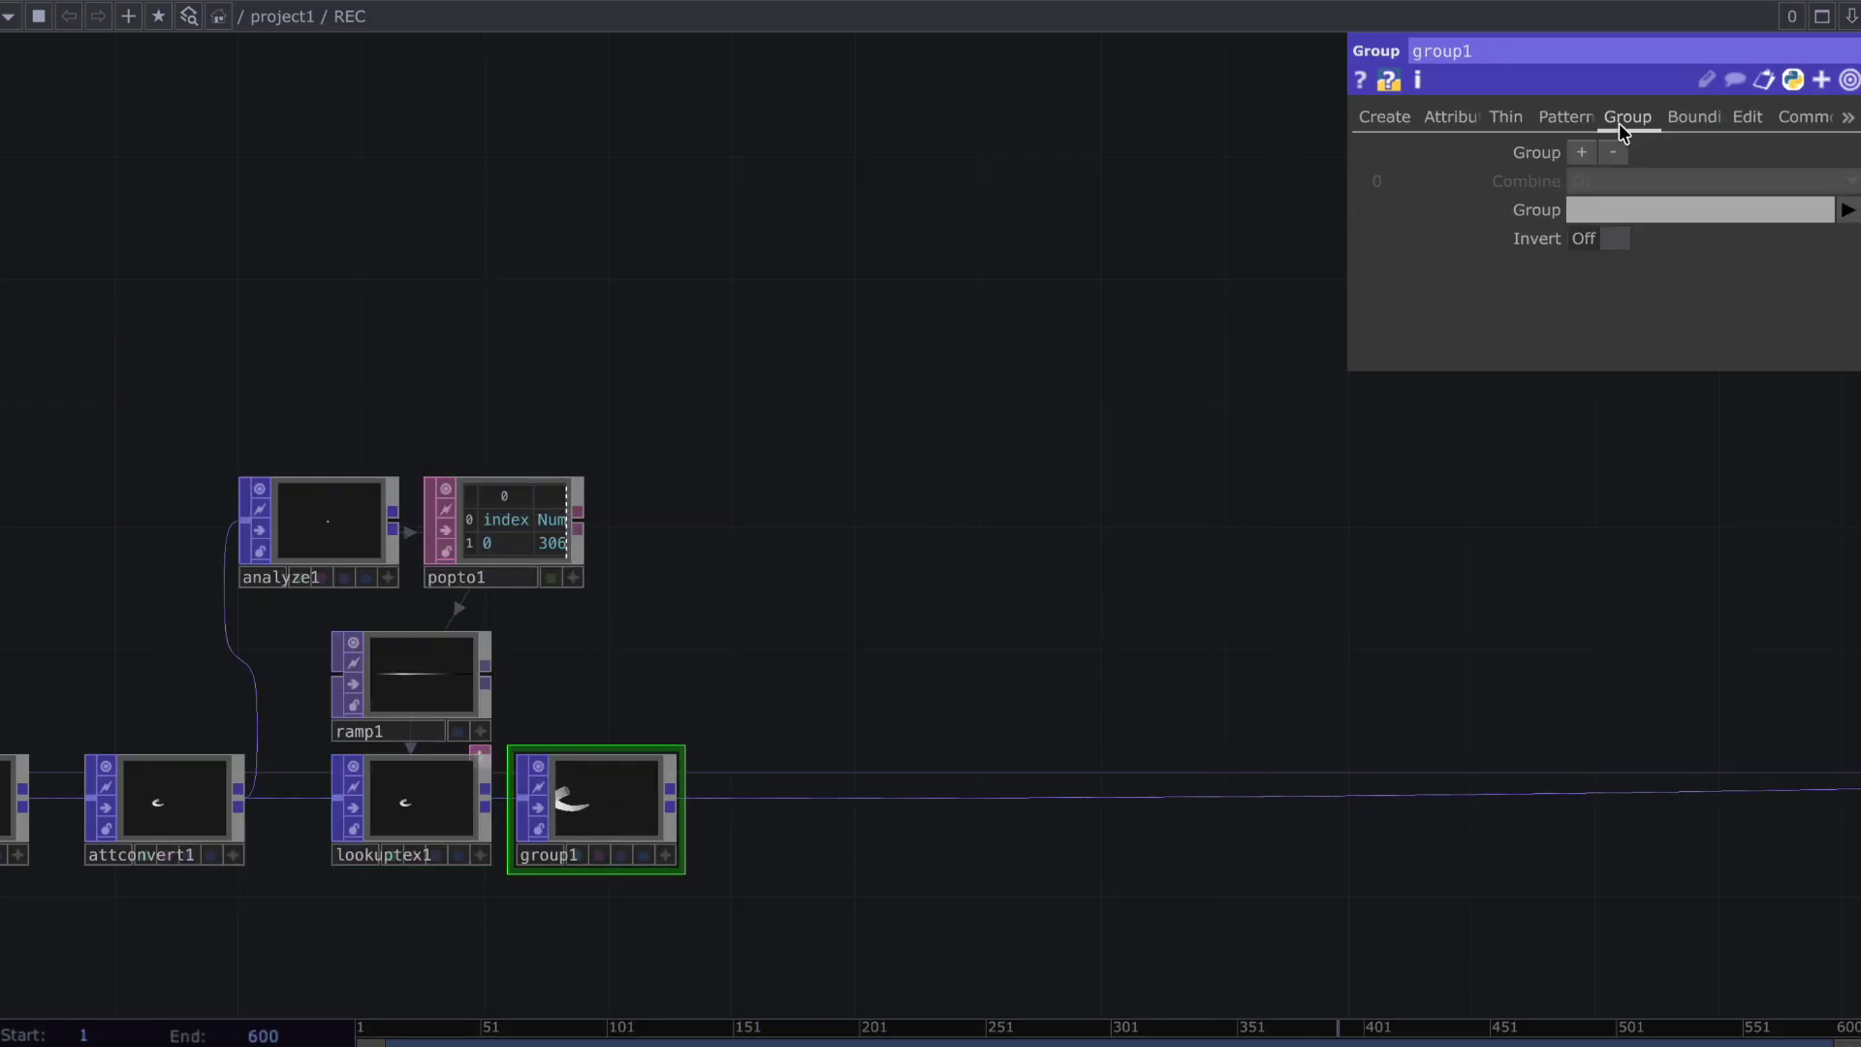
pyautogui.moveTo(1348, 273); pyautogui.dragTo(958, 270)
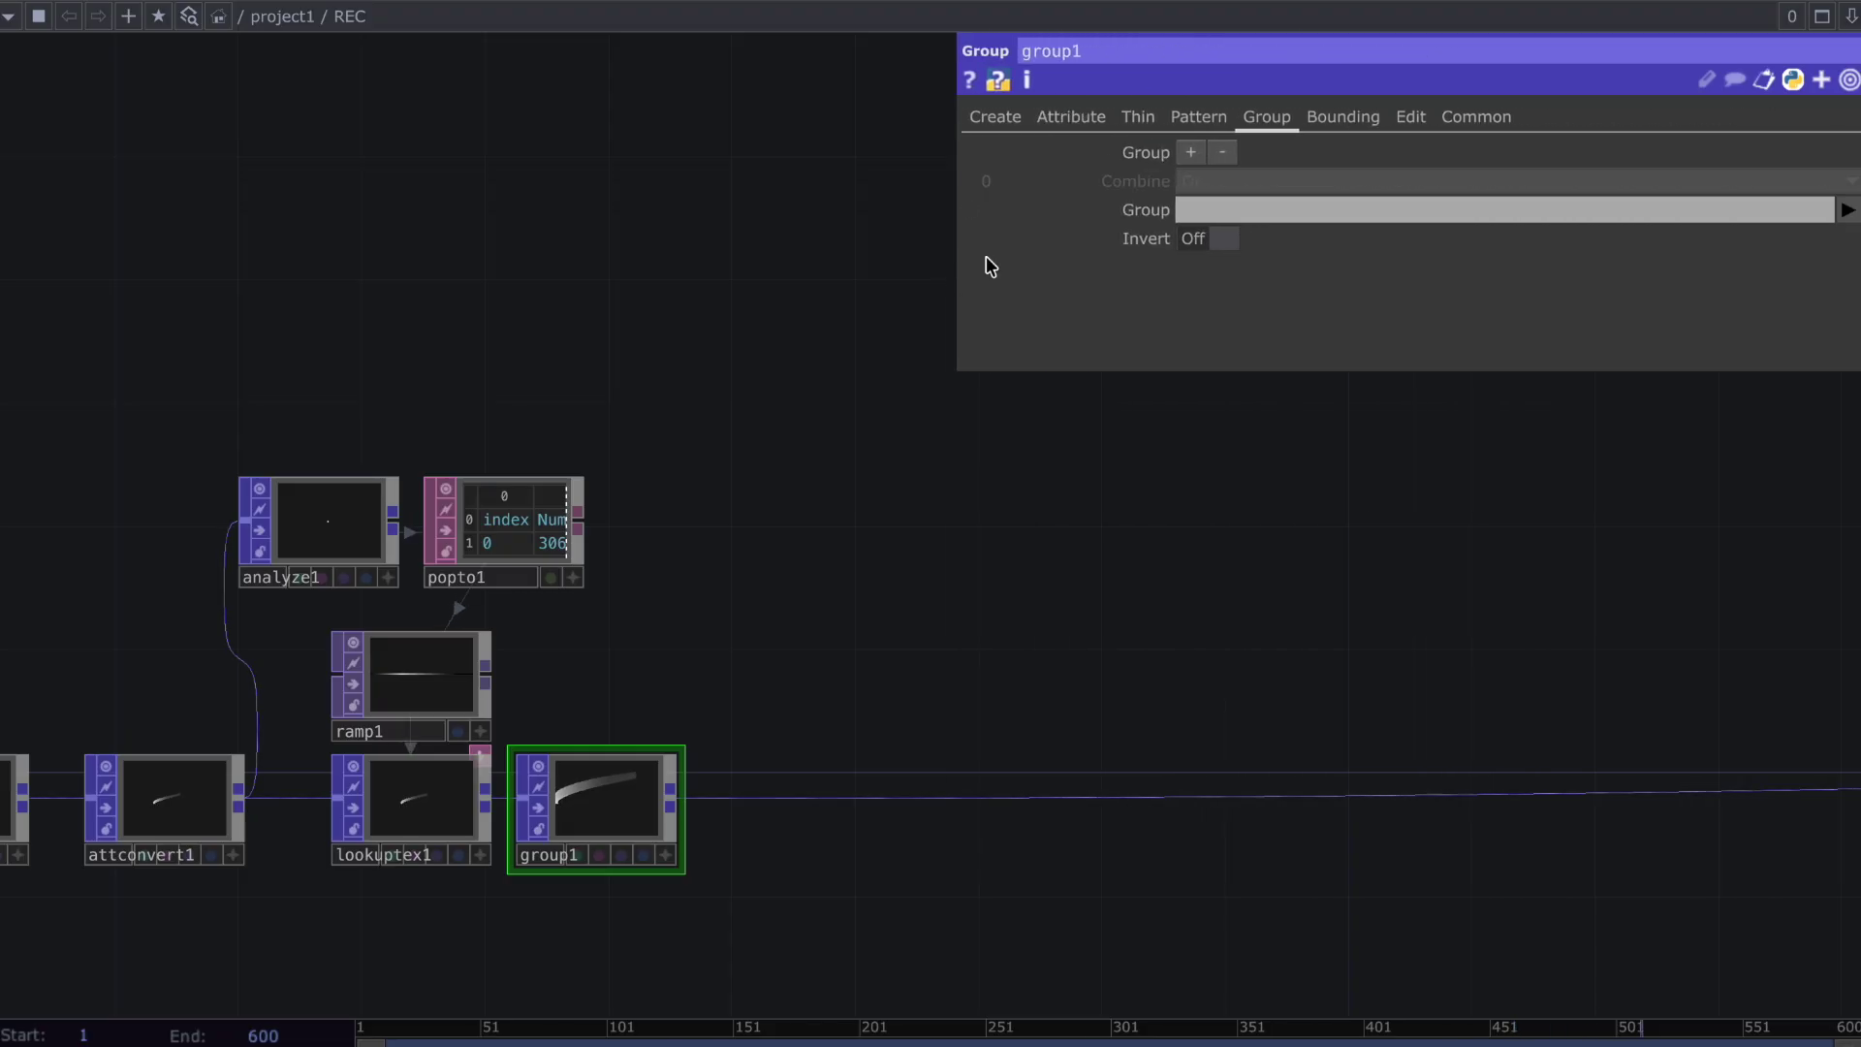
pyautogui.click(1185, 123)
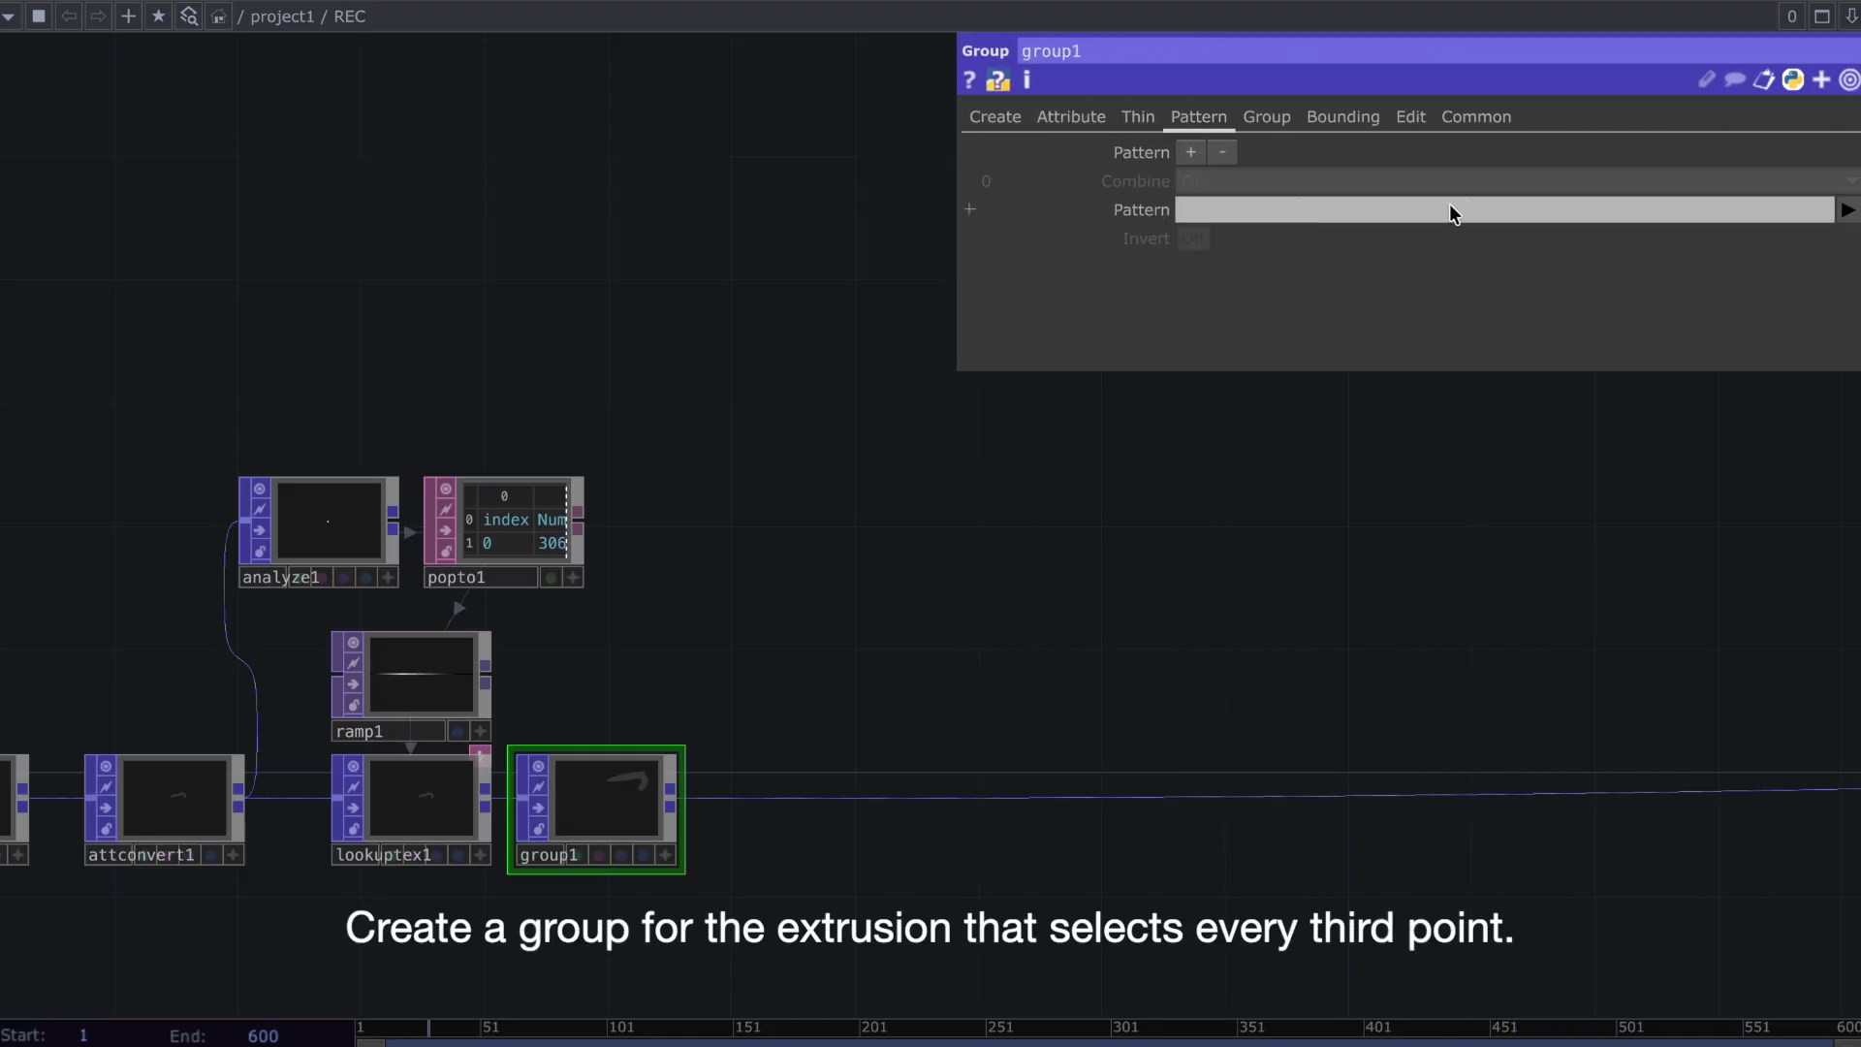
pyautogui.click(1131, 210)
pyautogui.click(1102, 238)
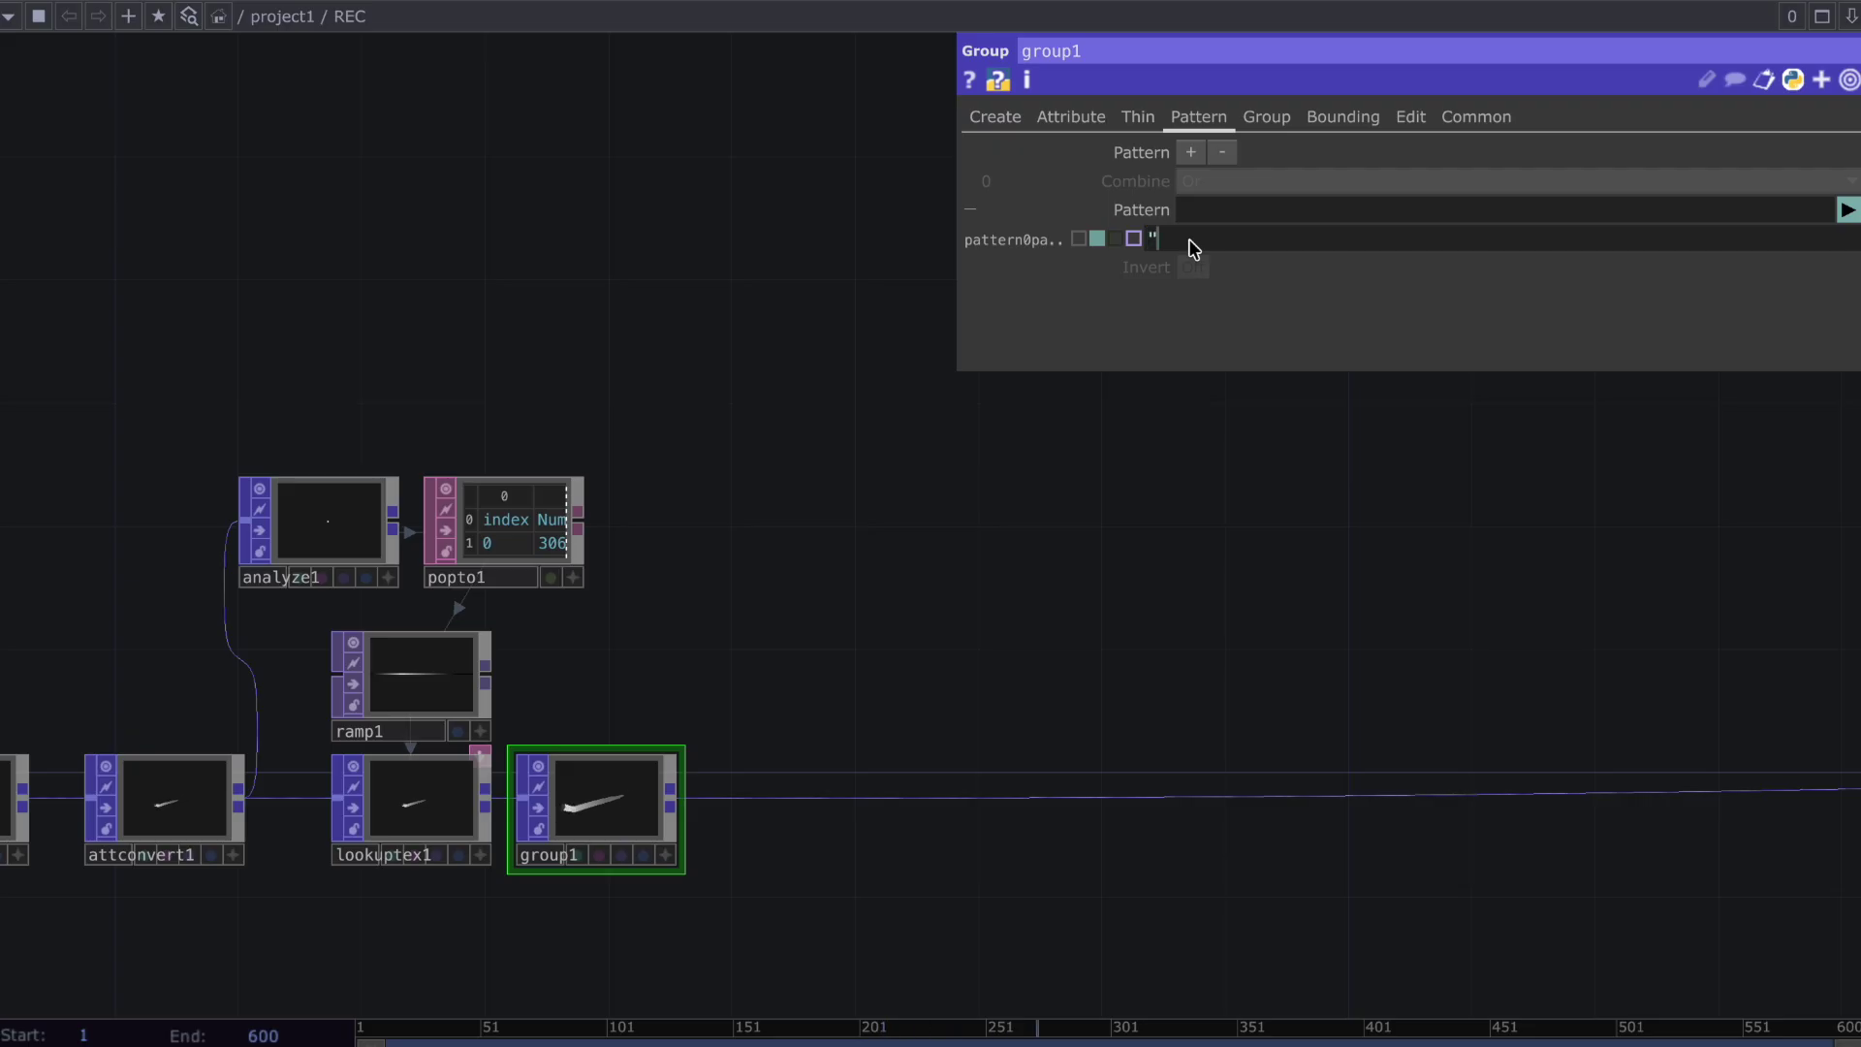
pyautogui.write('[1-')
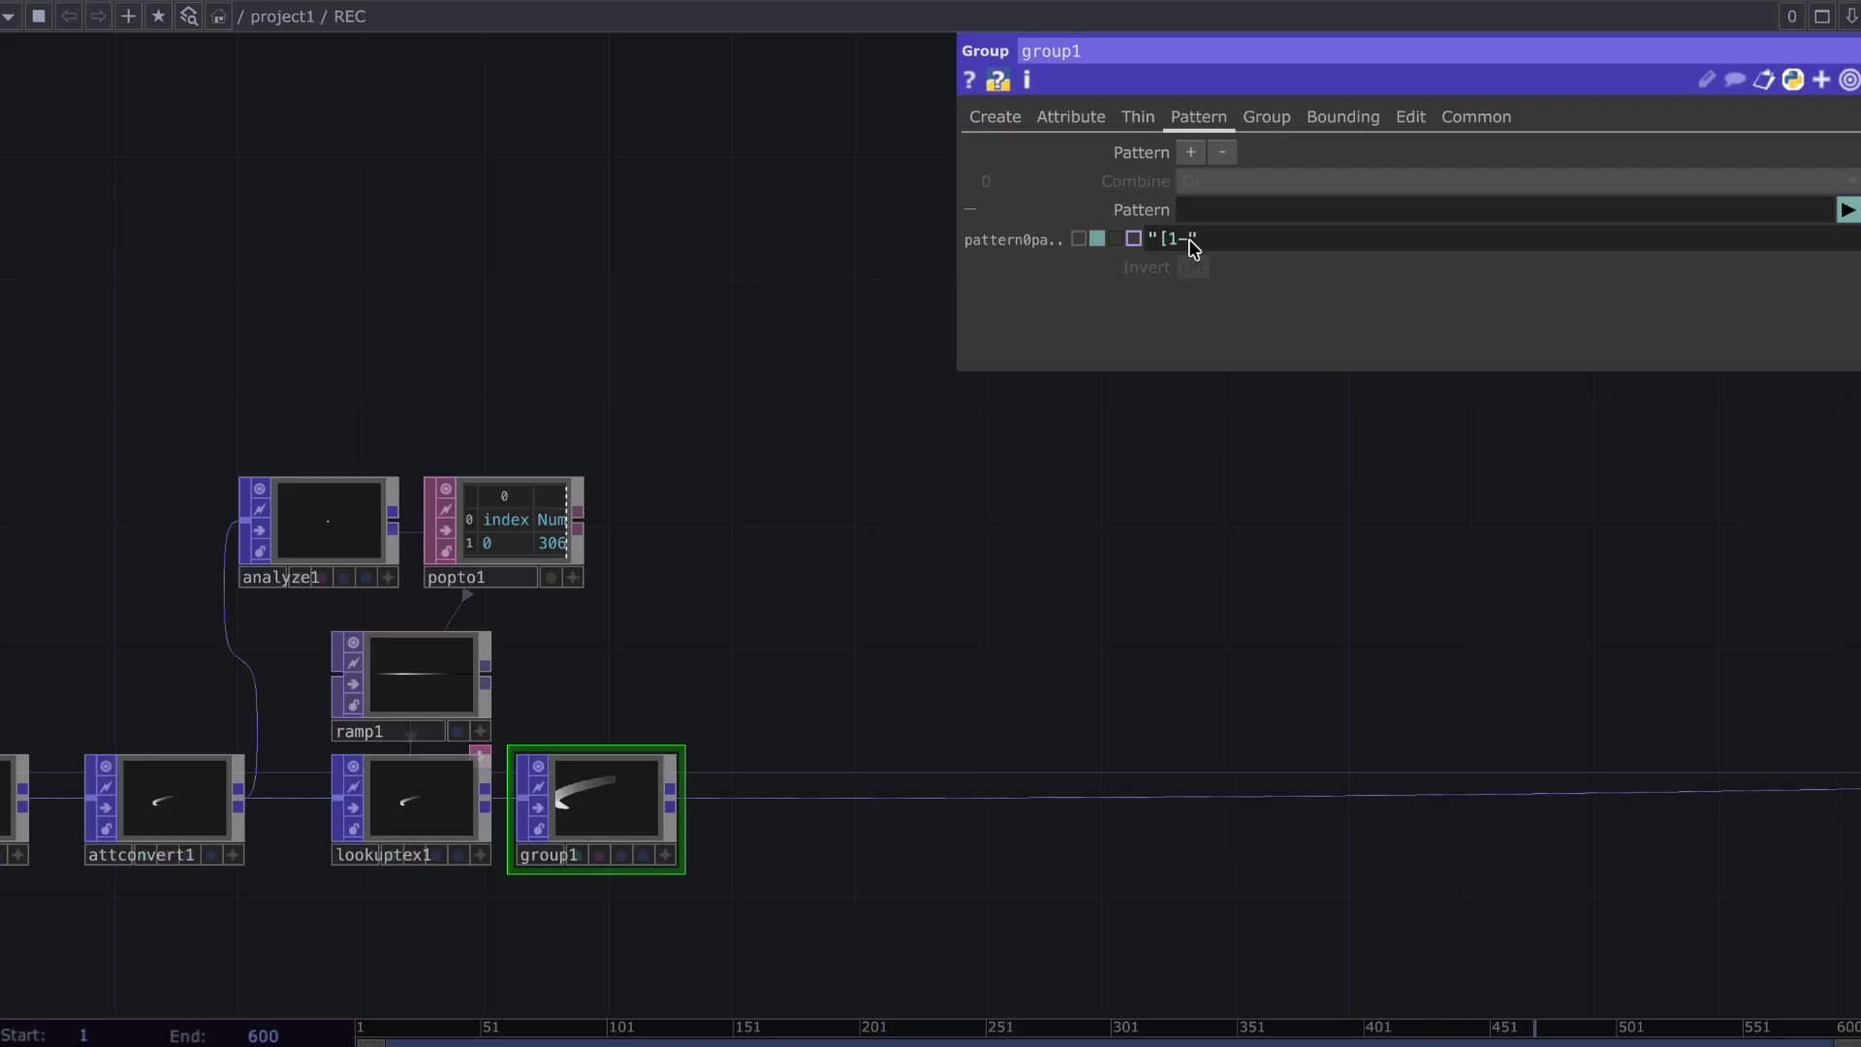
pyautogui.write('" + str(int')
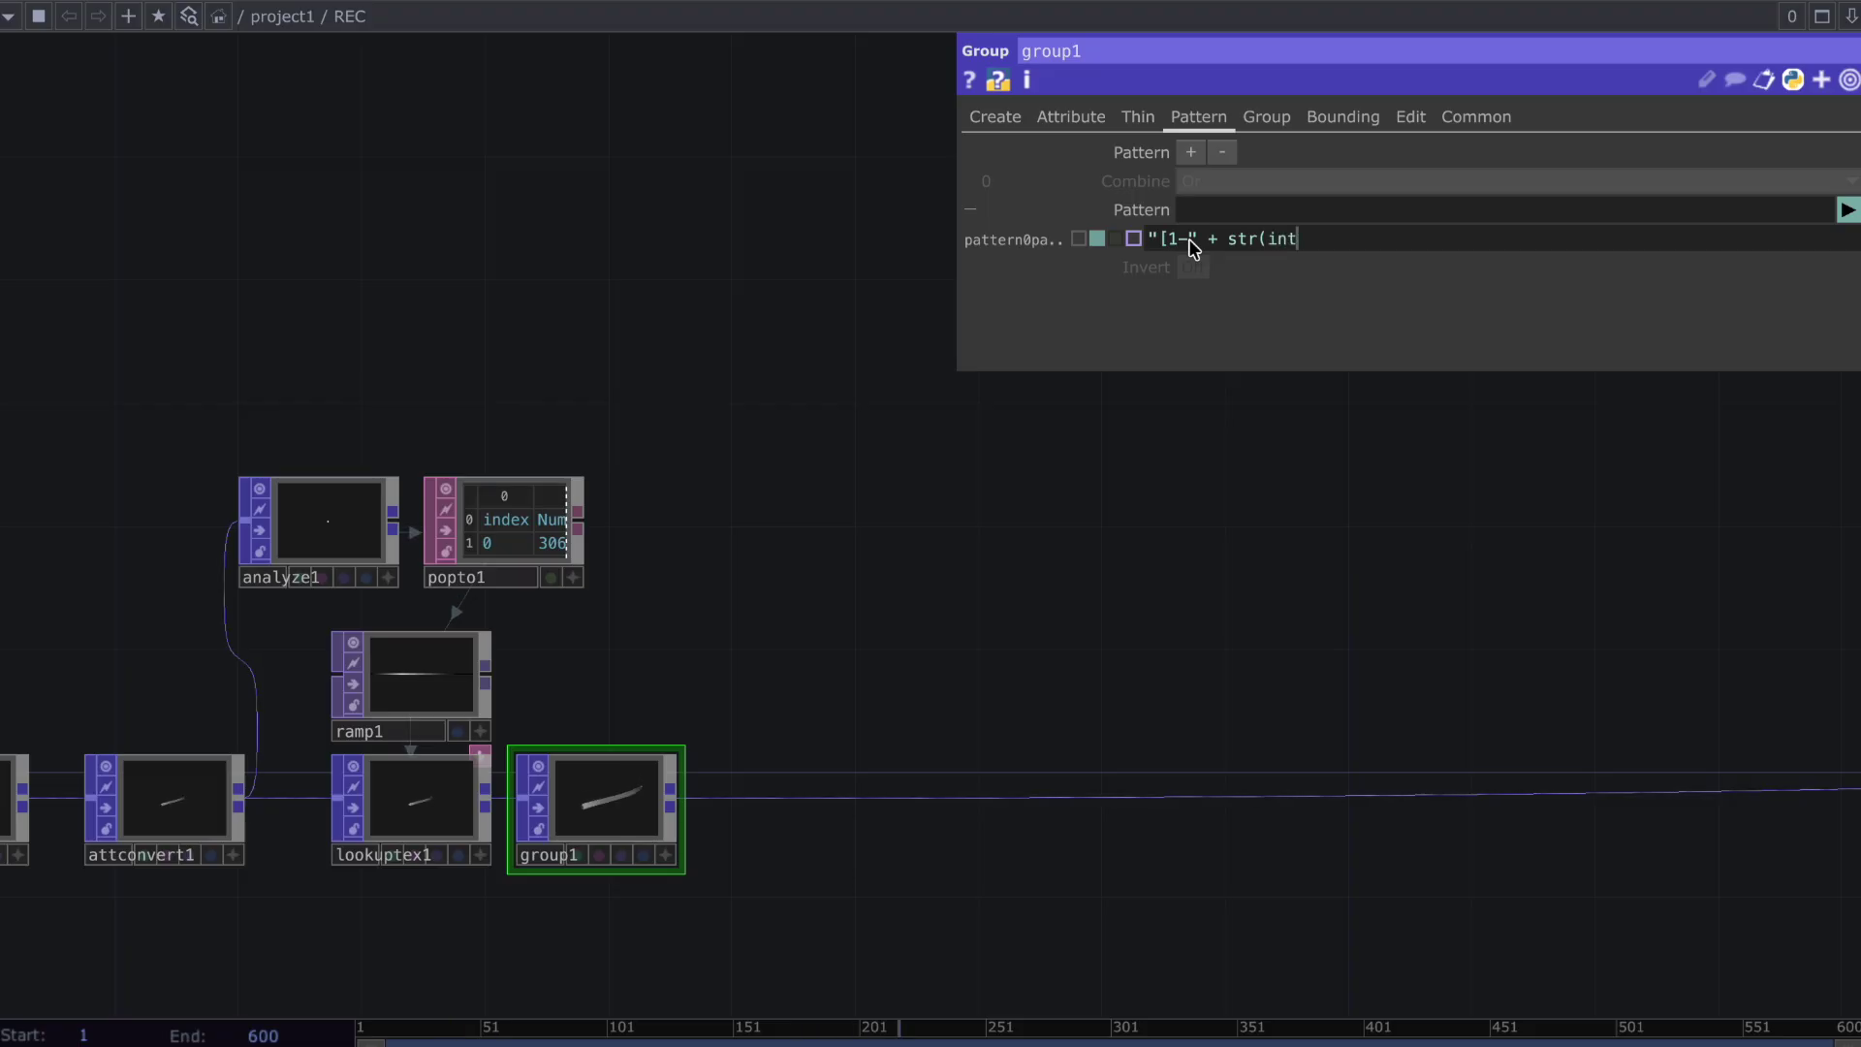
pyautogui.write('(op(')
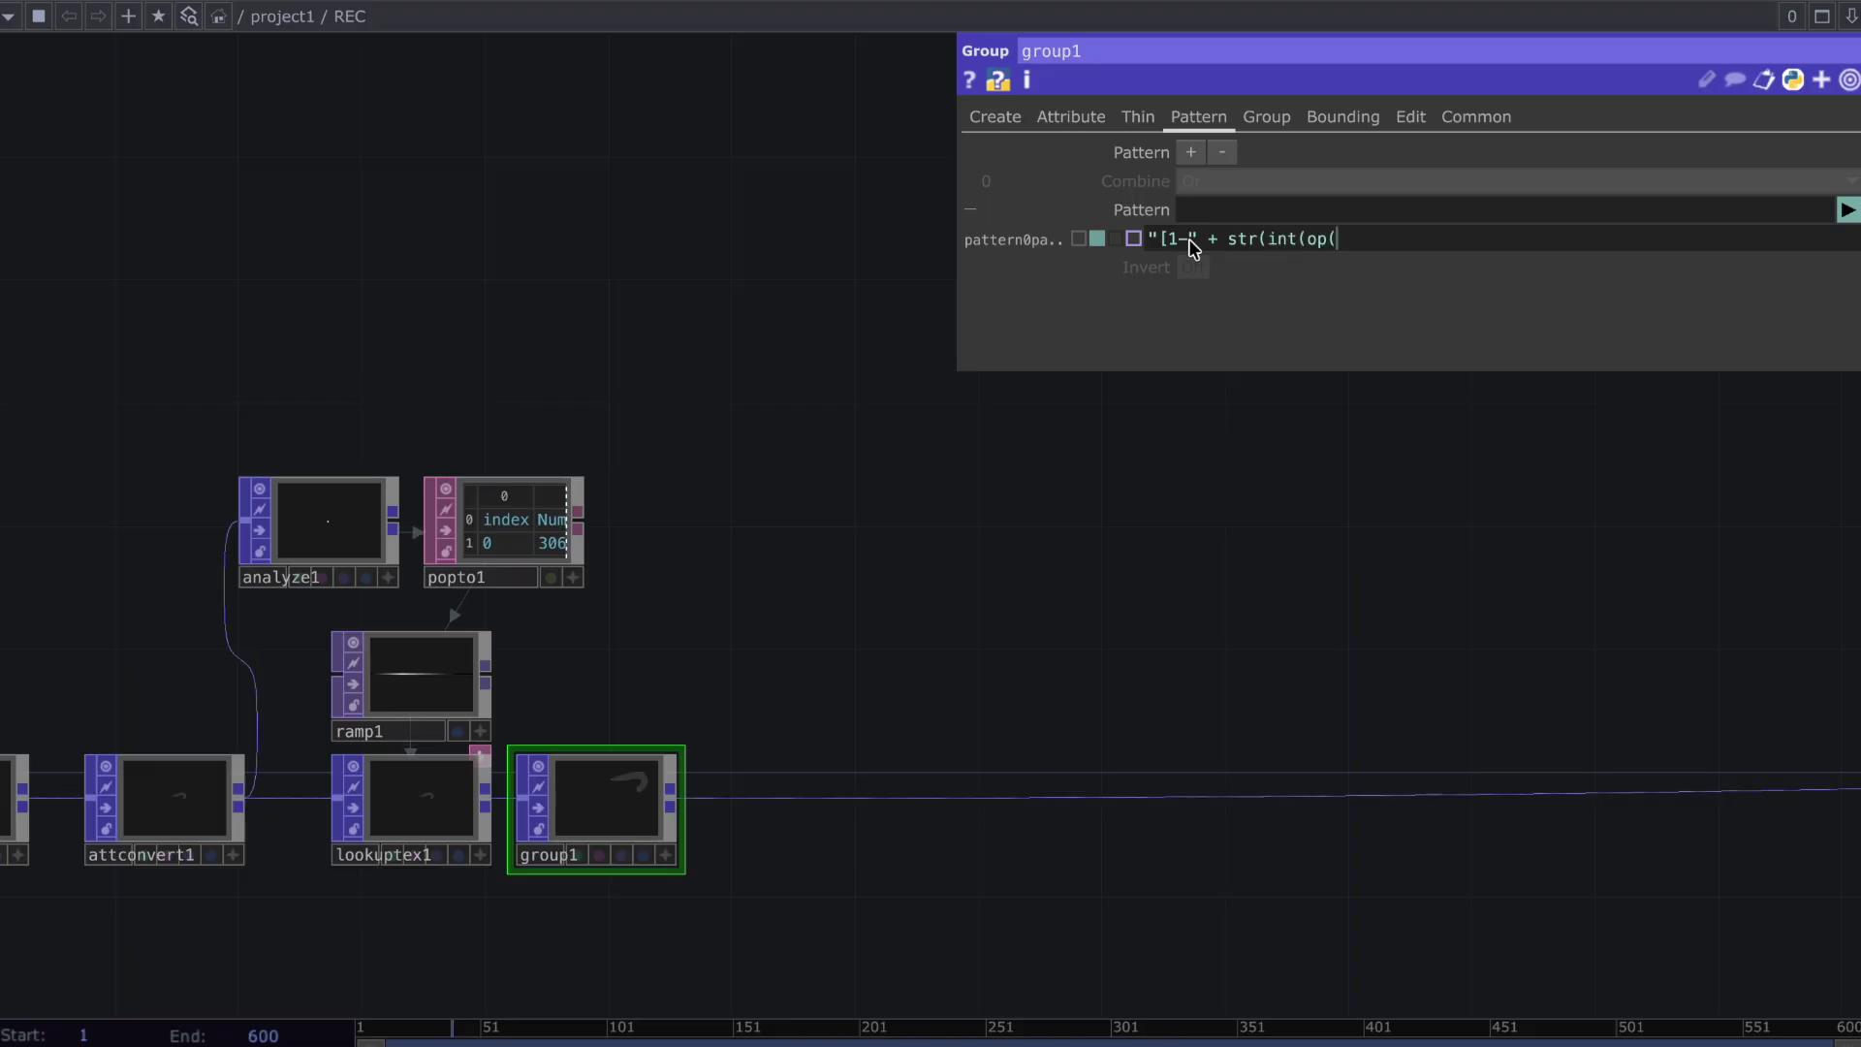
pyautogui.write("'popto1'")
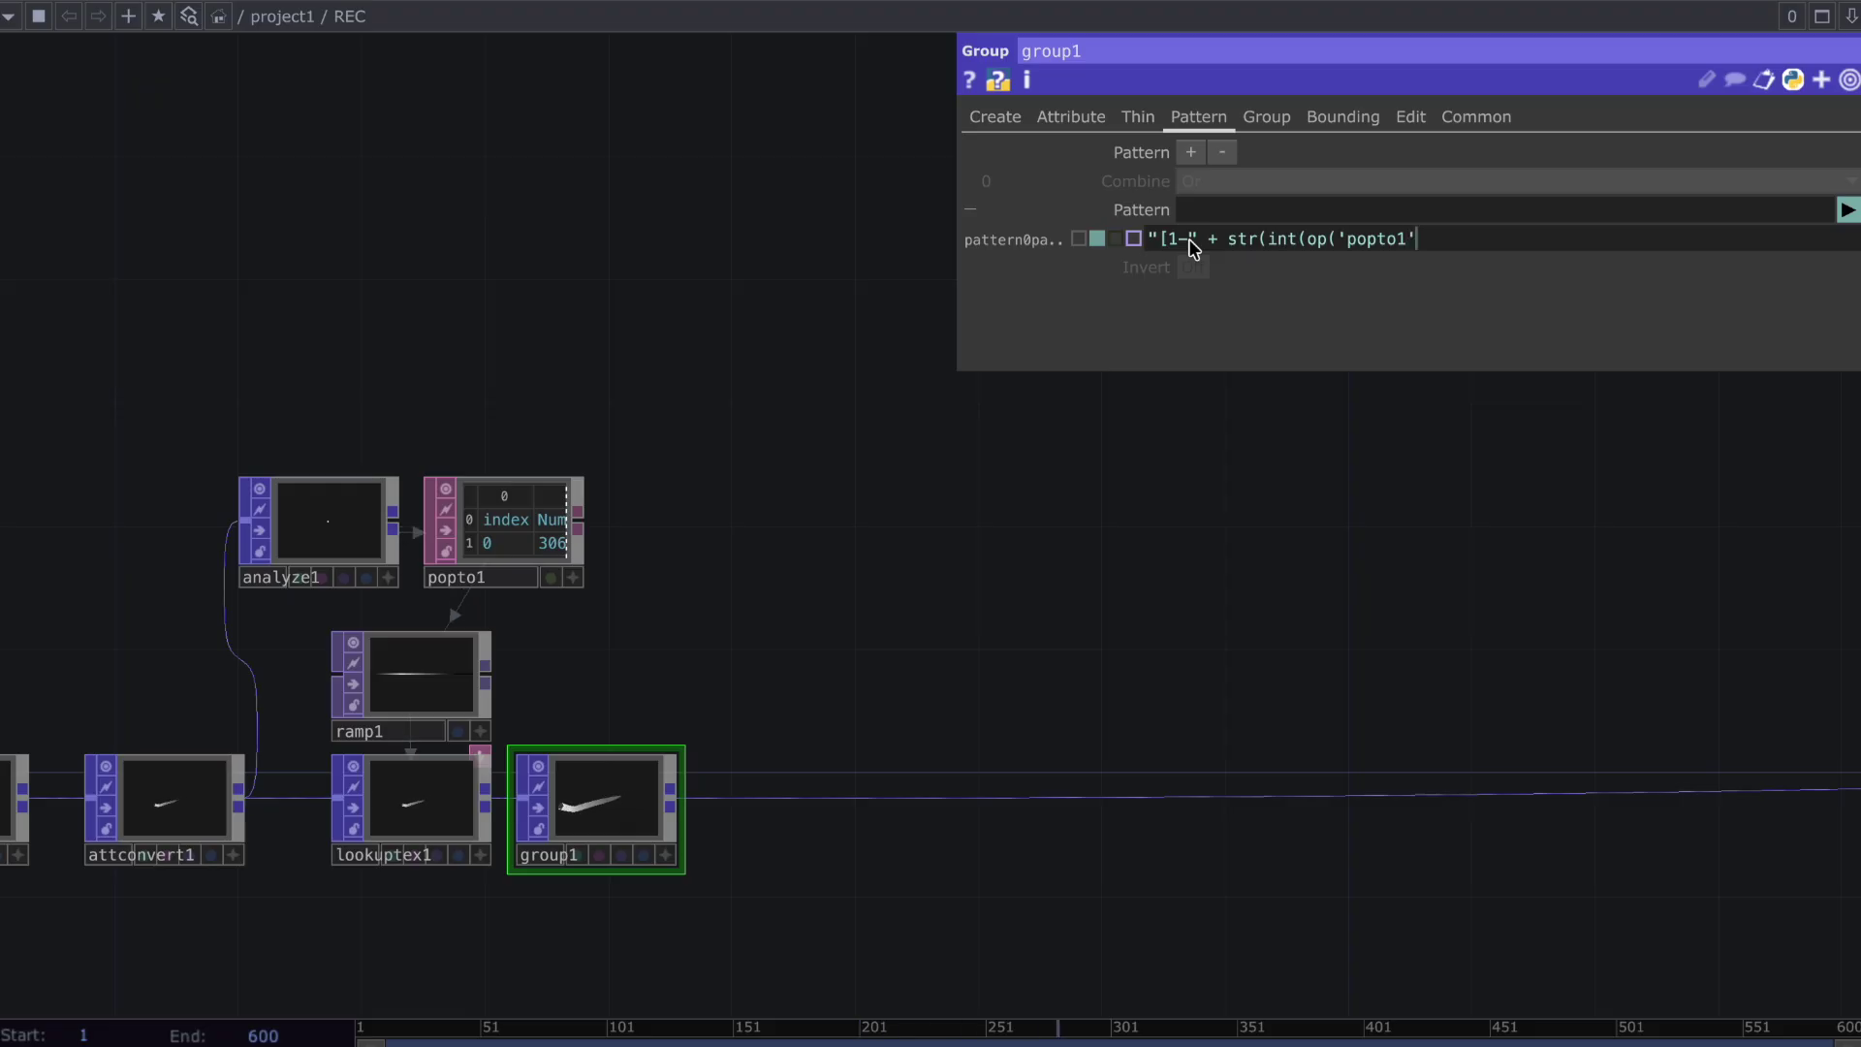
pyautogui.write(')[1,1]')
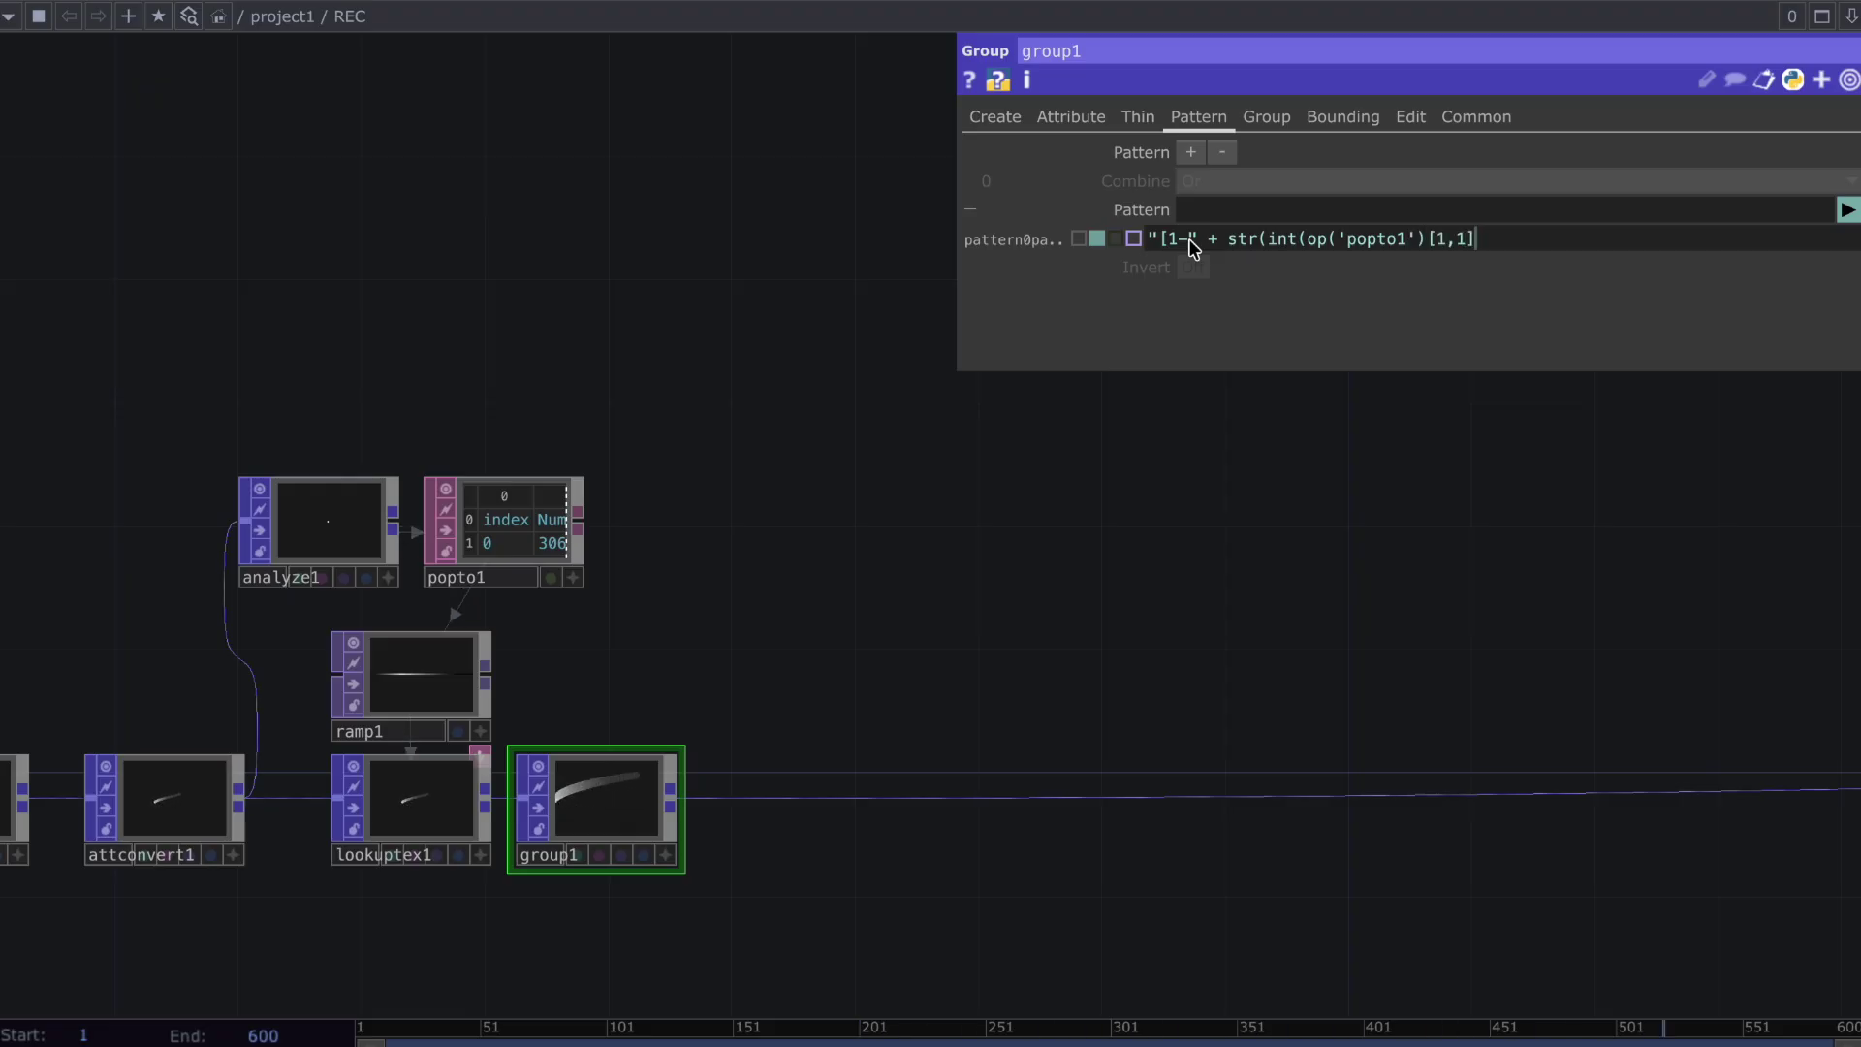
pyautogui.write('))')
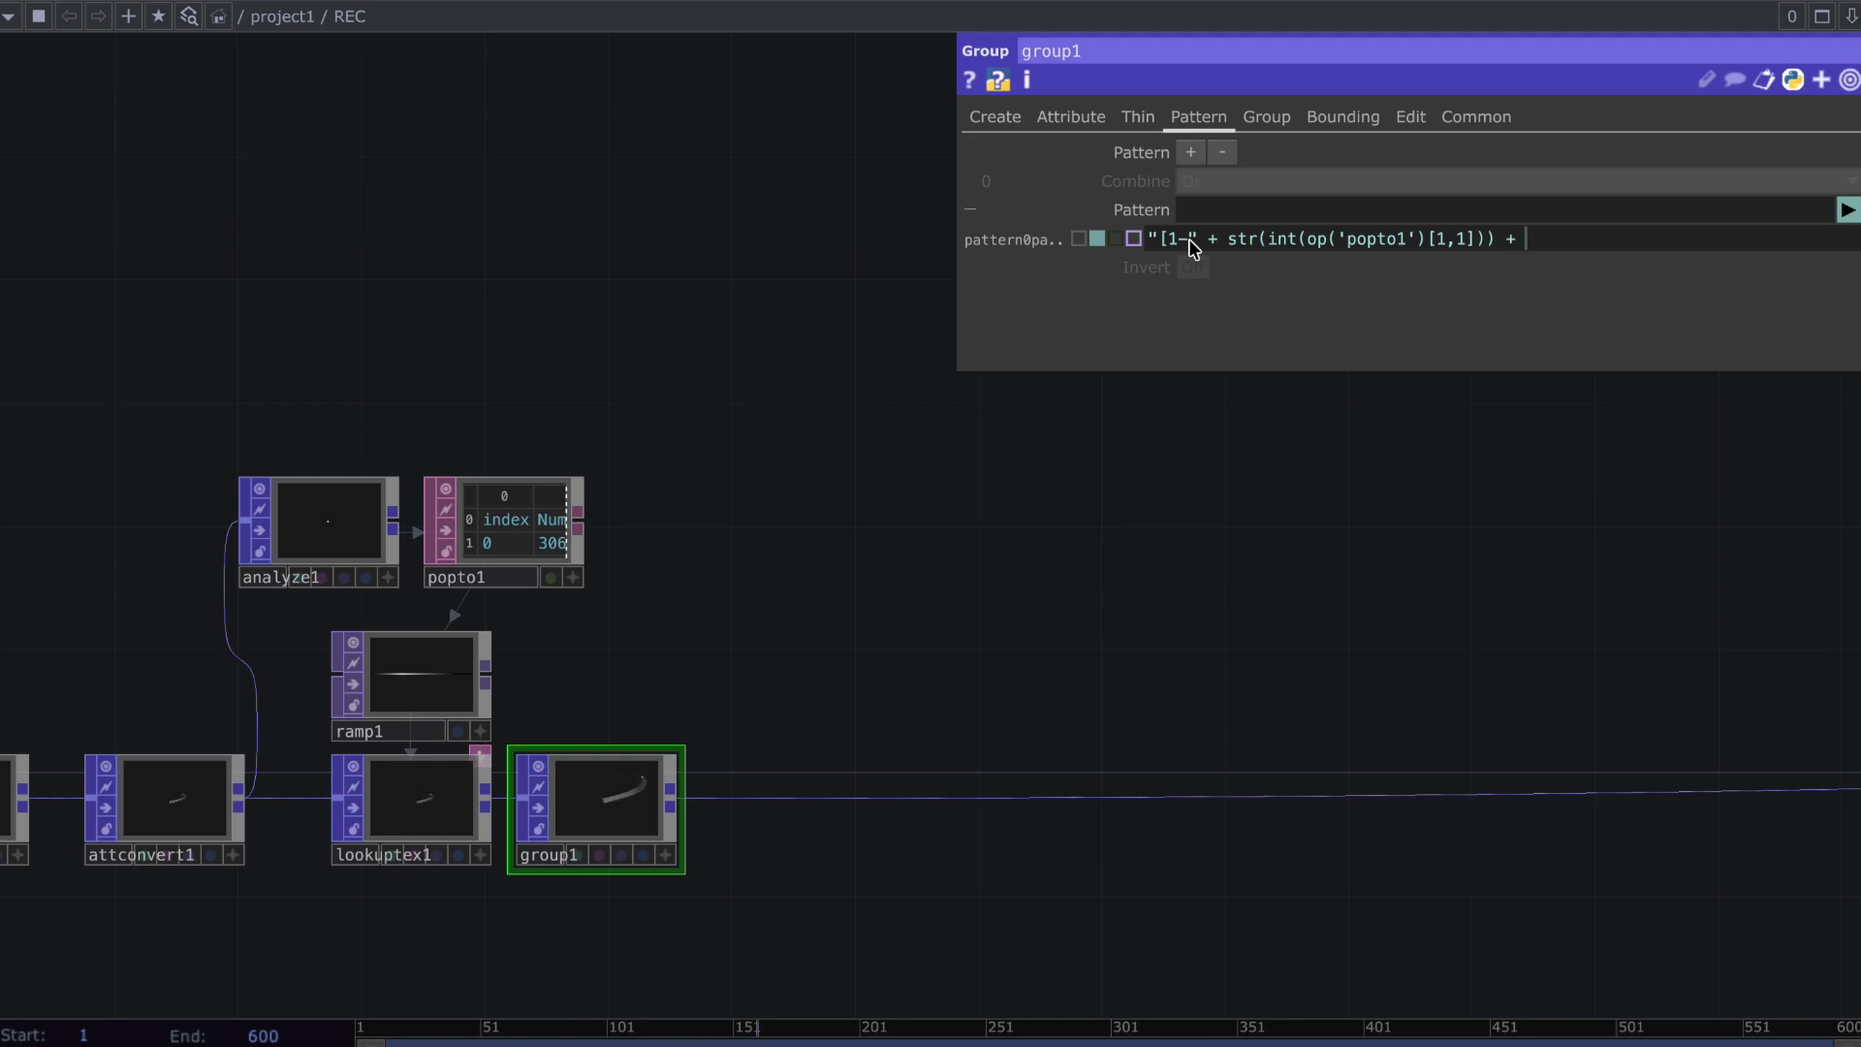
pyautogui.write(' + ":3]"')
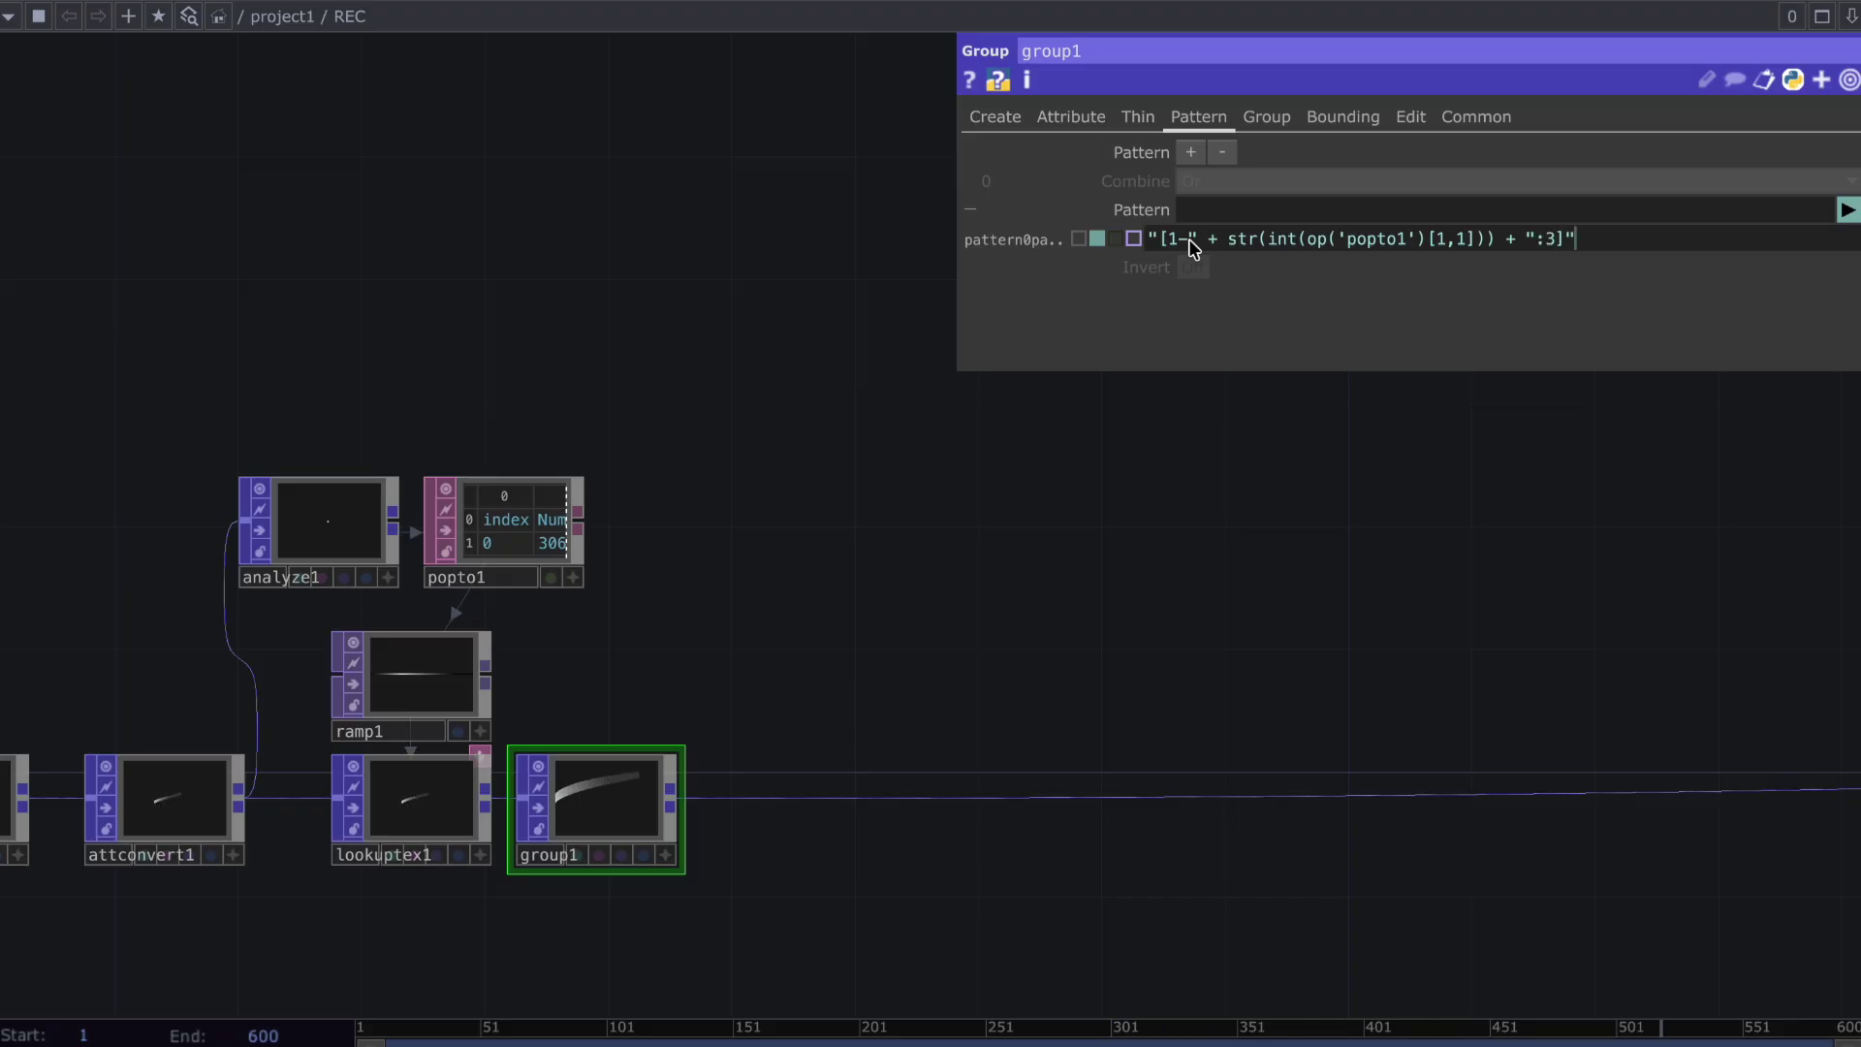
pyautogui.press('Return')
# Choose Extrude to insert on the wire after group1
pyautogui.rightClick(771, 805)
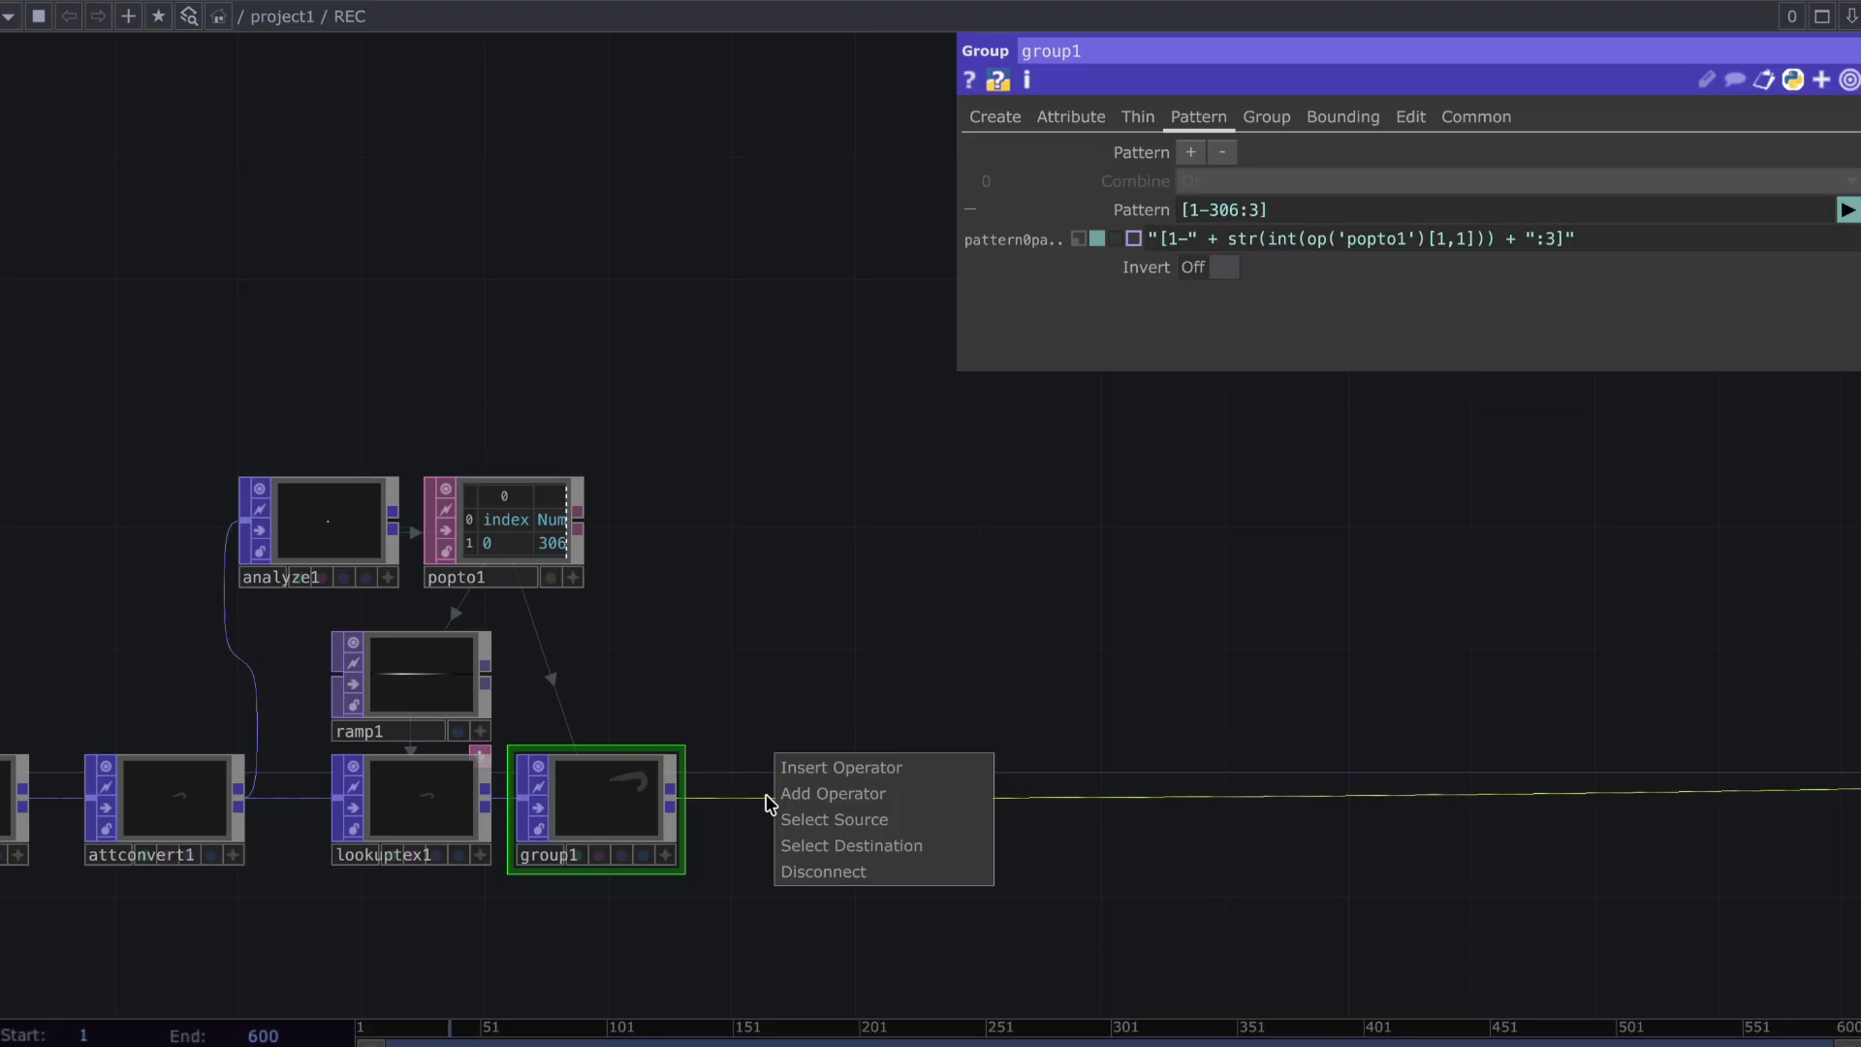
pyautogui.click(817, 769)
pyautogui.write('ex')
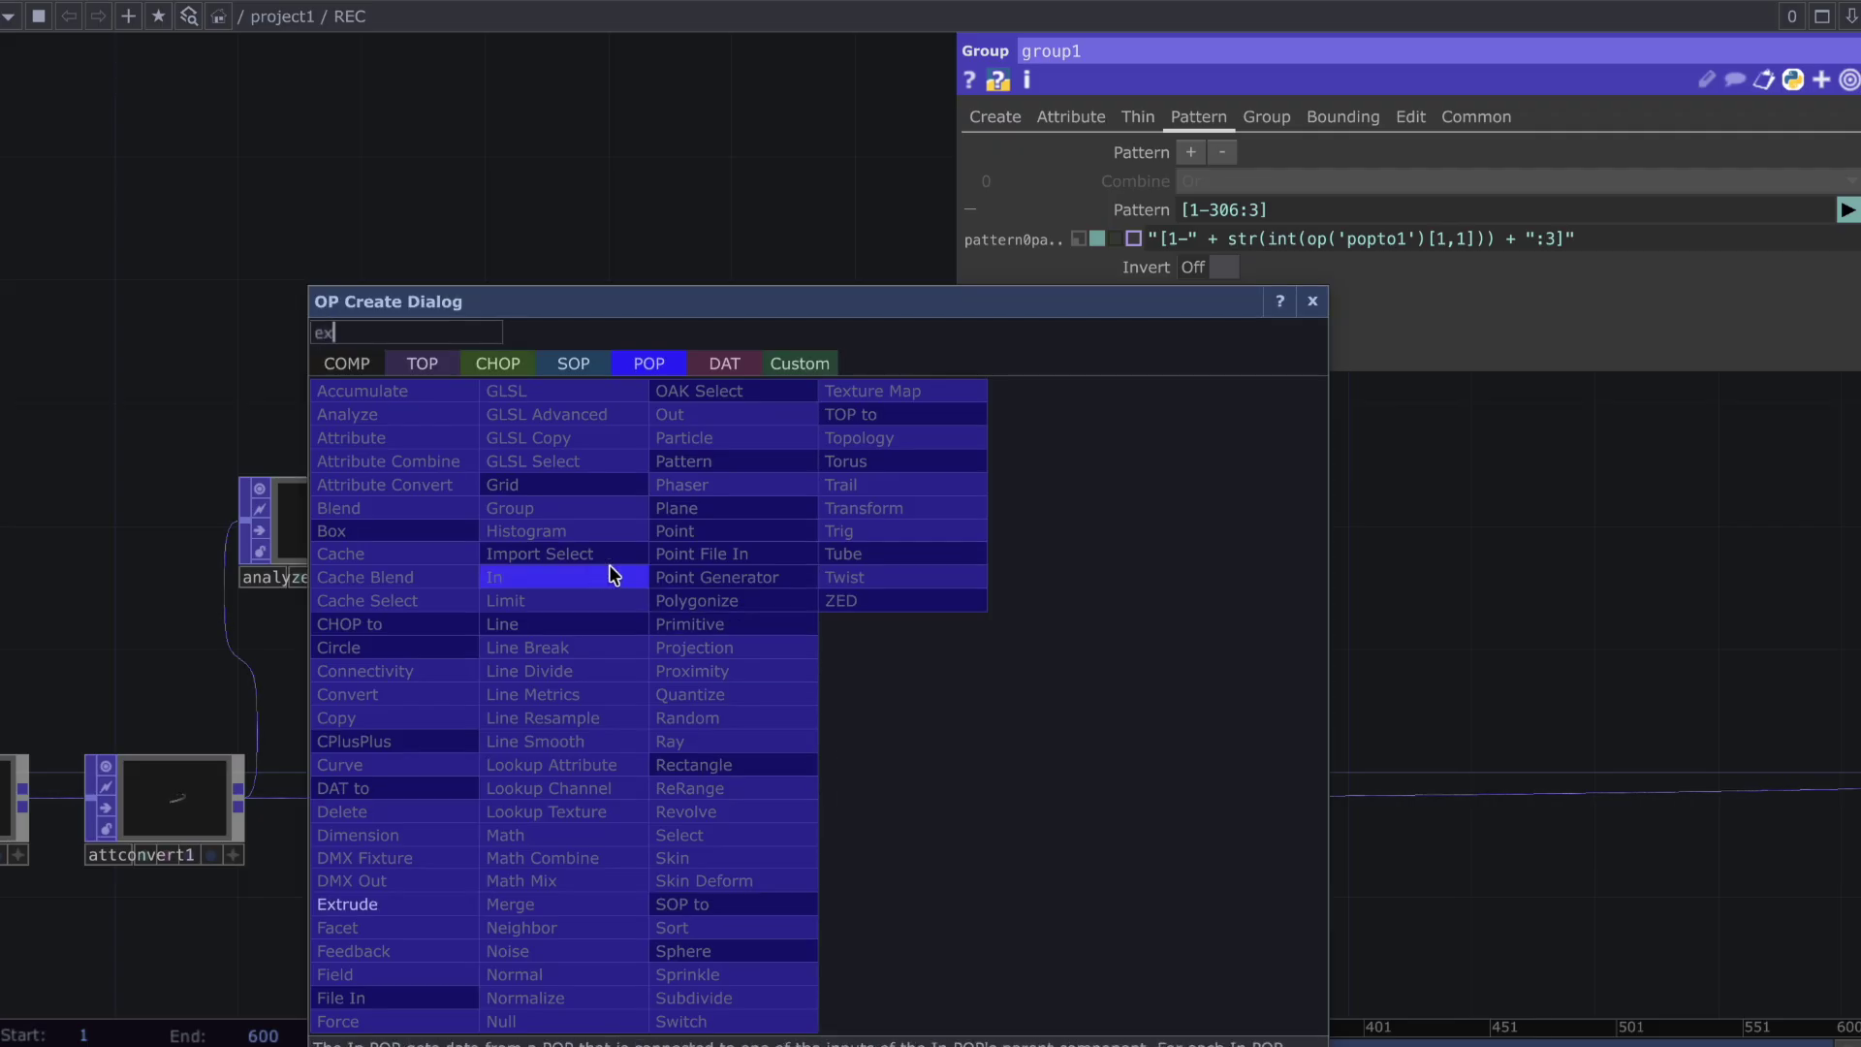
pyautogui.click(349, 904)
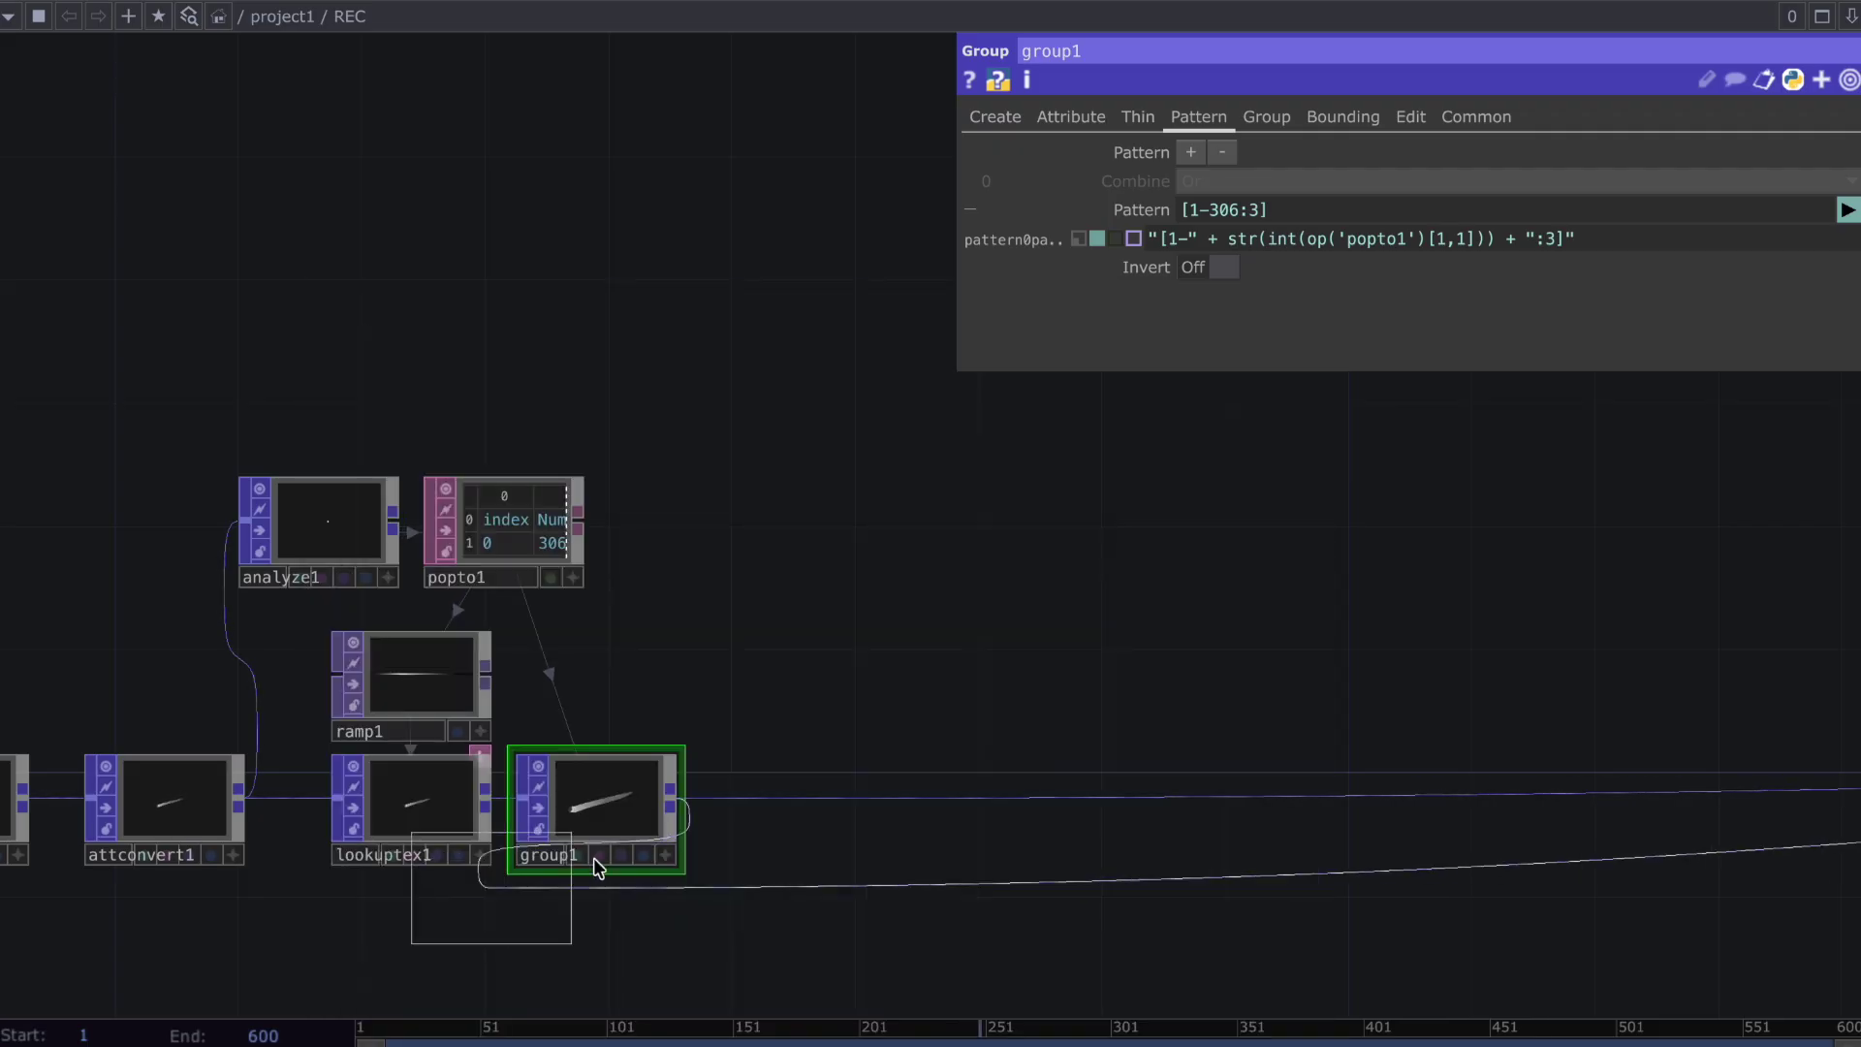
# Place extrude1 after group1, extruding group1 by a distance of 0.214
pyautogui.click(825, 810)
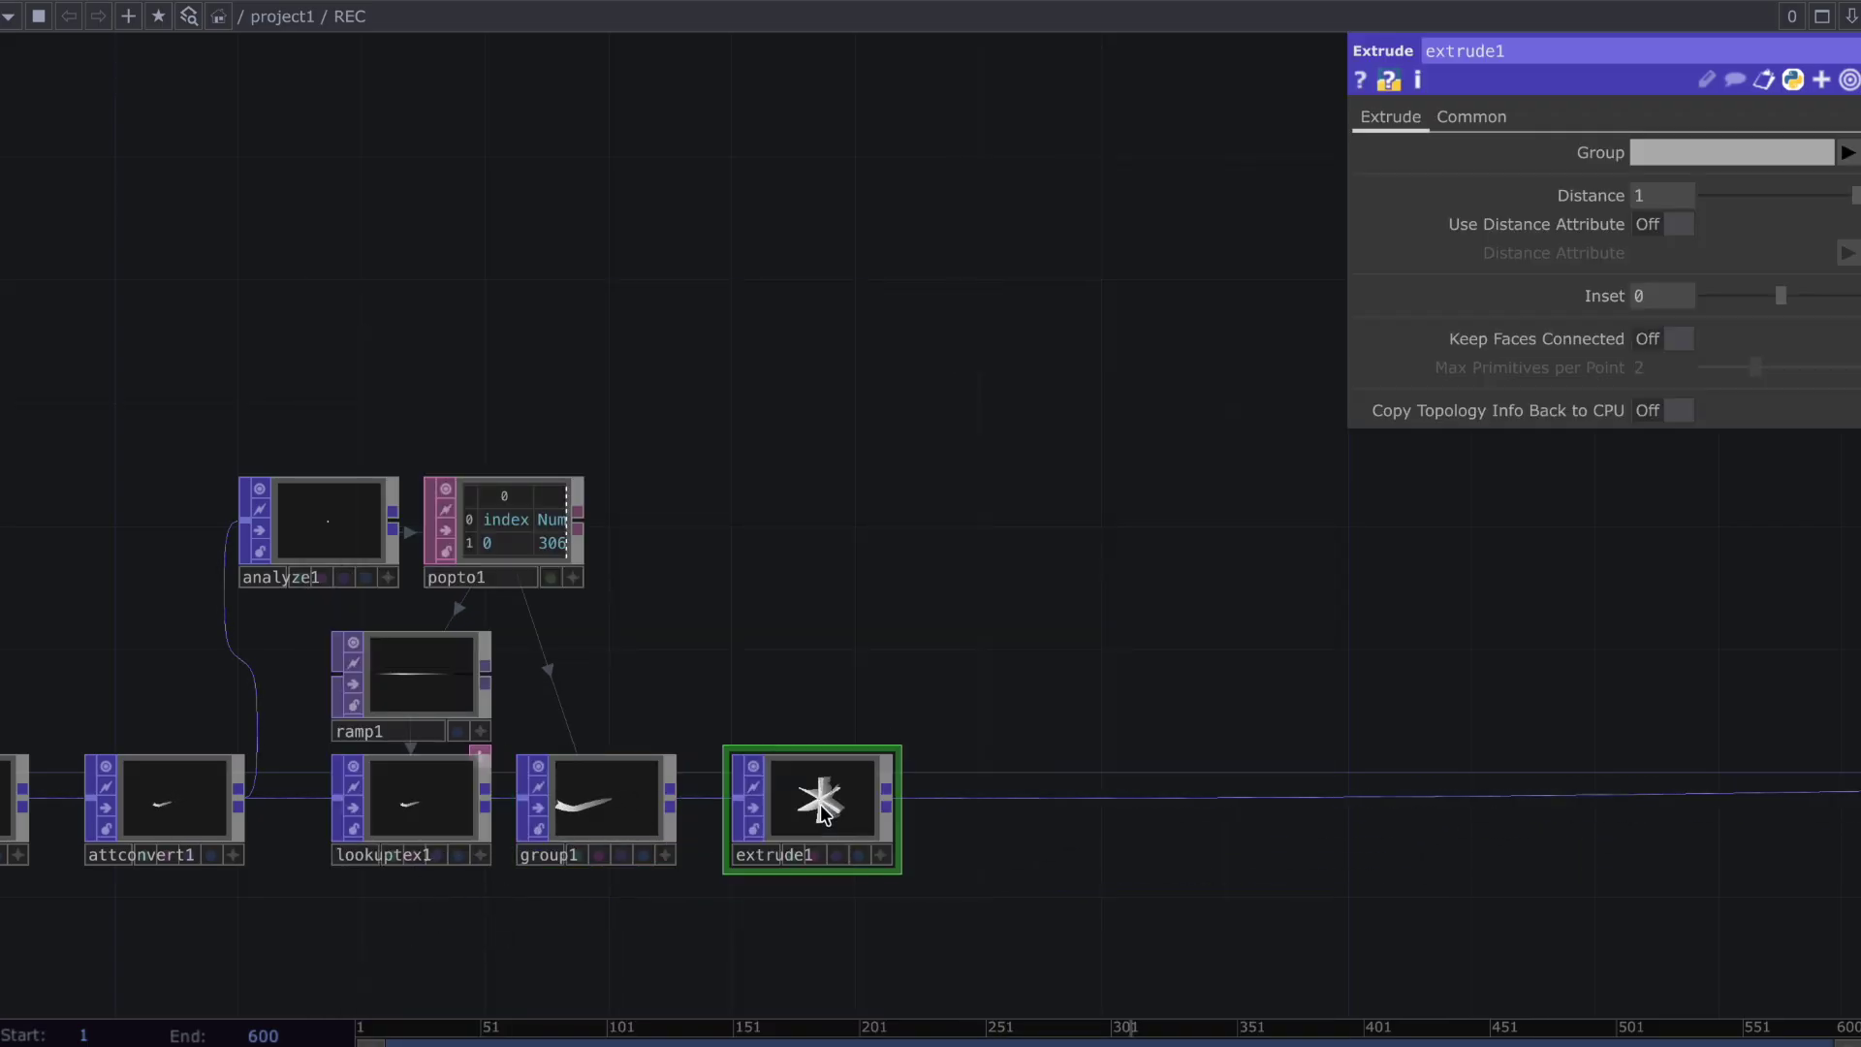
pyautogui.click(1850, 153)
pyautogui.click(1850, 183)
pyautogui.moveTo(1644, 196); pyautogui.dragTo(1456, 196)
pyautogui.write('0.214')
pyautogui.press('Return')
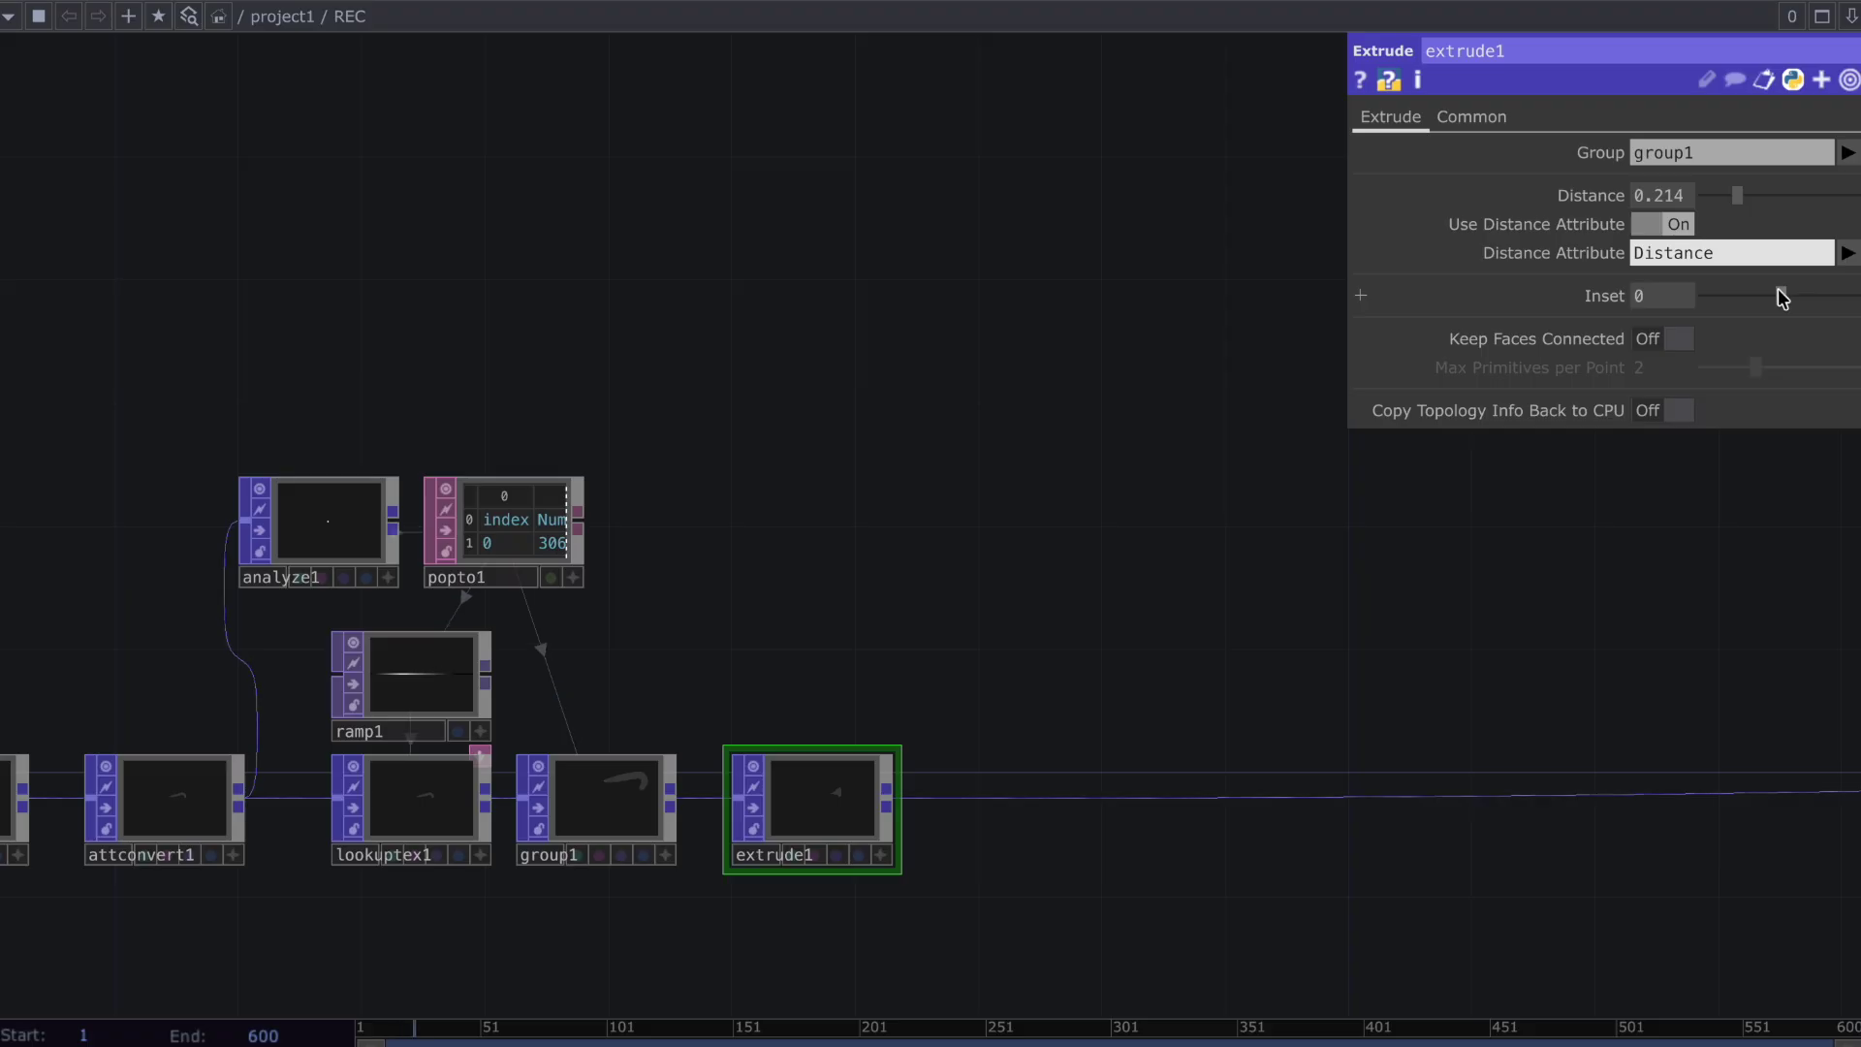
# View extrude1 in an enlarged floating viewer
pyautogui.rightClick(808, 808)
pyautogui.click(867, 778)
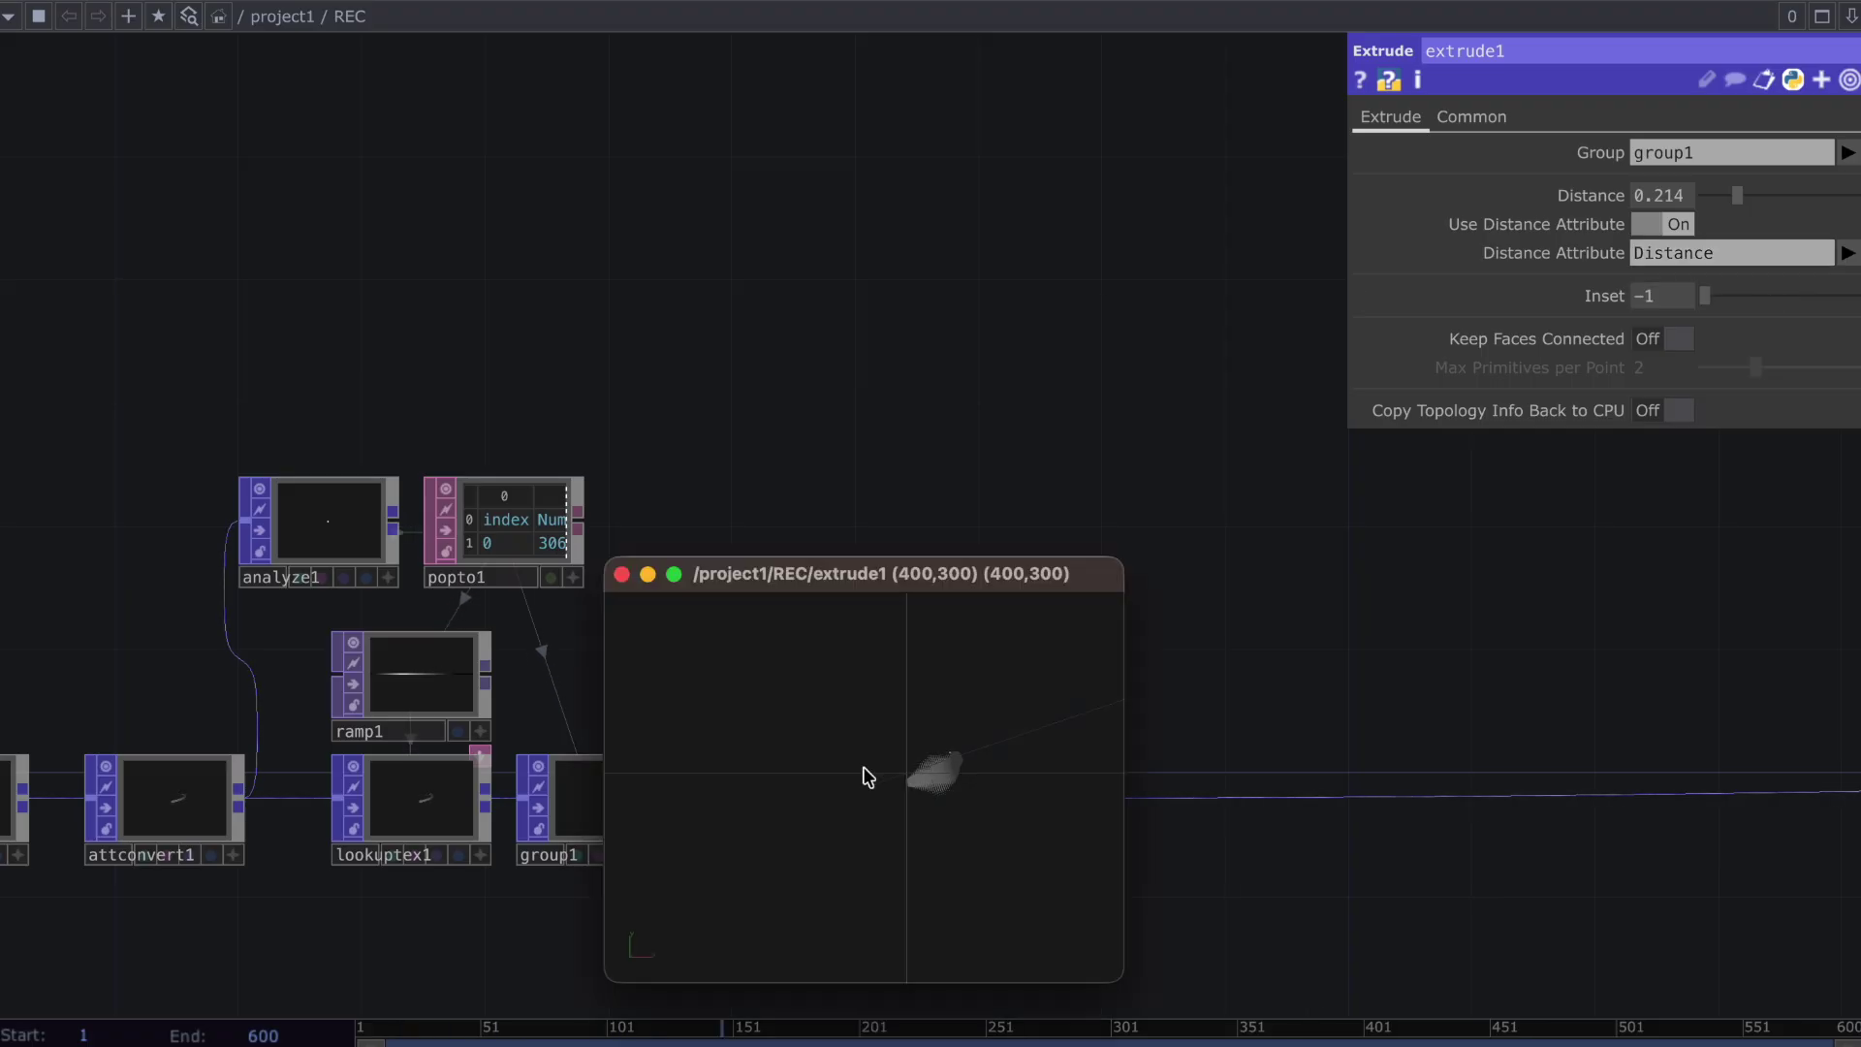
pyautogui.moveTo(1114, 562); pyautogui.dragTo(1579, 97)
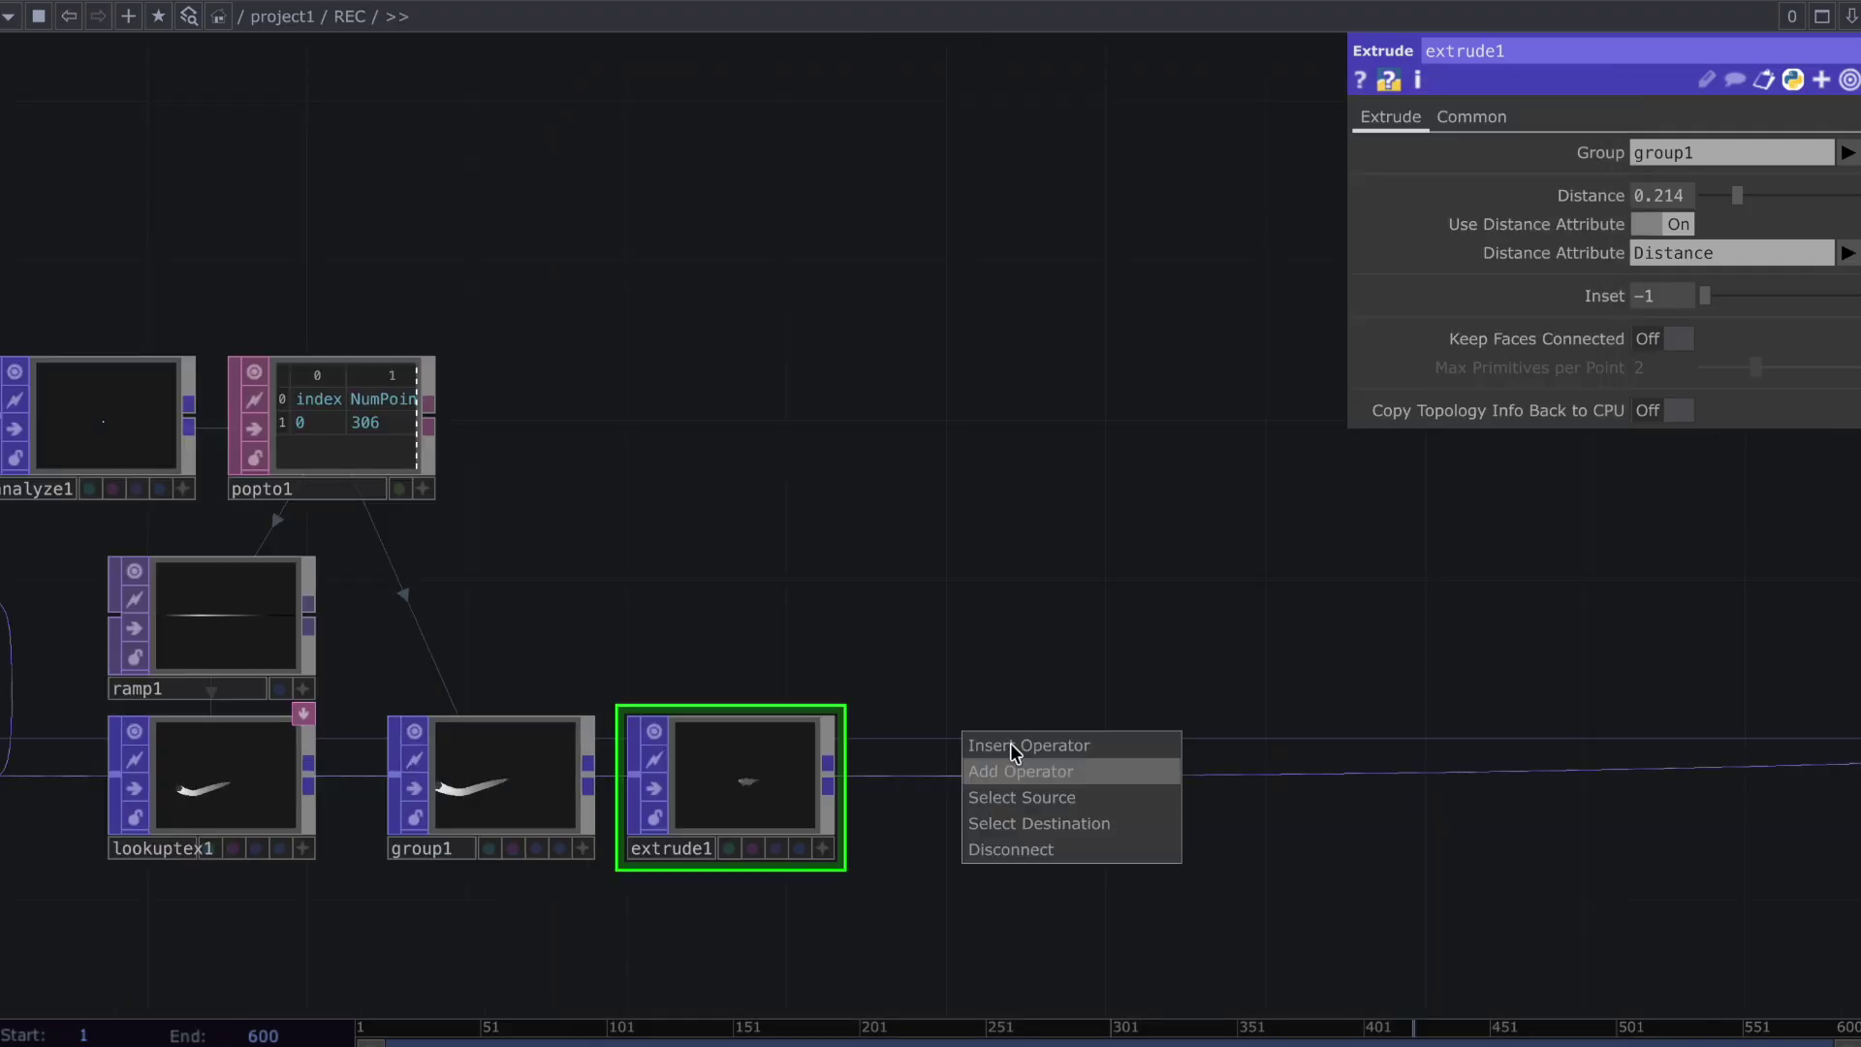
# Insert a Subdivide POP, subdivide1, on the wire right after extrude1
pyautogui.click(1013, 743)
pyautogui.write('sub')
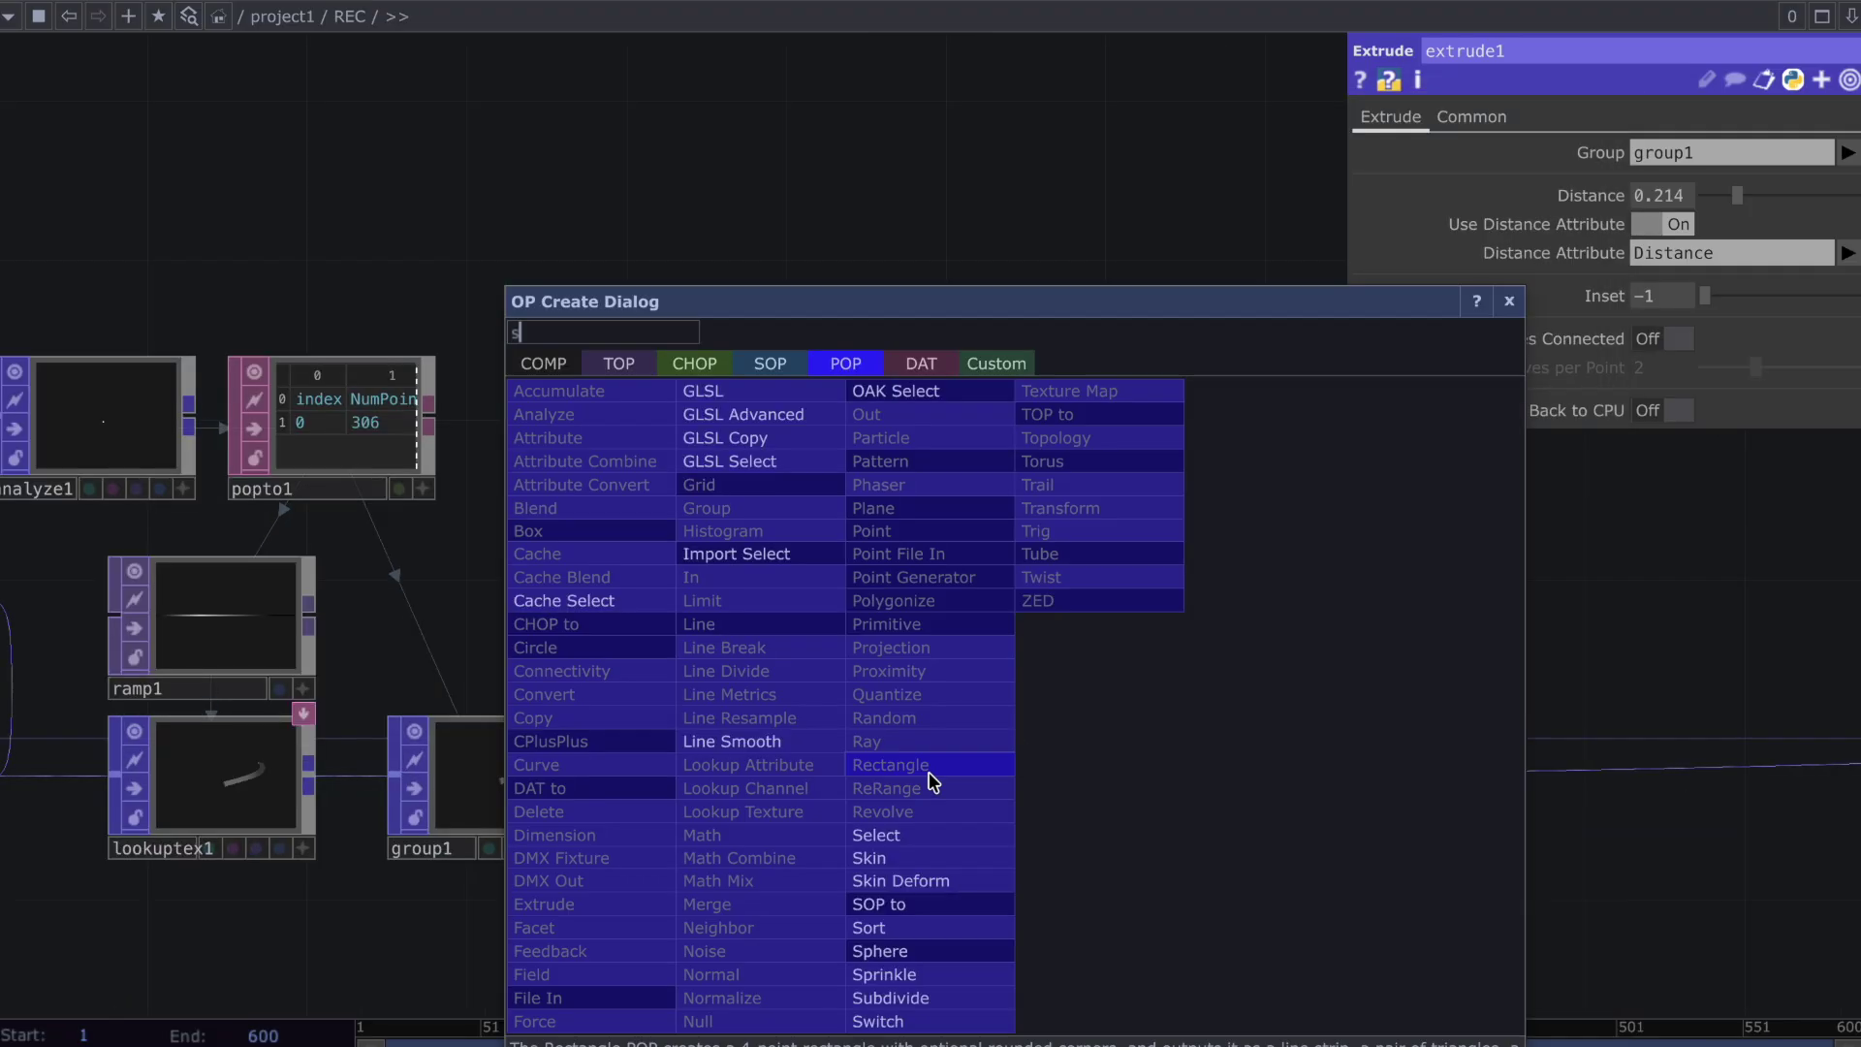
pyautogui.click(934, 1000)
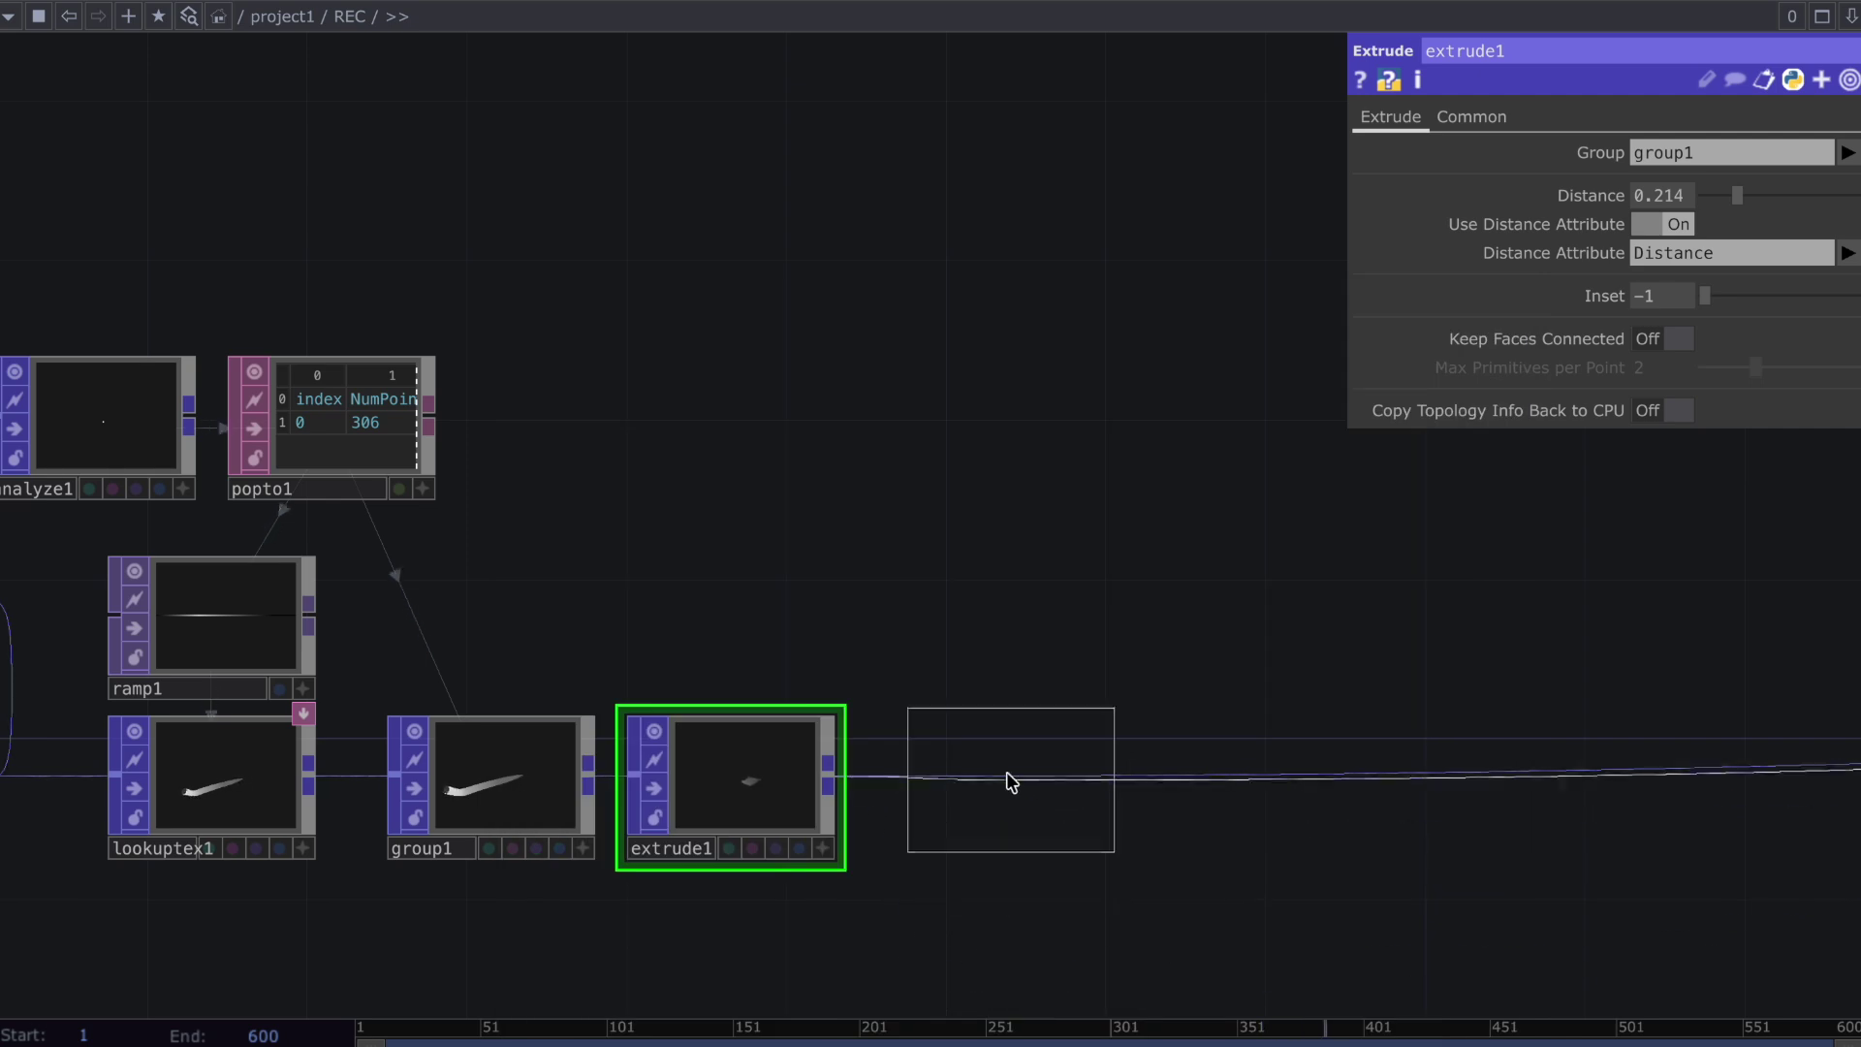
pyautogui.click(1007, 781)
# Insert a Normal POP, normal1, after subdivide1
pyautogui.rightClick(1188, 773)
pyautogui.click(1195, 772)
pyautogui.write('nor')
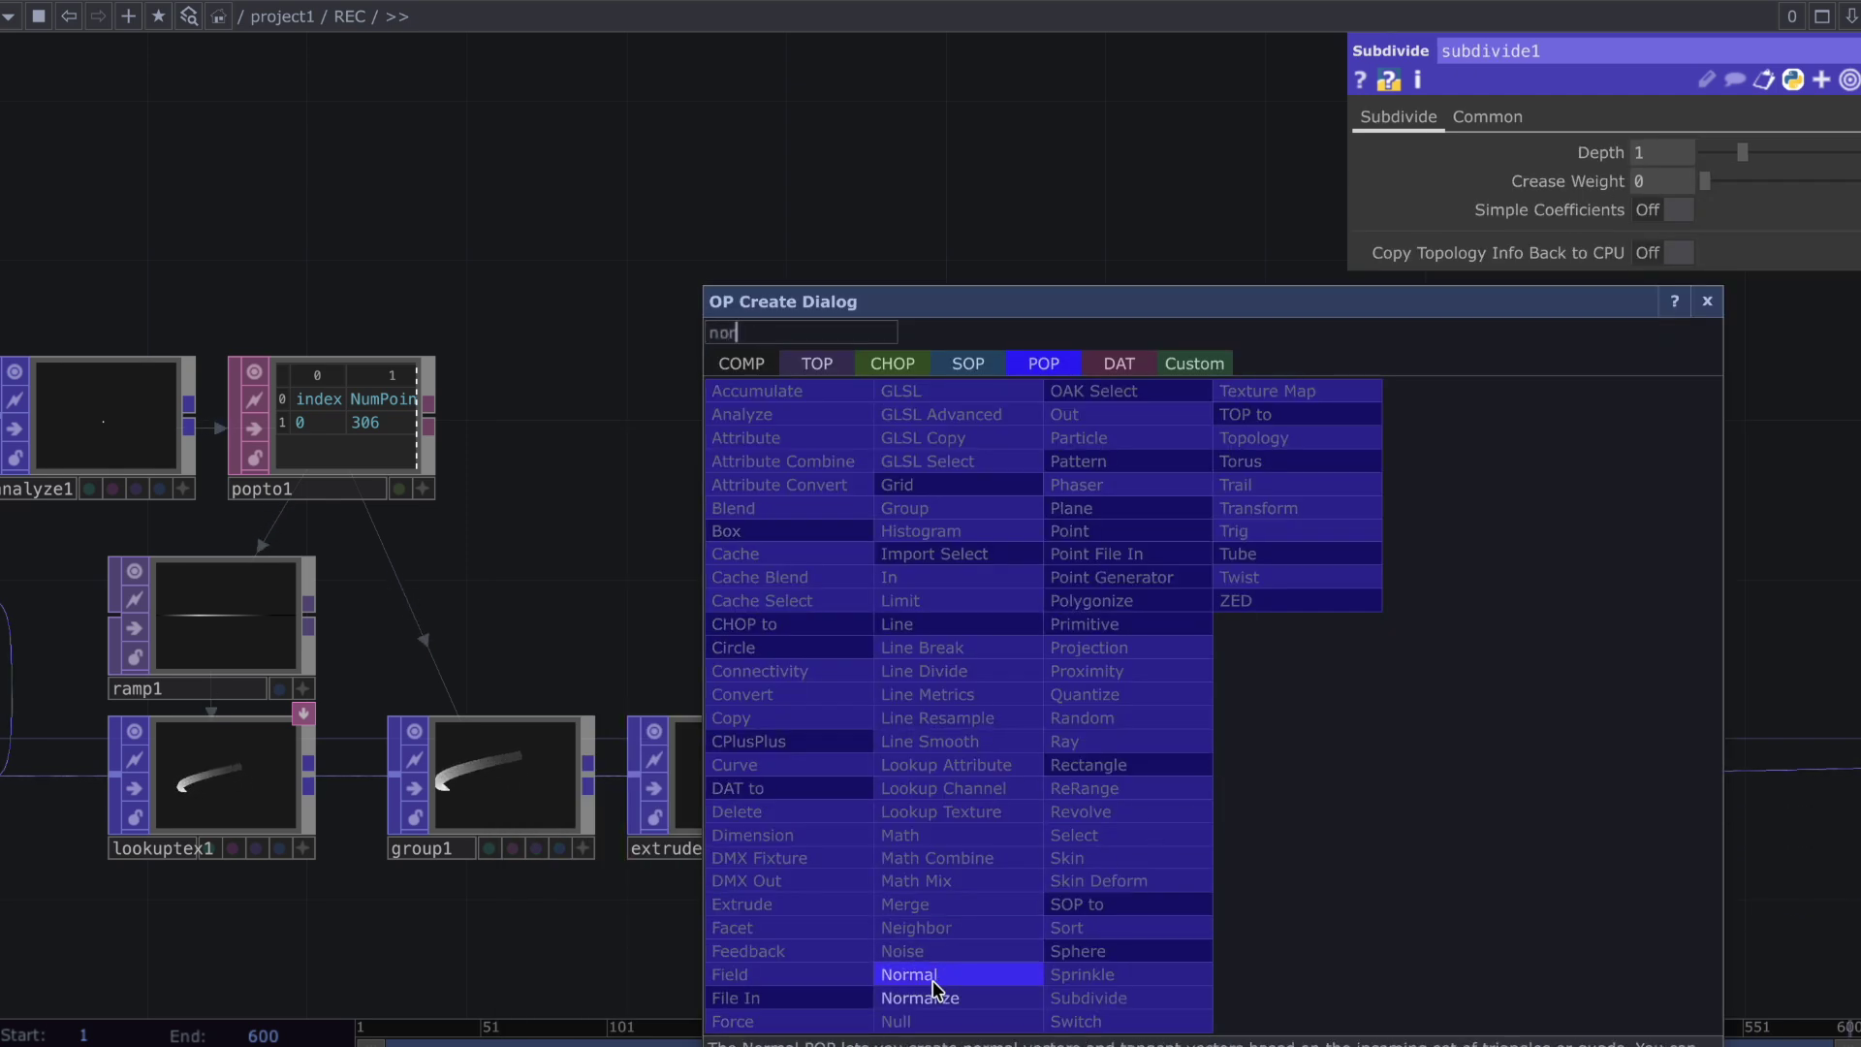
pyautogui.click(933, 980)
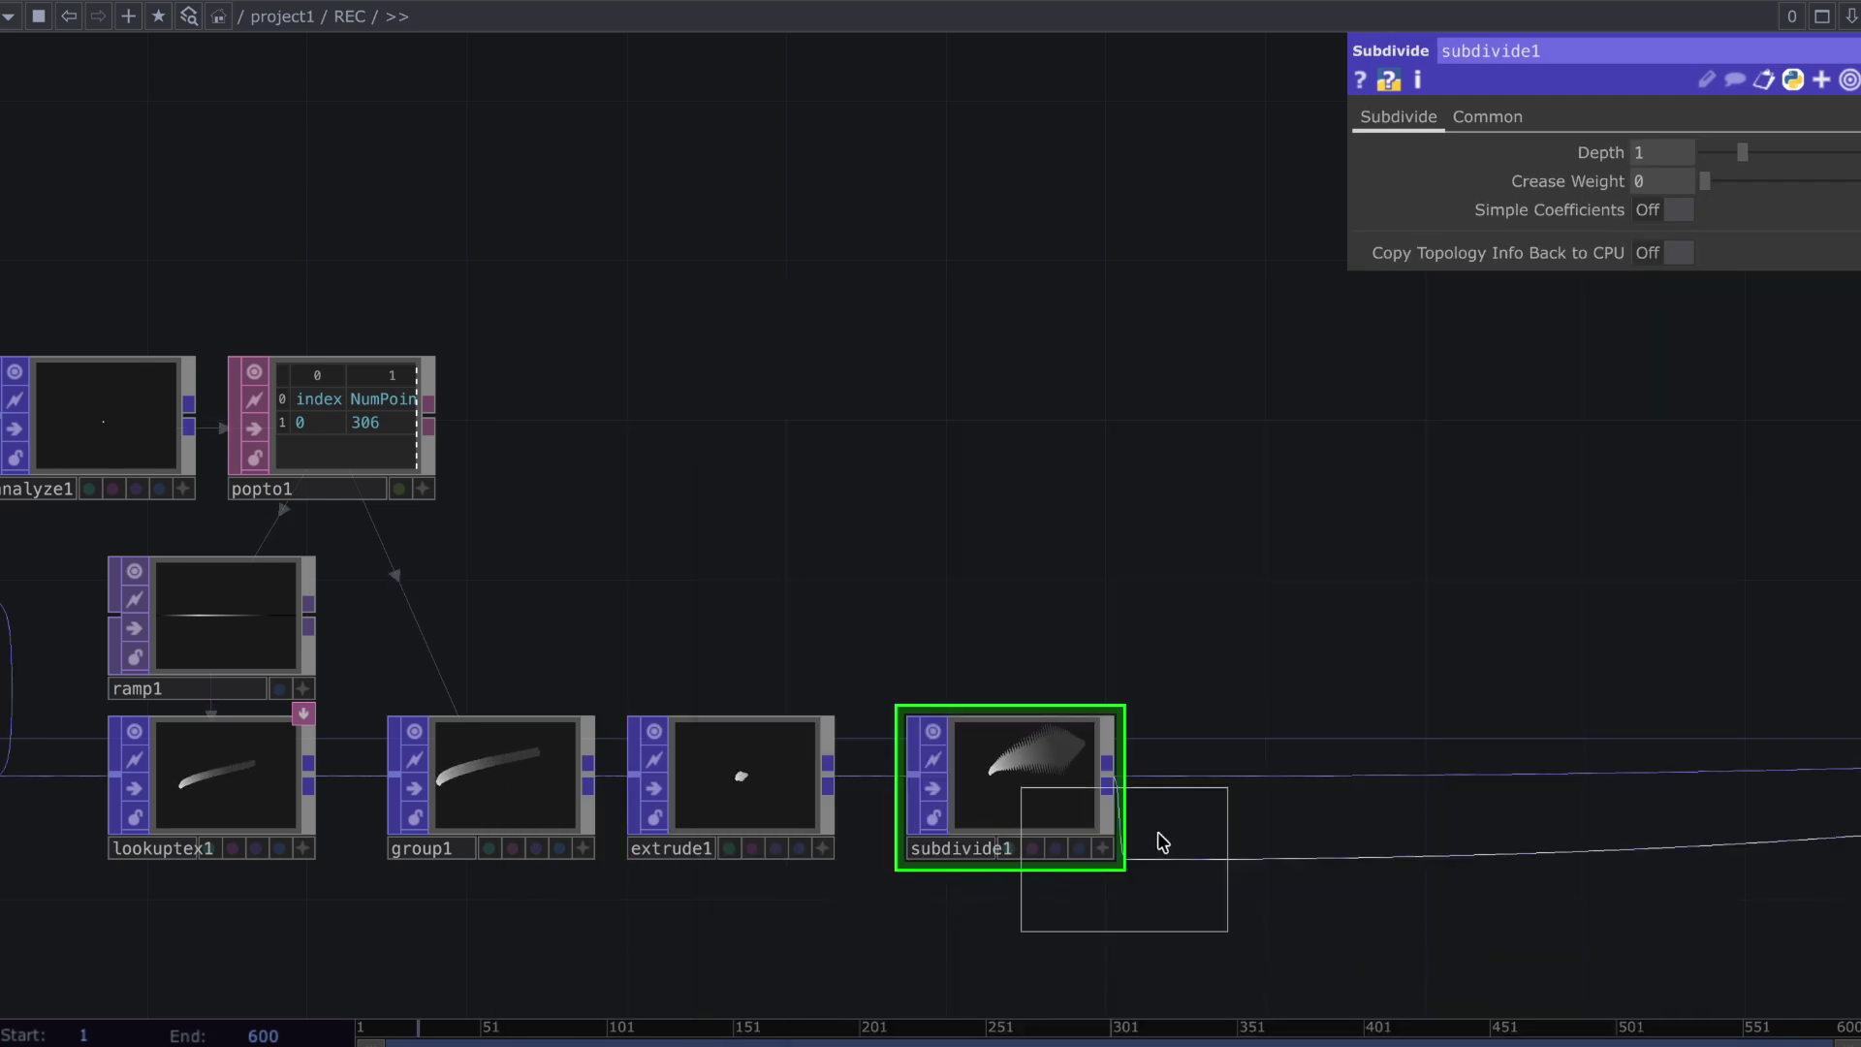
pyautogui.click(1273, 788)
# Begin inserting a Lookup Texture POP on the wire after normal1
pyautogui.moveTo(1552, 582); pyautogui.dragTo(1155, 585)
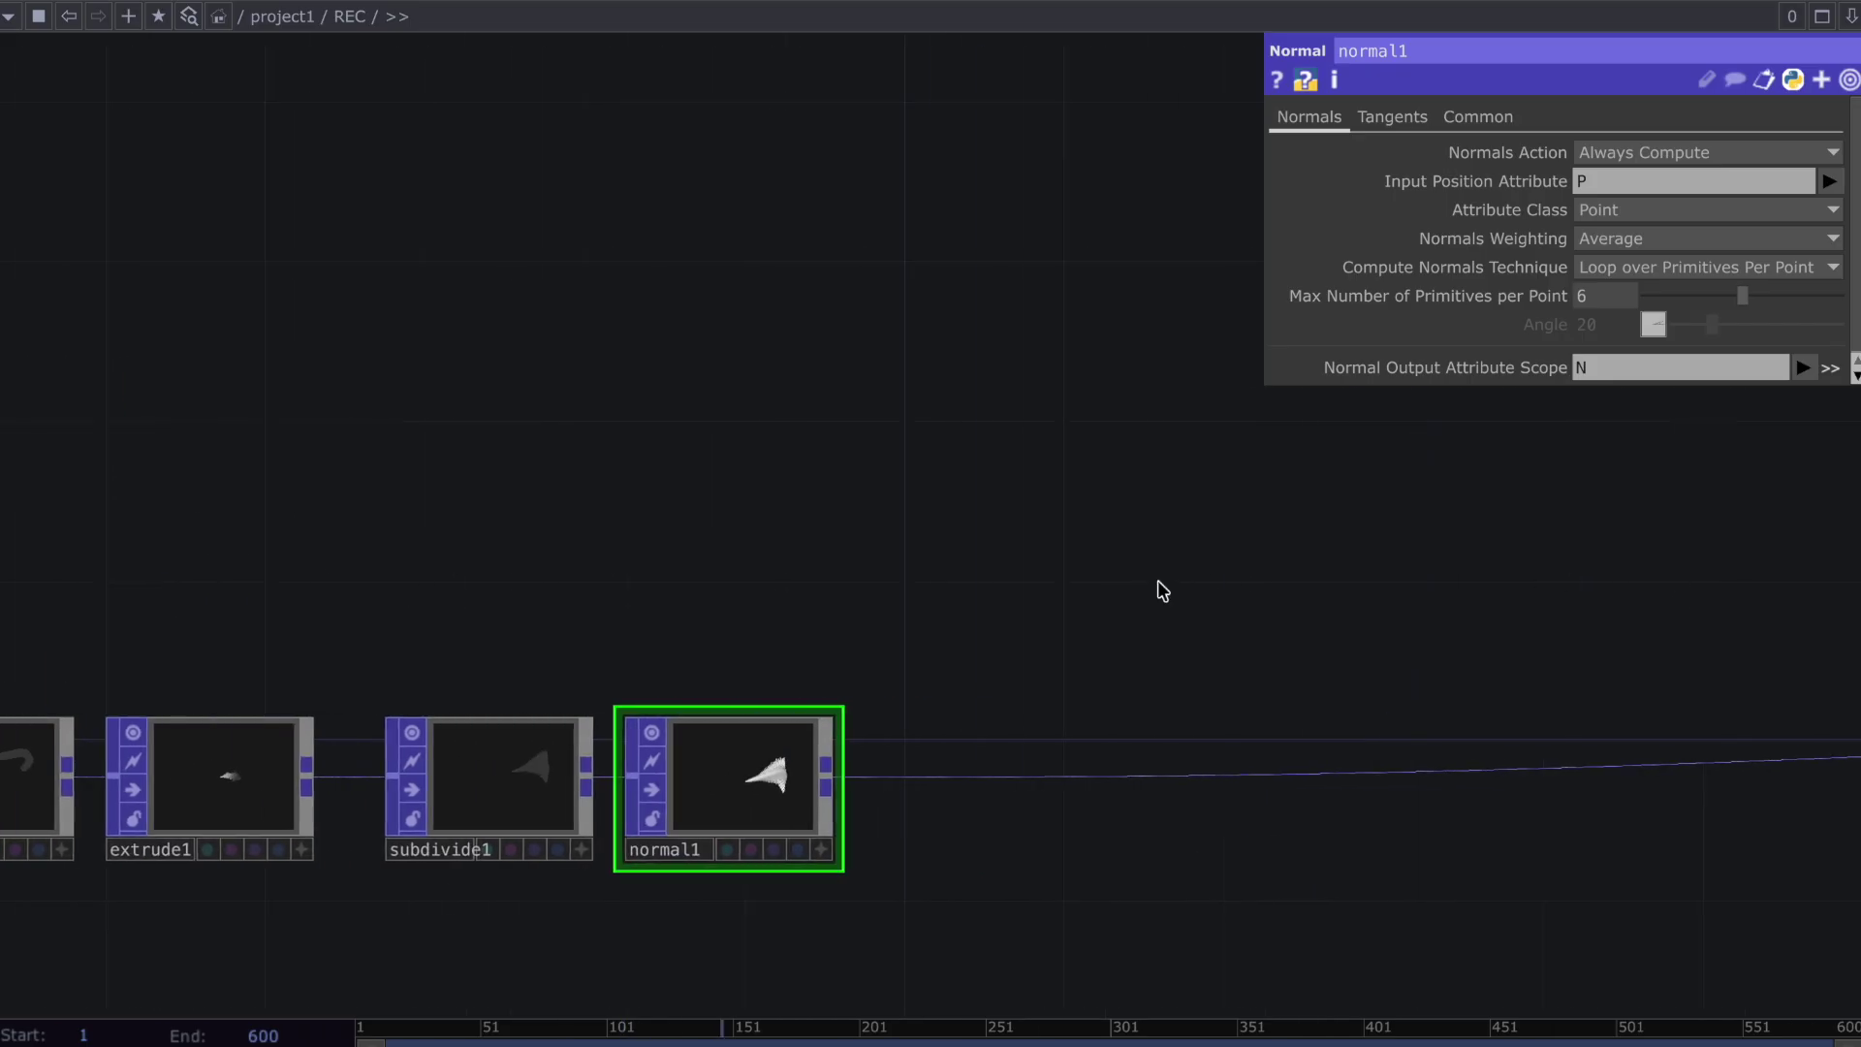
pyautogui.rightClick(998, 761)
pyautogui.click(1047, 752)
pyautogui.write('look')
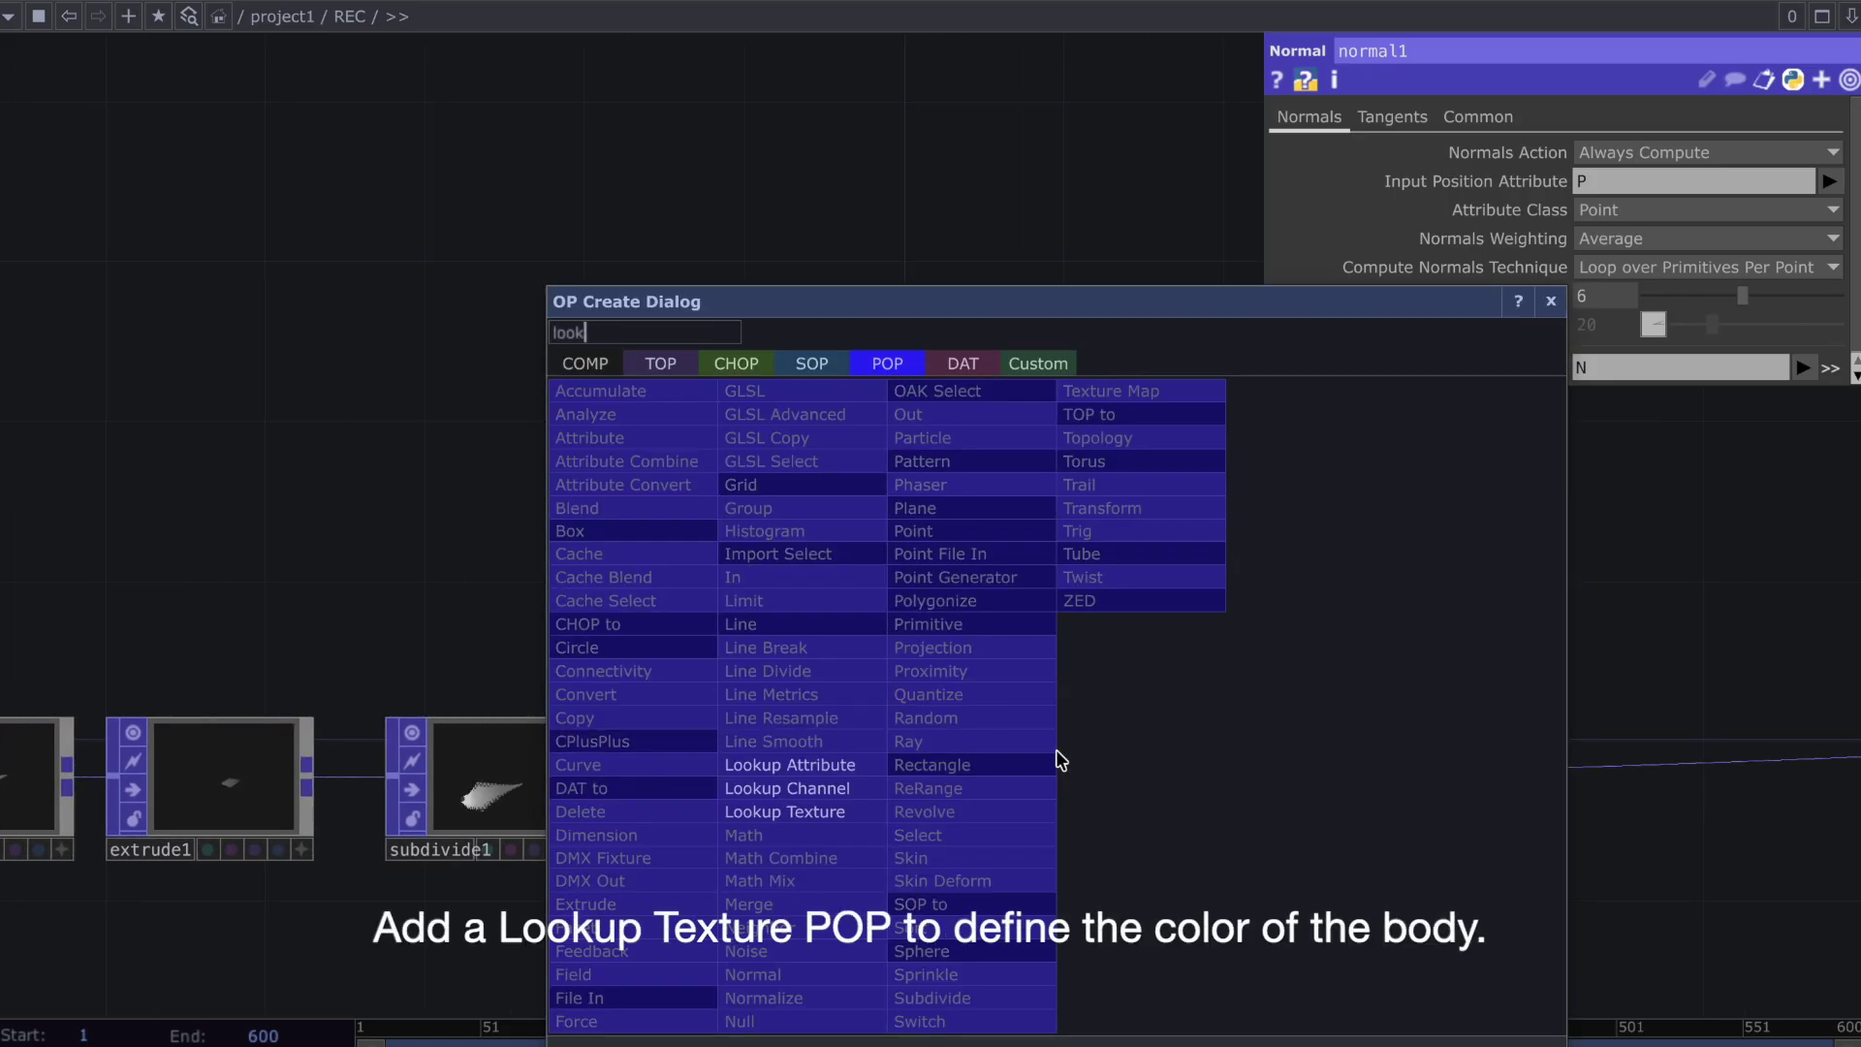
# Place lookuptex2 after normal1 and create a Ramp TOP, ramp2, above it
pyautogui.click(785, 812)
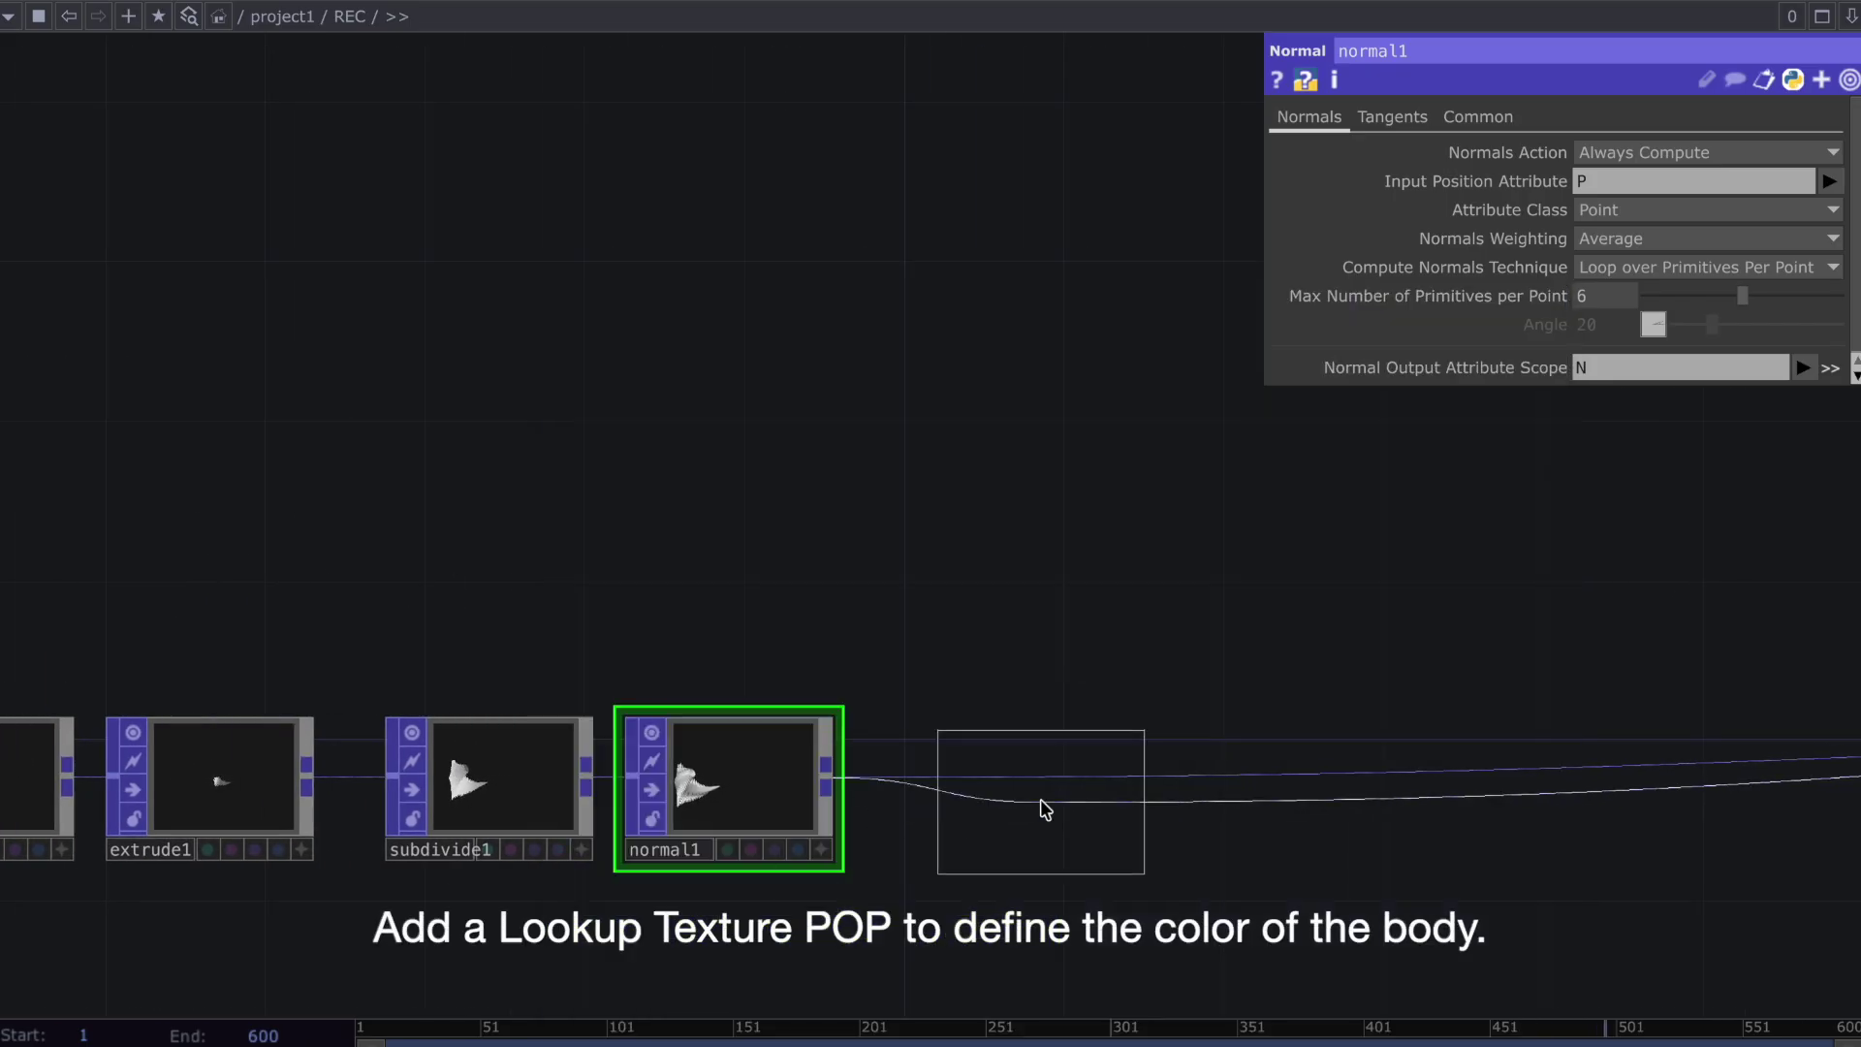
pyautogui.click(1042, 809)
pyautogui.scroll(-2, 913, 663)
pyautogui.press('Tab')
pyautogui.write('ra')
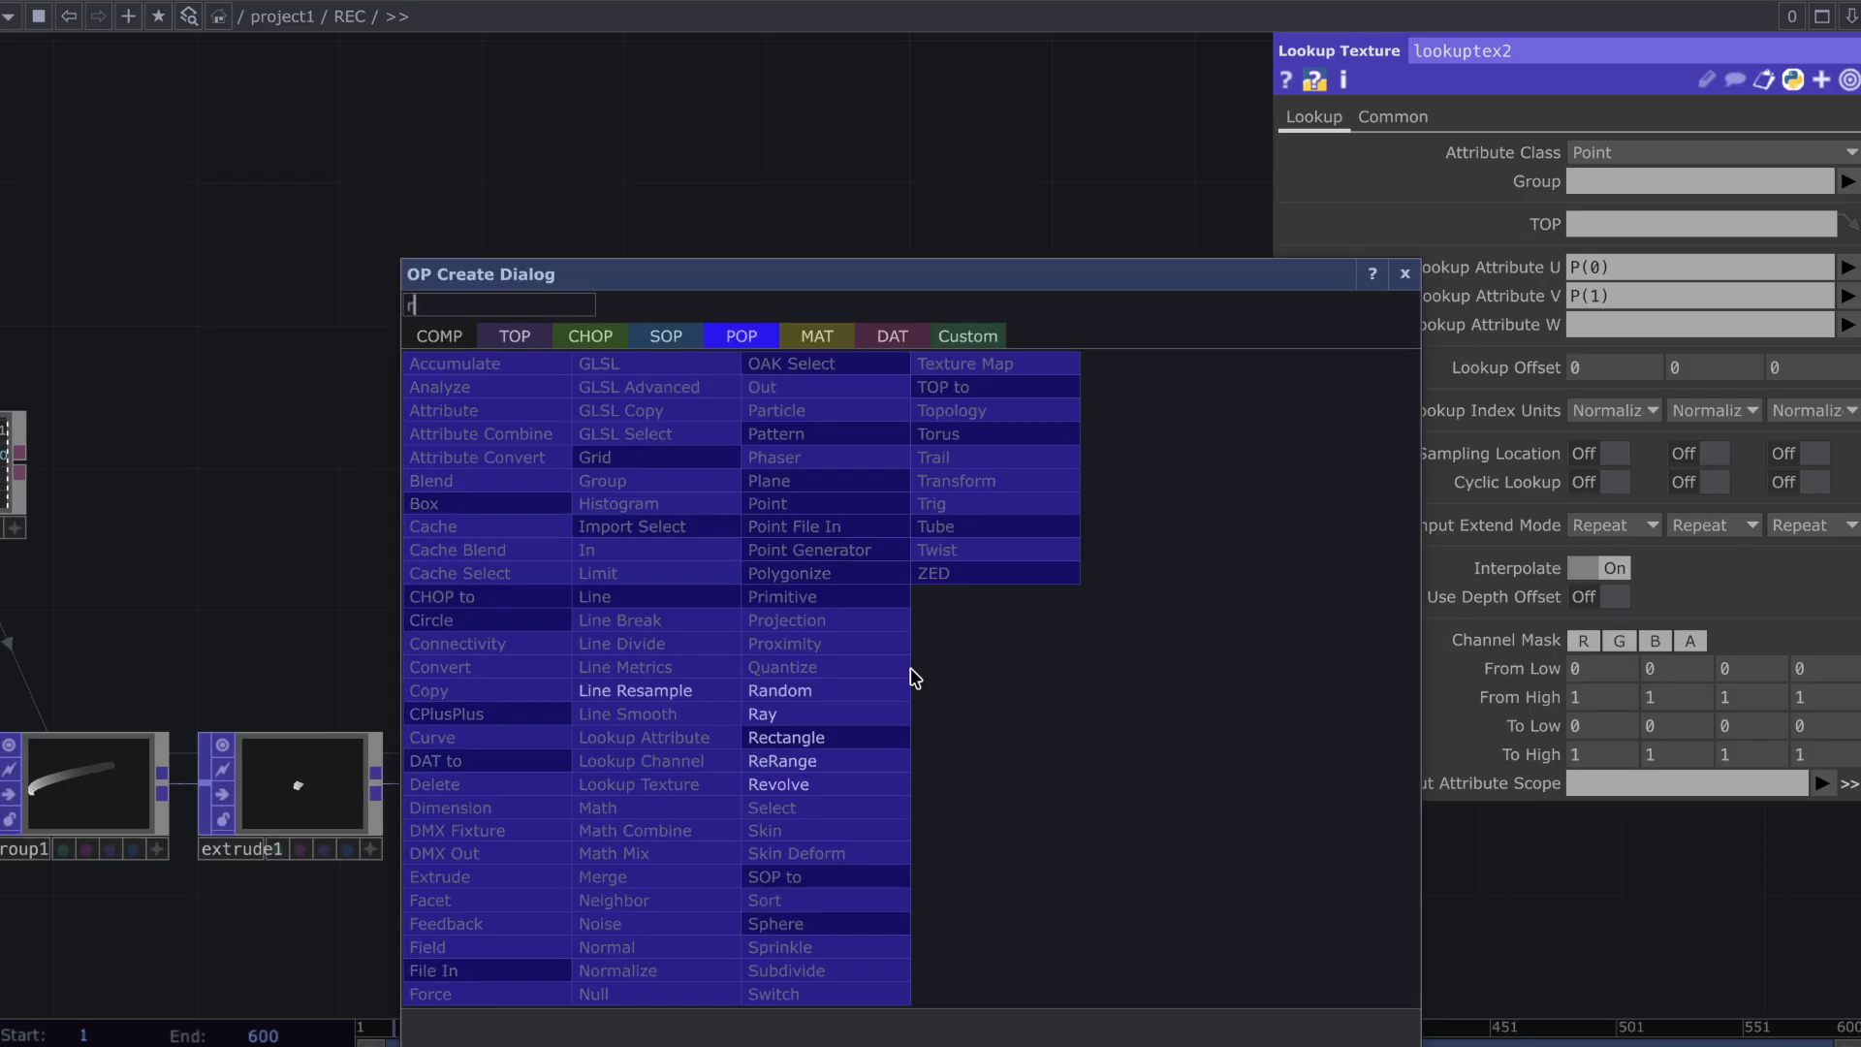
pyautogui.click(515, 336)
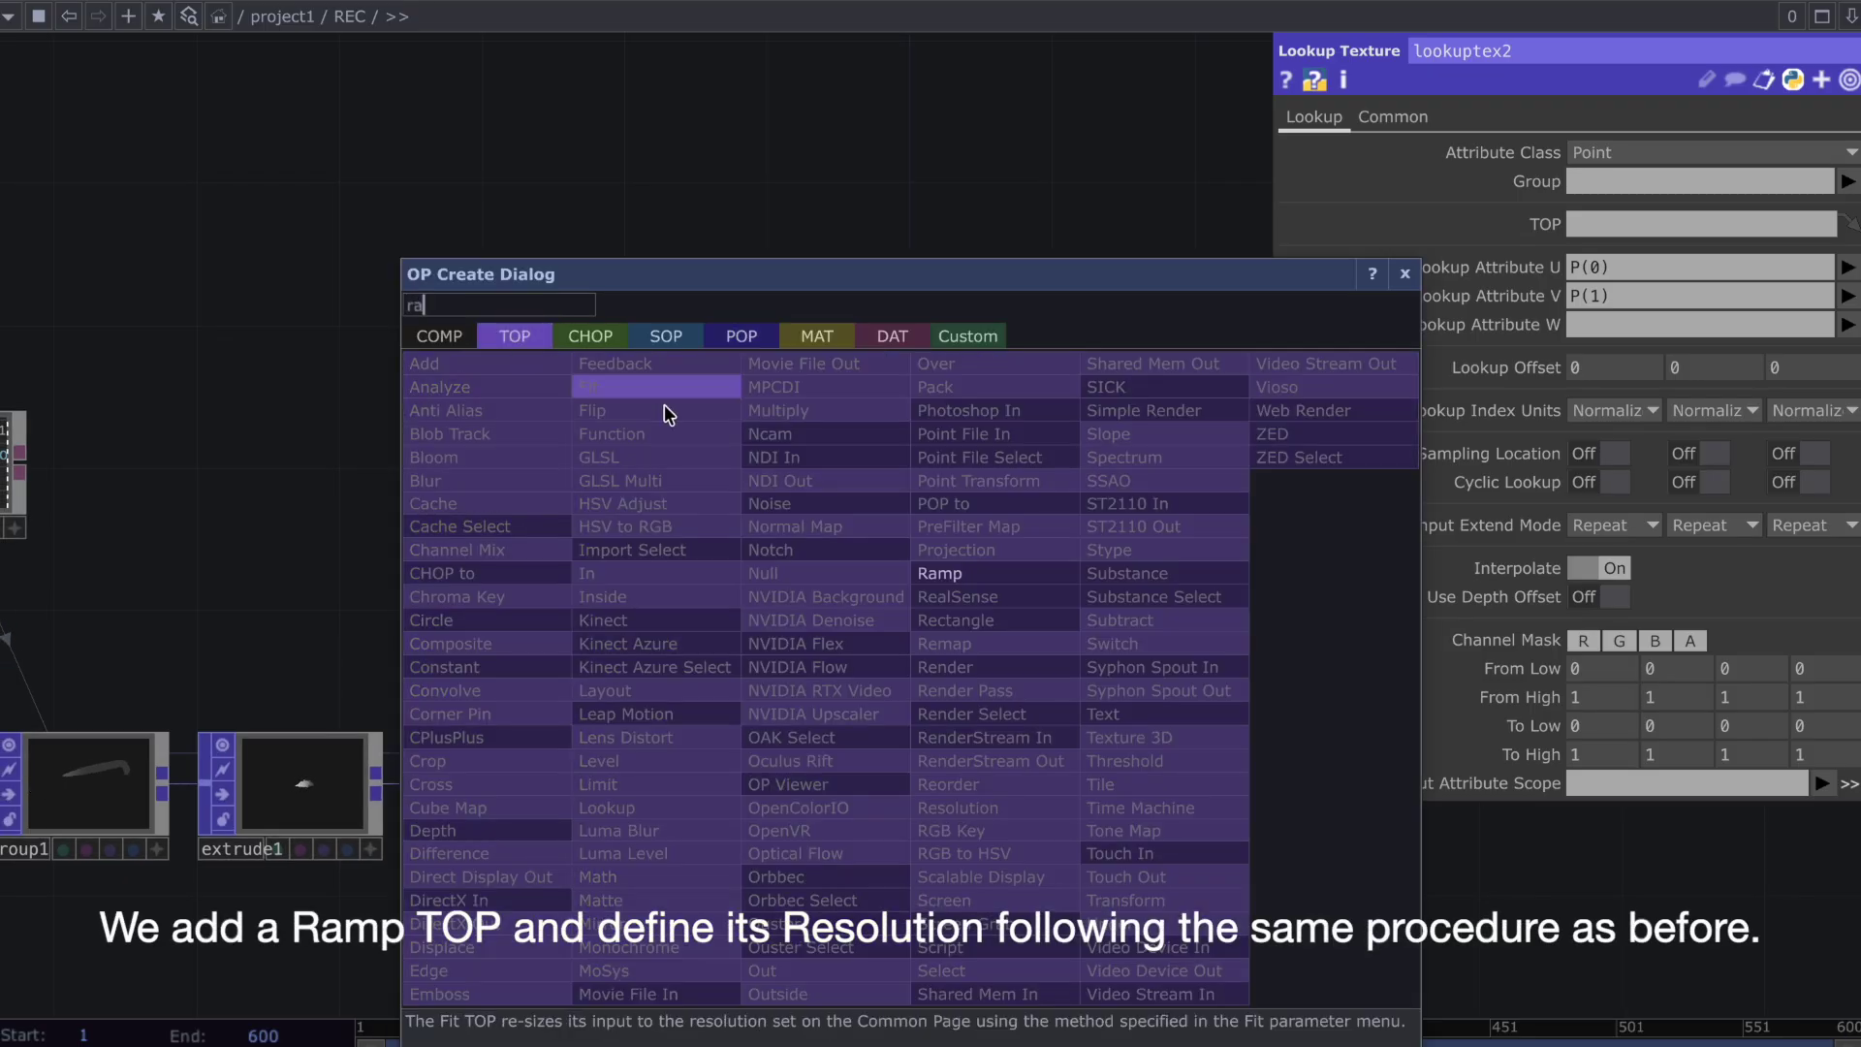
pyautogui.click(957, 580)
pyautogui.click(1030, 616)
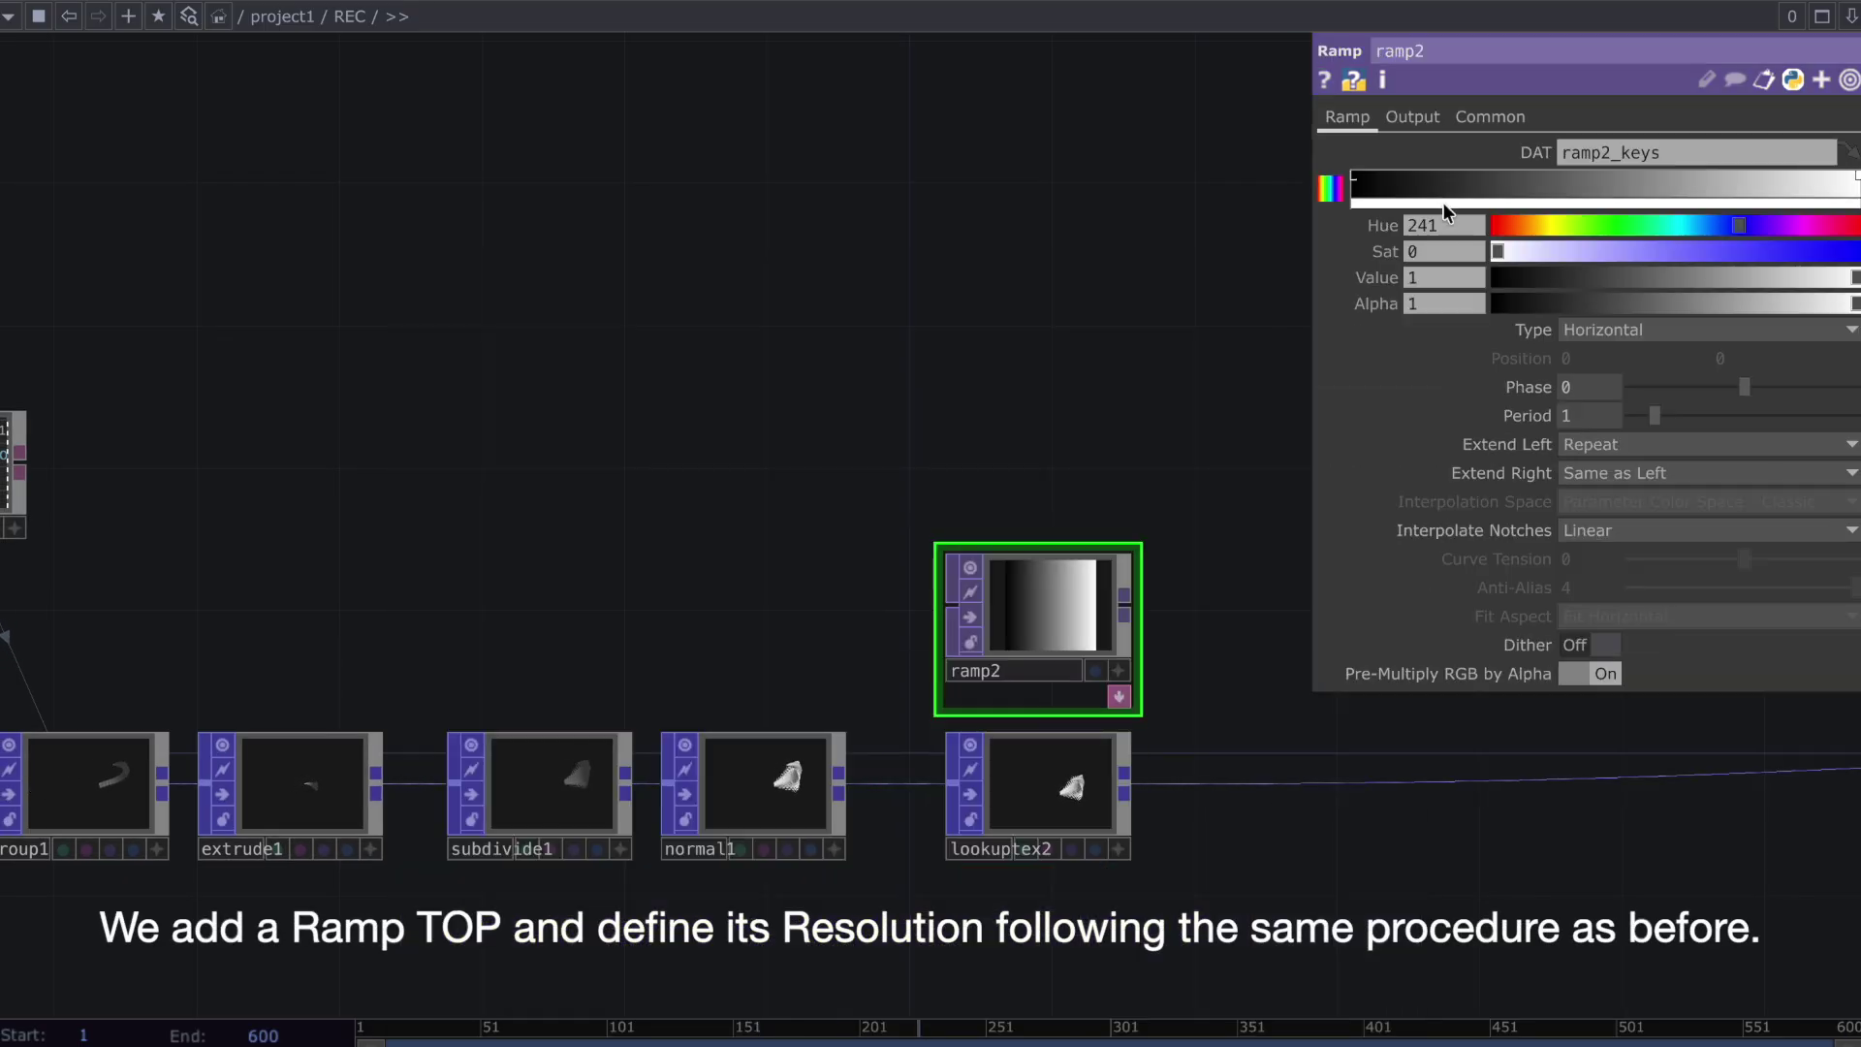
# Set ramp2's width by expression from popto1's point count and its height to 1
pyautogui.click(1501, 118)
pyautogui.click(1510, 181)
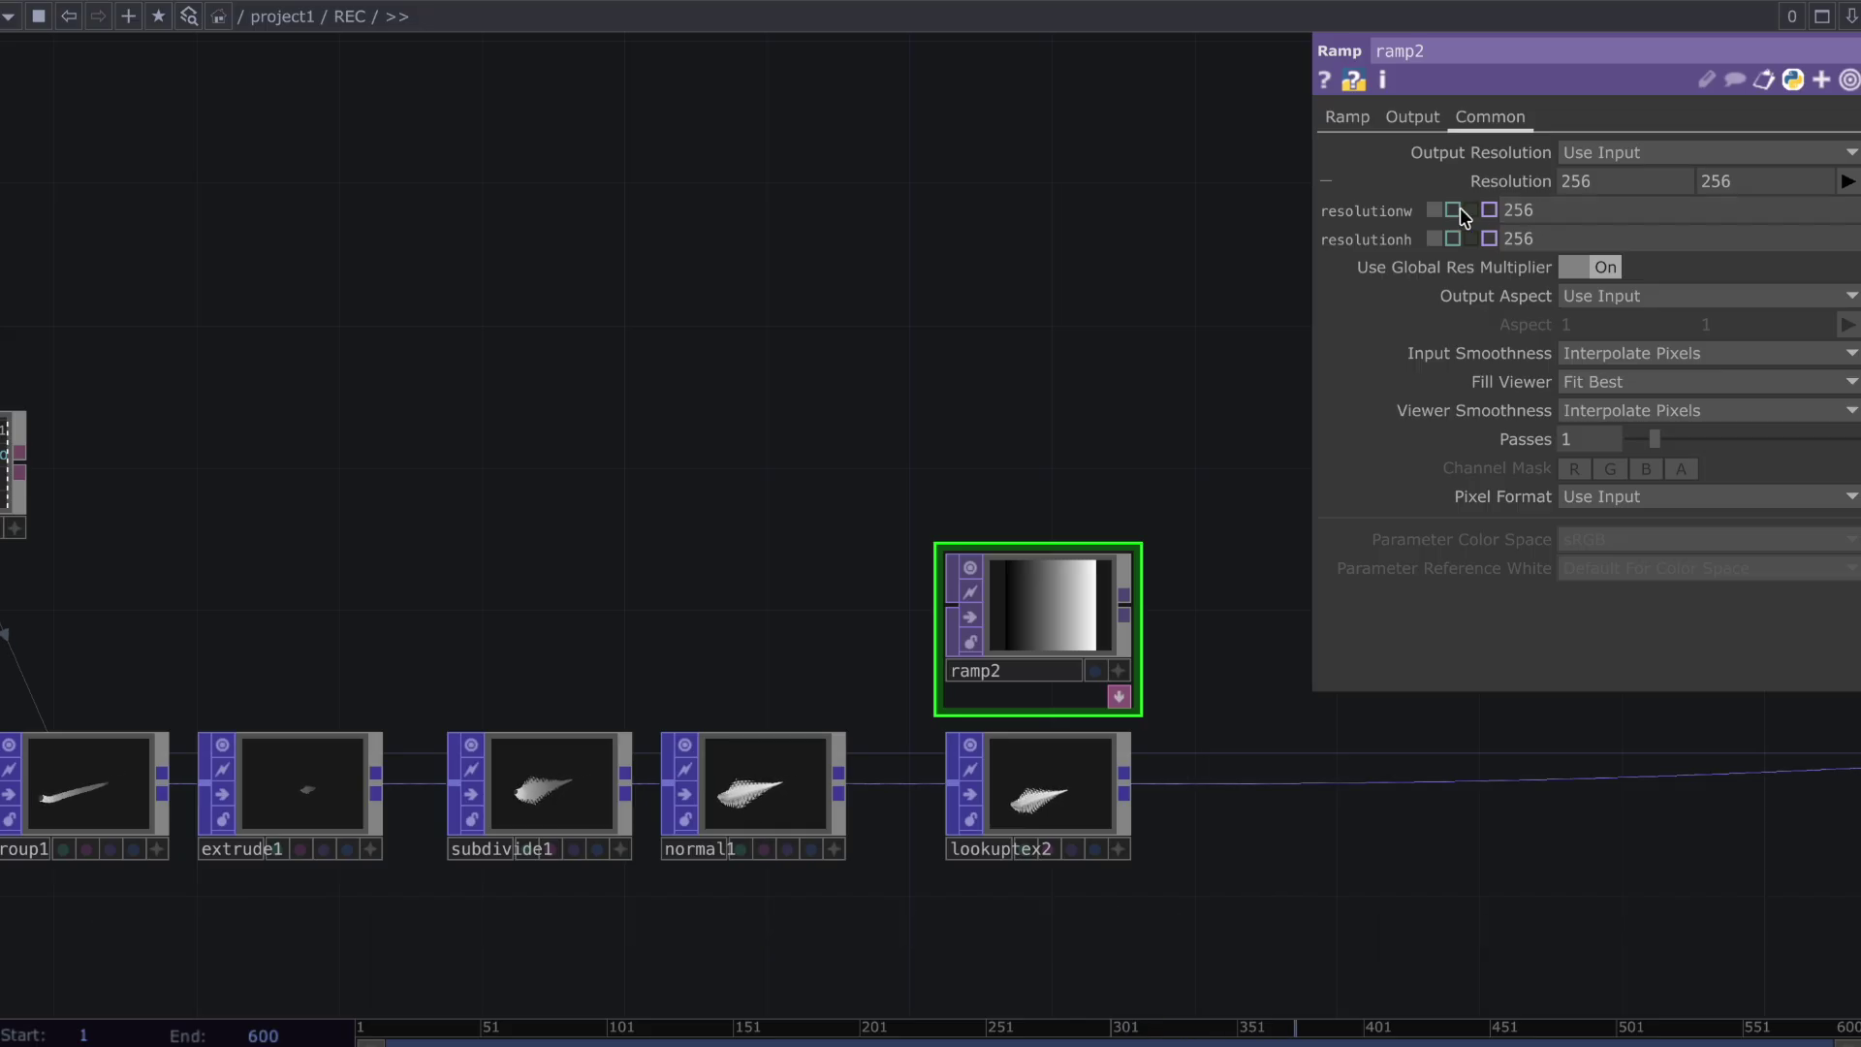
pyautogui.click(1454, 210)
pyautogui.click(1545, 210)
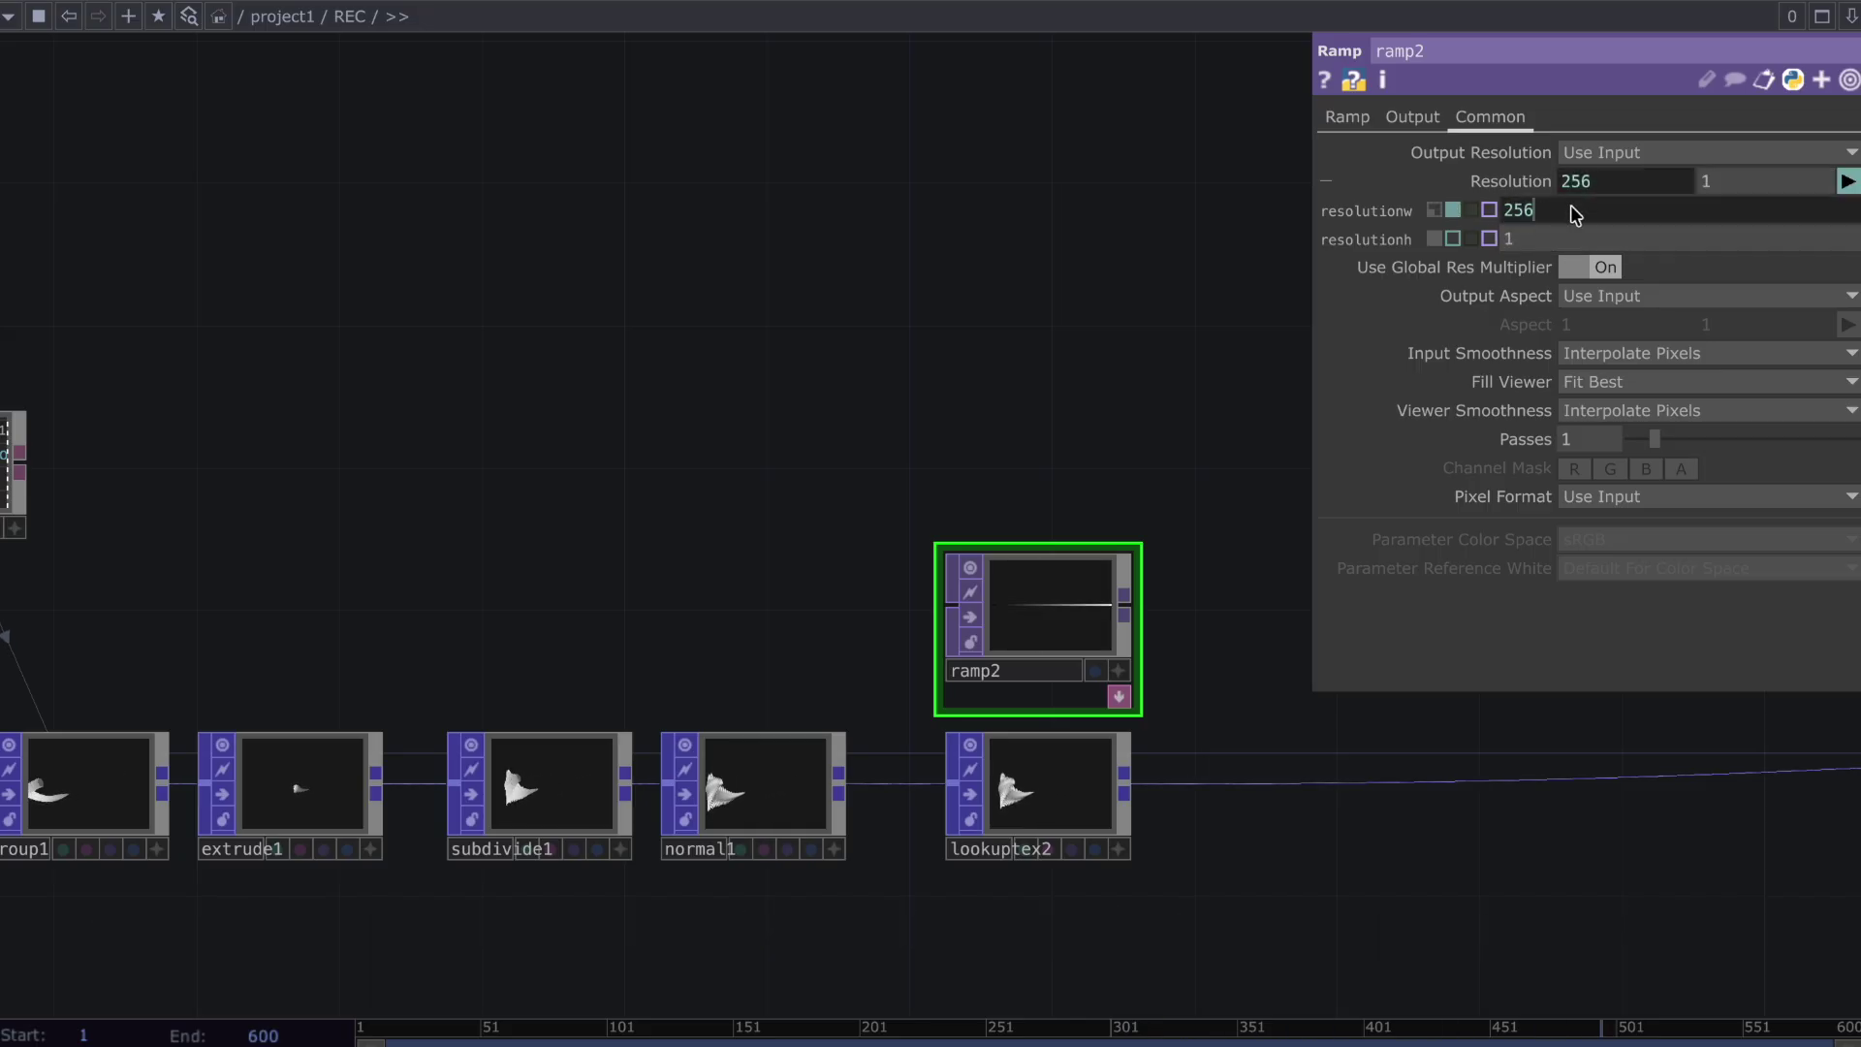
pyautogui.write('op(')
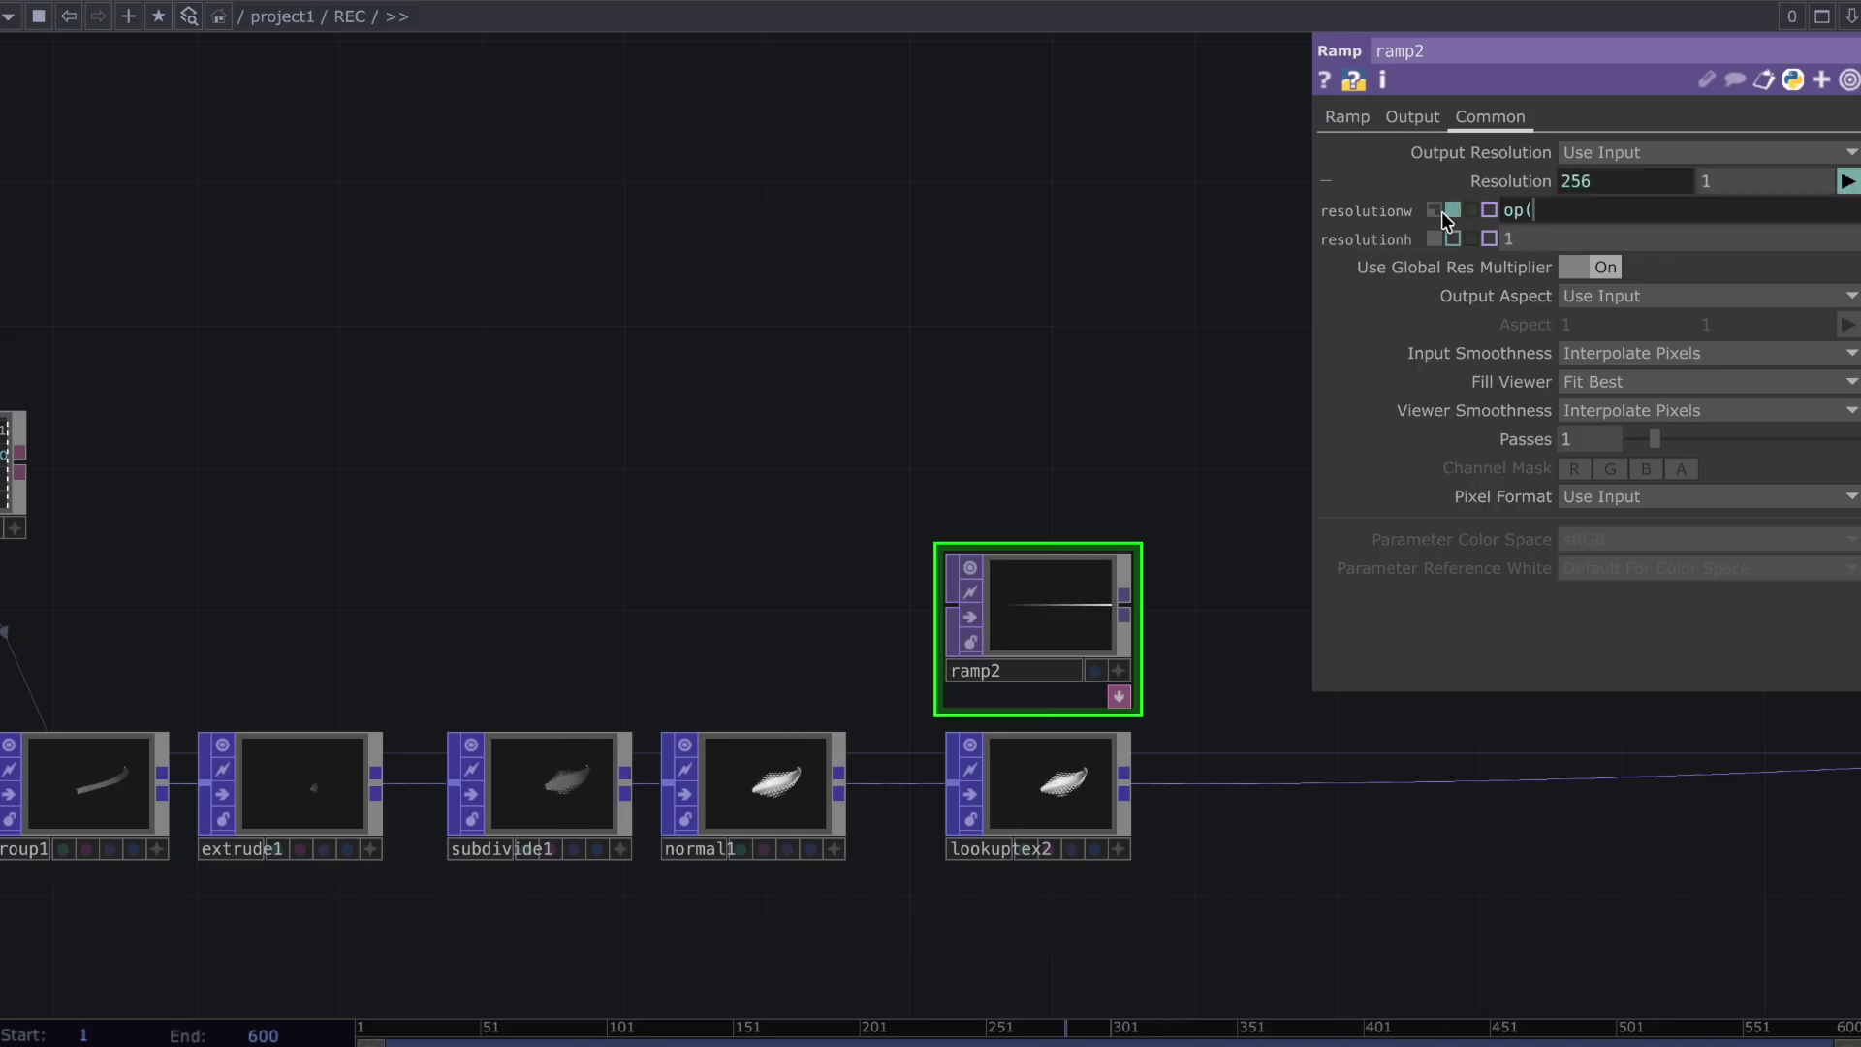
pyautogui.write("'popto")
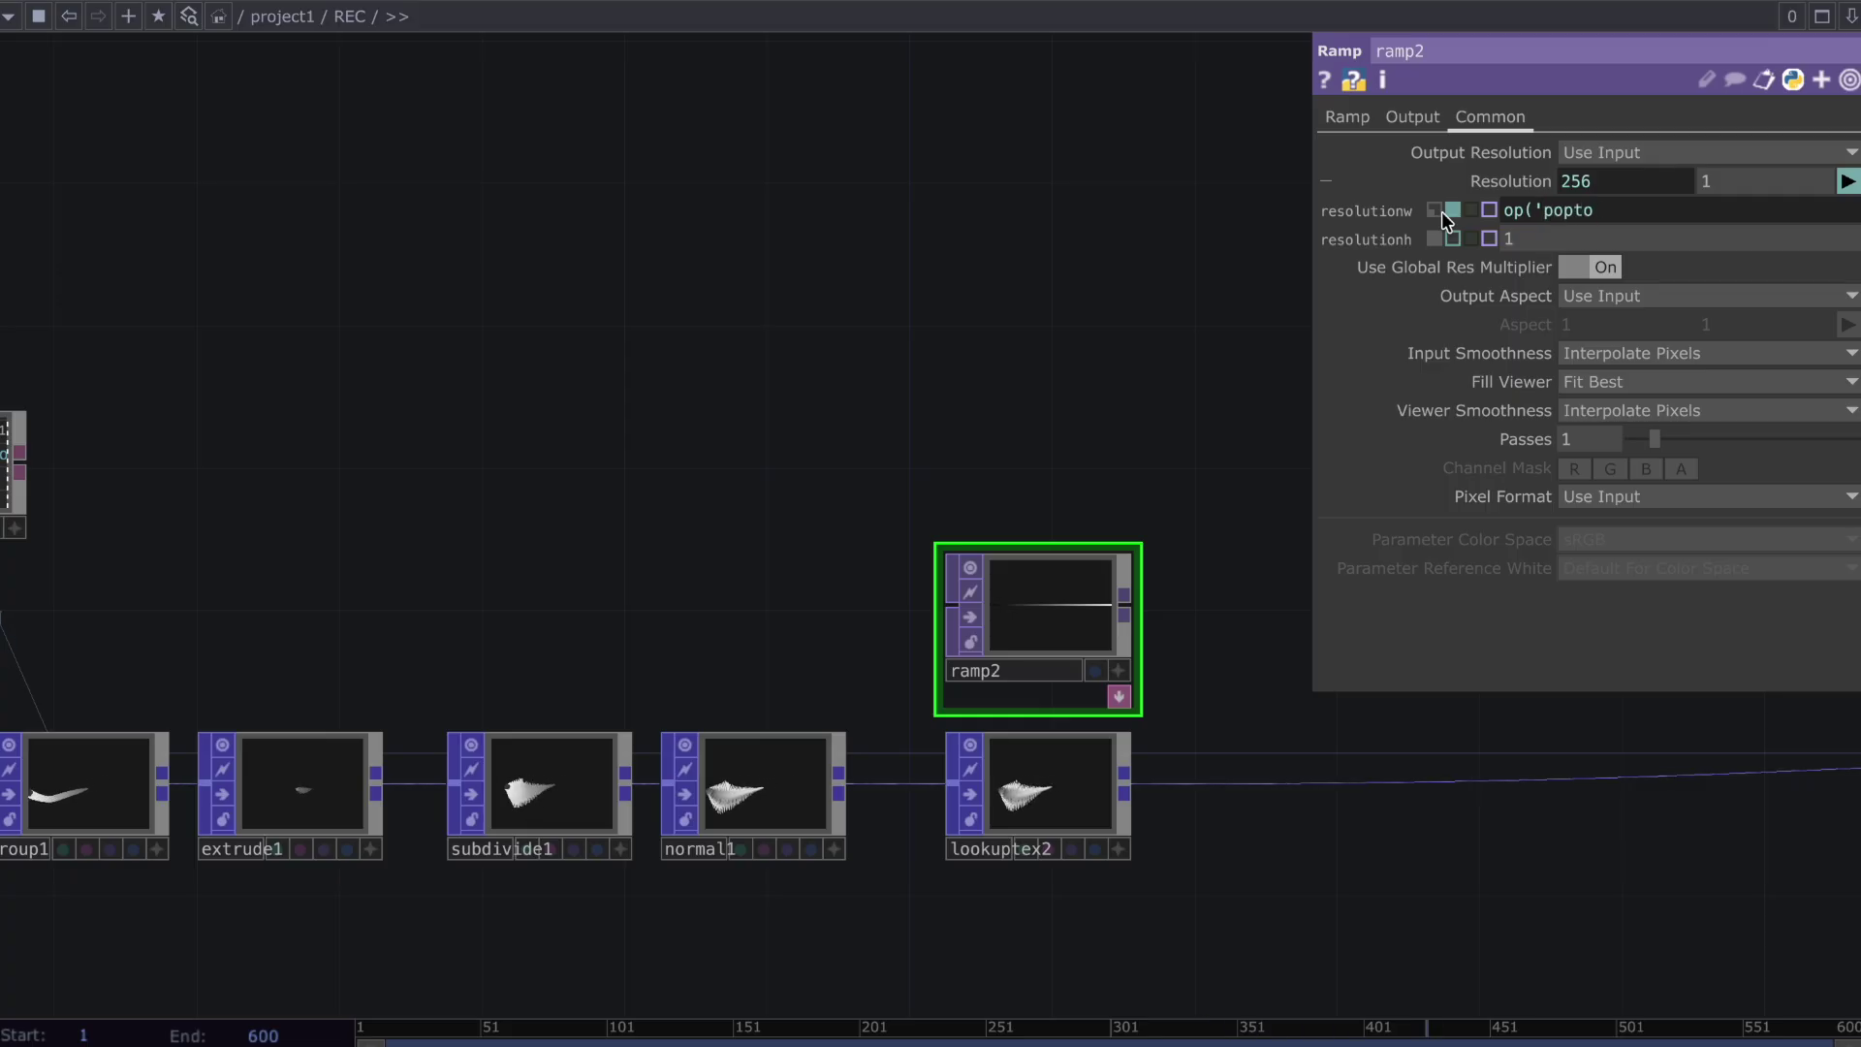
pyautogui.write("1')[1]")
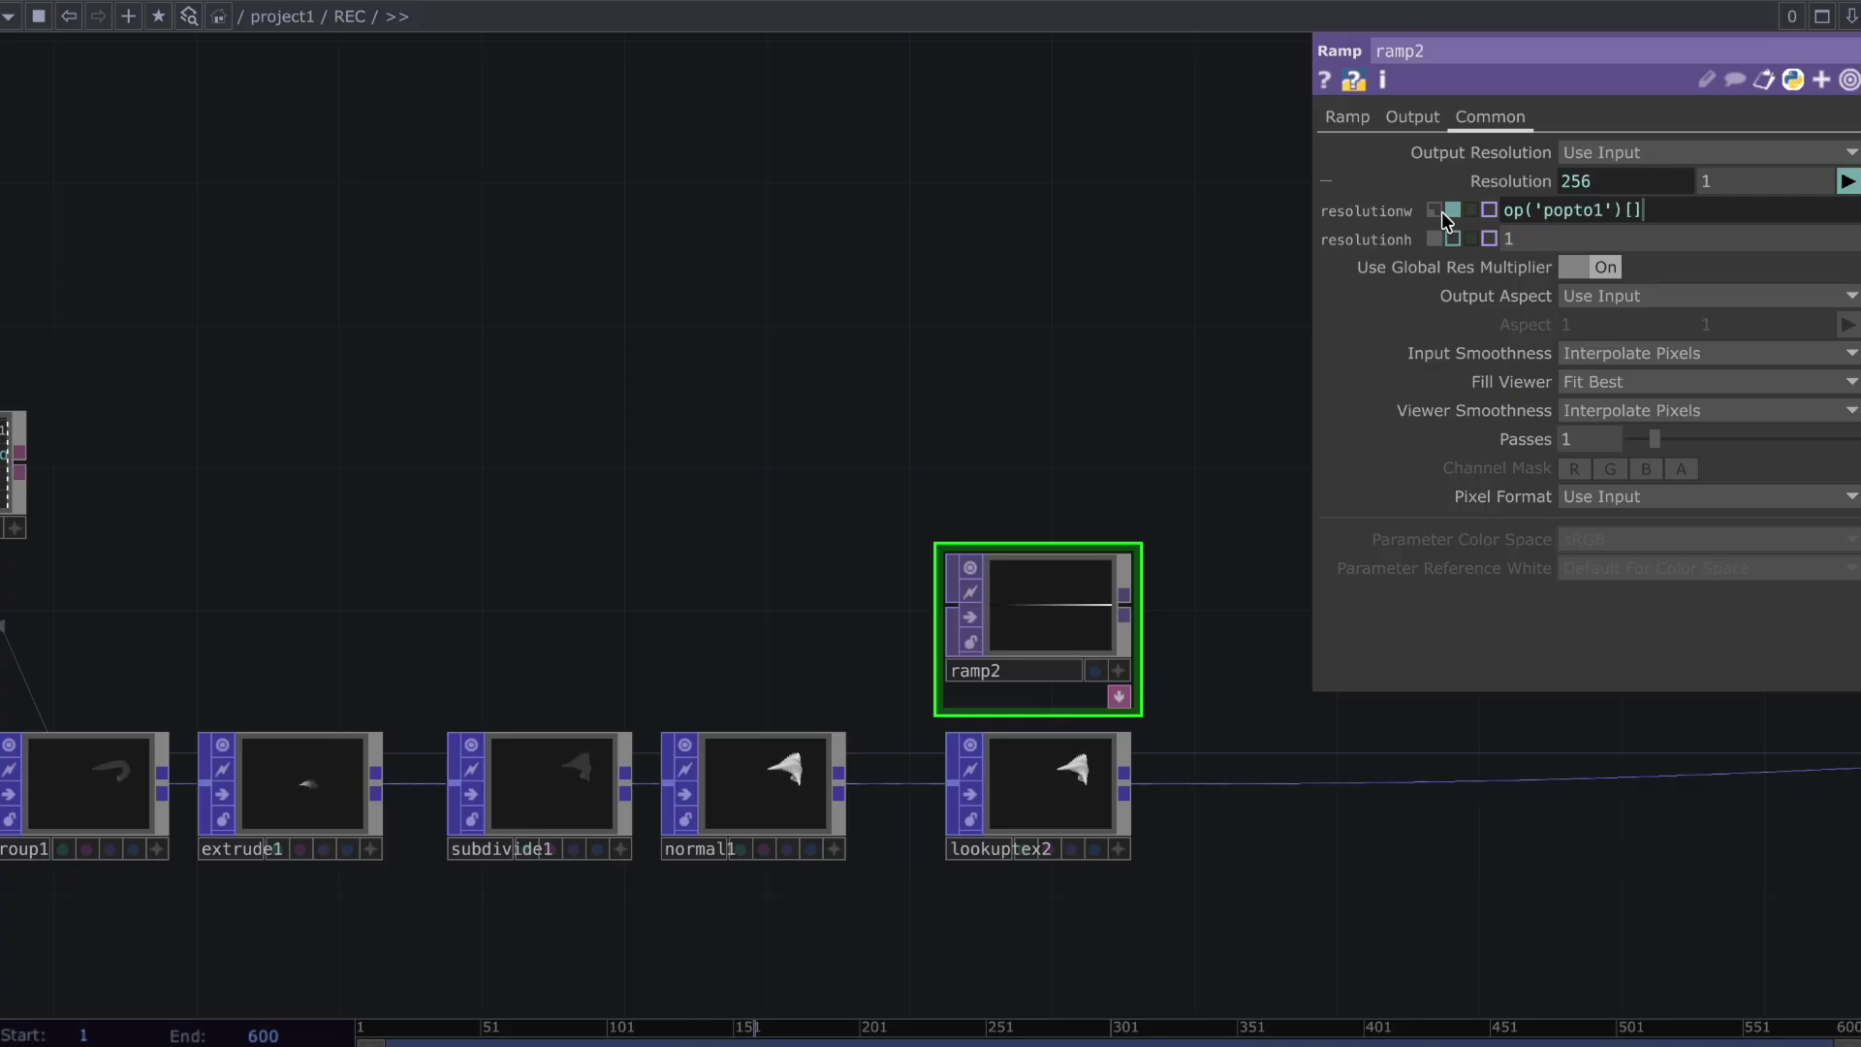
pyautogui.write(',1')
pyautogui.press('Return')
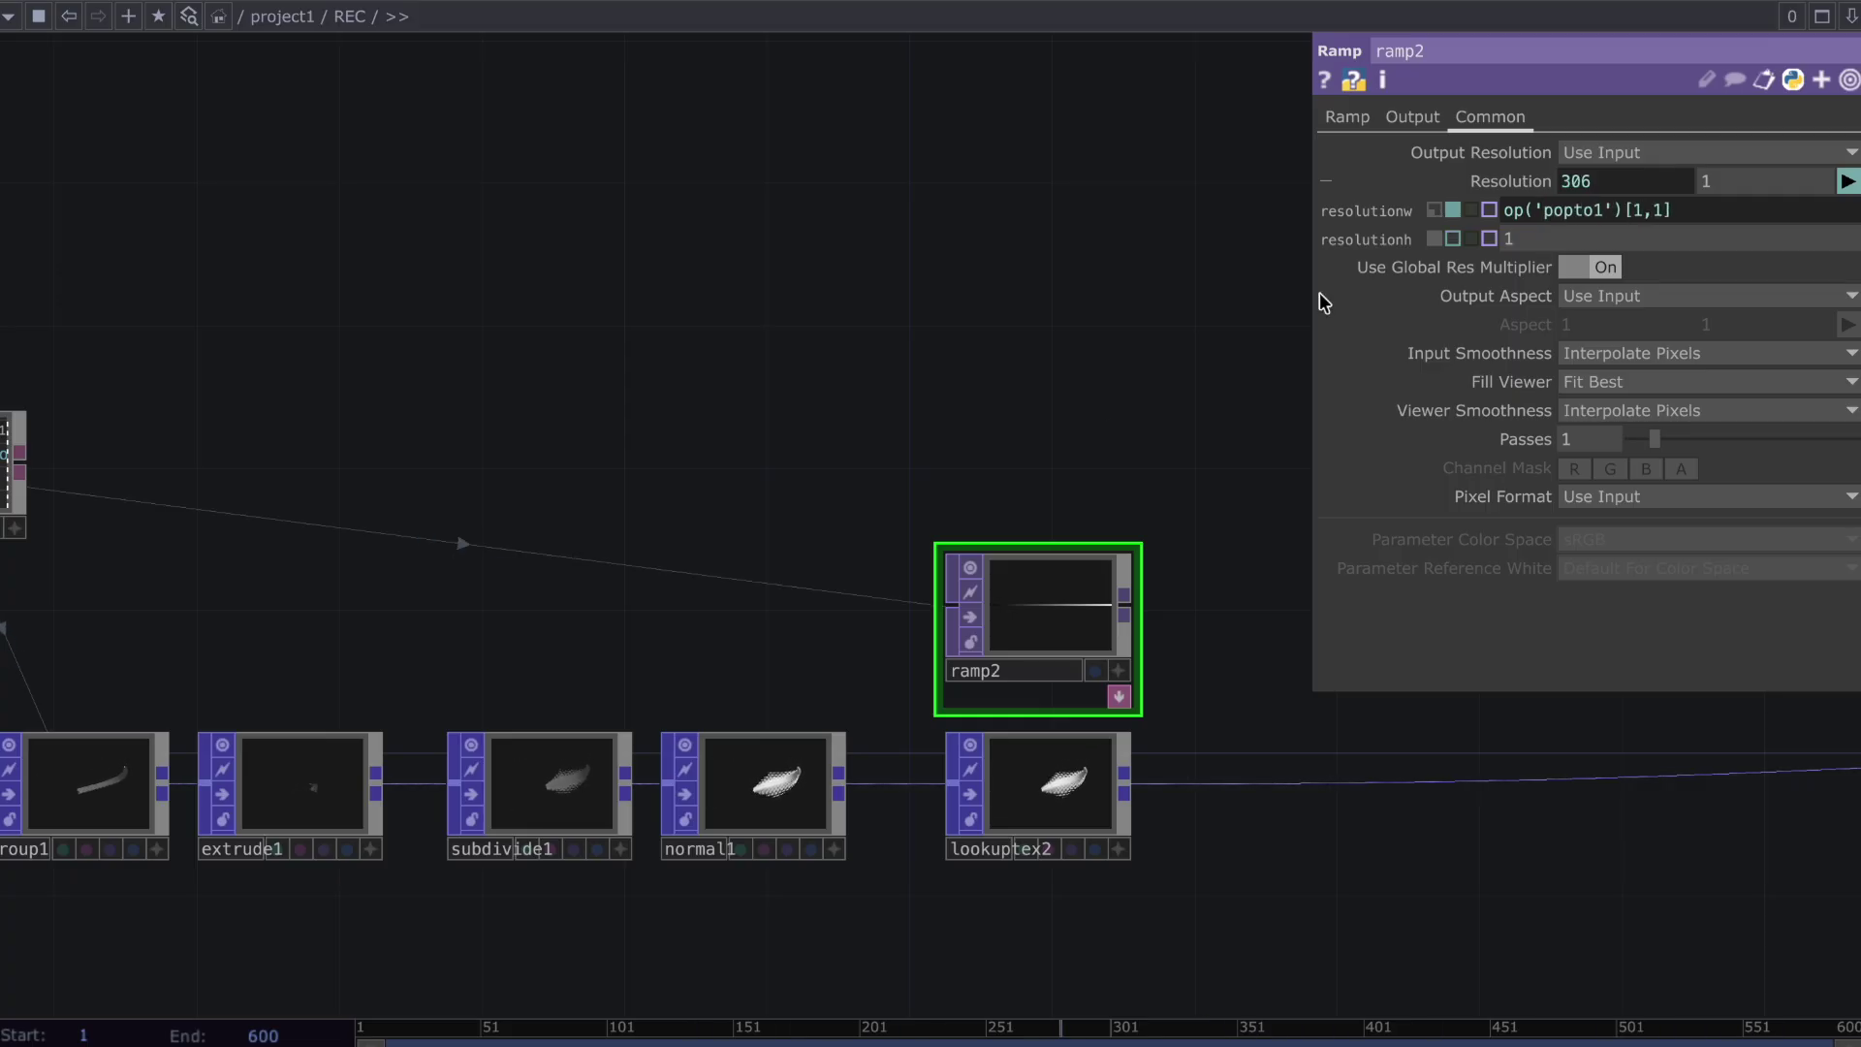
# Add a red key to ramp2 and turn its left-end key teal
pyautogui.click(1350, 117)
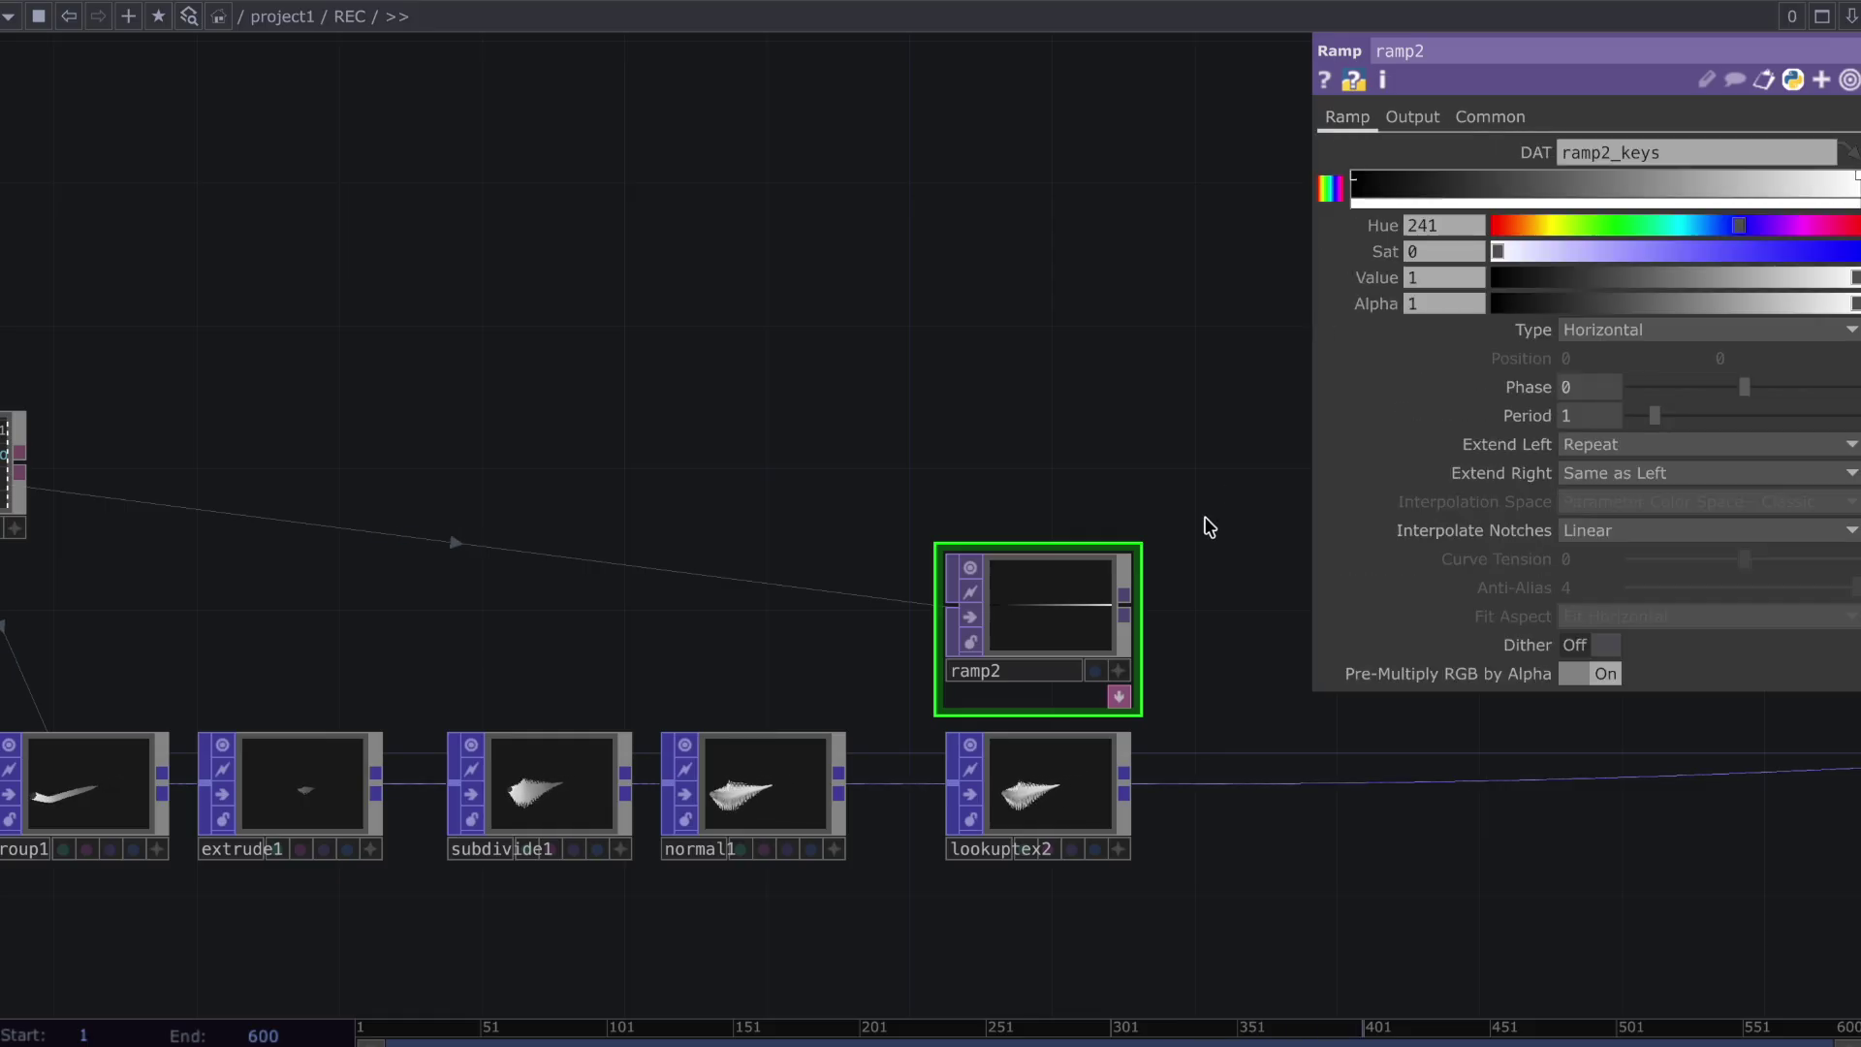
pyautogui.click(1500, 184)
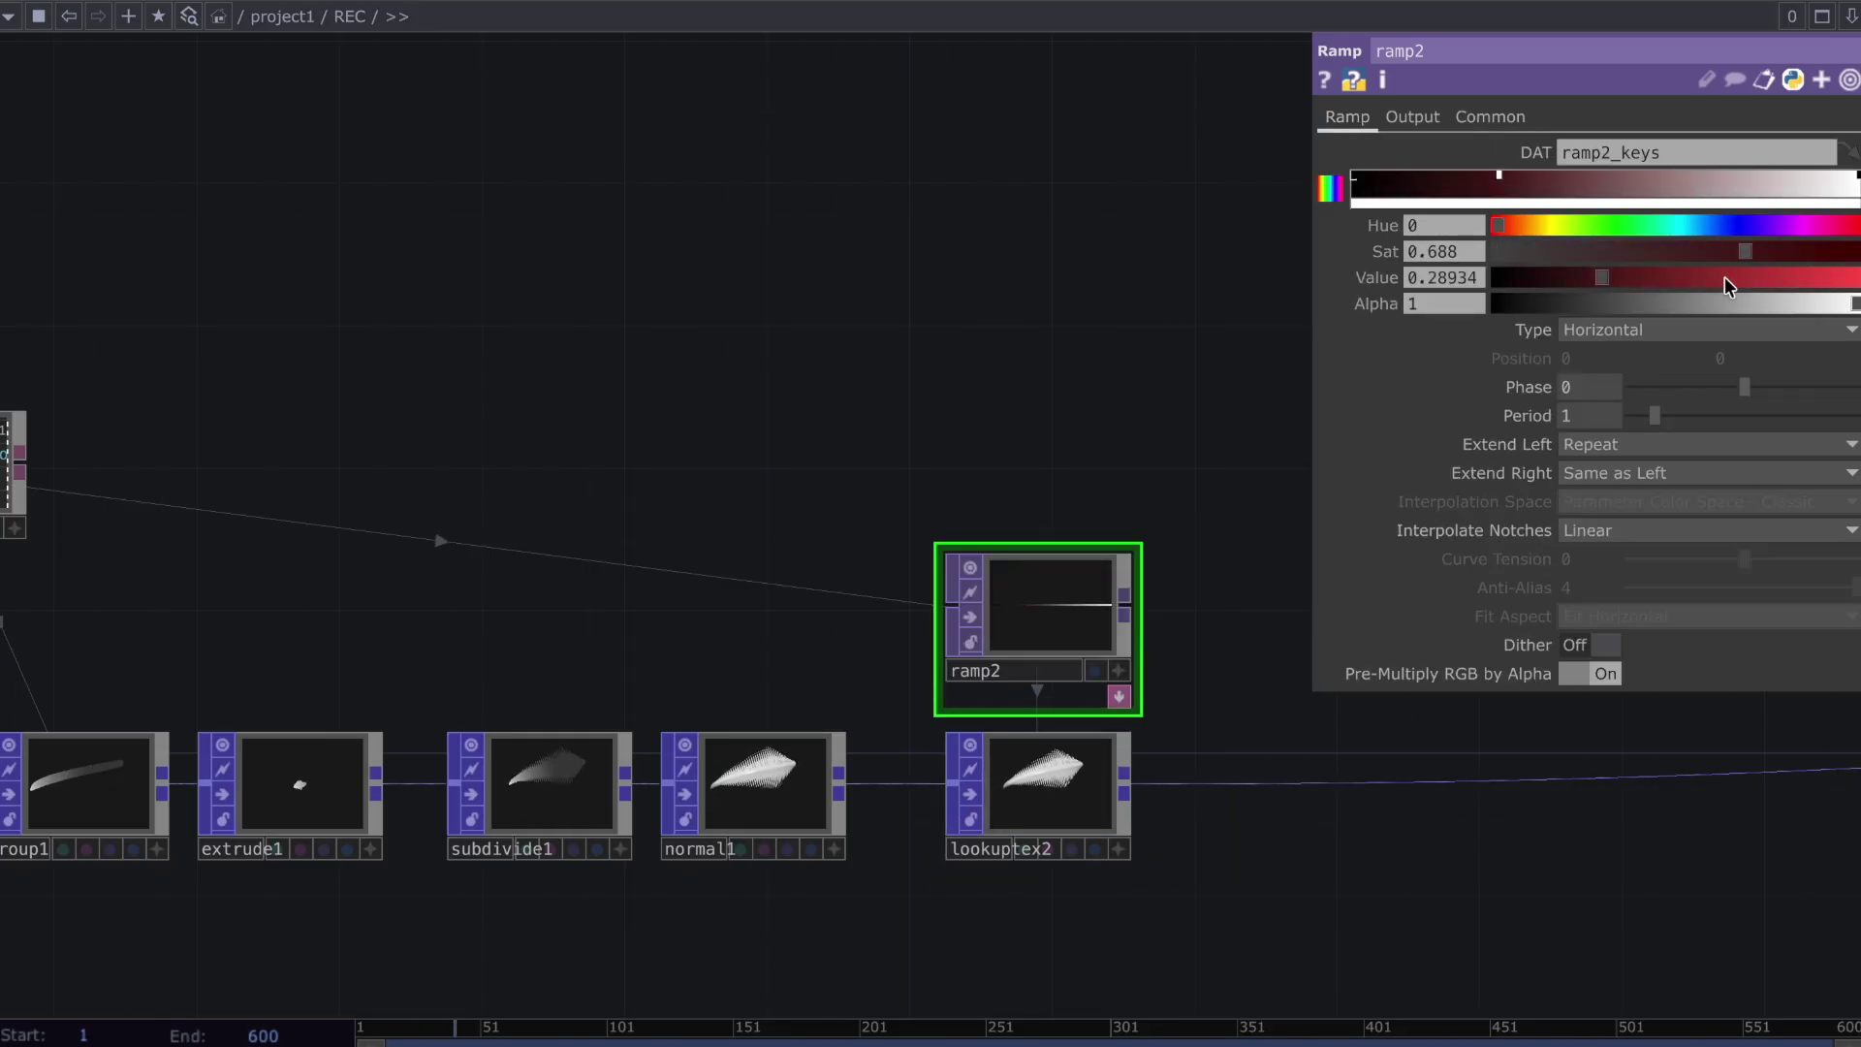
pyautogui.moveTo(1734, 281); pyautogui.dragTo(1763, 278)
pyautogui.click(1359, 182)
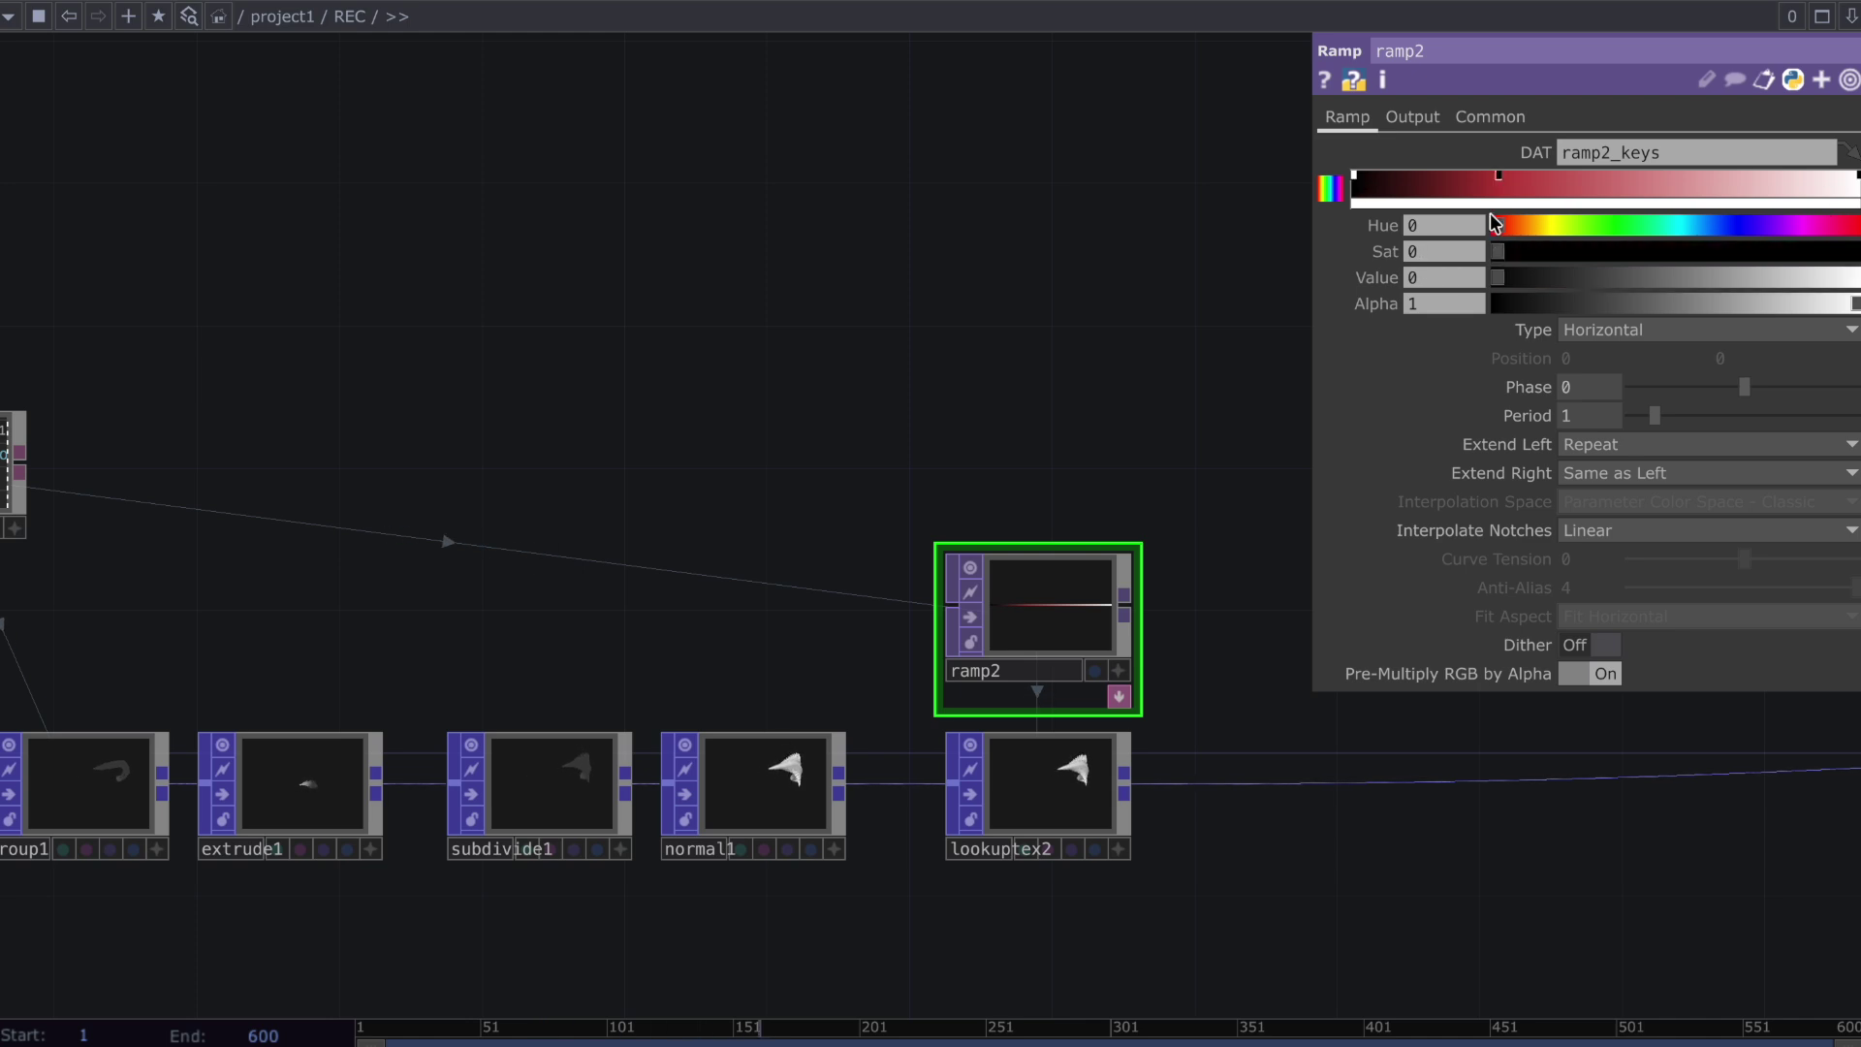
pyautogui.click(1687, 254)
pyautogui.moveTo(1694, 279); pyautogui.dragTo(1765, 280)
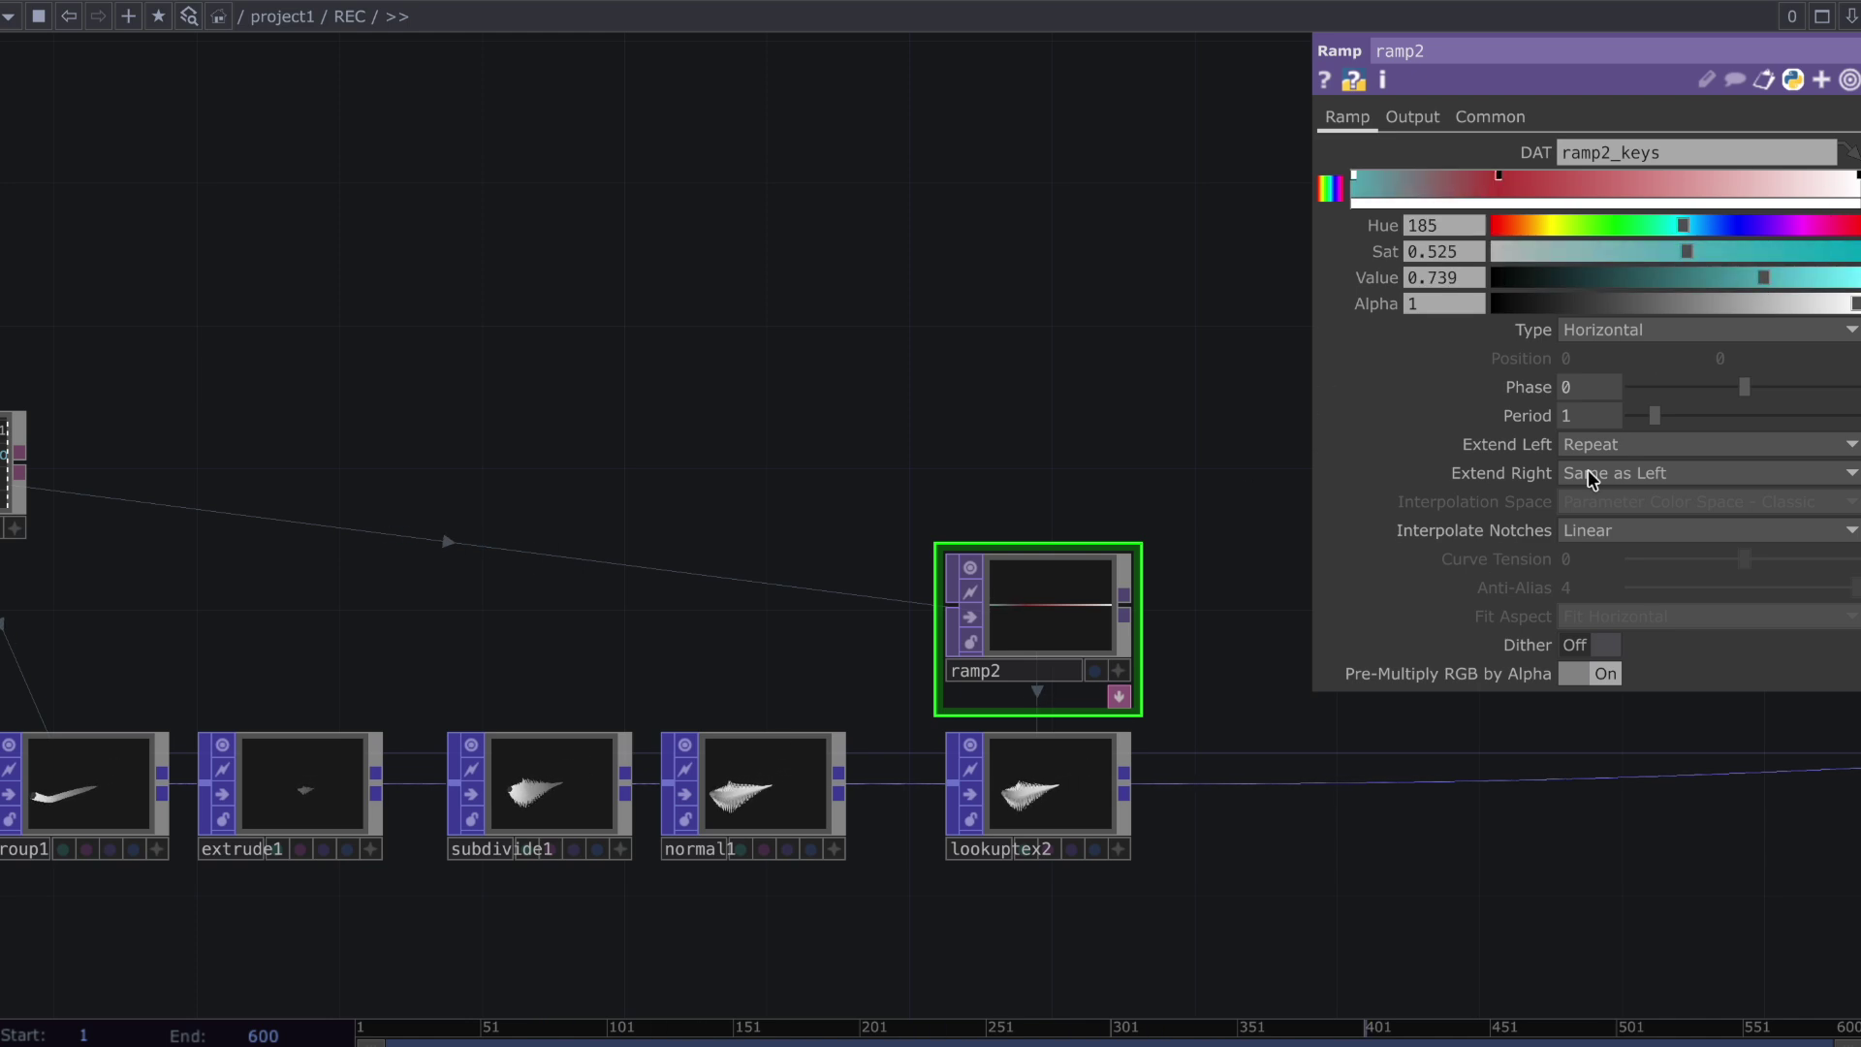
pyautogui.click(1067, 851)
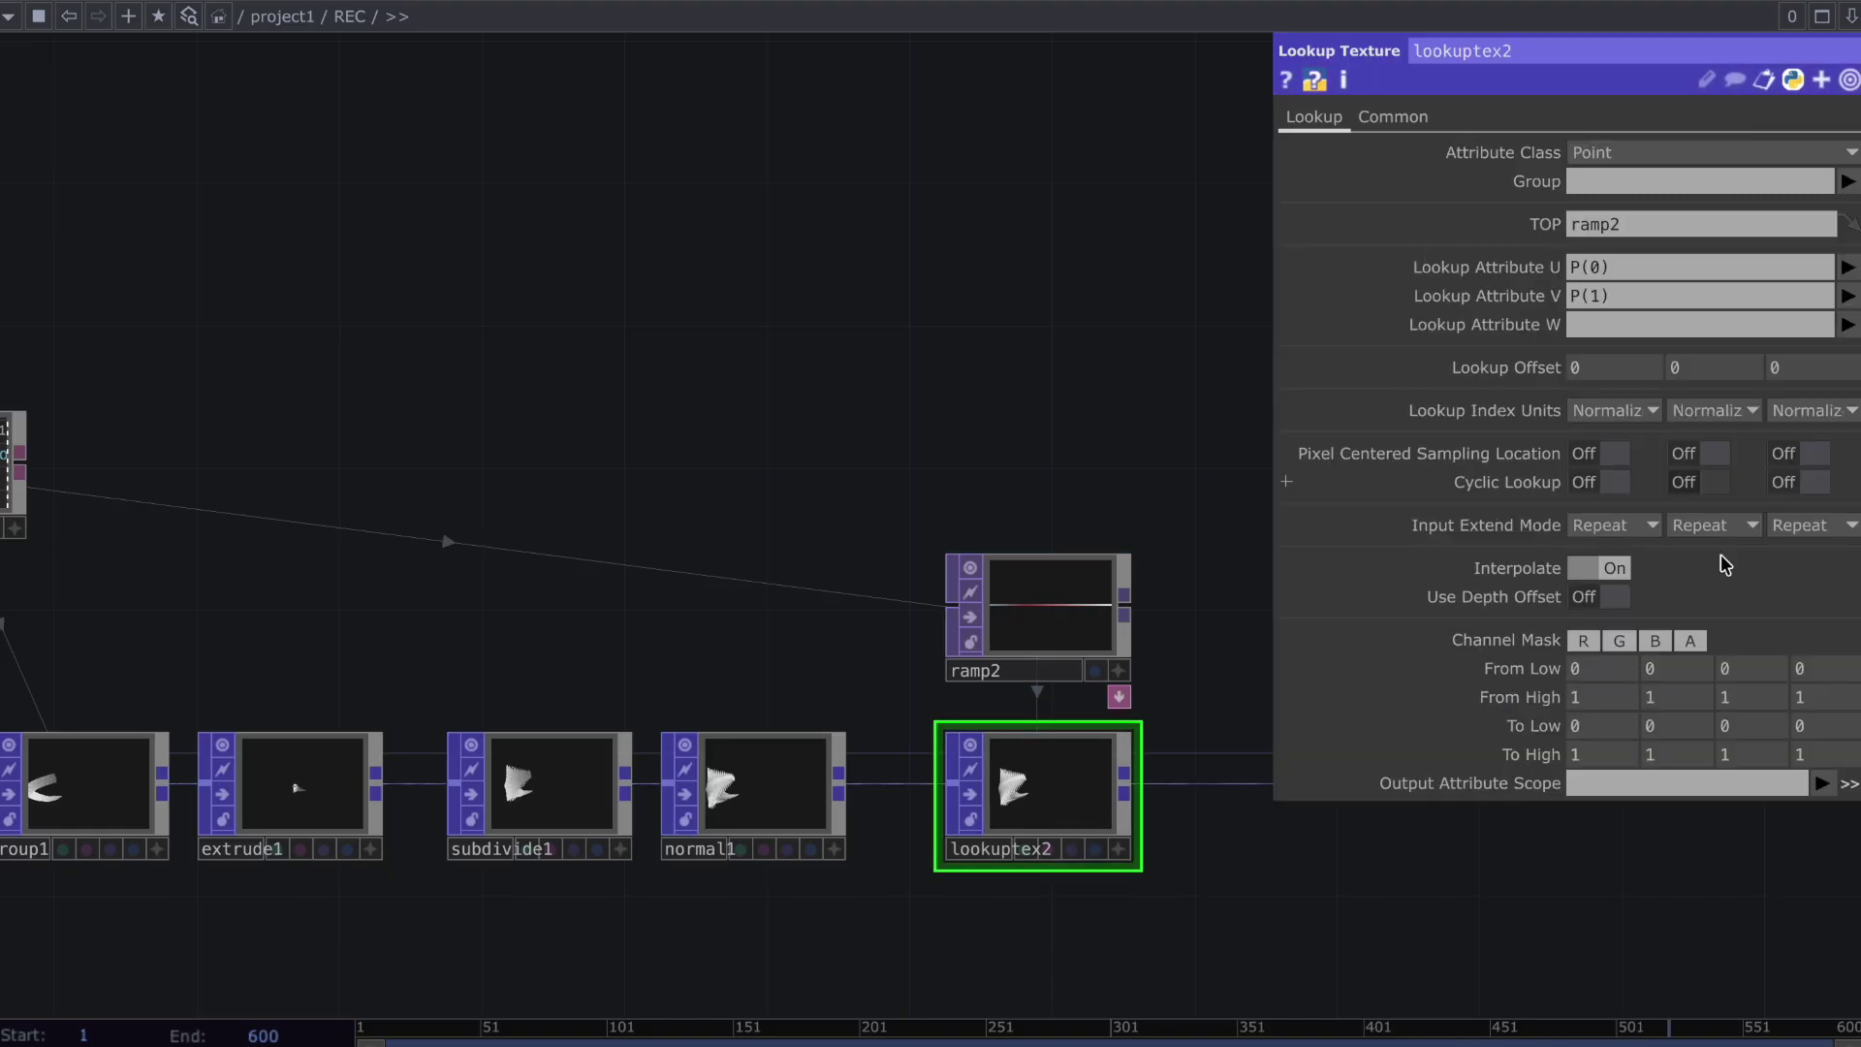
# On lookuptex2, set Lookup U to _VertCy, V to _PointCy, and output to Color.rgb
pyautogui.click(1848, 266)
pyautogui.moveTo(1854, 528)
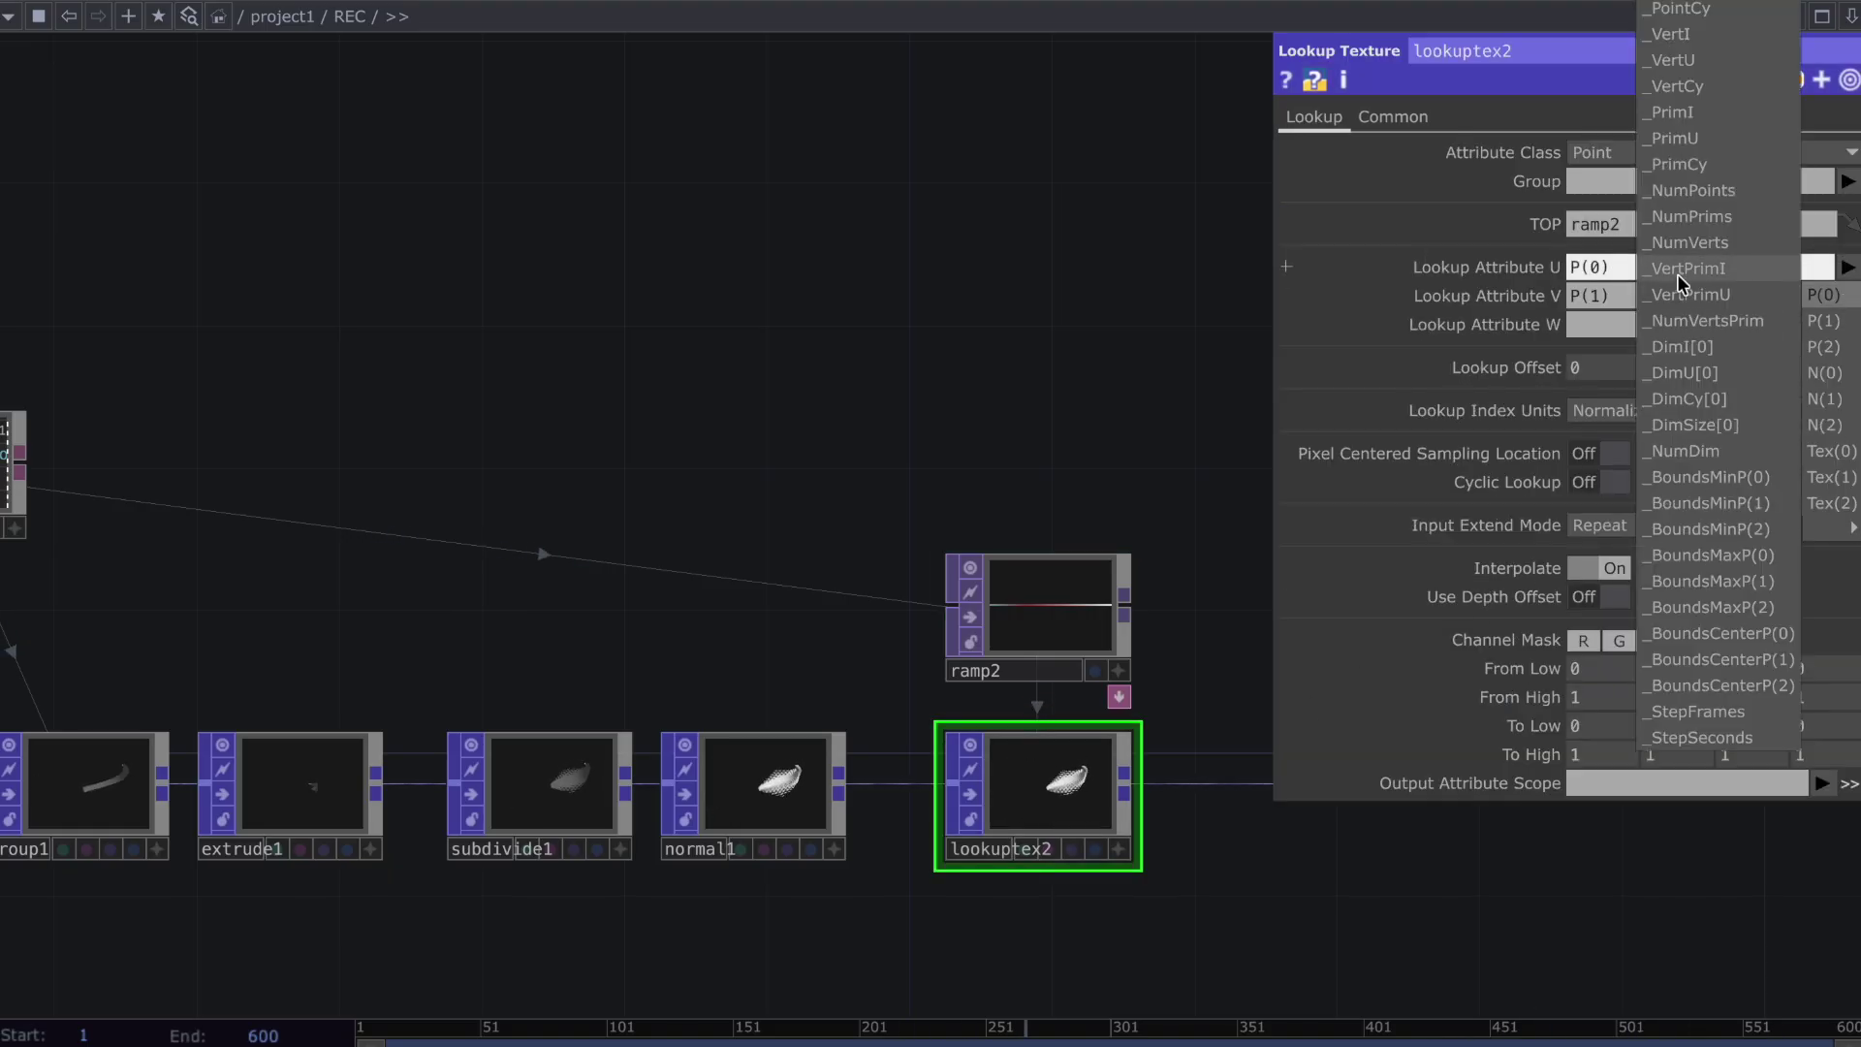
pyautogui.click(1693, 86)
pyautogui.click(1848, 297)
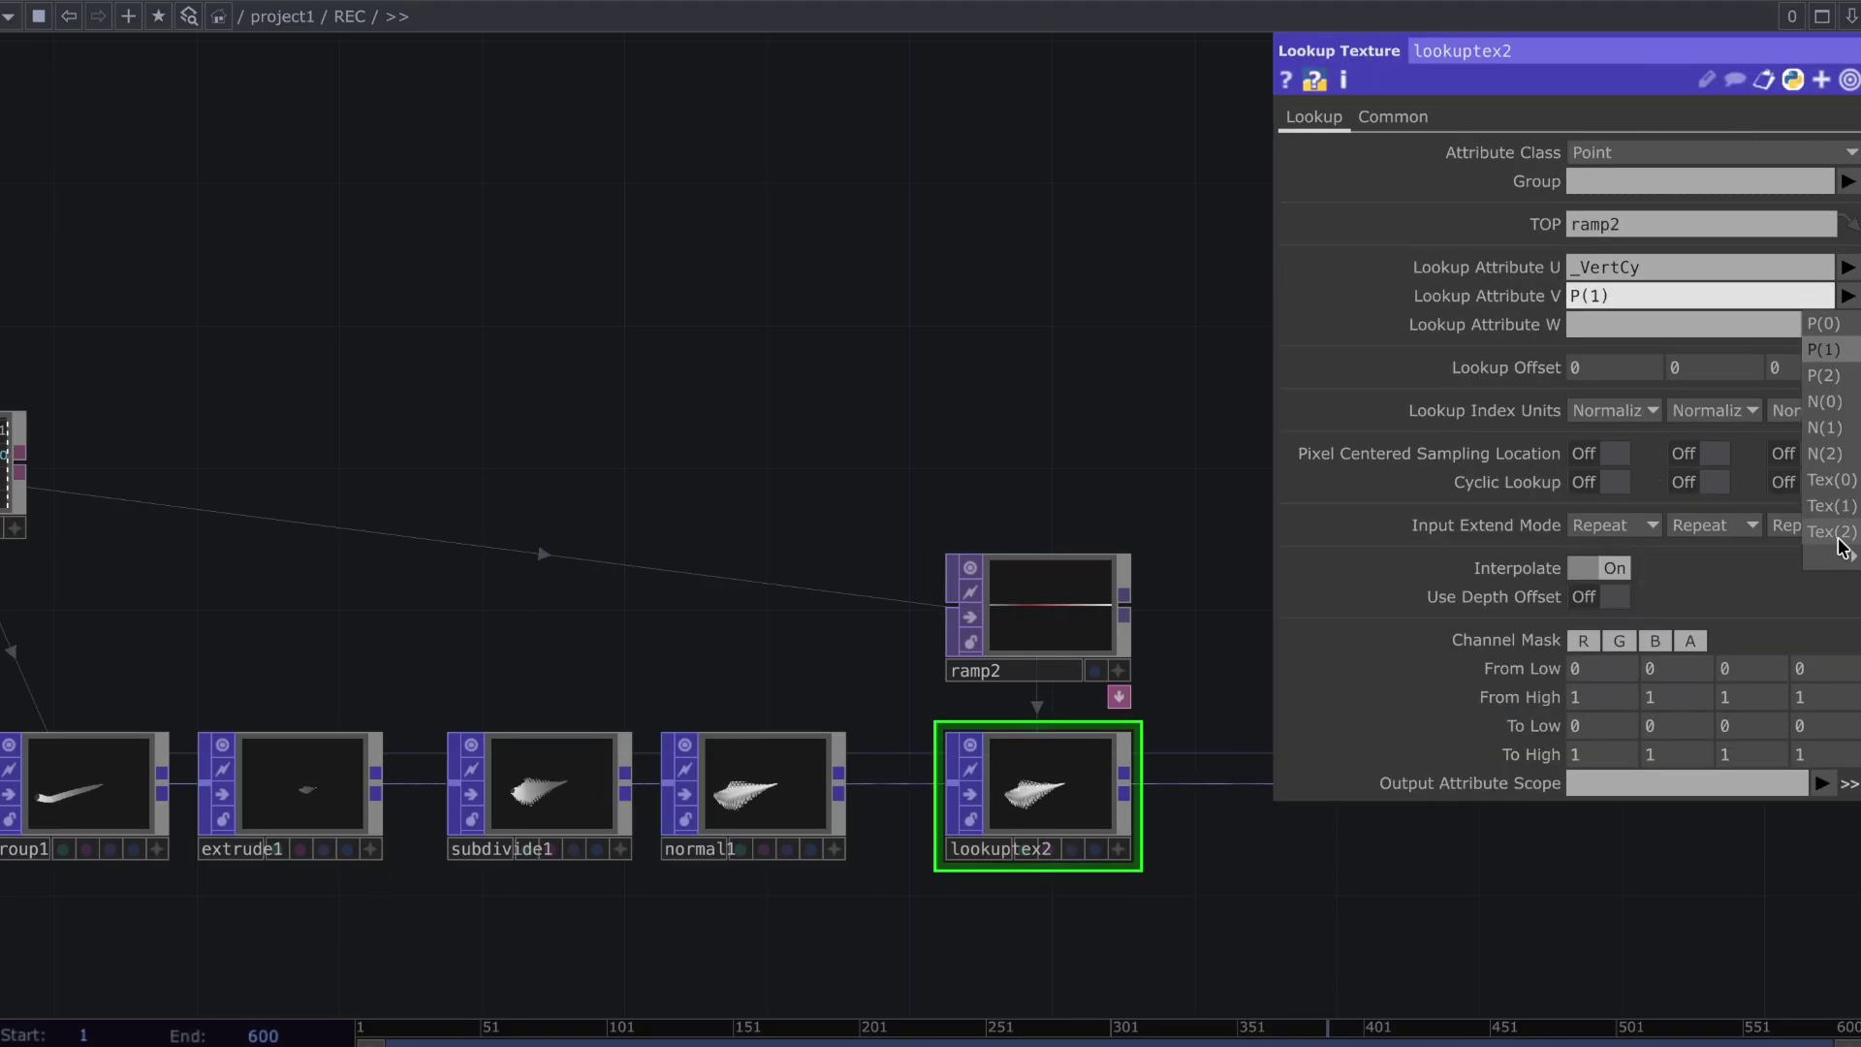
pyautogui.moveTo(1847, 555)
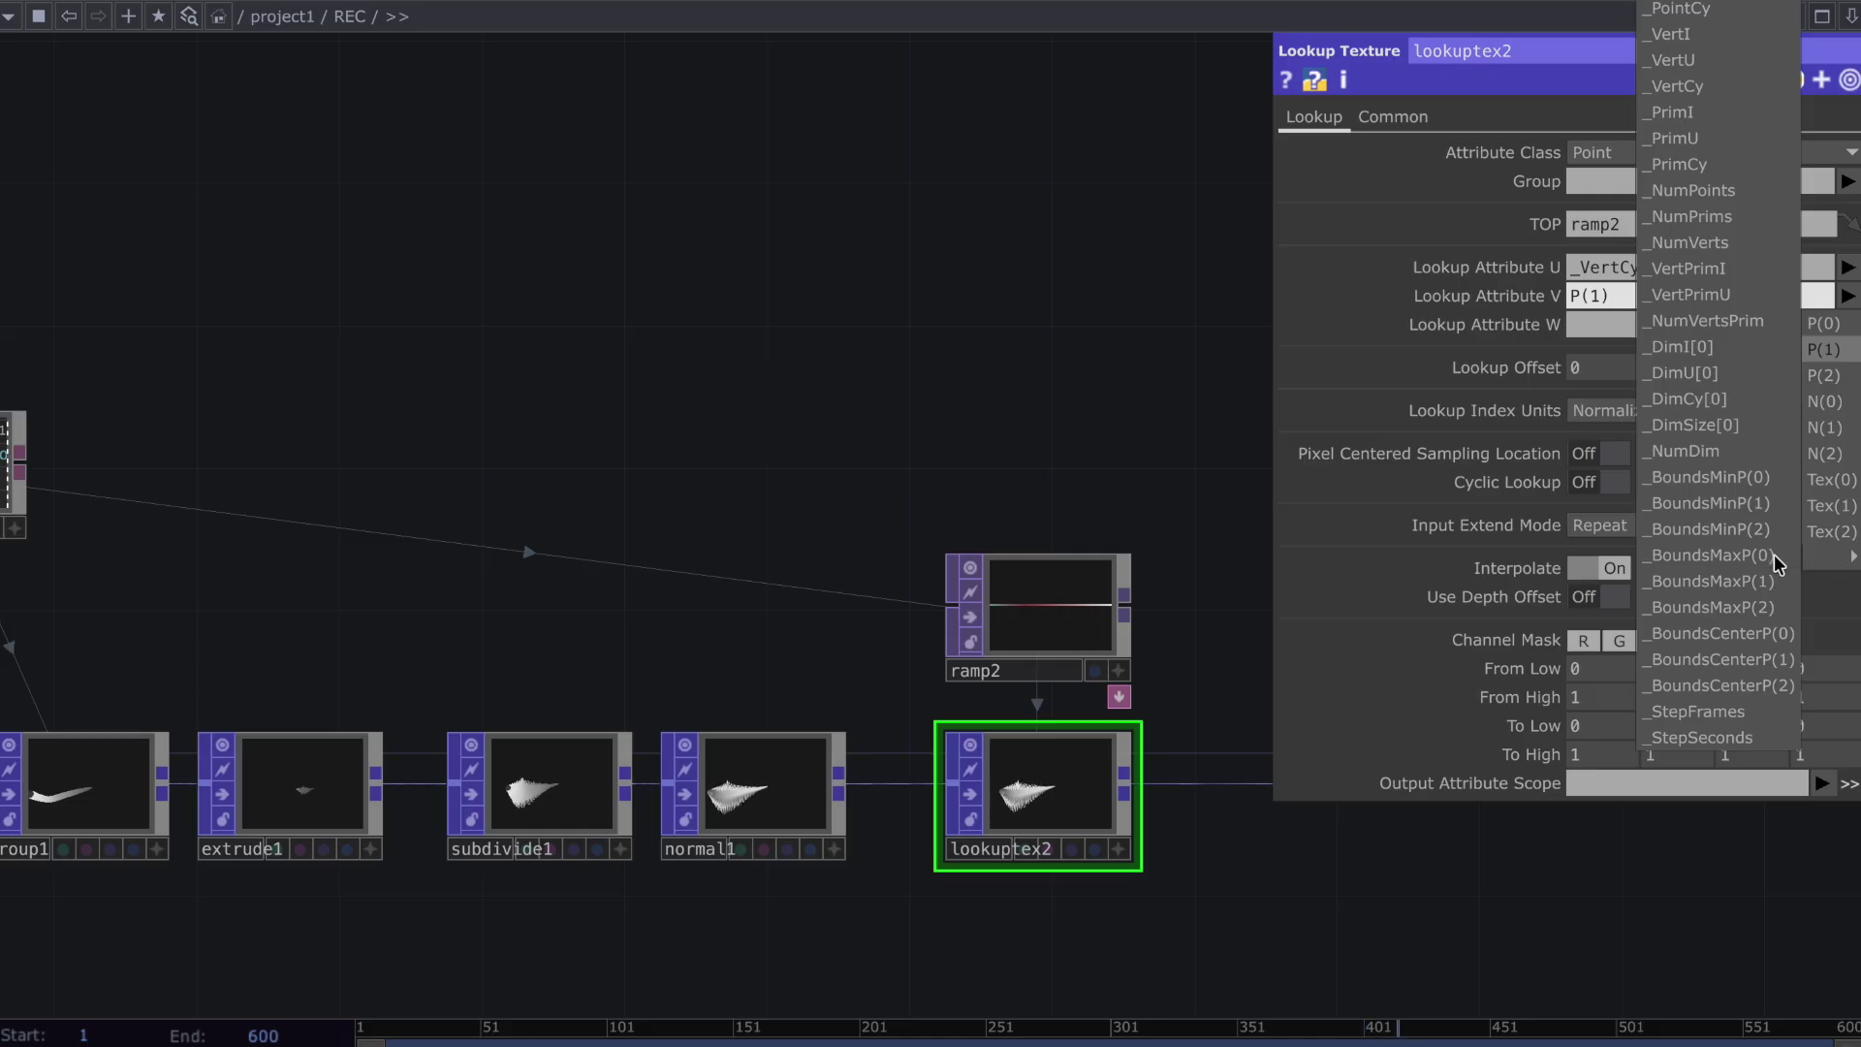
pyautogui.click(1757, 11)
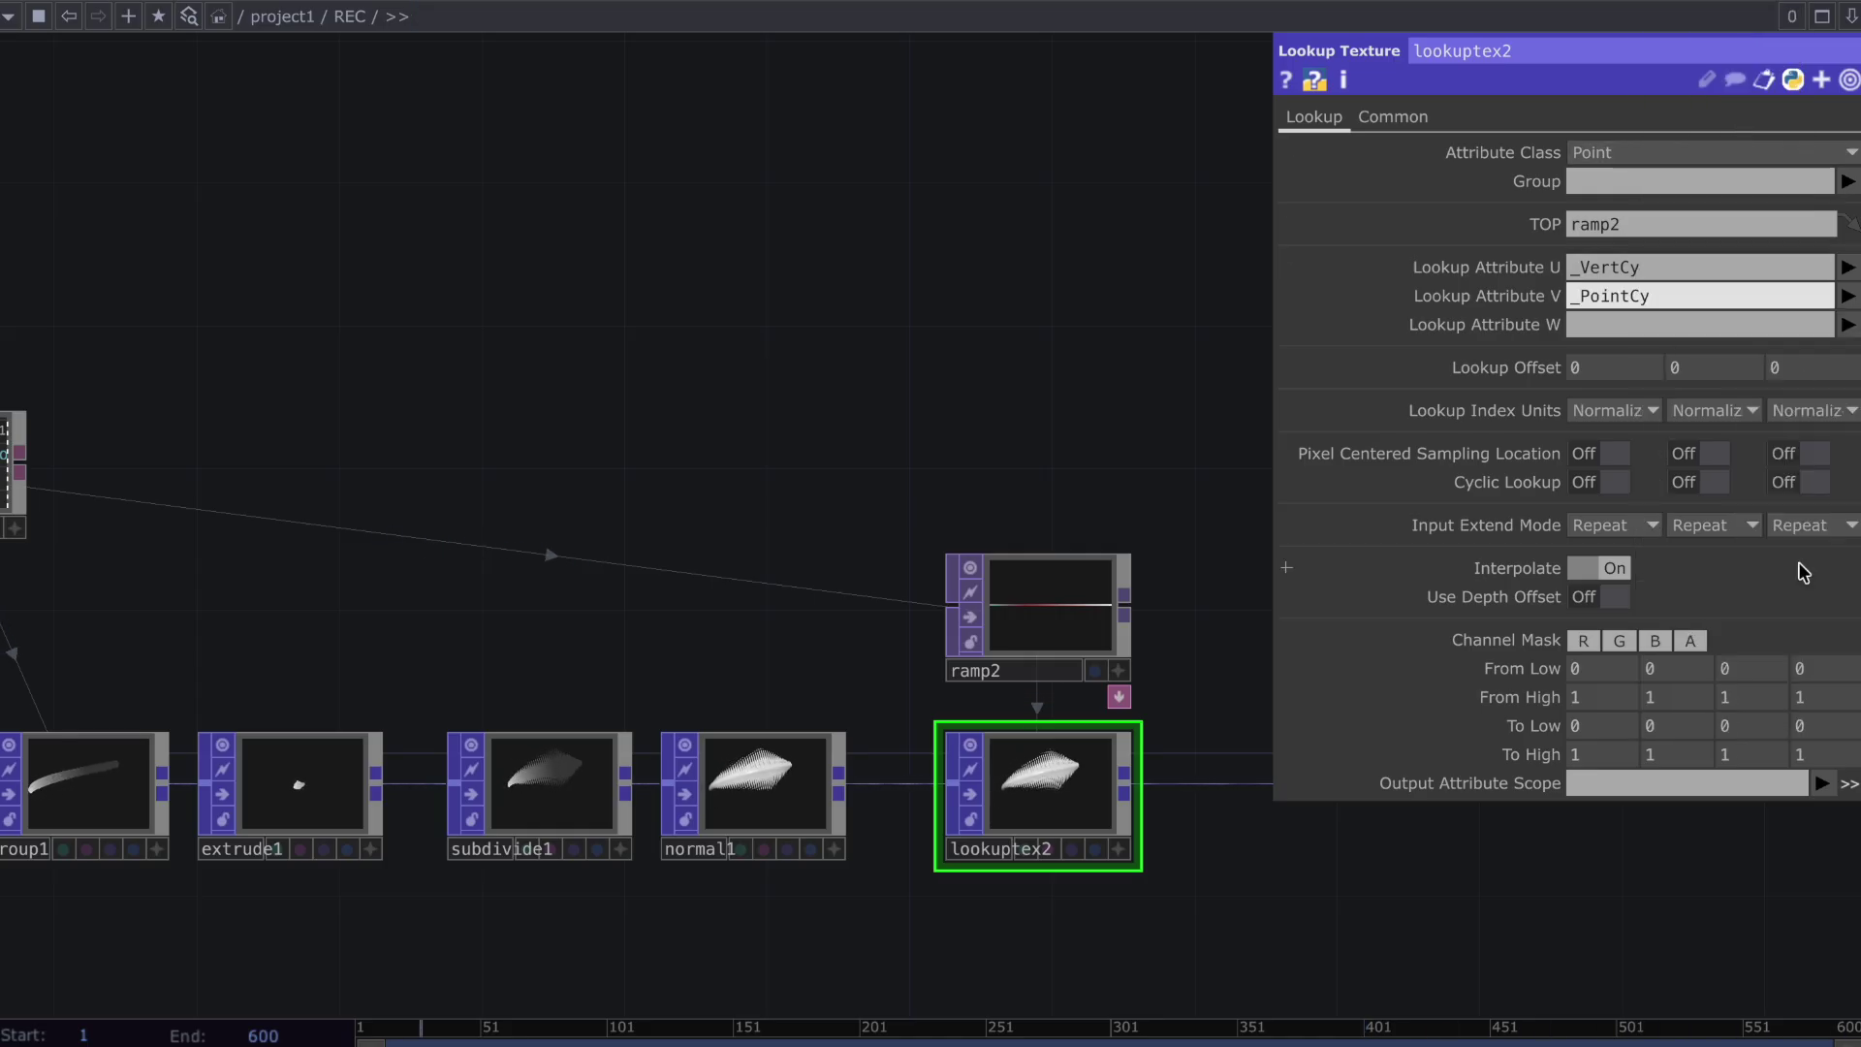
pyautogui.click(1823, 784)
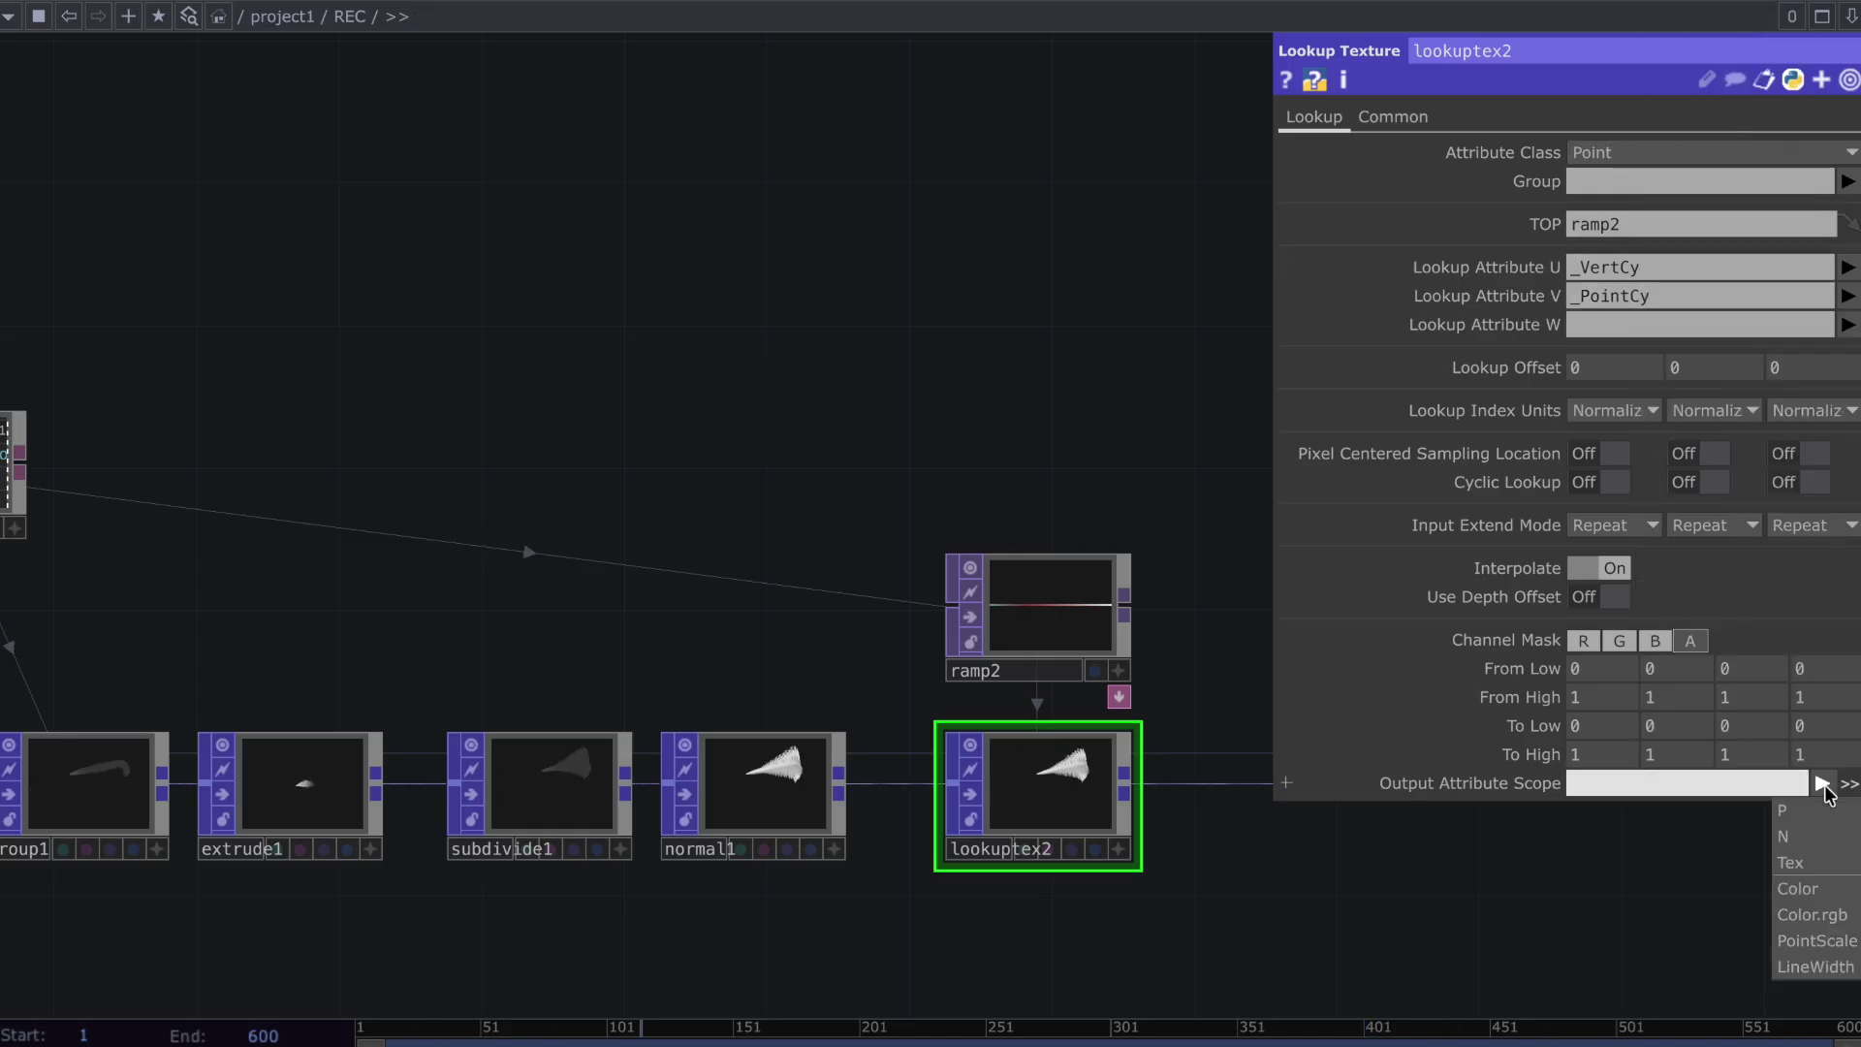
pyautogui.click(1824, 912)
pyautogui.scroll(5, 1059, 852)
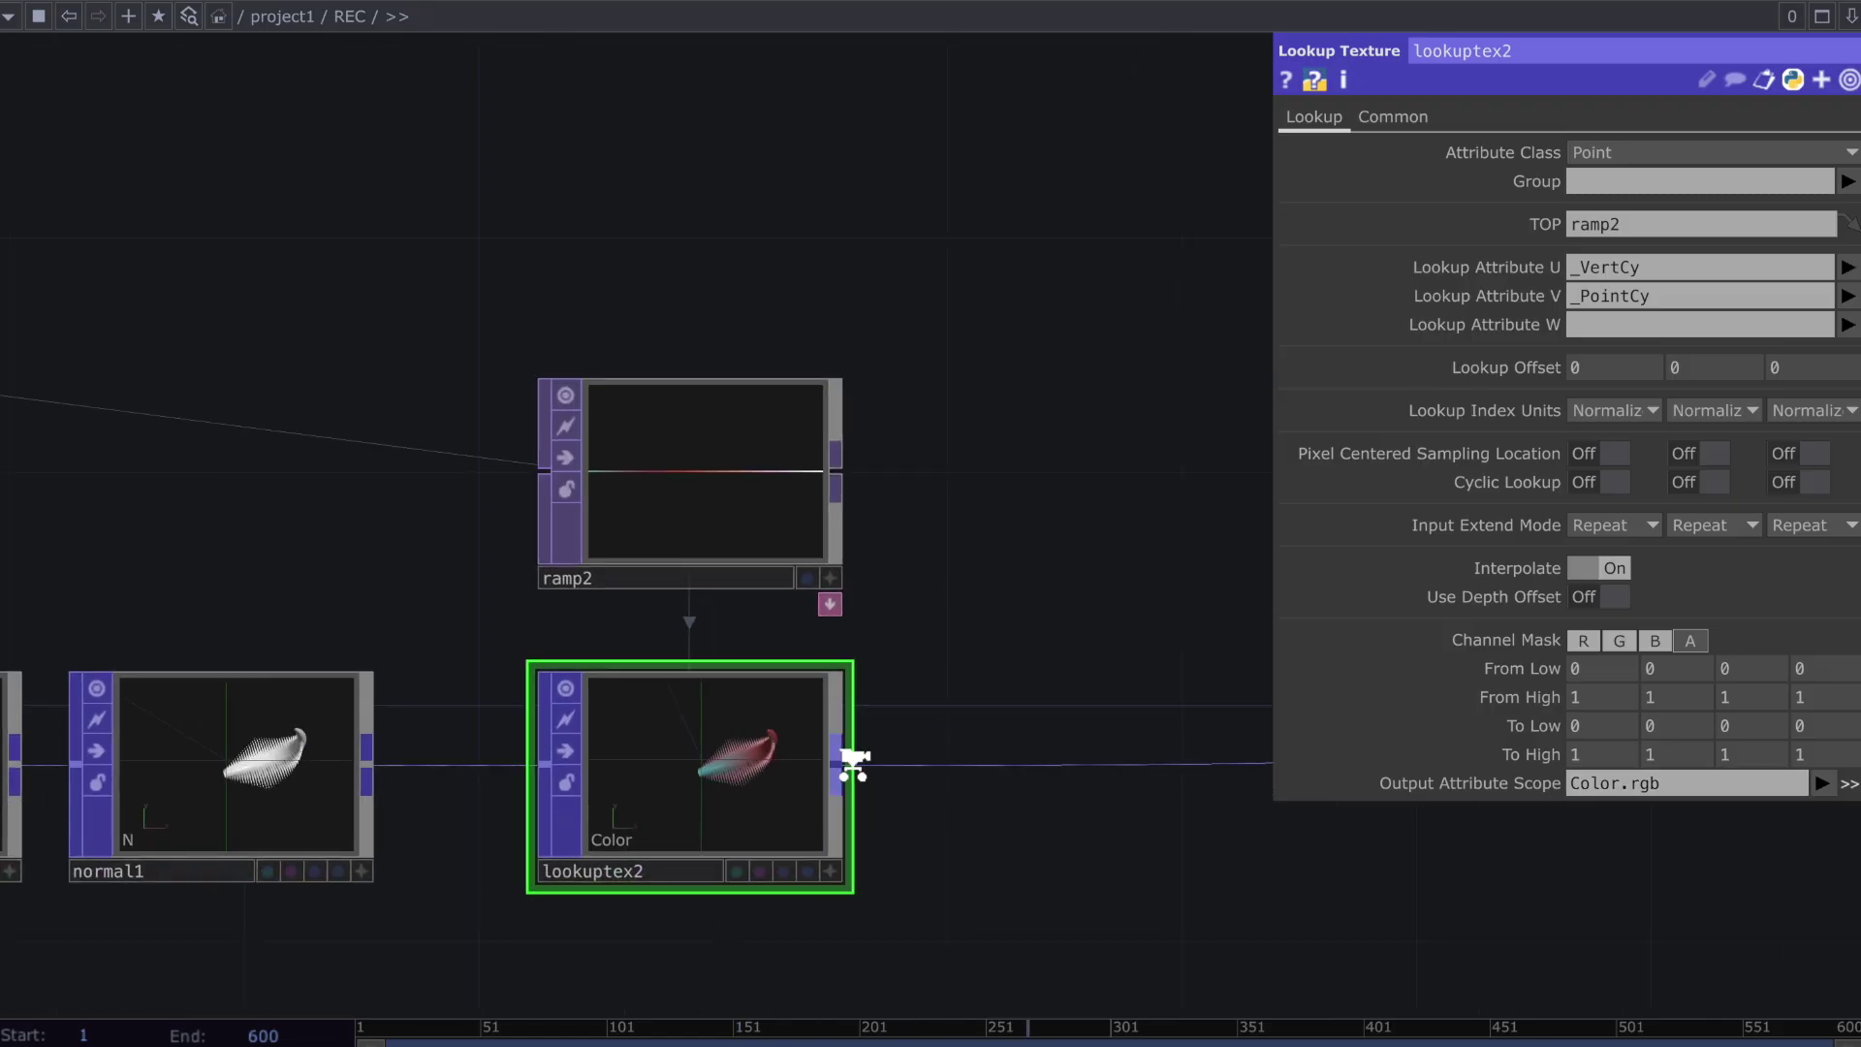
# Shift ramp2's red key right, make the right end dark blue and the left end purple
pyautogui.click(803, 525)
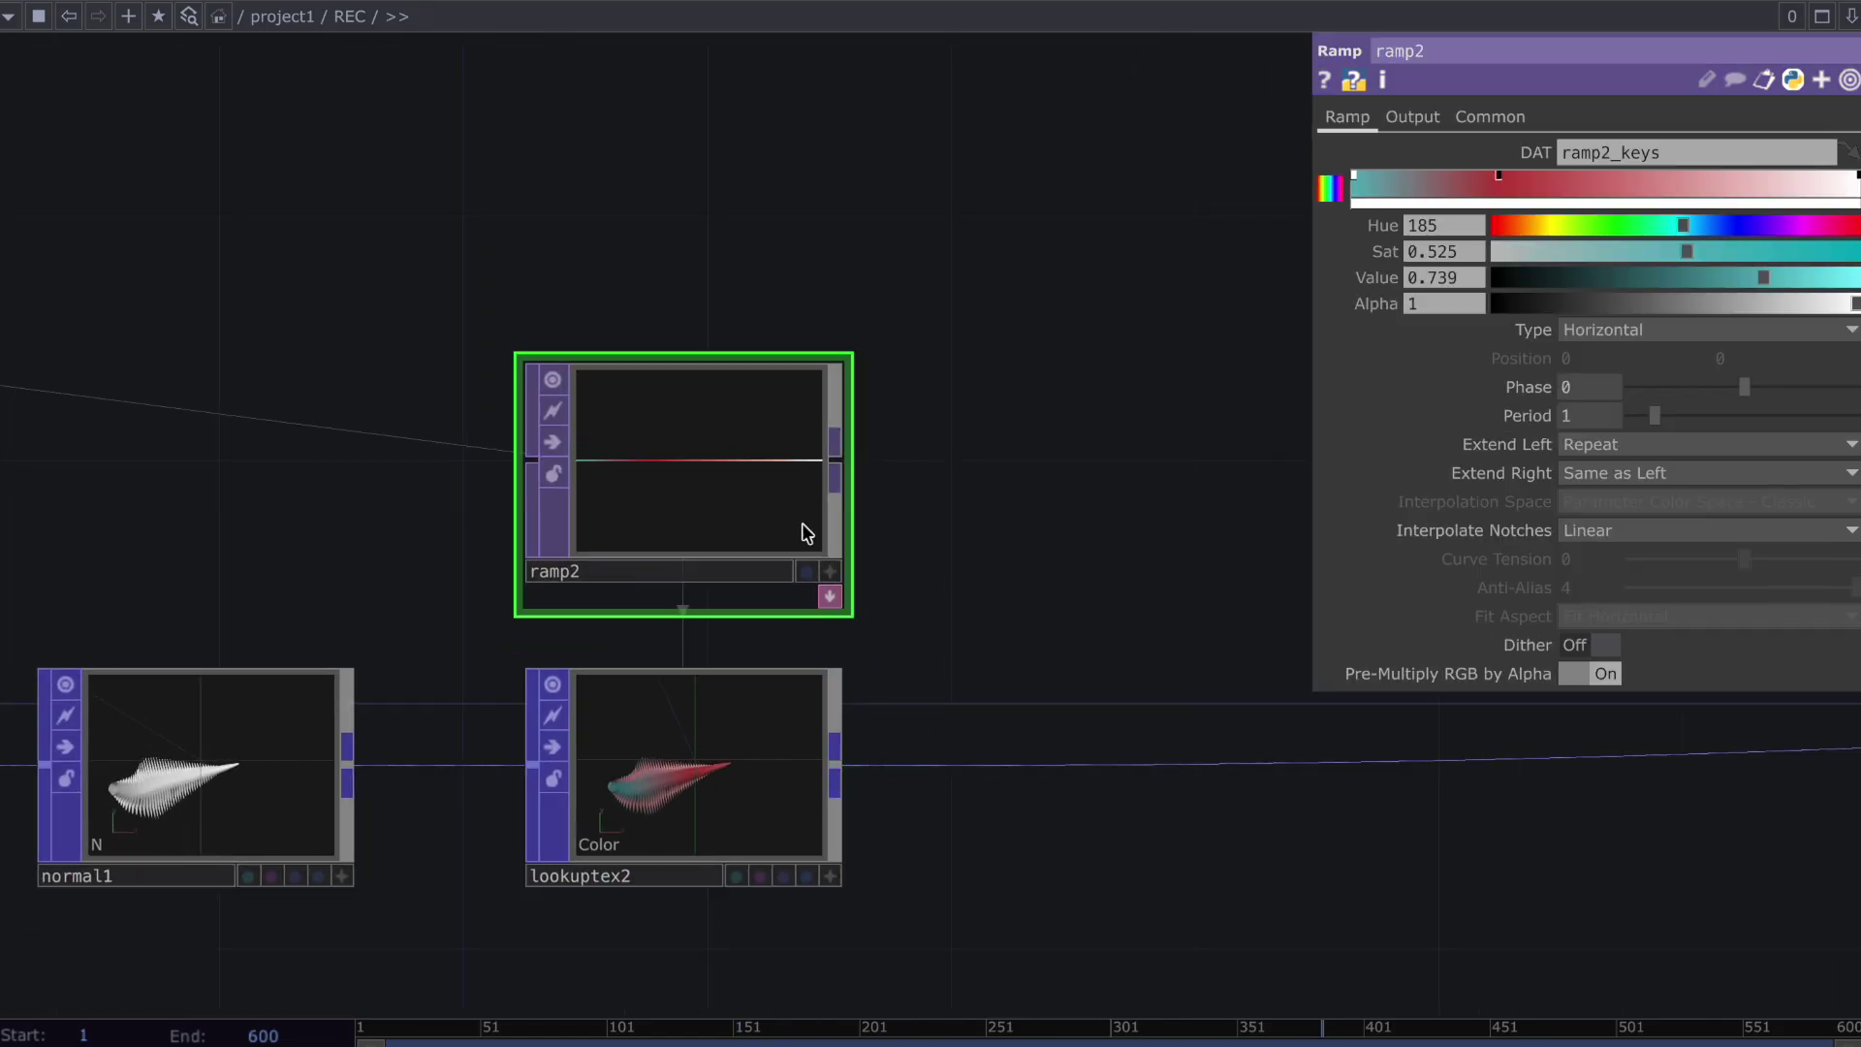
pyautogui.moveTo(1507, 175); pyautogui.dragTo(1566, 181)
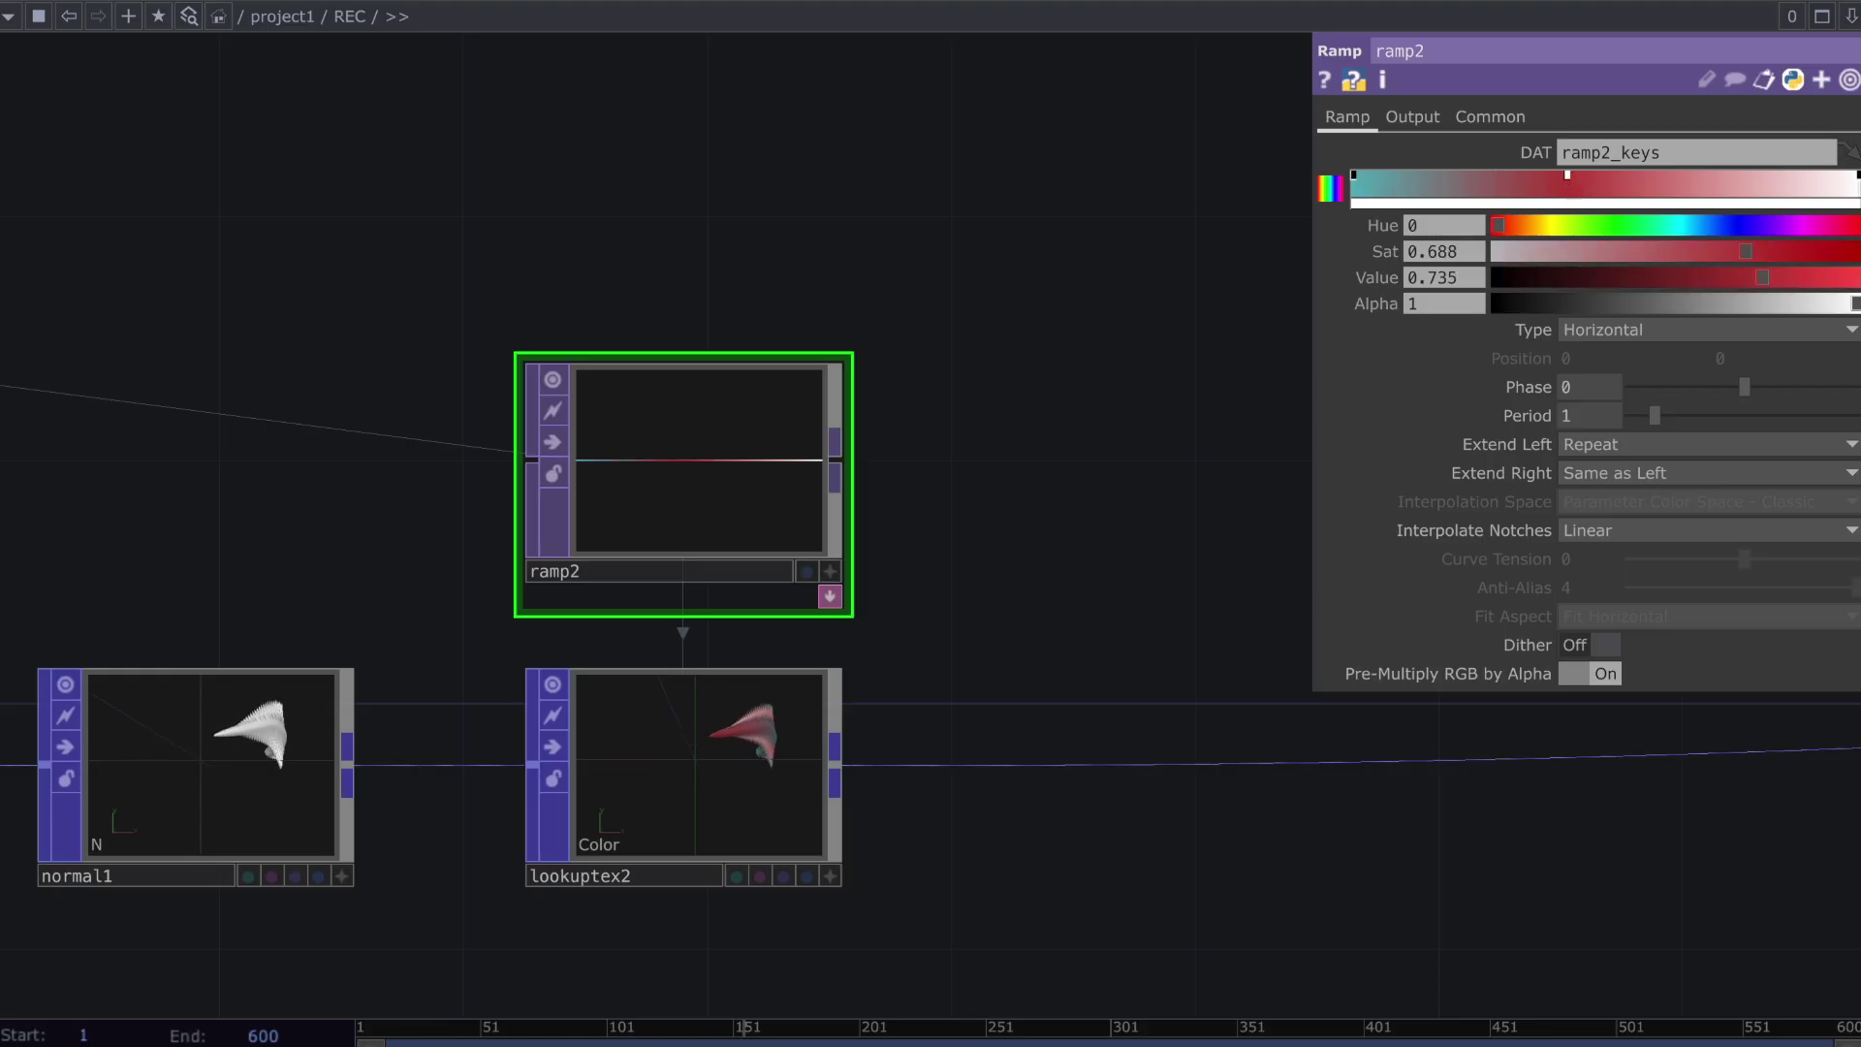
pyautogui.click(1857, 179)
pyautogui.moveTo(1744, 246); pyautogui.dragTo(1778, 251)
pyautogui.moveTo(1771, 277); pyautogui.dragTo(1736, 278)
pyautogui.click(1404, 200)
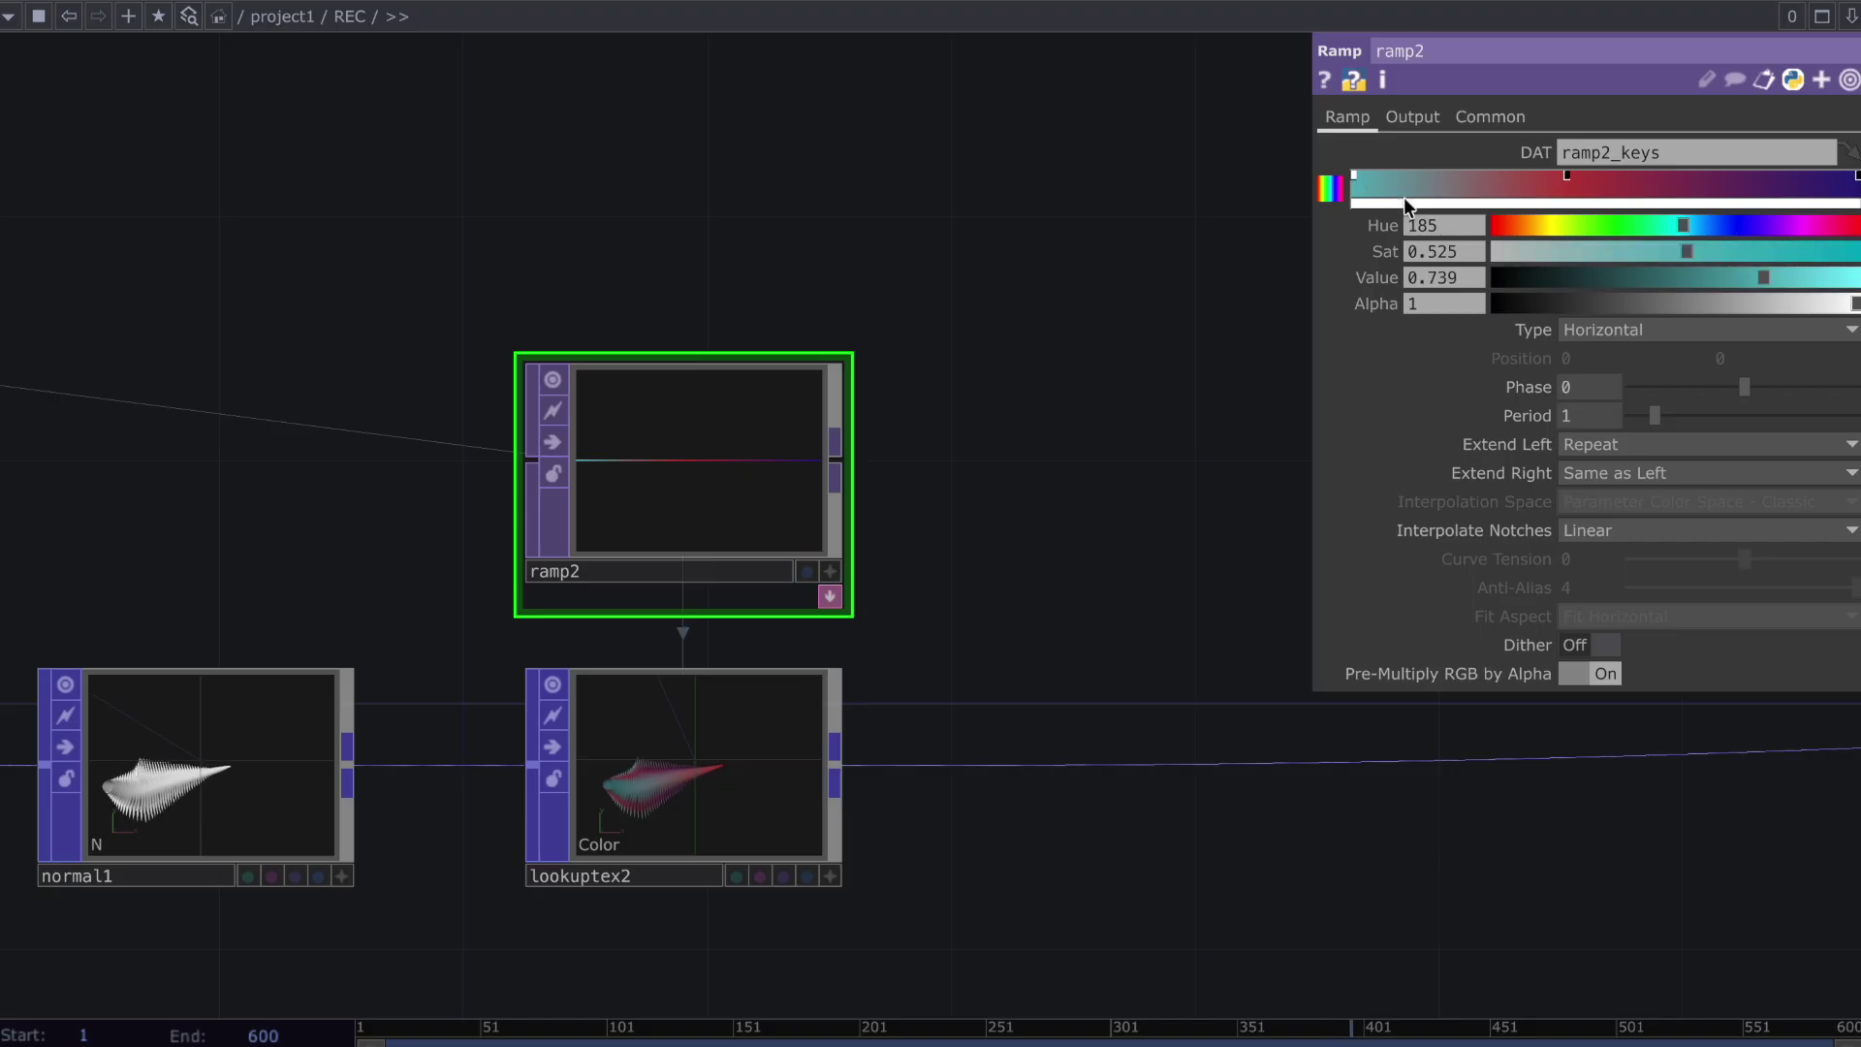
pyautogui.moveTo(1643, 225); pyautogui.dragTo(1658, 277)
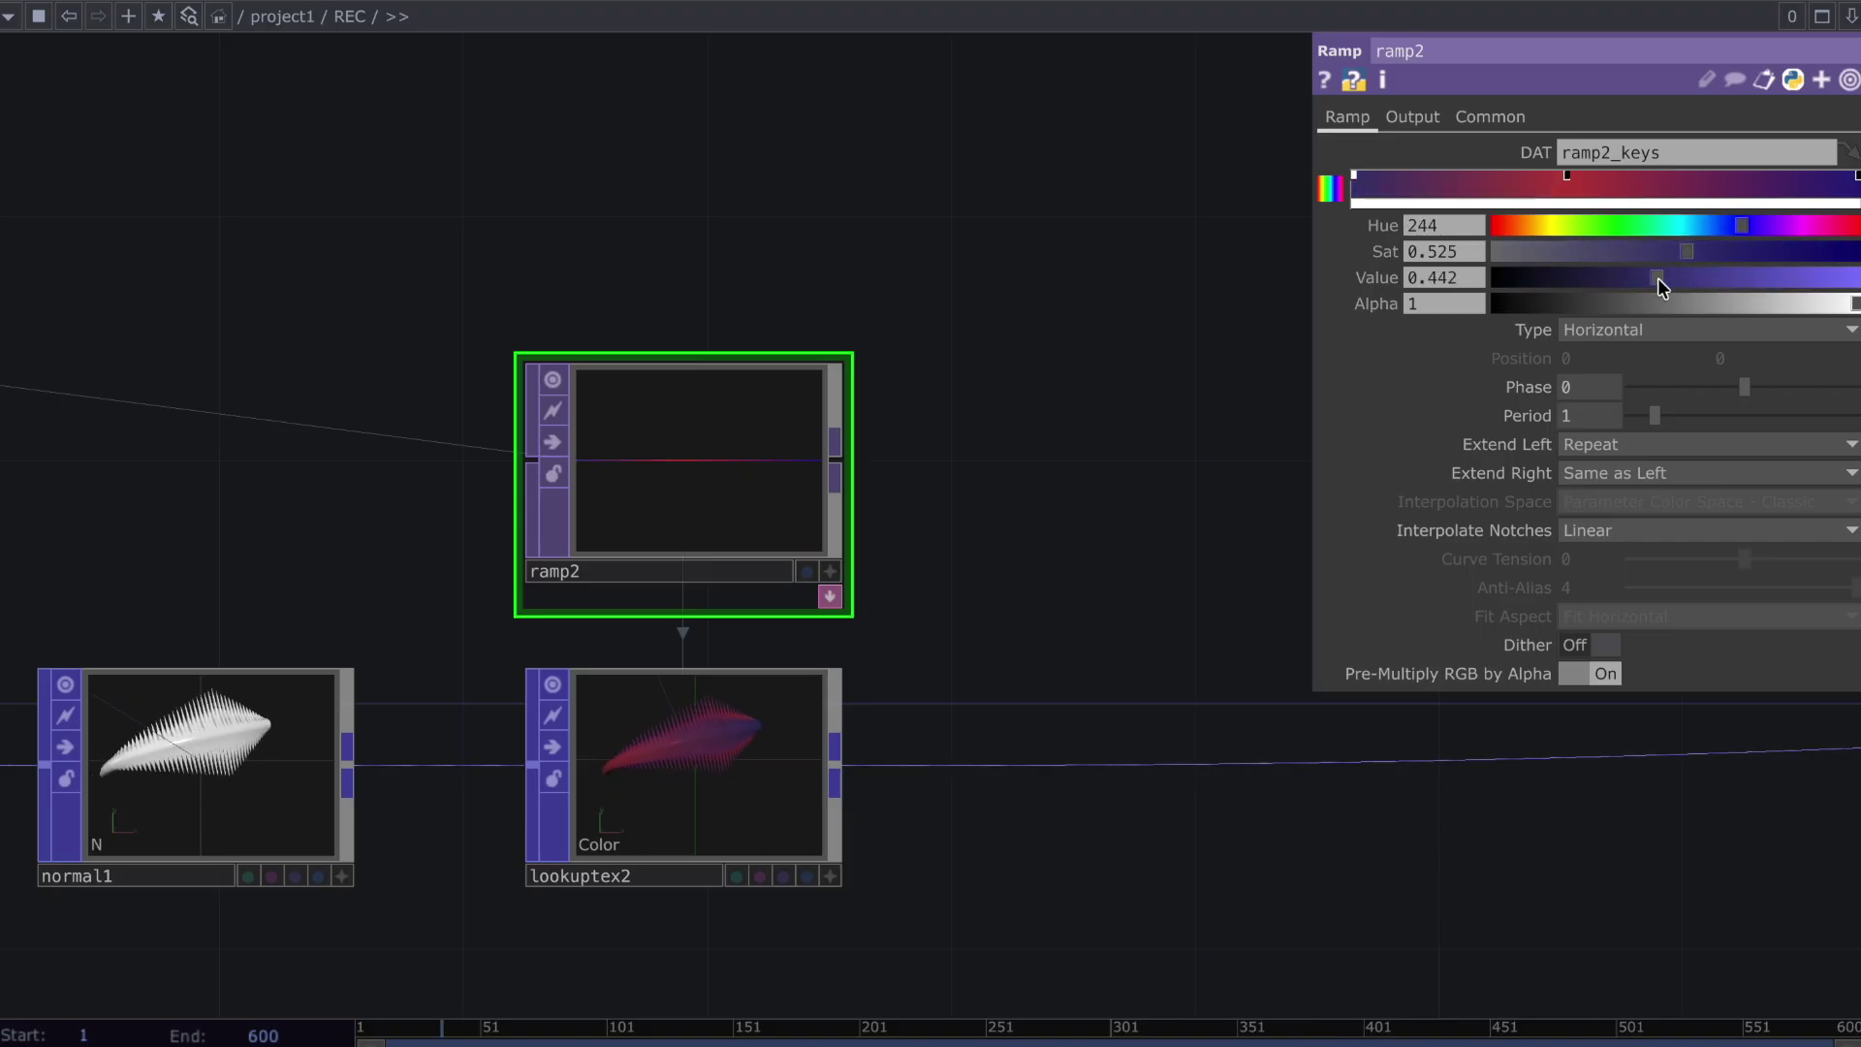
pyautogui.scroll(-6, 1120, 422)
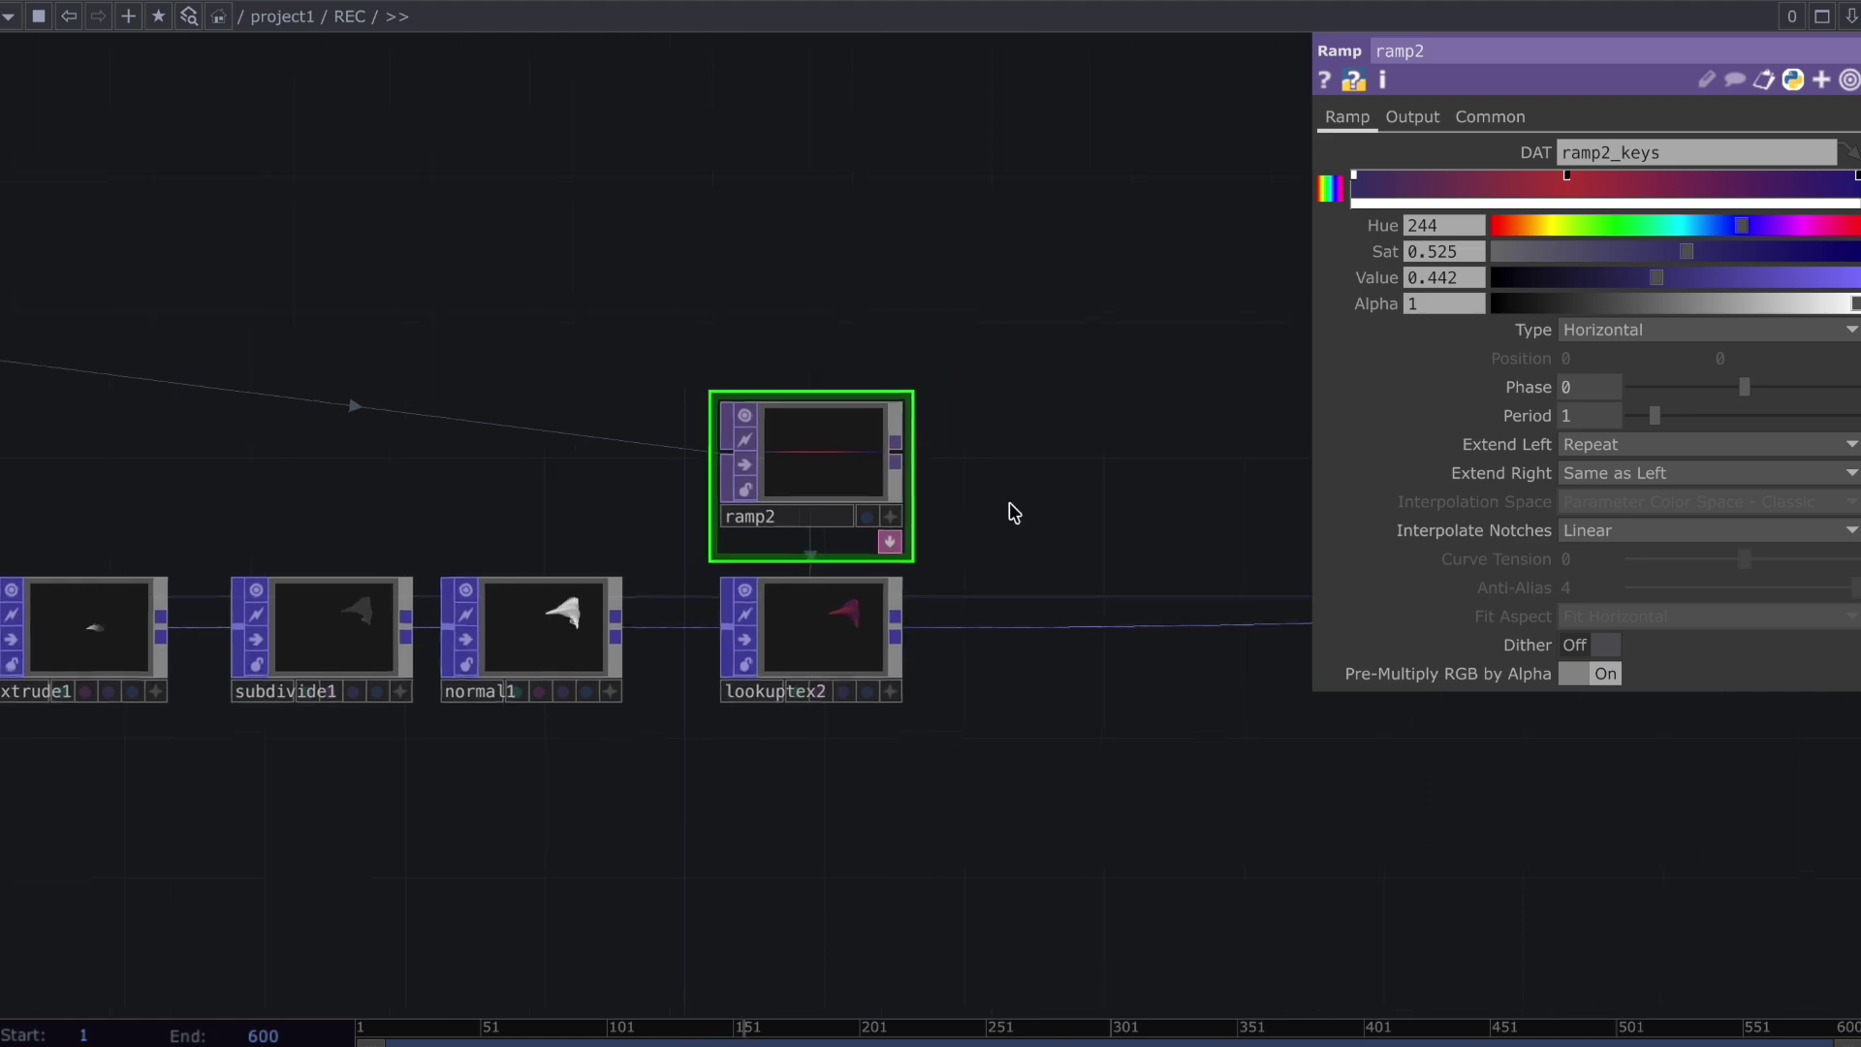
pyautogui.scroll(-4, 1114, 686)
# Create a Phong material, phong1, in the network
pyautogui.scroll(4, 1134, 715)
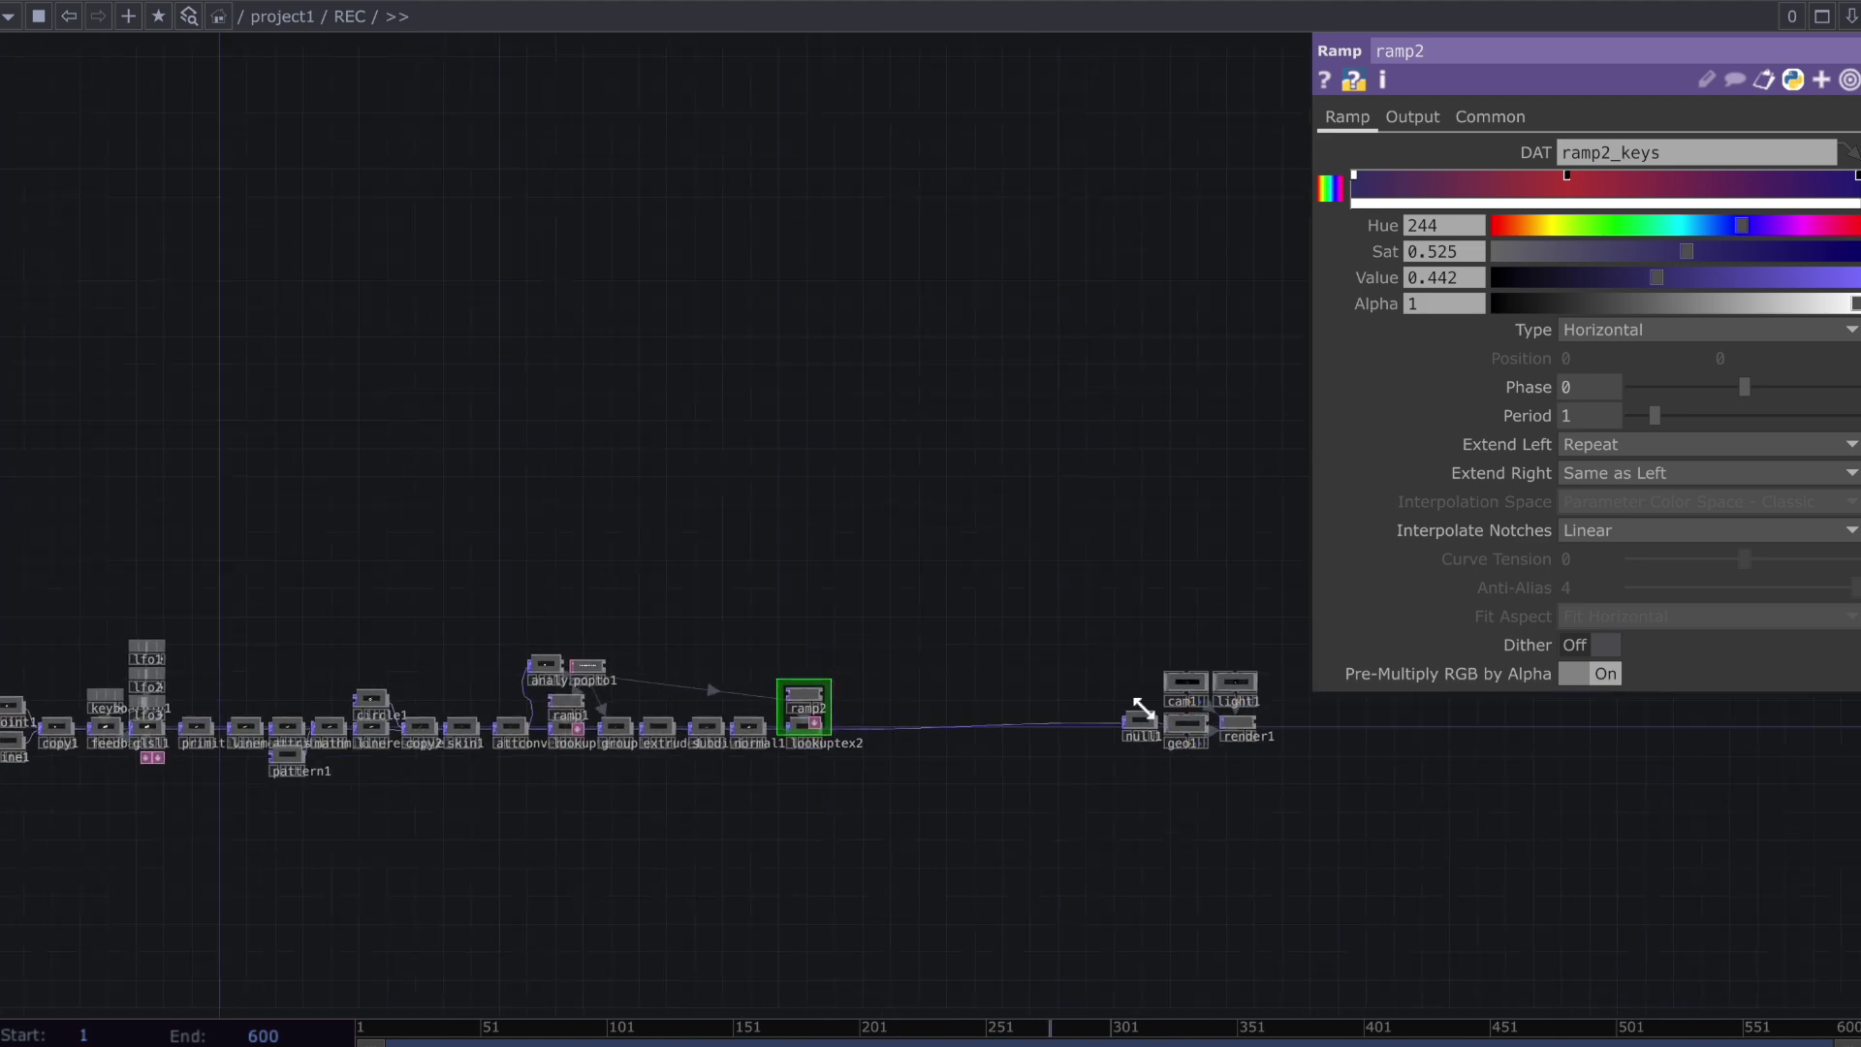
pyautogui.scroll(2, 1197, 732)
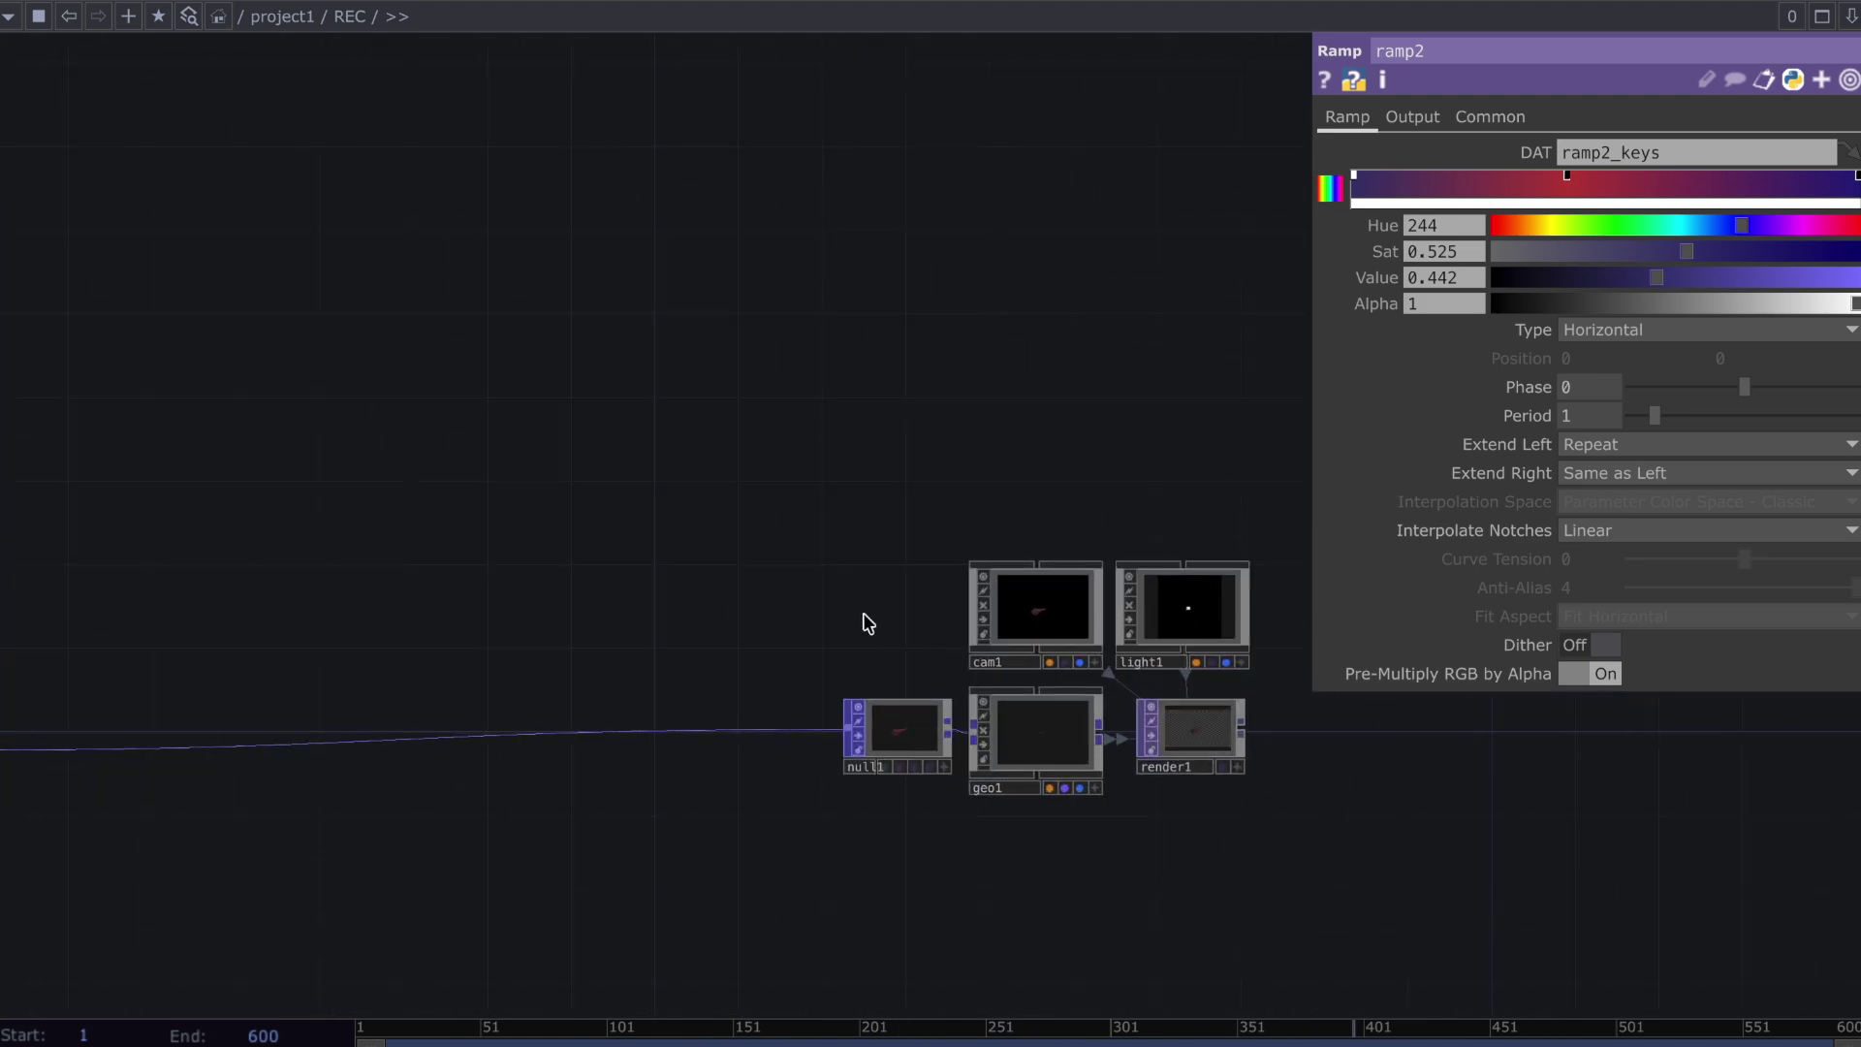
pyautogui.press('Tab')
pyautogui.click(787, 280)
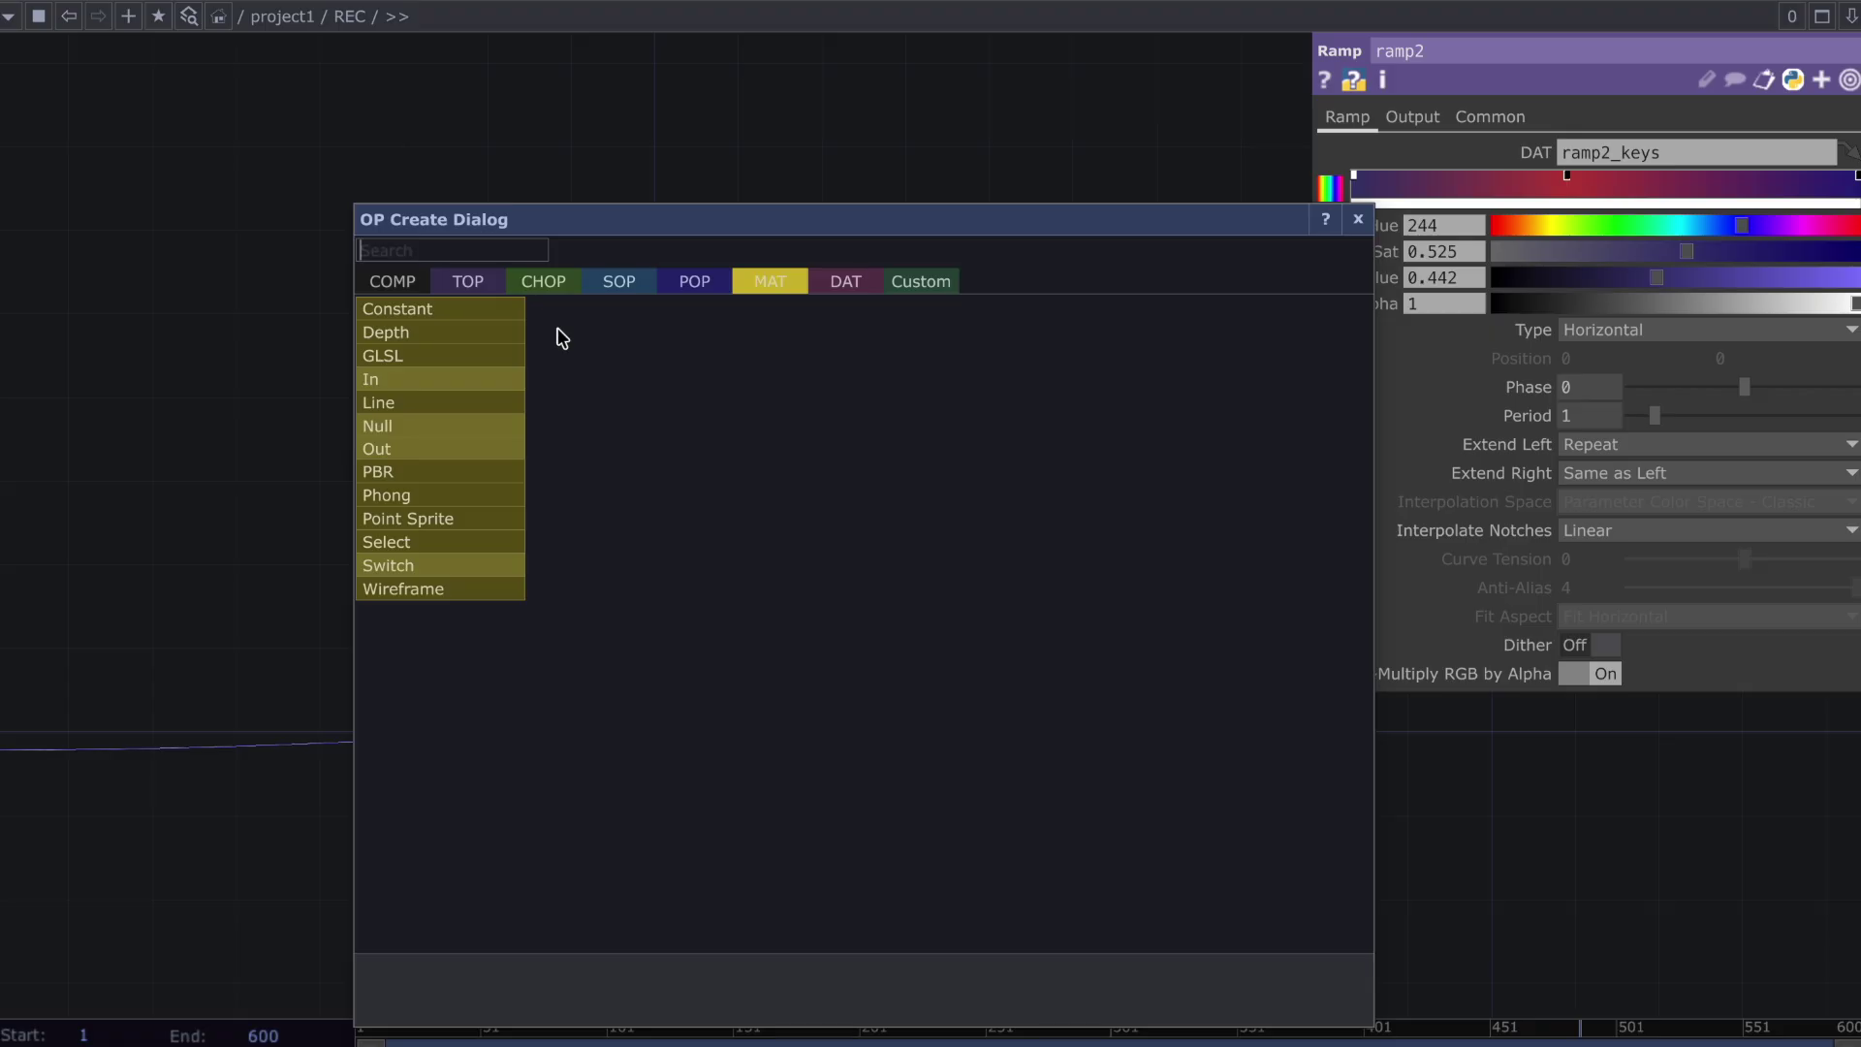
pyautogui.click(521, 482)
pyautogui.click(886, 633)
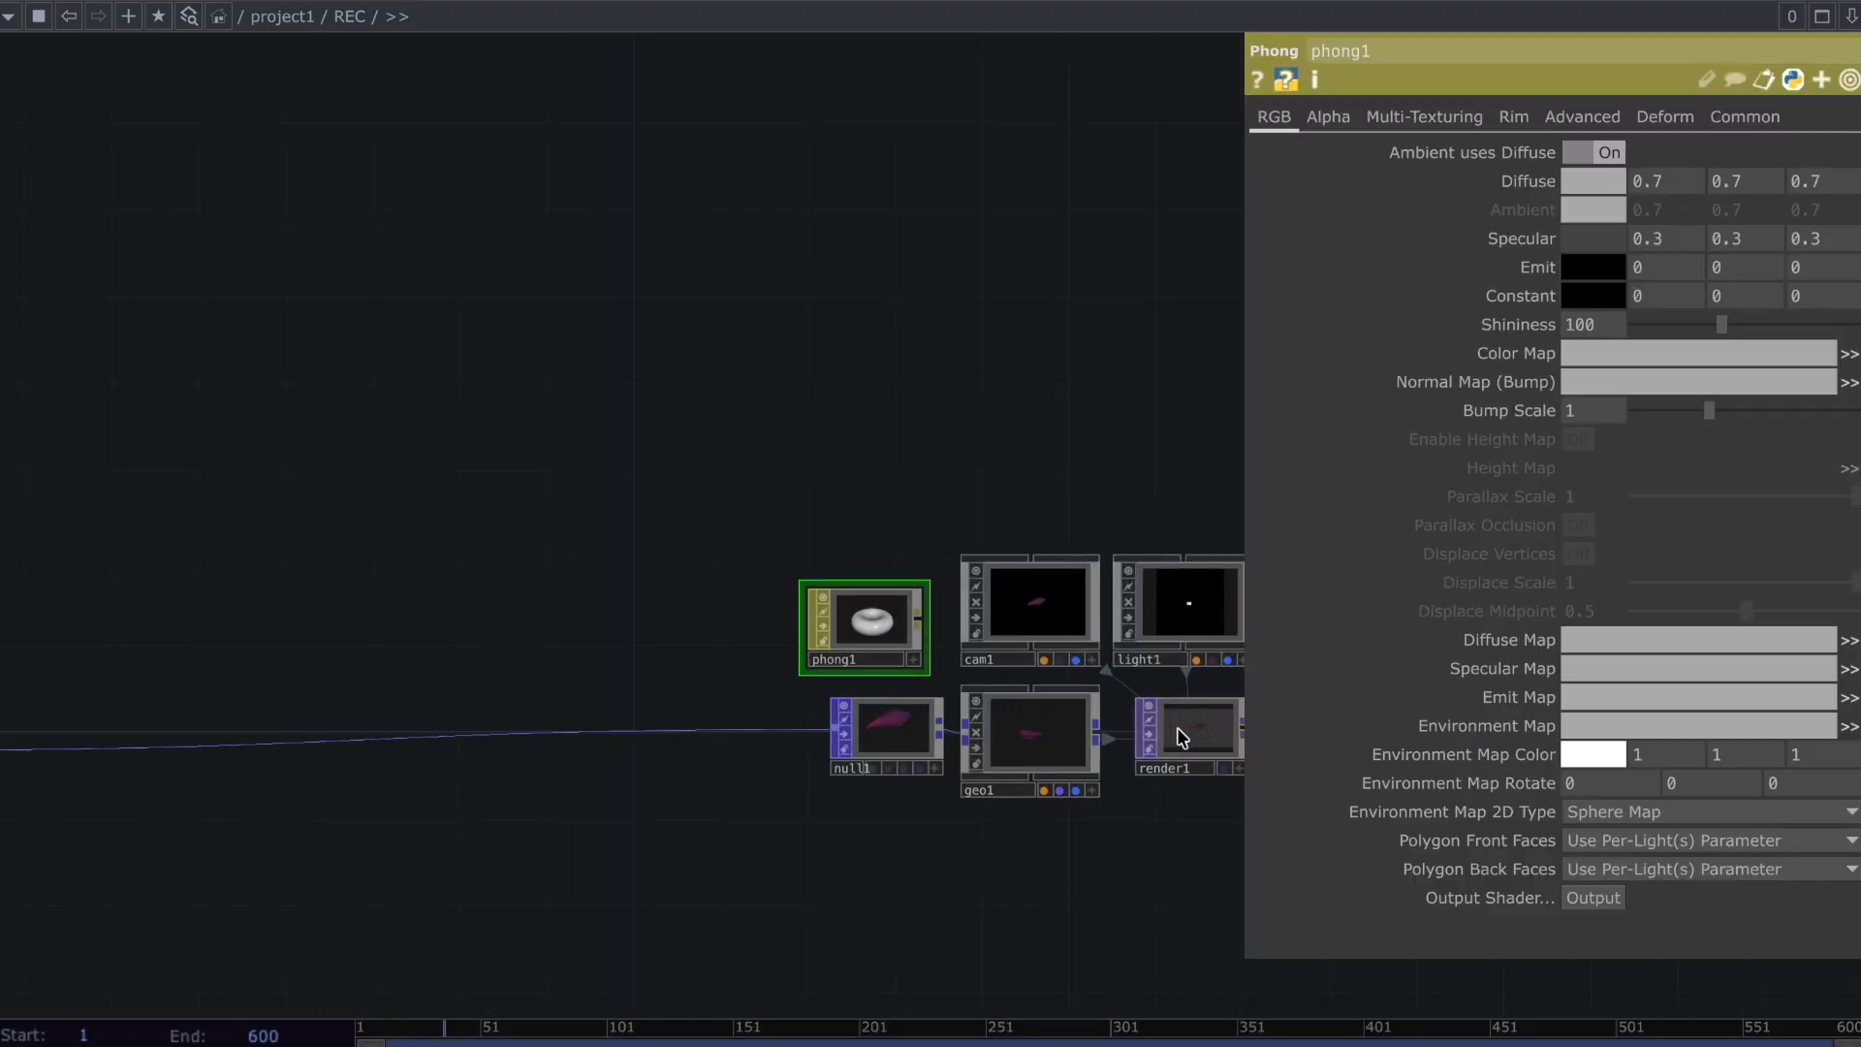
# Display render1 and set its Background Color alpha to 1 for an opaque black background
pyautogui.scroll(3, 1212, 835)
pyautogui.moveTo(1127, 850); pyautogui.dragTo(881, 908)
pyautogui.click(1157, 798)
pyautogui.scroll(-1, 881, 908)
pyautogui.hscroll(3, 881, 909)
pyautogui.click(901, 804)
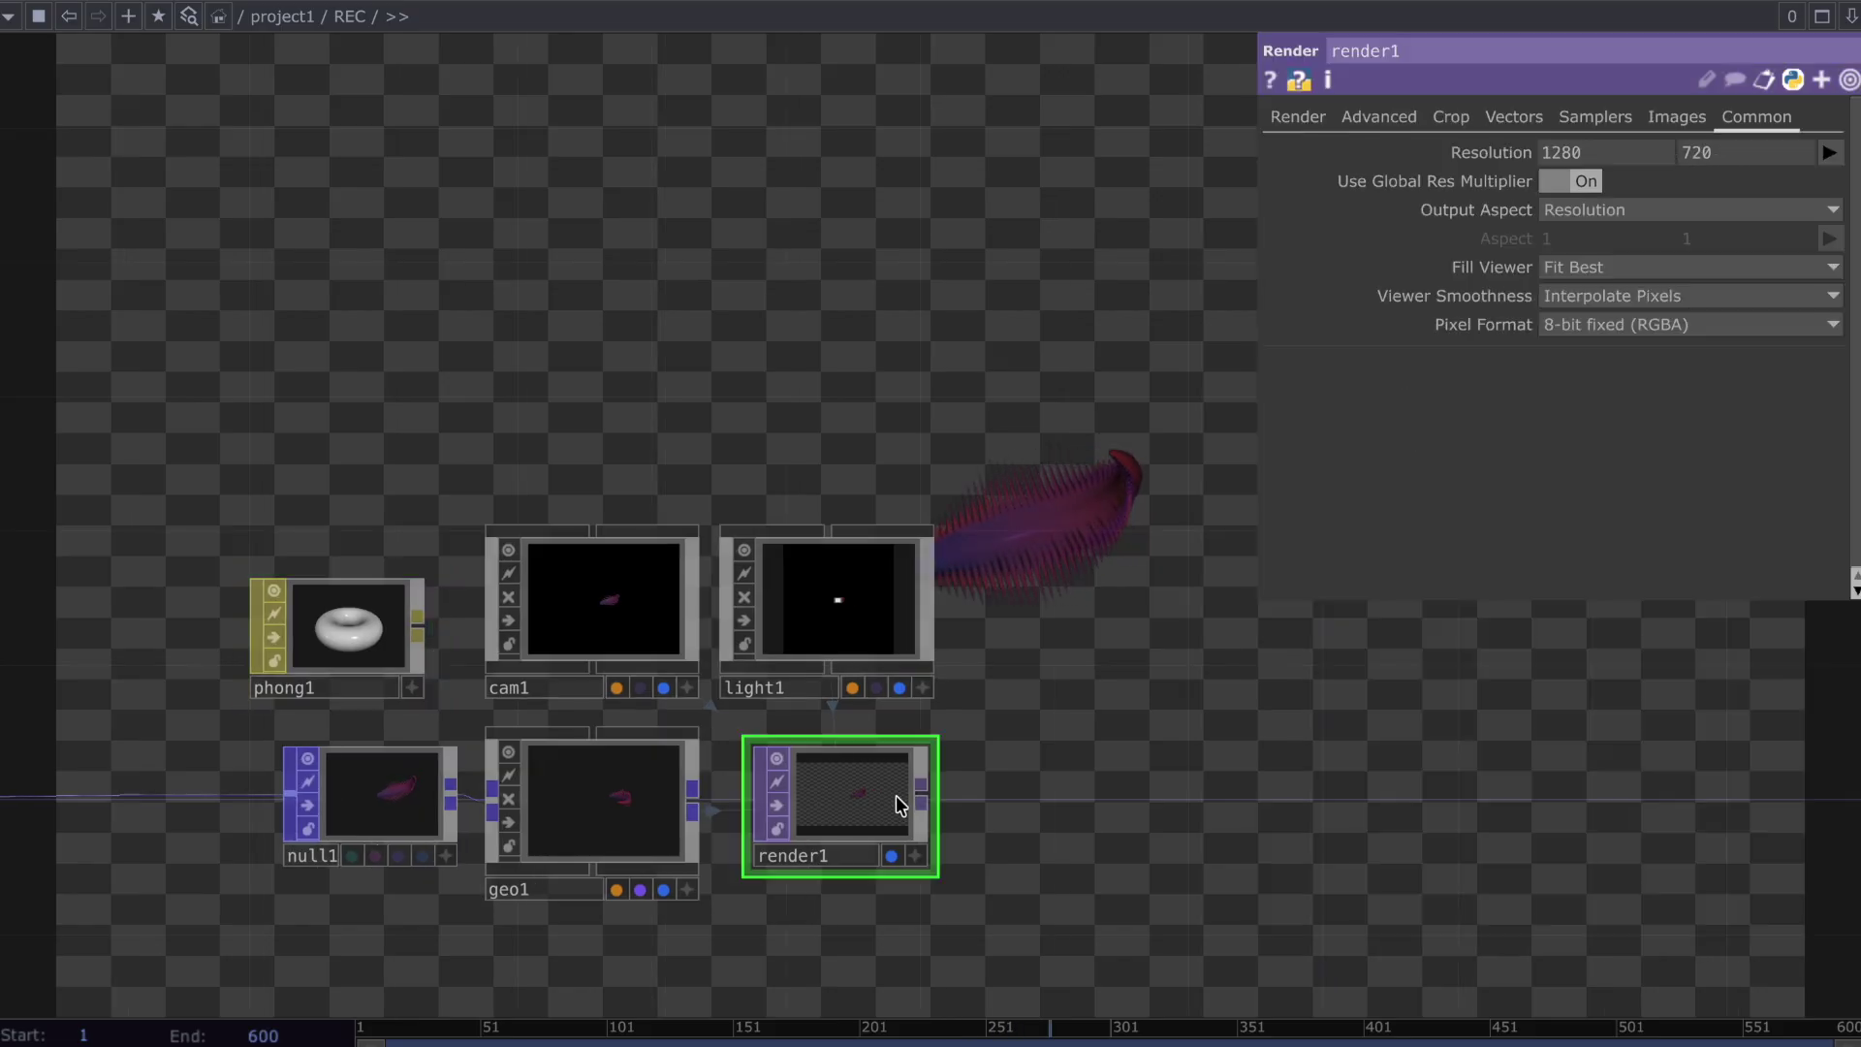
pyautogui.click(1298, 117)
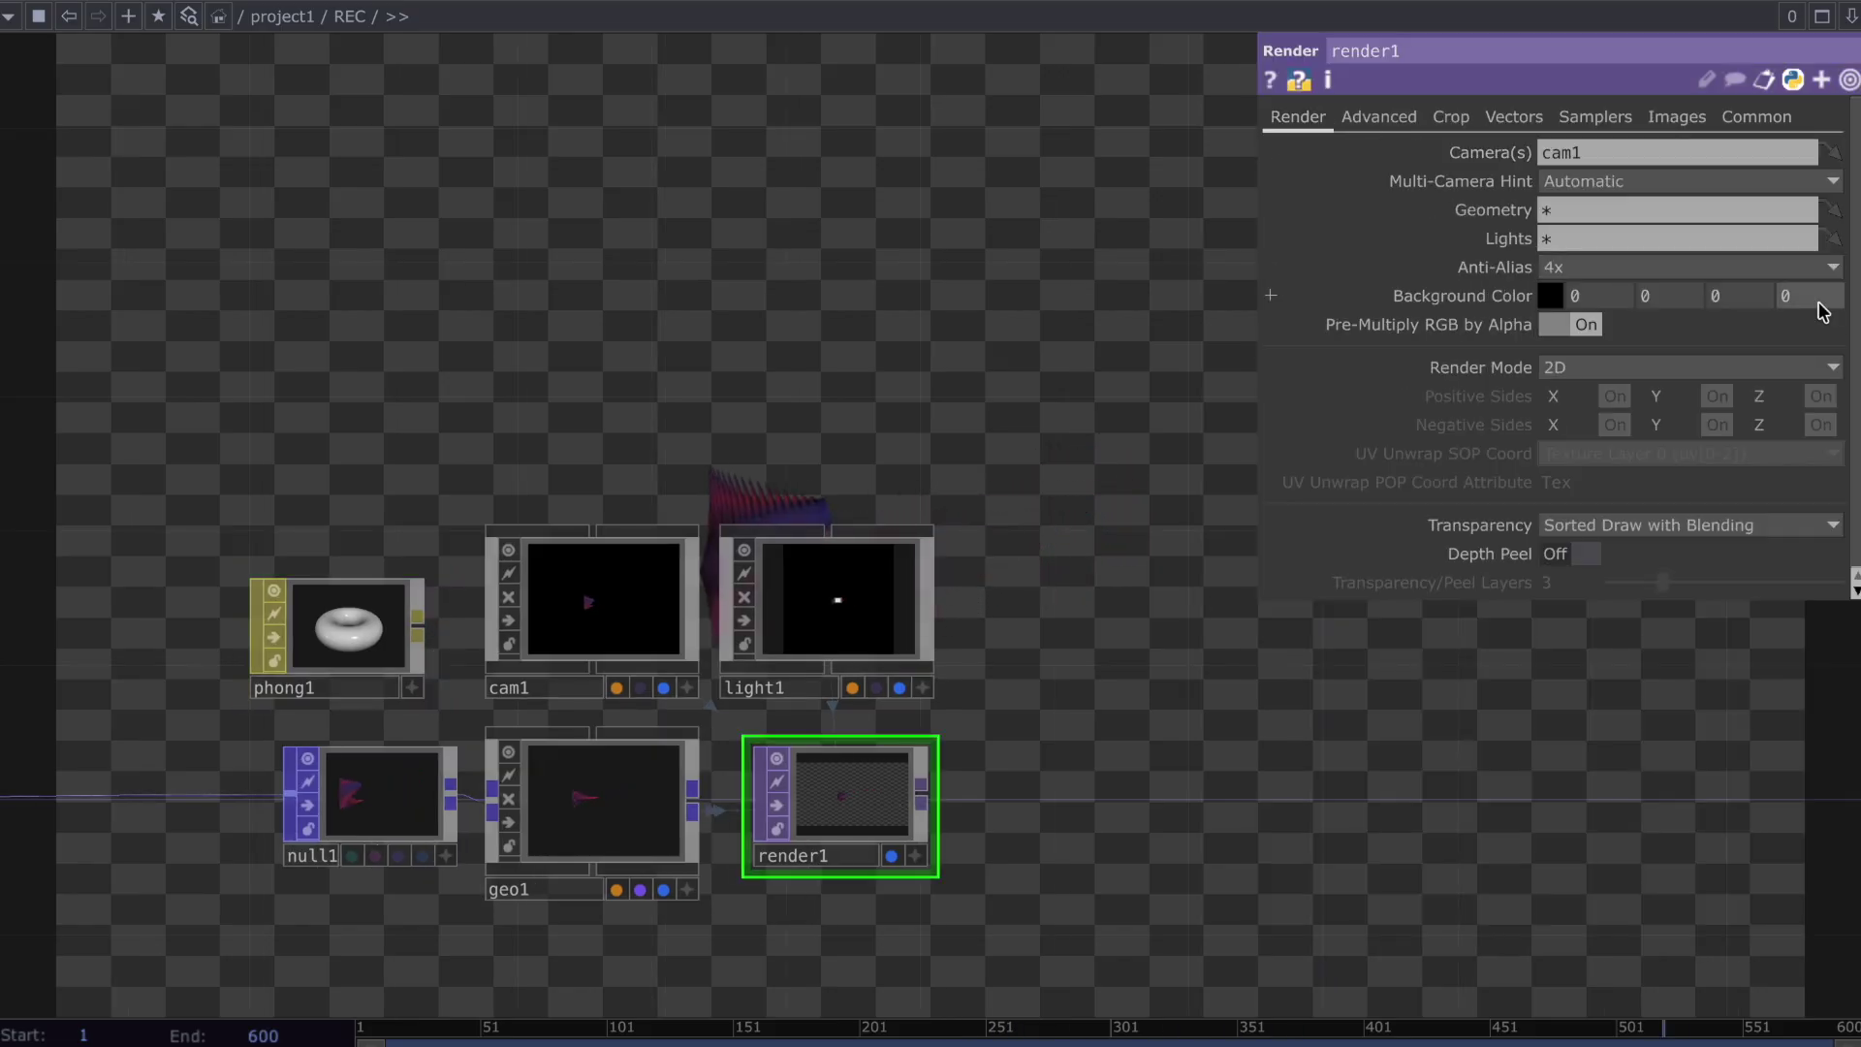
pyautogui.press('Return')
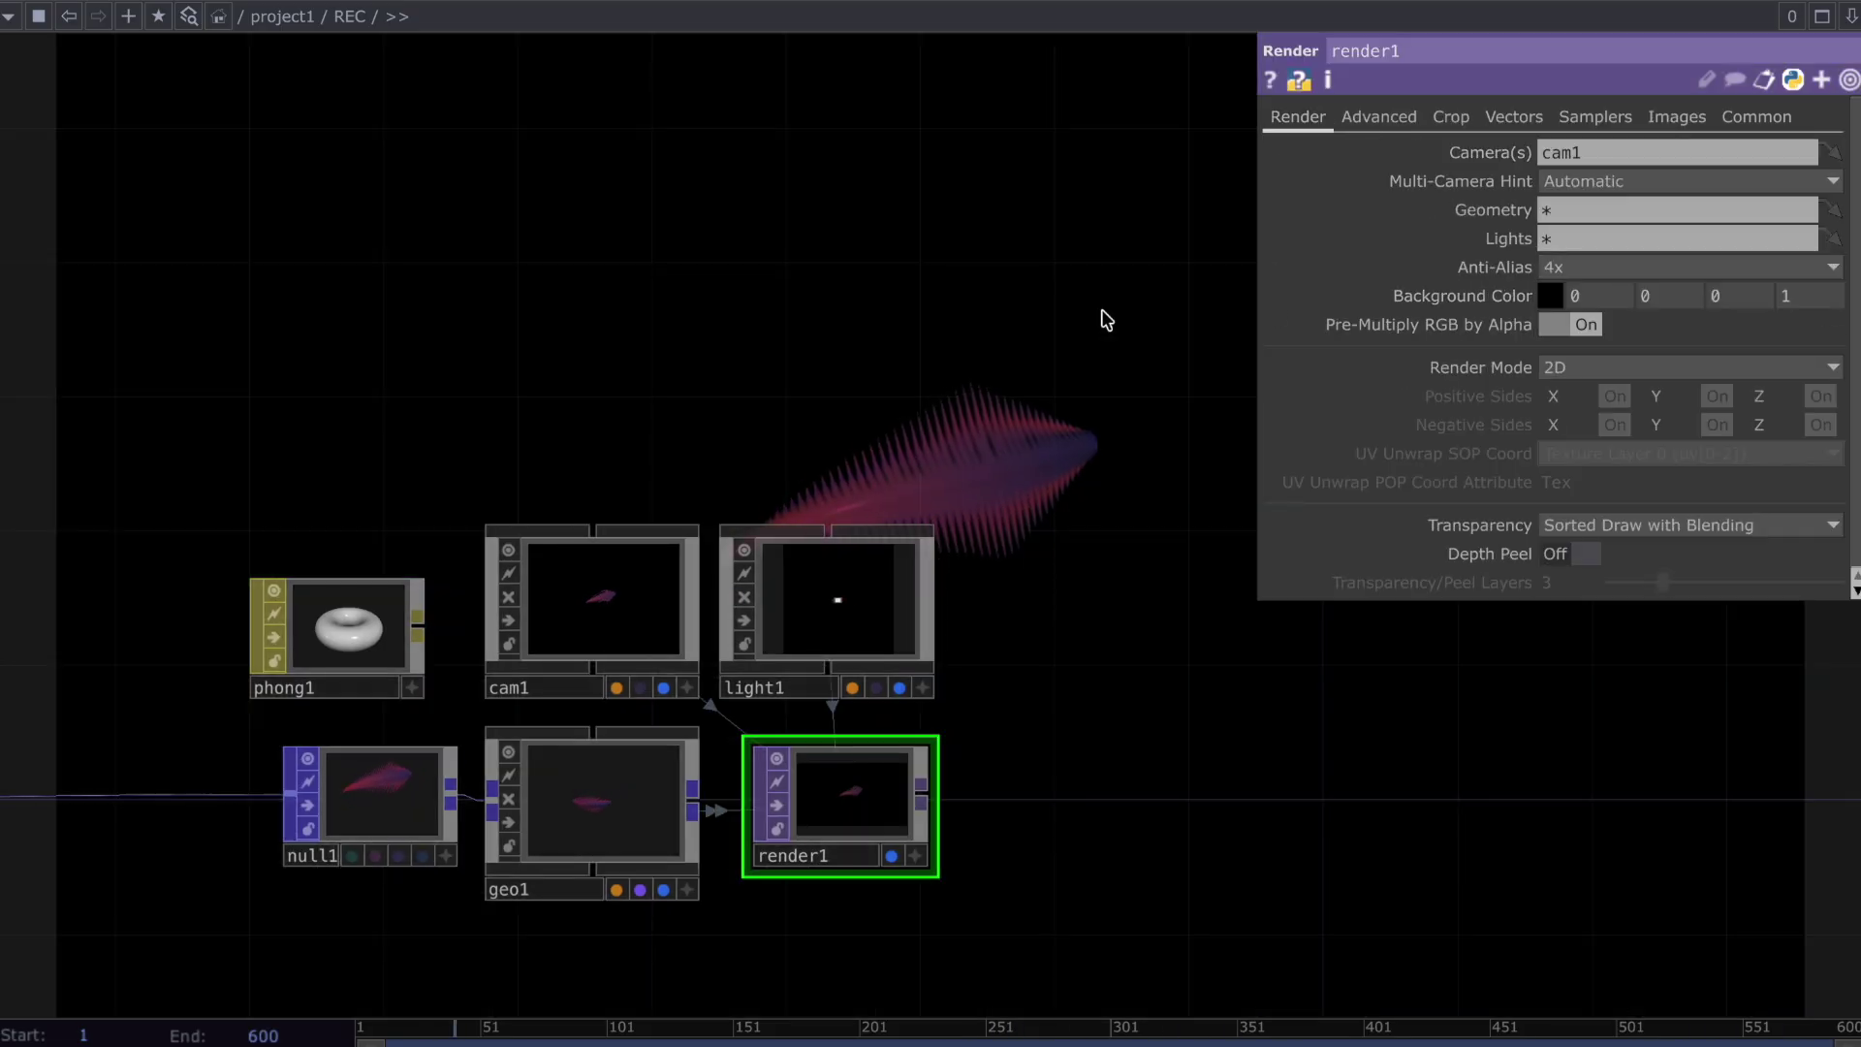
# Drop phong1 onto geo1 and assign it as geo1's material
pyautogui.moveTo(1102, 314); pyautogui.dragTo(1039, 390)
pyautogui.moveTo(323, 682); pyautogui.dragTo(477, 803)
pyautogui.click(495, 806)
pyautogui.moveTo(289, 713); pyautogui.dragTo(323, 666)
# Navigate the network over to cam1 and select it
pyautogui.moveTo(797, 562); pyautogui.dragTo(804, 572)
pyautogui.scroll(-1, 805, 572)
pyautogui.moveTo(678, 498); pyautogui.dragTo(892, 500)
pyautogui.scroll(-3, 820, 498)
pyautogui.moveTo(486, 504); pyautogui.dragTo(669, 494)
pyautogui.scroll(-1, 635, 515)
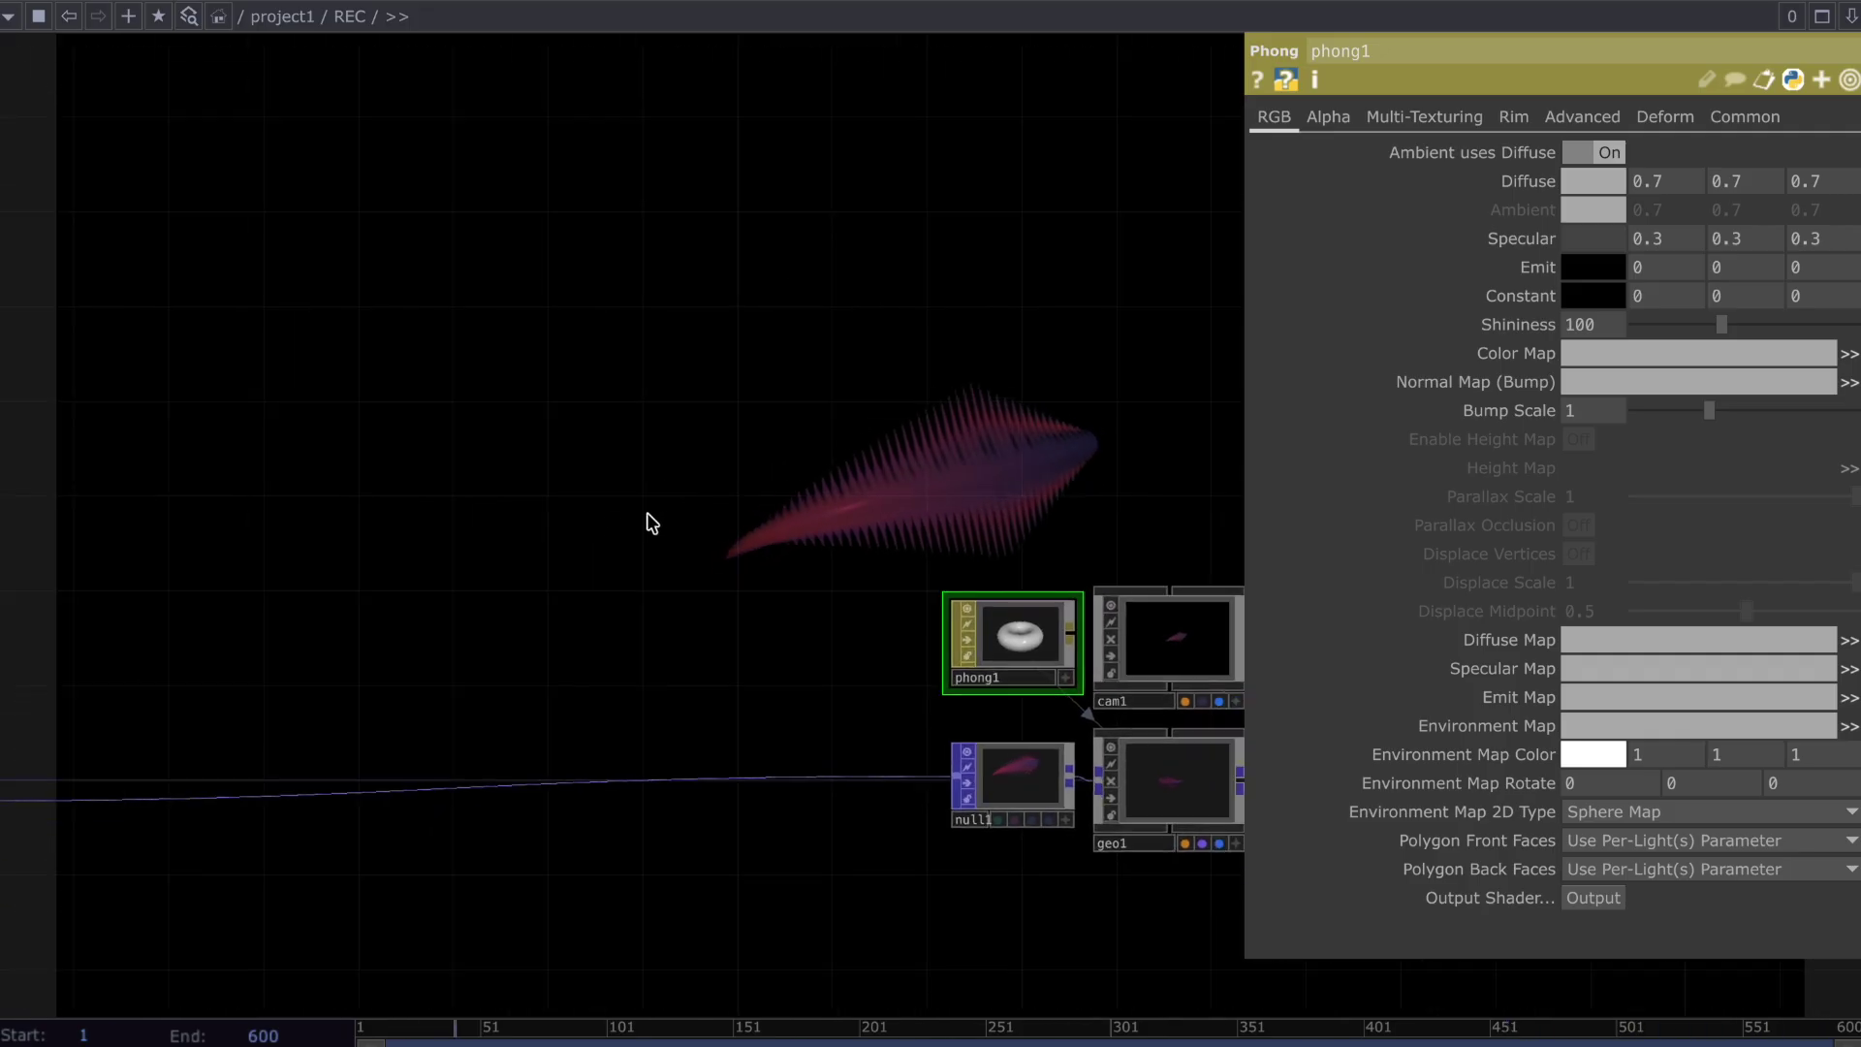
pyautogui.hscroll(5, 737, 572)
pyautogui.click(950, 640)
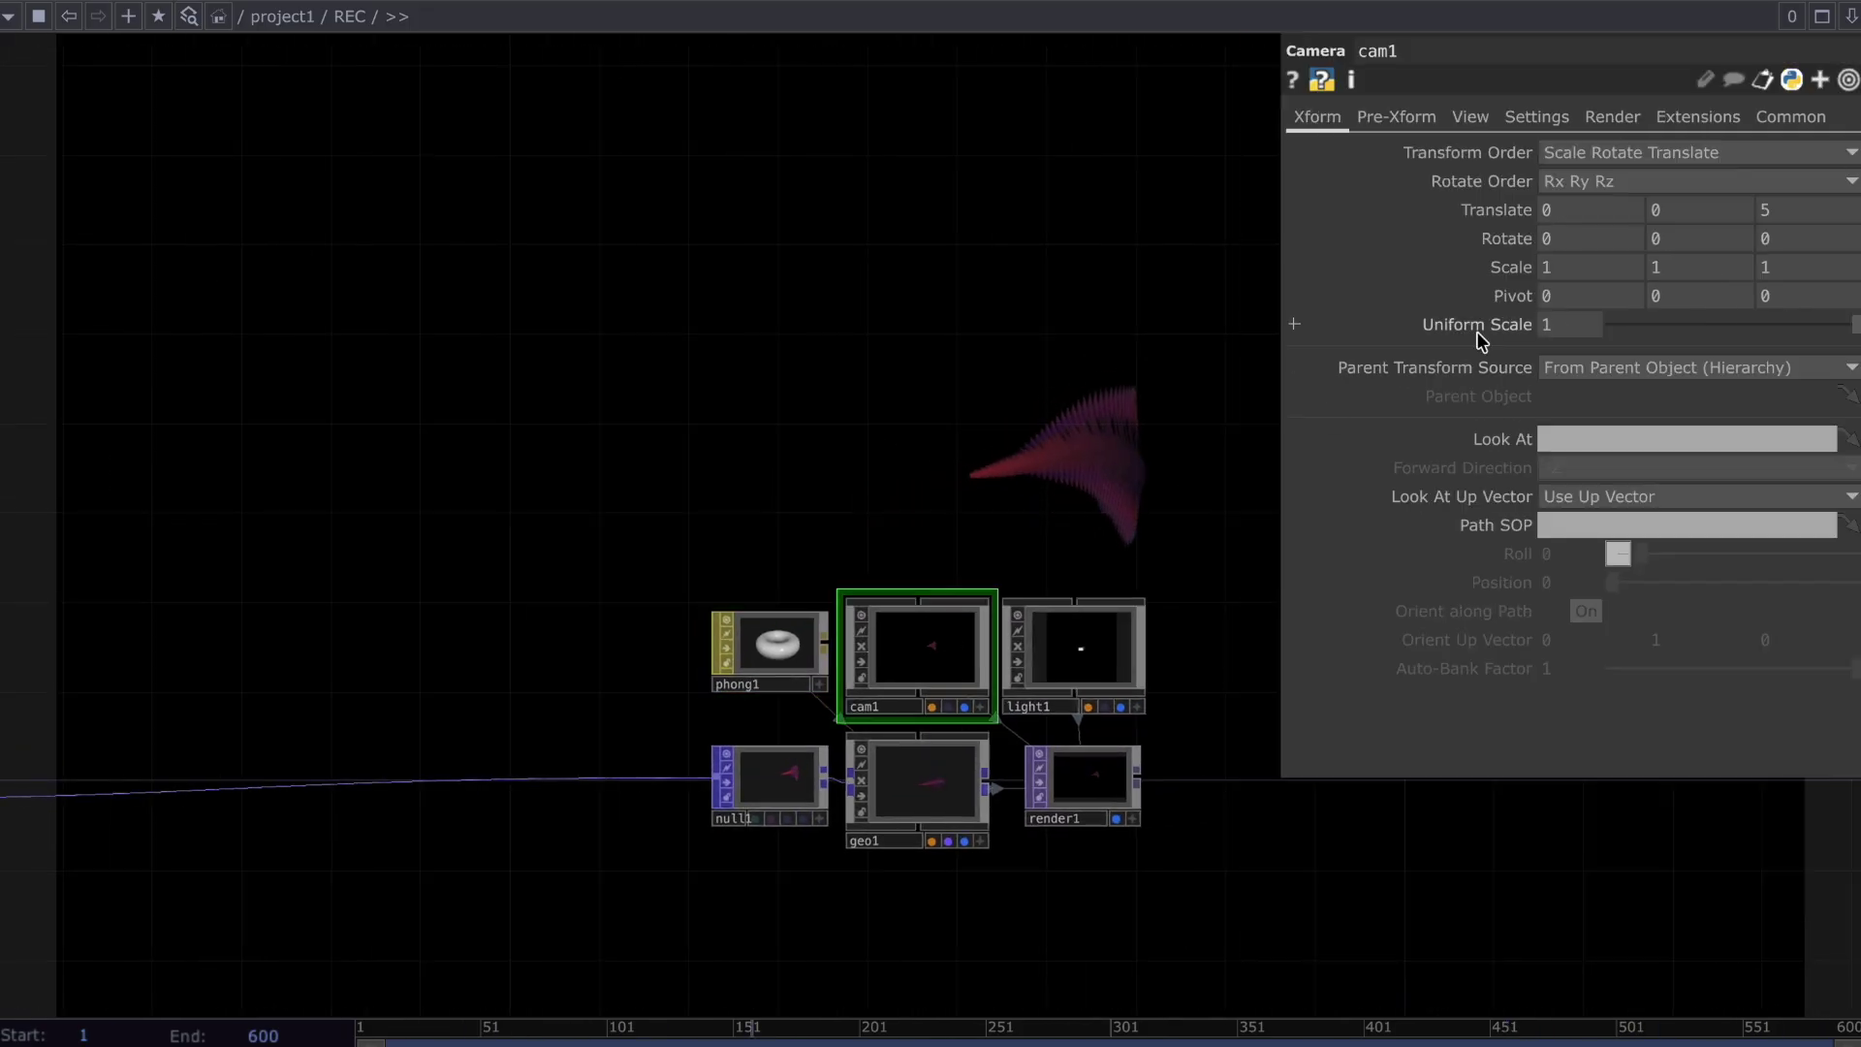
# Narrow cam1's FOV Angle to 25.3
pyautogui.click(1470, 117)
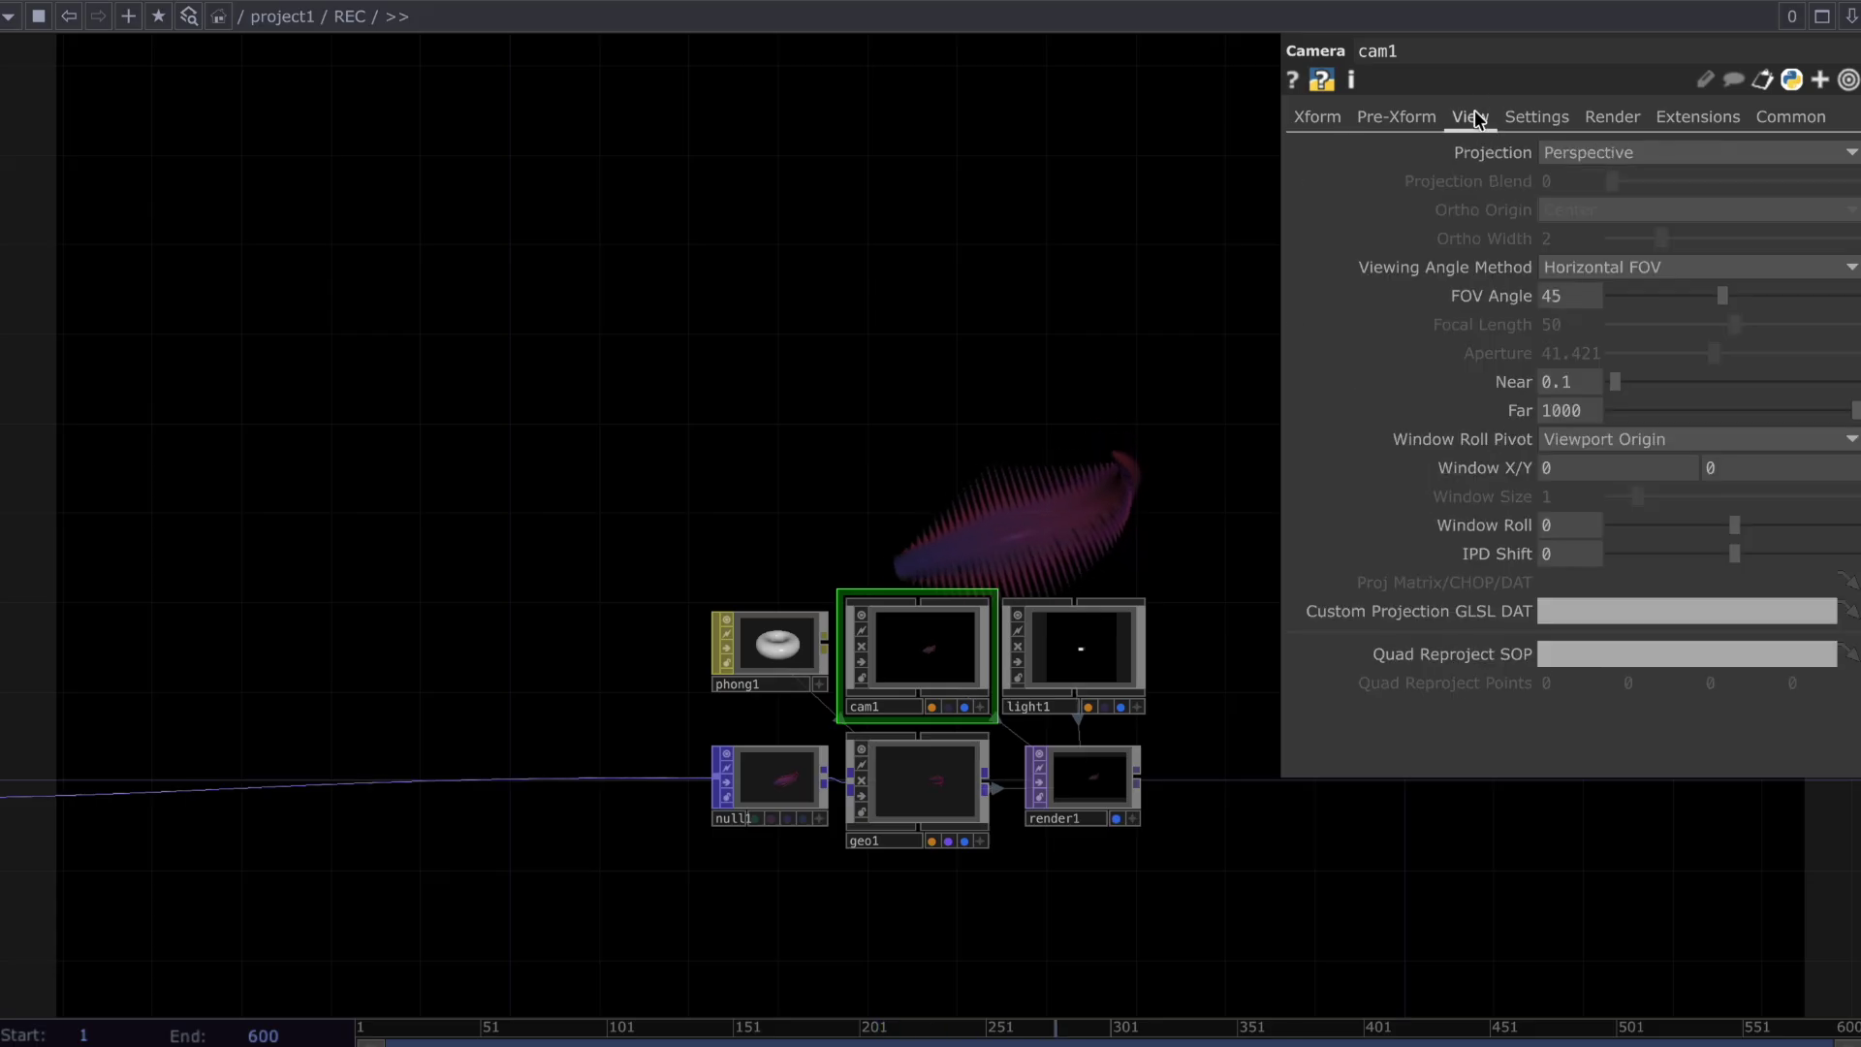
pyautogui.moveTo(1724, 293); pyautogui.dragTo(1677, 294)
pyautogui.moveTo(365, 411); pyautogui.dragTo(591, 573)
pyautogui.scroll(-2, 476, 669)
pyautogui.moveTo(478, 676); pyautogui.dragTo(583, 795)
# Draw a new wire from glsl1's output and open the operator chooser for it
pyautogui.scroll(-3, 582, 792)
pyautogui.moveTo(532, 698); pyautogui.dragTo(984, 685)
pyautogui.scroll(-2, 885, 693)
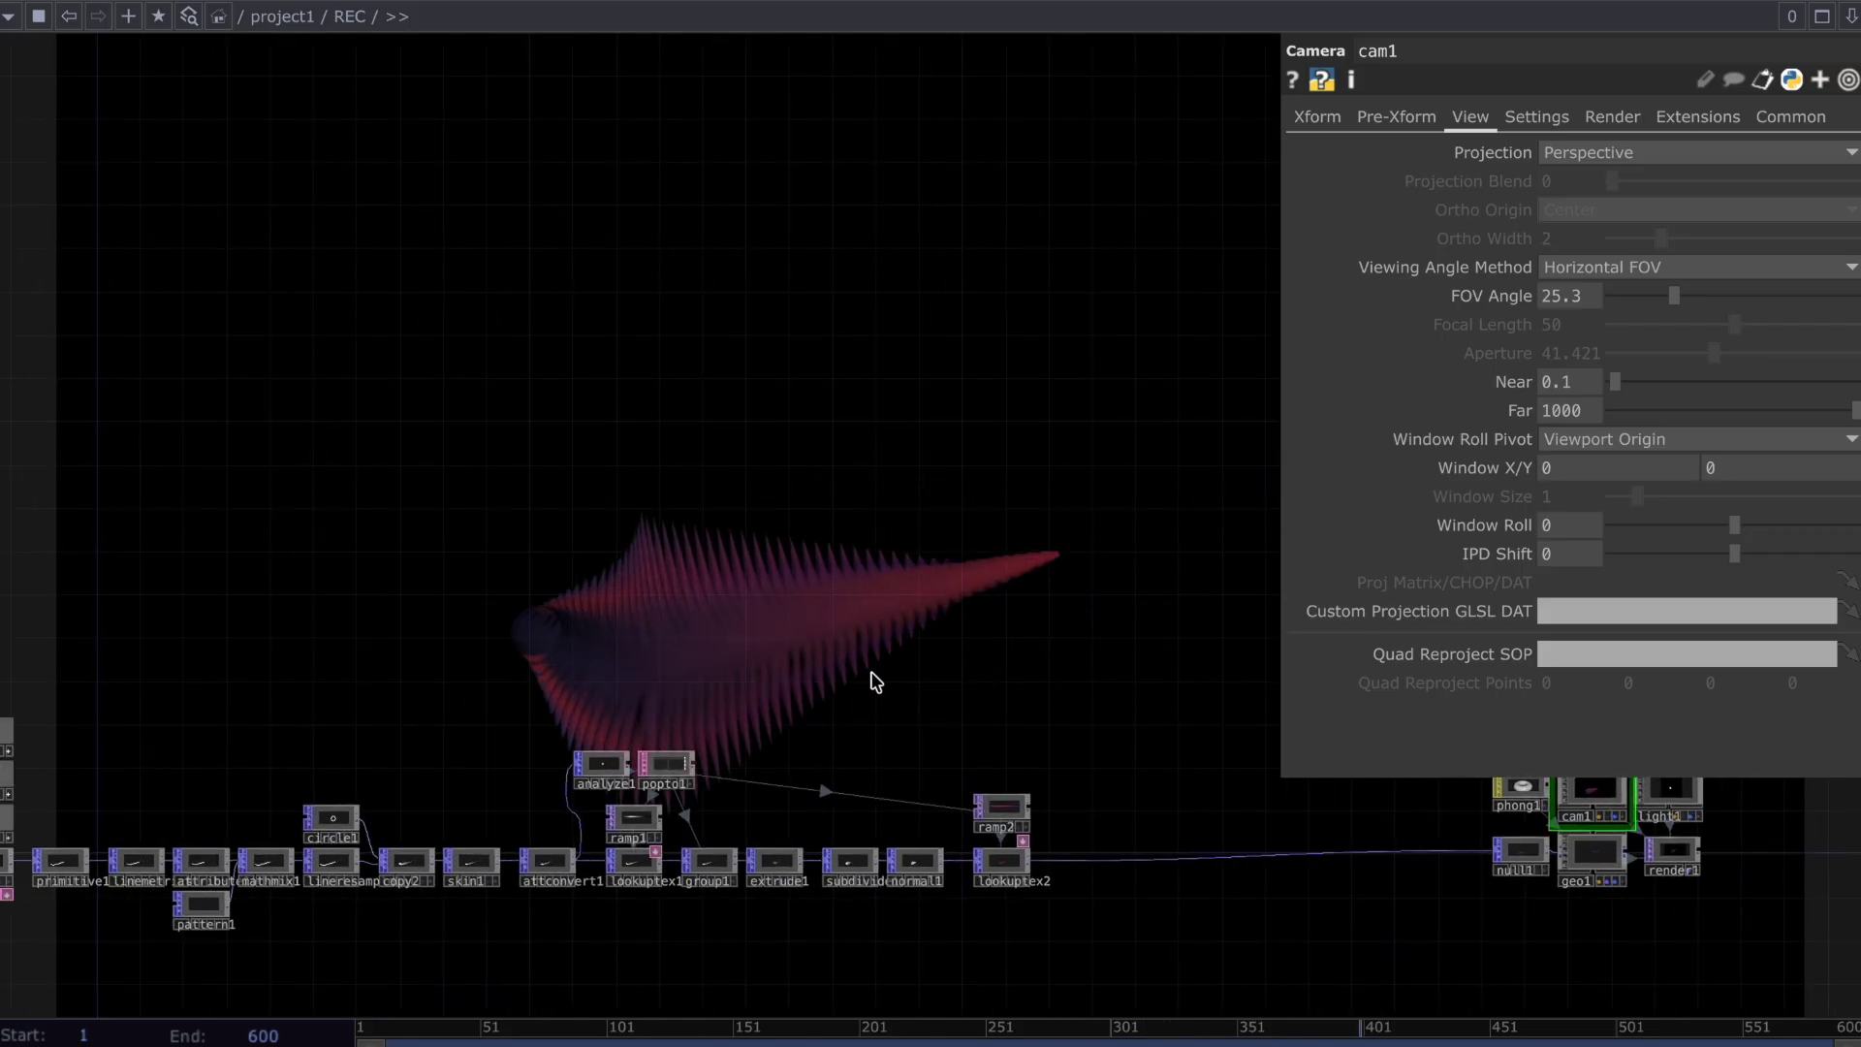
pyautogui.moveTo(744, 665); pyautogui.dragTo(1144, 640)
pyautogui.scroll(3, 507, 752)
pyautogui.click(213, 806)
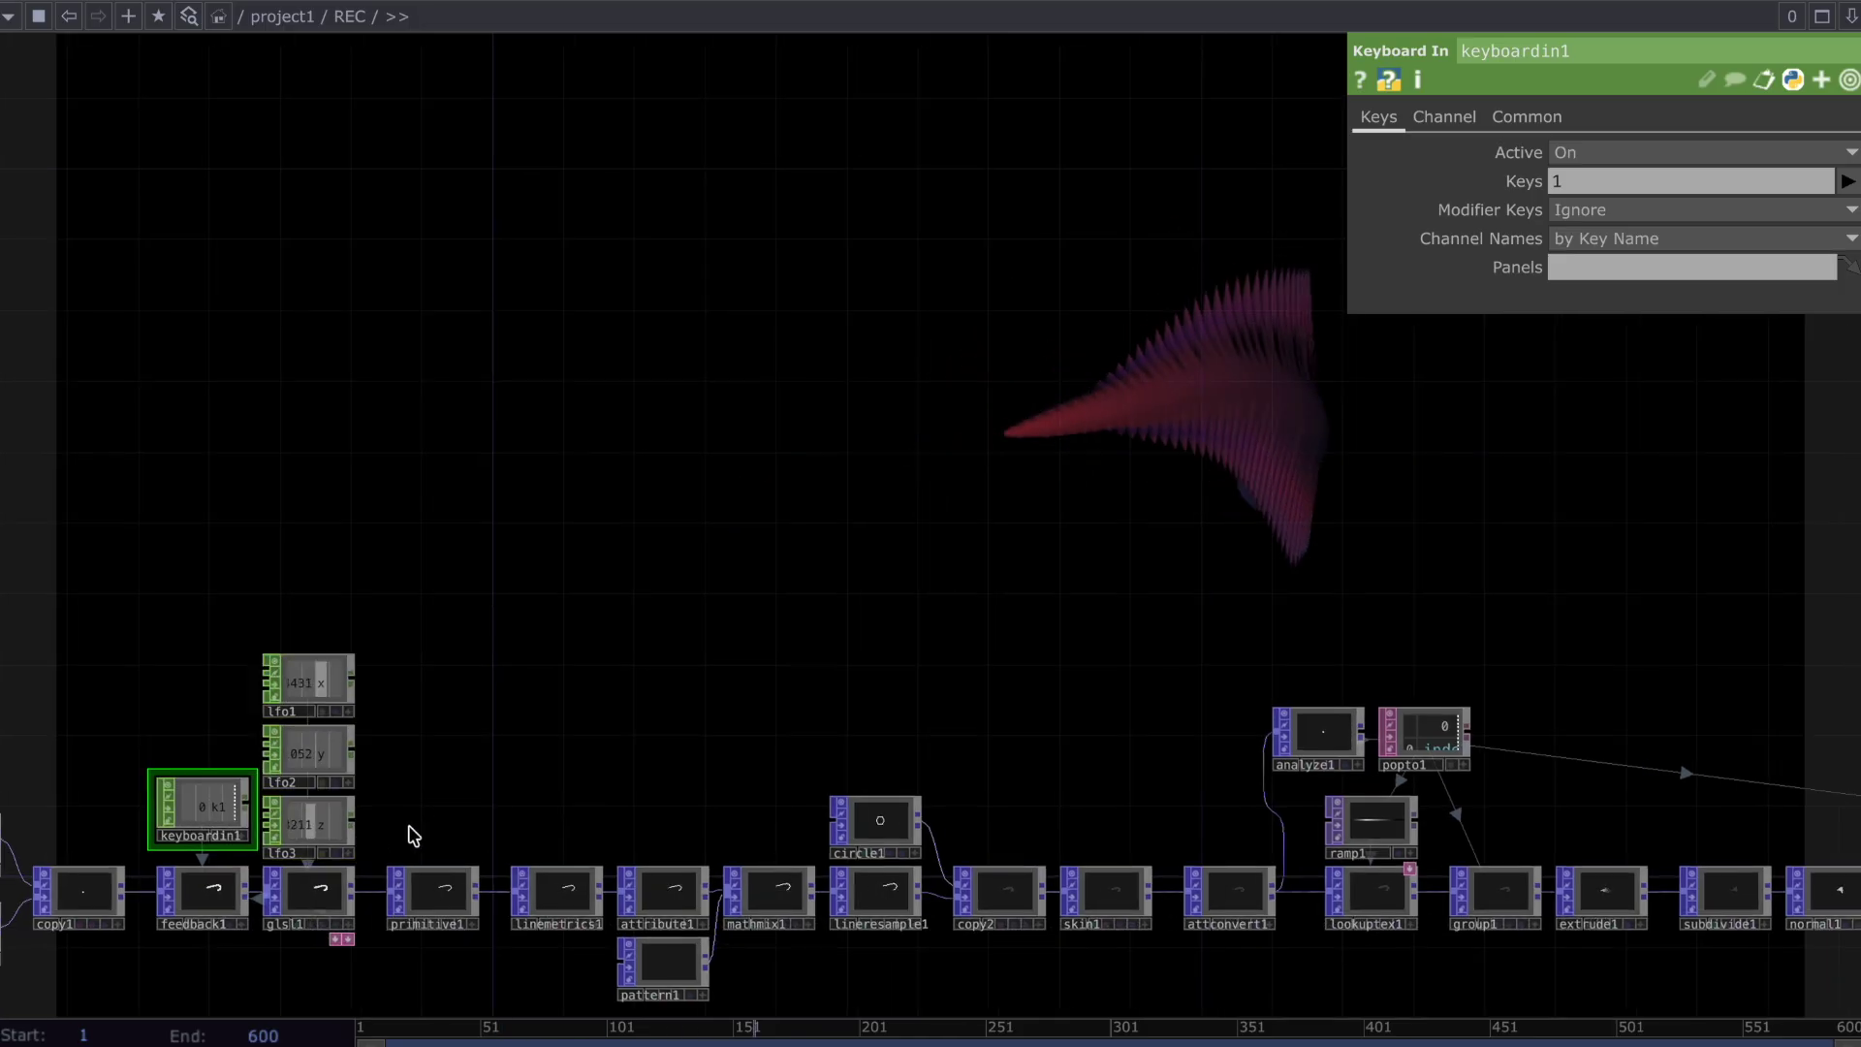
pyautogui.click(355, 889)
pyautogui.click(574, 734)
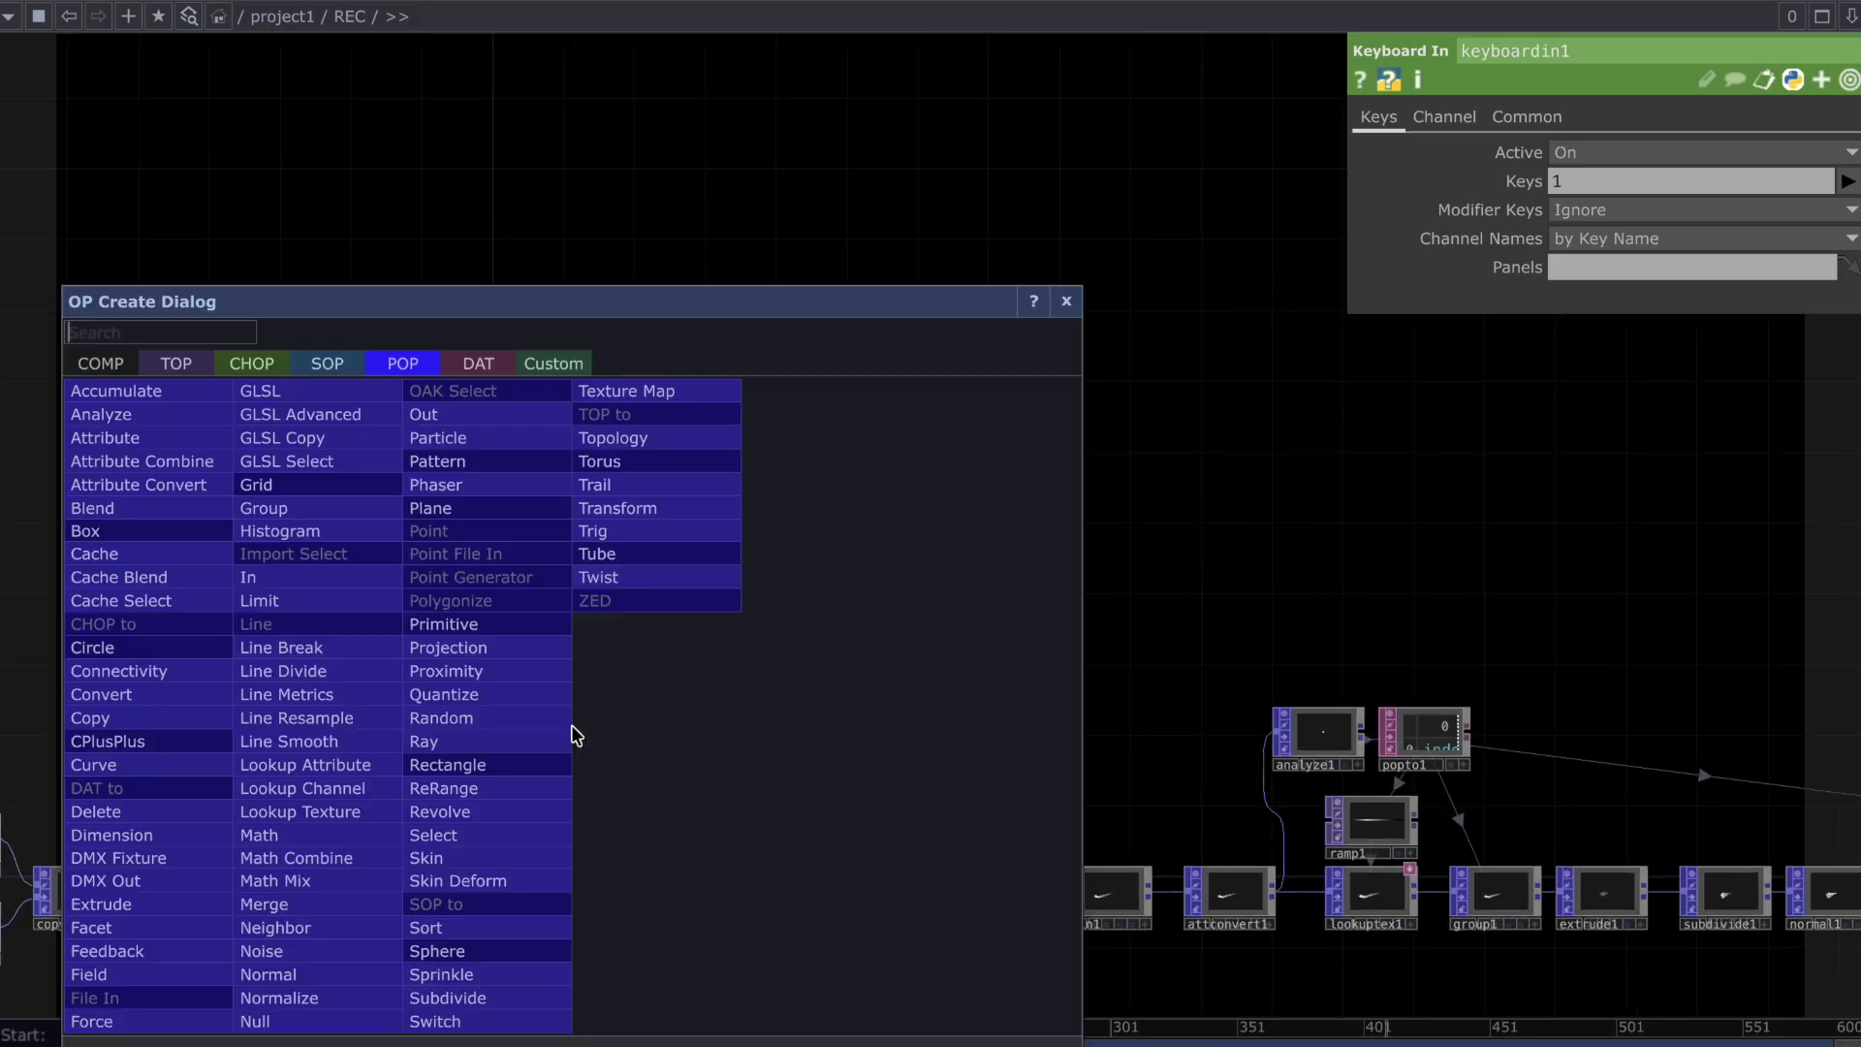
# Create delete1 fed from glsl1 and place a Sphere POP, sphere1, above it
pyautogui.write('d')
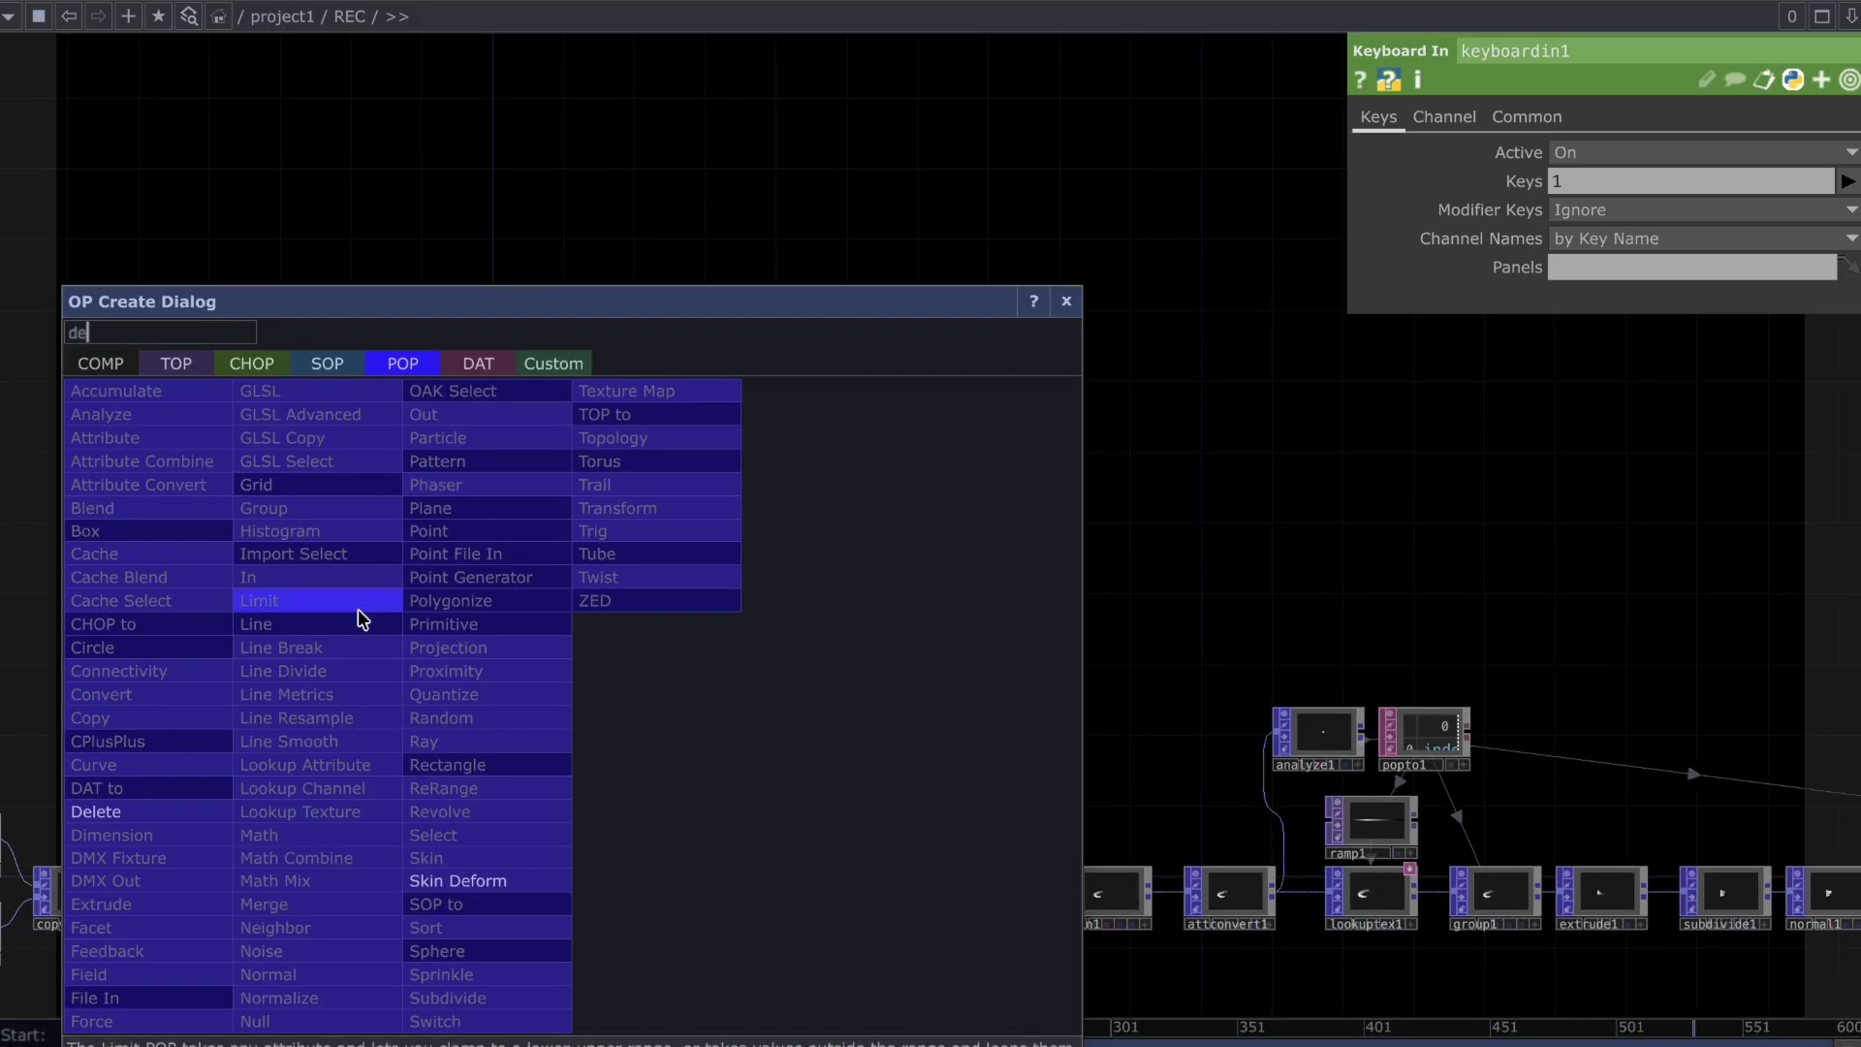
pyautogui.write('e')
pyautogui.click(230, 816)
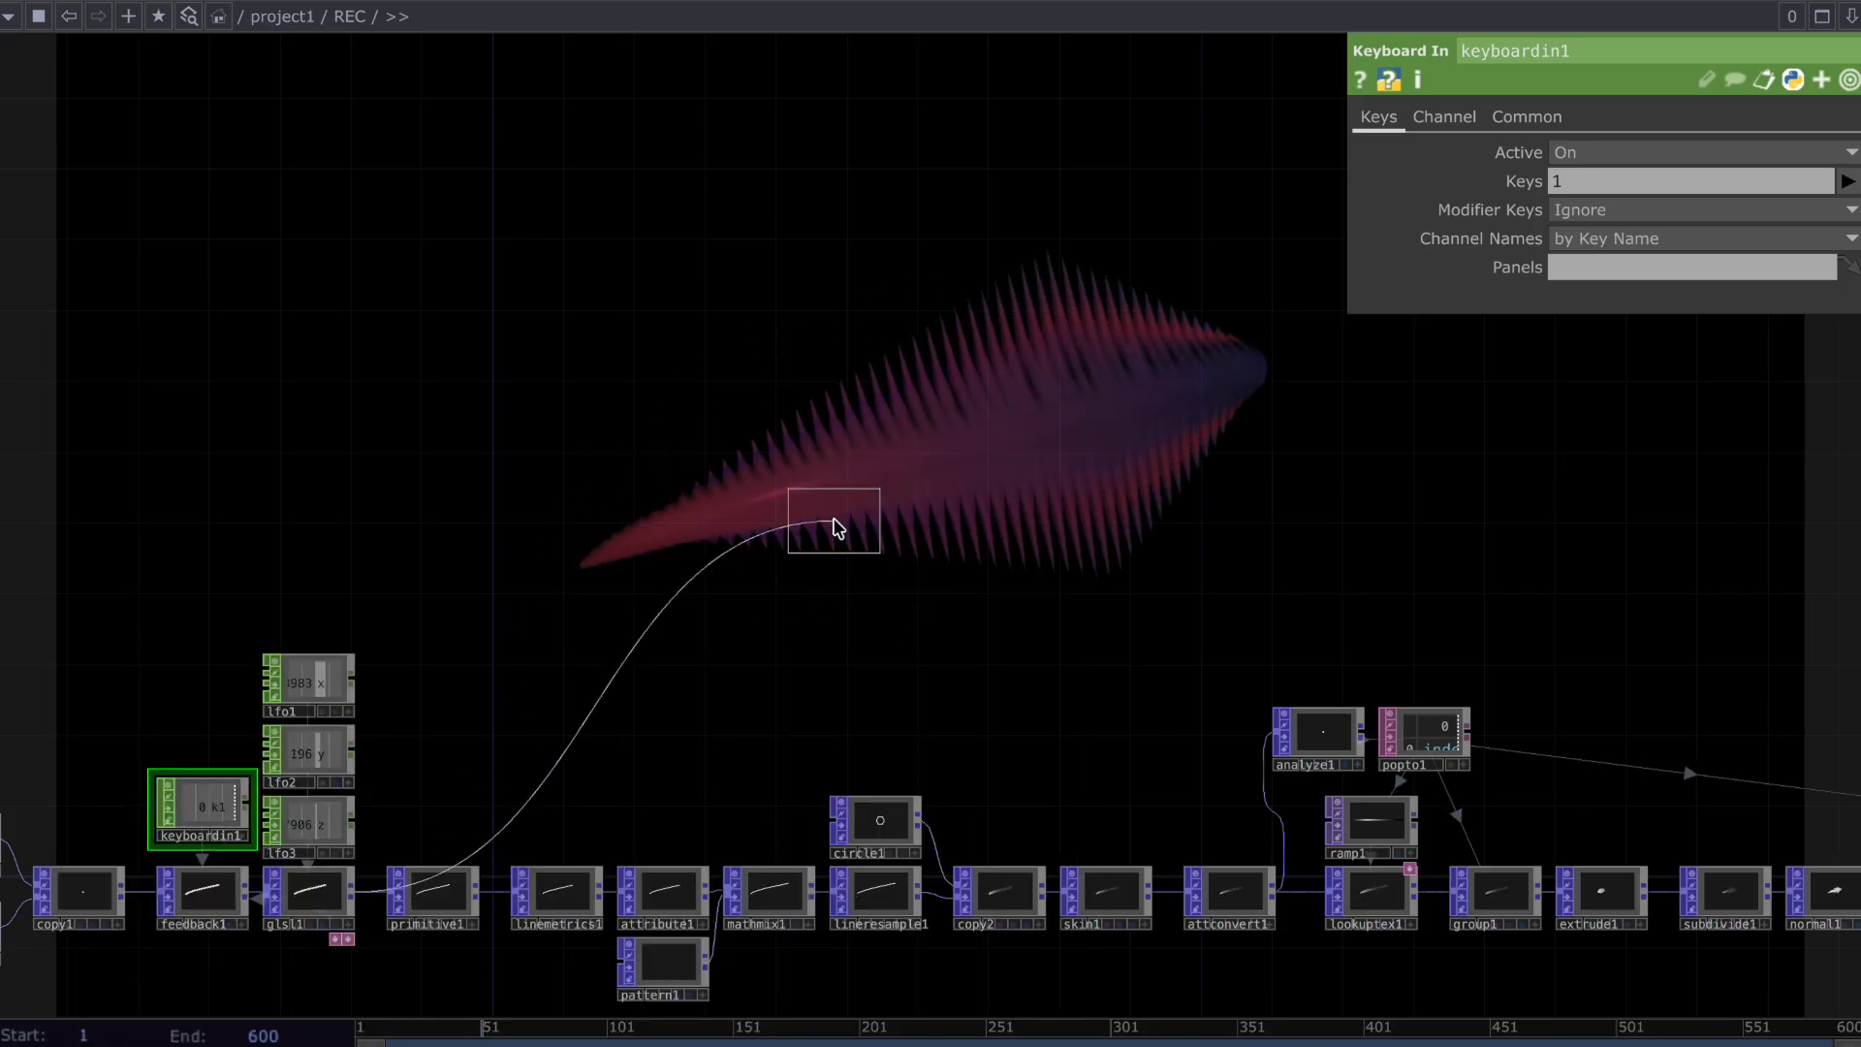
pyautogui.click(859, 521)
pyautogui.scroll(1, 859, 521)
pyautogui.press('Tab')
pyautogui.write('s')
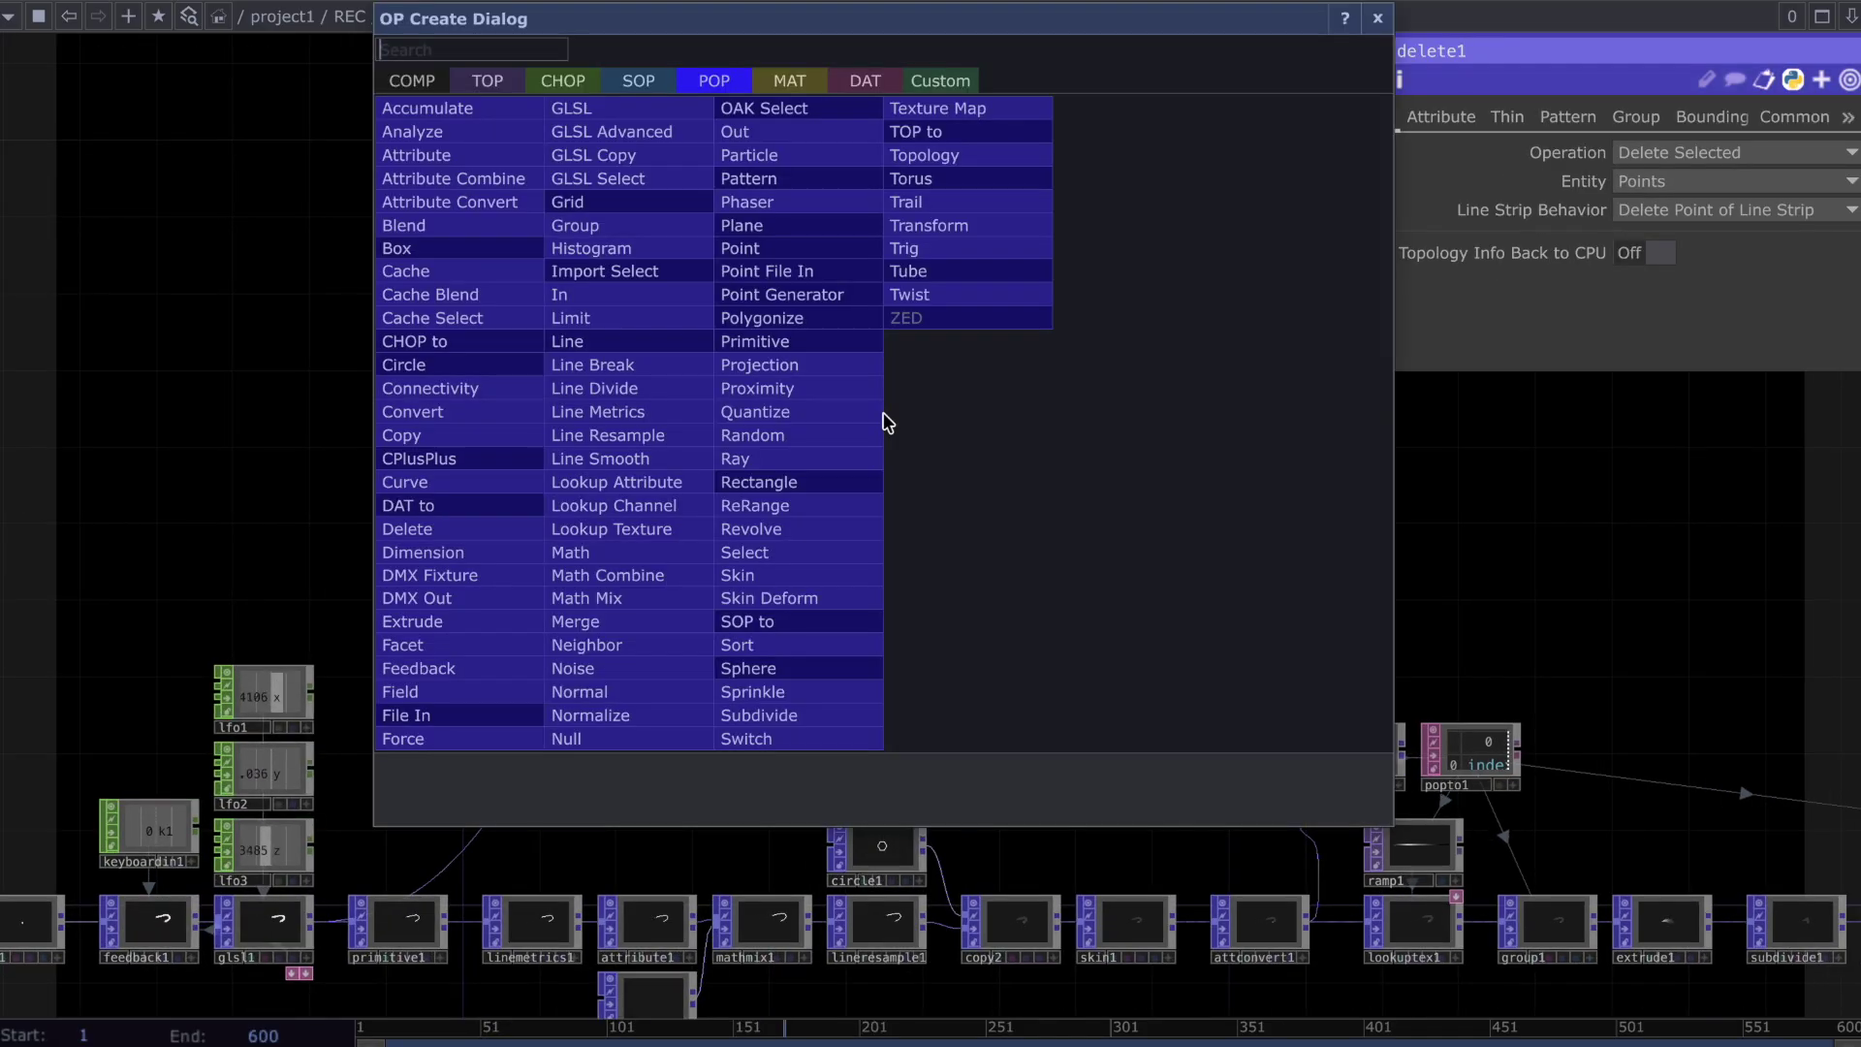
pyautogui.click(827, 671)
pyautogui.click(846, 433)
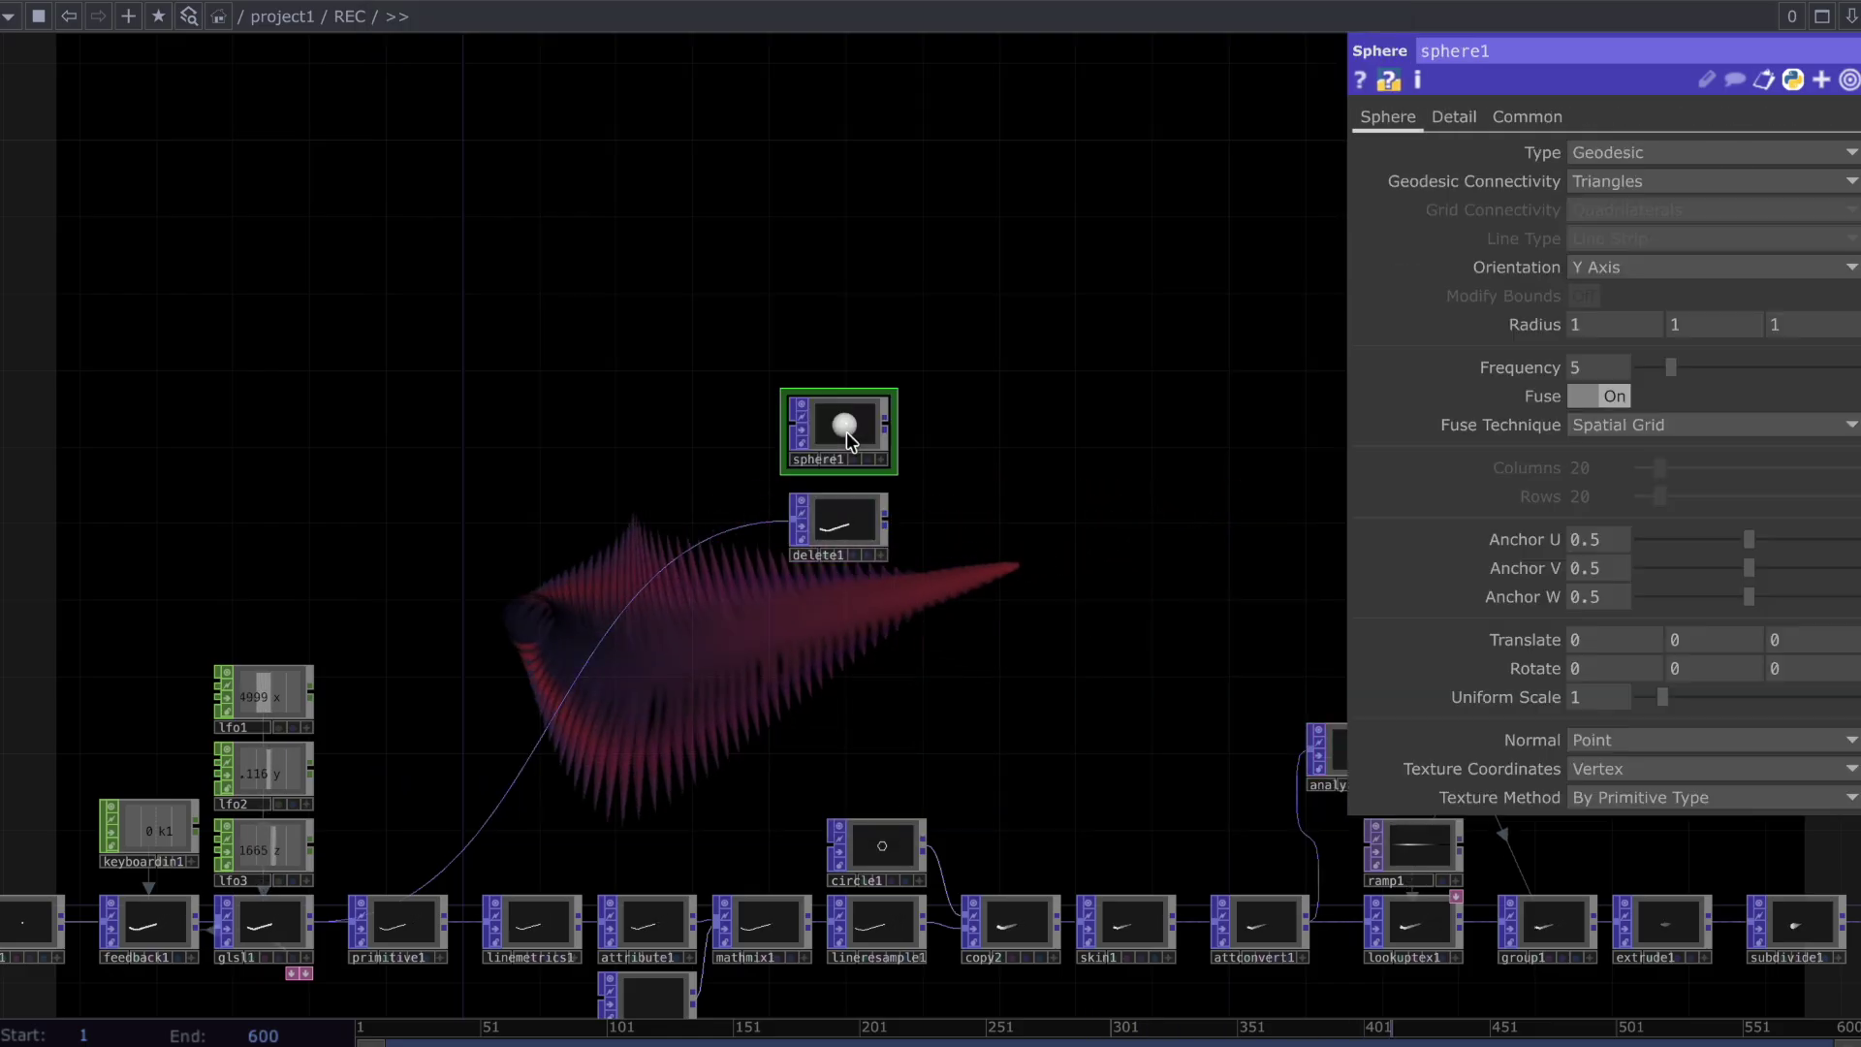
# Set sphere1's Radius to 0.02 on X, Y and Z
pyautogui.click(1596, 328)
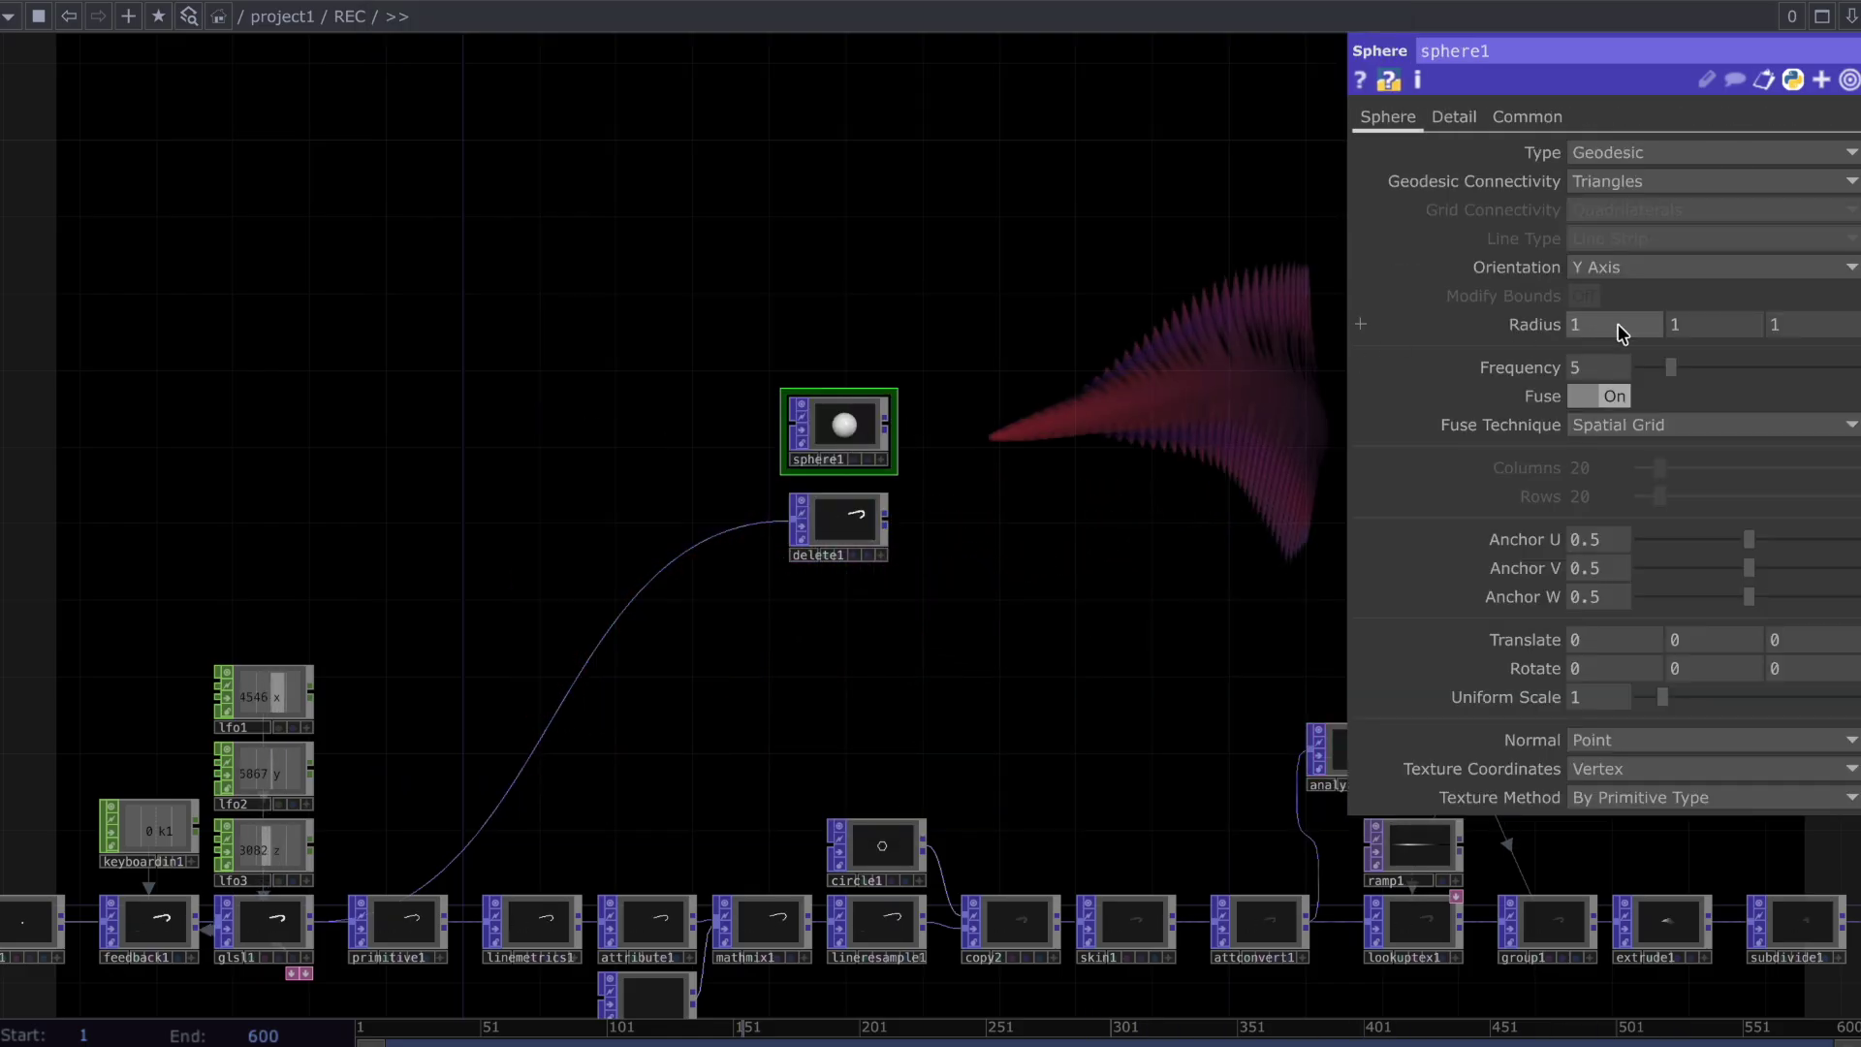
pyautogui.write('0.02')
pyautogui.press('Return')
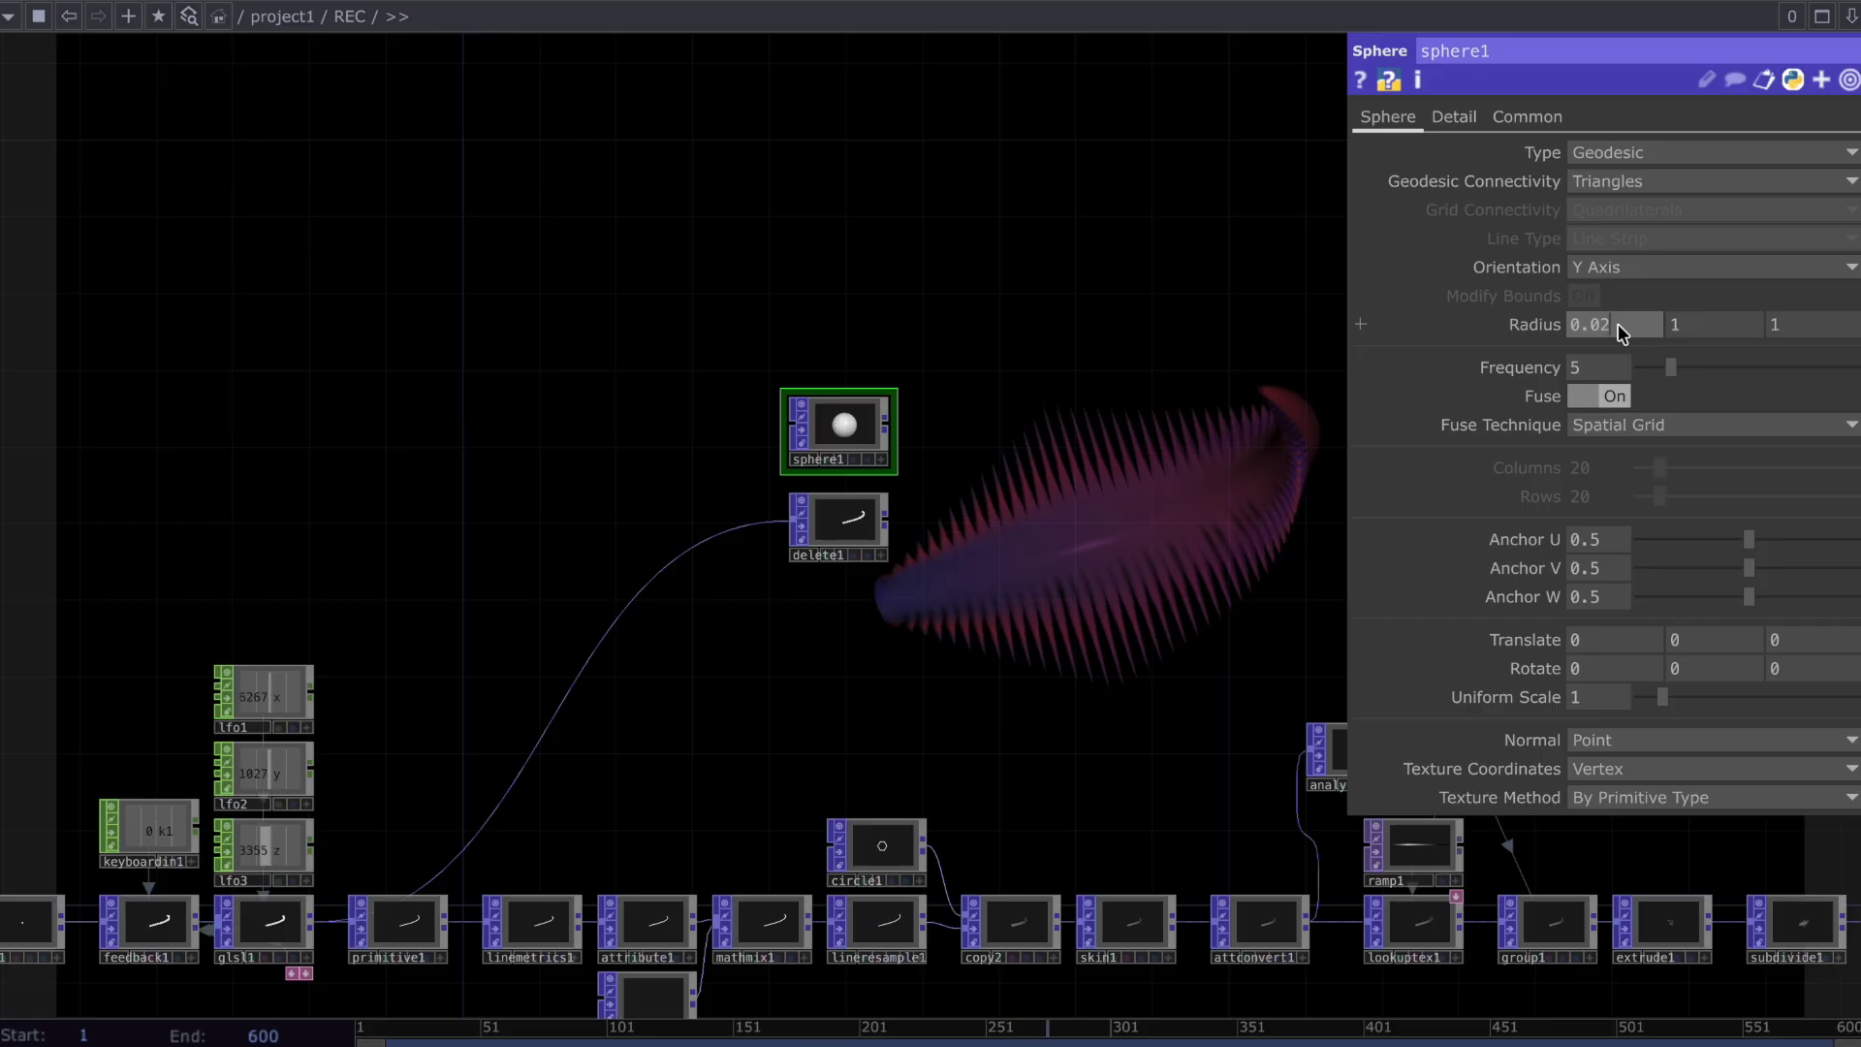
pyautogui.click(1742, 321)
pyautogui.write('0.02')
pyautogui.click(1830, 323)
pyautogui.write('0.02')
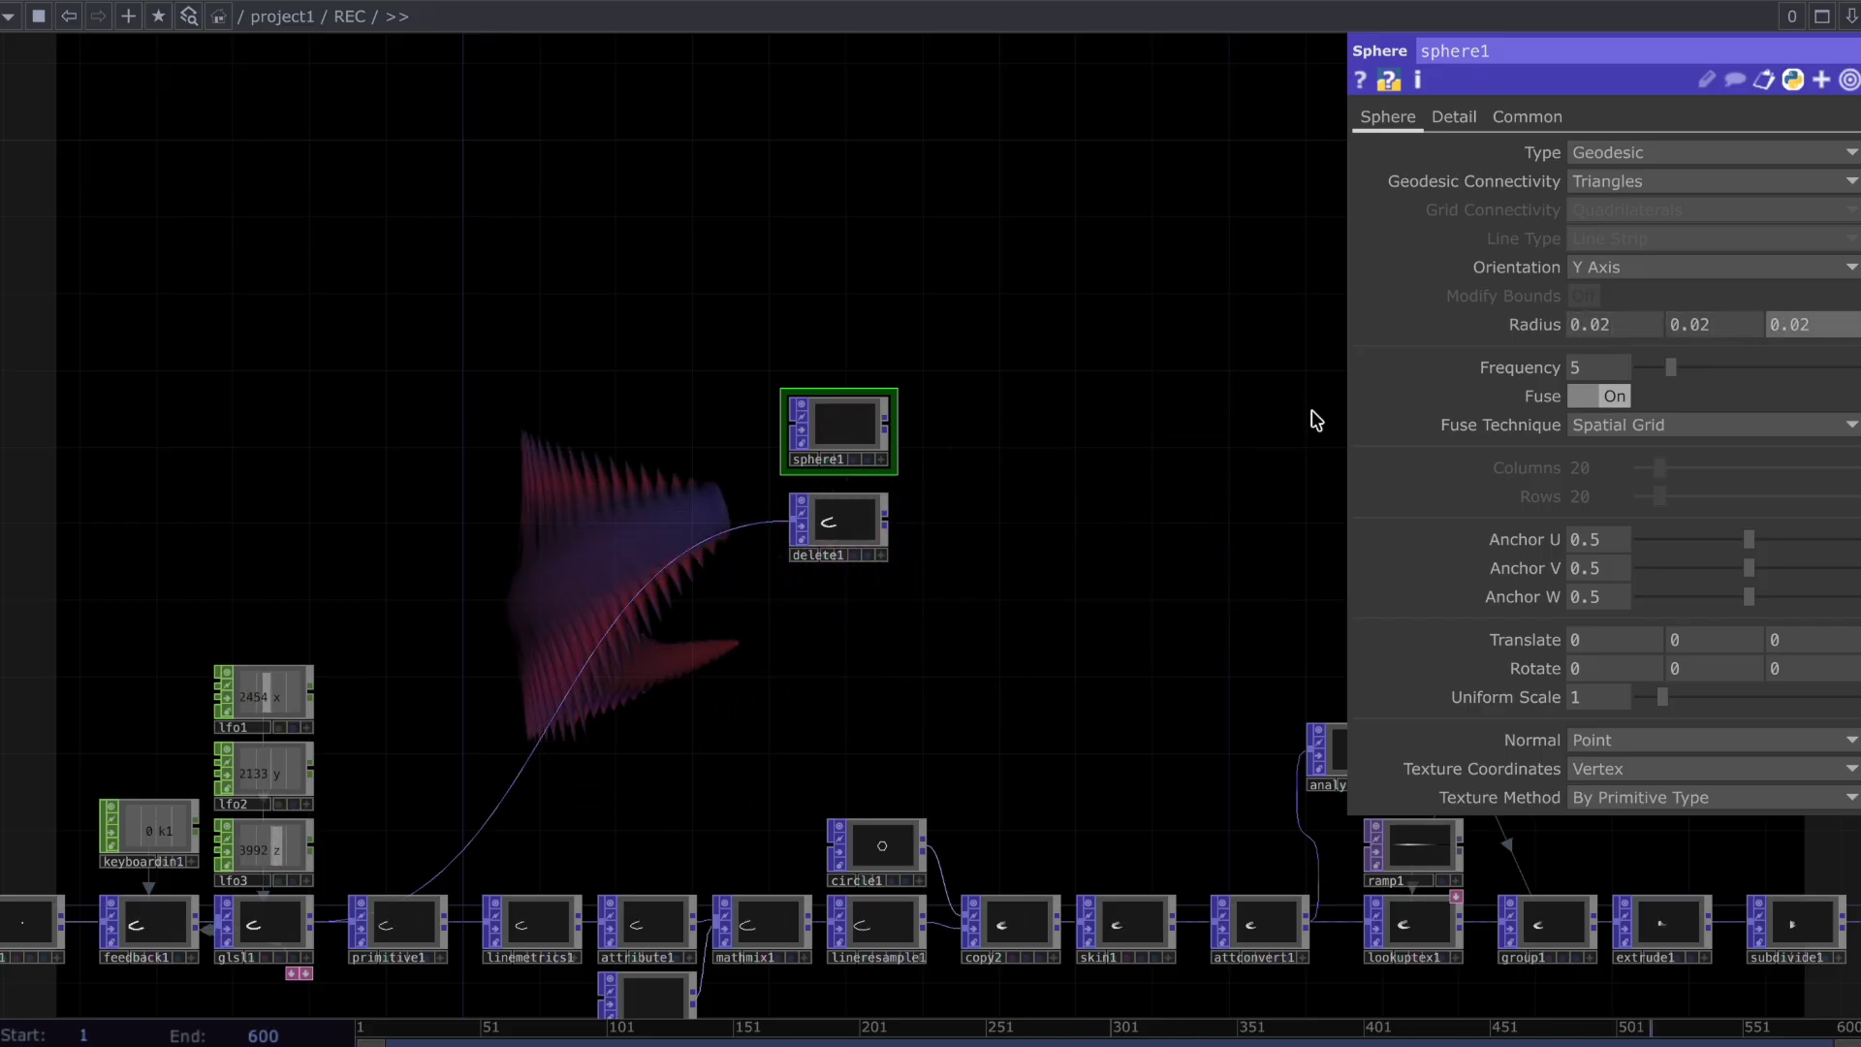
pyautogui.press('Tab')
pyautogui.write('cop')
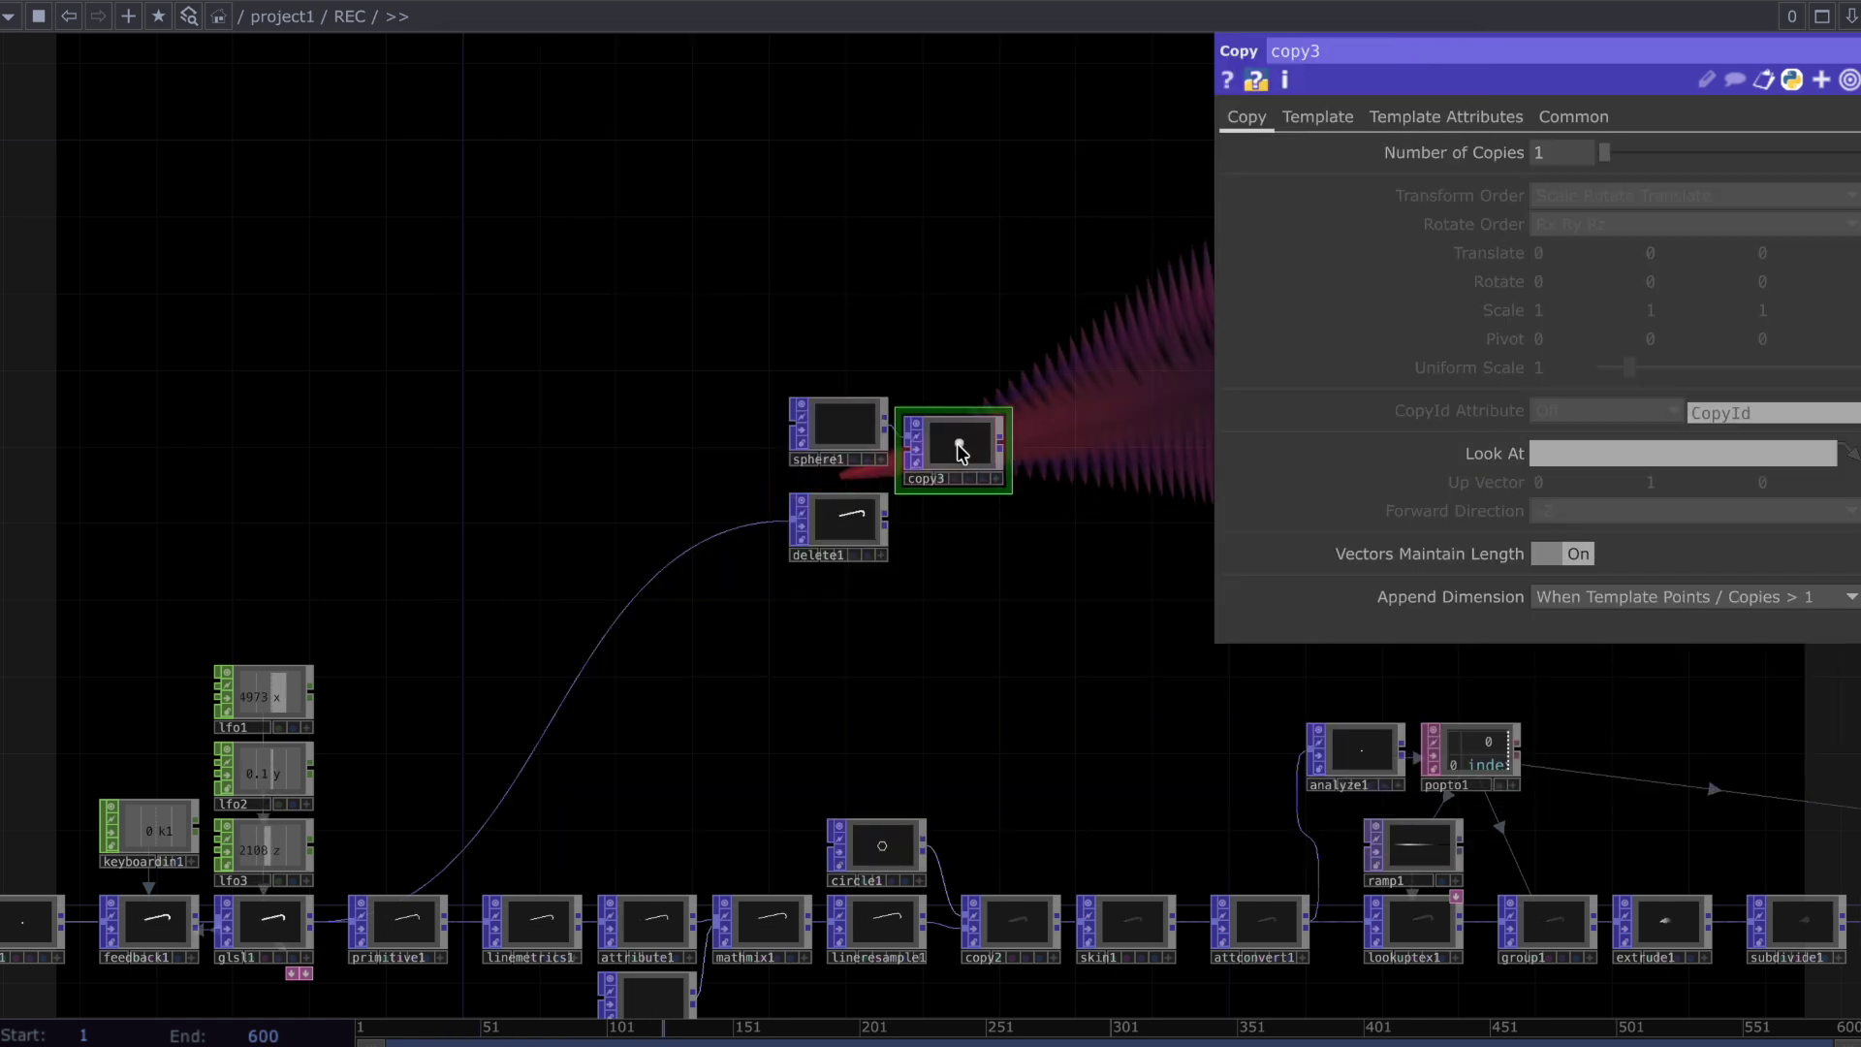
# Set delete1's pattern to [0] with Invert On so only the first point remains
pyautogui.scroll(3, 935, 520)
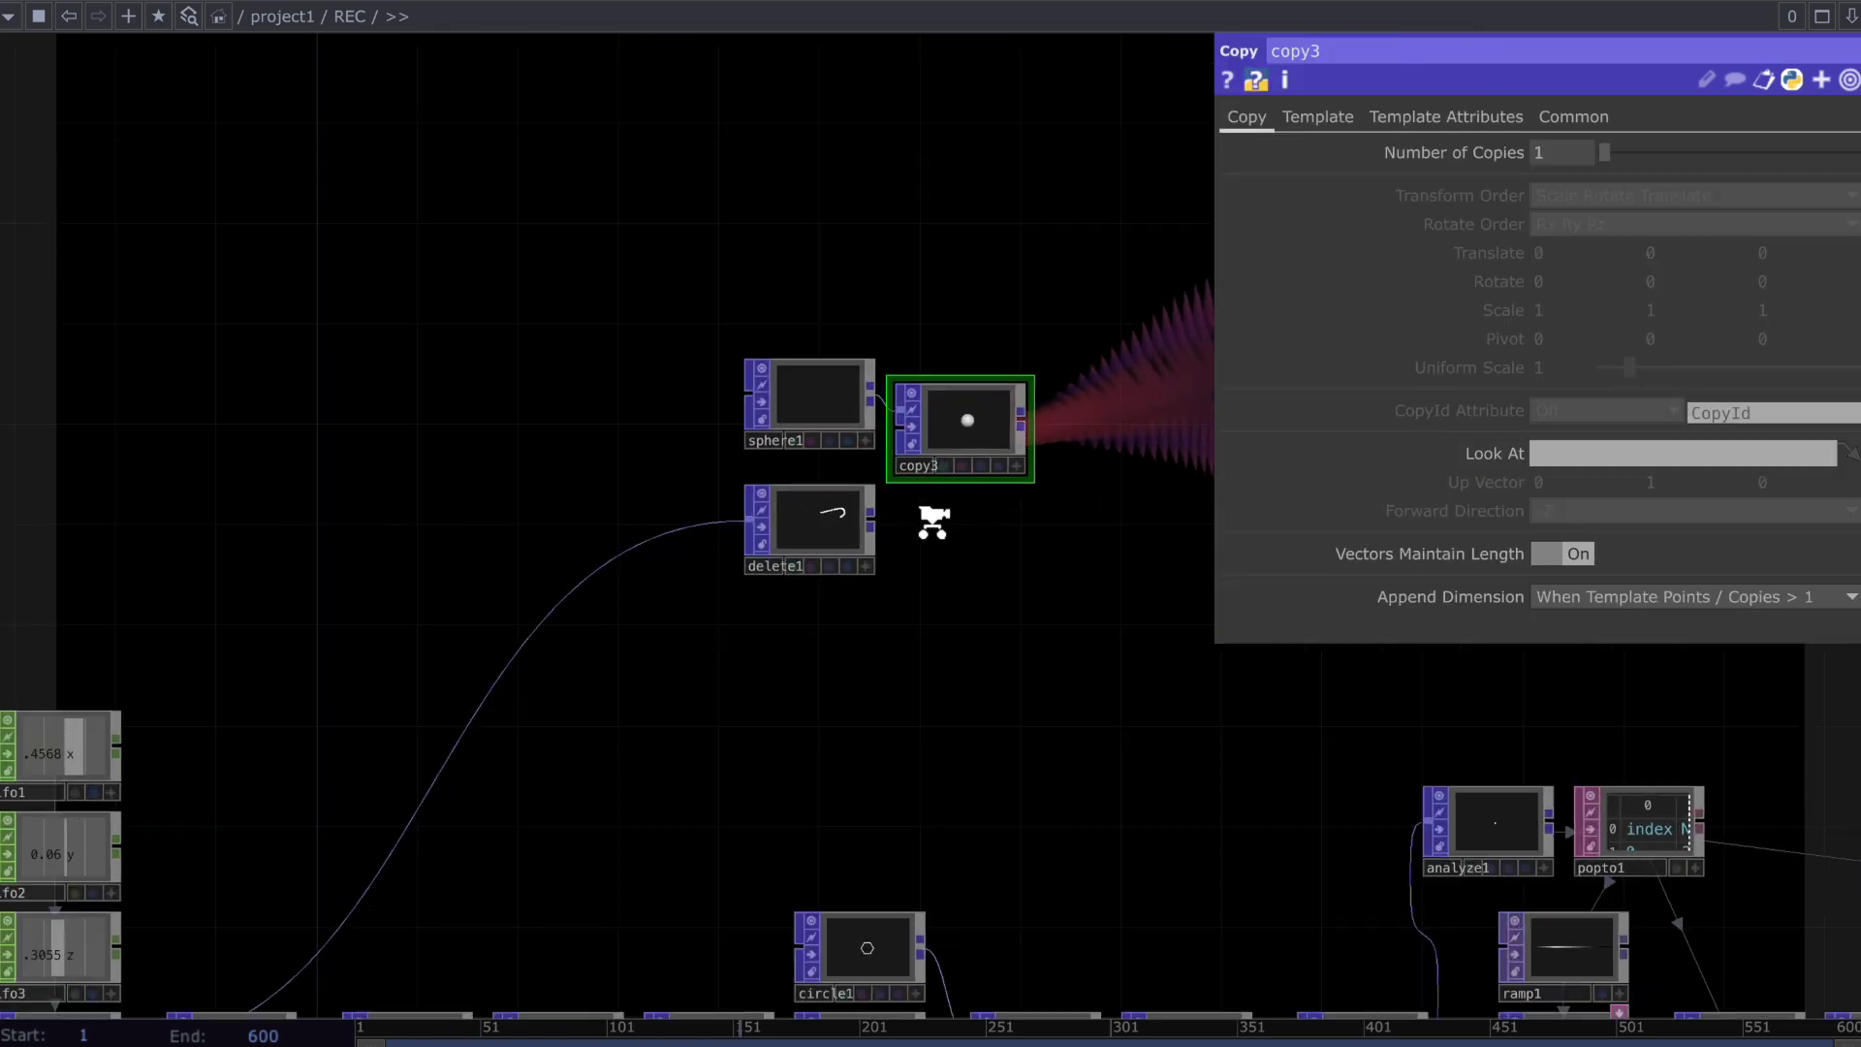
pyautogui.click(795, 523)
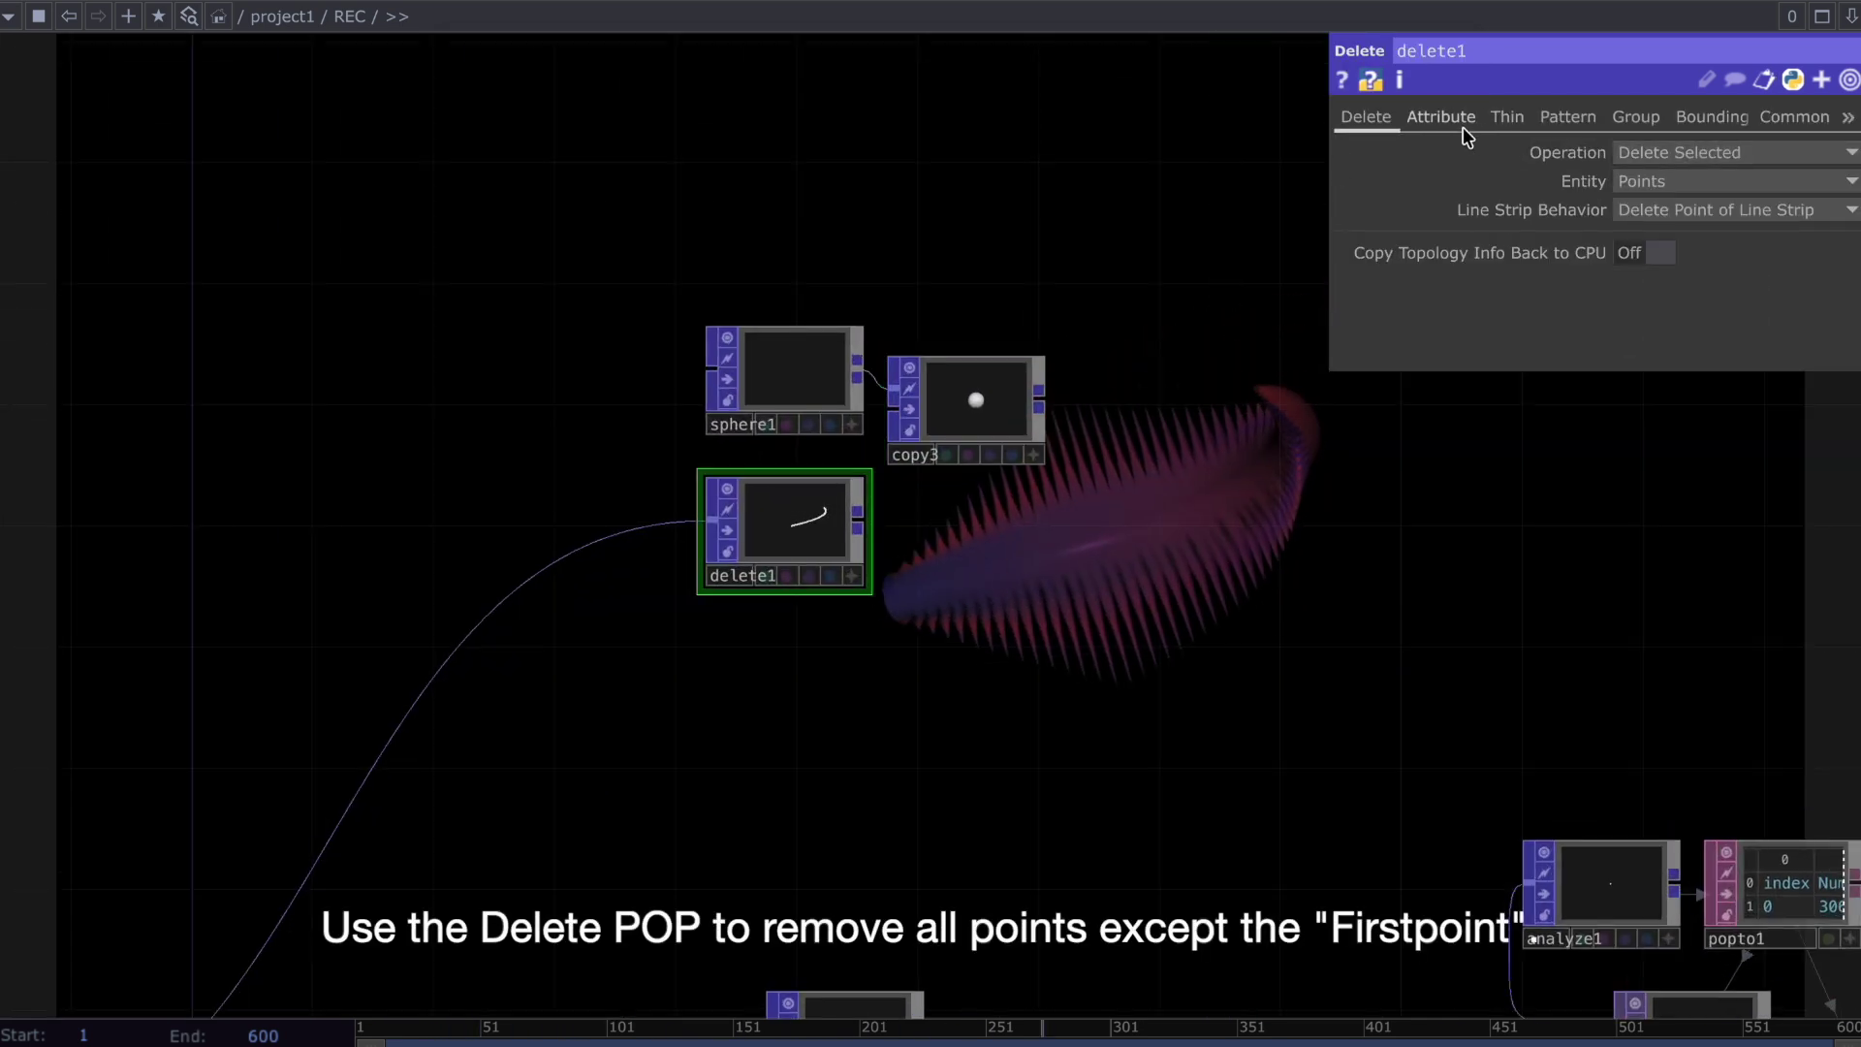
pyautogui.click(1567, 117)
pyautogui.click(1693, 208)
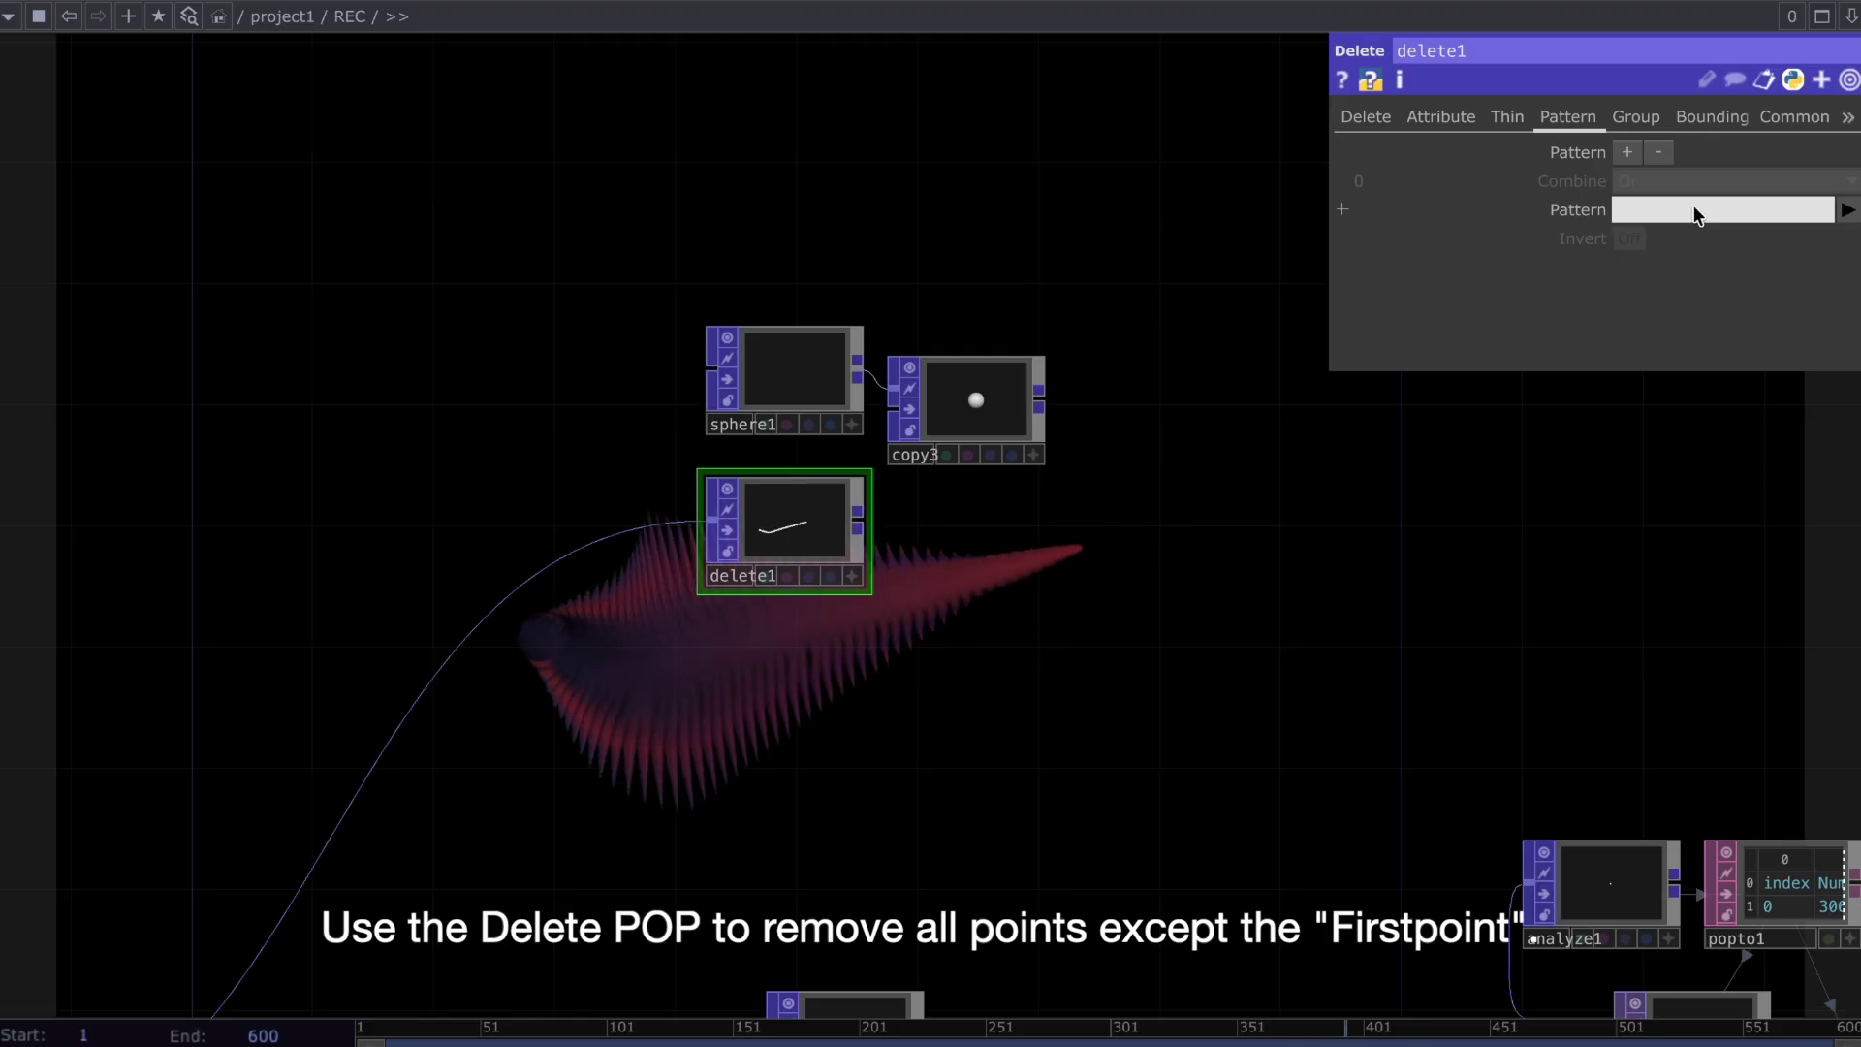
pyautogui.write('[0')
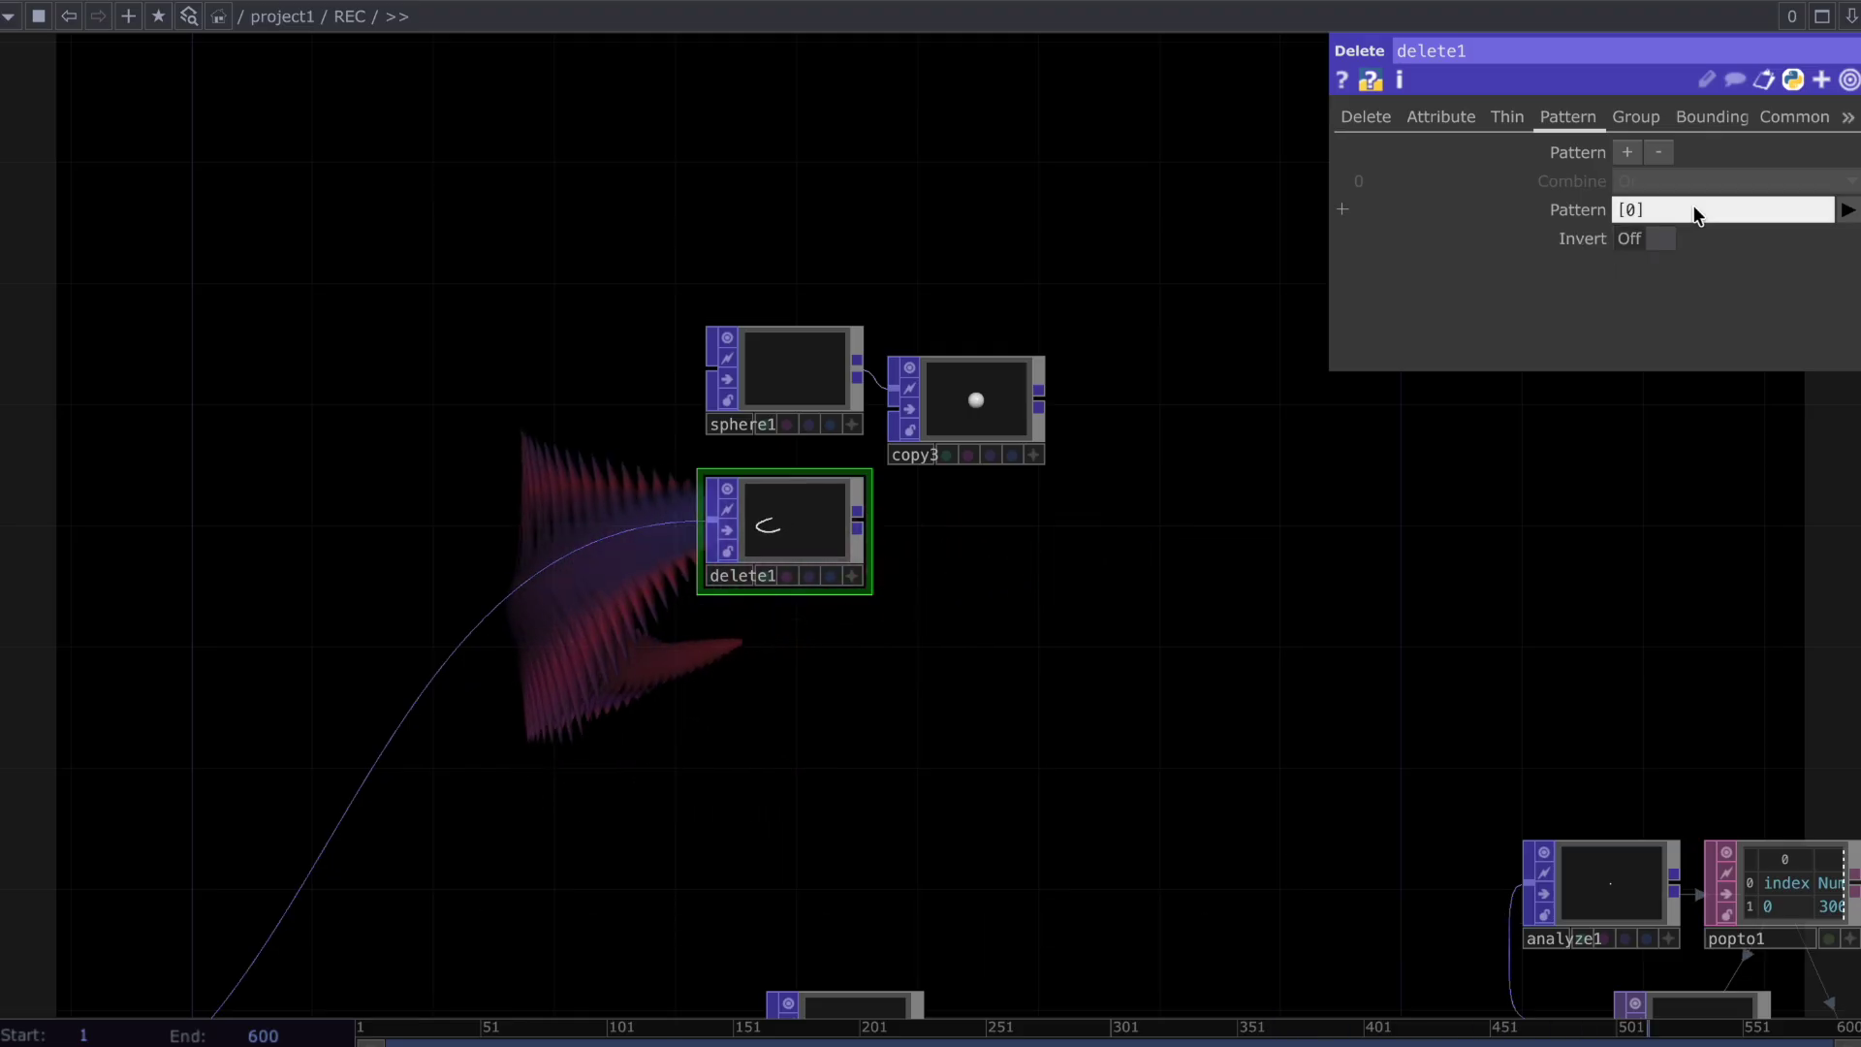
pyautogui.click(1626, 241)
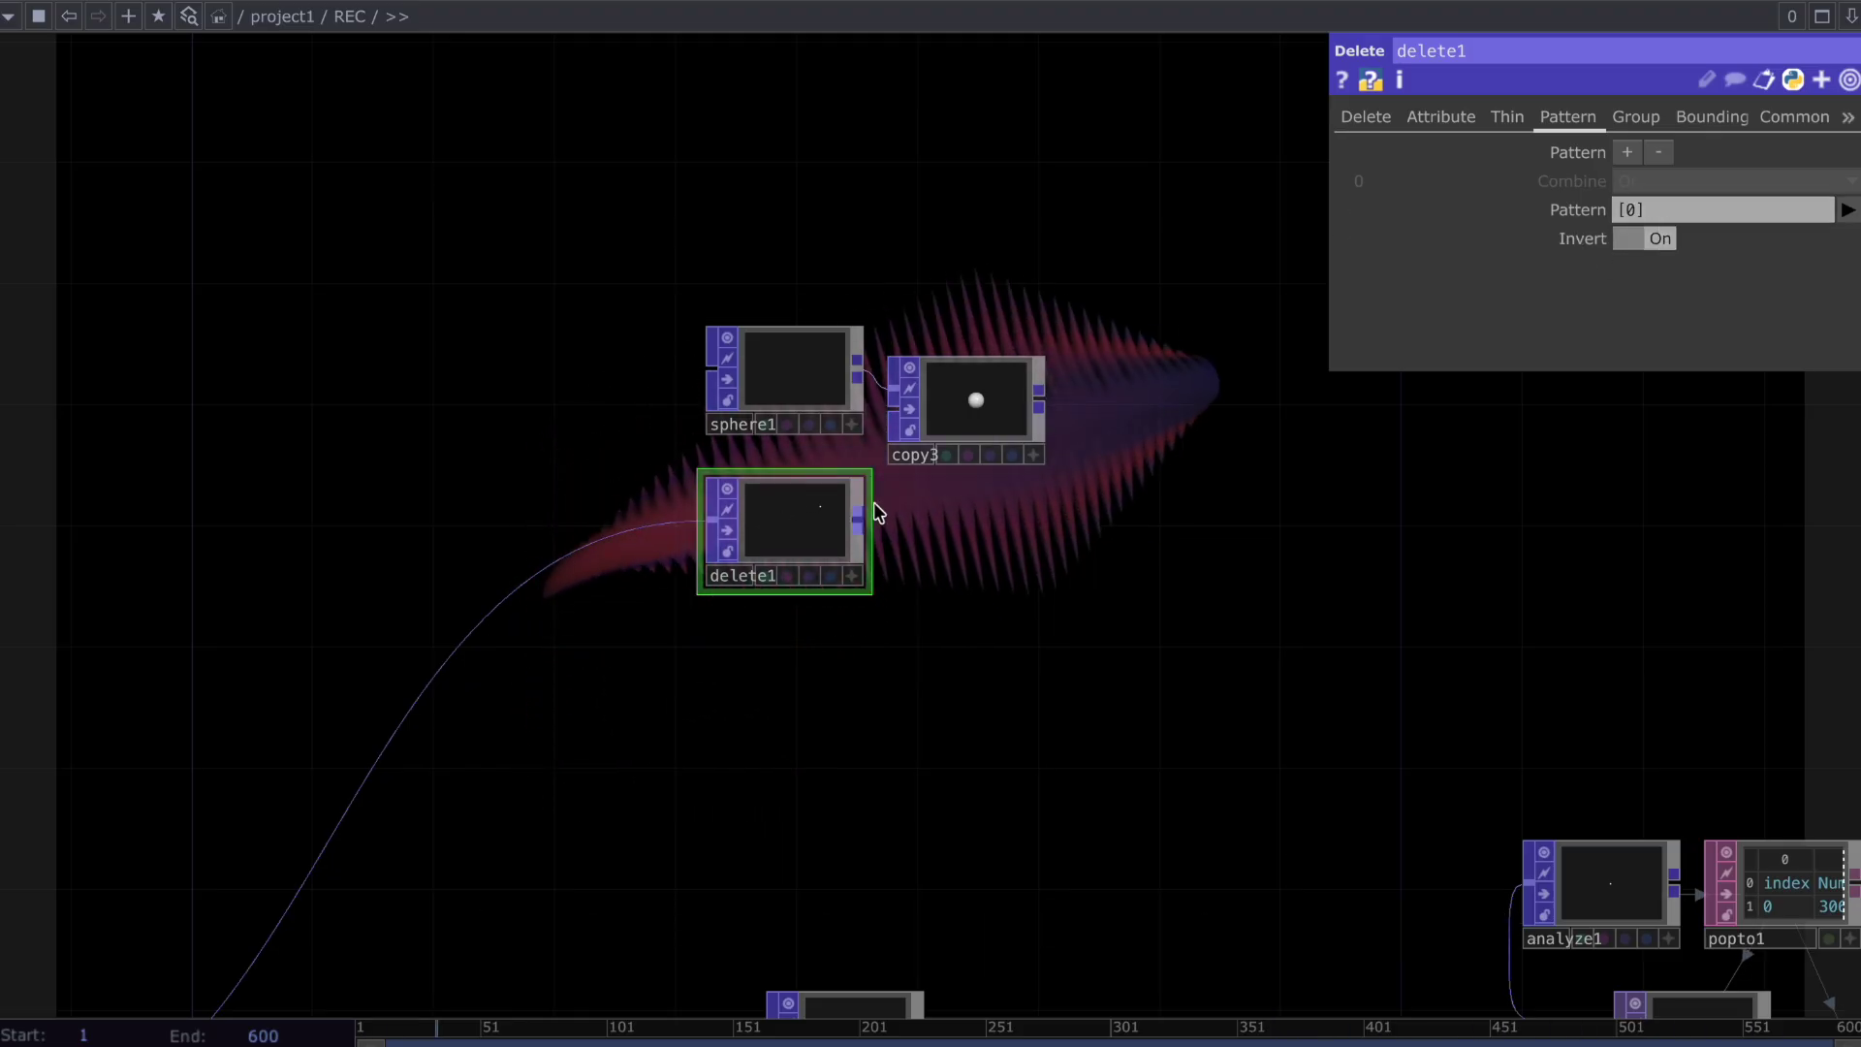
# Wire delete1's output into copy3's second input and move copy3 lower
pyautogui.moveTo(859, 512); pyautogui.dragTo(886, 445)
pyautogui.moveTo(1002, 550); pyautogui.dragTo(487, 572)
pyautogui.scroll(-3, 814, 573)
pyautogui.moveTo(601, 588); pyautogui.dragTo(417, 594)
pyautogui.moveTo(249, 470); pyautogui.dragTo(279, 577)
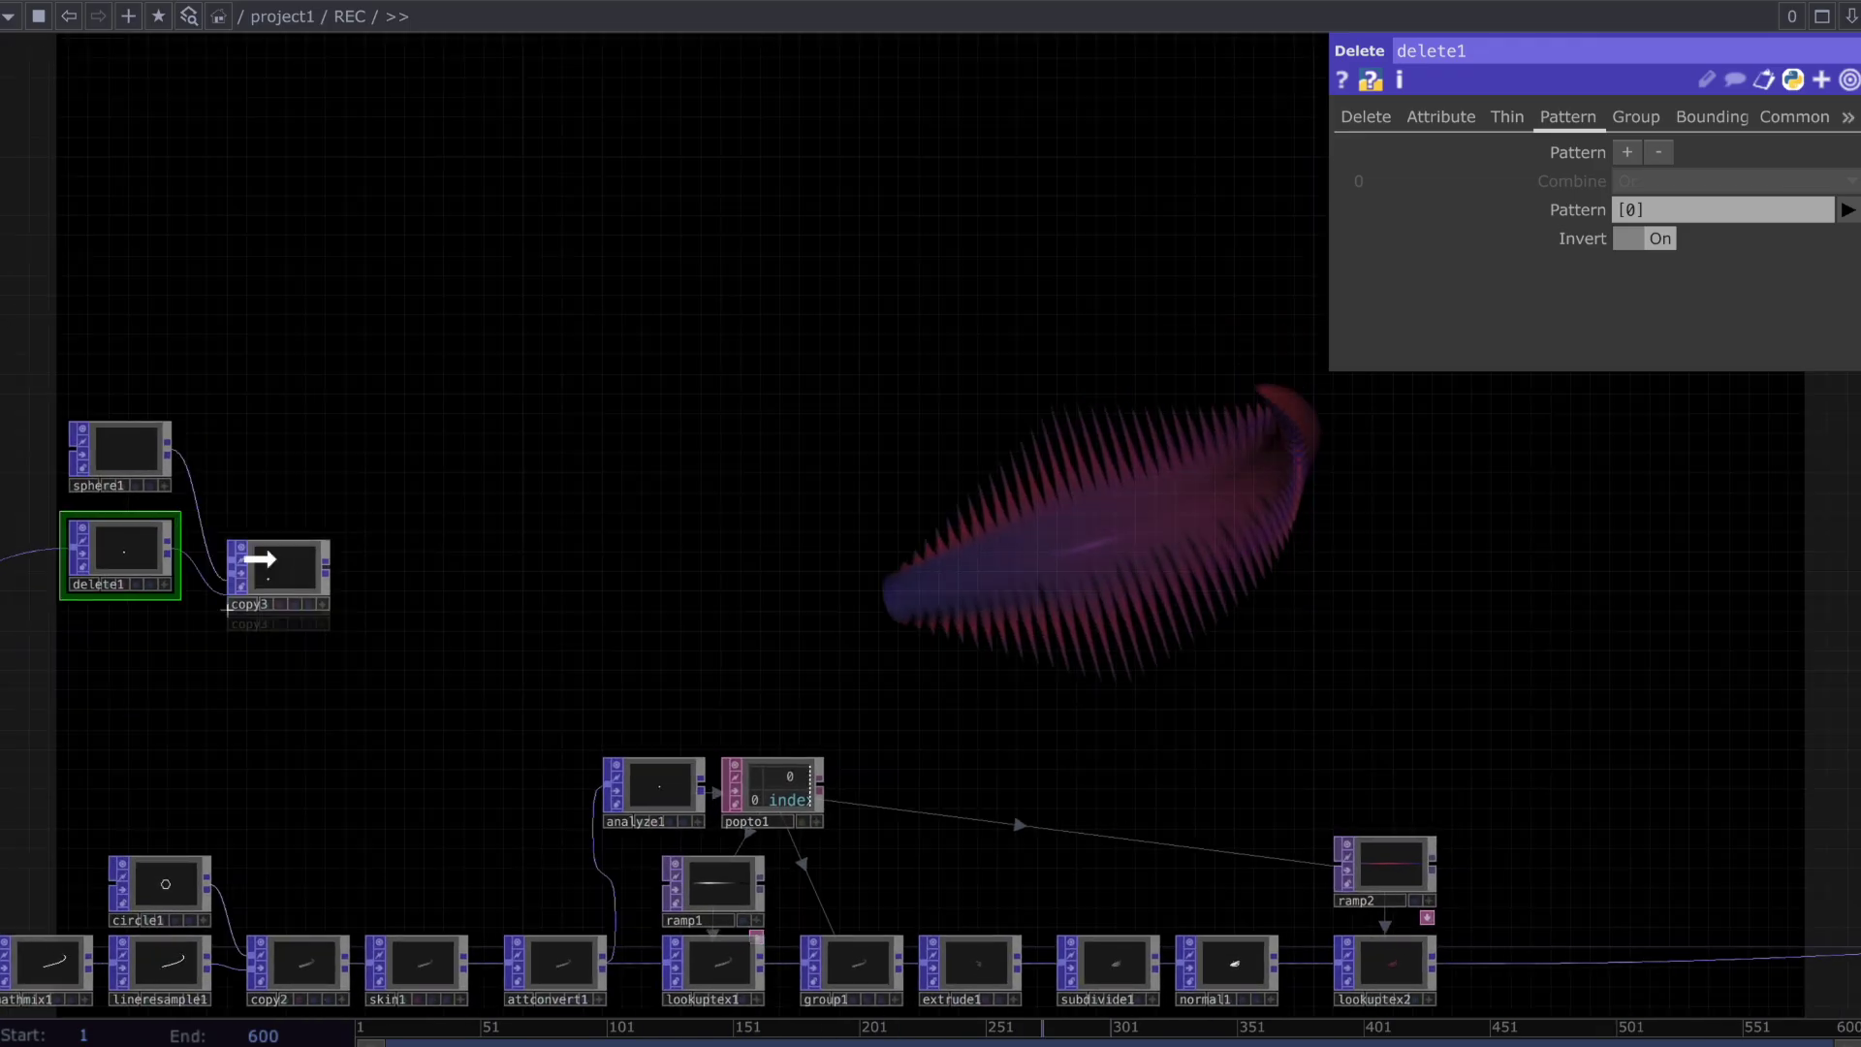
pyautogui.hscroll(3, 395, 537)
pyautogui.hscroll(2, 396, 537)
# Insert a Merge after lookuptex2 and wire copy3 into merge1 as its second input
pyautogui.rightClick(1358, 919)
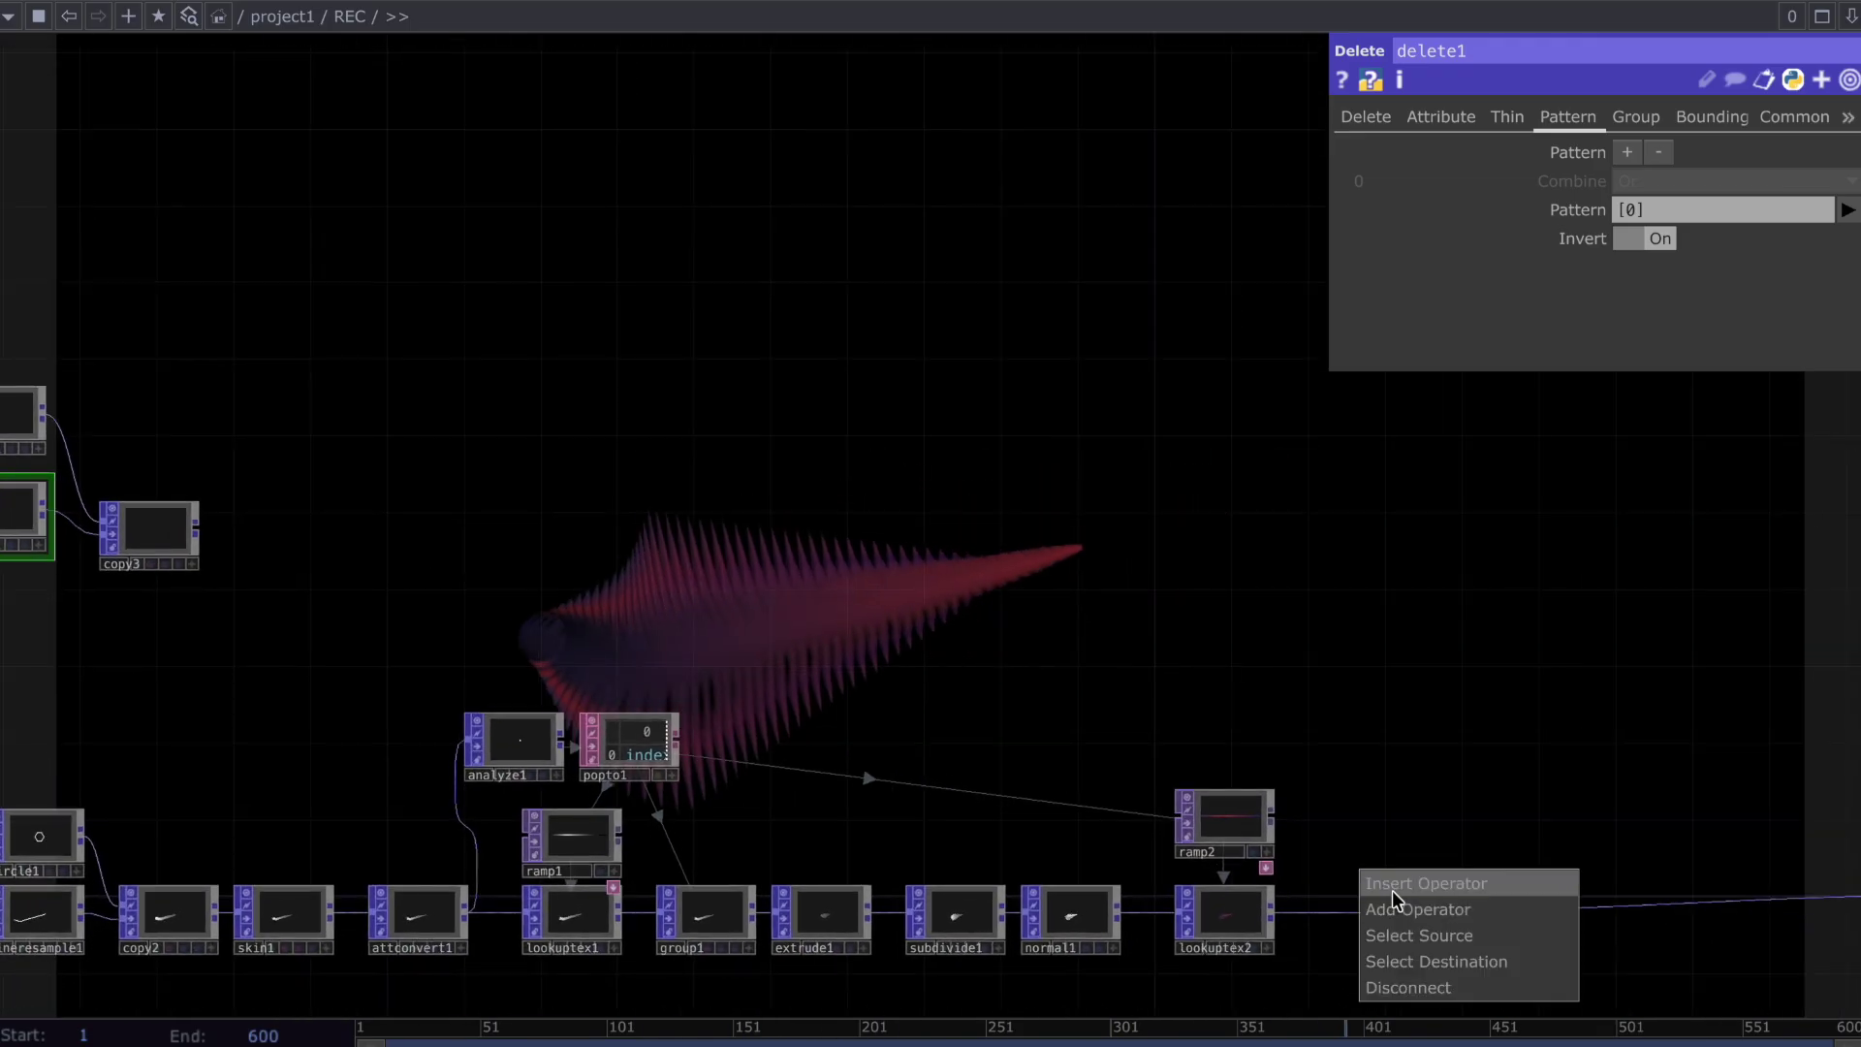
pyautogui.click(1397, 901)
pyautogui.write('merg')
pyautogui.press('Return')
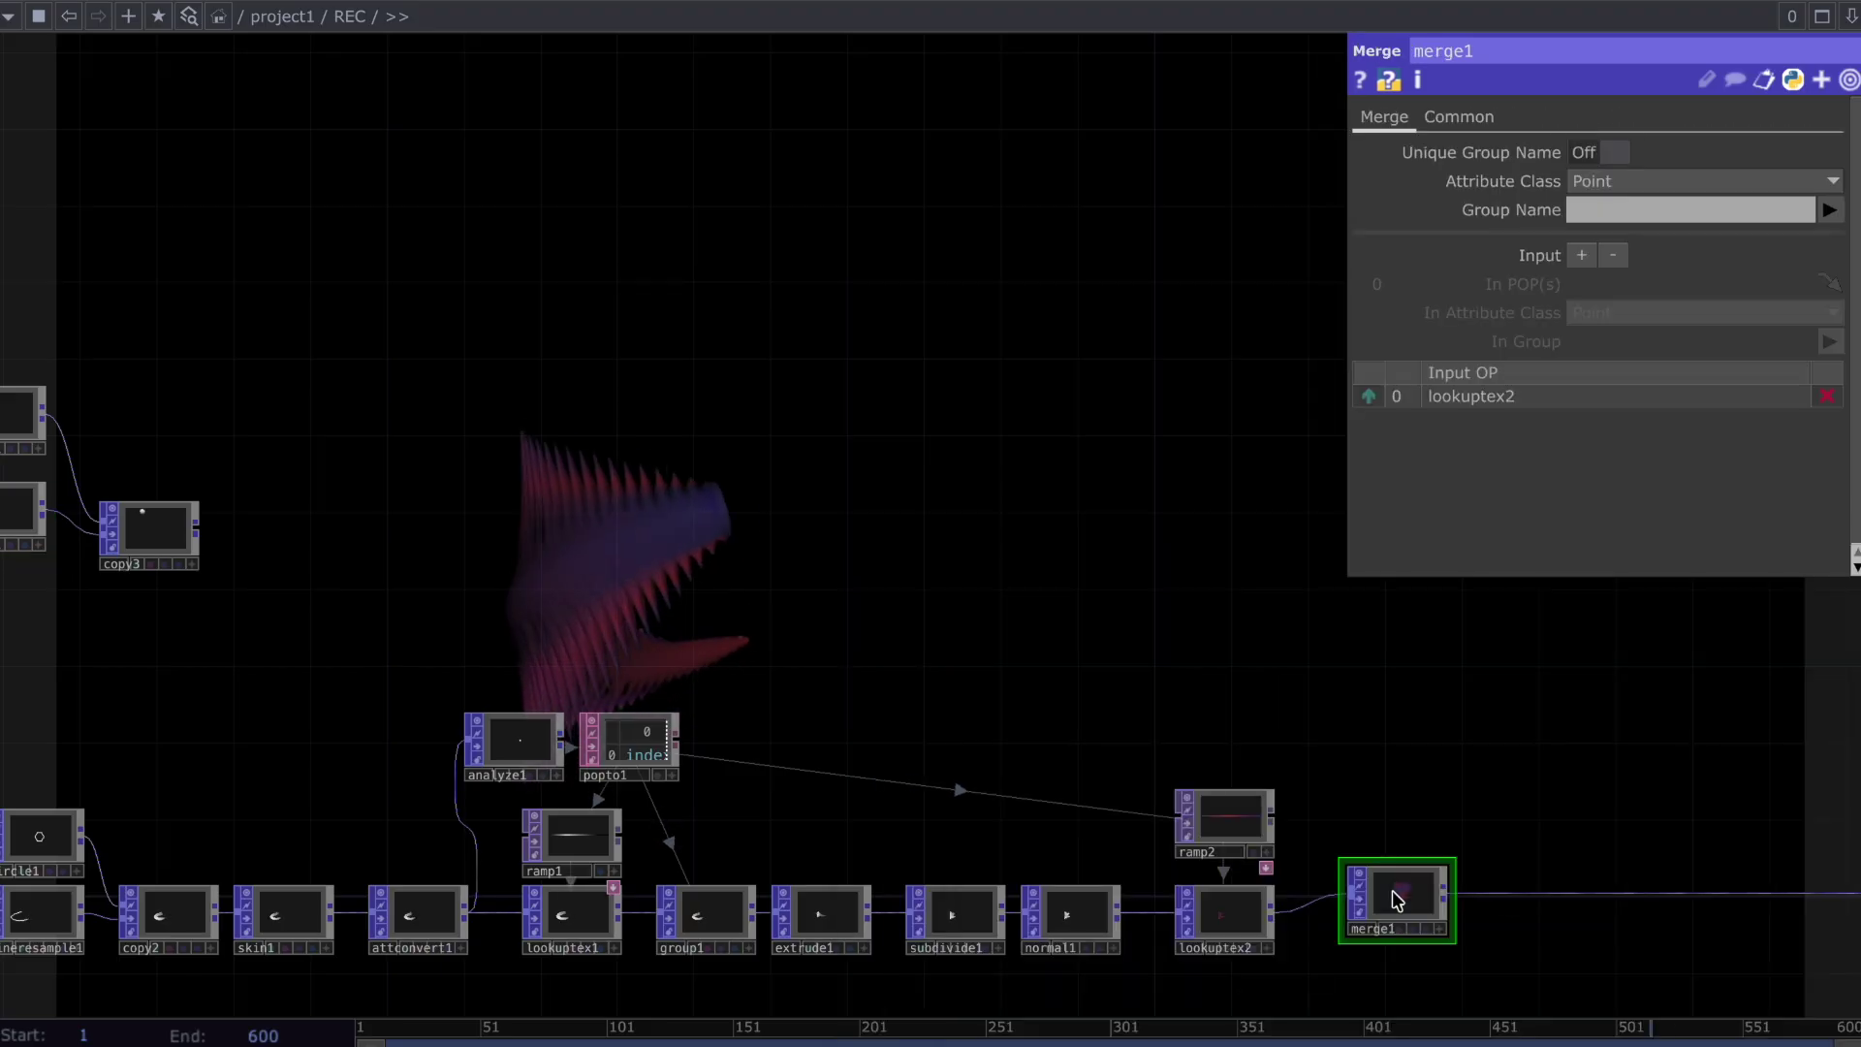
pyautogui.click(197, 530)
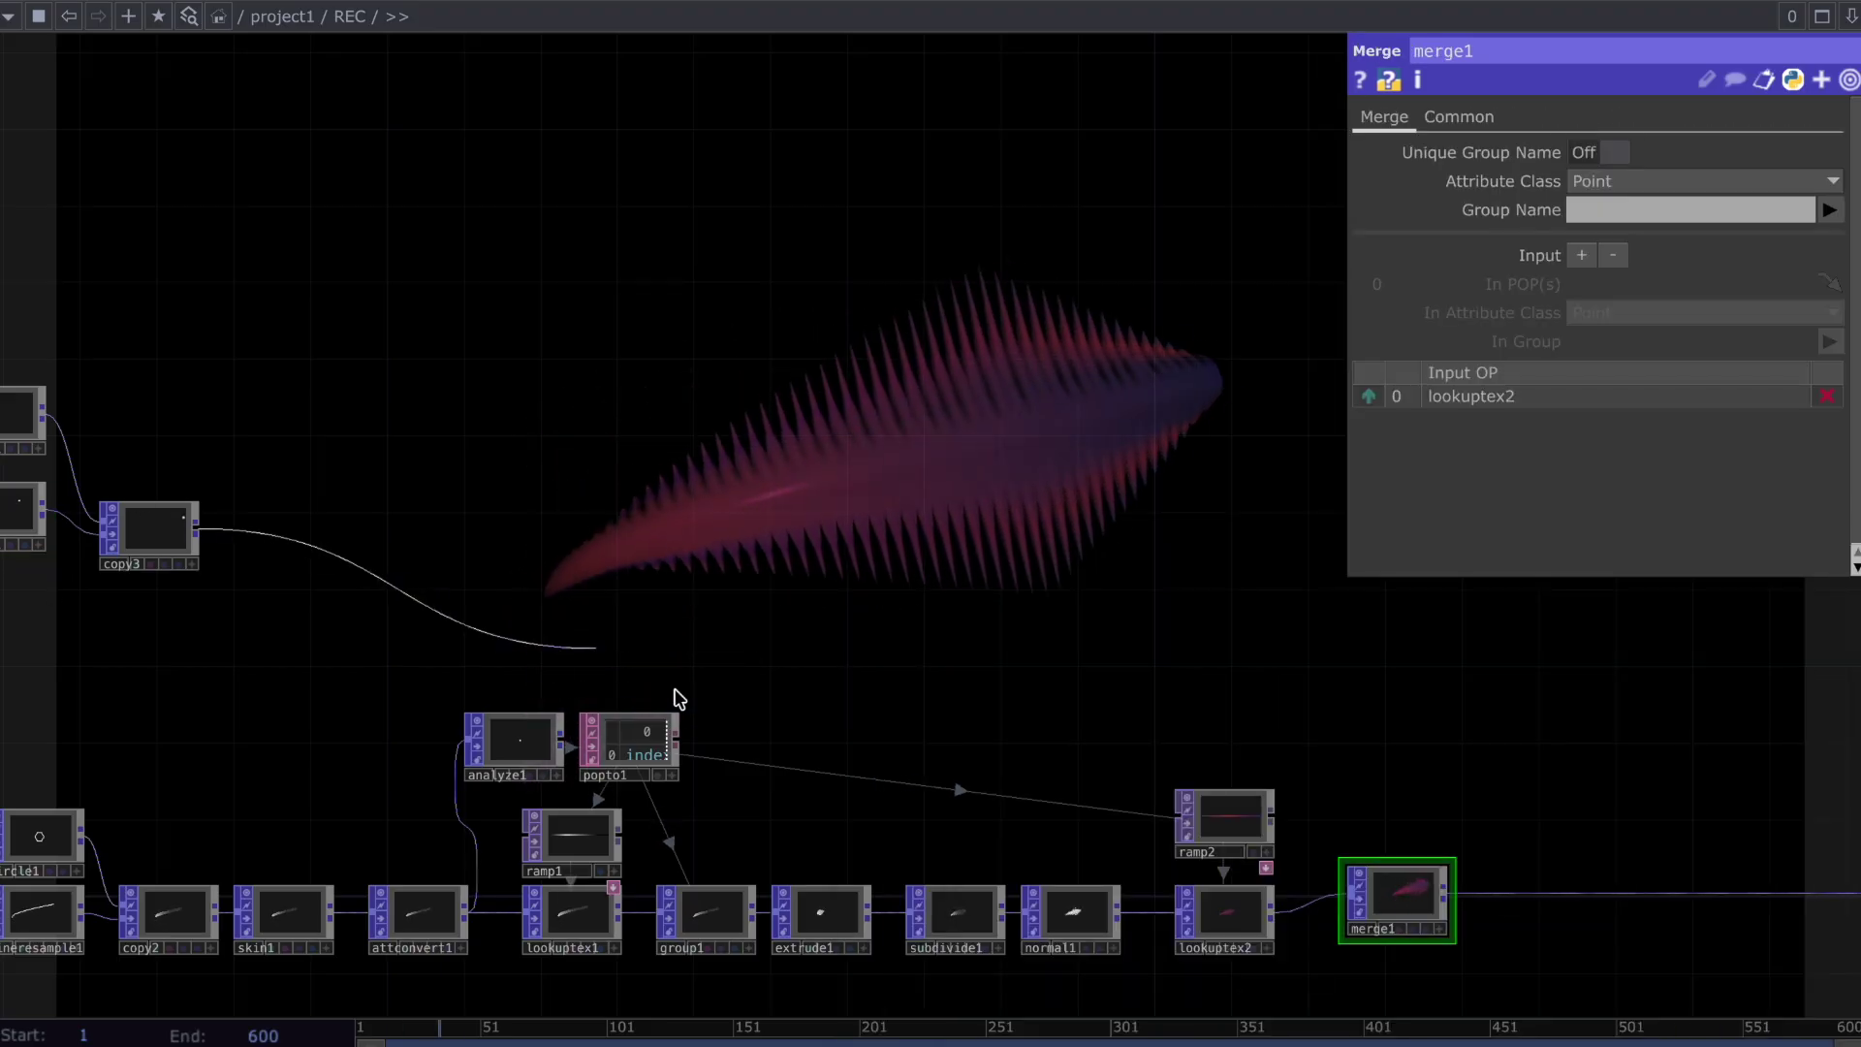
pyautogui.click(1396, 897)
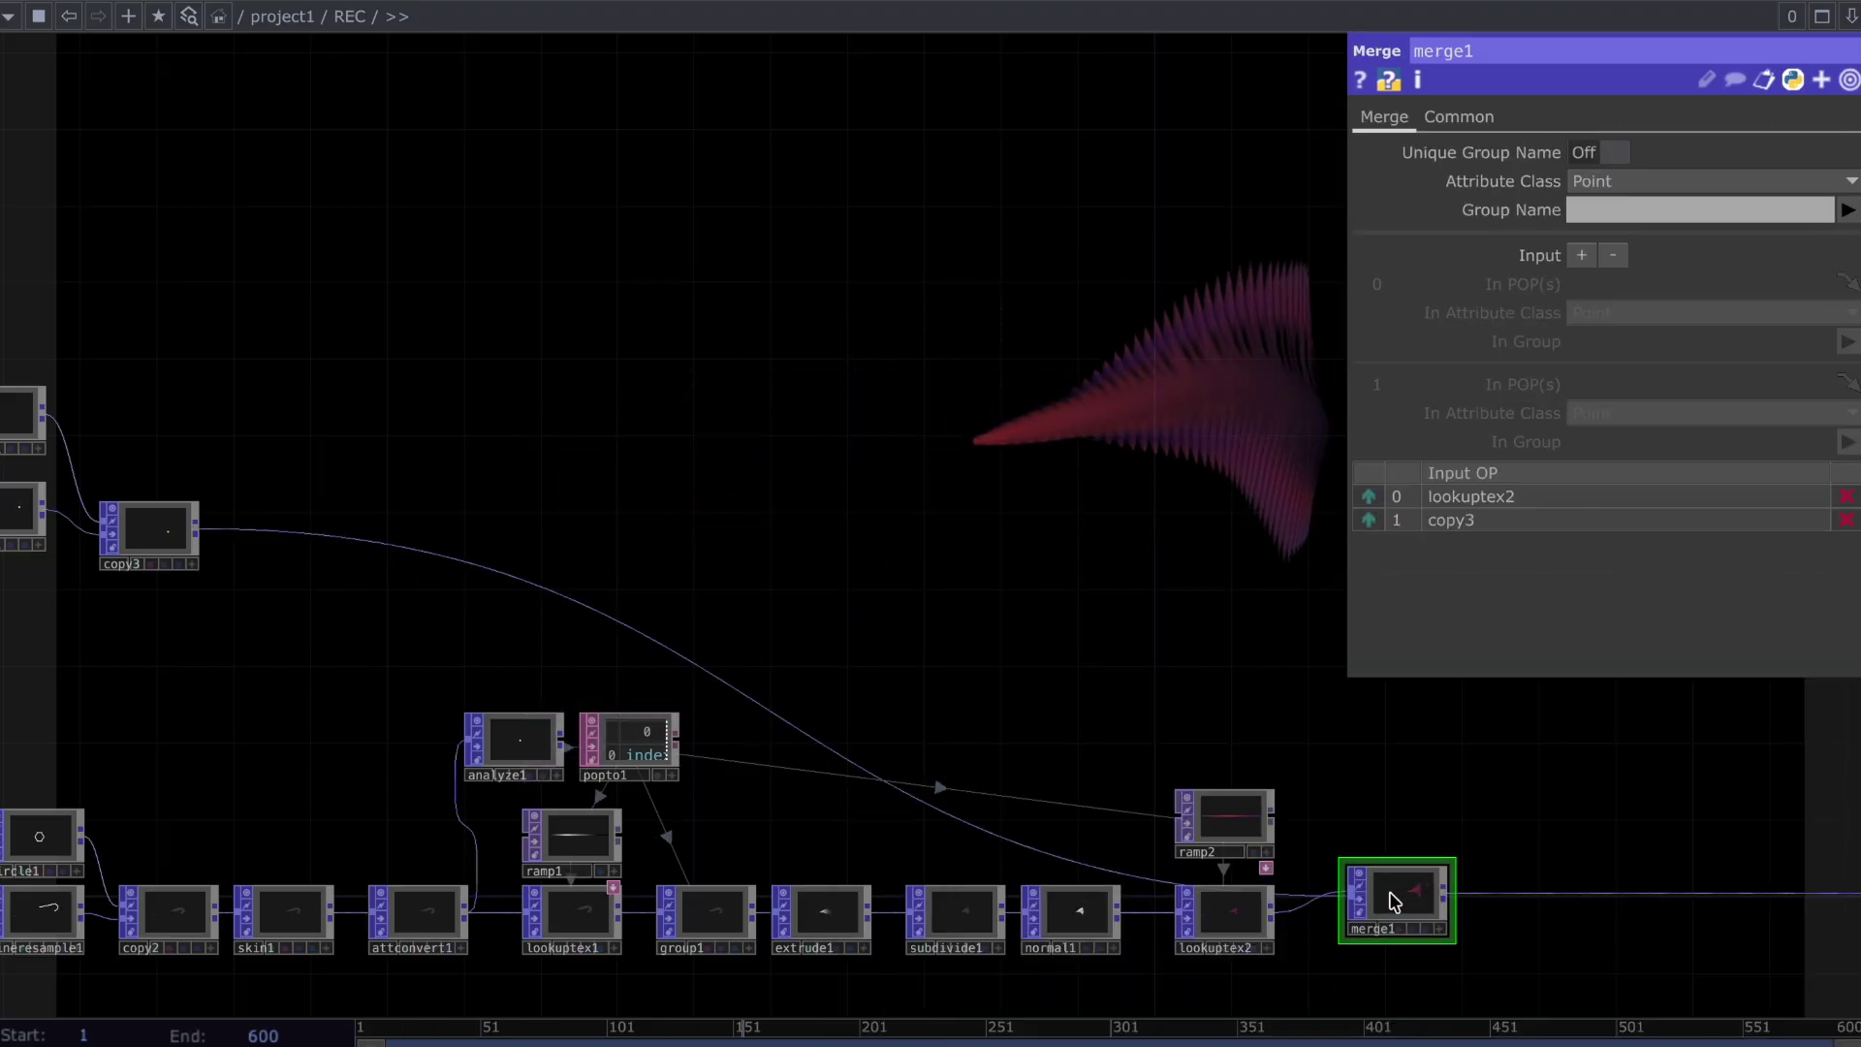
# Enlarge sphere1's radius to 0.05 on all three axes
pyautogui.press('h')
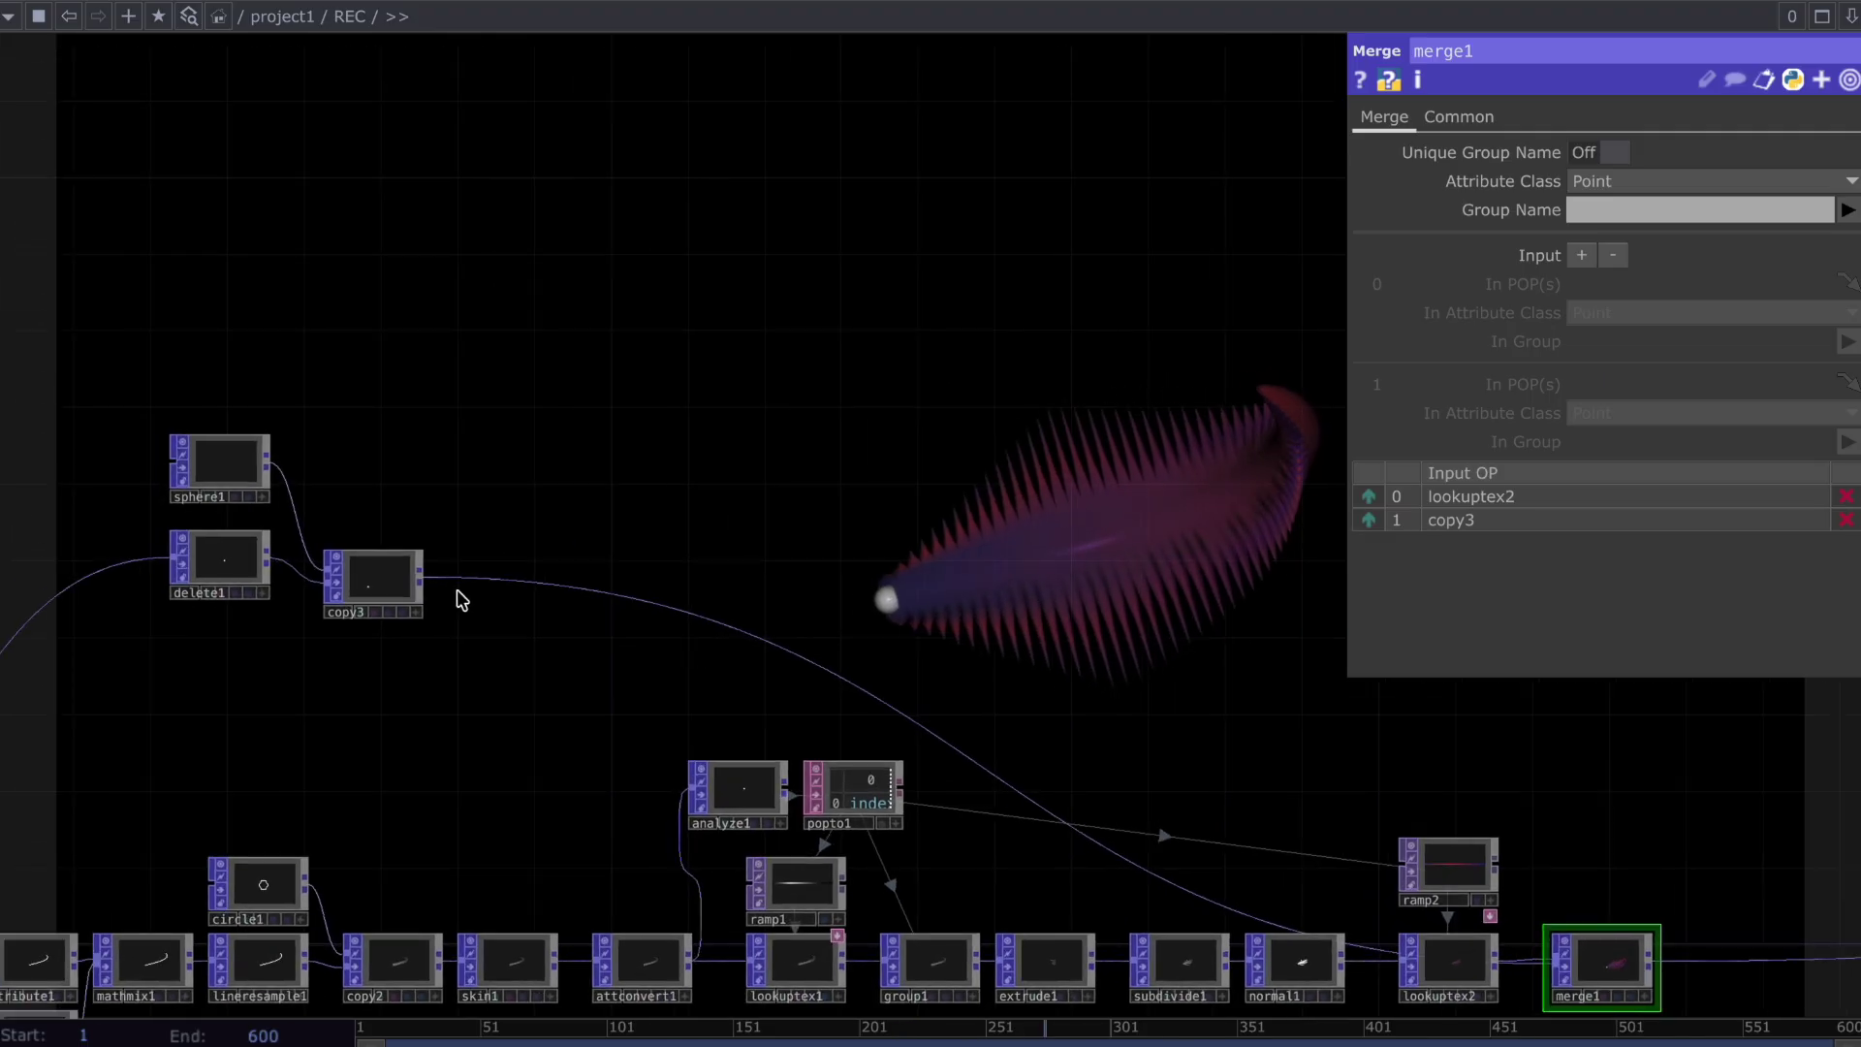
pyautogui.scroll(2, 295, 563)
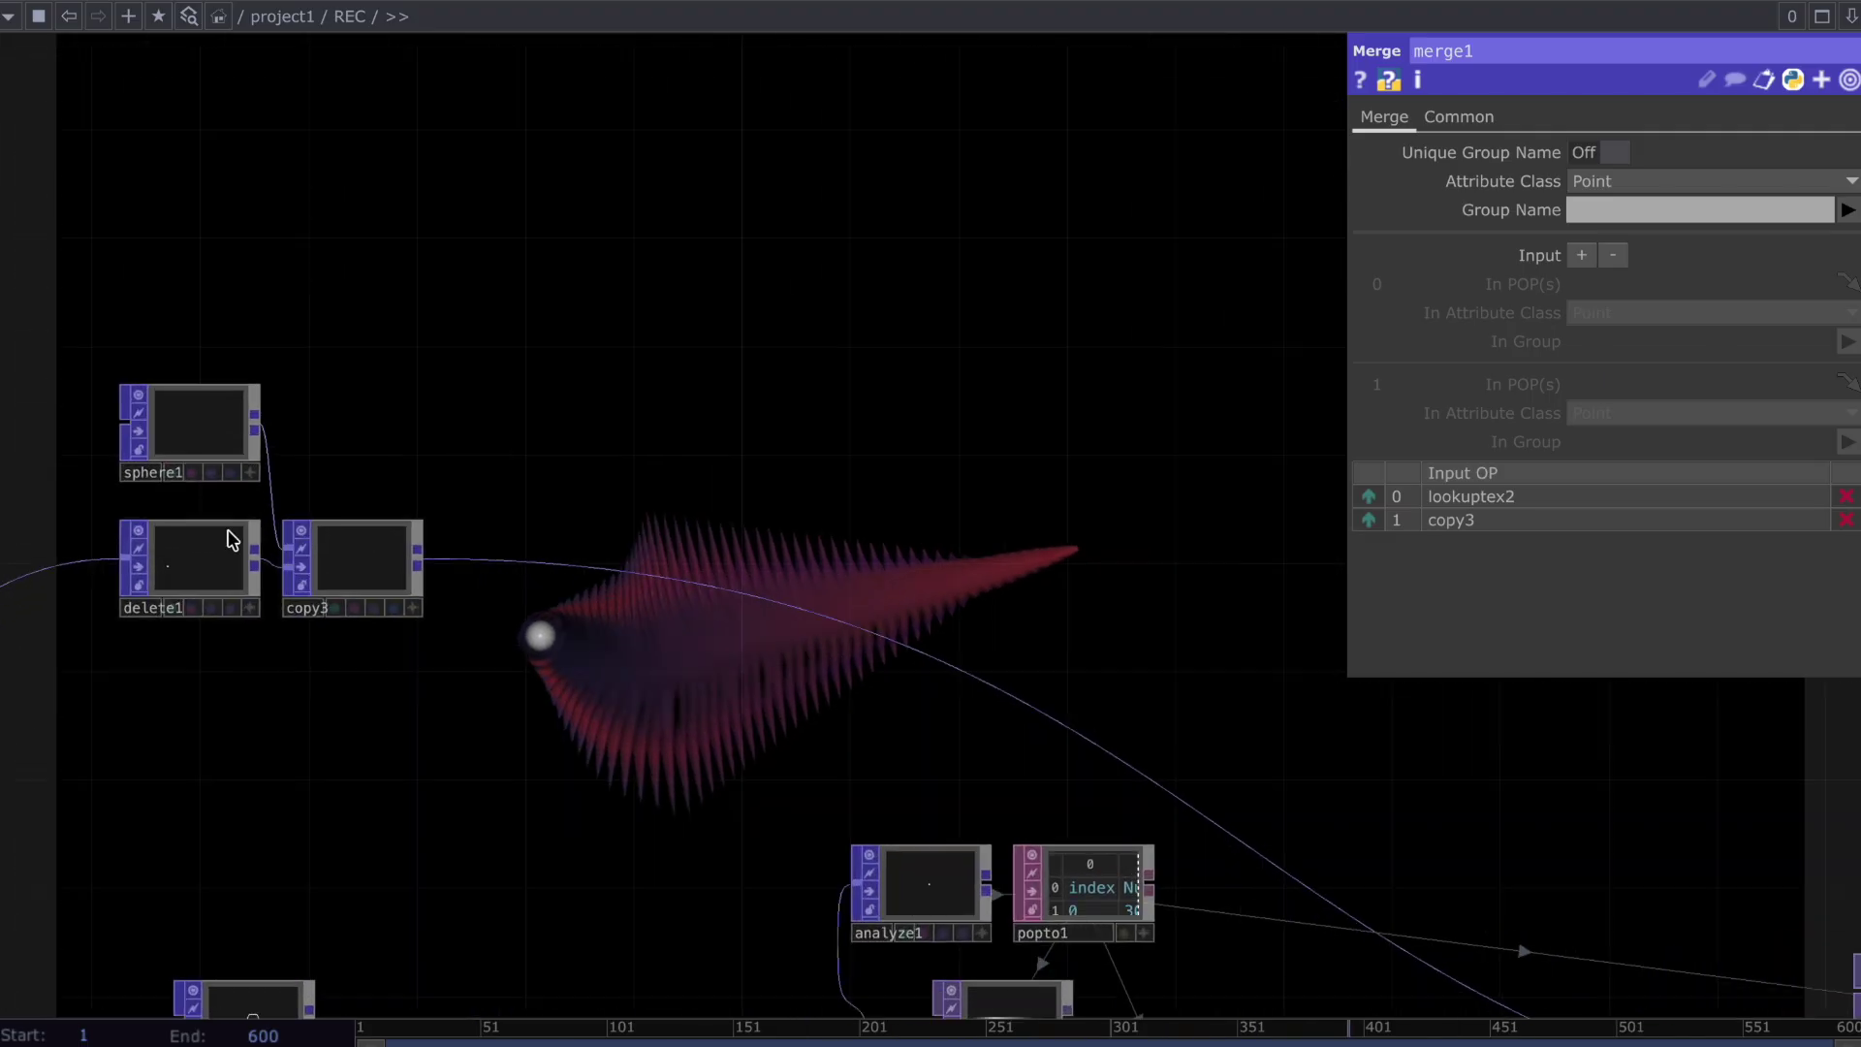
pyautogui.click(206, 434)
pyautogui.moveTo(1590, 330); pyautogui.dragTo(1623, 326)
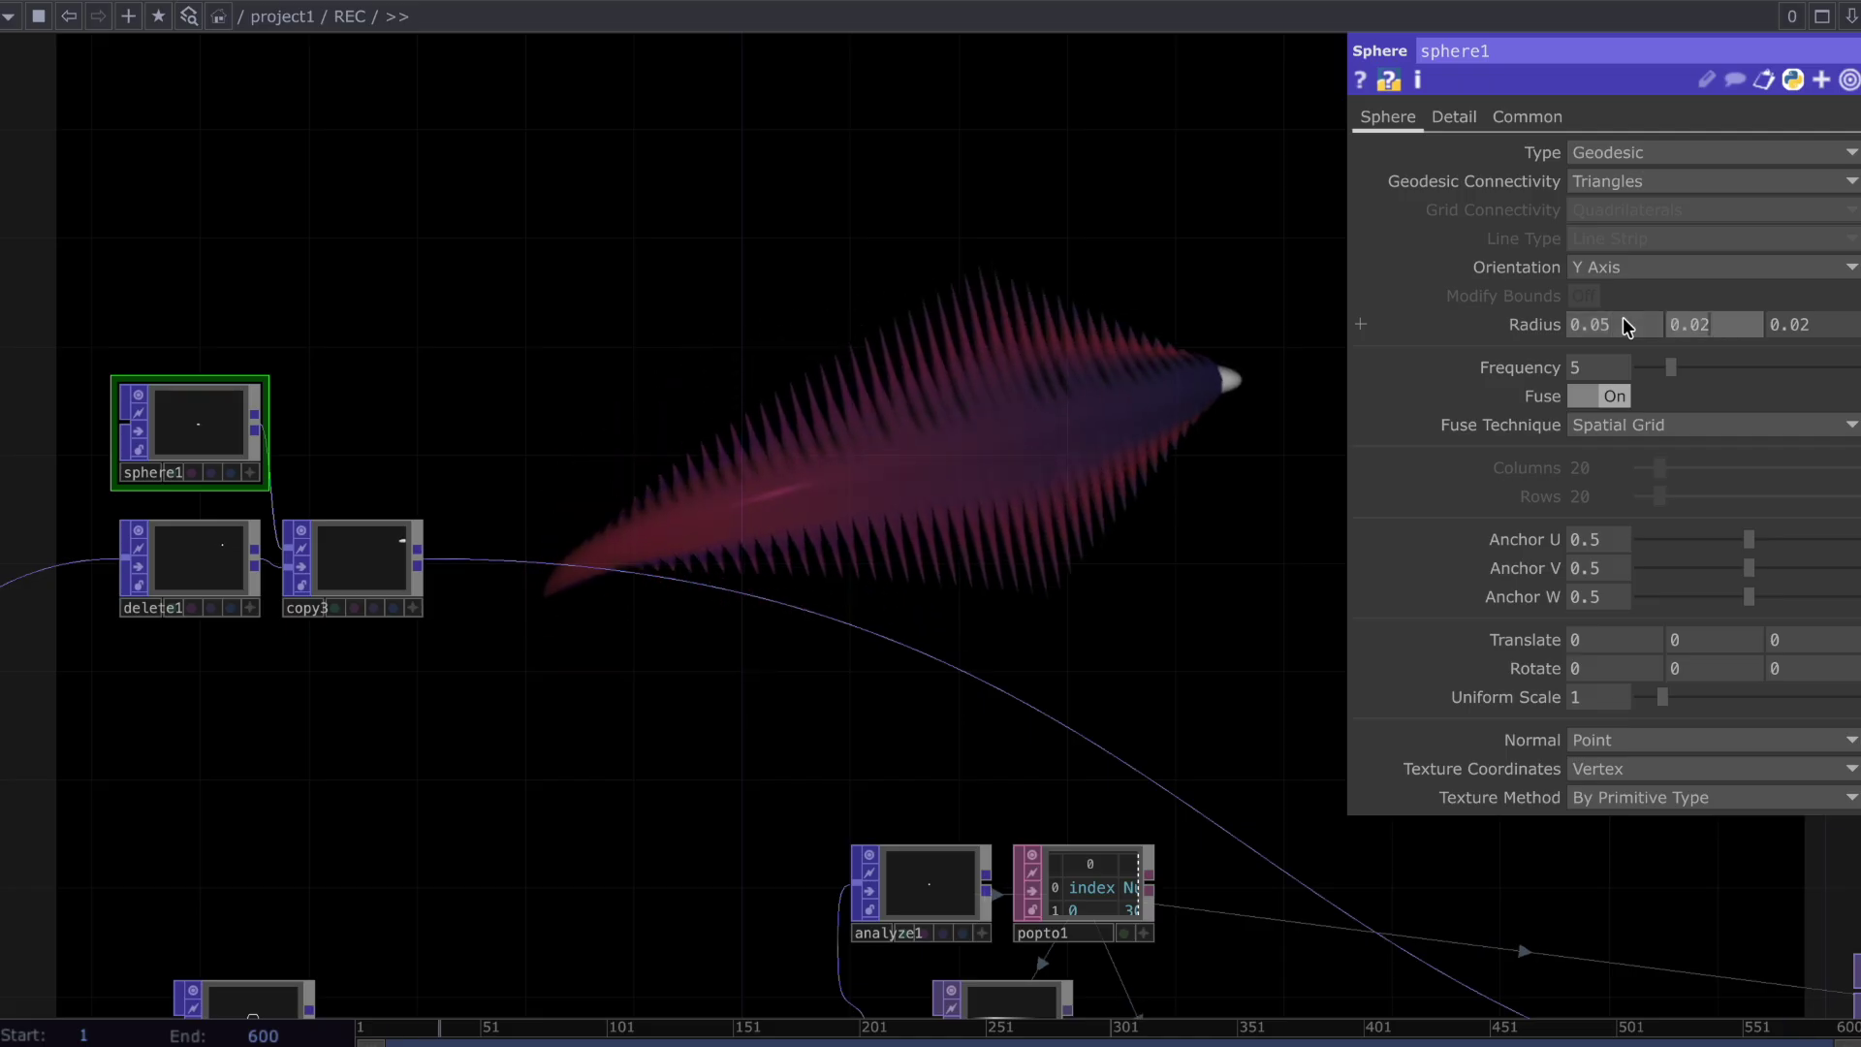
pyautogui.write('0.05')
pyautogui.press('Tab')
pyautogui.write('0.05')
pyautogui.press('Return')
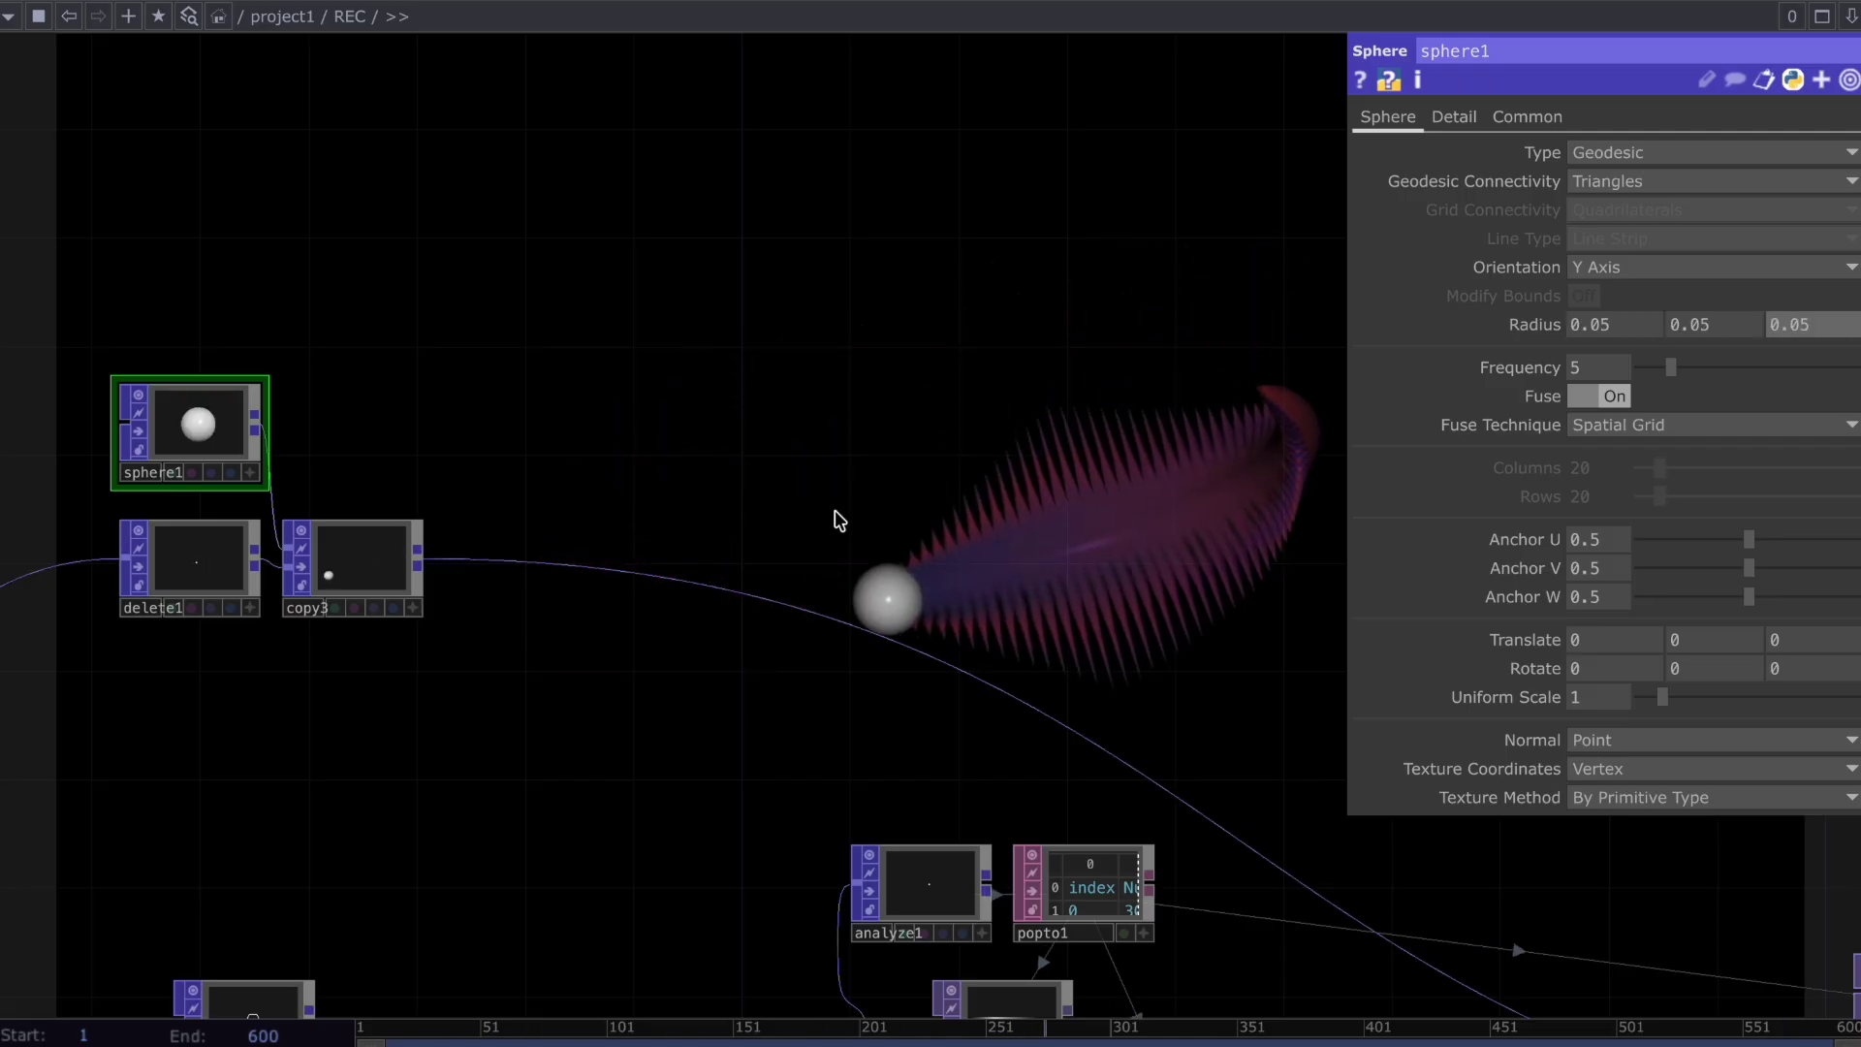
# Insert a Lookup Texture operator, lookuptex3, on copy3's output wire
pyautogui.rightClick(588, 565)
pyautogui.click(646, 534)
pyautogui.write('look')
pyautogui.click(407, 652)
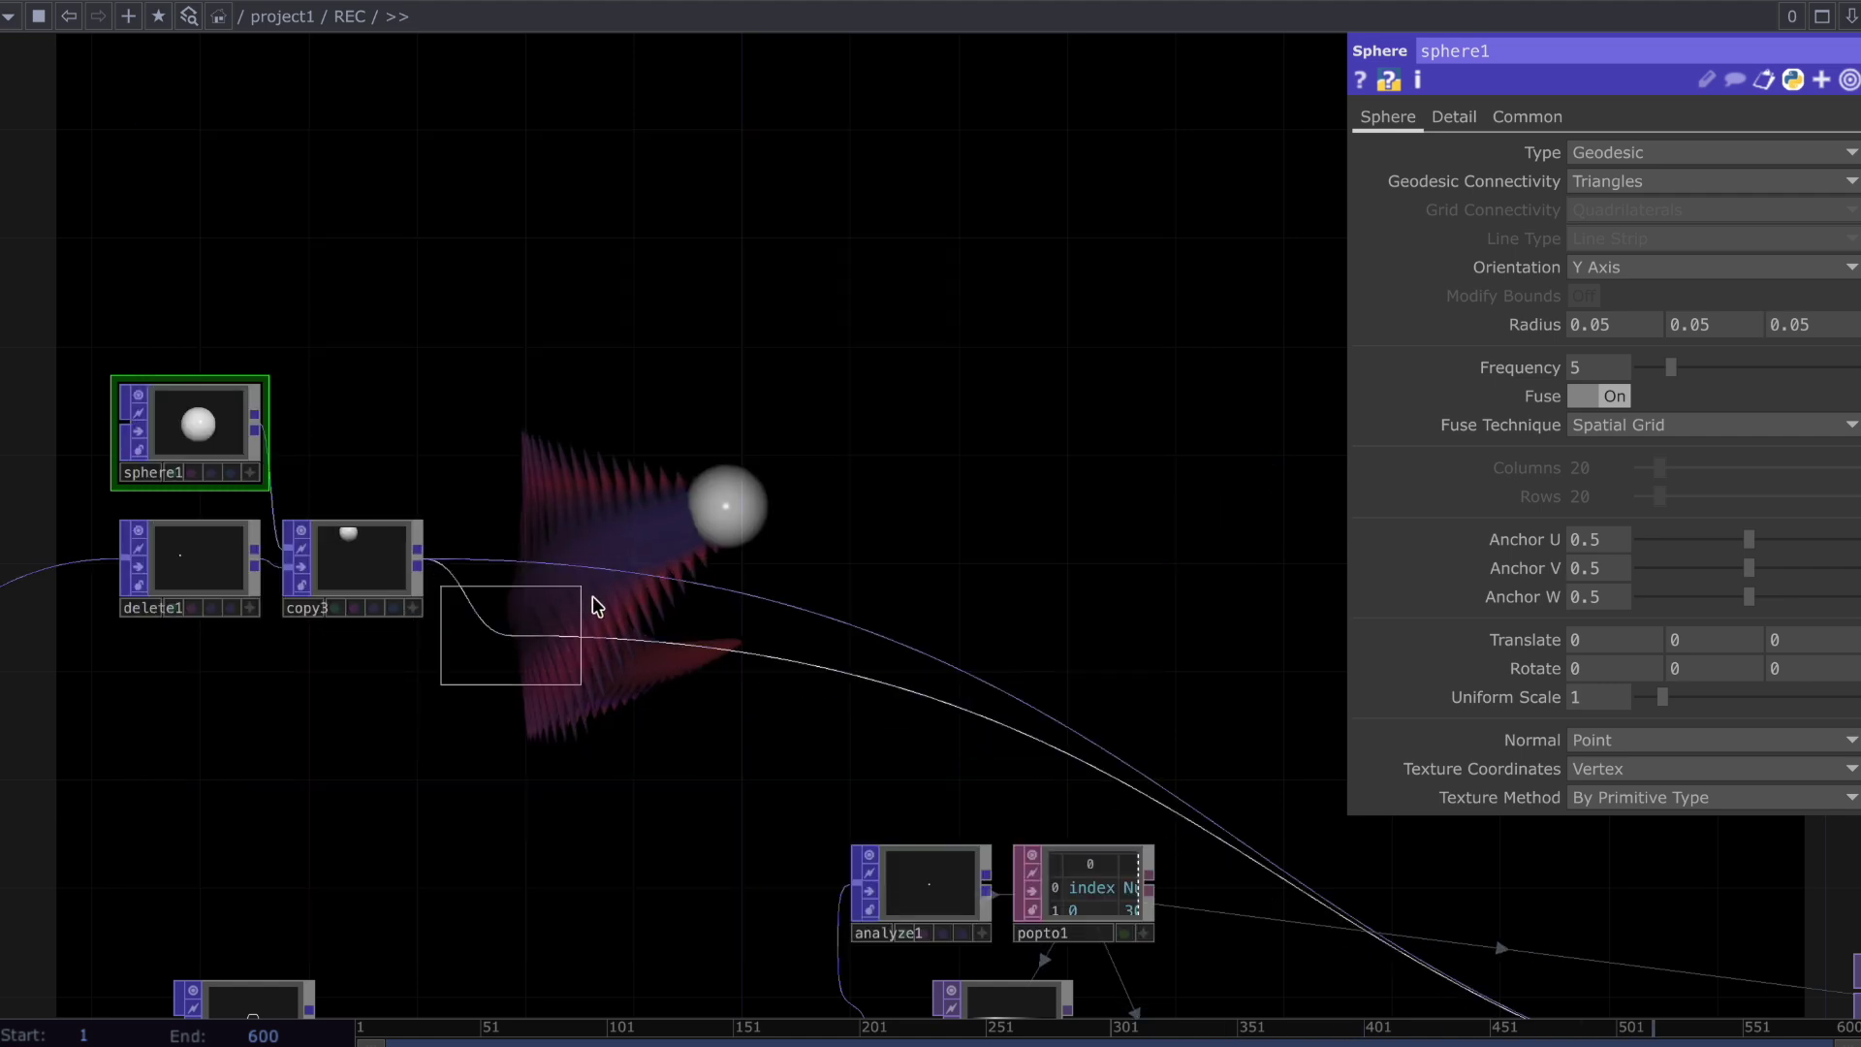
pyautogui.click(543, 568)
pyautogui.click(572, 473)
# Add a Constant TOP, constant1, above lookuptex3 as its lookup texture
pyautogui.press('Tab')
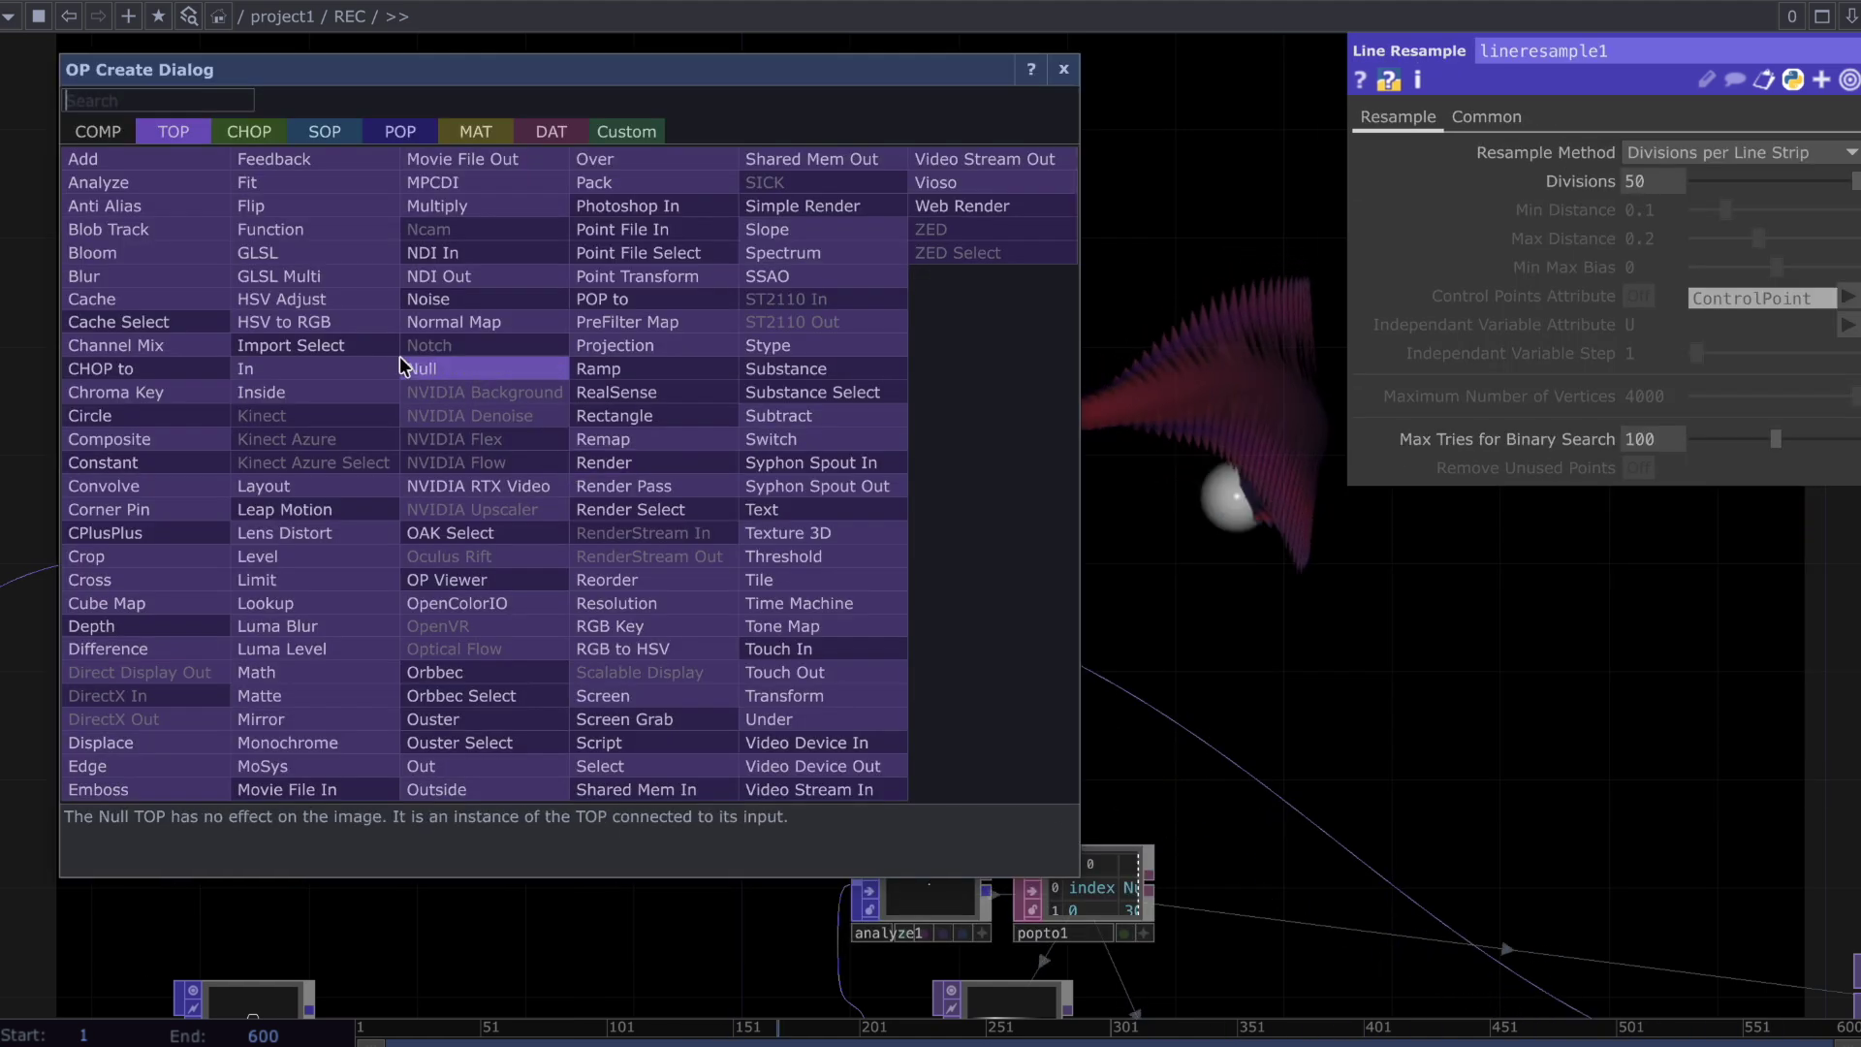
pyautogui.write('c')
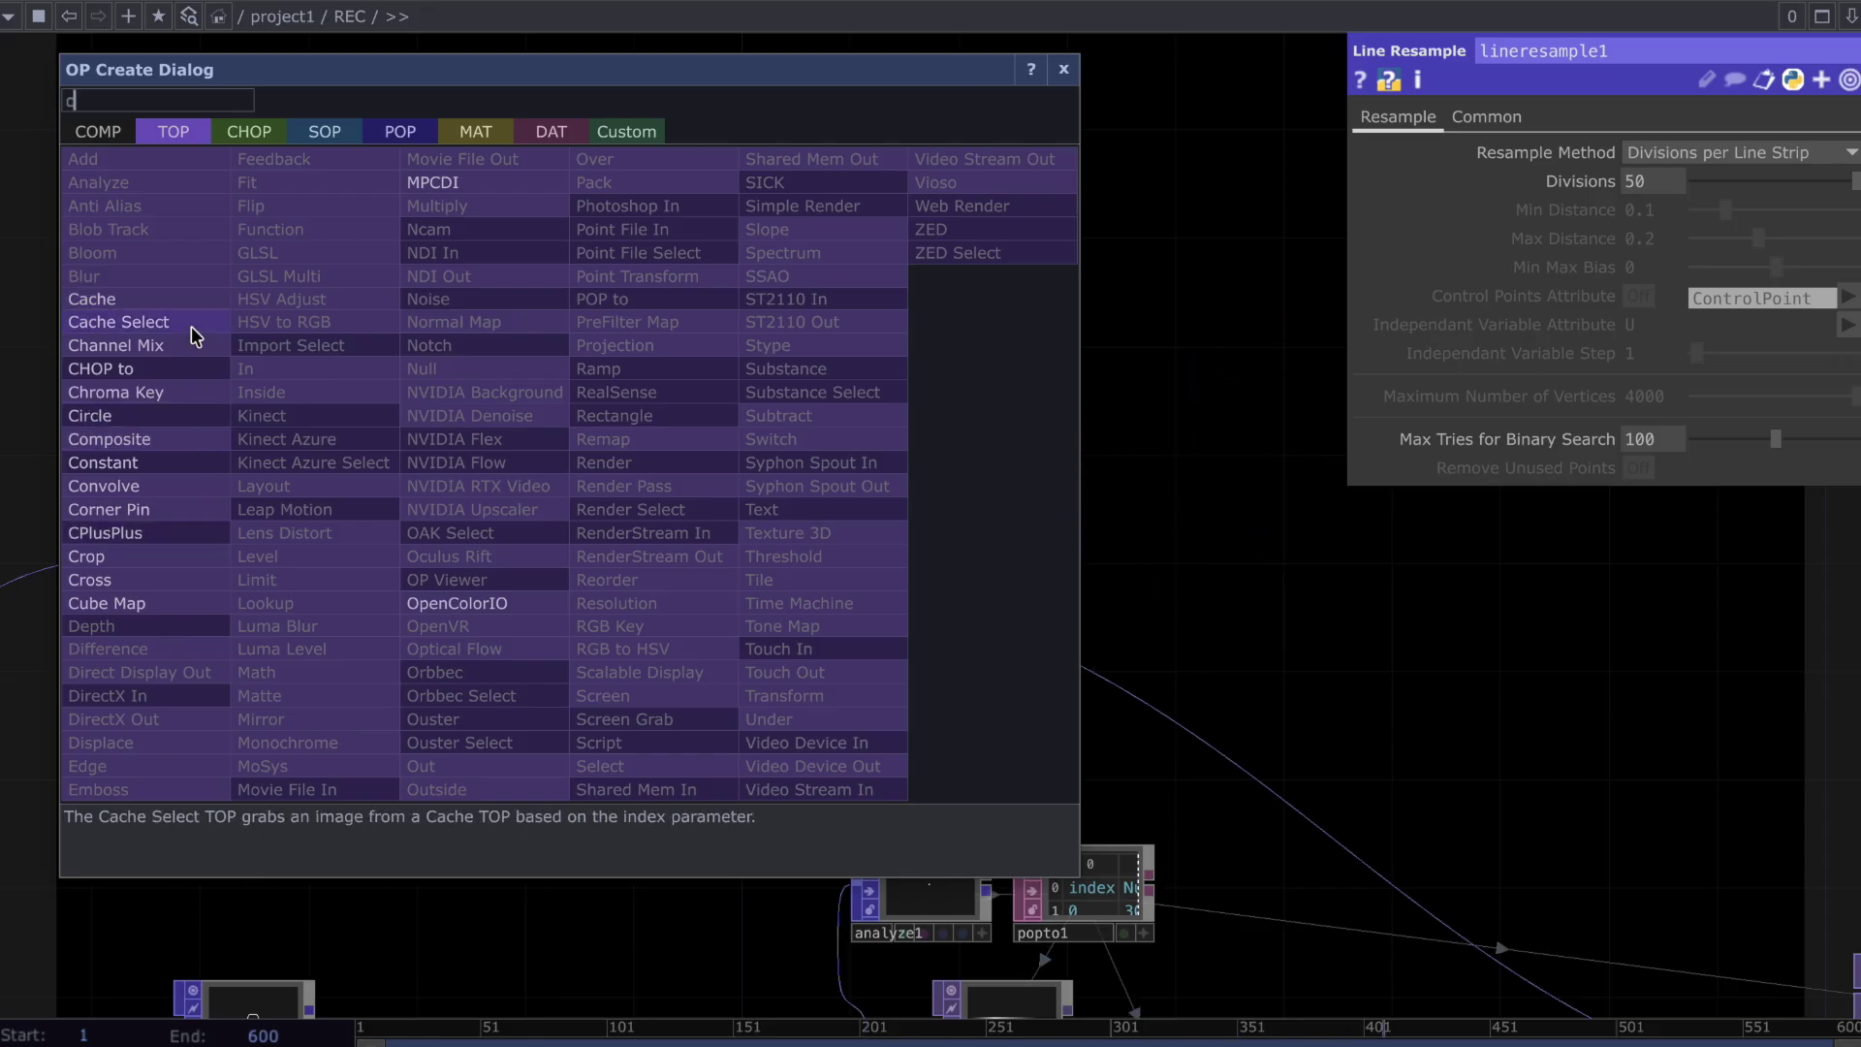
pyautogui.click(105, 463)
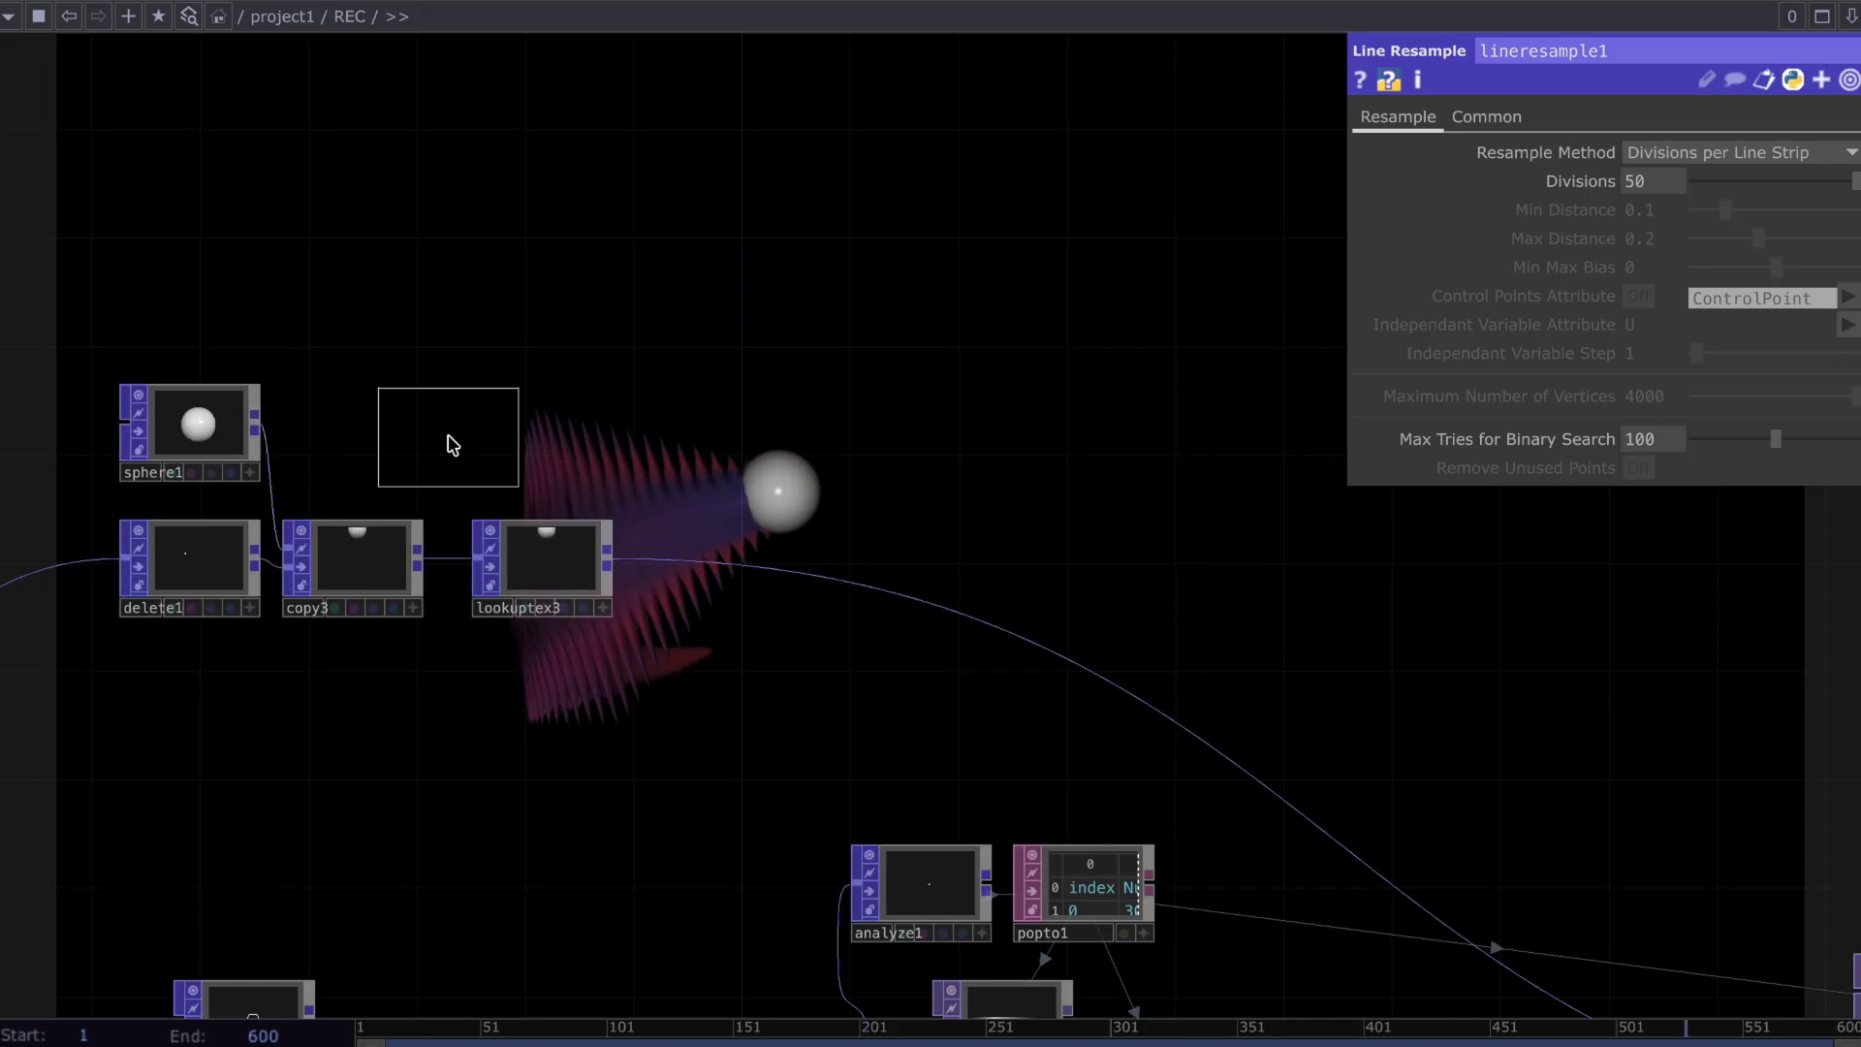
pyautogui.click(547, 442)
pyautogui.click(558, 548)
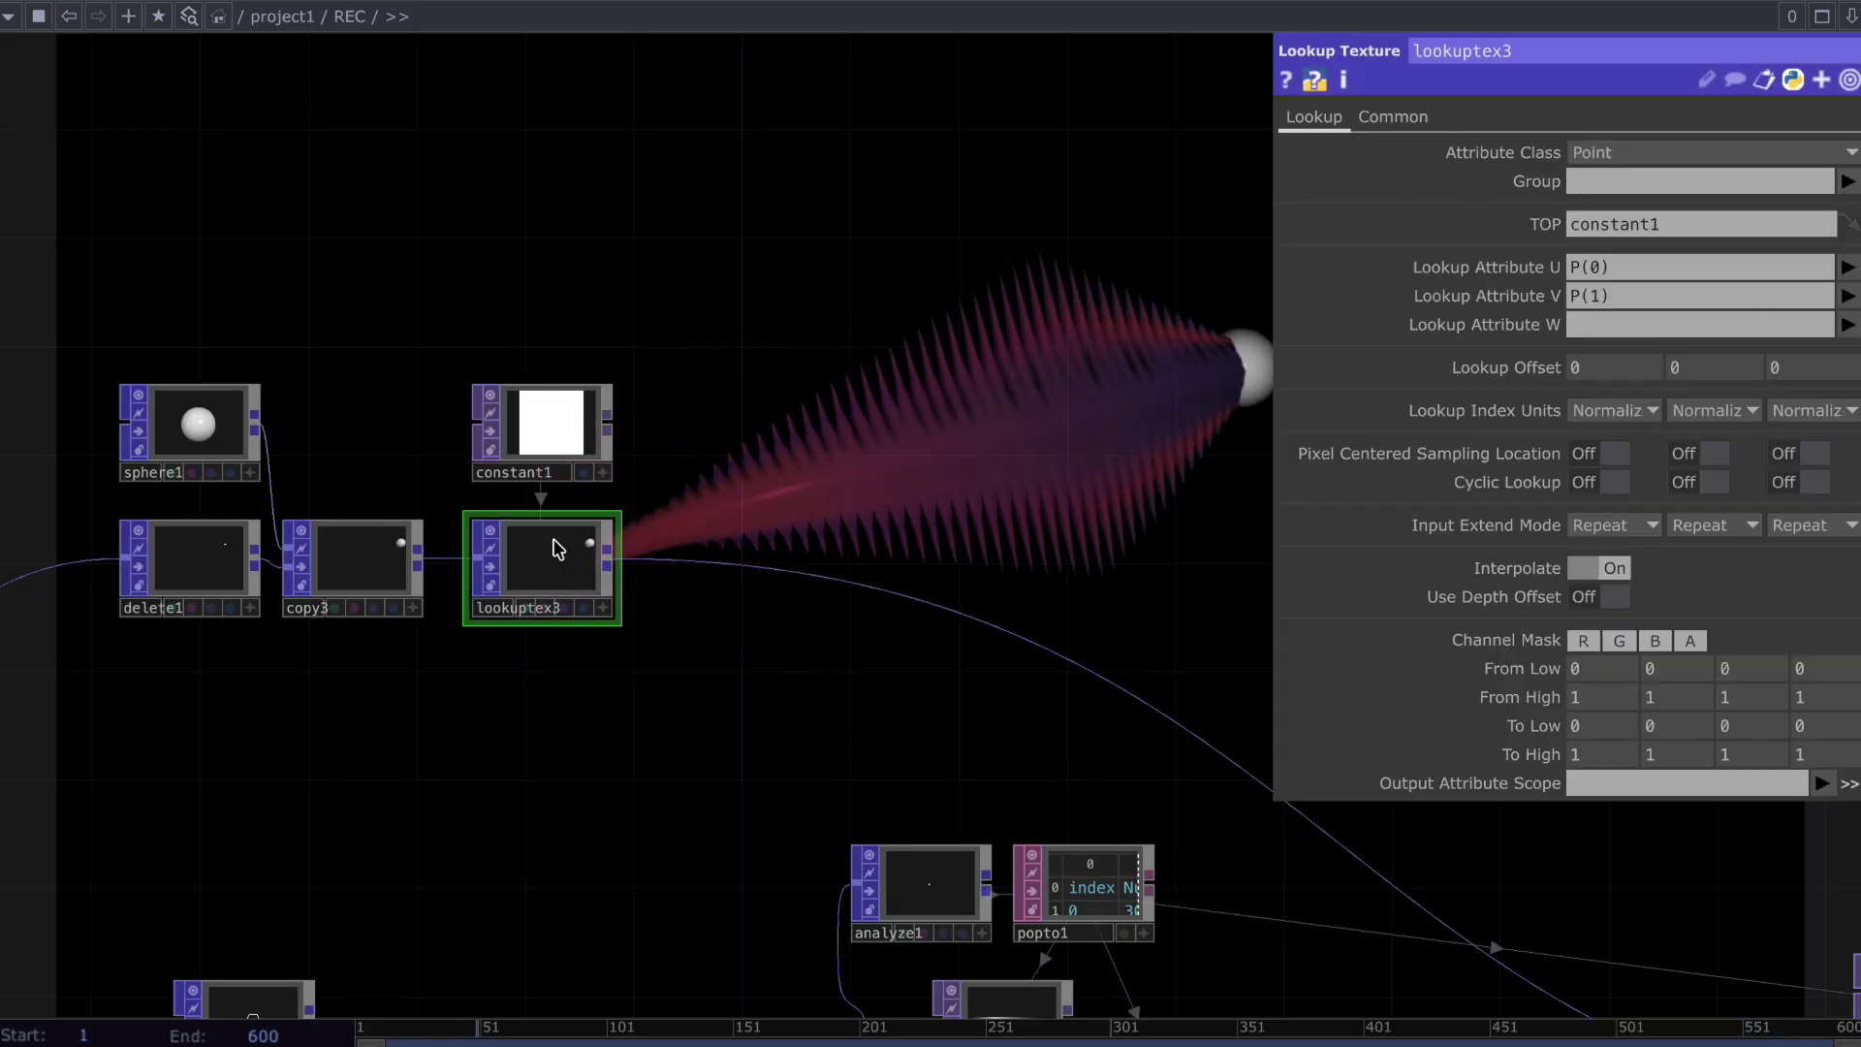
pyautogui.scroll(2, 558, 549)
# Set constant1's colour to light periwinkle blue (Hue 228, Sat 0.50)
pyautogui.click(589, 408)
pyautogui.click(1590, 156)
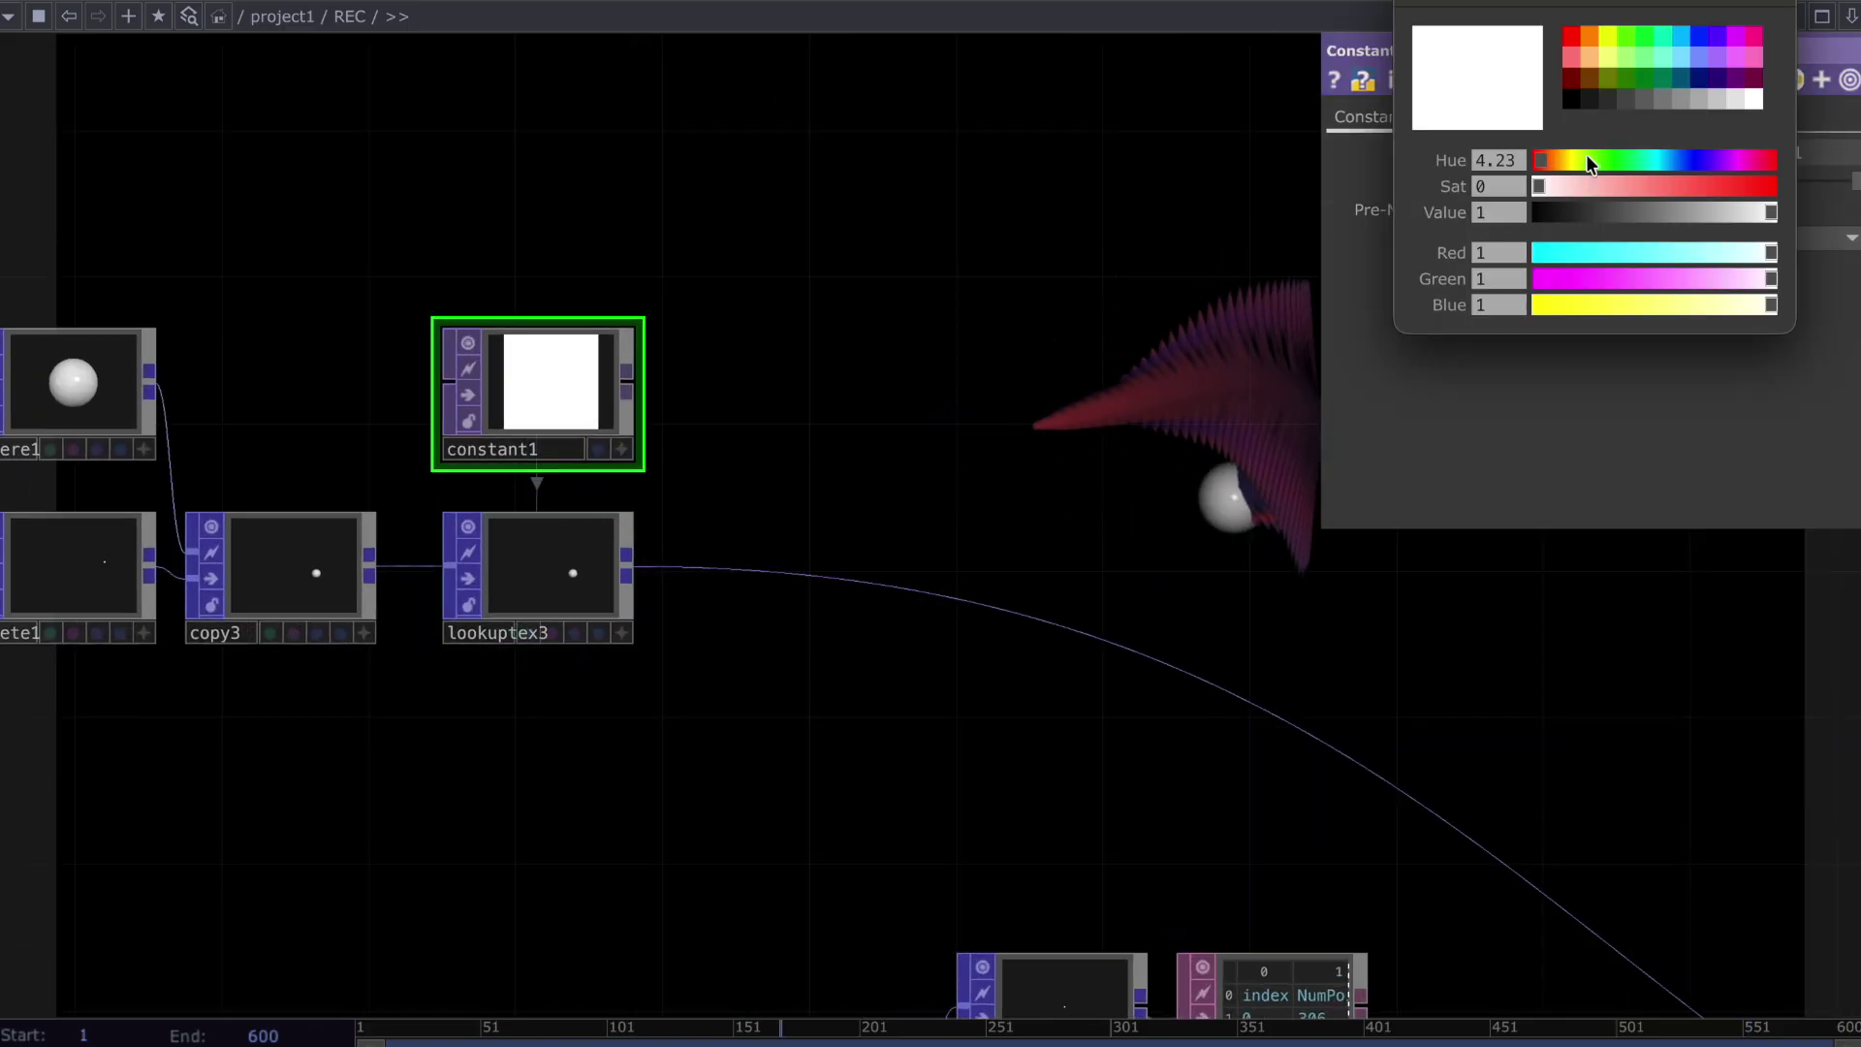
pyautogui.click(1704, 56)
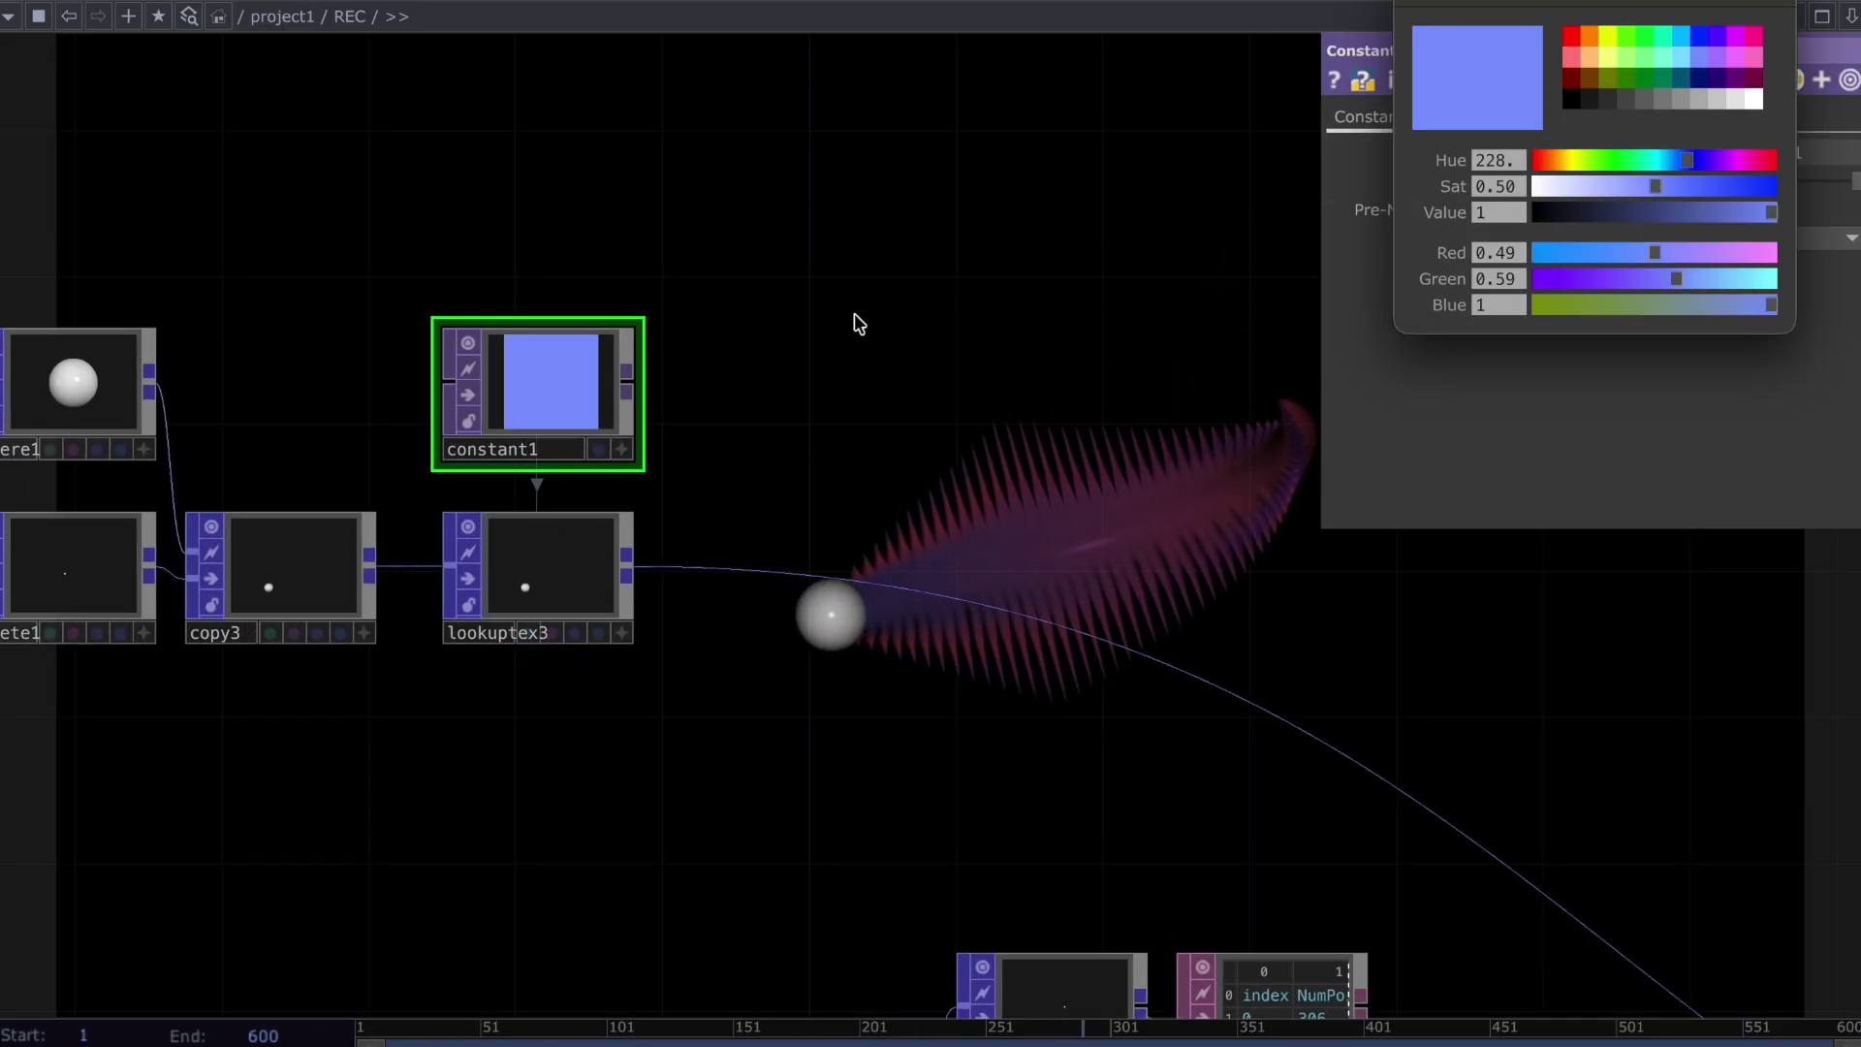
pyautogui.click(622, 541)
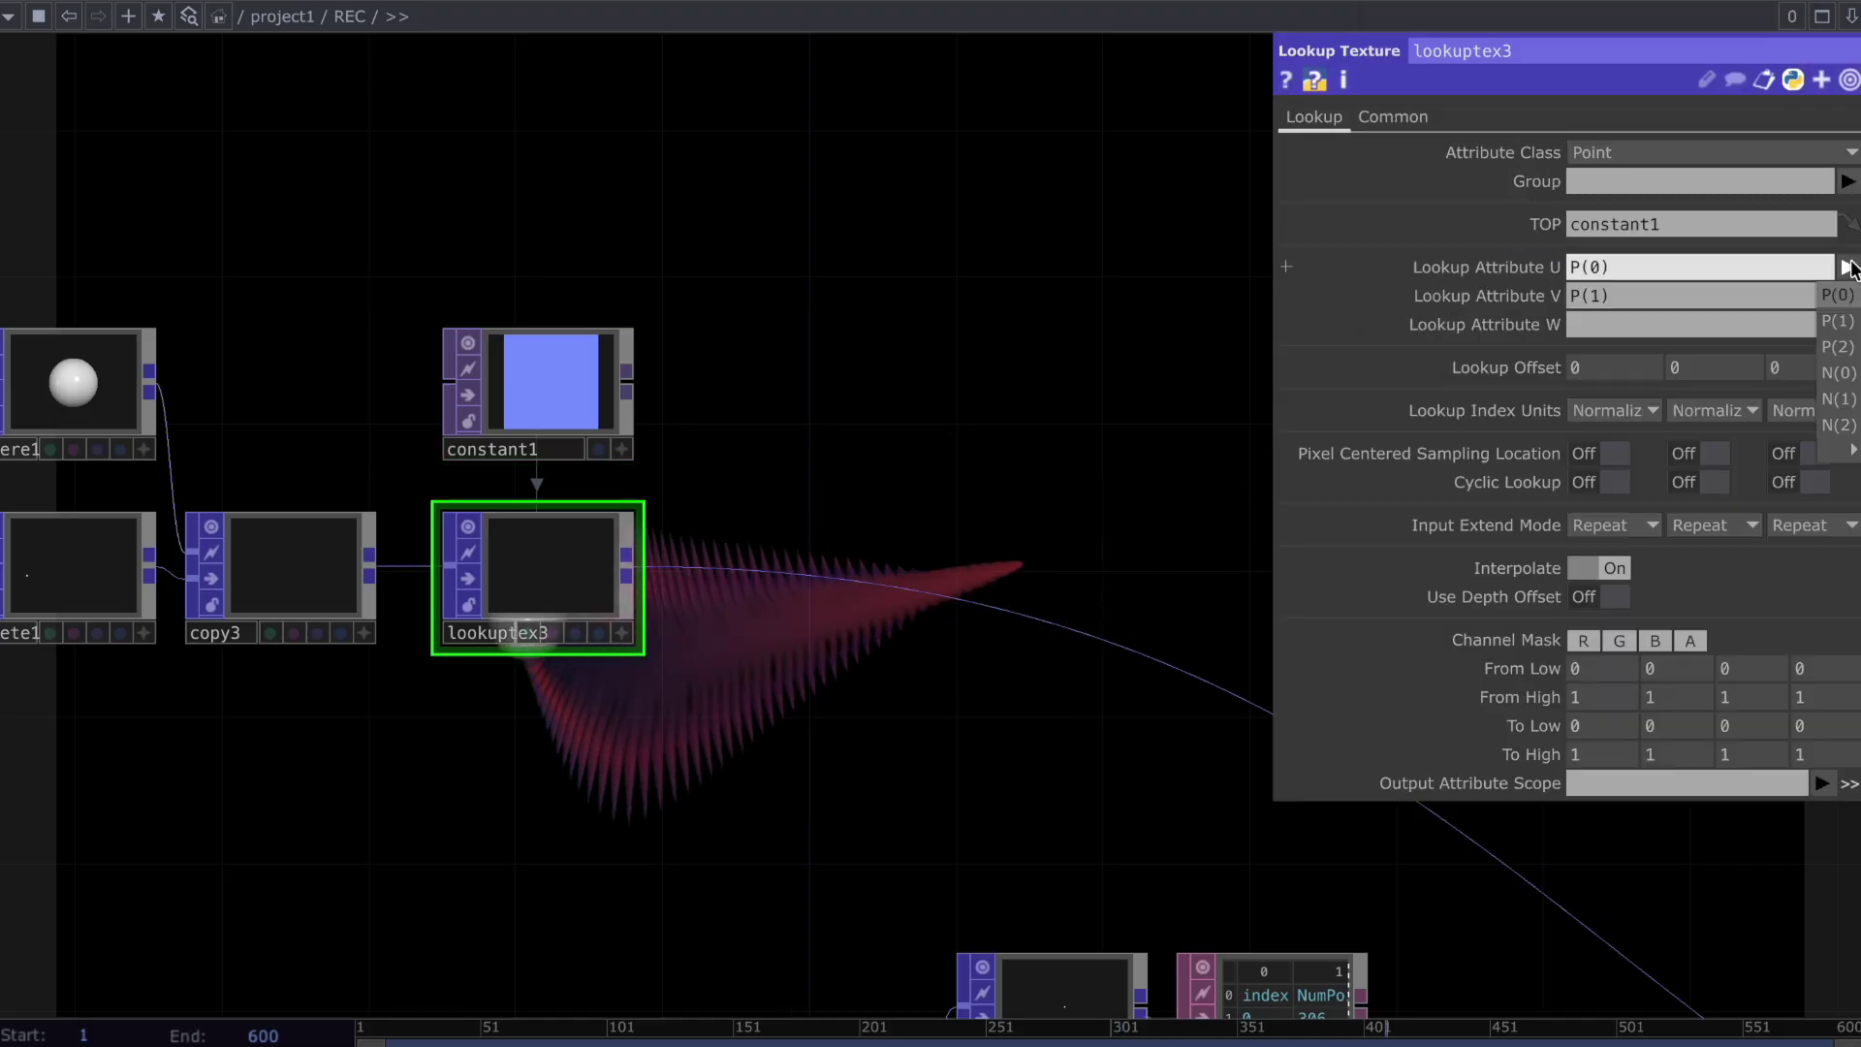
# Set lookuptex3's Lookup Attribute U and V both to _PointCy
pyautogui.moveTo(1835, 450)
pyautogui.click(1749, 11)
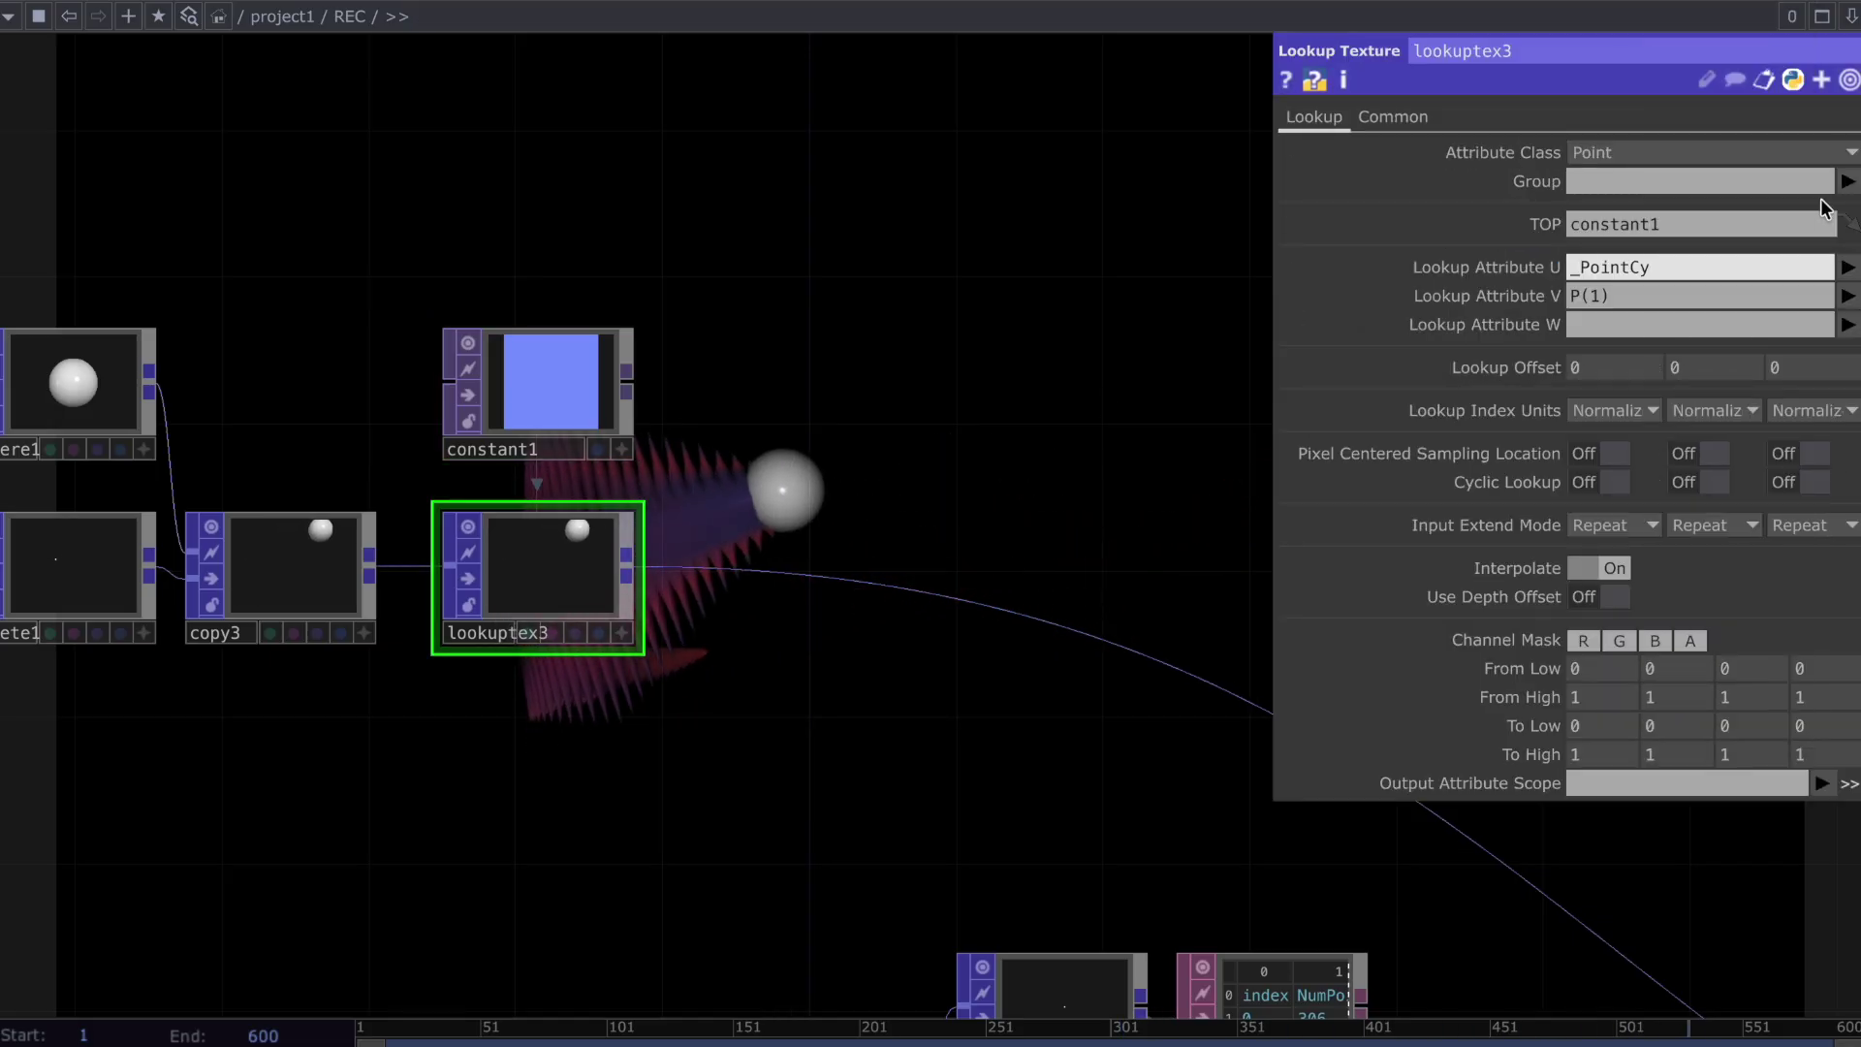
pyautogui.click(1850, 305)
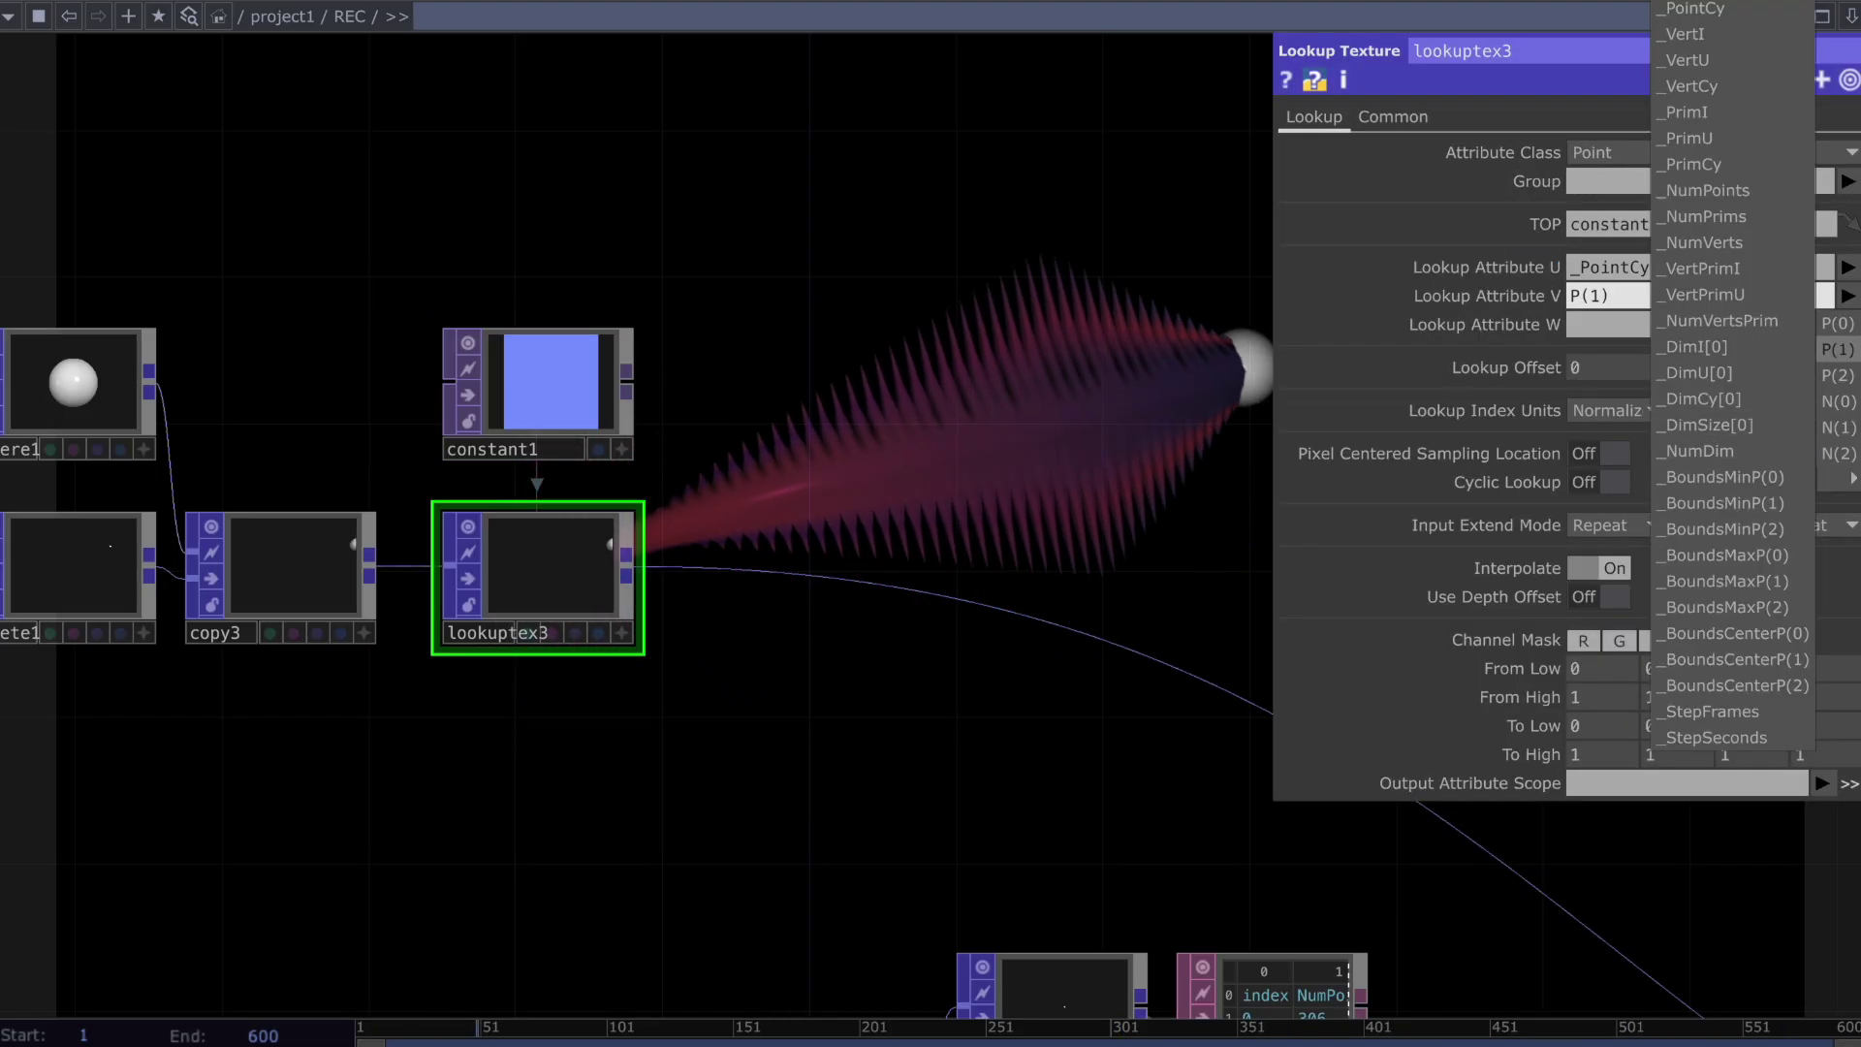
pyautogui.click(1696, 17)
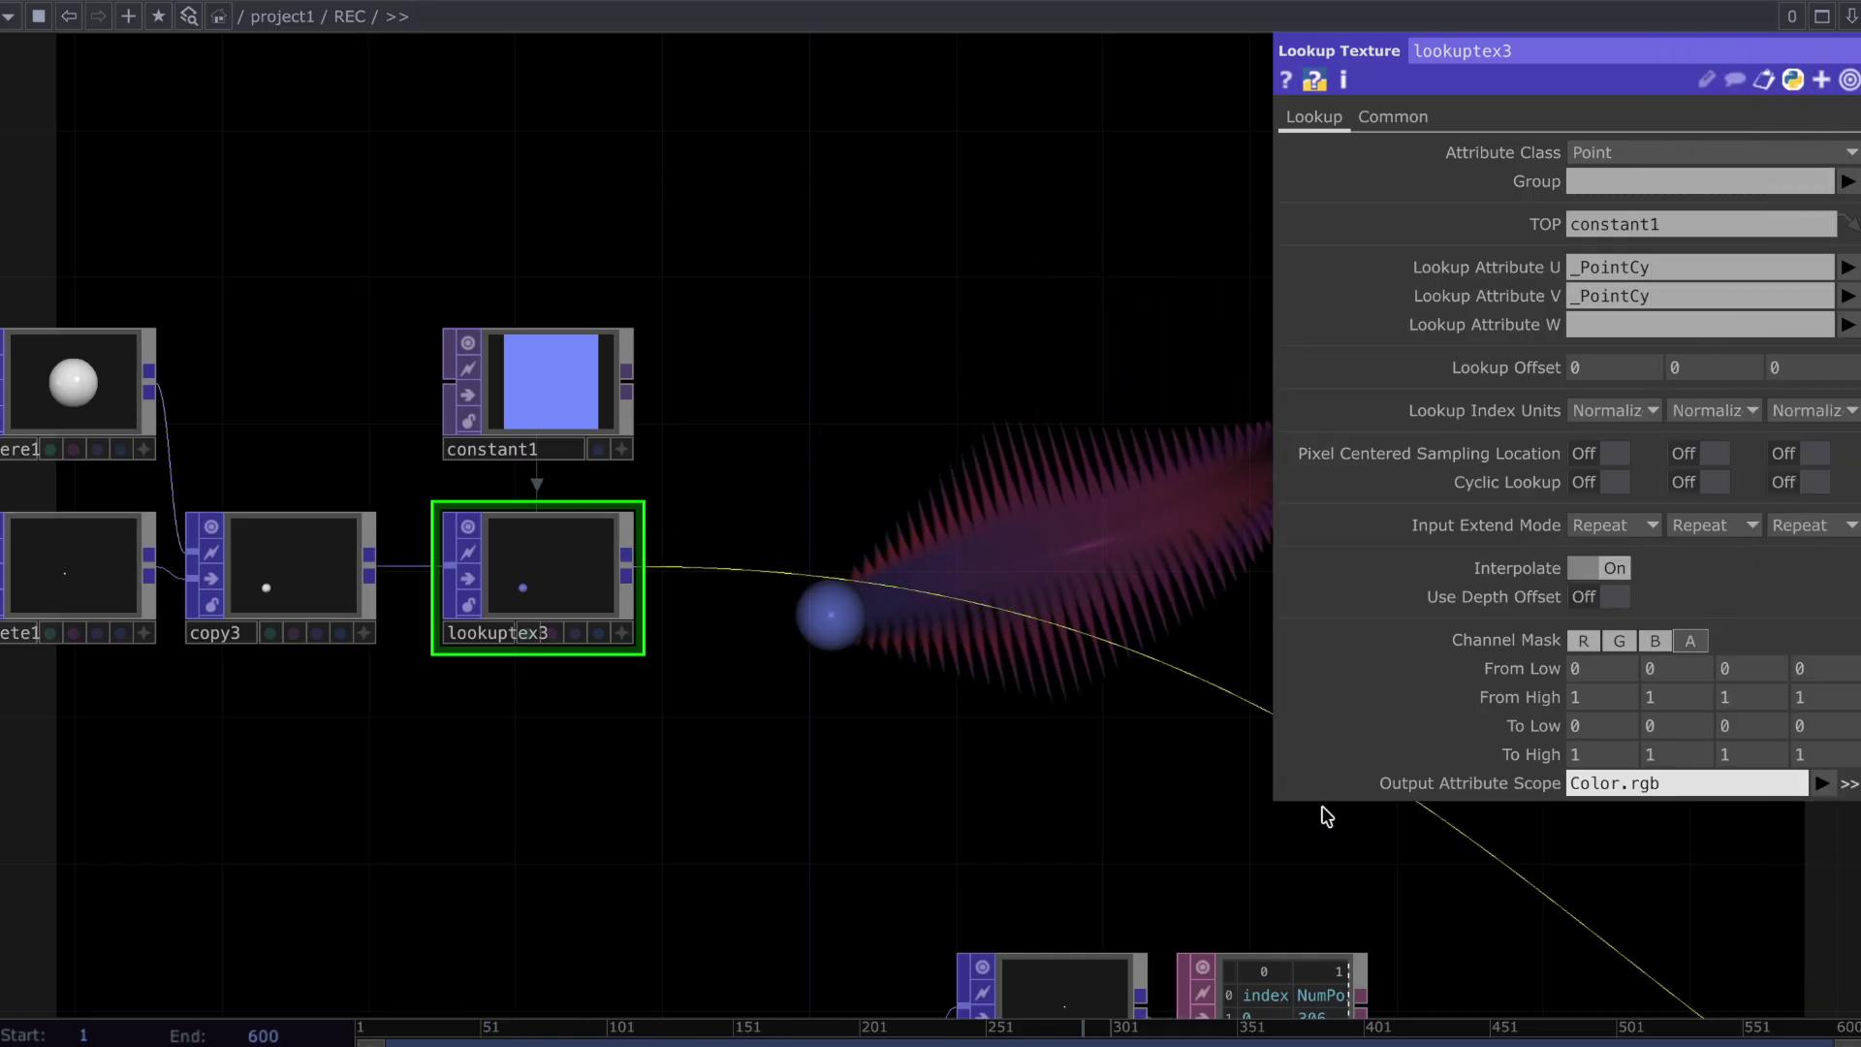
# Shrink sphere1's radius to 0.04 on all axes
pyautogui.scroll(-1, 993, 766)
pyautogui.moveTo(715, 563); pyautogui.dragTo(595, 561)
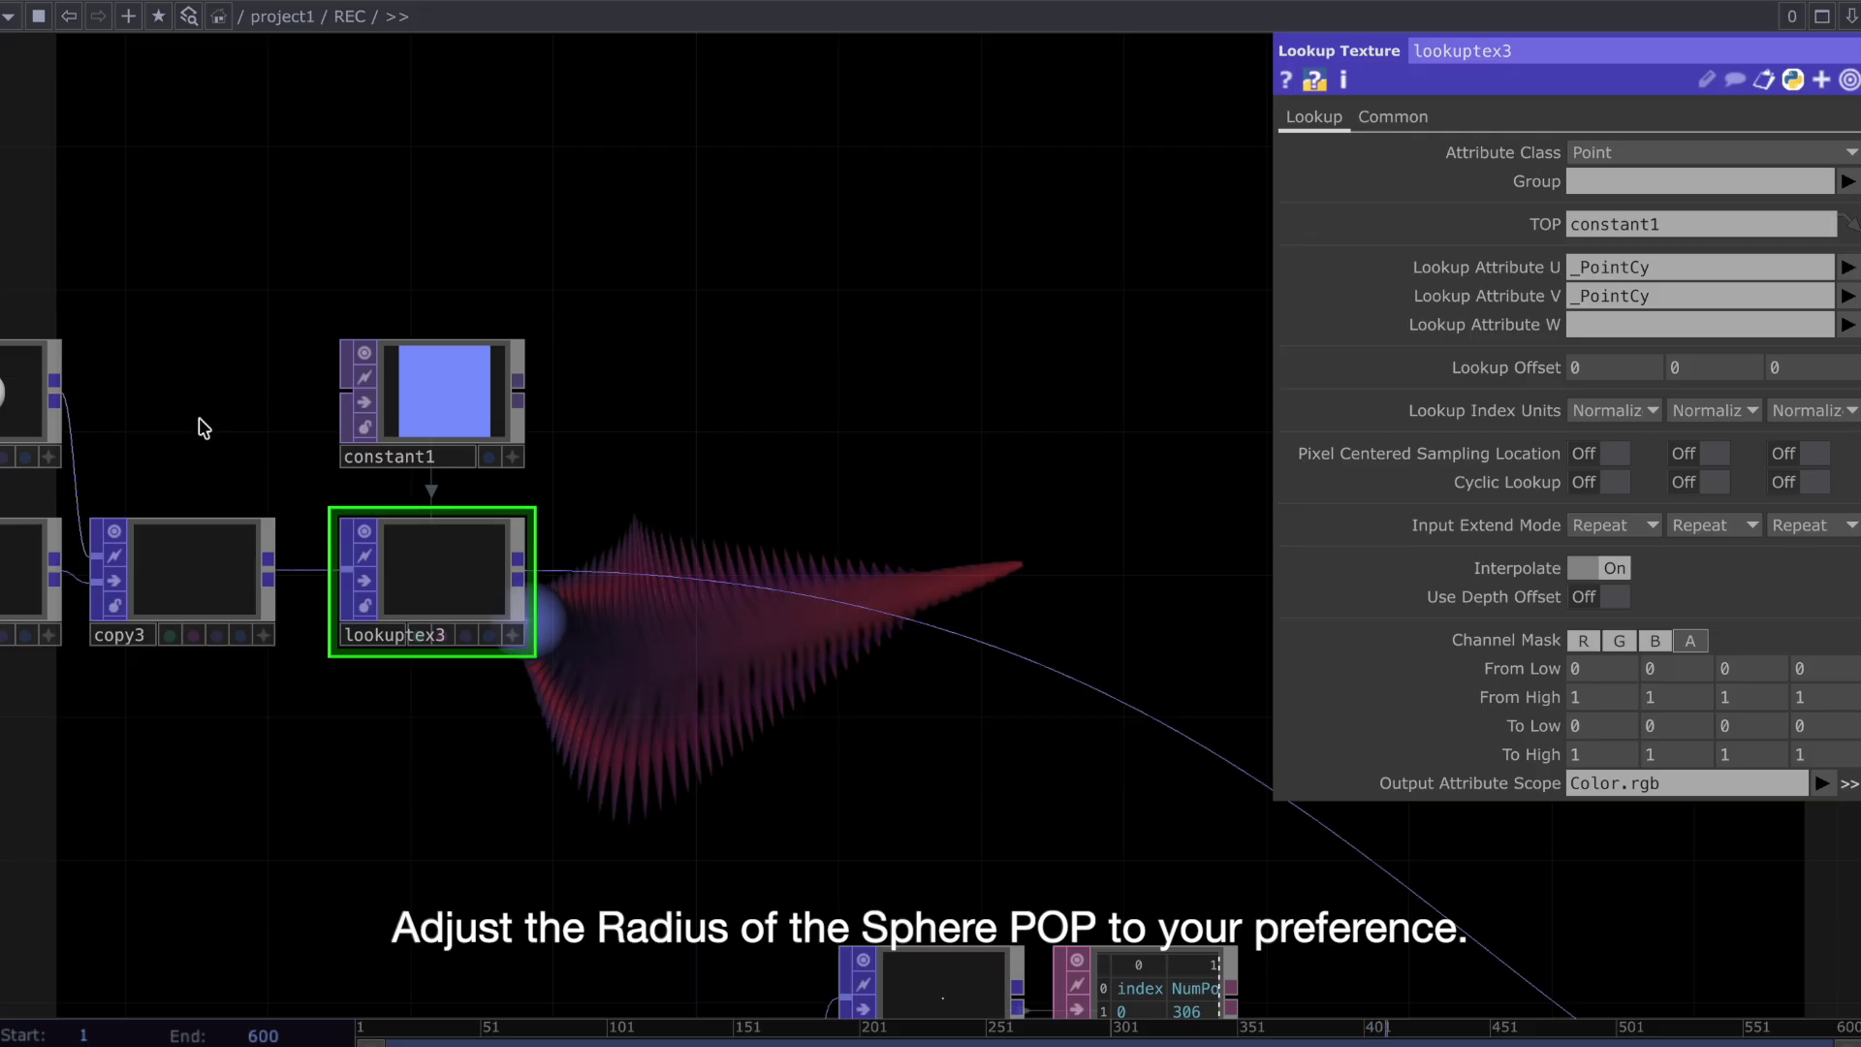
pyautogui.click(101, 411)
pyautogui.moveTo(1567, 331); pyautogui.dragTo(1619, 329)
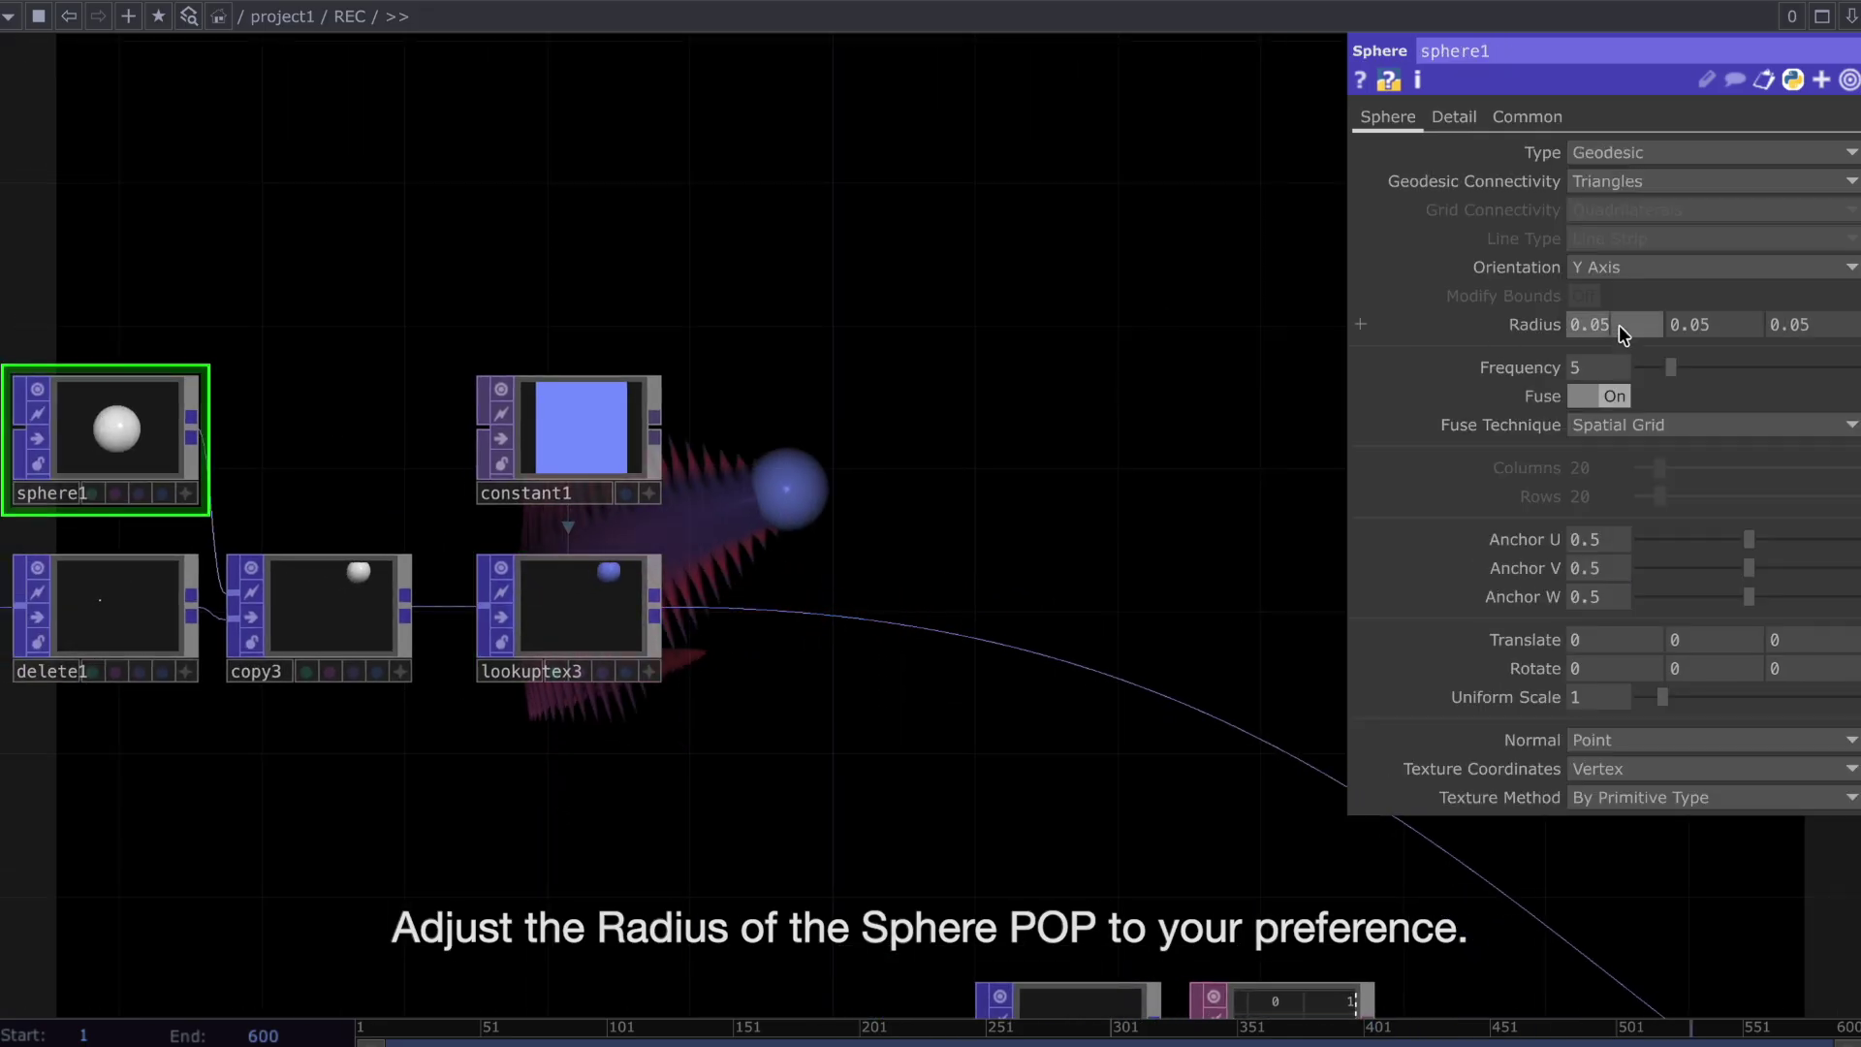
pyautogui.write('0.04')
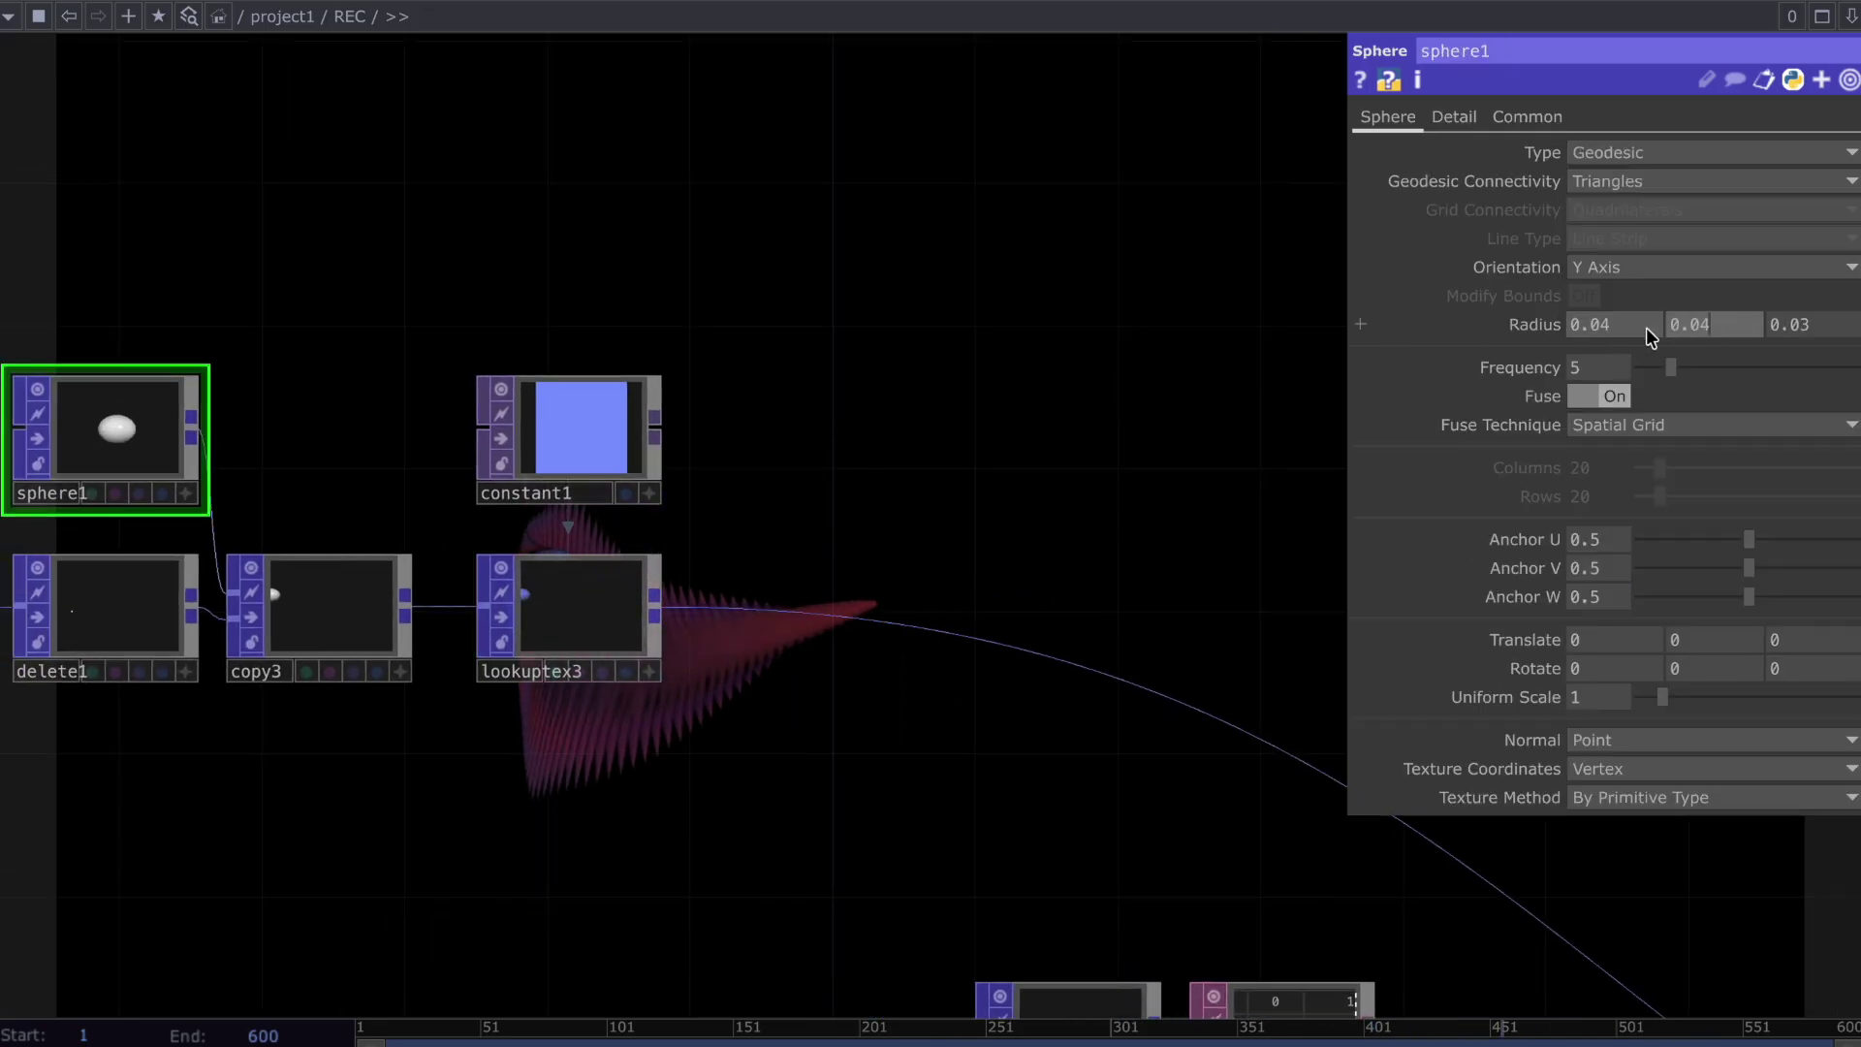
pyautogui.press('Tab')
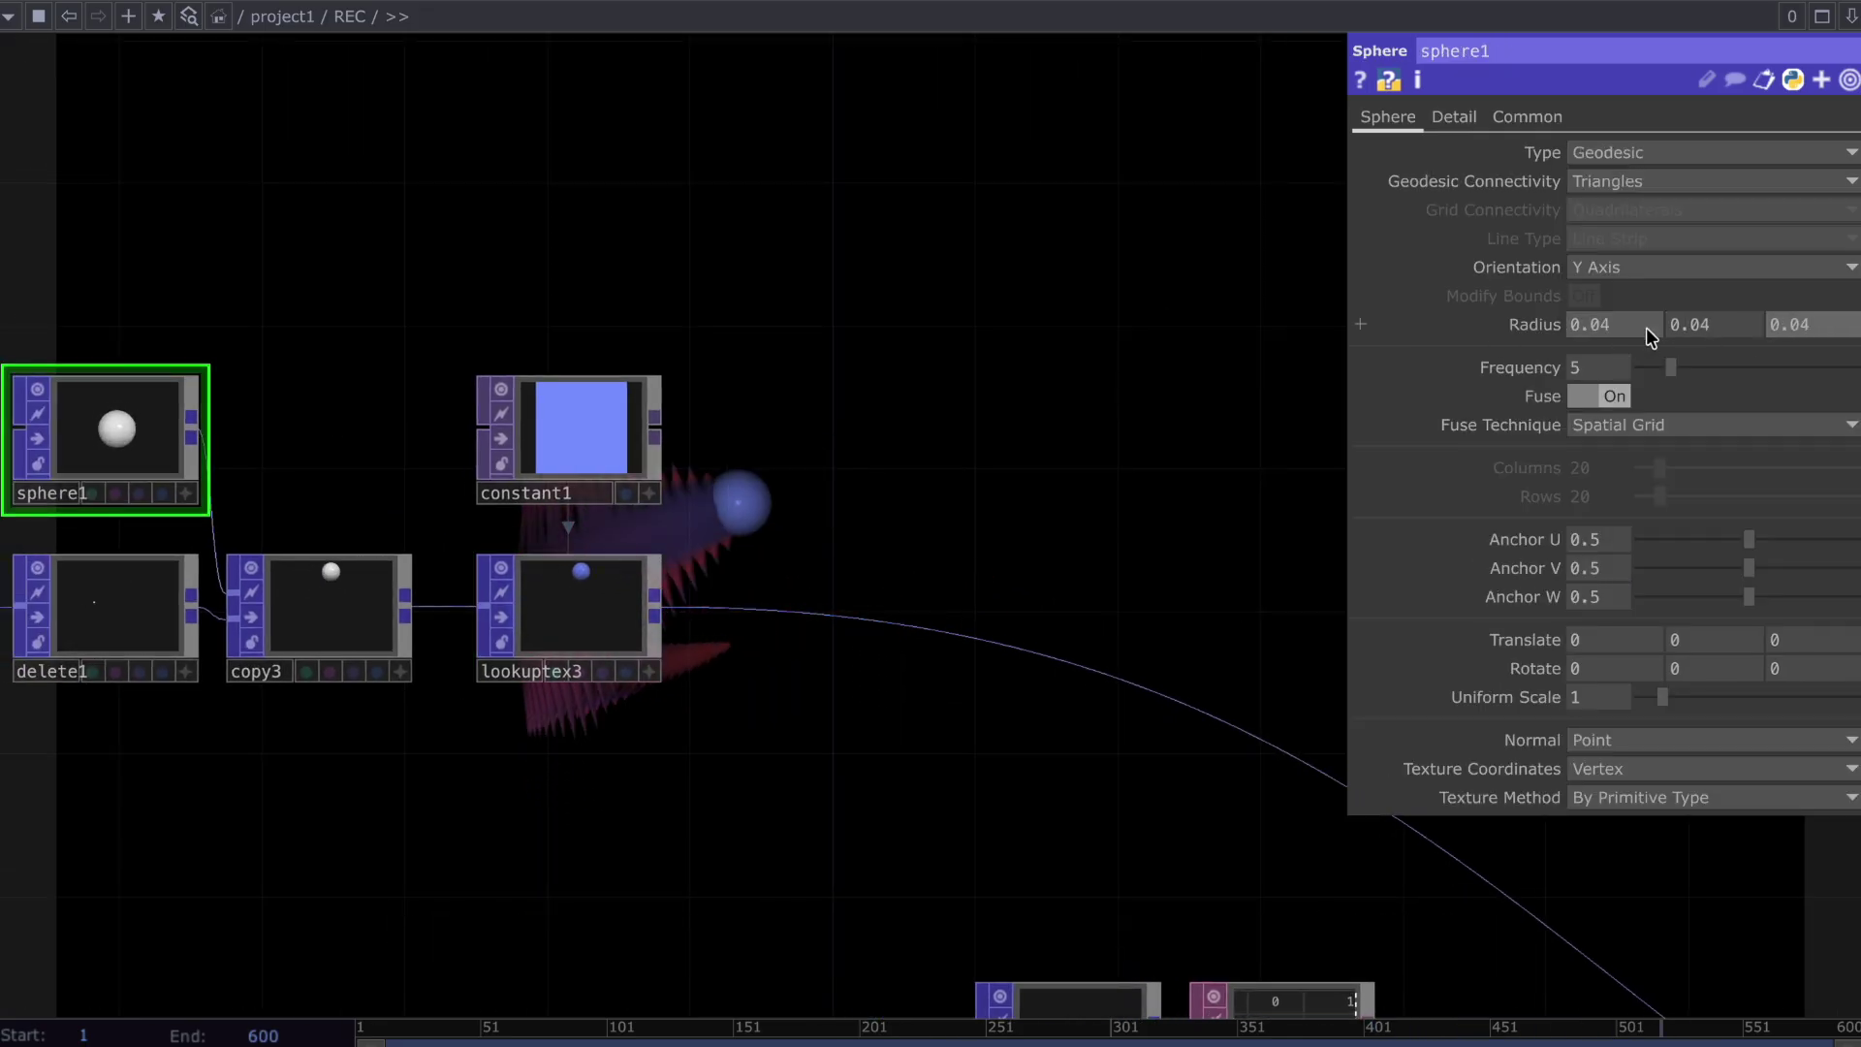
pyautogui.scroll(-3, 1238, 470)
pyautogui.moveTo(1163, 503); pyautogui.dragTo(1026, 552)
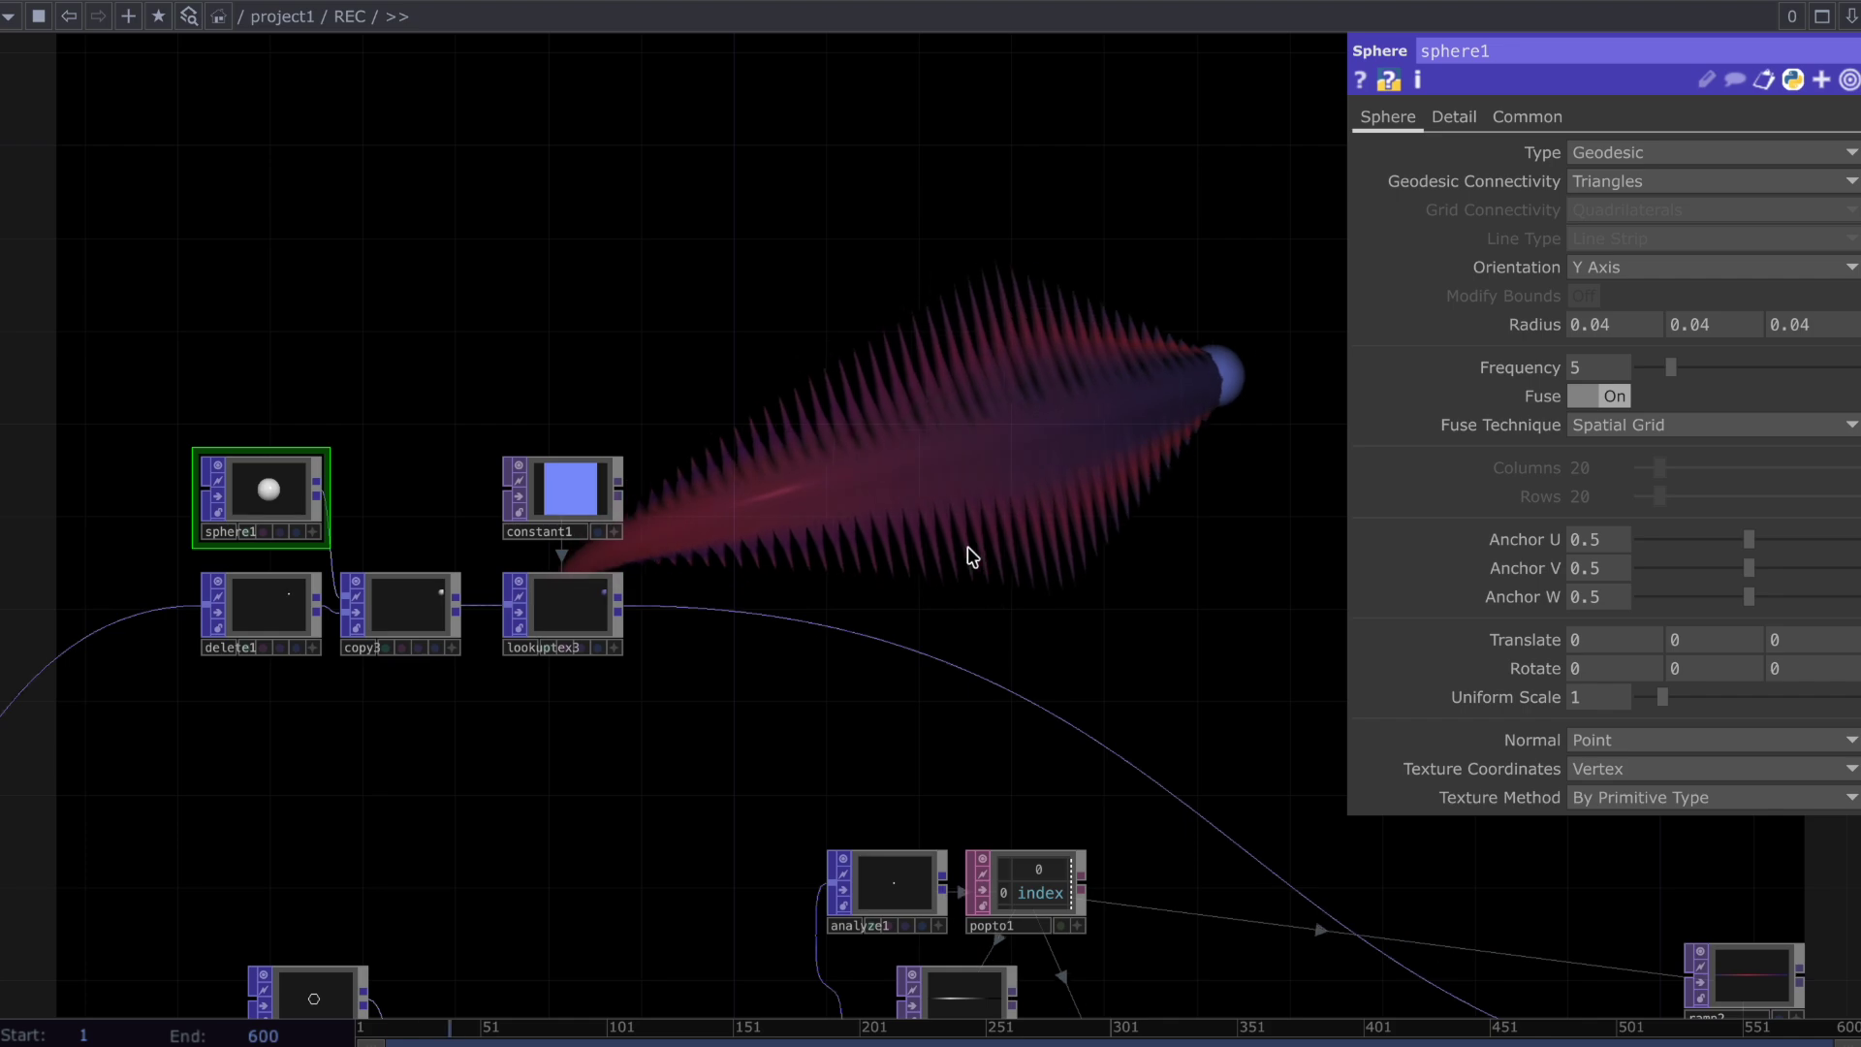